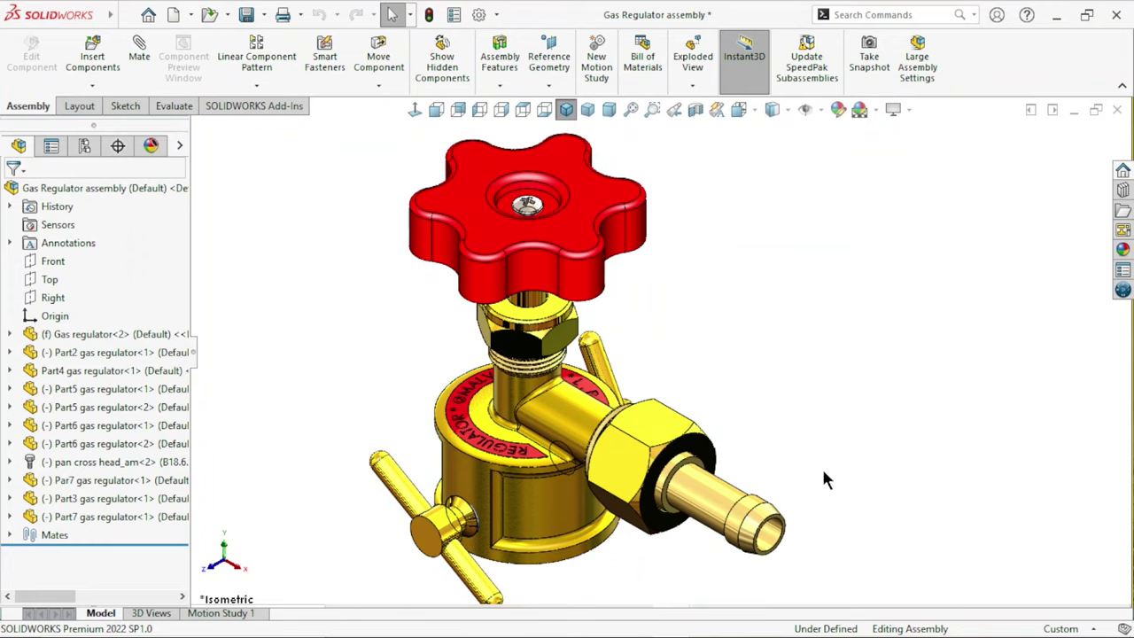
- Orbit and zoom the regulator assembly to inspect it from several sides
{"action": "middle_click_drag", "start_coordinate": [822, 471], "coordinate": [782, 413]}
{"action": "scroll", "coordinate": [655, 386], "scroll_direction": "up", "scroll_amount": 3}
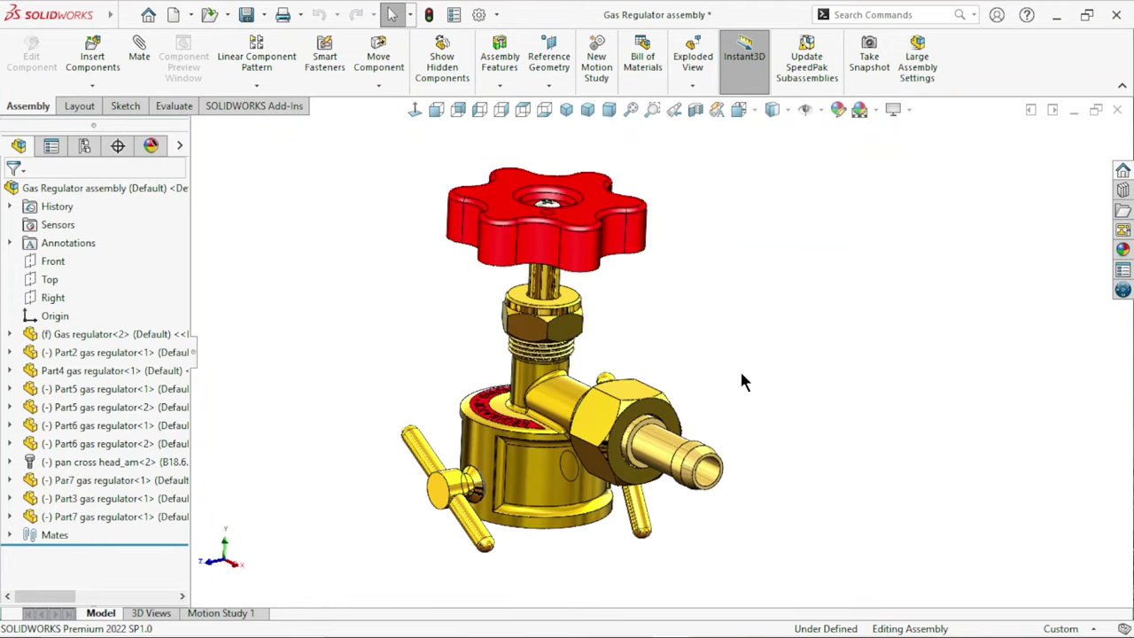
{"action": "mouse_move", "coordinate": [741, 380]}
{"action": "middle_mouse_down"}
{"action": "mouse_move", "coordinate": [664, 434]}
{"action": "mouse_move", "coordinate": [655, 290]}
{"action": "middle_mouse_up"}
{"action": "mouse_move", "coordinate": [777, 498]}
{"action": "middle_mouse_down"}
{"action": "mouse_move", "coordinate": [721, 393]}
{"action": "mouse_move", "coordinate": [772, 413]}
{"action": "mouse_move", "coordinate": [779, 473]}
{"action": "mouse_move", "coordinate": [729, 433]}
{"action": "mouse_move", "coordinate": [679, 319]}
{"action": "mouse_move", "coordinate": [767, 262]}
{"action": "mouse_move", "coordinate": [772, 352]}
{"action": "mouse_move", "coordinate": [677, 345]}
{"action": "middle_mouse_up"}
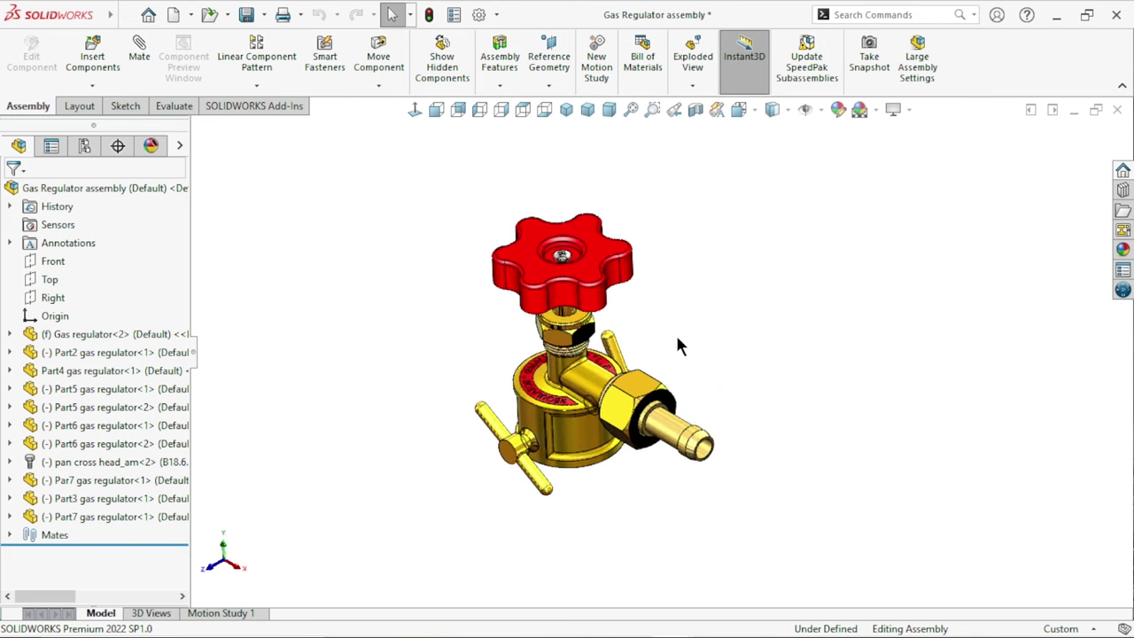
{"action": "scroll", "coordinate": [677, 345], "scroll_direction": "down", "scroll_amount": 3}
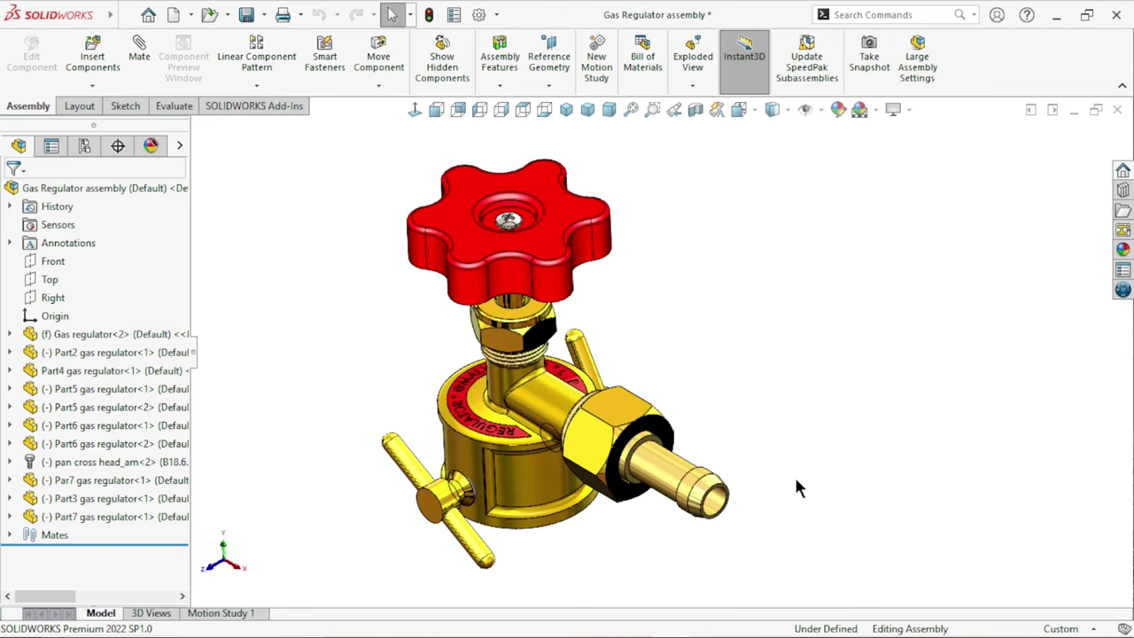
{"action": "mouse_move", "coordinate": [797, 486]}
{"action": "middle_mouse_down"}
{"action": "mouse_move", "coordinate": [708, 433]}
{"action": "mouse_move", "coordinate": [718, 349]}
{"action": "mouse_move", "coordinate": [703, 387]}
{"action": "middle_mouse_up"}
{"action": "mouse_move", "coordinate": [738, 334]}
{"action": "middle_mouse_down"}
{"action": "mouse_move", "coordinate": [600, 427]}
{"action": "mouse_move", "coordinate": [717, 522]}
{"action": "mouse_move", "coordinate": [644, 336]}
{"action": "mouse_move", "coordinate": [814, 430]}
{"action": "mouse_move", "coordinate": [812, 324]}
{"action": "mouse_move", "coordinate": [757, 401]}
{"action": "middle_mouse_up"}
{"action": "mouse_move", "coordinate": [790, 466]}
{"action": "middle_mouse_down"}
{"action": "mouse_move", "coordinate": [685, 410]}
{"action": "mouse_move", "coordinate": [761, 337]}
{"action": "mouse_move", "coordinate": [792, 440]}
{"action": "middle_mouse_up"}
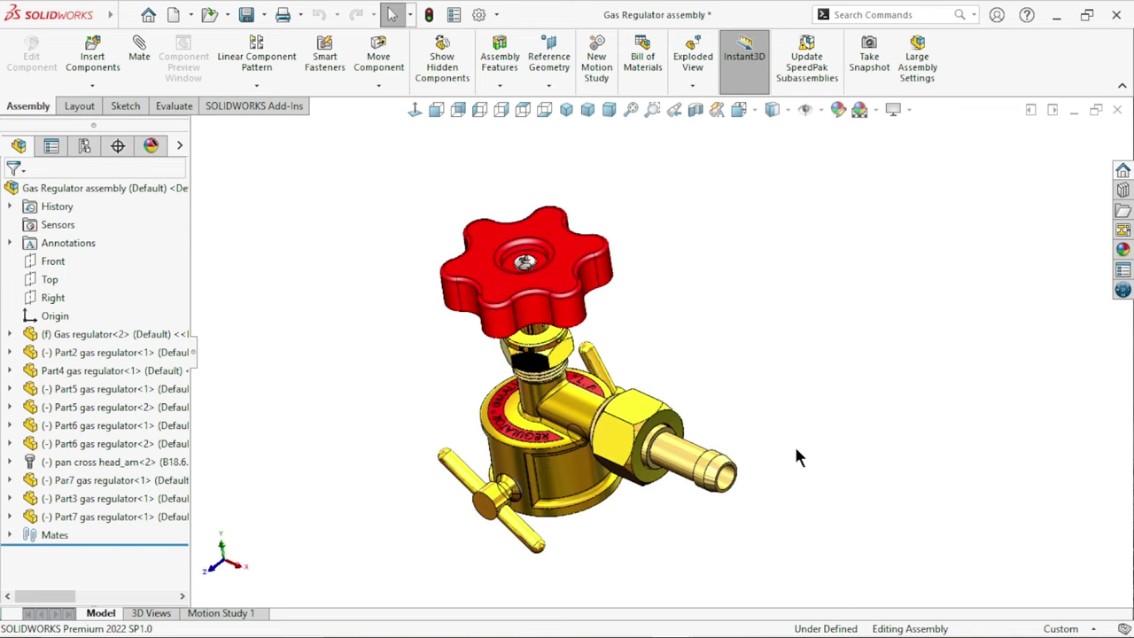
{"action": "scroll", "coordinate": [788, 445], "scroll_direction": "up", "scroll_amount": 2}
{"action": "scroll", "coordinate": [628, 378], "scroll_direction": "down", "scroll_amount": 3}
{"action": "scroll", "coordinate": [627, 378], "scroll_direction": "down", "scroll_amount": 2}
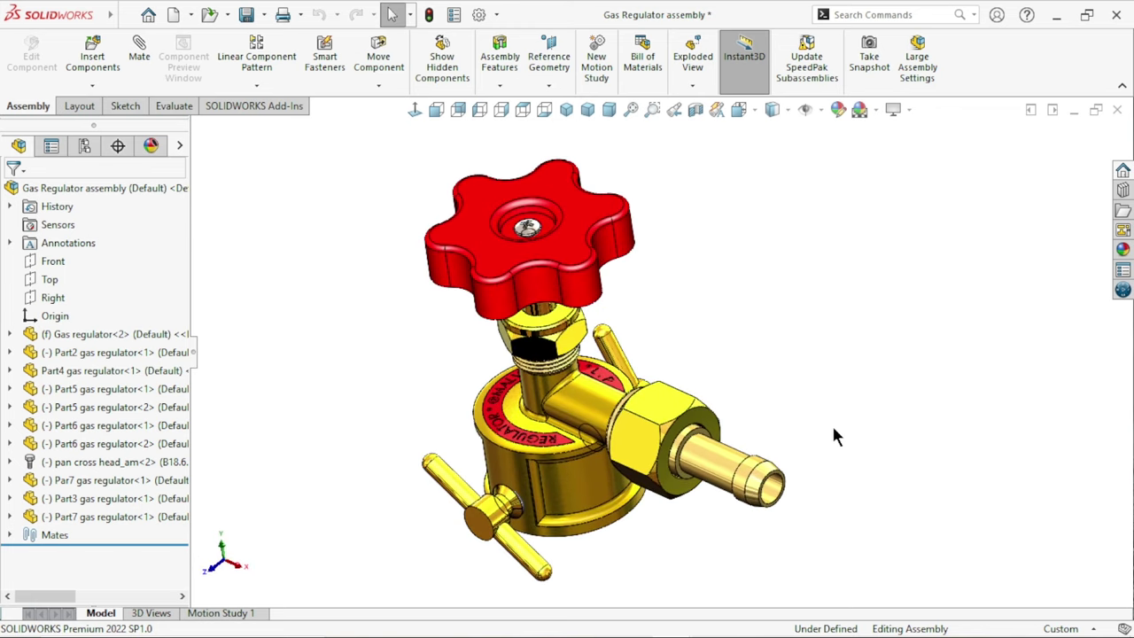
{"action": "mouse_move", "coordinate": [844, 493]}
{"action": "middle_mouse_down"}
{"action": "mouse_move", "coordinate": [857, 384]}
{"action": "mouse_move", "coordinate": [837, 470]}
{"action": "middle_mouse_up"}
{"action": "scroll", "coordinate": [696, 389], "scroll_direction": "up", "scroll_amount": 1}
{"action": "scroll", "coordinate": [696, 390], "scroll_direction": "down", "scroll_amount": 1}
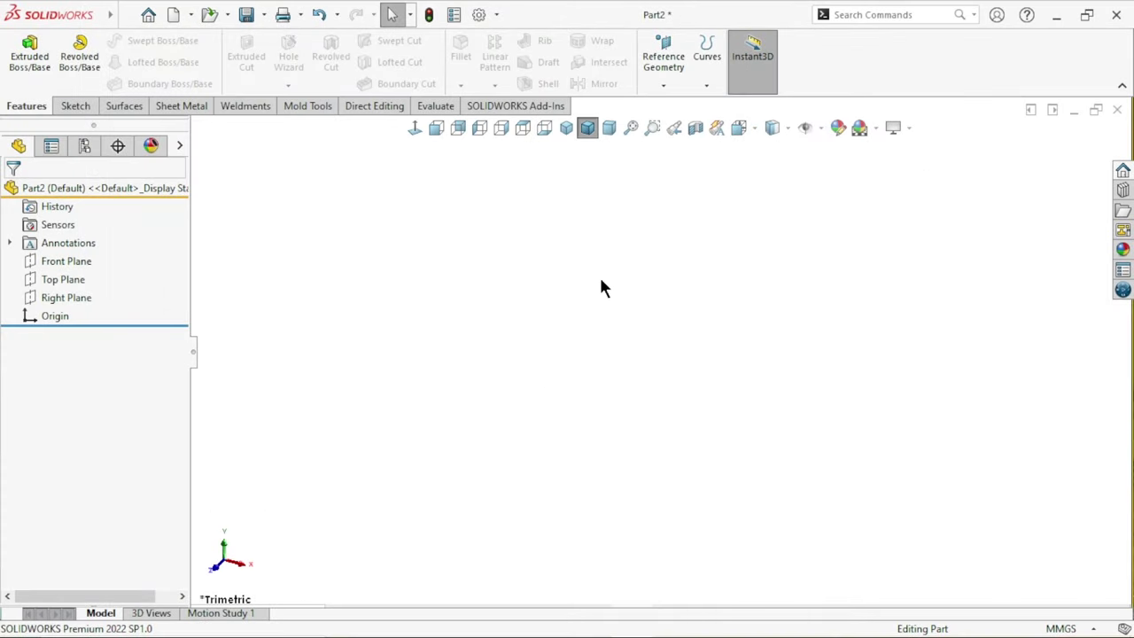
- Sketch on the Front Plane a vertical midpoint centerline centred on the origin
{"action": "left_click", "coordinate": [64, 262]}
{"action": "left_click", "coordinate": [77, 233]}
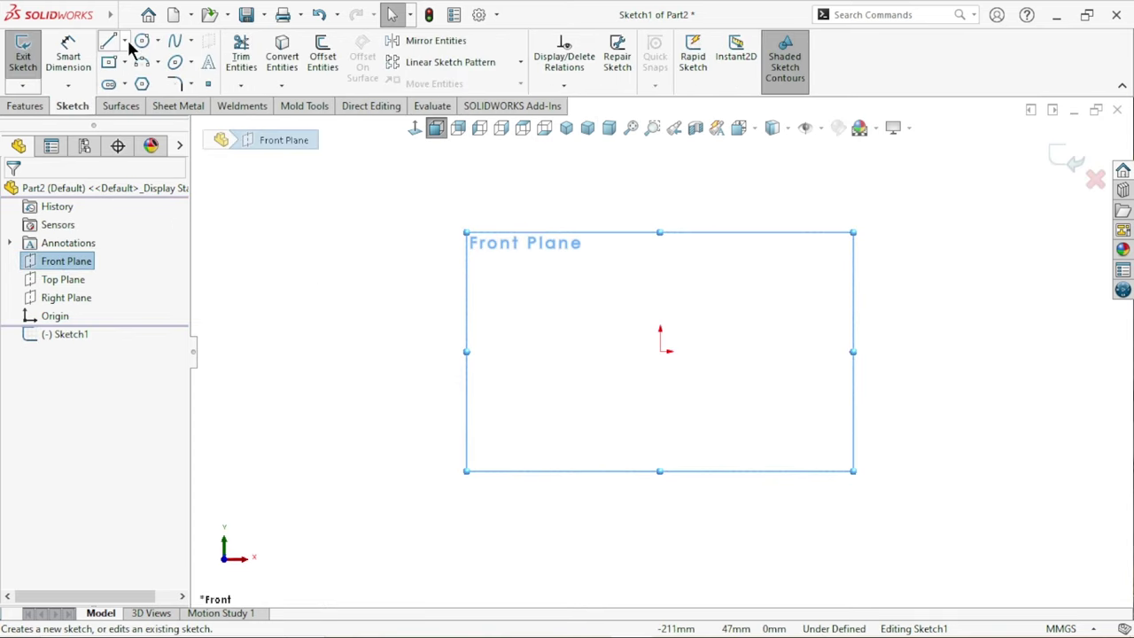
{"action": "left_click", "coordinate": [125, 41]}
{"action": "left_click", "coordinate": [121, 81]}
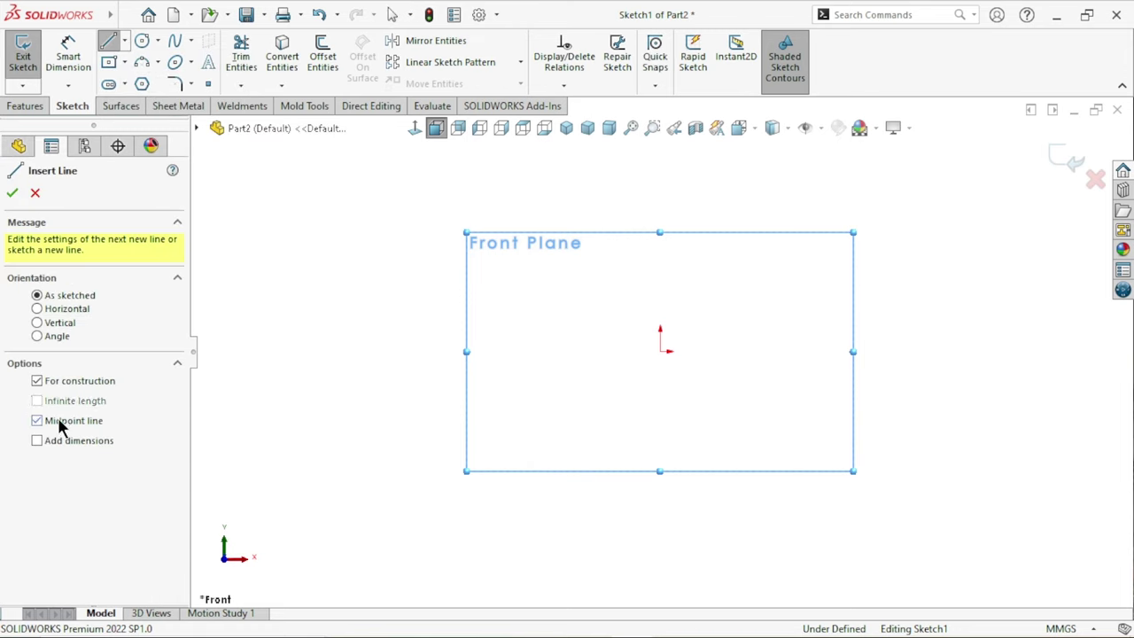
{"action": "left_click", "coordinate": [660, 352]}
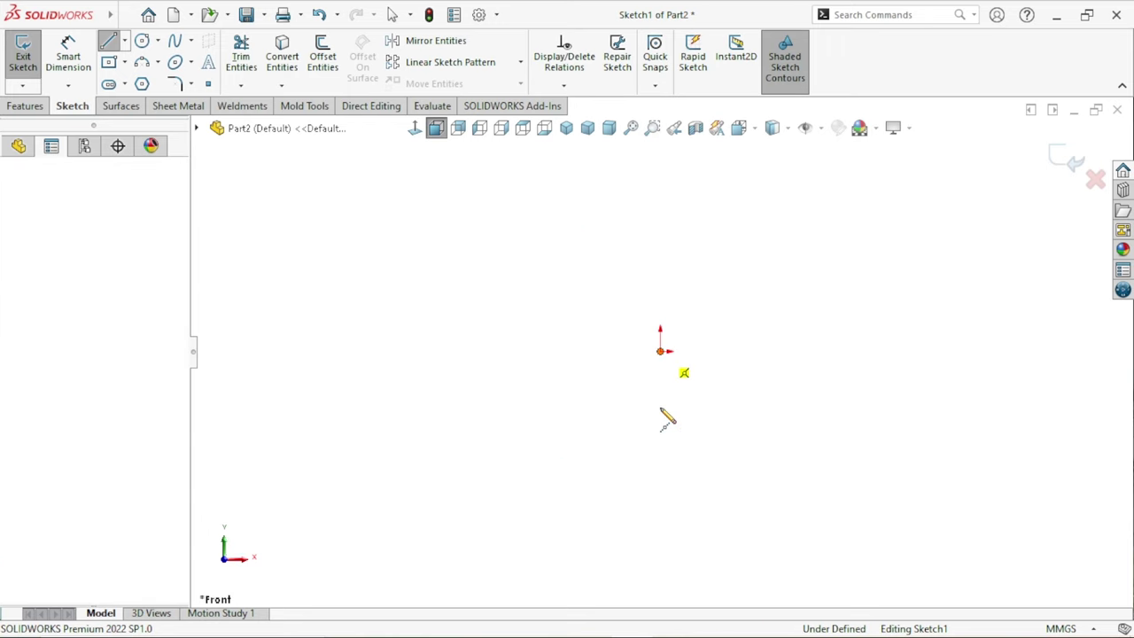
{"action": "left_click", "coordinate": [660, 509]}
{"action": "right_click", "coordinate": [713, 396]}
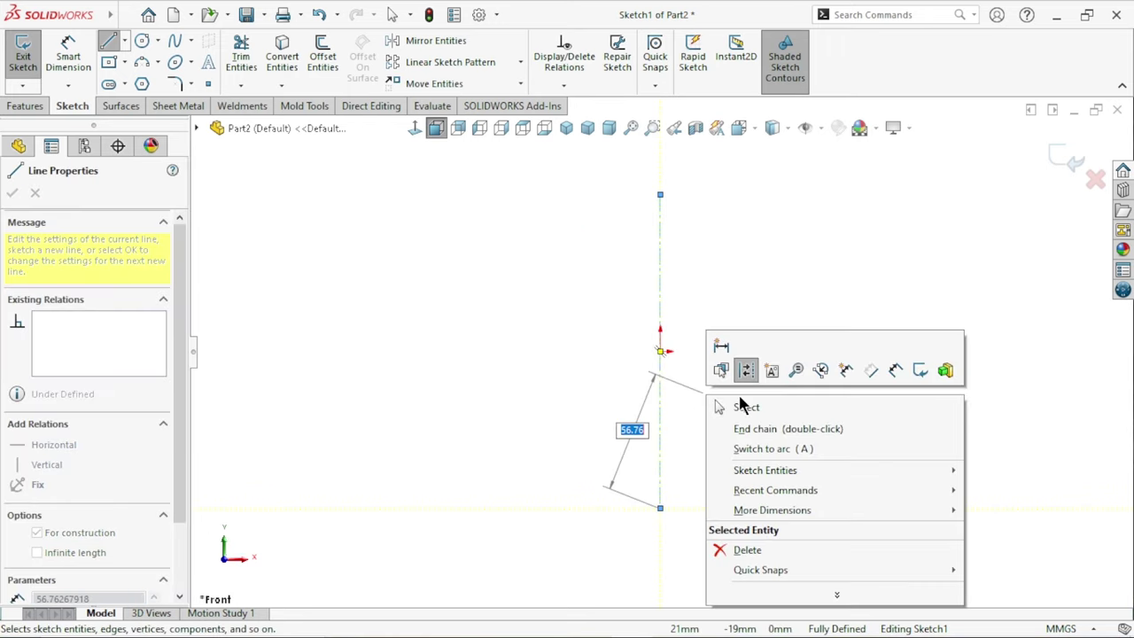
{"action": "key", "text": "Escape"}
{"action": "key", "text": "Escape"}
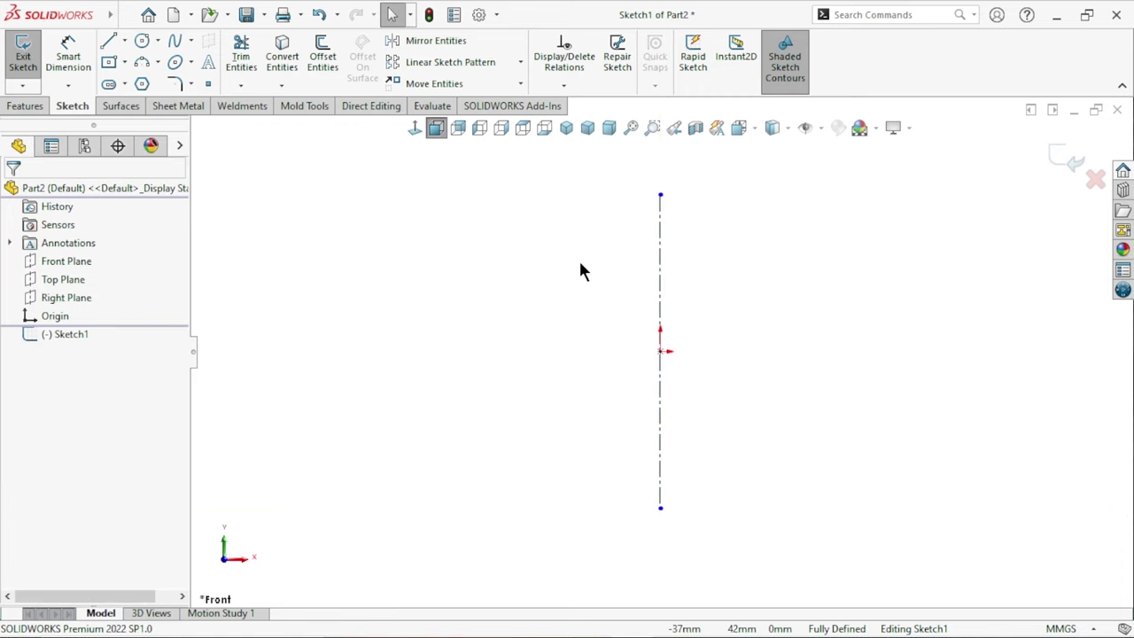
{"action": "scroll", "coordinate": [709, 319], "scroll_direction": "down", "scroll_amount": 1}
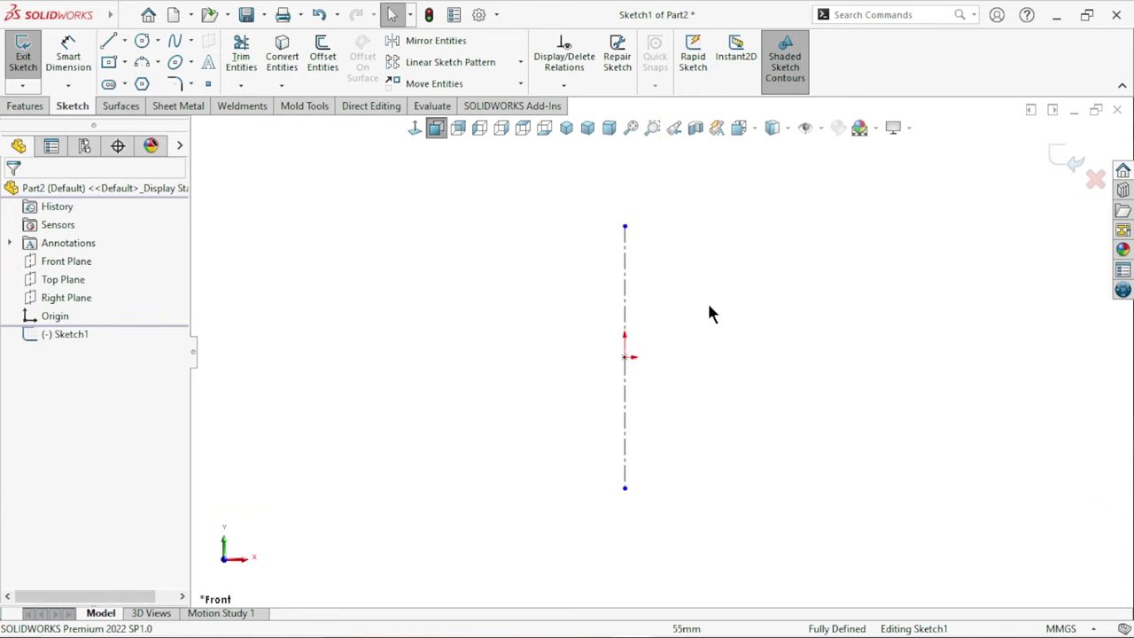
- Draw the profile's outer edges from the centerline top: top edge, flange, web and foot
{"action": "left_click", "coordinate": [109, 45]}
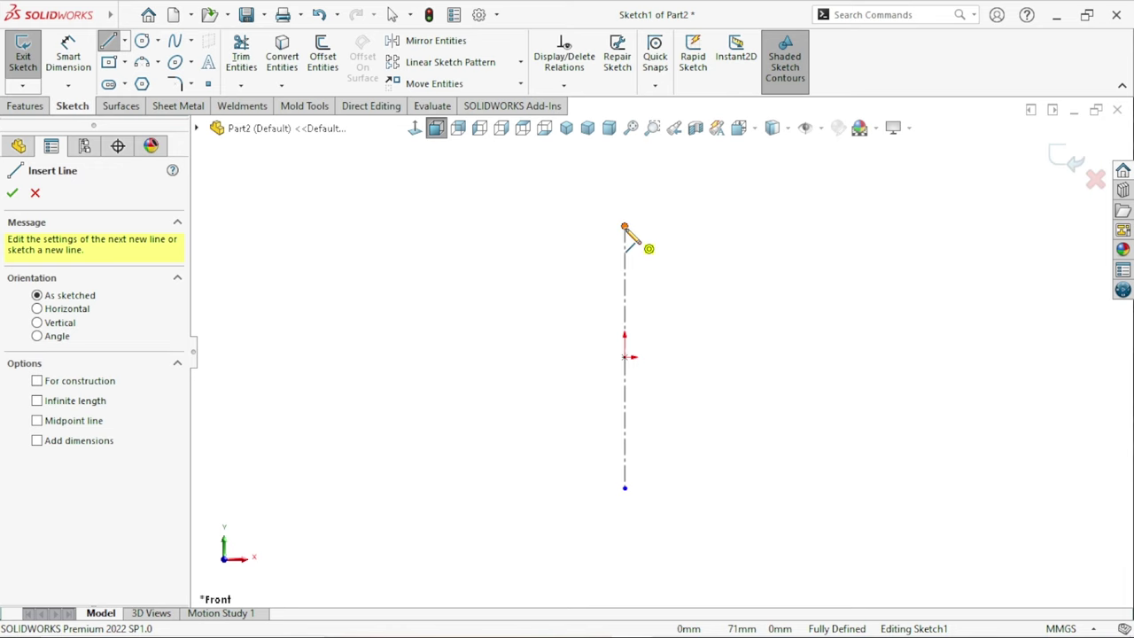
{"action": "left_click", "coordinate": [624, 227]}
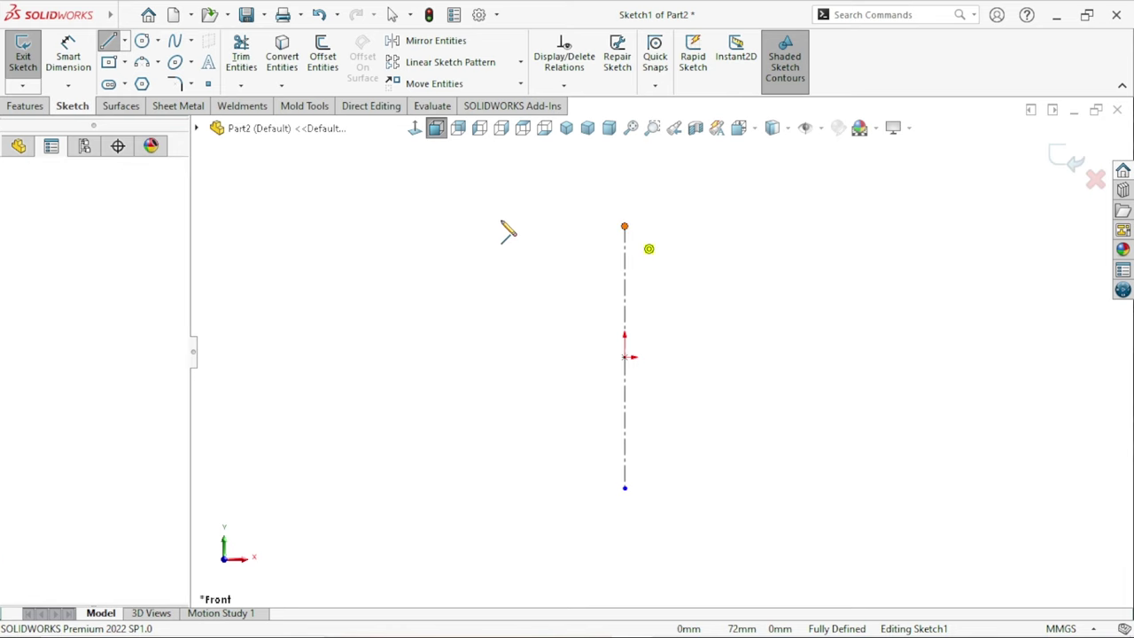
{"action": "left_click", "coordinate": [448, 227]}
{"action": "left_click", "coordinate": [448, 266]}
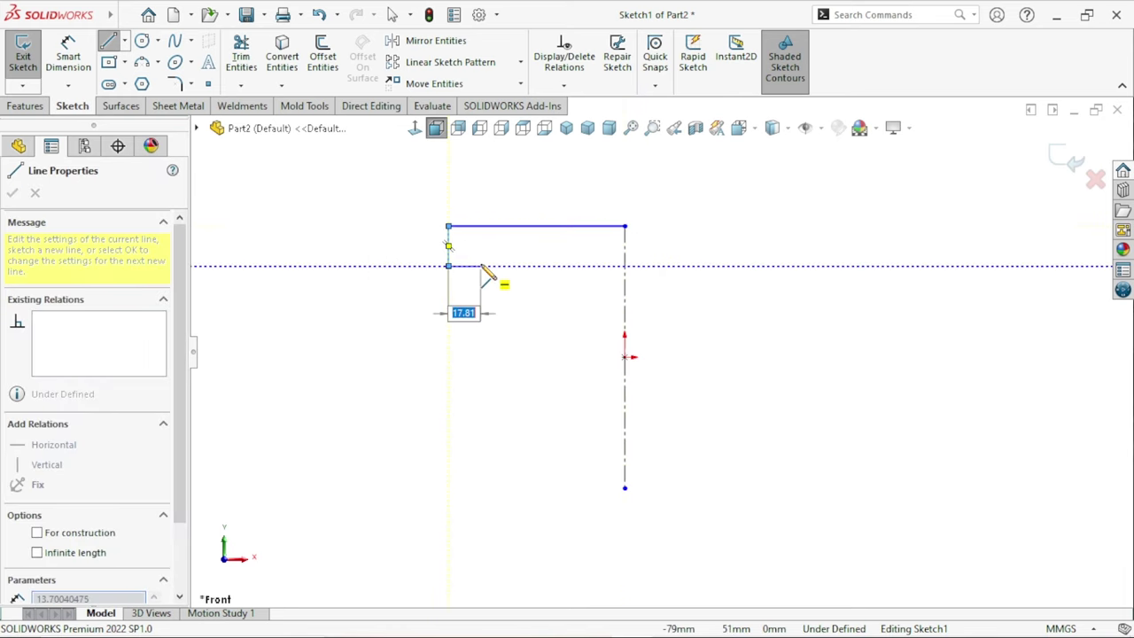
{"action": "left_click", "coordinate": [480, 266]}
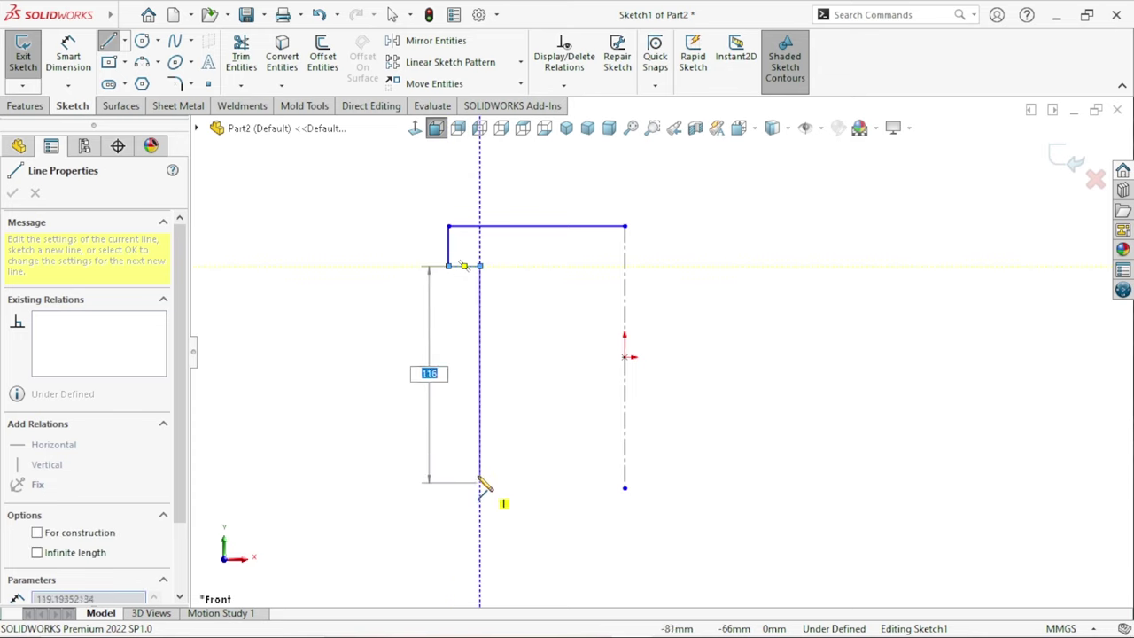
{"action": "left_click", "coordinate": [480, 450]}
{"action": "left_click", "coordinate": [448, 450]}
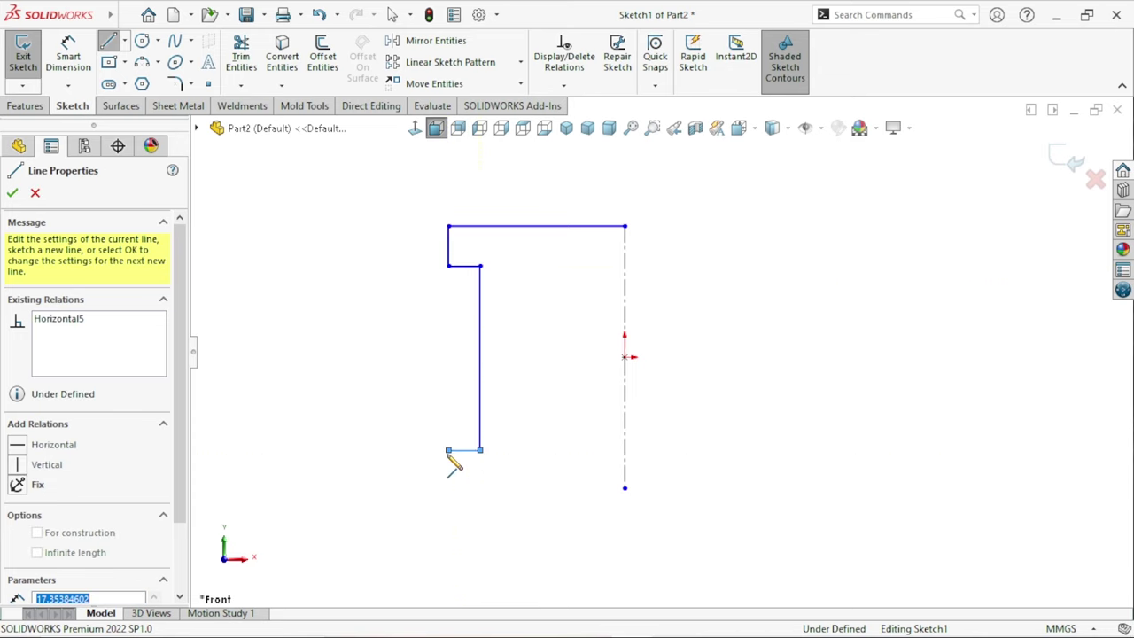
{"action": "left_click", "coordinate": [449, 488]}
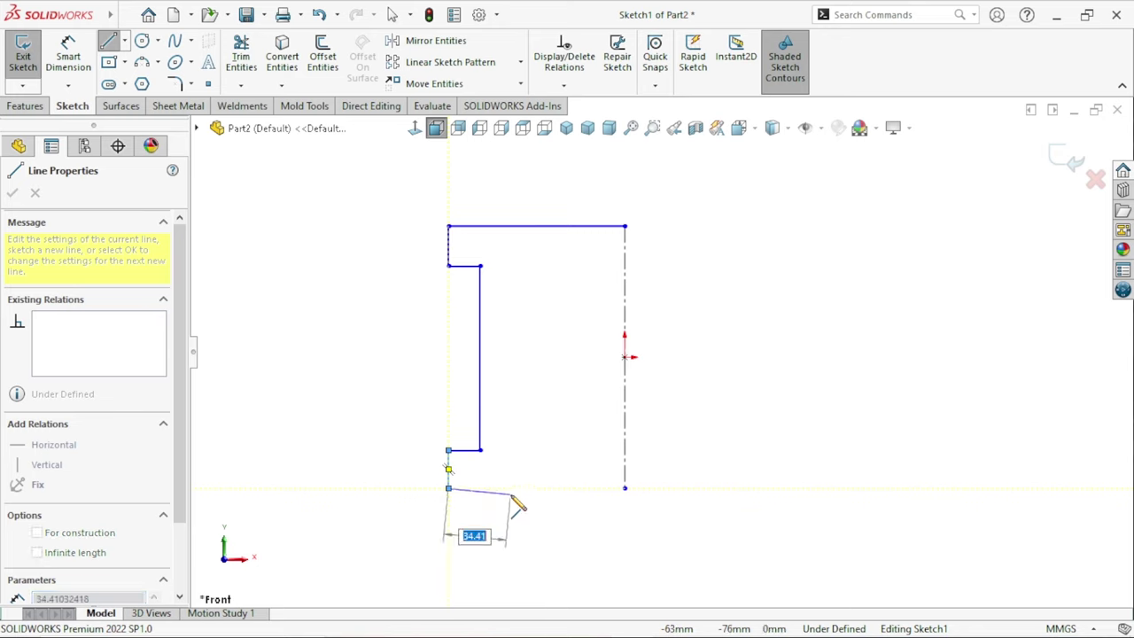
{"action": "double_click", "coordinate": [511, 488]}
- Close the profile with the web's inner edge and the flange underside back to the centerline top
{"action": "left_click", "coordinate": [511, 487]}
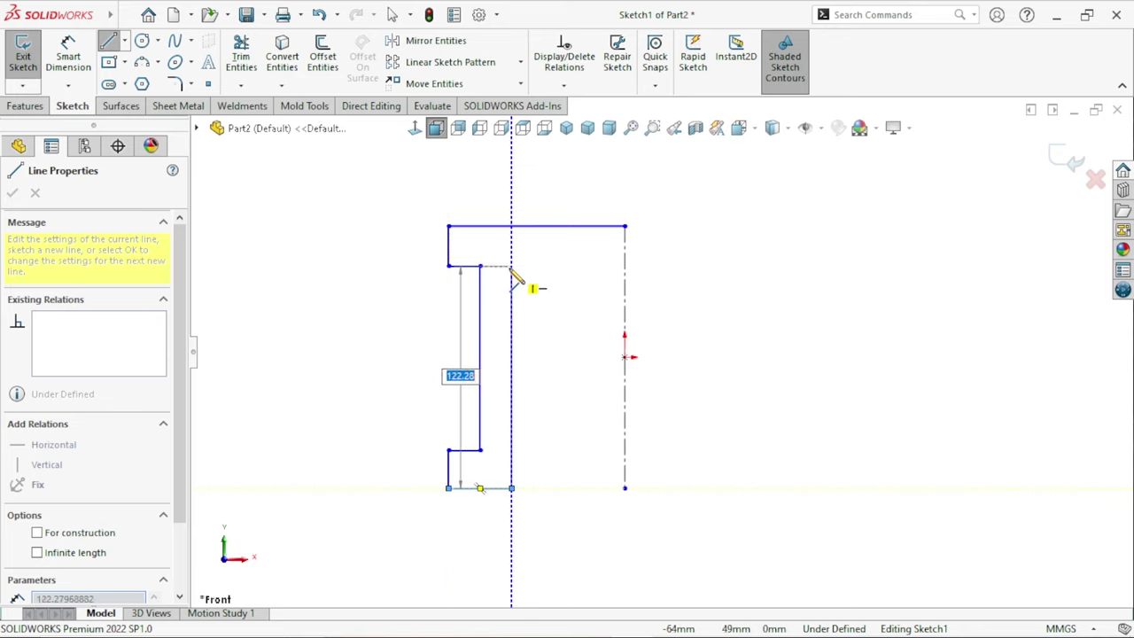
{"action": "left_click", "coordinate": [511, 265]}
{"action": "left_click", "coordinate": [624, 266]}
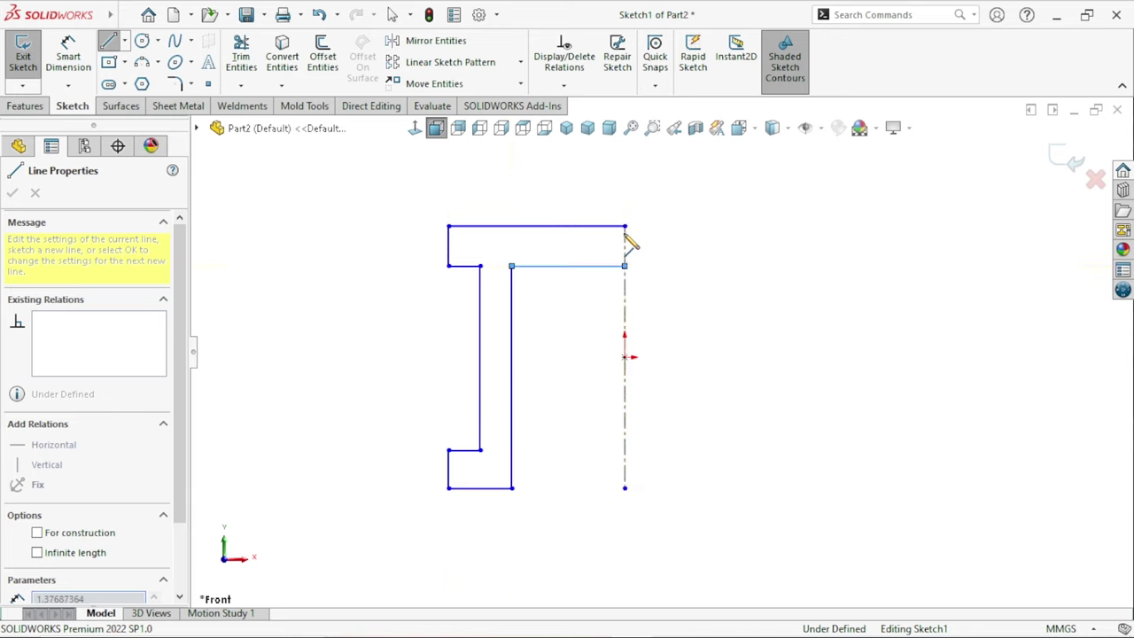
{"action": "left_click", "coordinate": [624, 227]}
{"action": "right_click", "coordinate": [742, 329]}
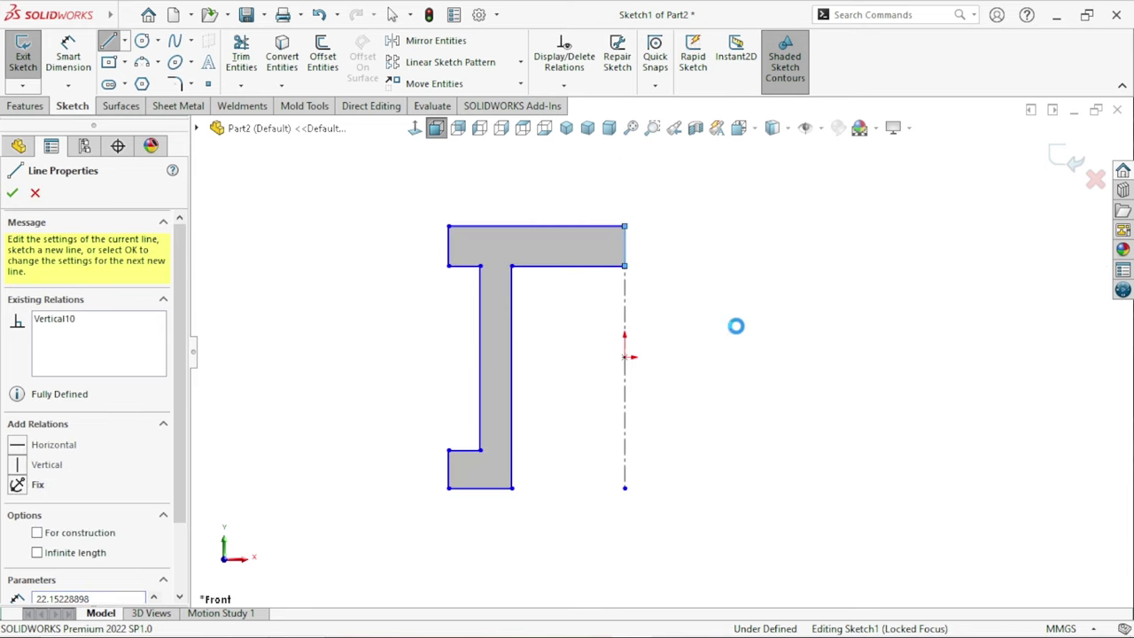
{"action": "key", "text": "Escape"}
{"action": "scroll", "coordinate": [655, 354], "scroll_direction": "up", "scroll_amount": 2}
{"action": "scroll", "coordinate": [651, 356], "scroll_direction": "down", "scroll_amount": 1}
{"action": "scroll", "coordinate": [597, 331], "scroll_direction": "down", "scroll_amount": 1}
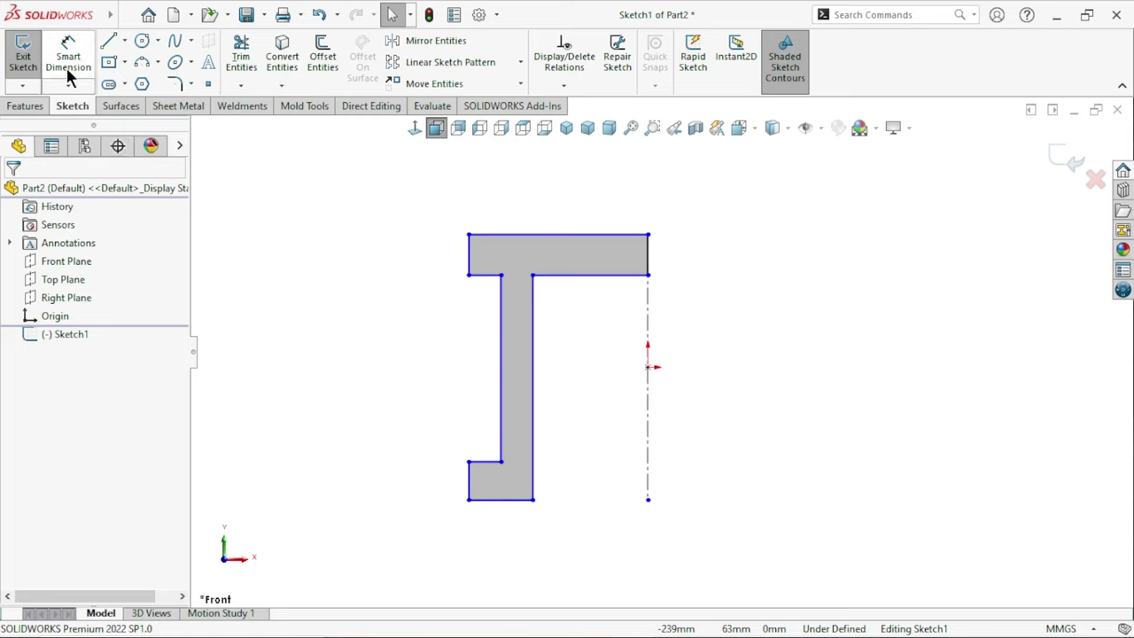
- Dimension the flange thickness as 2.5 mm
{"action": "left_click", "coordinate": [469, 248]}
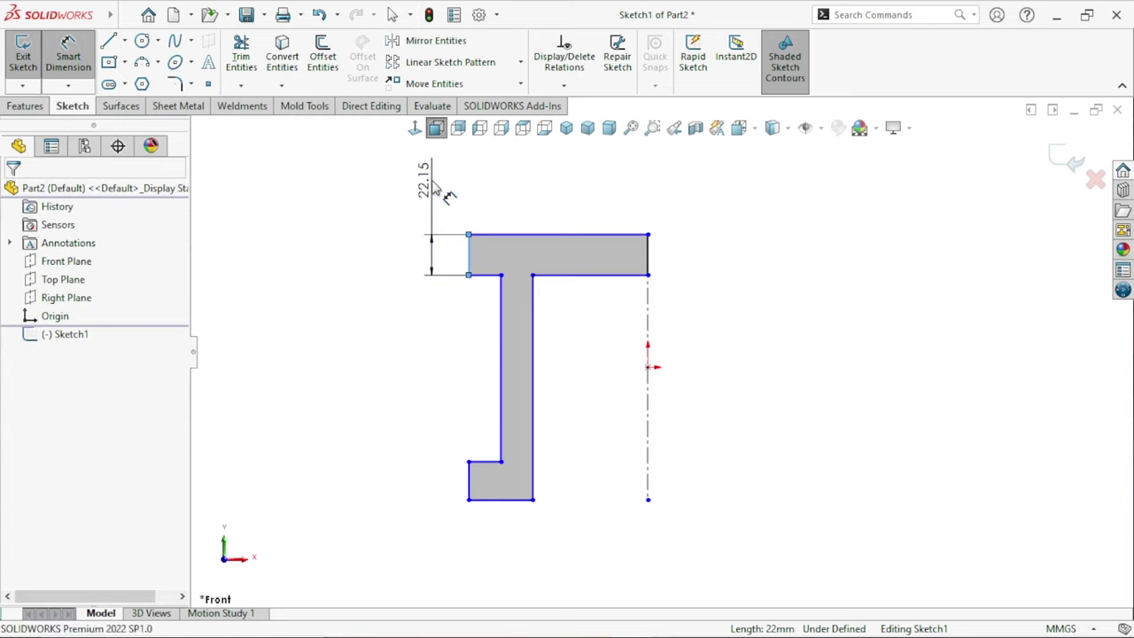
{"action": "left_click", "coordinate": [434, 186]}
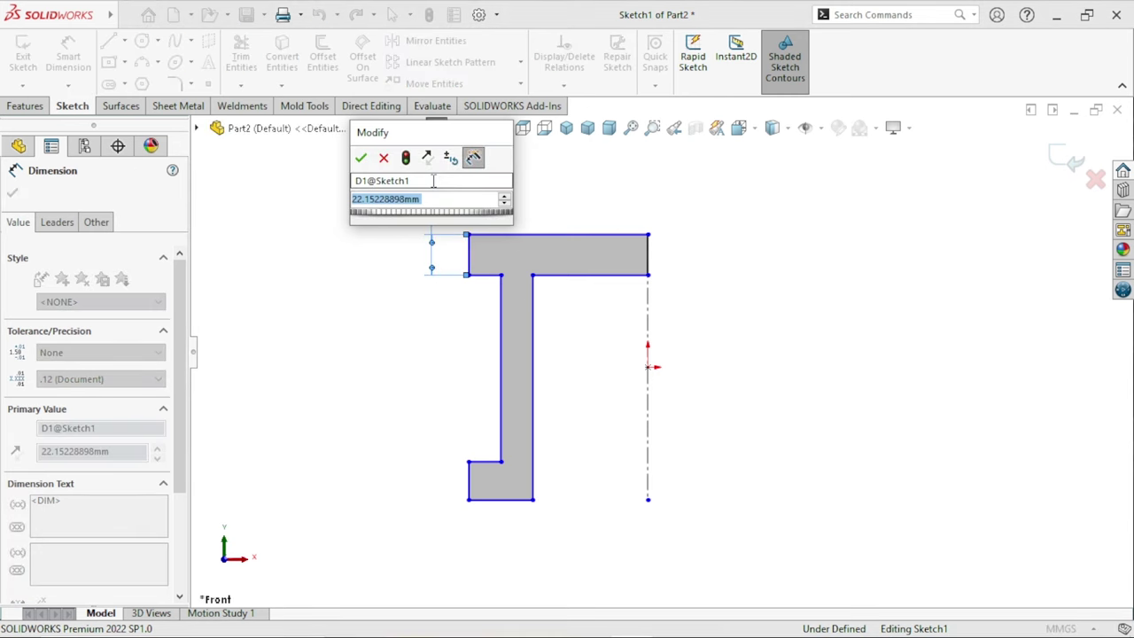
{"action": "type", "text": "2.5"}
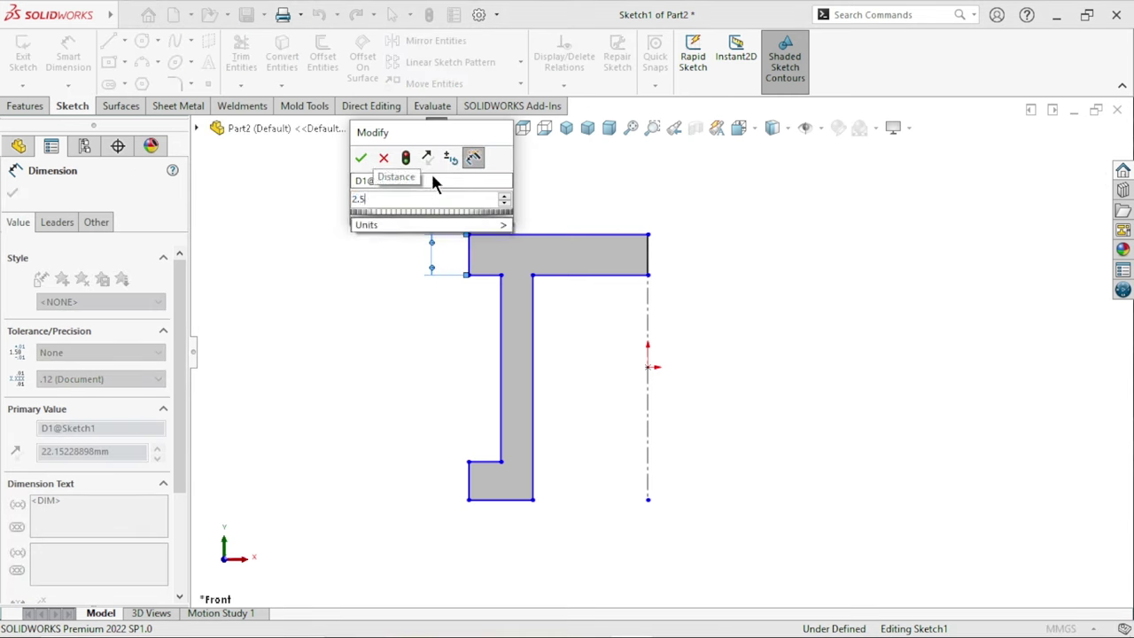
{"action": "left_click", "coordinate": [360, 159]}
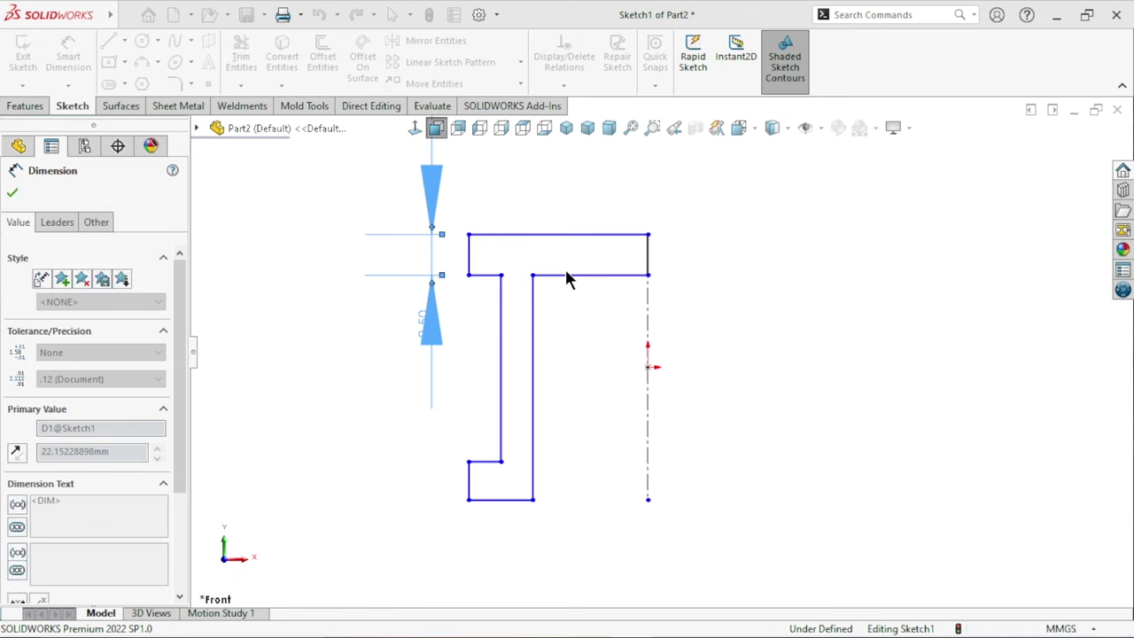
{"action": "left_click", "coordinate": [368, 366]}
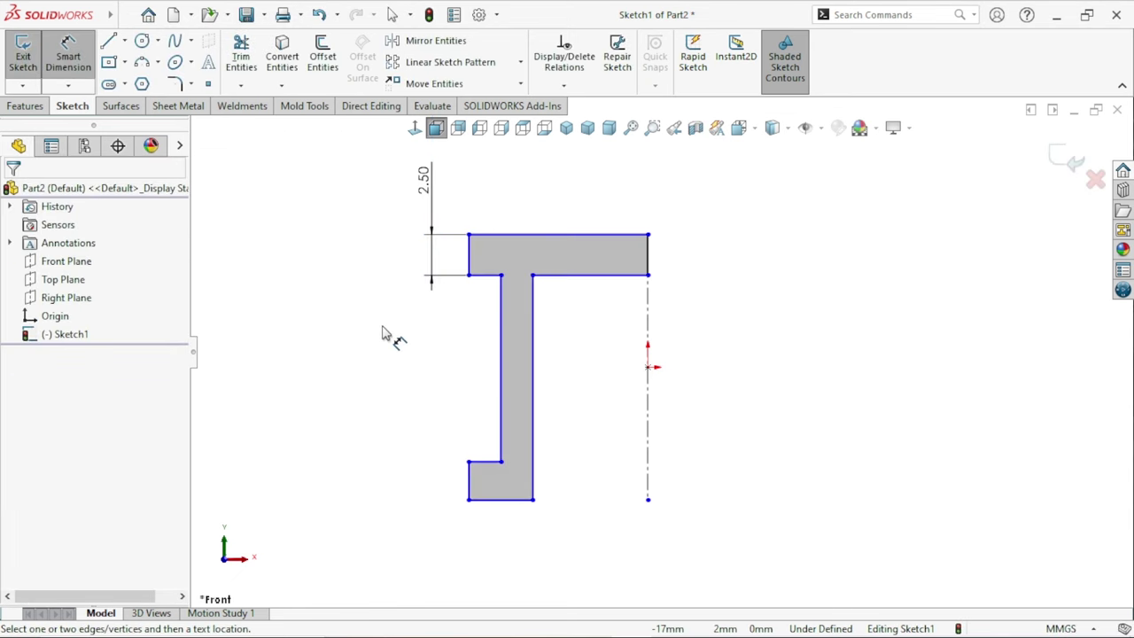
- Add diameter dimensions about the centerline: 30 mm for the web and 33 mm outer
{"action": "left_click", "coordinate": [502, 309]}
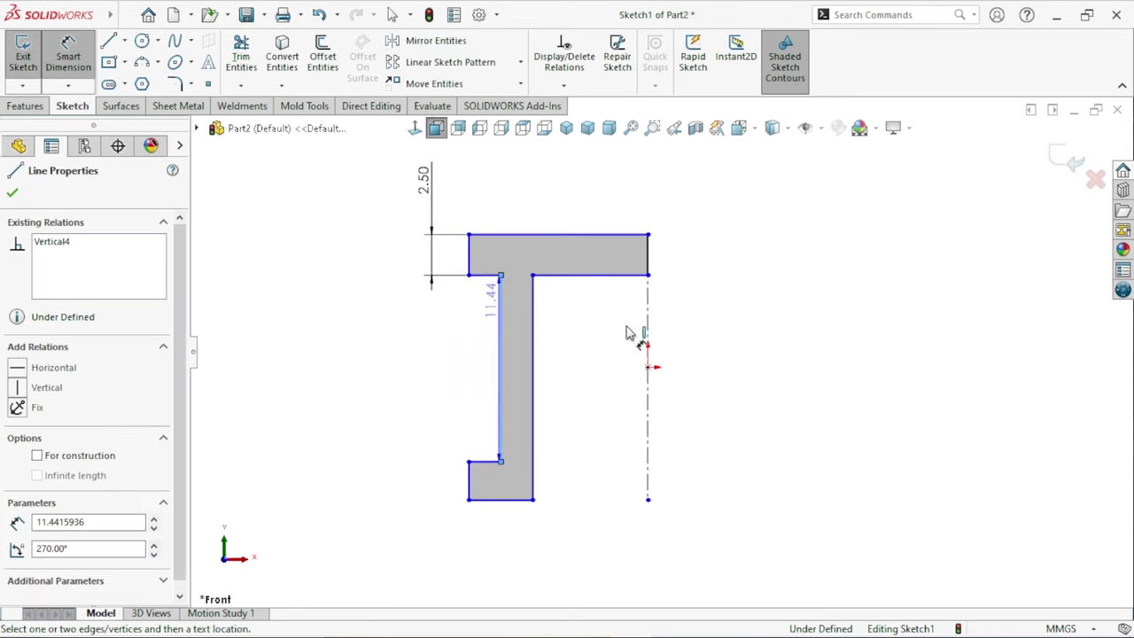
{"action": "left_click", "coordinate": [649, 339]}
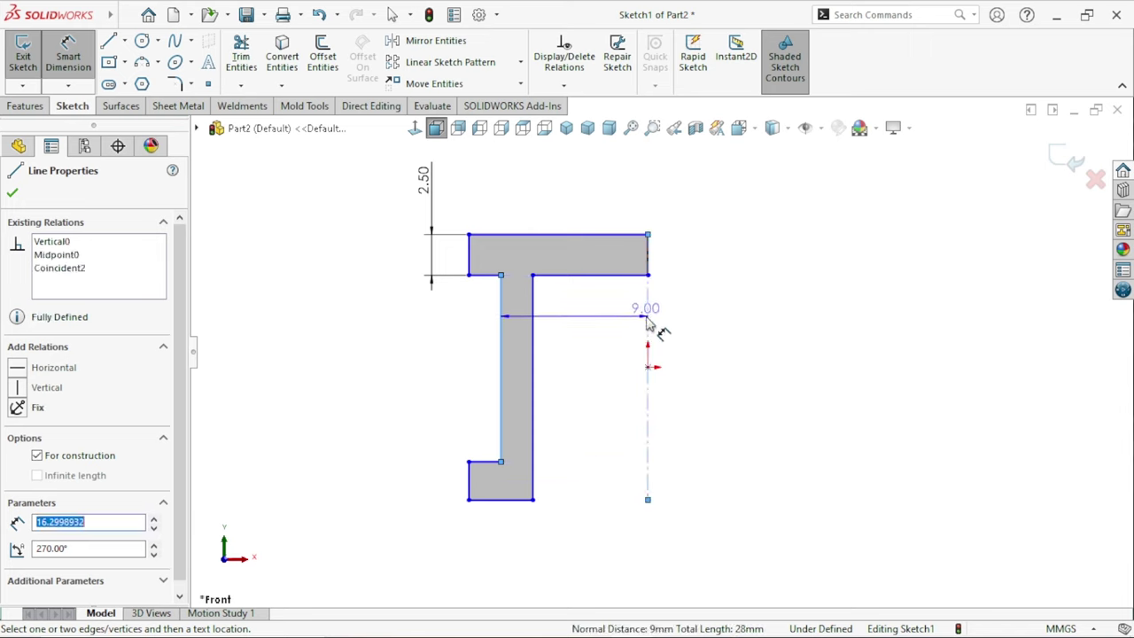
{"action": "left_click", "coordinate": [659, 189]}
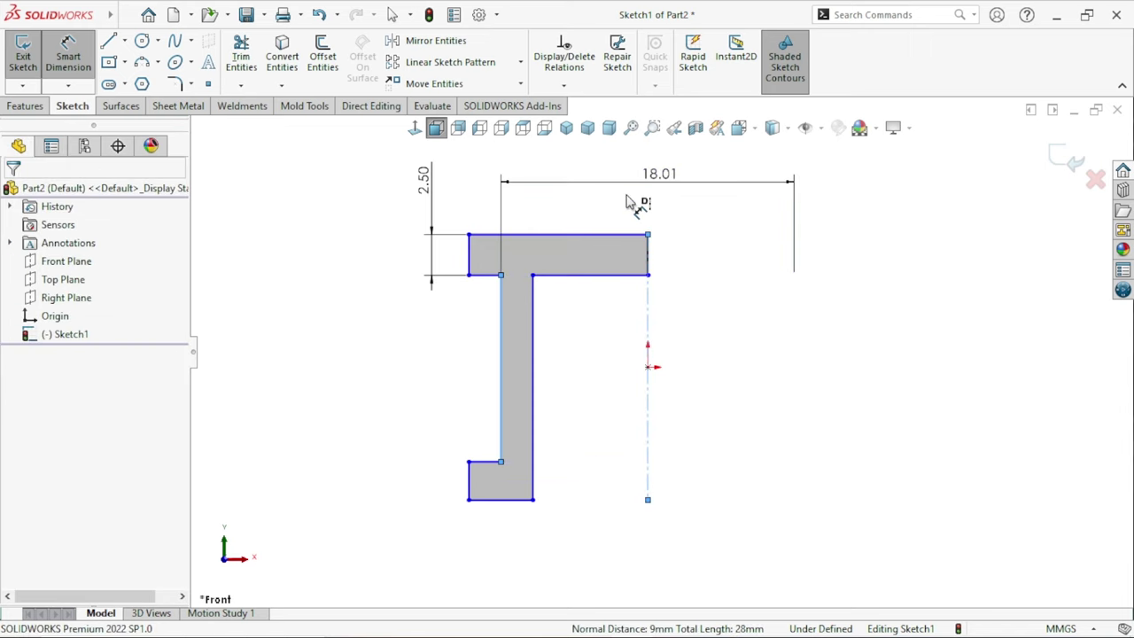
{"action": "type", "text": "28"}
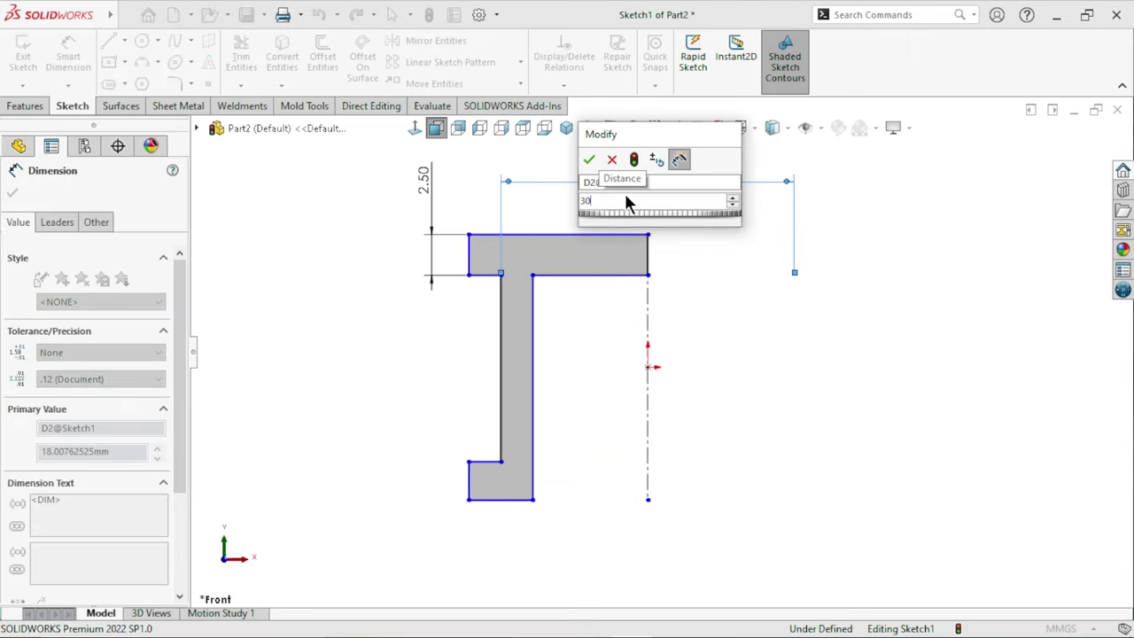
{"action": "key", "text": "Return"}
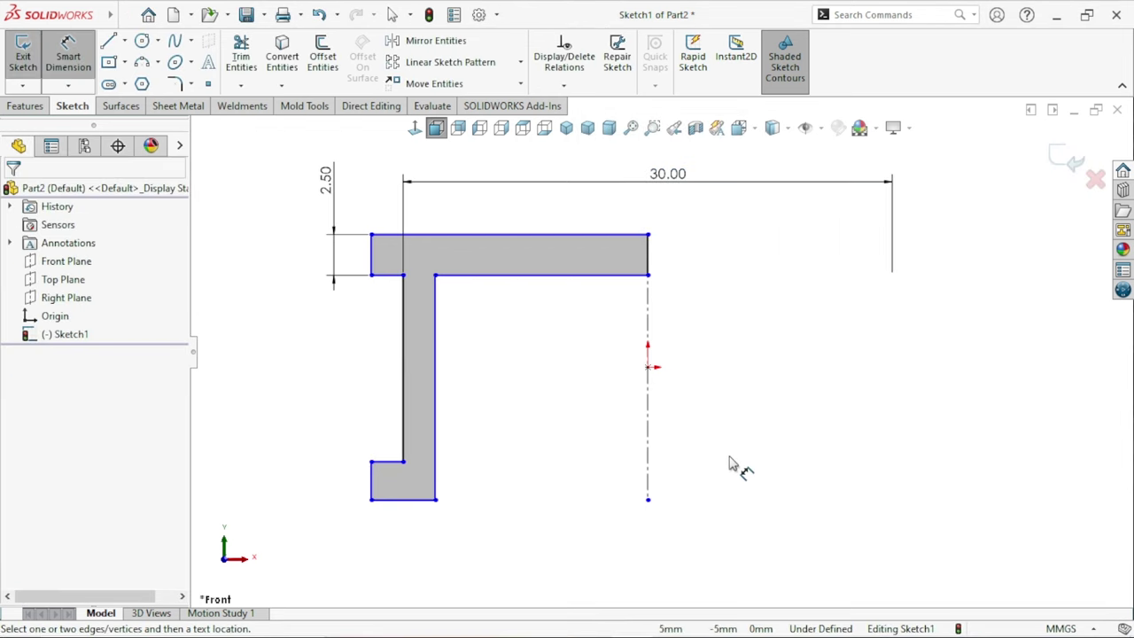
{"action": "scroll", "coordinate": [700, 425], "scroll_direction": "up", "scroll_amount": 3}
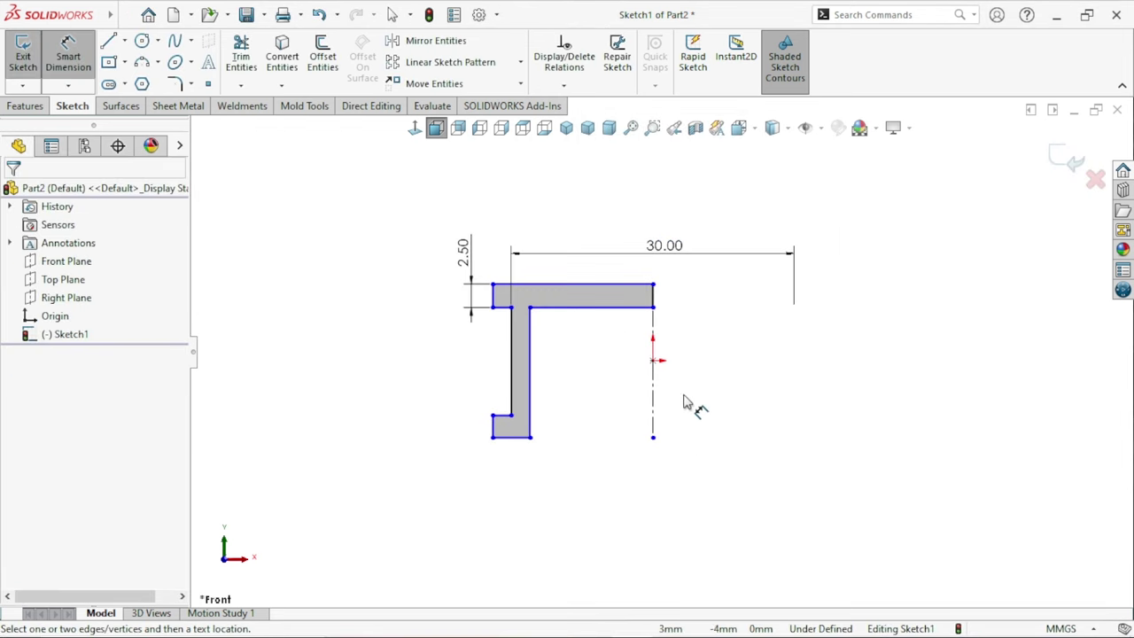
{"action": "left_click", "coordinate": [493, 426]}
{"action": "left_click", "coordinate": [654, 425]}
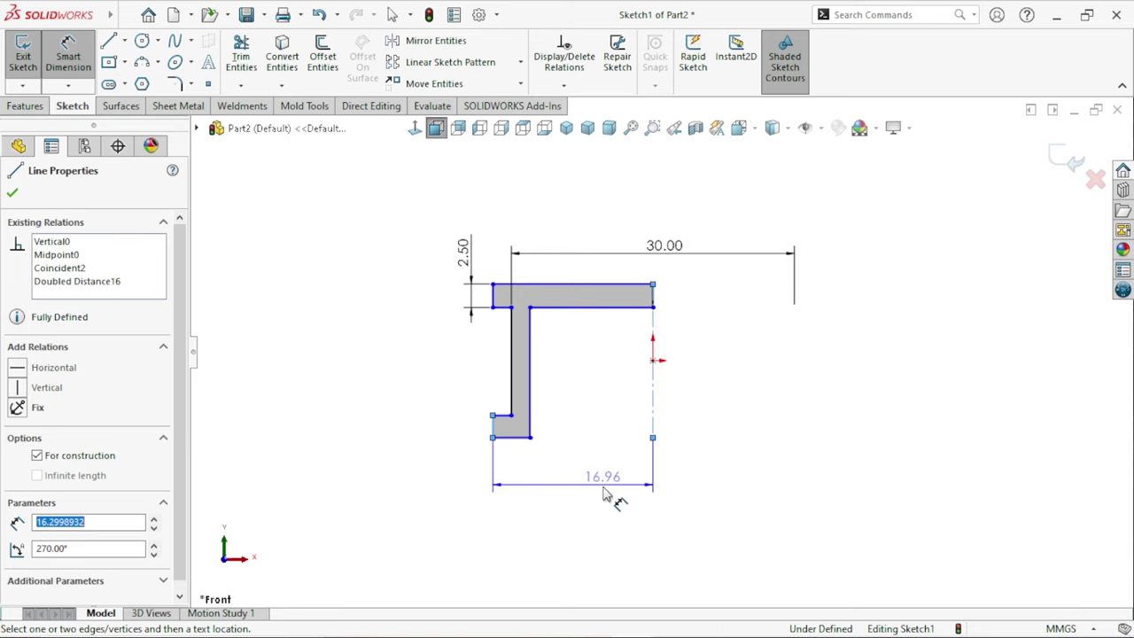
{"action": "left_click", "coordinate": [651, 497]}
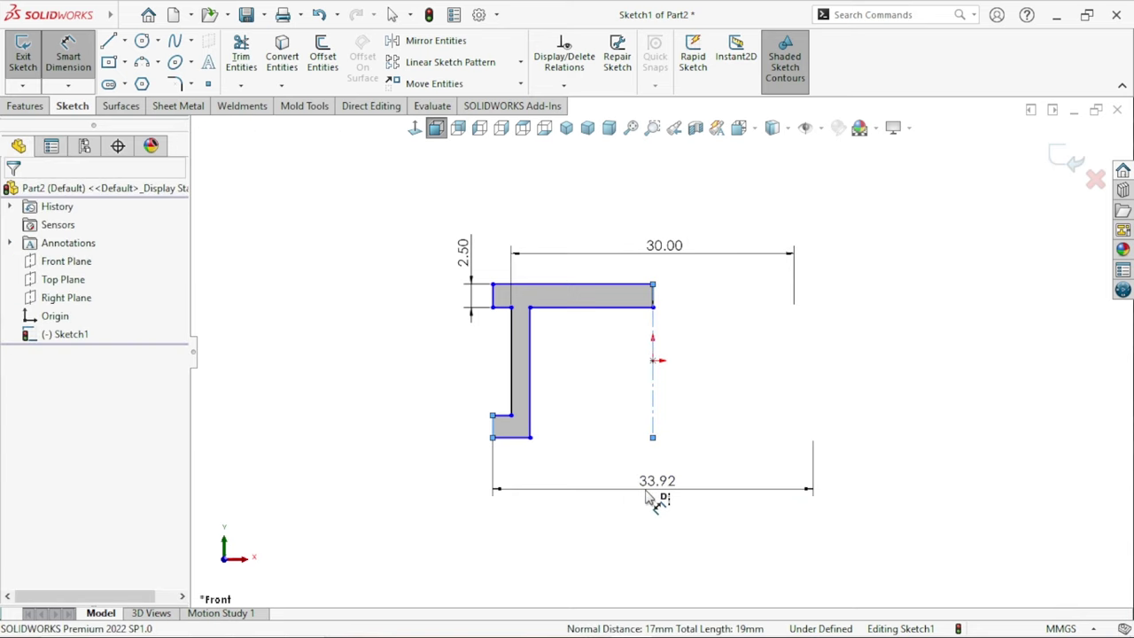
{"action": "type", "text": "33"}
{"action": "key", "text": "Return"}
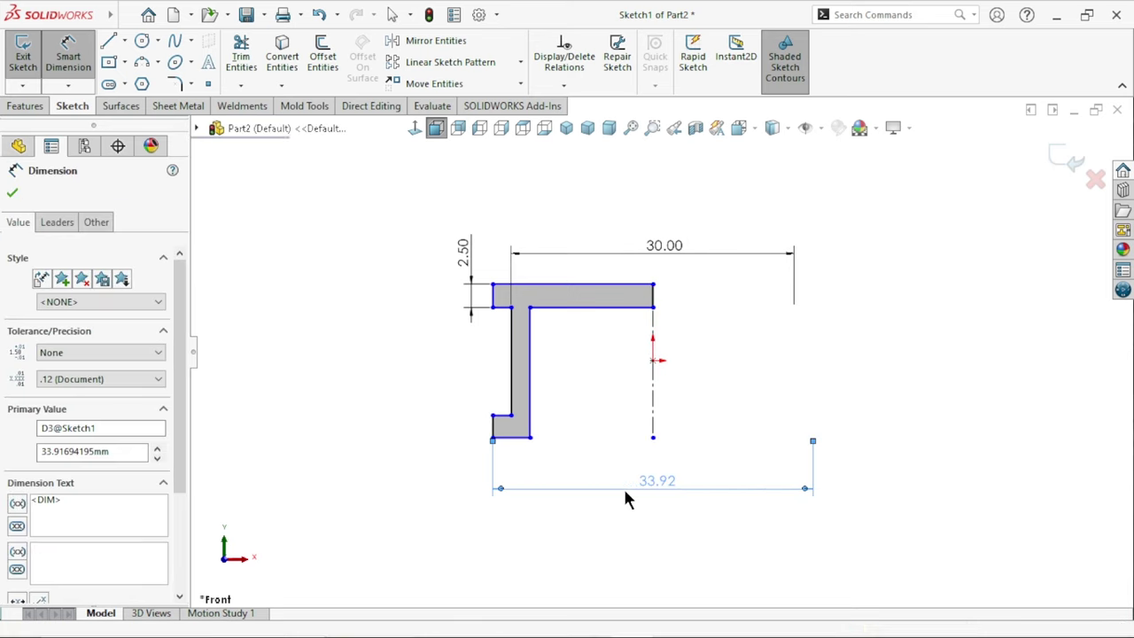
- Dimension the inner diameter about the centerline as 26 mm
{"action": "left_click", "coordinate": [534, 381]}
{"action": "left_click", "coordinate": [652, 404]}
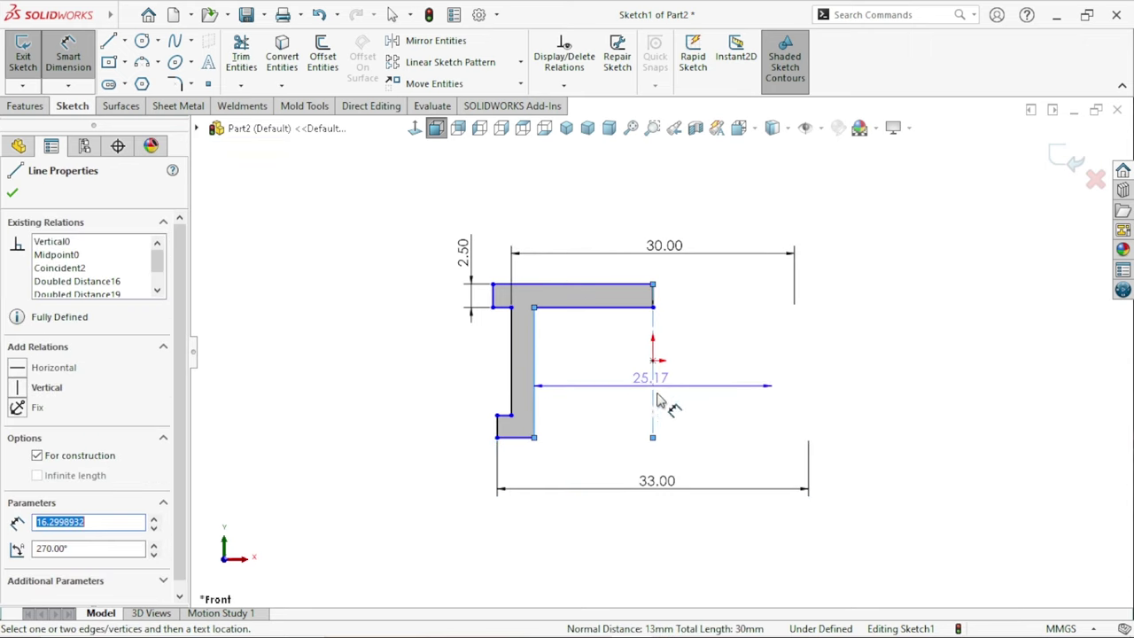
{"action": "left_click", "coordinate": [689, 410]}
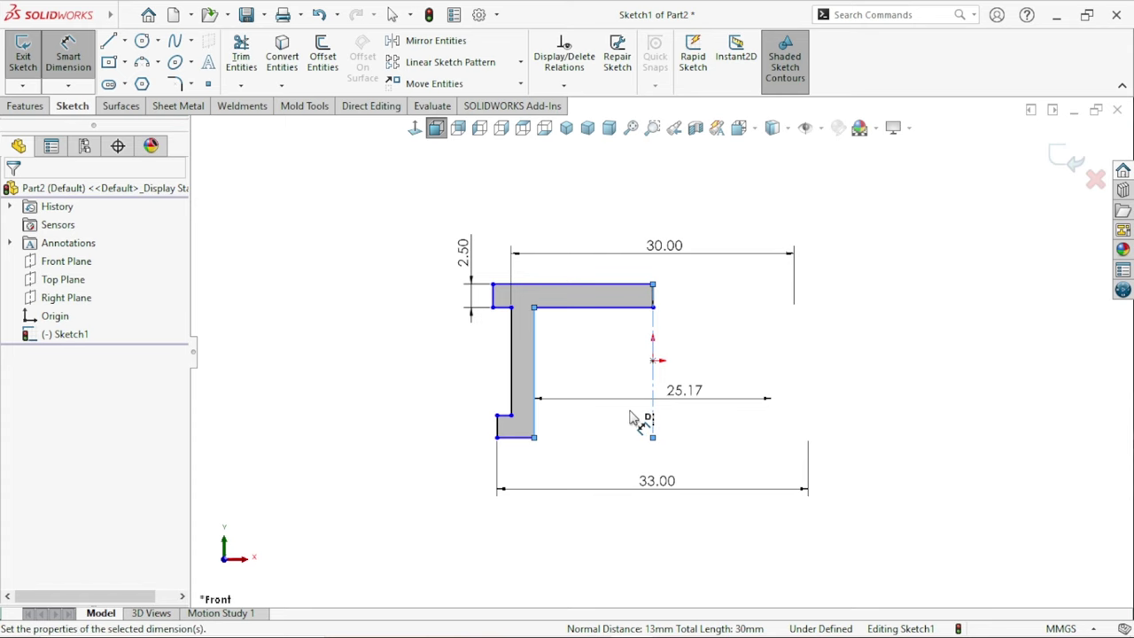
{"action": "left_click", "coordinate": [631, 418]}
{"action": "type", "text": "26"}
{"action": "key", "text": "Return"}
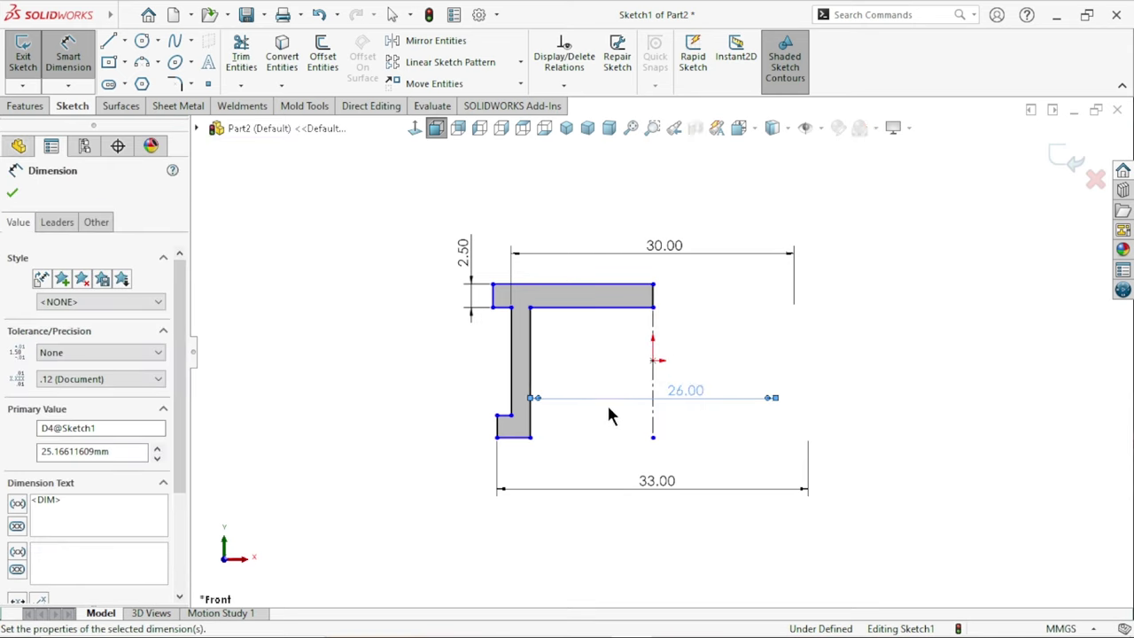
{"action": "left_click", "coordinate": [924, 417]}
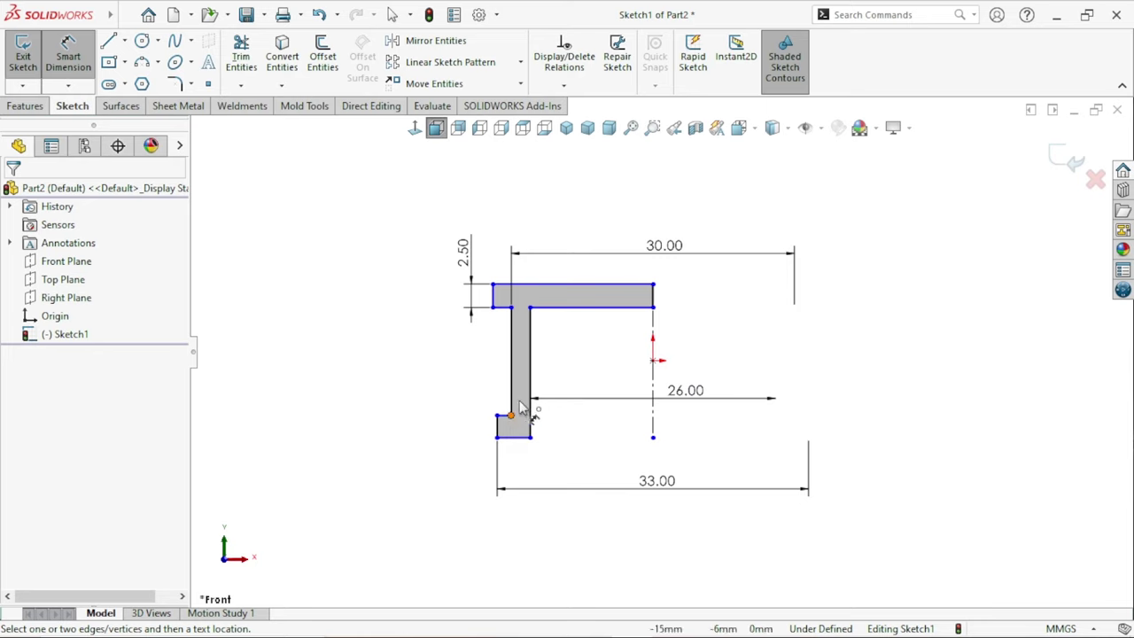
- Add a 17 mm vertical height dimension, then select the two horizontal ledge edges
{"action": "left_click", "coordinate": [501, 413]}
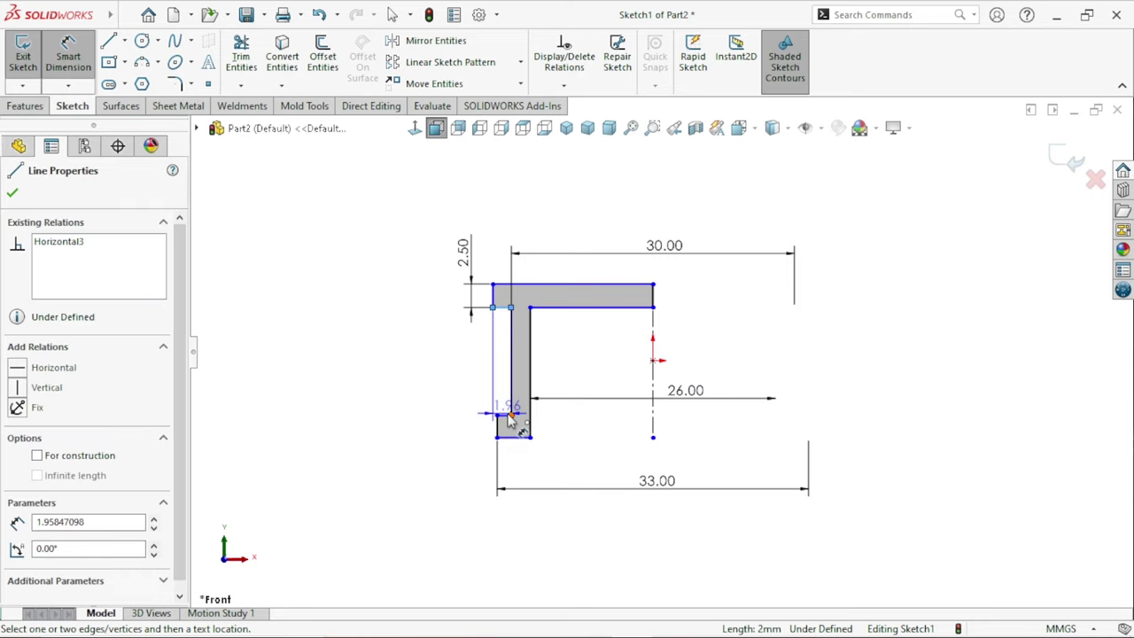
{"action": "left_click", "coordinate": [441, 372]}
{"action": "key", "text": "Return"}
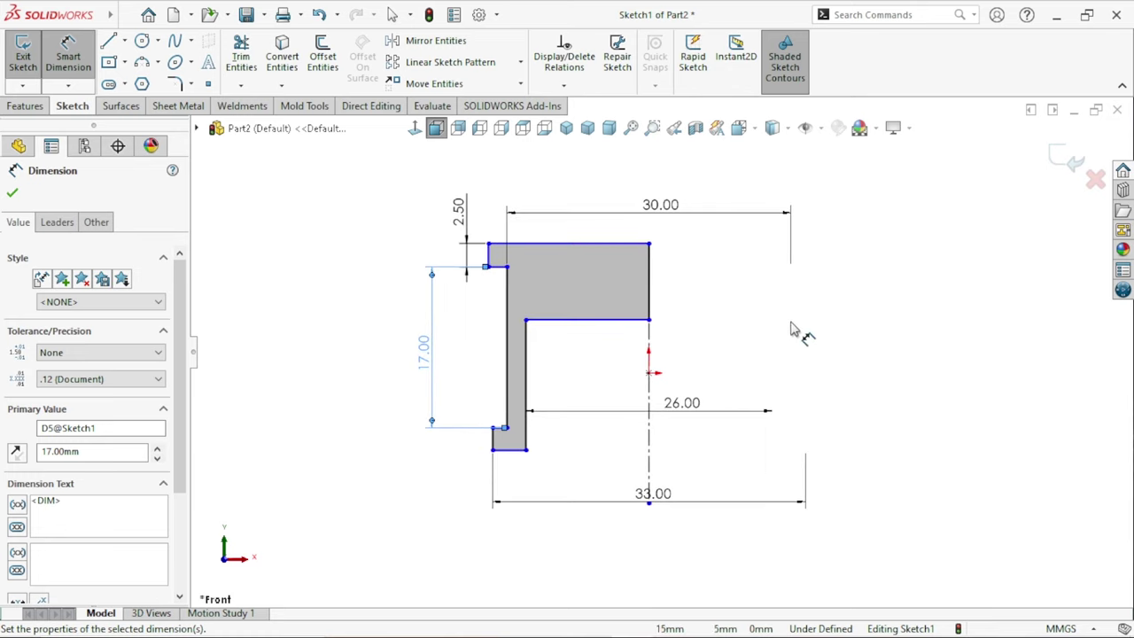
{"action": "key", "text": "Escape"}
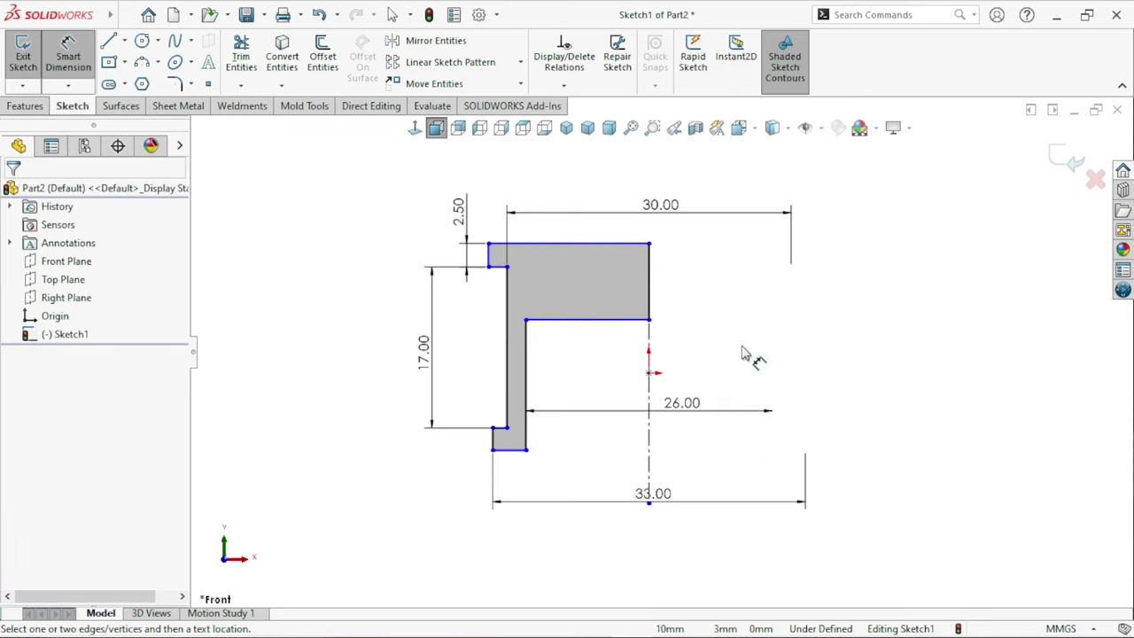
{"action": "key", "text": "Escape"}
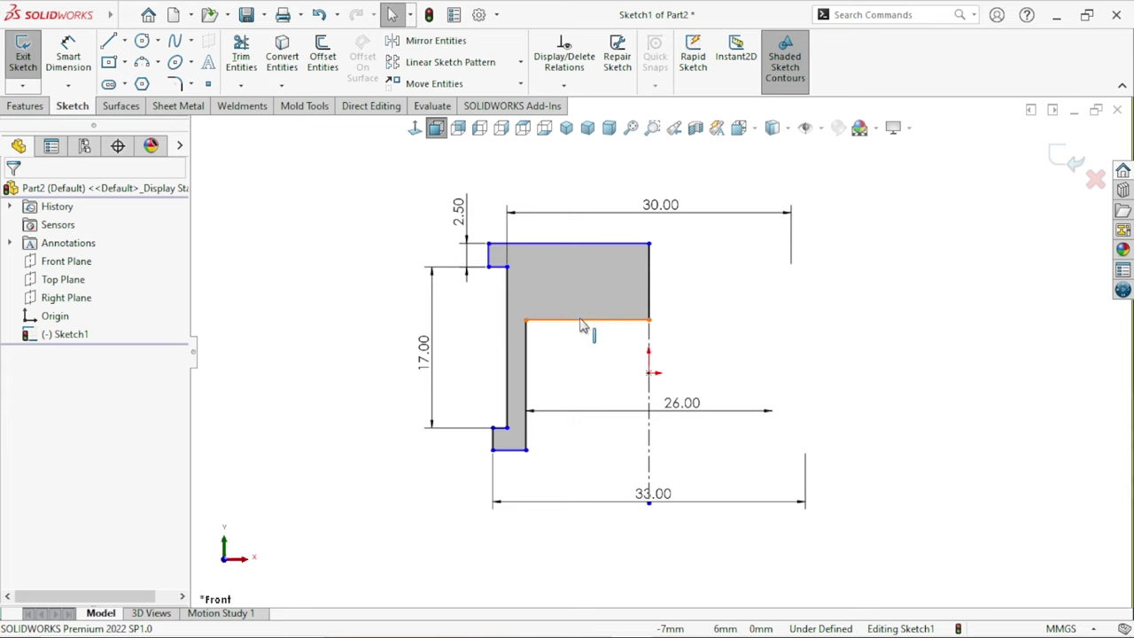
{"action": "left_click", "coordinate": [580, 320]}
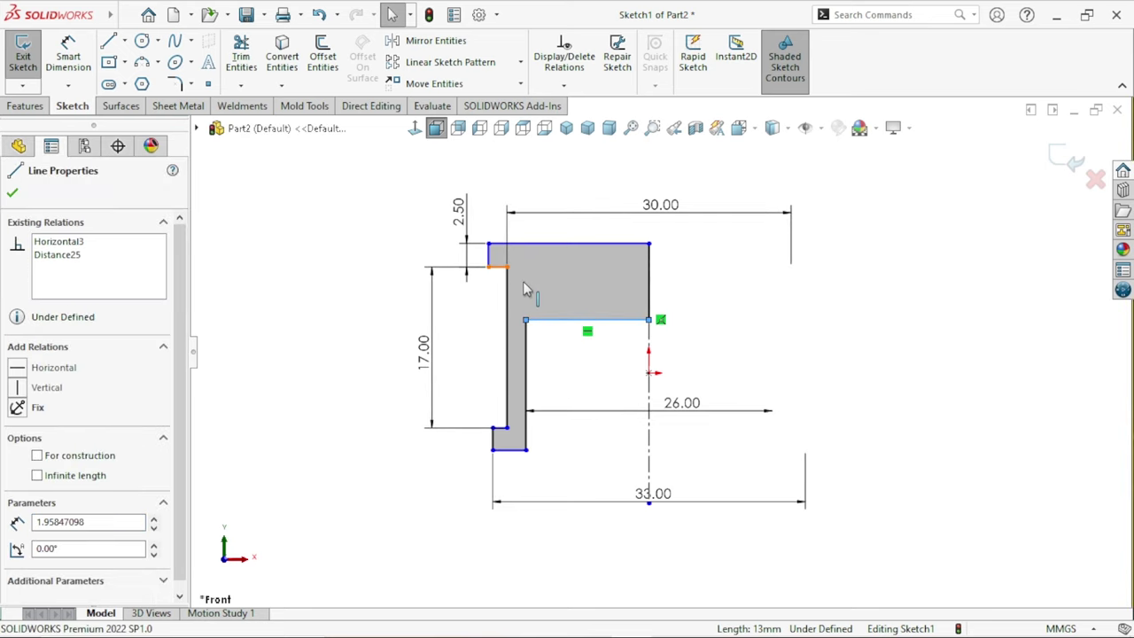
{"action": "left_click", "coordinate": [499, 266], "text": "ctrl"}
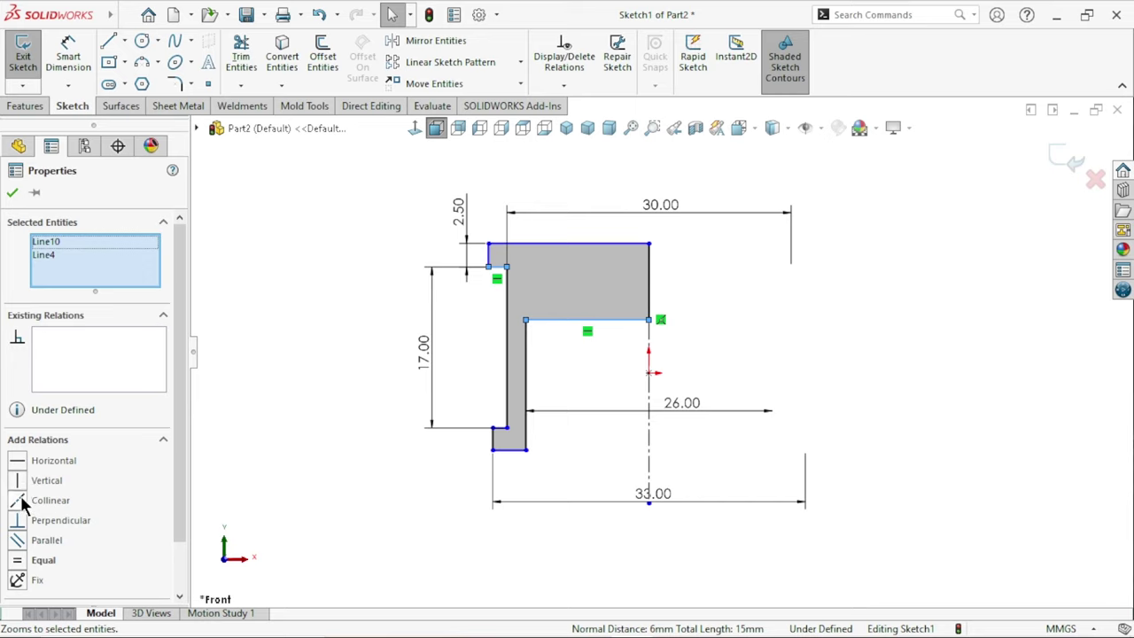
- Make the two horizontal ledge edges collinear and the two outer left edges collinear
{"action": "left_click", "coordinate": [293, 362]}
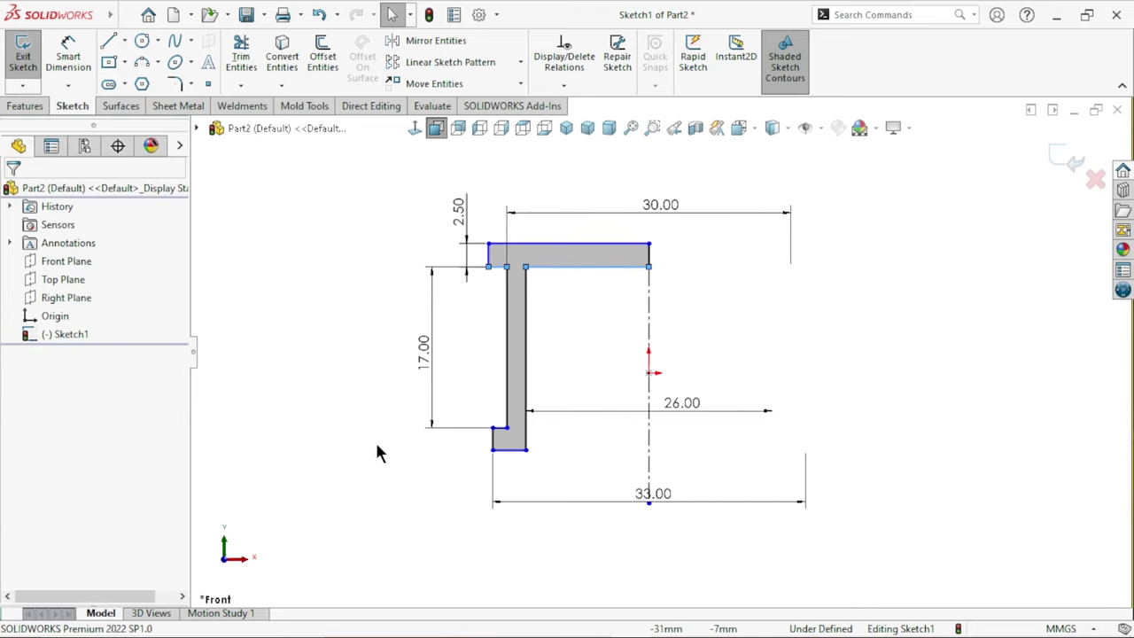
{"action": "left_click", "coordinate": [487, 256]}
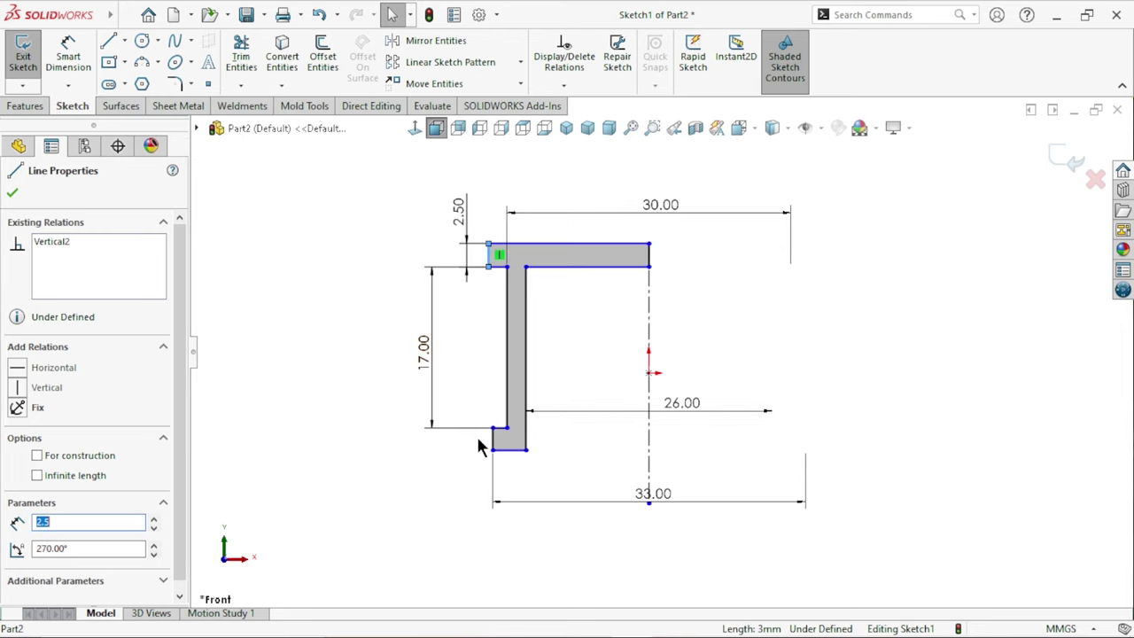
{"action": "left_click", "coordinate": [492, 432], "text": "ctrl"}
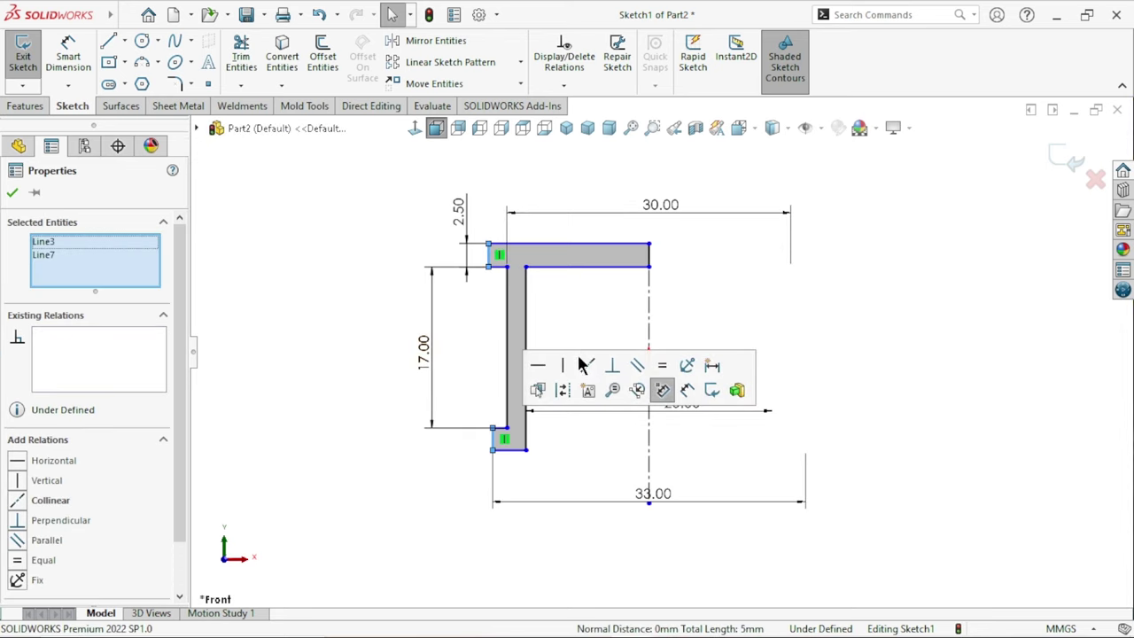
{"action": "left_click", "coordinate": [589, 367]}
{"action": "left_click", "coordinate": [381, 372]}
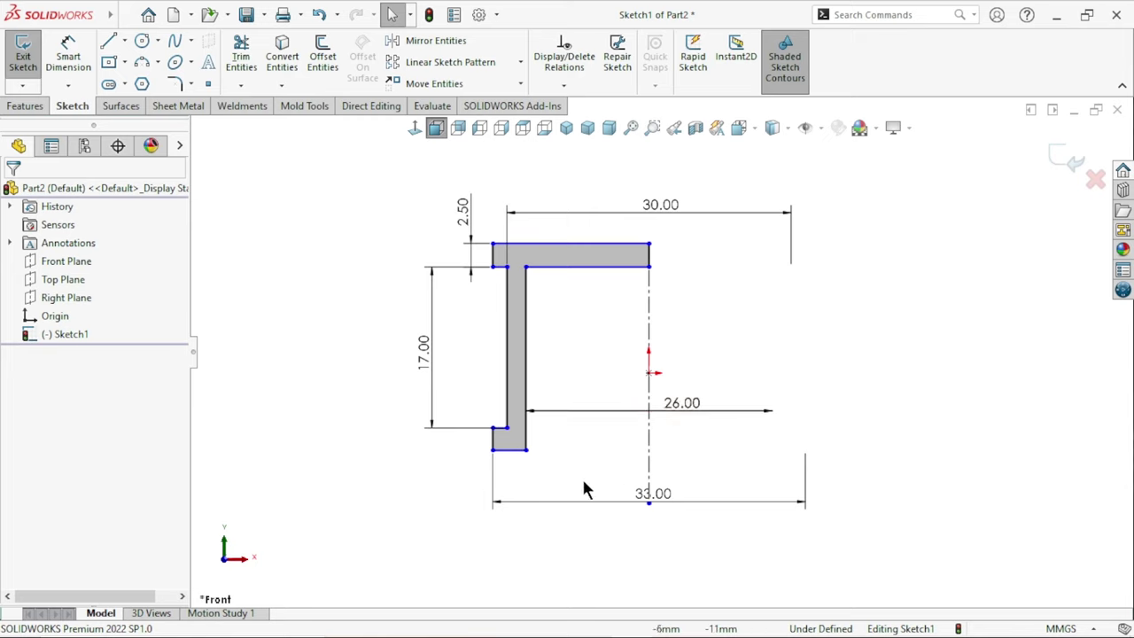
- Make the profile's bottom edge coincident with the centerline's bottom endpoint
{"action": "left_click", "coordinate": [513, 456]}
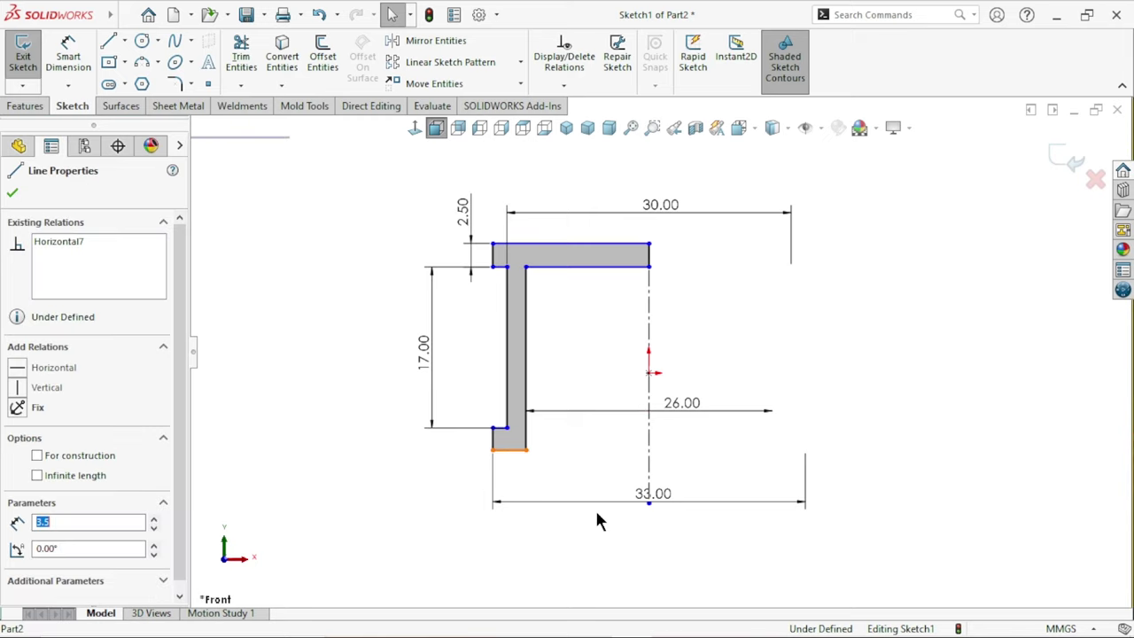
{"action": "left_click", "coordinate": [647, 503], "text": "ctrl"}
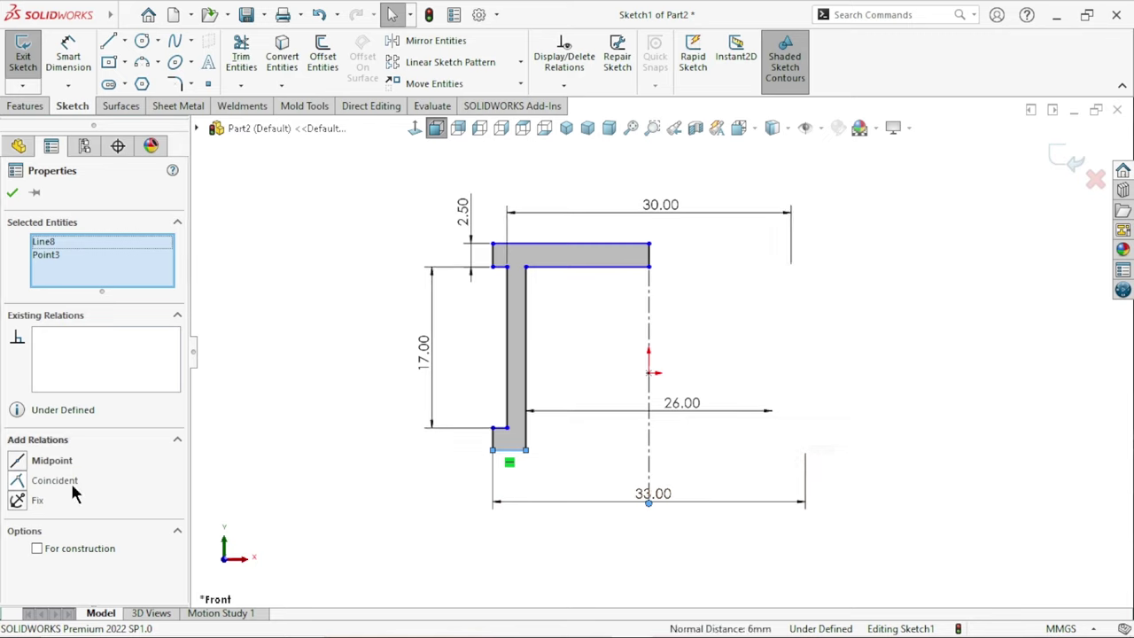
{"action": "left_click", "coordinate": [12, 483]}
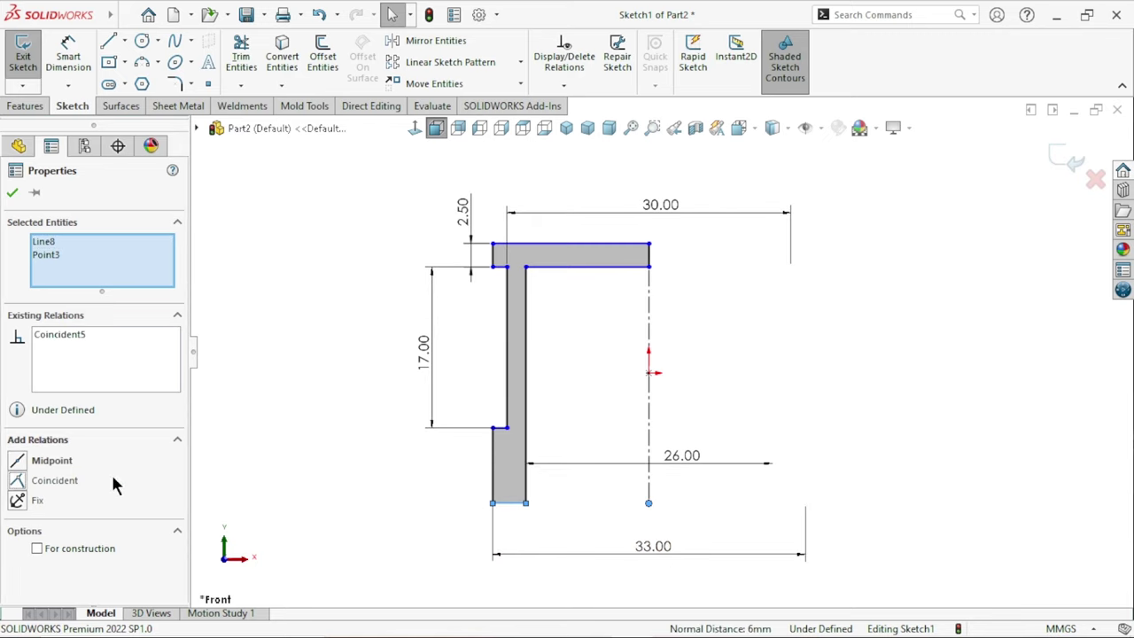
{"action": "left_click", "coordinate": [341, 452]}
- Make the two short left vertical edges equal, fully defining Sketch1
{"action": "scroll", "coordinate": [626, 432], "scroll_direction": "down", "scroll_amount": 2}
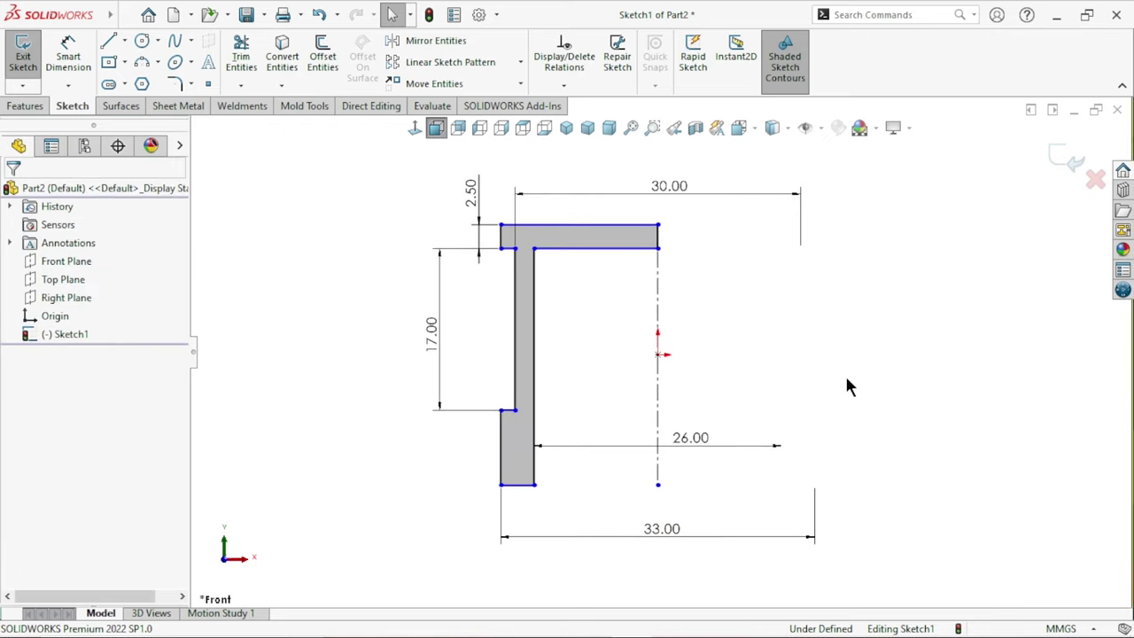
{"action": "left_click", "coordinate": [501, 236]}
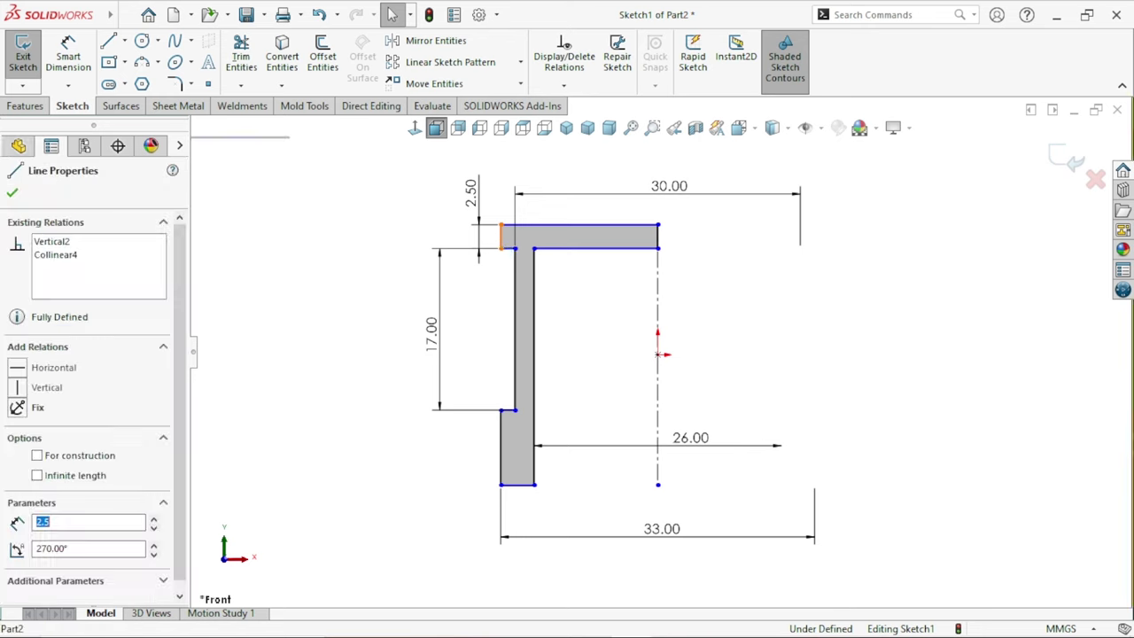
{"action": "left_click", "coordinate": [505, 456], "text": "ctrl"}
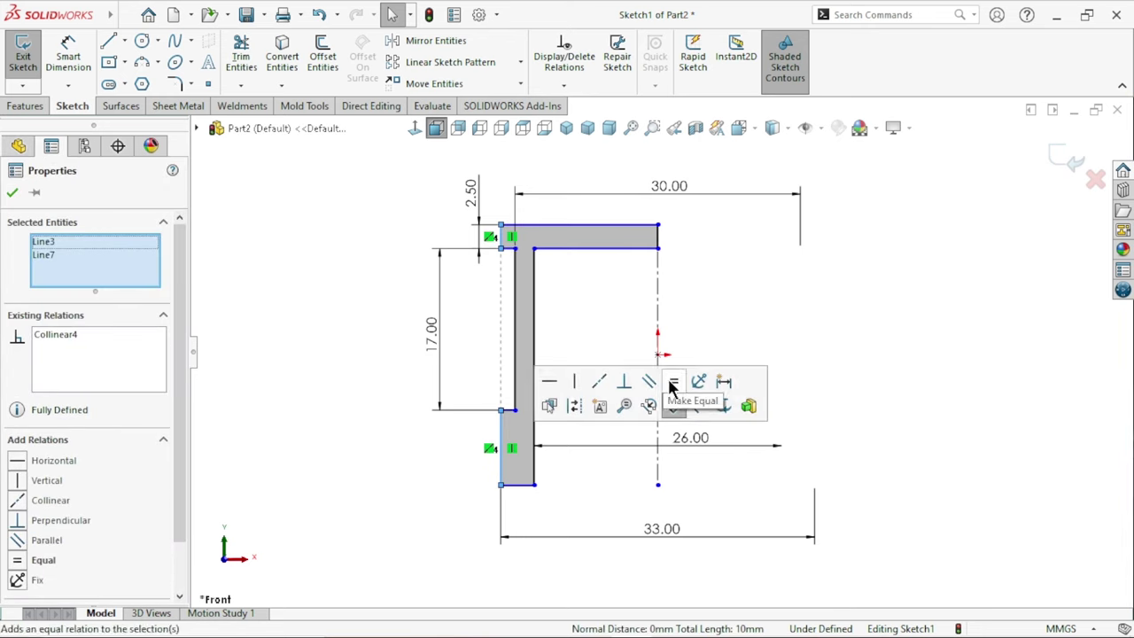
{"action": "left_click", "coordinate": [673, 381]}
{"action": "left_click", "coordinate": [369, 455]}
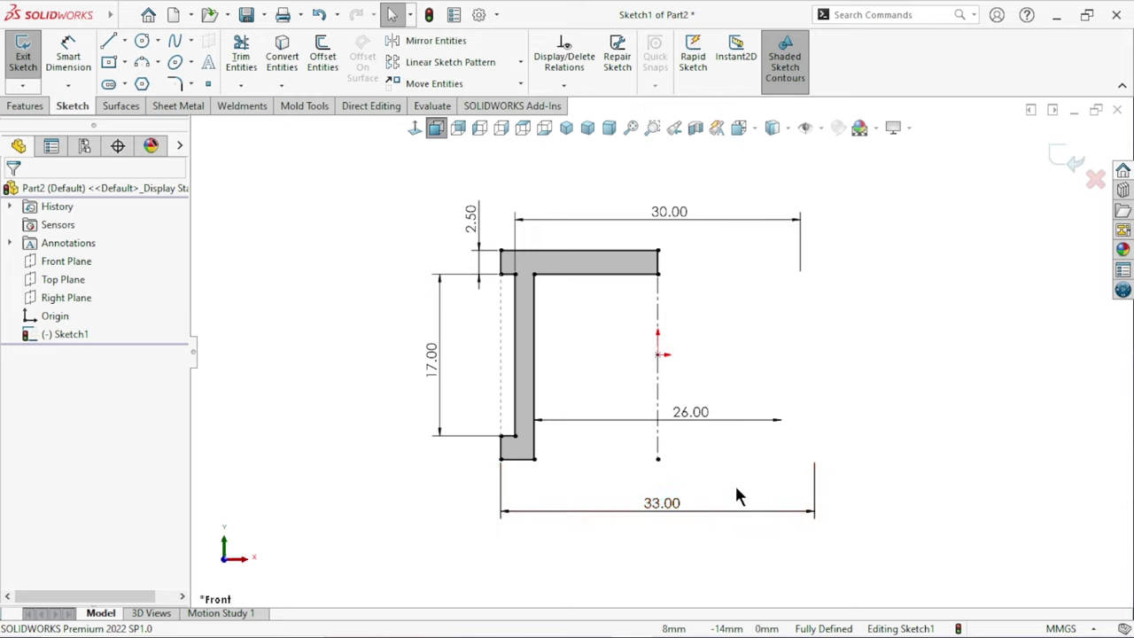
{"action": "scroll", "coordinate": [734, 482], "scroll_direction": "up", "scroll_amount": 1}
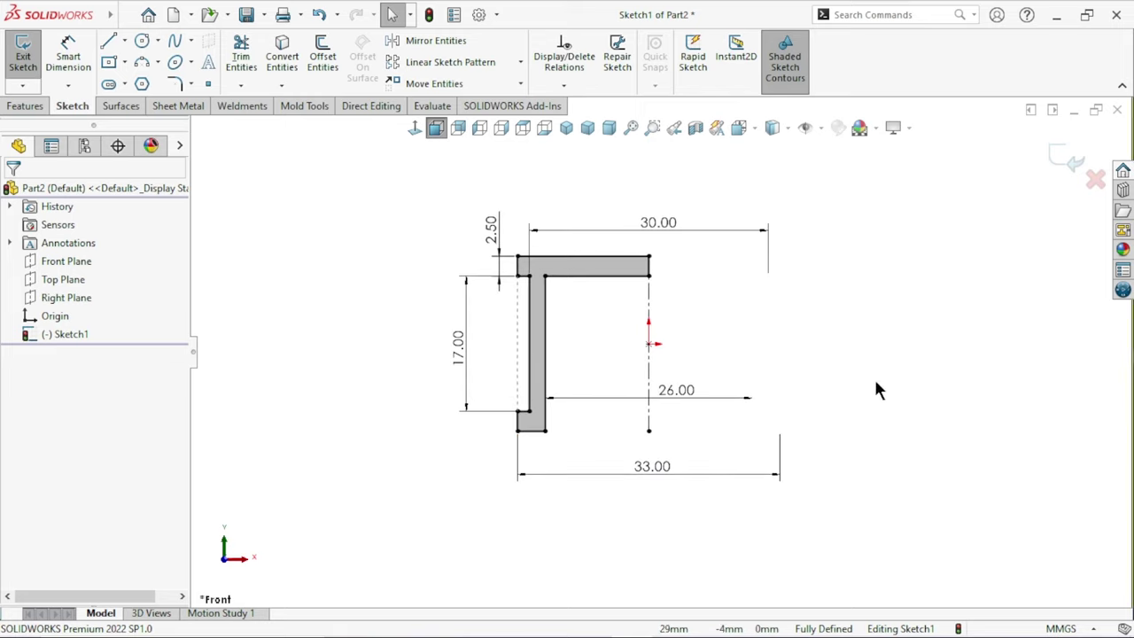
{"action": "scroll", "coordinate": [731, 408], "scroll_direction": "up", "scroll_amount": 1}
{"action": "scroll", "coordinate": [735, 381], "scroll_direction": "down", "scroll_amount": 1}
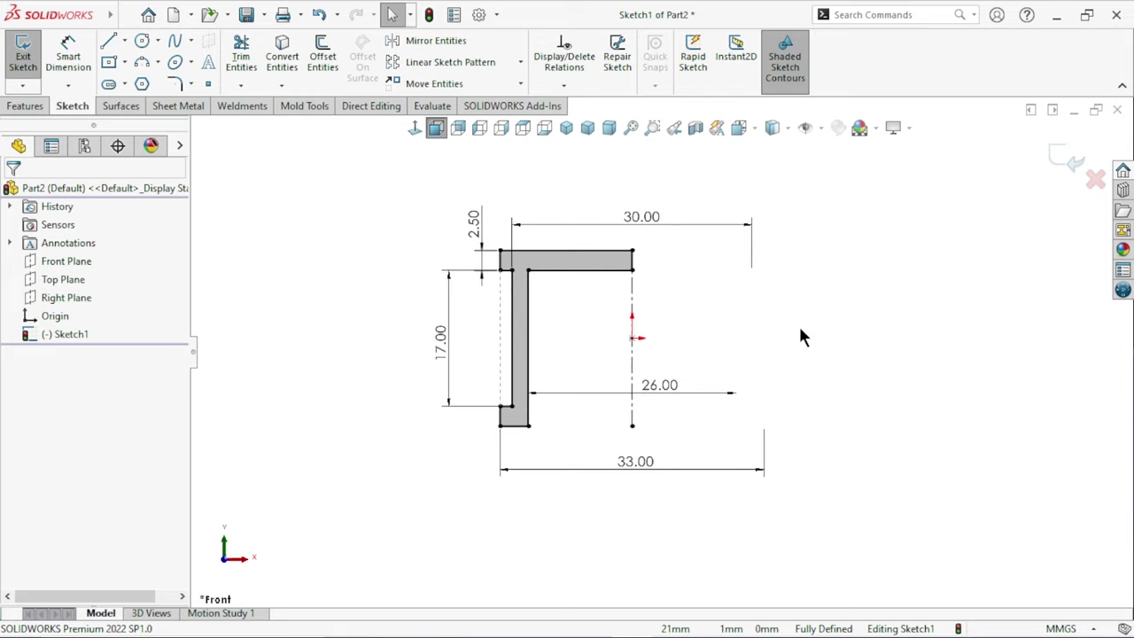
{"action": "left_click", "coordinate": [27, 106]}
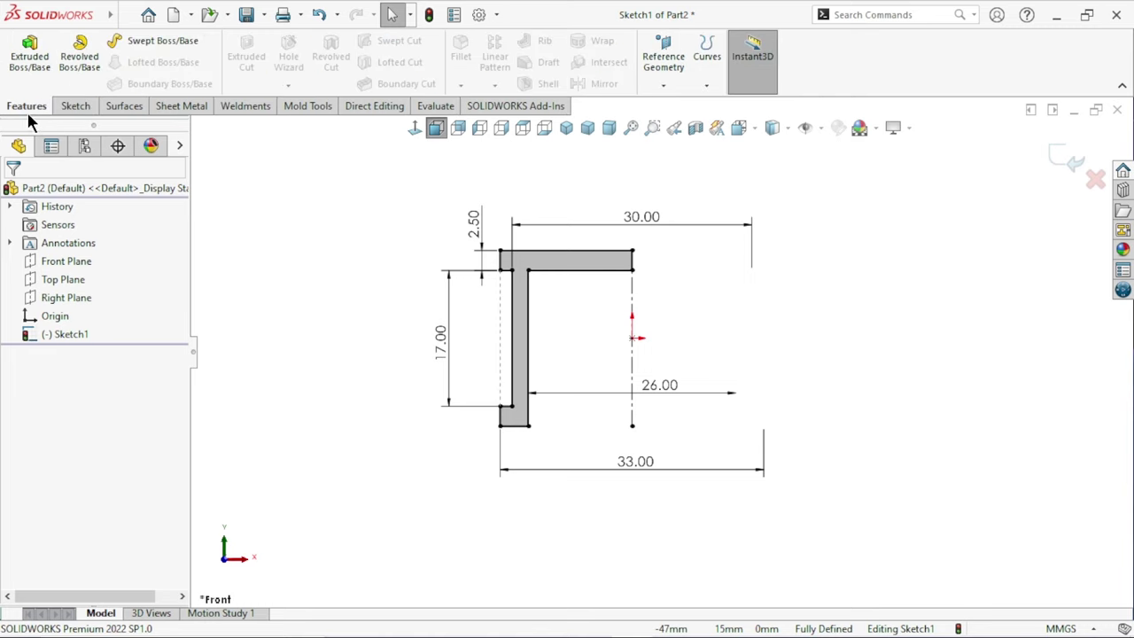
- Revolve Sketch1 360° Blind about centerline Line1 to create Revolve1
{"action": "left_click", "coordinate": [69, 60]}
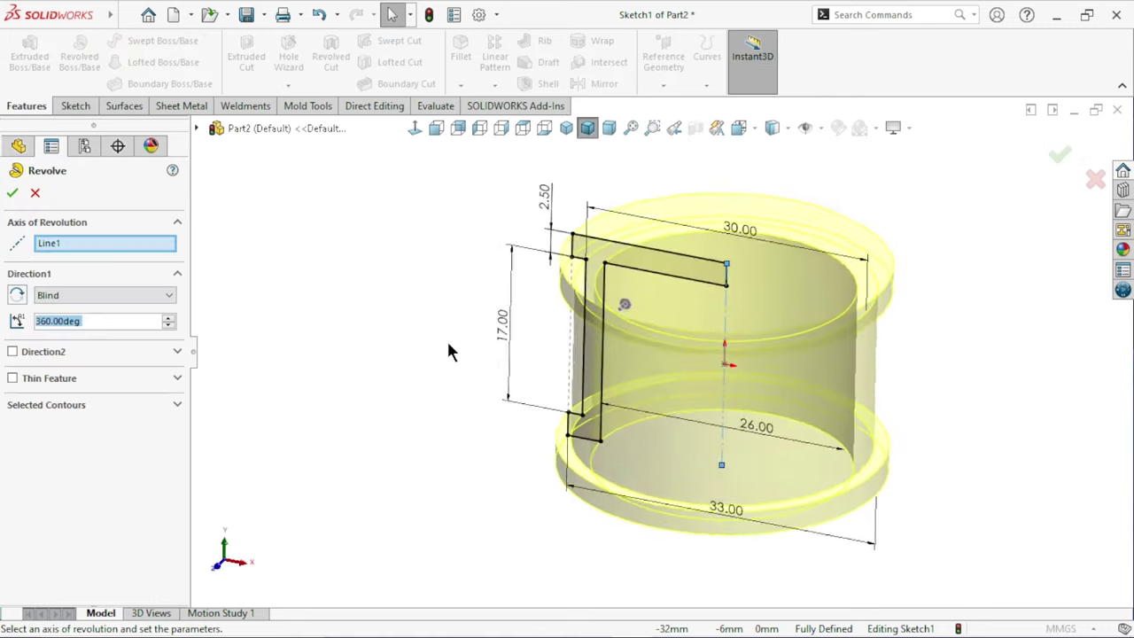
{"action": "scroll", "coordinate": [537, 395], "scroll_direction": "down", "scroll_amount": 2}
{"action": "scroll", "coordinate": [932, 366], "scroll_direction": "up", "scroll_amount": 5}
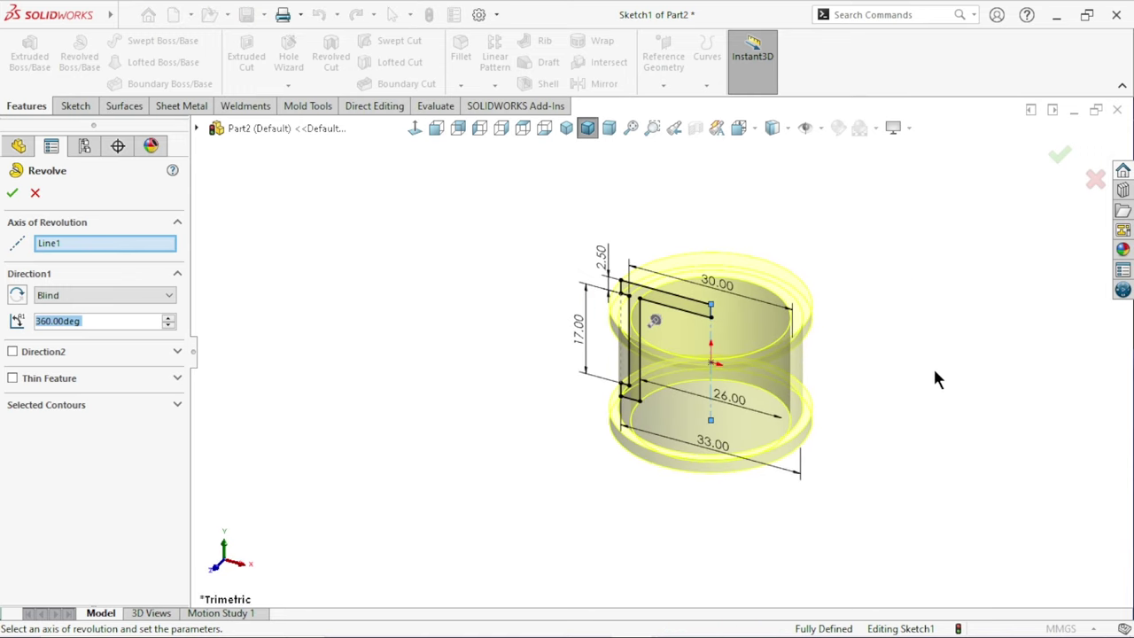
{"action": "scroll", "coordinate": [906, 346], "scroll_direction": "up", "scroll_amount": 1}
{"action": "scroll", "coordinate": [795, 378], "scroll_direction": "down", "scroll_amount": 3}
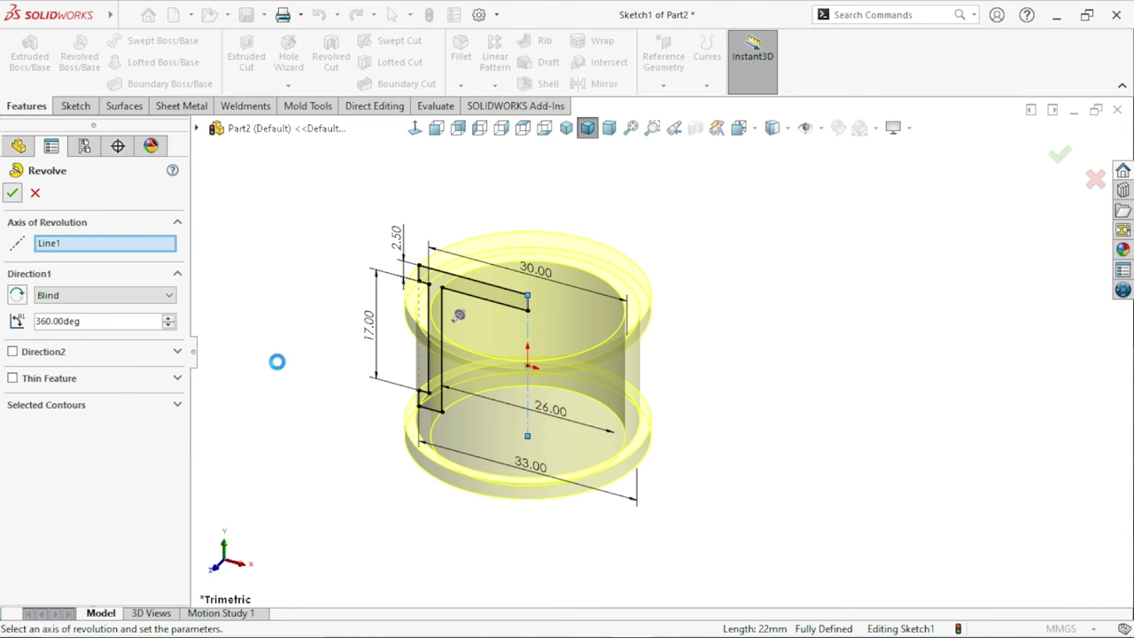
{"action": "left_click", "coordinate": [277, 393]}
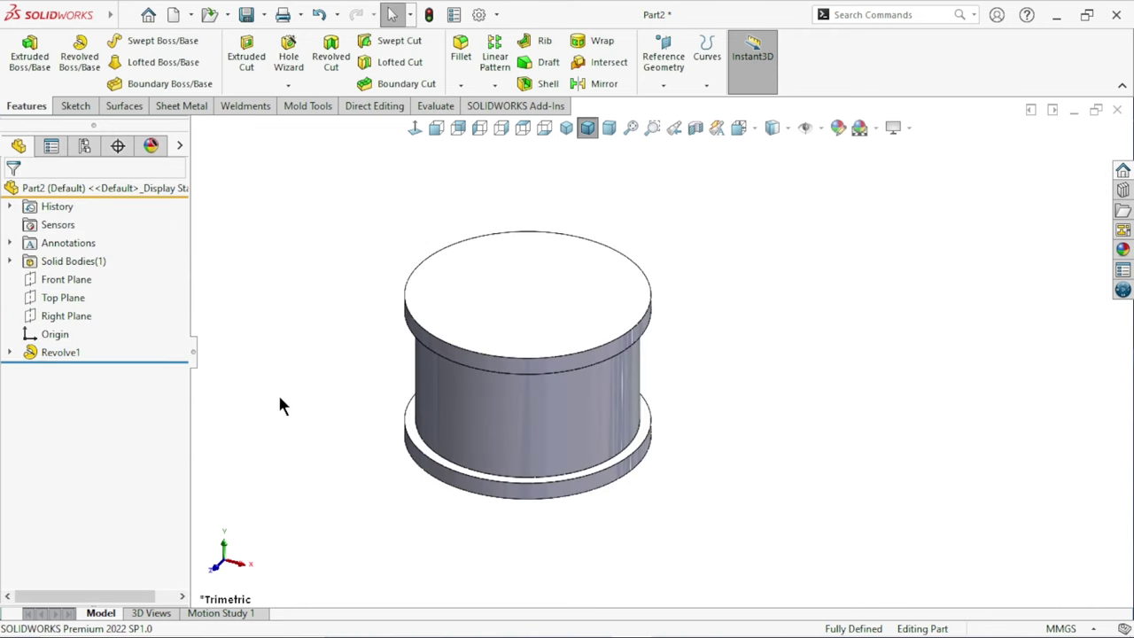
- Start a sketch on the Top Plane and switch the display to Hidden Lines Visible
{"action": "scroll", "coordinate": [577, 431], "scroll_direction": "up", "scroll_amount": 2}
{"action": "mouse_move", "coordinate": [677, 388]}
{"action": "middle_mouse_down"}
{"action": "mouse_move", "coordinate": [687, 470]}
{"action": "mouse_move", "coordinate": [718, 322]}
{"action": "mouse_move", "coordinate": [756, 408]}
{"action": "middle_mouse_up"}
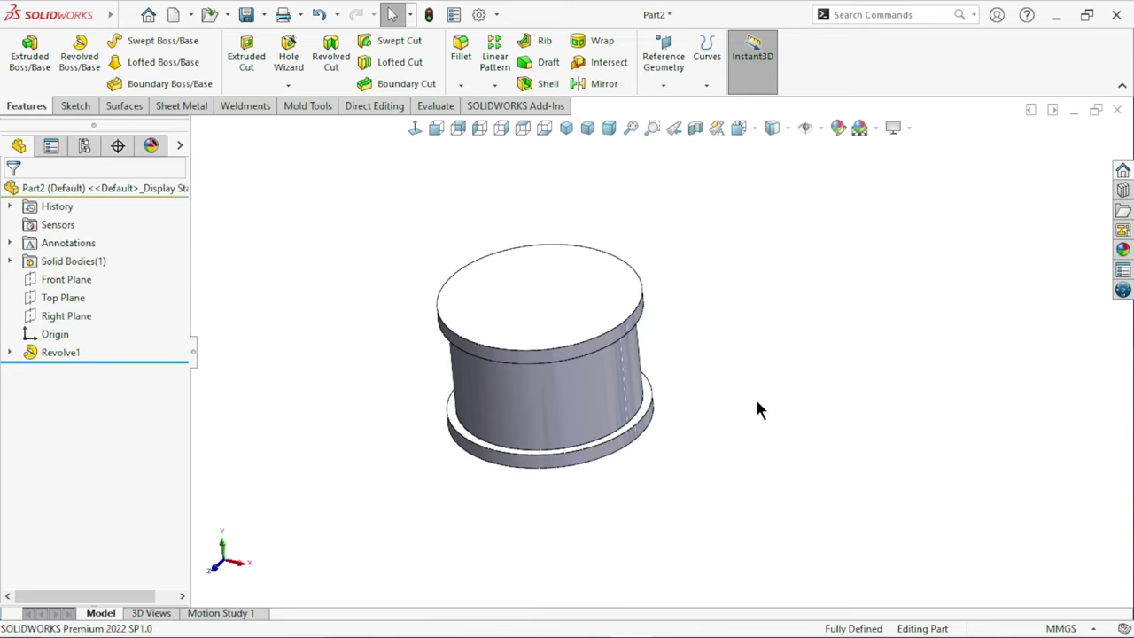
{"action": "left_click", "coordinate": [62, 298]}
{"action": "left_click", "coordinate": [69, 271]}
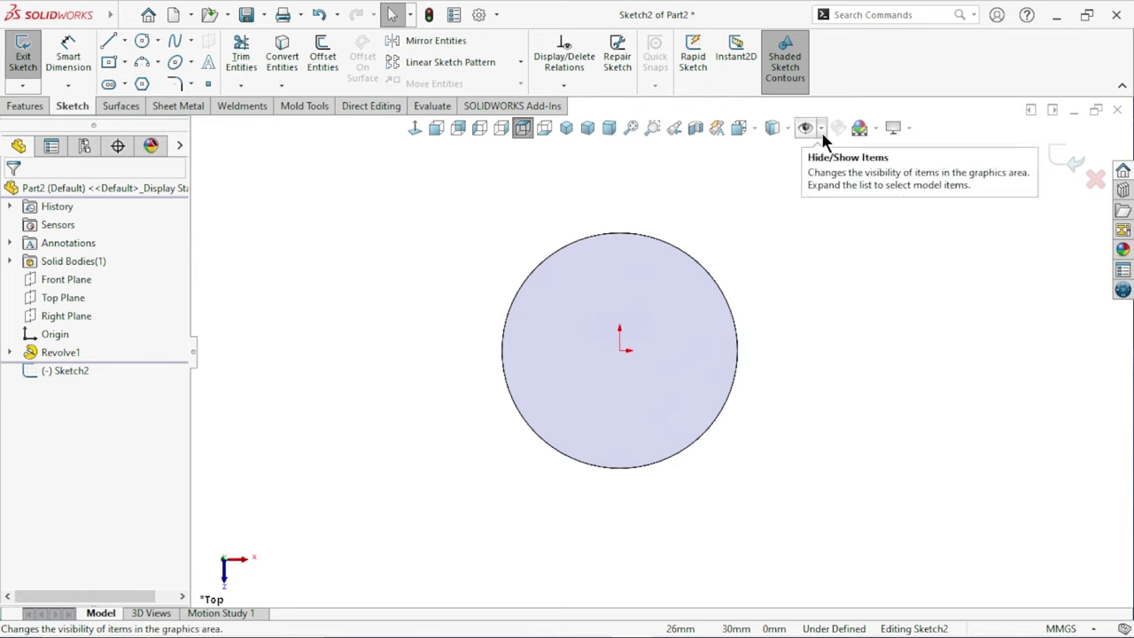
{"action": "left_click", "coordinate": [786, 128]}
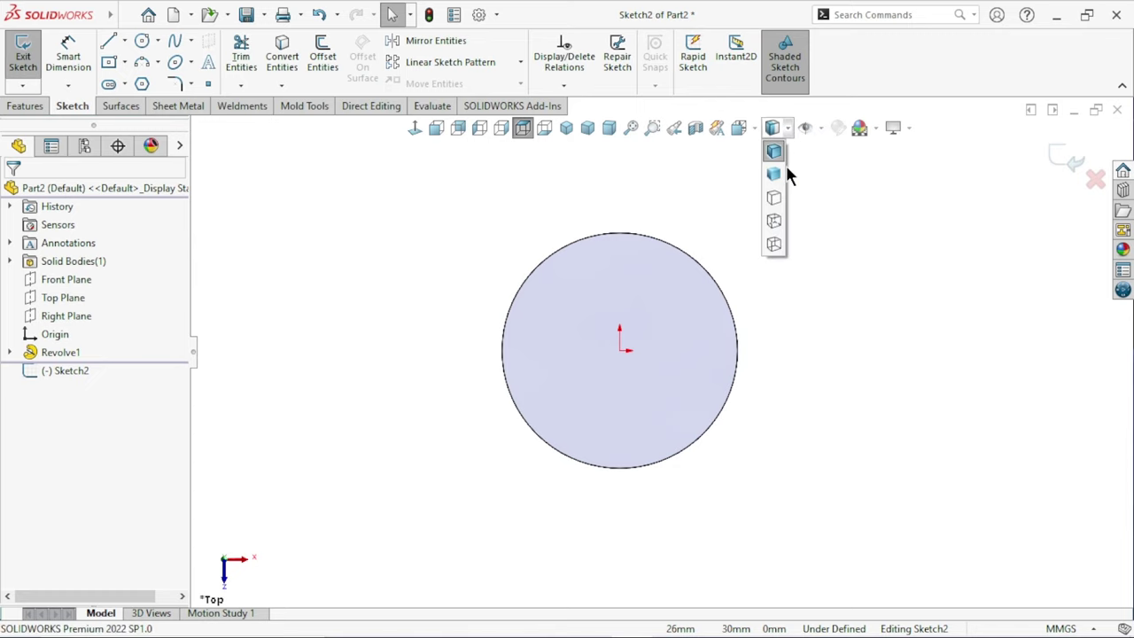
{"action": "left_click", "coordinate": [772, 218]}
- Convert the ring's 30 mm and 33 mm circular edges into the sketch
{"action": "scroll", "coordinate": [738, 384], "scroll_direction": "up", "scroll_amount": 2}
{"action": "scroll", "coordinate": [739, 385], "scroll_direction": "down", "scroll_amount": 2}
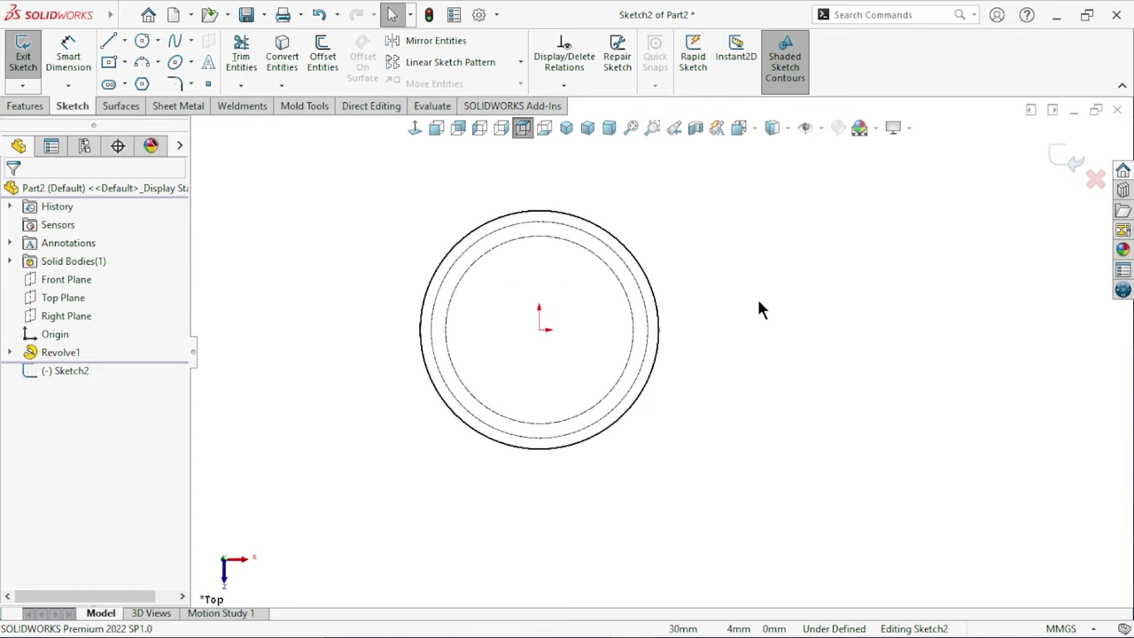
{"action": "left_click", "coordinate": [540, 223]}
{"action": "left_click", "coordinate": [539, 223]}
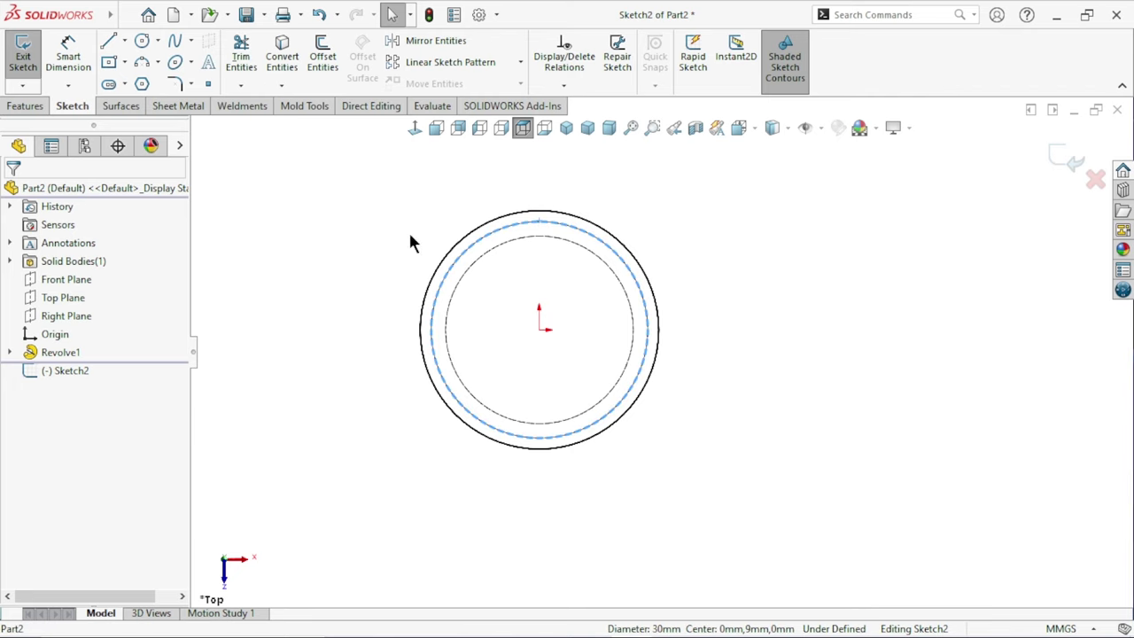
{"action": "left_click", "coordinate": [285, 66]}
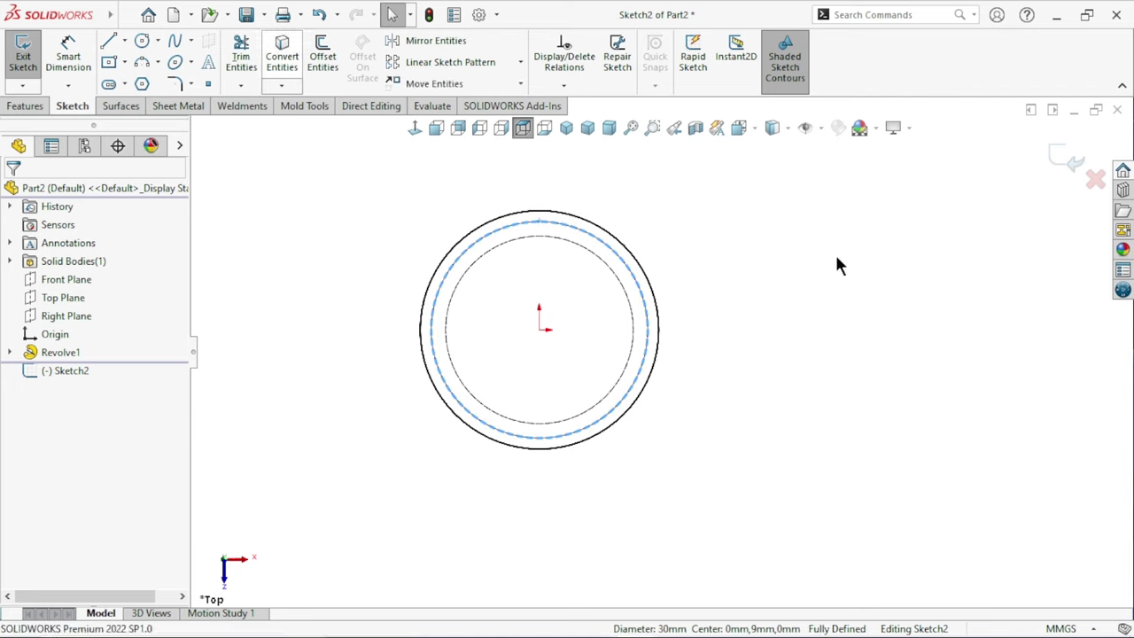
{"action": "left_click", "coordinate": [558, 213]}
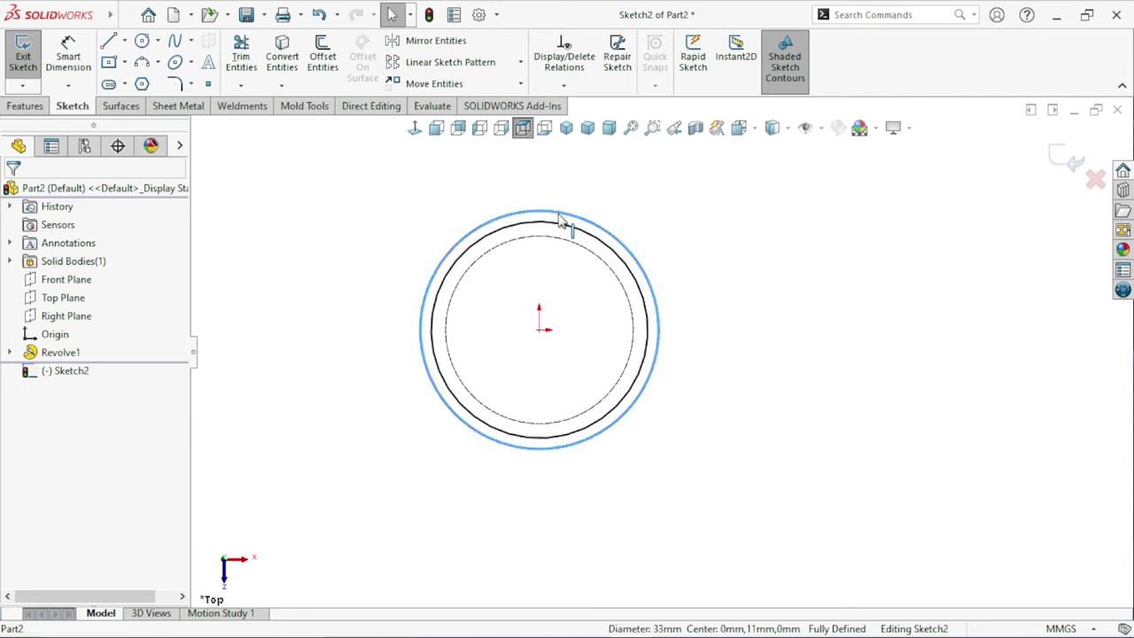
{"action": "left_click", "coordinate": [292, 66]}
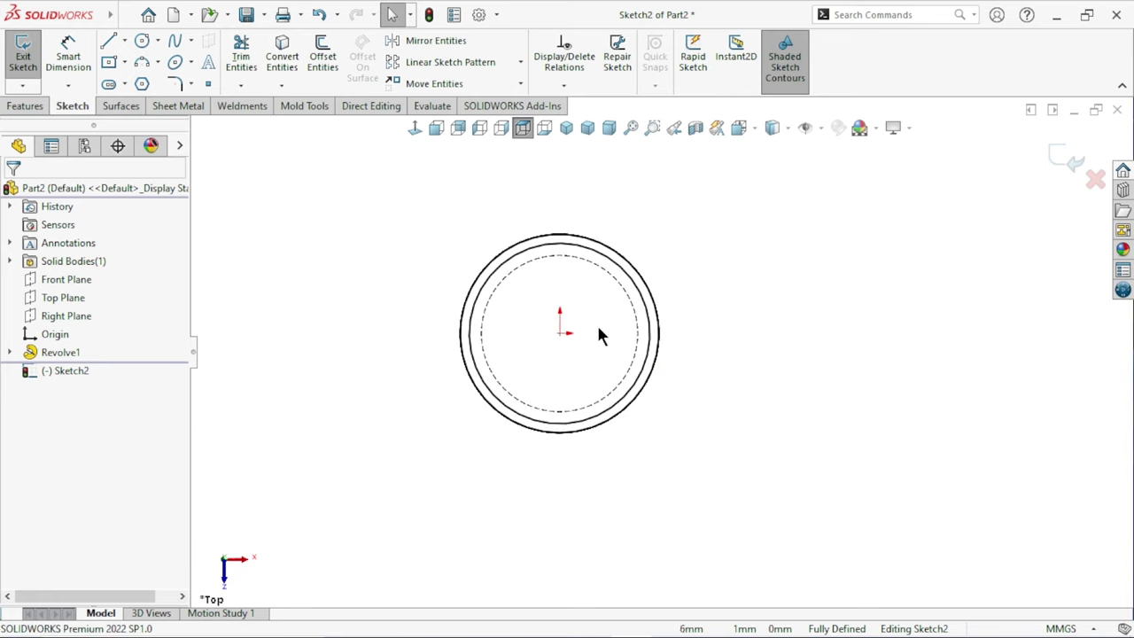
{"action": "left_click", "coordinate": [124, 41]}
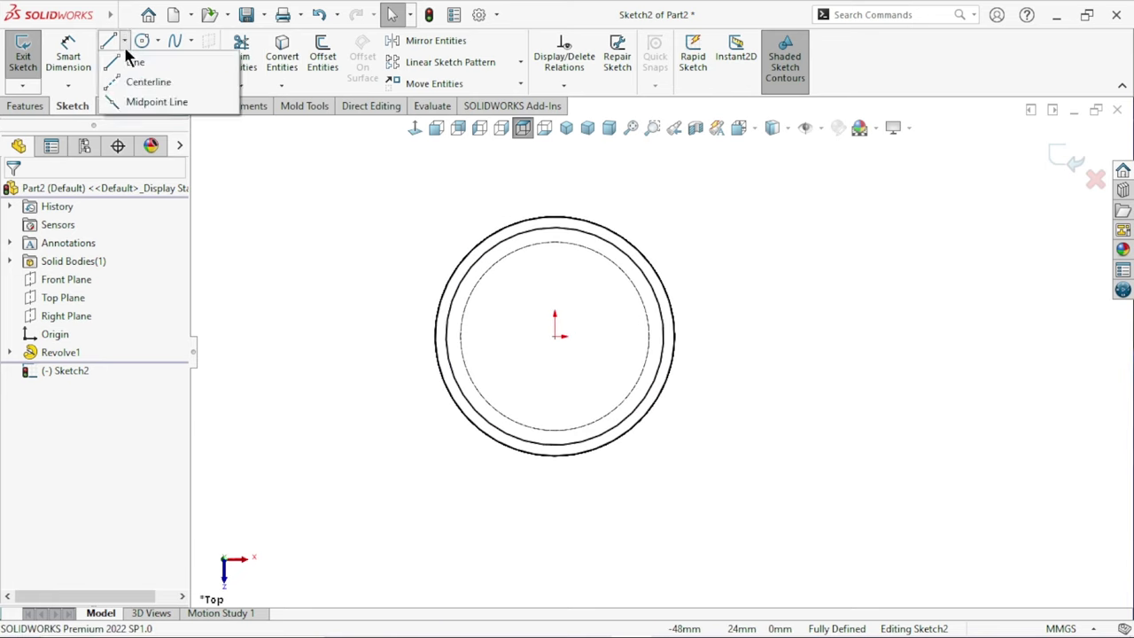
- Draw centerlines from the top quadrant down to the centre and left to the left quadrant
{"action": "left_click", "coordinate": [129, 82]}
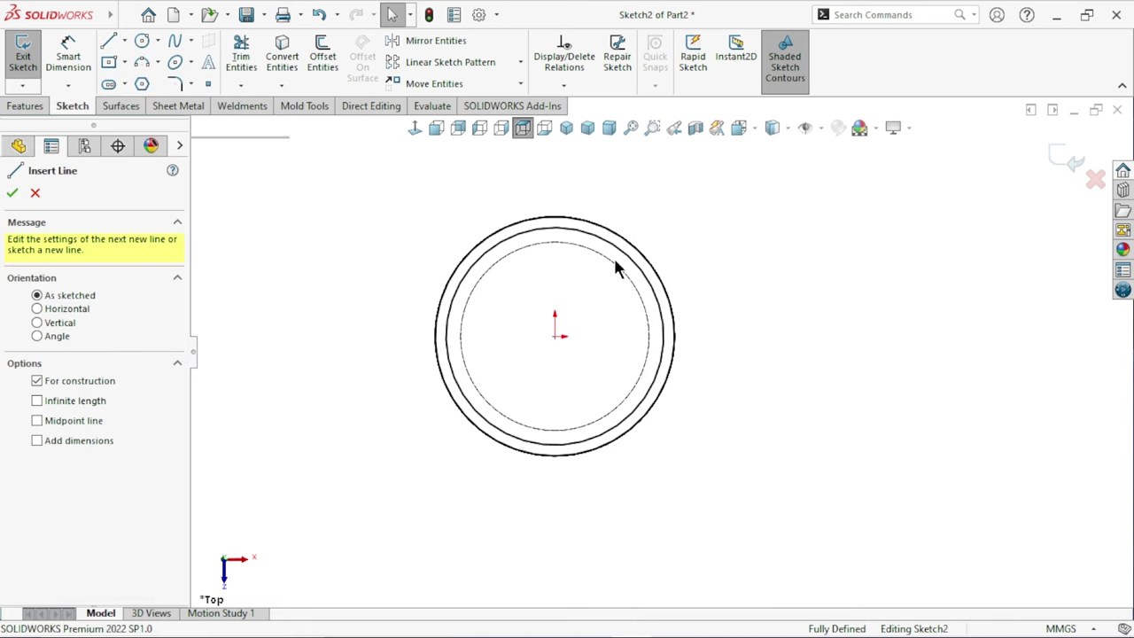
{"action": "left_click", "coordinate": [554, 217]}
{"action": "left_click", "coordinate": [555, 337]}
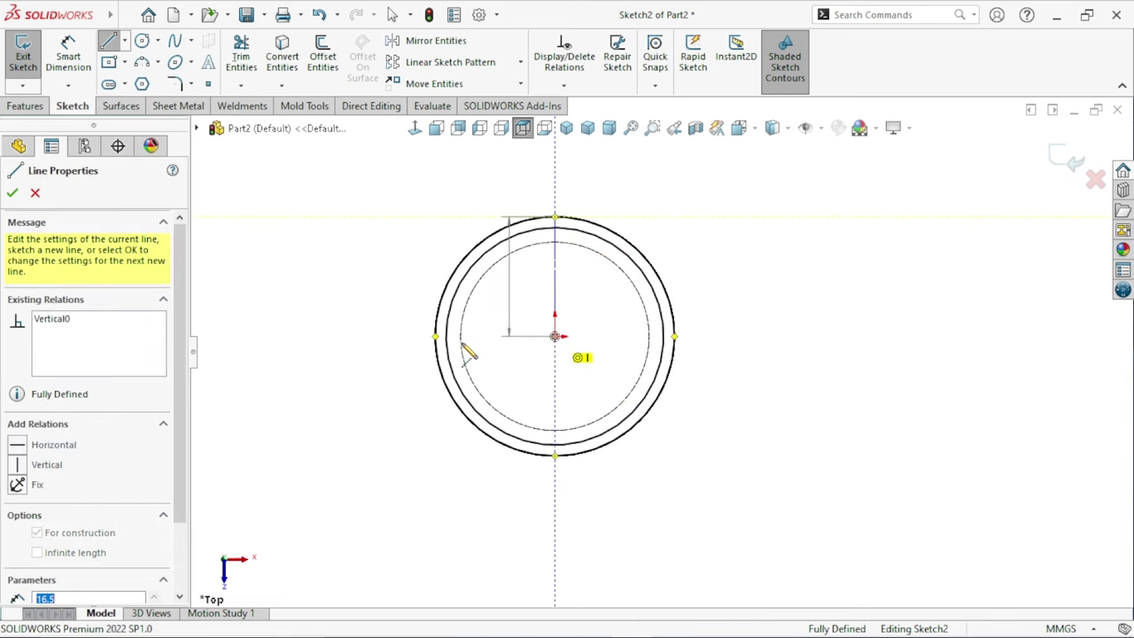
{"action": "left_click", "coordinate": [435, 336]}
{"action": "right_click", "coordinate": [374, 347]}
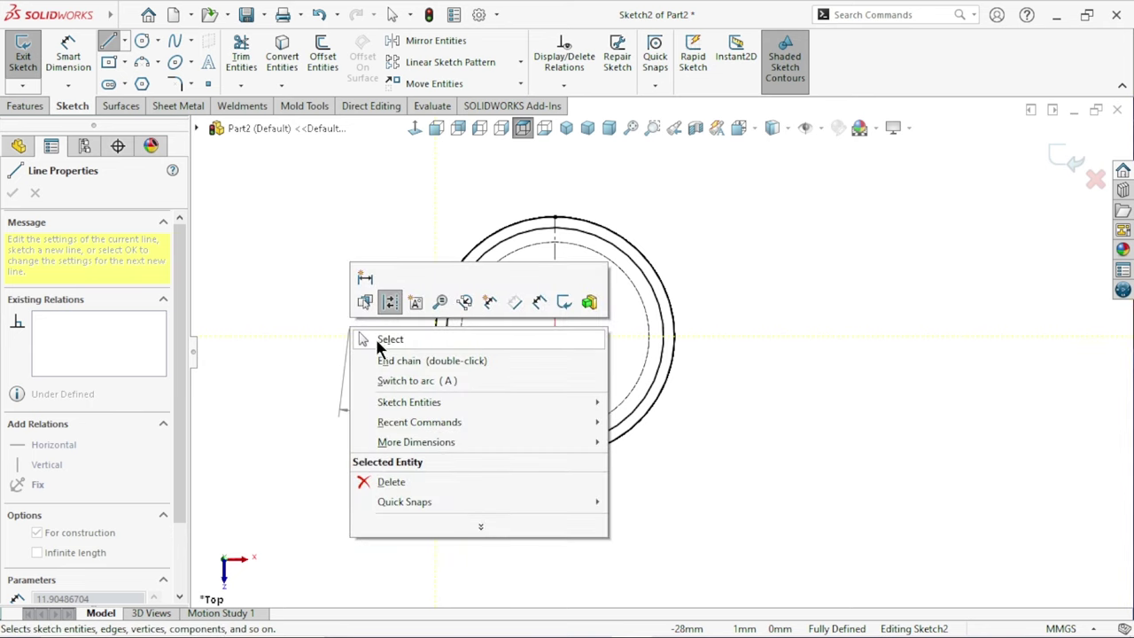
{"action": "left_click", "coordinate": [376, 341]}
{"action": "scroll", "coordinate": [672, 410], "scroll_direction": "up", "scroll_amount": 2}
{"action": "scroll", "coordinate": [589, 323], "scroll_direction": "down", "scroll_amount": 3}
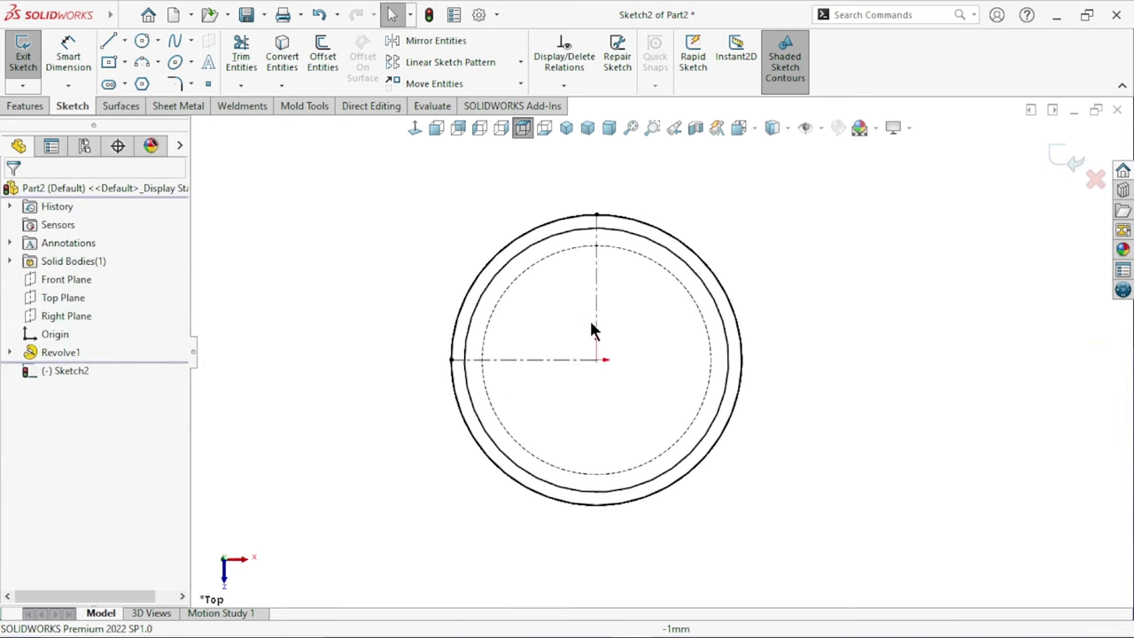
- Add a short sketch line on the outer circle near its top quadrant
{"action": "left_click", "coordinate": [110, 41]}
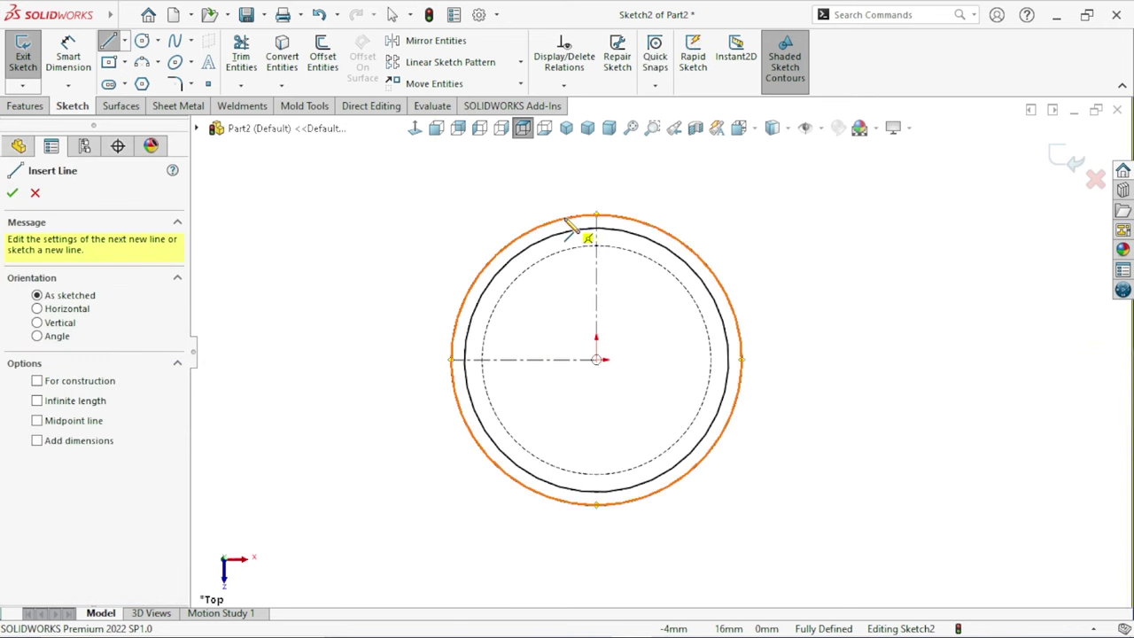
{"action": "left_click", "coordinate": [567, 228]}
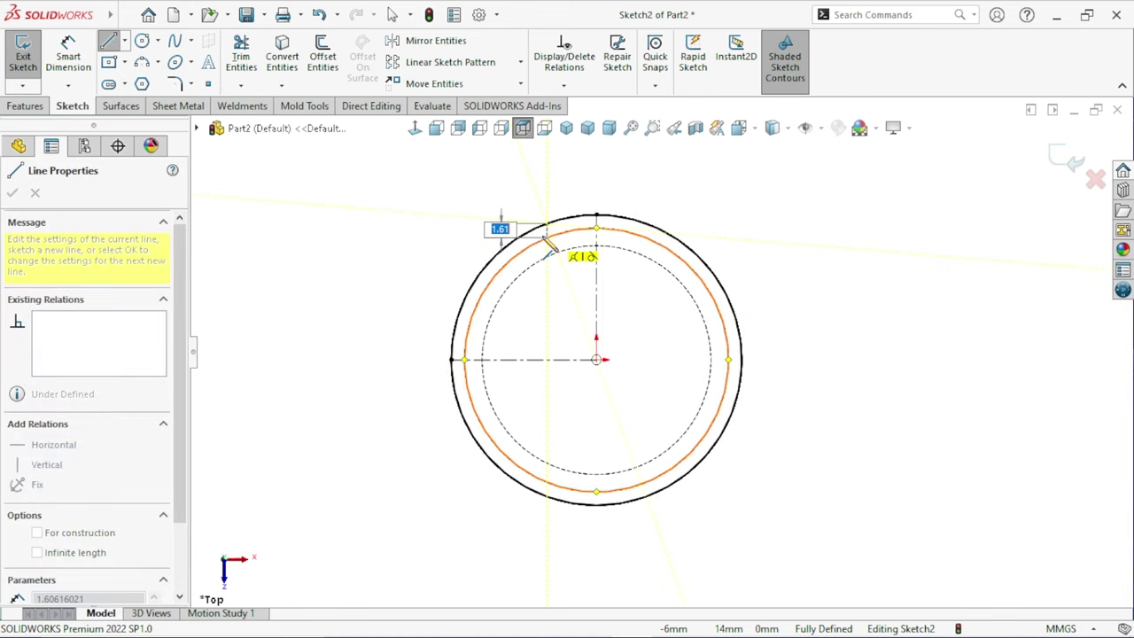
{"action": "left_click", "coordinate": [549, 242]}
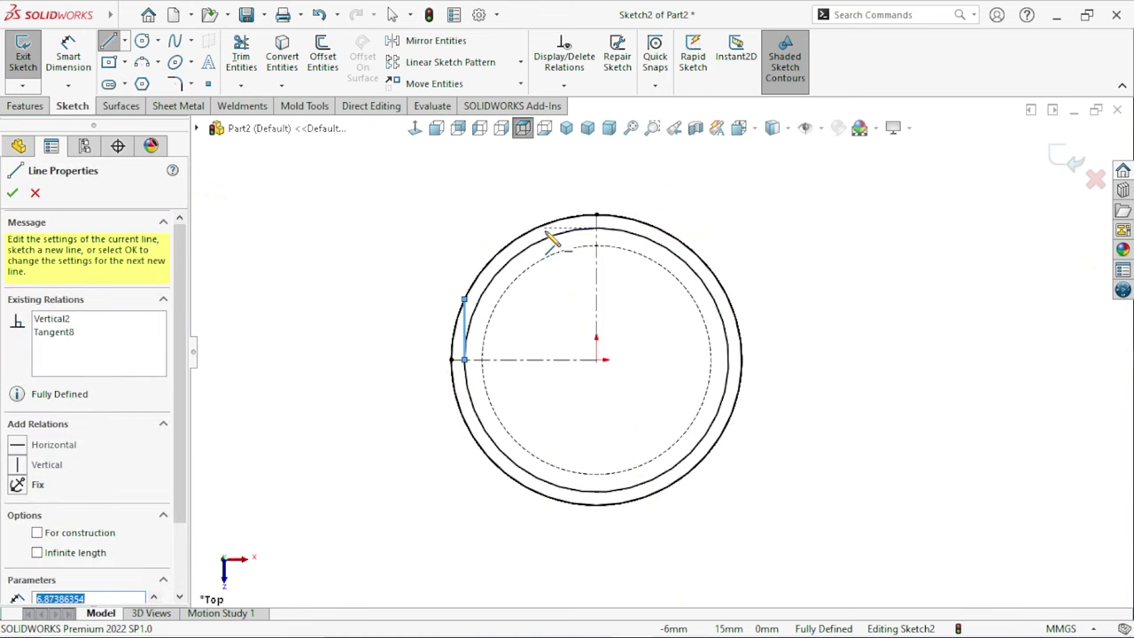
{"action": "right_click", "coordinate": [367, 236]}
{"action": "left_click", "coordinate": [392, 238]}
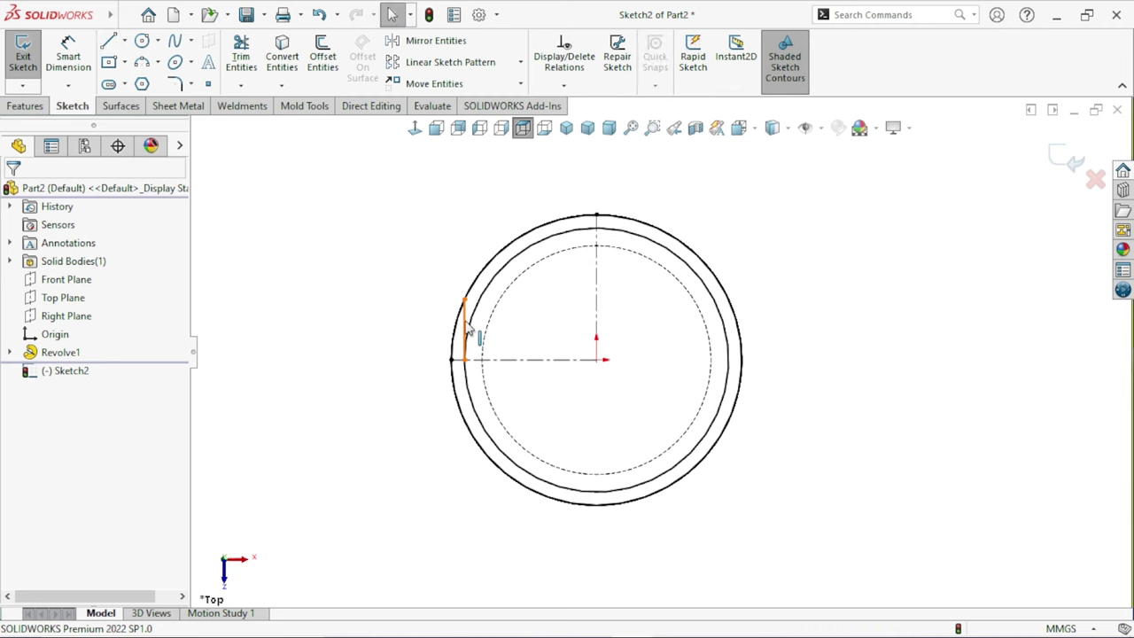
{"action": "left_click", "coordinate": [464, 327]}
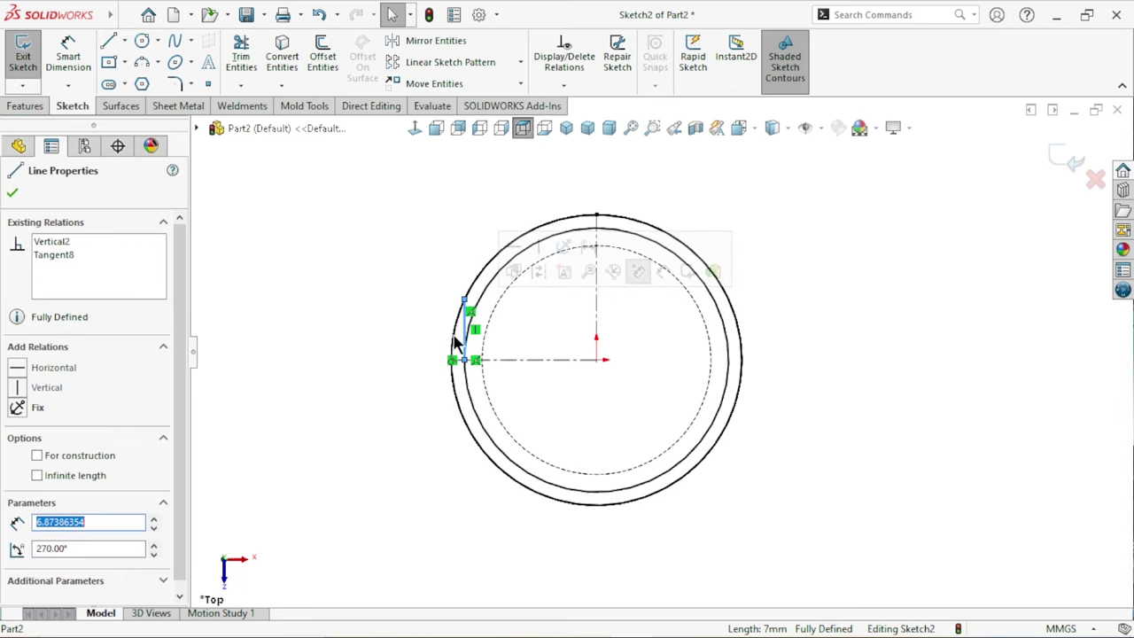
{"action": "left_click", "coordinate": [420, 353]}
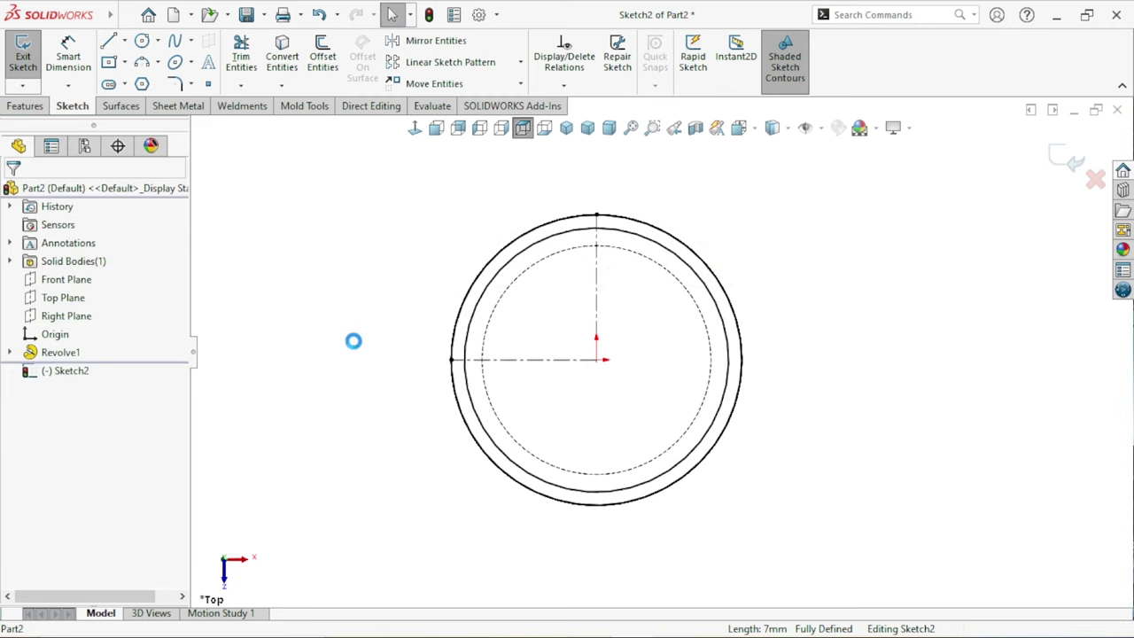
- Draw a short radial line bridging the two circles near the top of the ring
{"action": "left_click", "coordinate": [110, 40]}
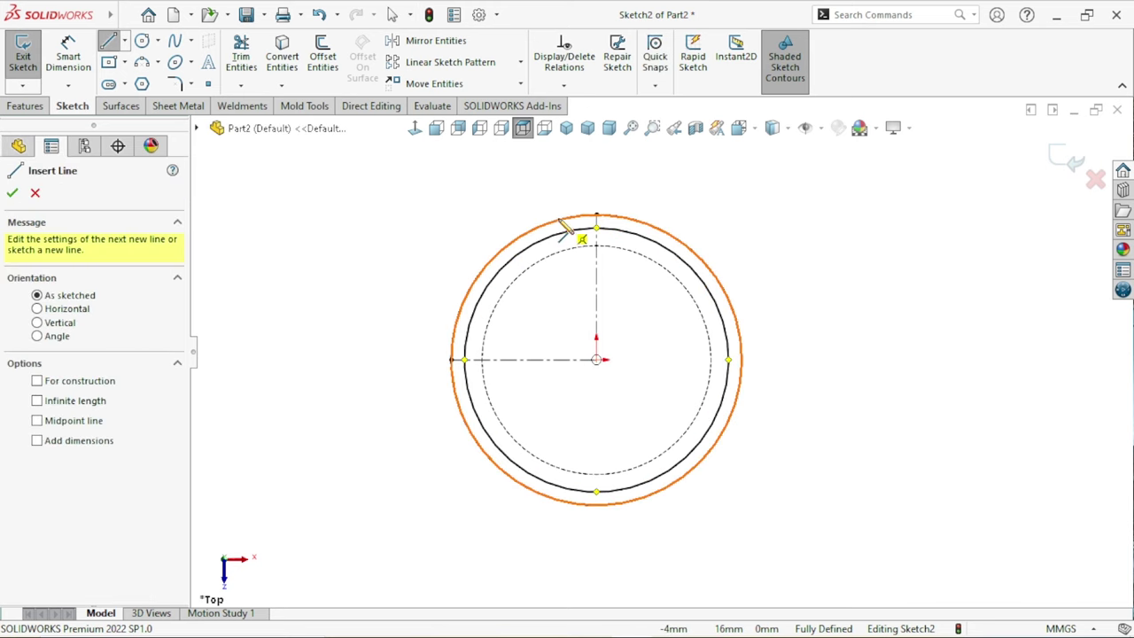
{"action": "left_click", "coordinate": [557, 243]}
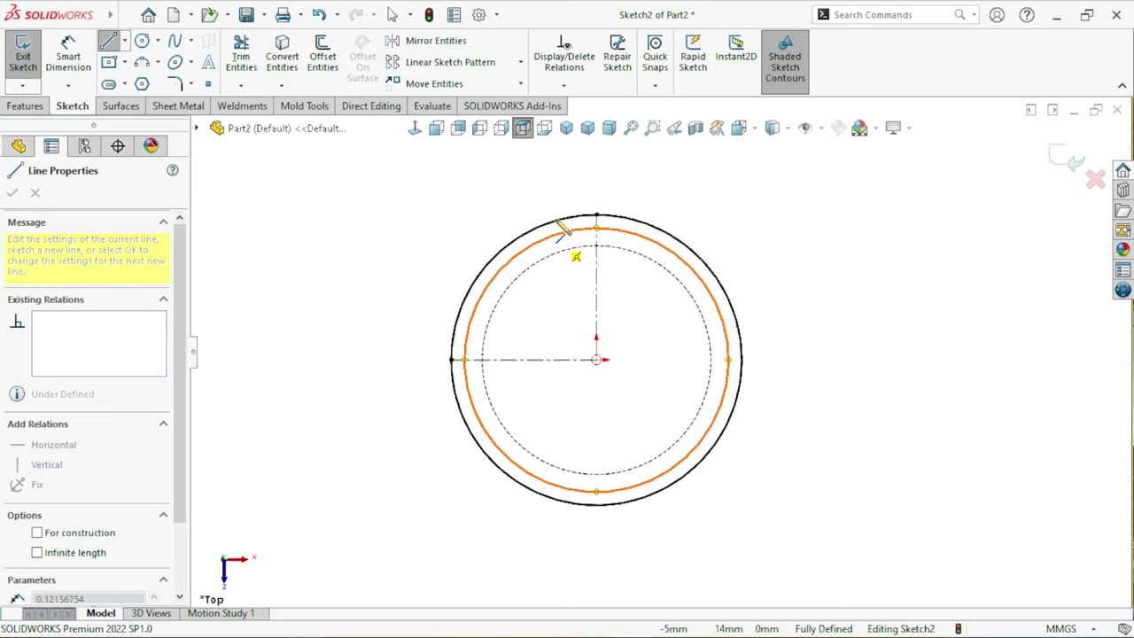
{"action": "left_click", "coordinate": [552, 224]}
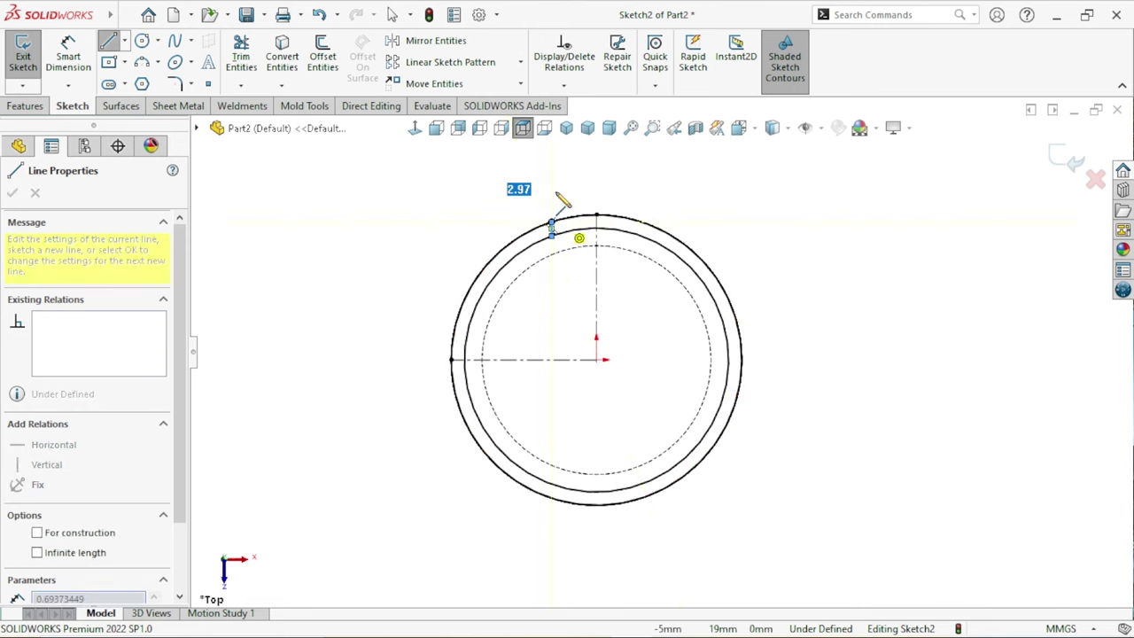
{"action": "right_click", "coordinate": [558, 195]}
{"action": "left_click", "coordinate": [591, 225]}
{"action": "key", "text": "Escape"}
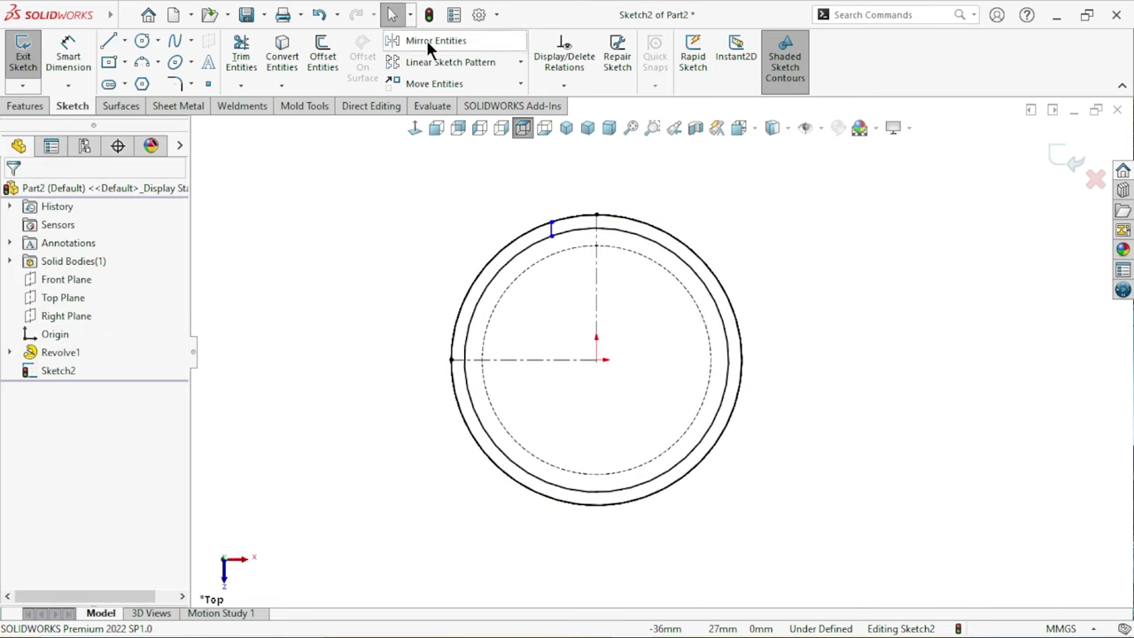
- Mirror the short top line about the vertical centerline
{"action": "left_click", "coordinate": [416, 40]}
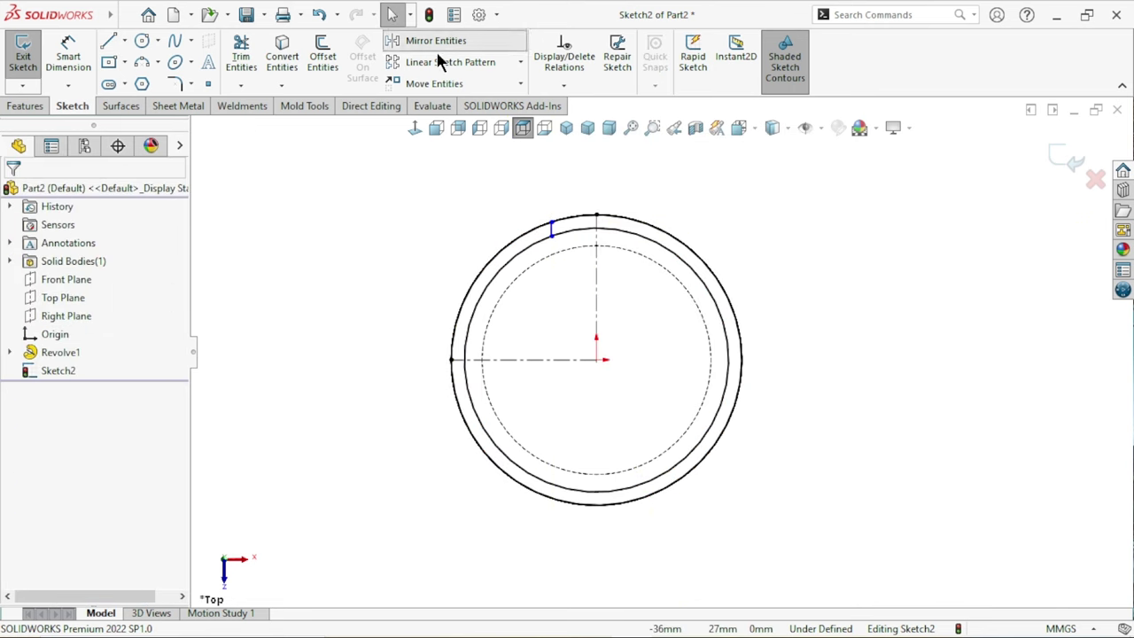
{"action": "left_click", "coordinate": [551, 228]}
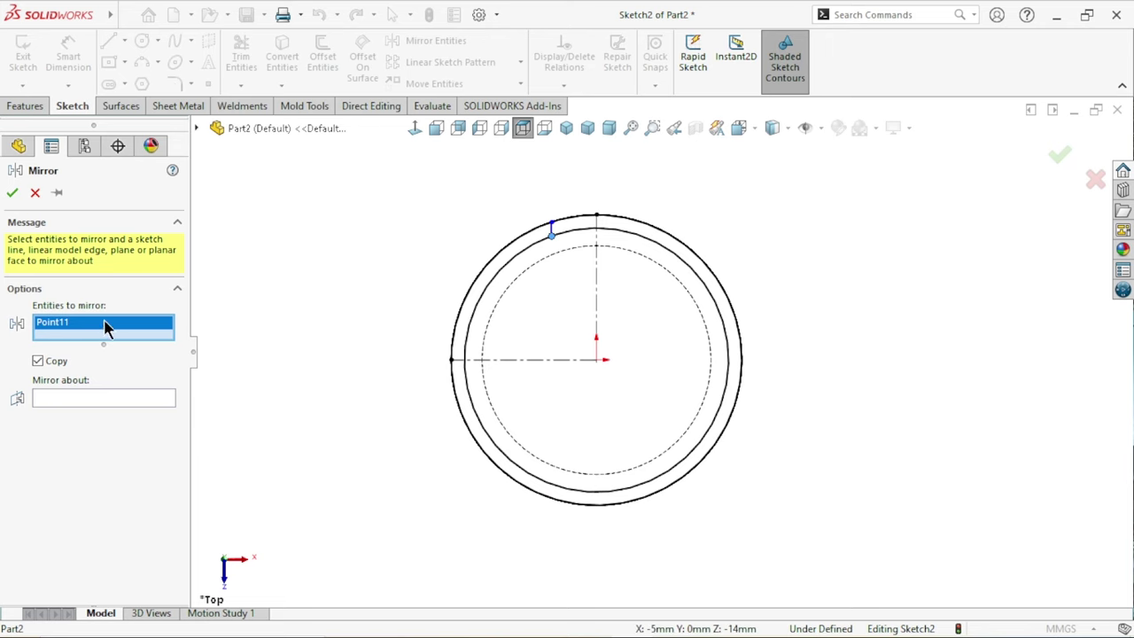
{"action": "right_click", "coordinate": [104, 326]}
{"action": "left_click", "coordinate": [169, 331]}
{"action": "scroll", "coordinate": [551, 355], "scroll_direction": "up", "scroll_amount": 3}
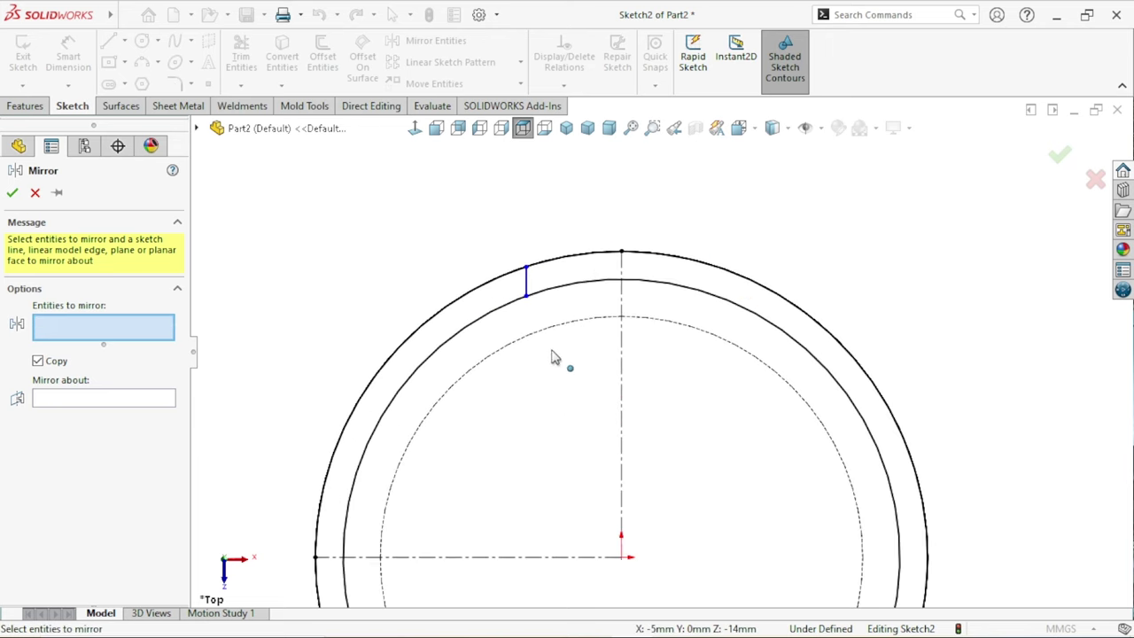
{"action": "left_click", "coordinate": [528, 280]}
{"action": "left_click", "coordinate": [62, 395]}
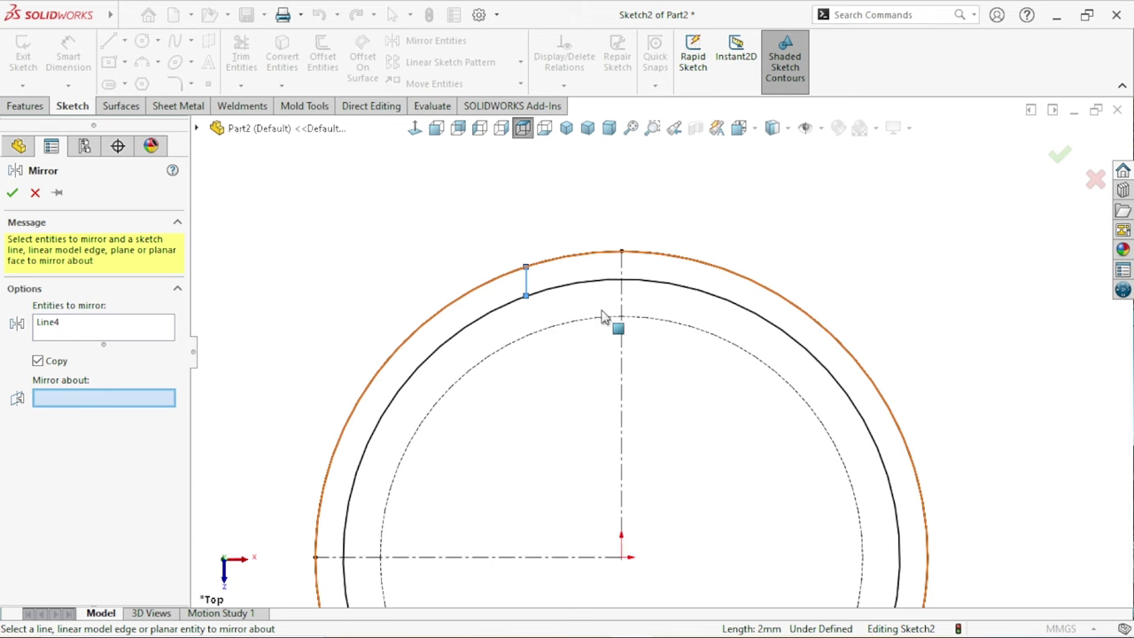
{"action": "left_click", "coordinate": [620, 350]}
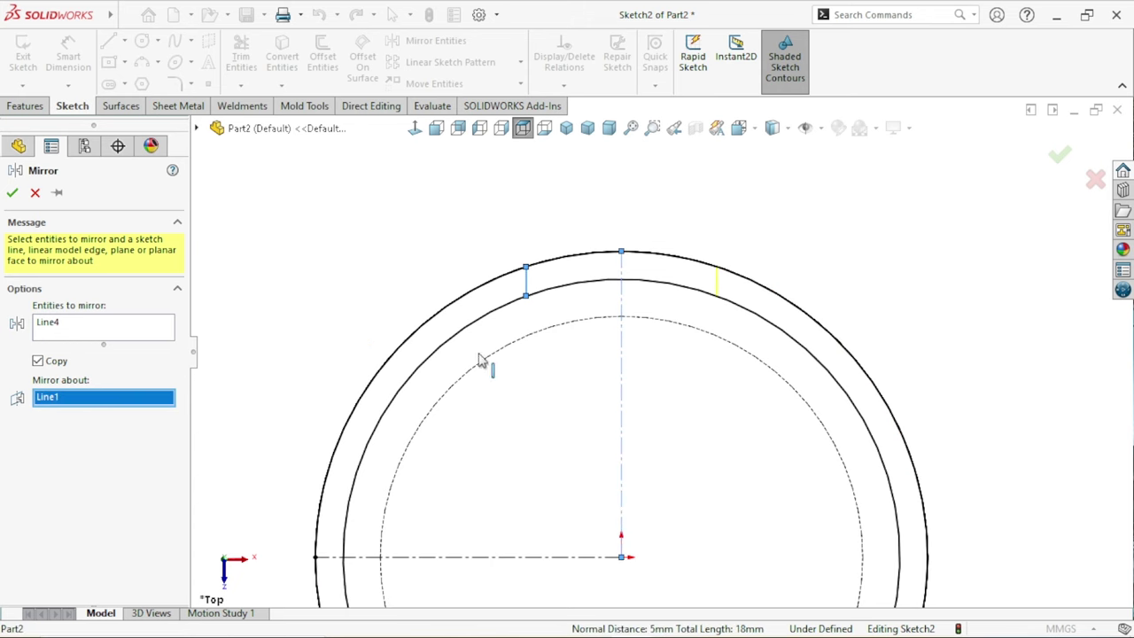
{"action": "left_click", "coordinate": [12, 193]}
{"action": "scroll", "coordinate": [674, 438], "scroll_direction": "down", "scroll_amount": 3}
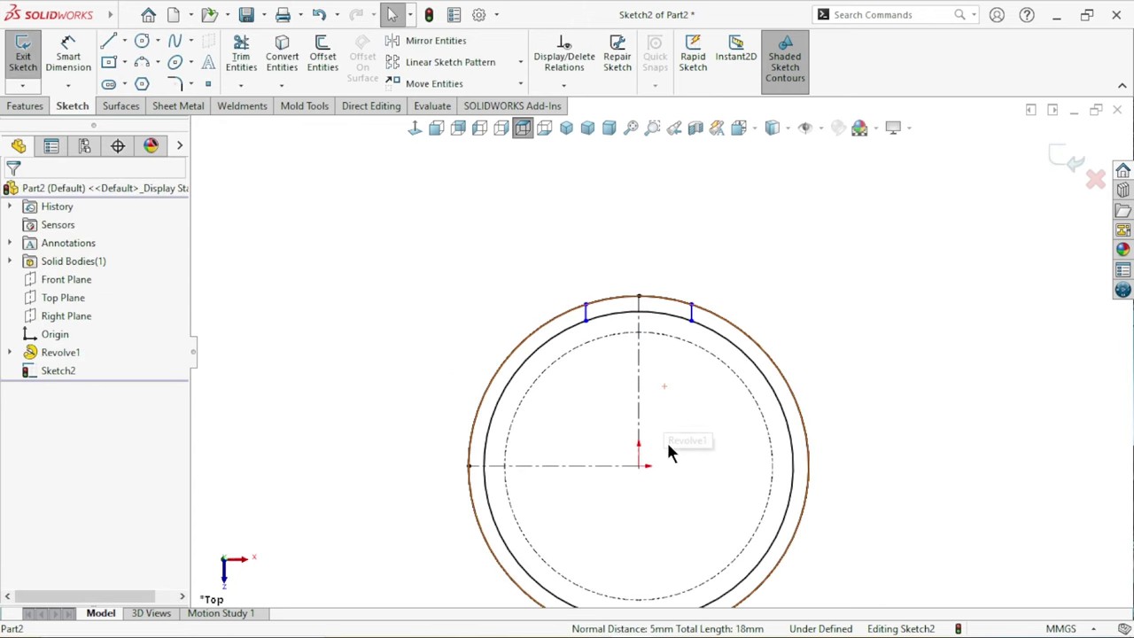
- Dimension the two top line endpoints 12 mm apart
{"action": "left_click", "coordinate": [584, 305]}
{"action": "left_click", "coordinate": [691, 306]}
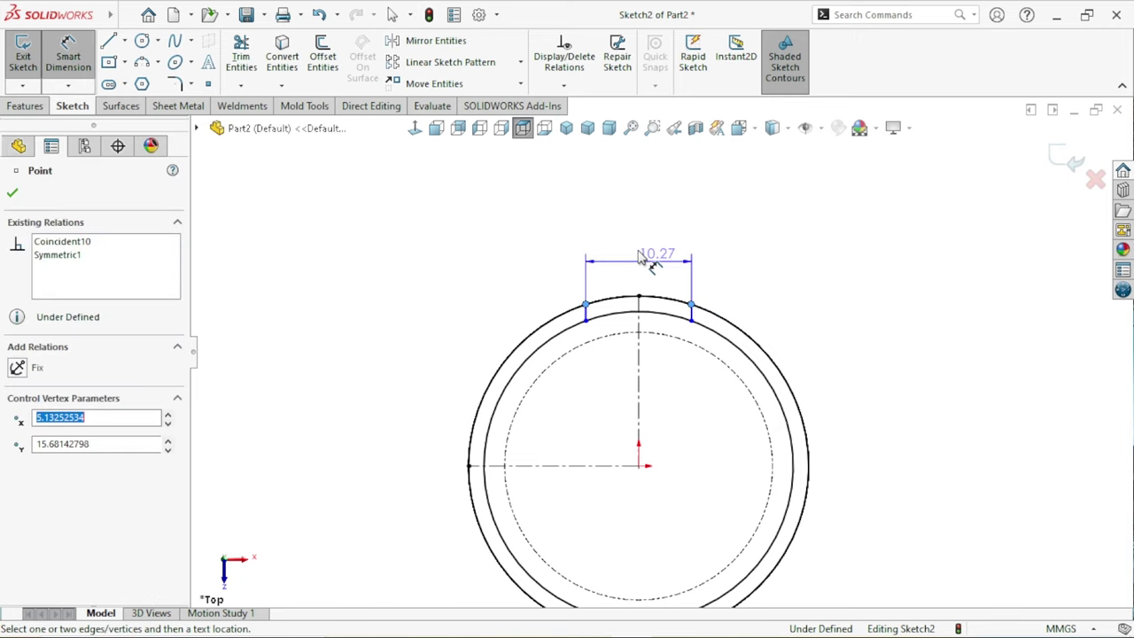
{"action": "left_click", "coordinate": [626, 251]}
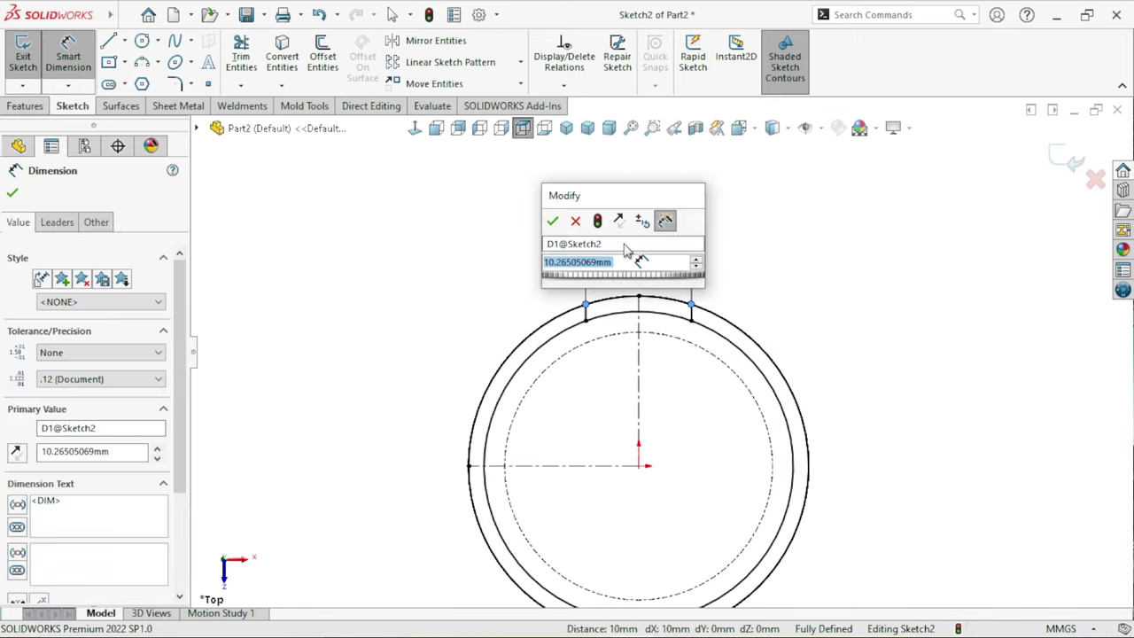
{"action": "type", "text": "12"}
{"action": "left_click", "coordinate": [551, 221]}
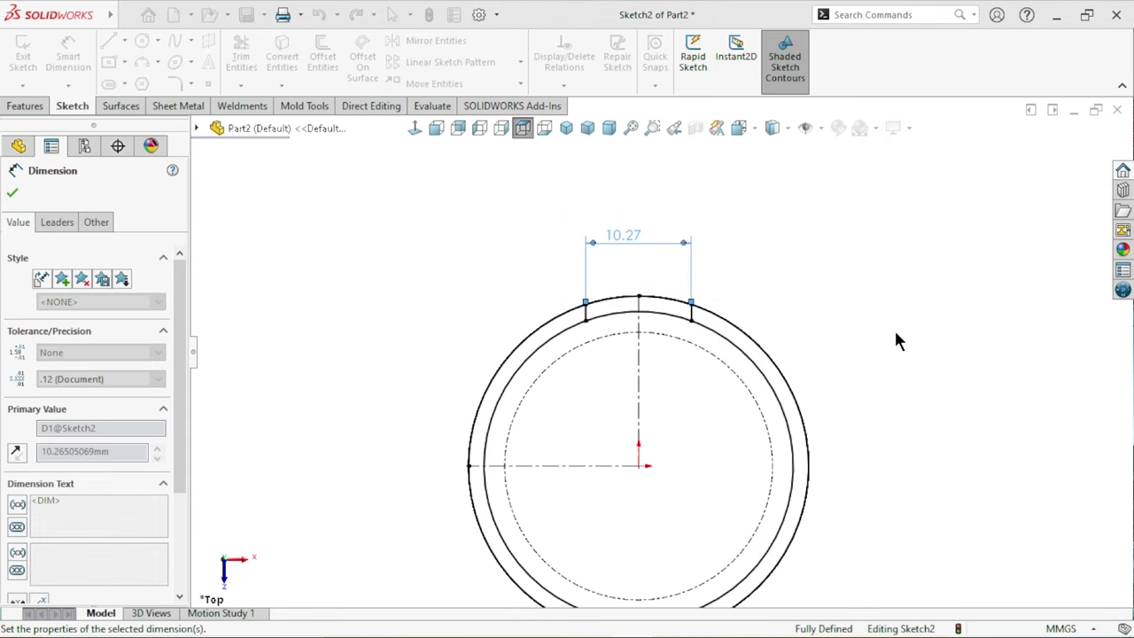
{"action": "left_click", "coordinate": [908, 344]}
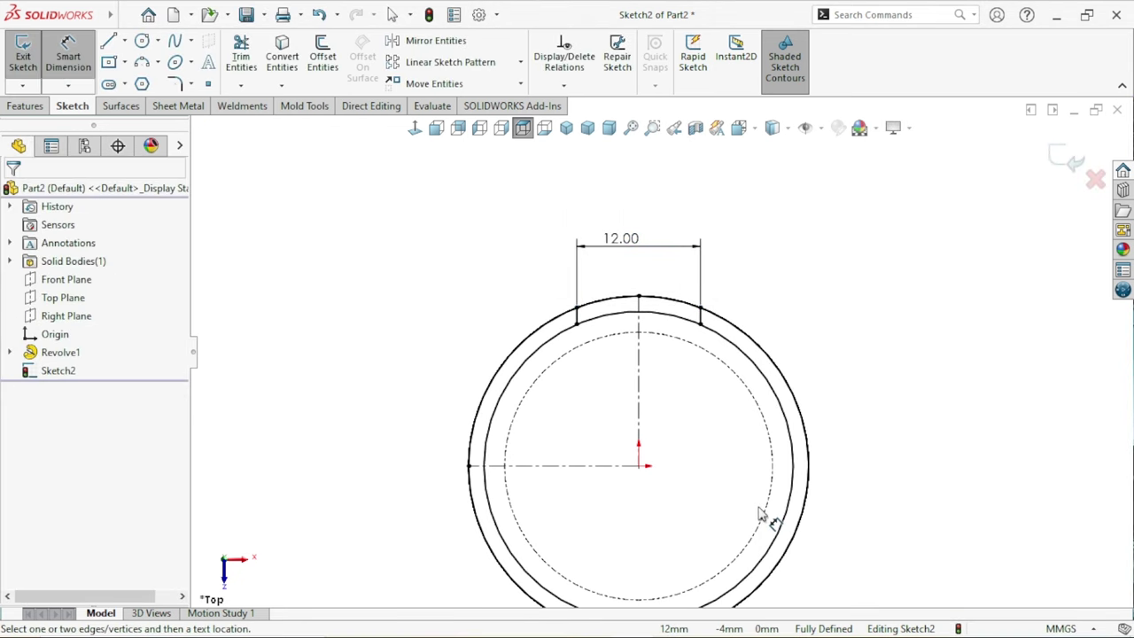
{"action": "scroll", "coordinate": [759, 514], "scroll_direction": "up", "scroll_amount": 3}
{"action": "scroll", "coordinate": [688, 506], "scroll_direction": "down", "scroll_amount": 2}
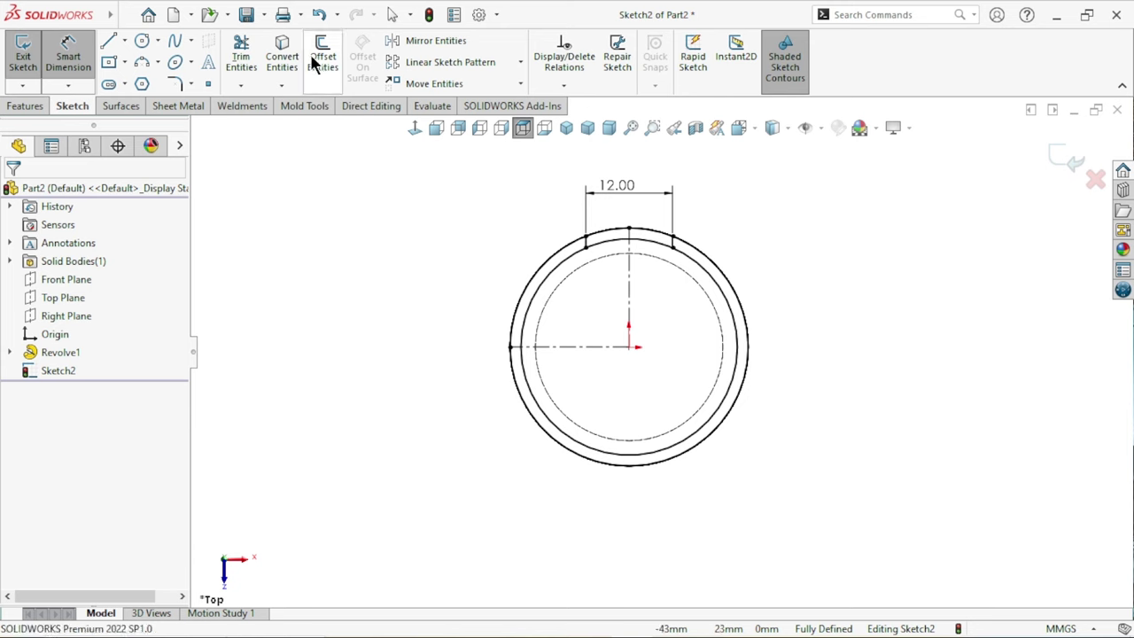
- Mirror Line4 and Line5 about the horizontal centerline to the bottom of the ring
{"action": "left_click", "coordinate": [485, 45]}
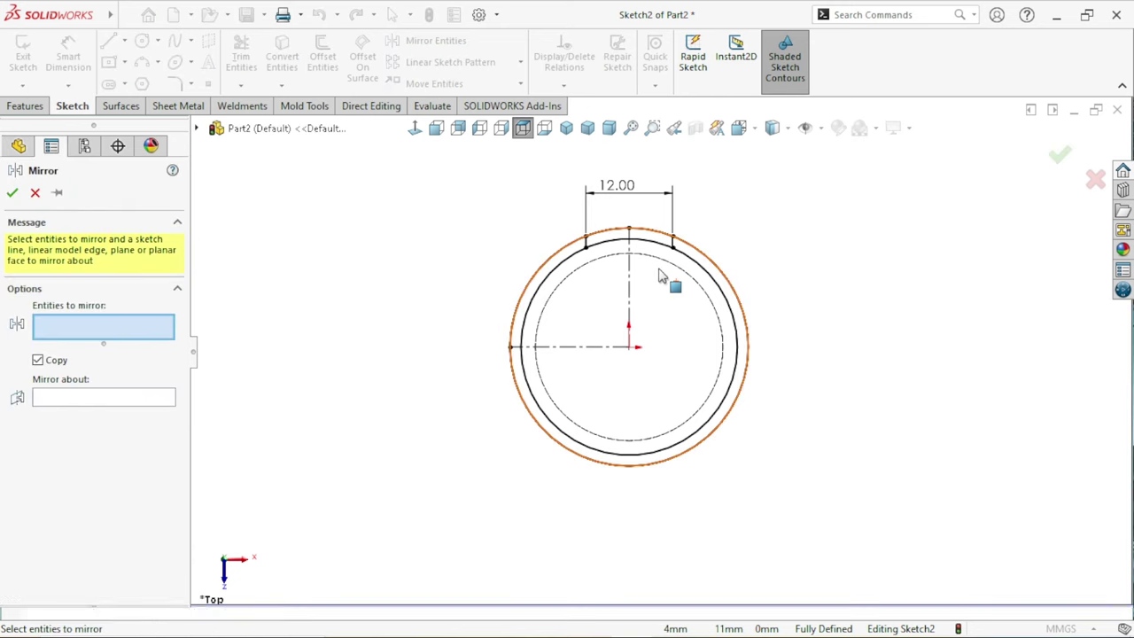
{"action": "scroll", "coordinate": [576, 260], "scroll_direction": "down", "scroll_amount": 2}
{"action": "left_click", "coordinate": [571, 241]}
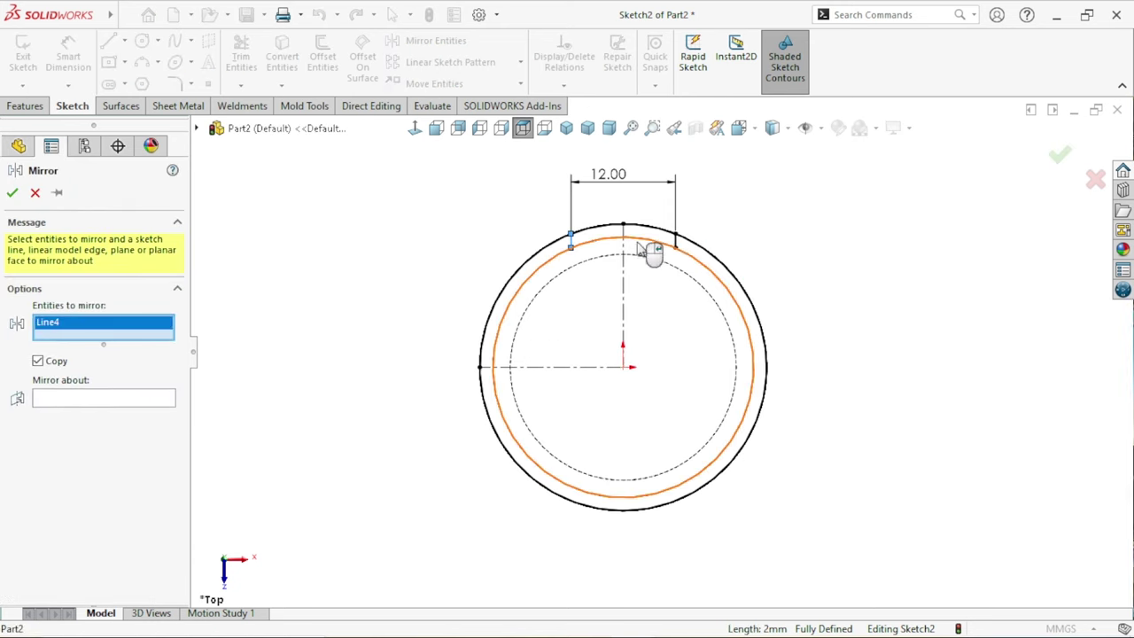
{"action": "left_click", "coordinate": [676, 241]}
{"action": "left_click", "coordinate": [98, 413]}
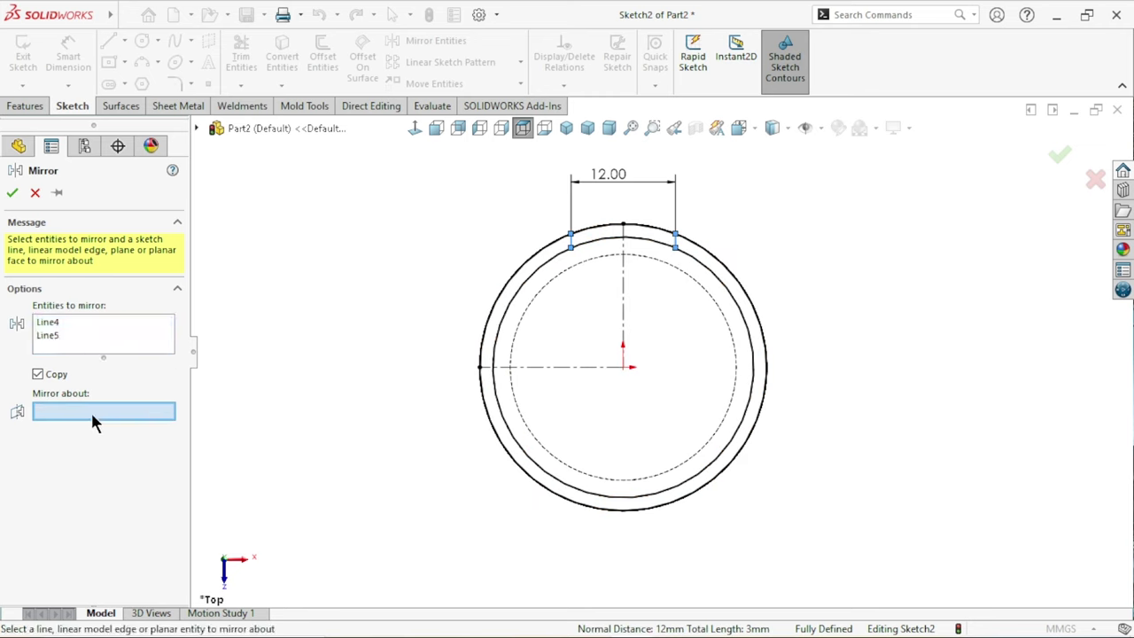
{"action": "left_click", "coordinate": [536, 368]}
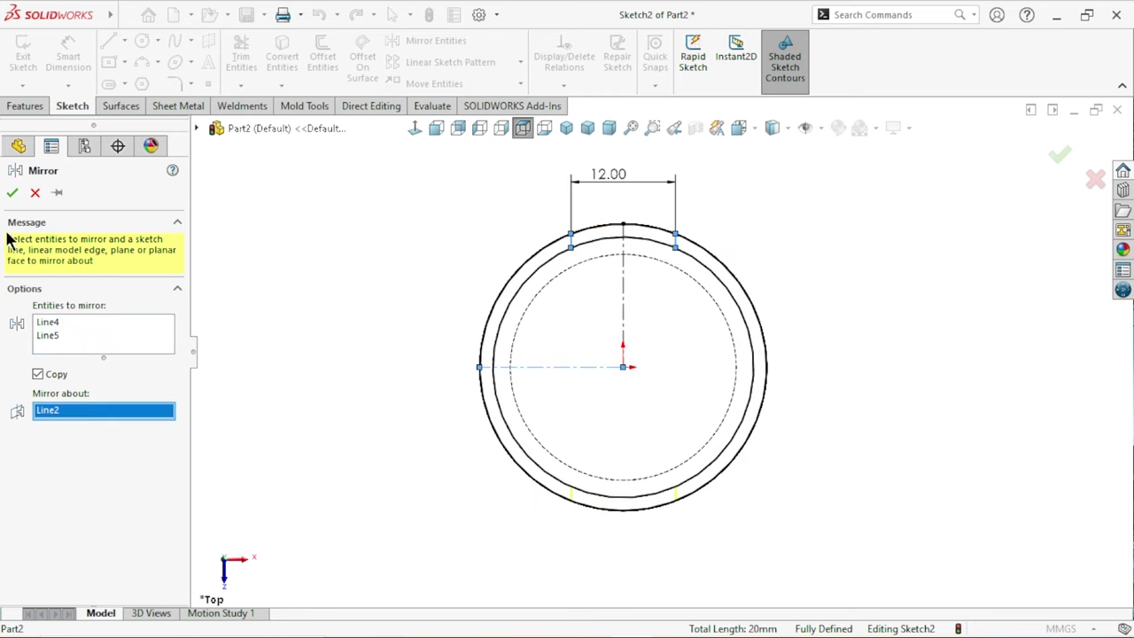
{"action": "left_click", "coordinate": [12, 195]}
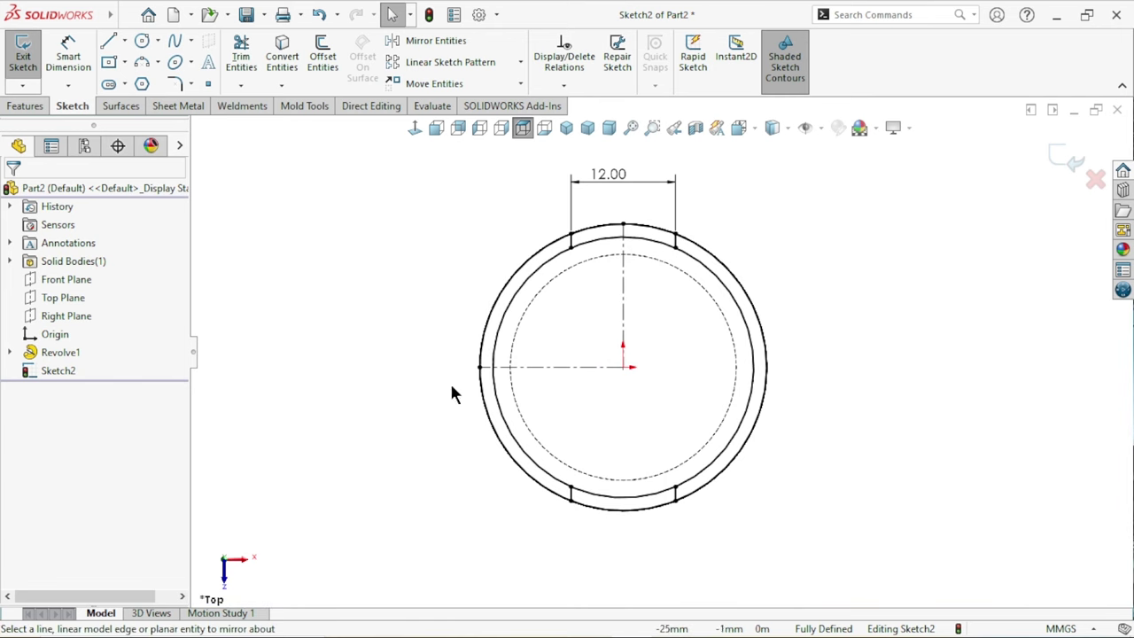
- Power-trim the inner circle's arcs outside the pads, leaving closed pad profiles
{"action": "left_click", "coordinate": [249, 53]}
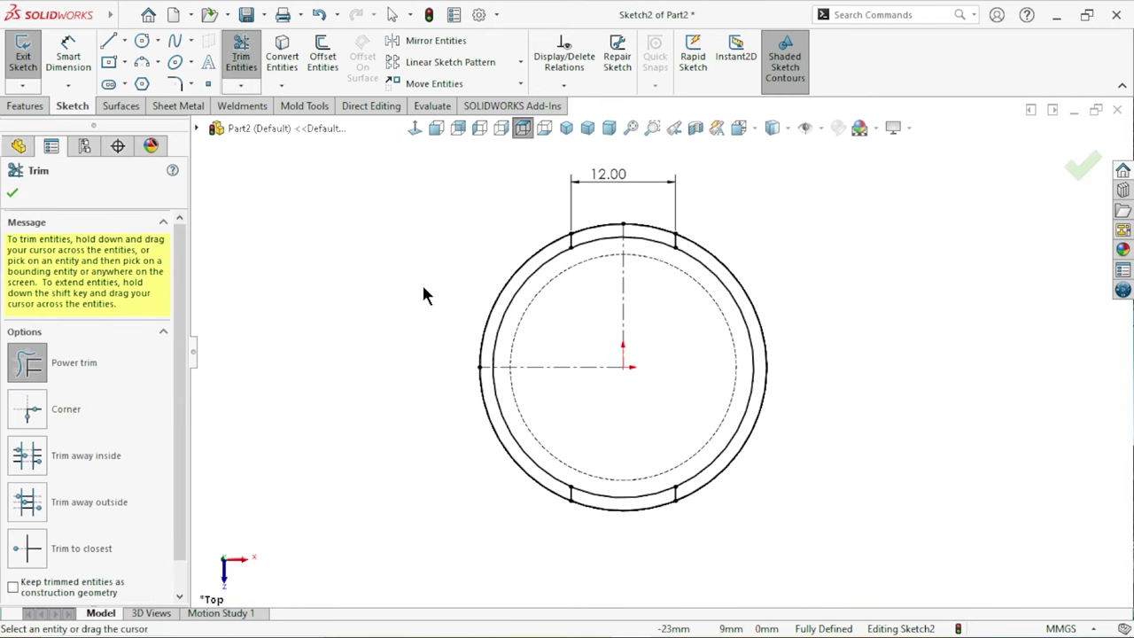
{"action": "left_click", "coordinate": [42, 361]}
{"action": "left_click_drag", "start_coordinate": [813, 257], "coordinate": [731, 305]}
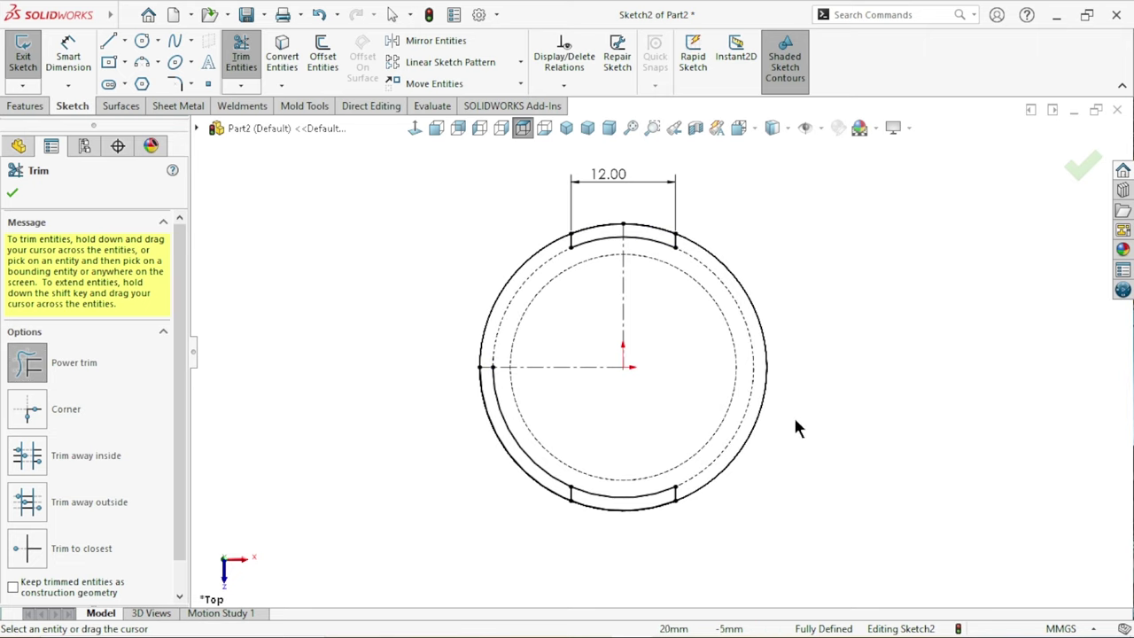
{"action": "left_click_drag", "start_coordinate": [543, 436], "coordinate": [491, 483]}
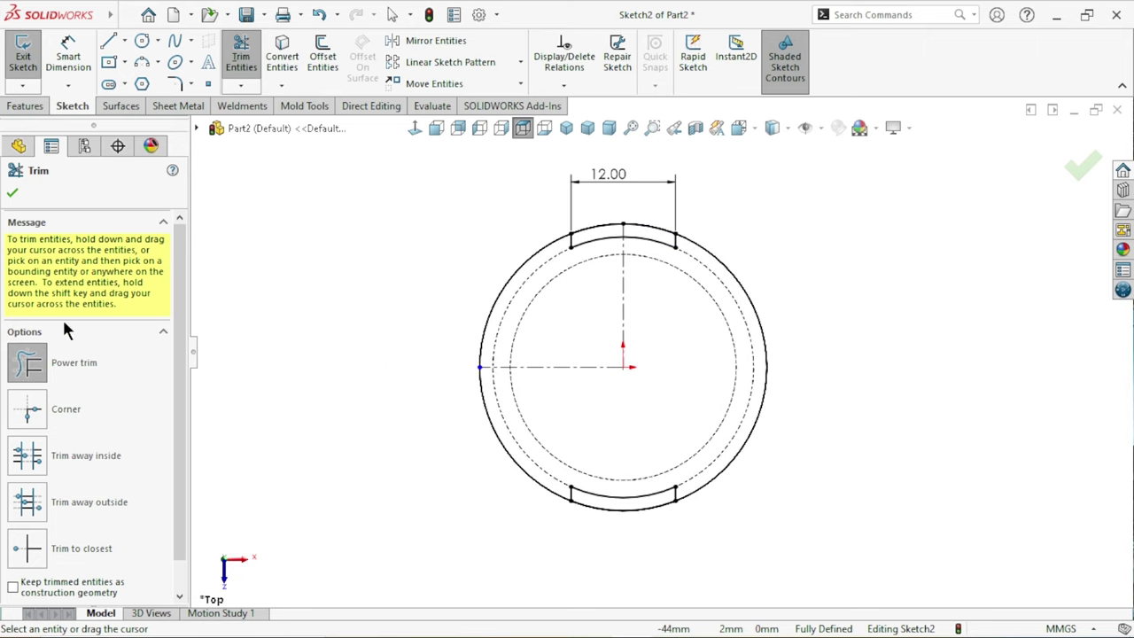
{"action": "left_click", "coordinate": [12, 194]}
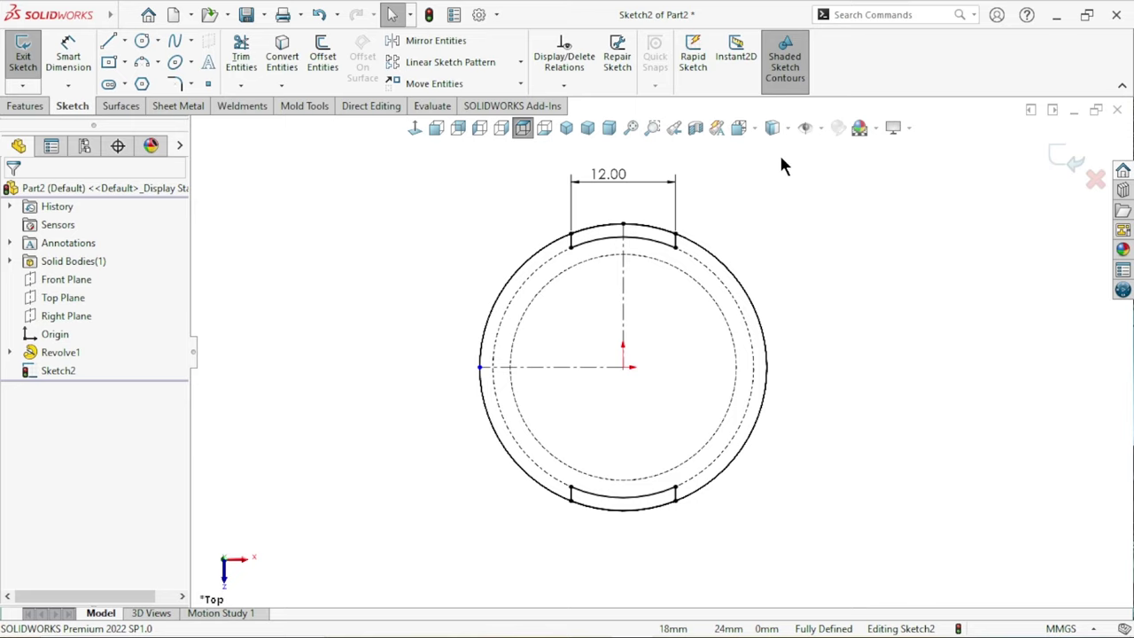
- Switch to Shaded With Edges display and orbit to an angled 3D view
{"action": "left_click", "coordinate": [789, 128]}
{"action": "left_click", "coordinate": [780, 177]}
{"action": "mouse_move", "coordinate": [790, 211]}
{"action": "middle_mouse_down"}
{"action": "mouse_move", "coordinate": [820, 329]}
{"action": "mouse_move", "coordinate": [761, 319]}
{"action": "middle_mouse_up"}
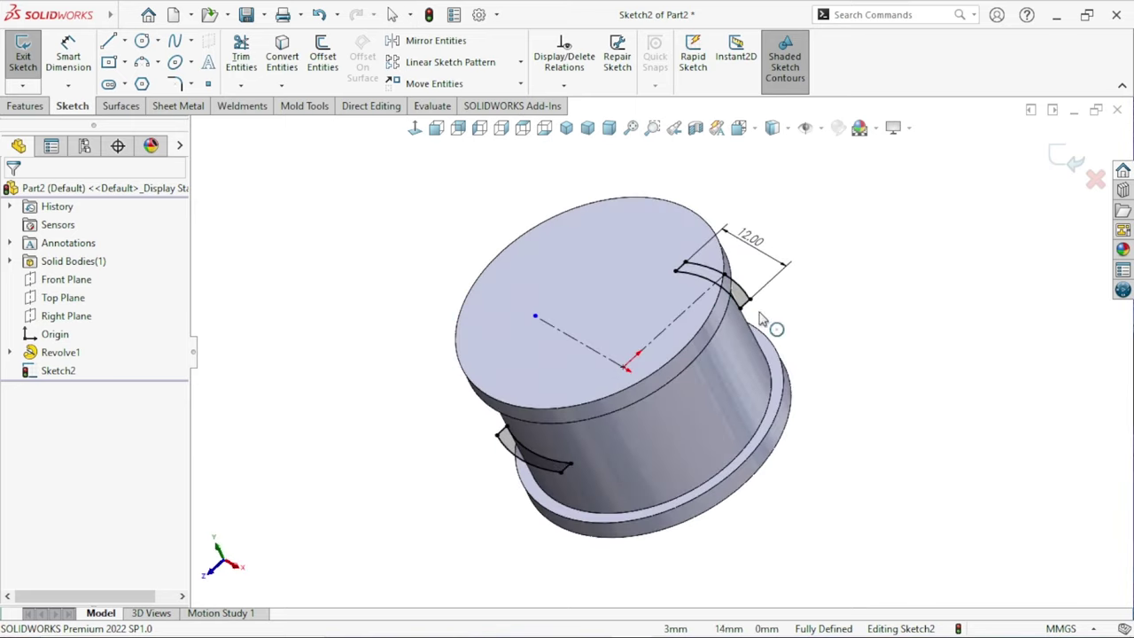
{"action": "left_click", "coordinate": [25, 106]}
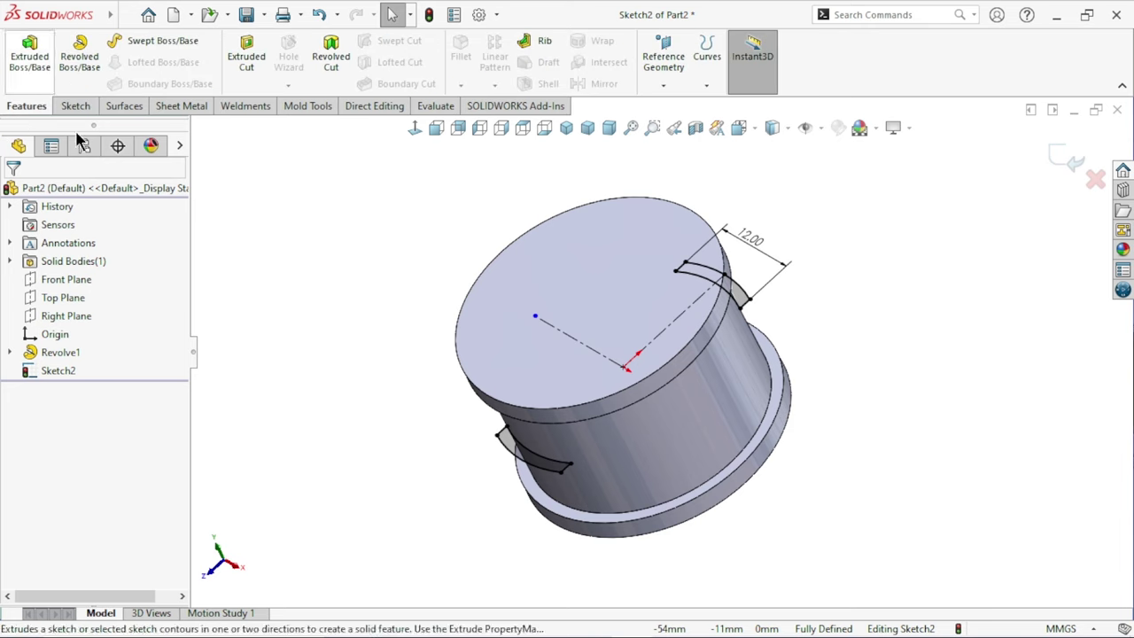
- Boss-extrude the pad profiles Up To Surface, ending at the top flange face
{"action": "left_click", "coordinate": [30, 55]}
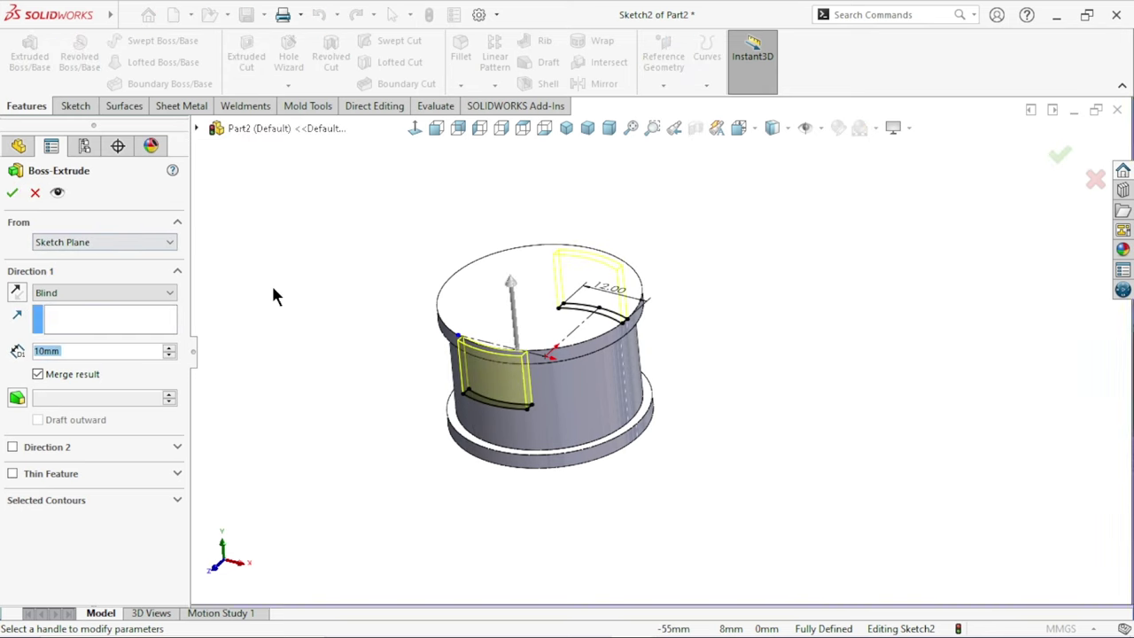
{"action": "scroll", "coordinate": [577, 405], "scroll_direction": "up", "scroll_amount": 1}
{"action": "scroll", "coordinate": [640, 387], "scroll_direction": "down", "scroll_amount": 1}
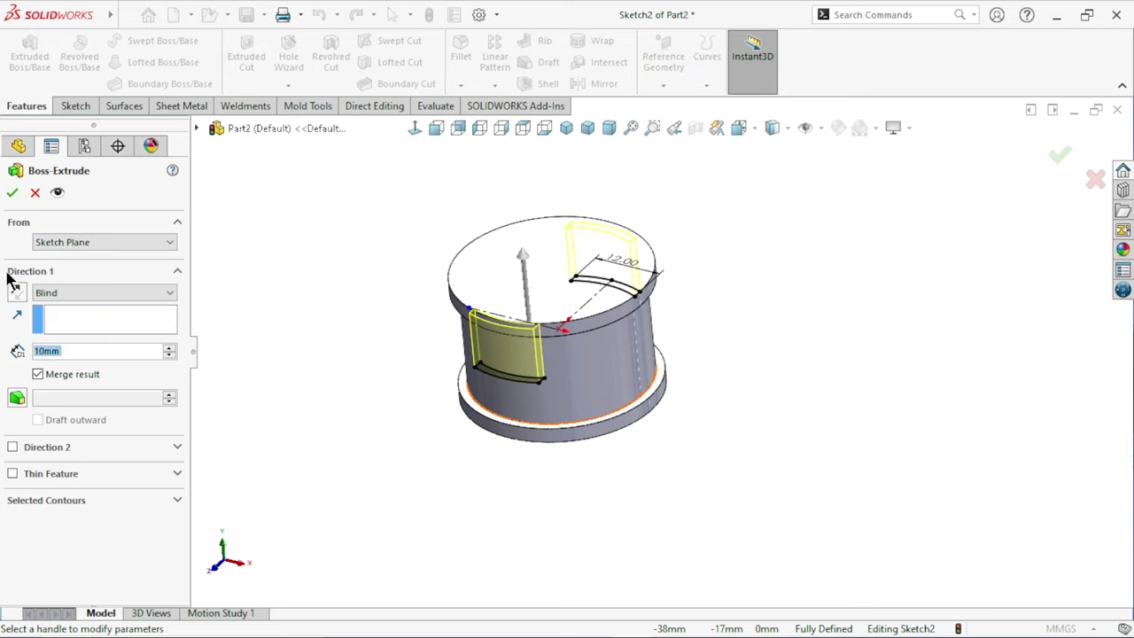
{"action": "left_click", "coordinate": [95, 301]}
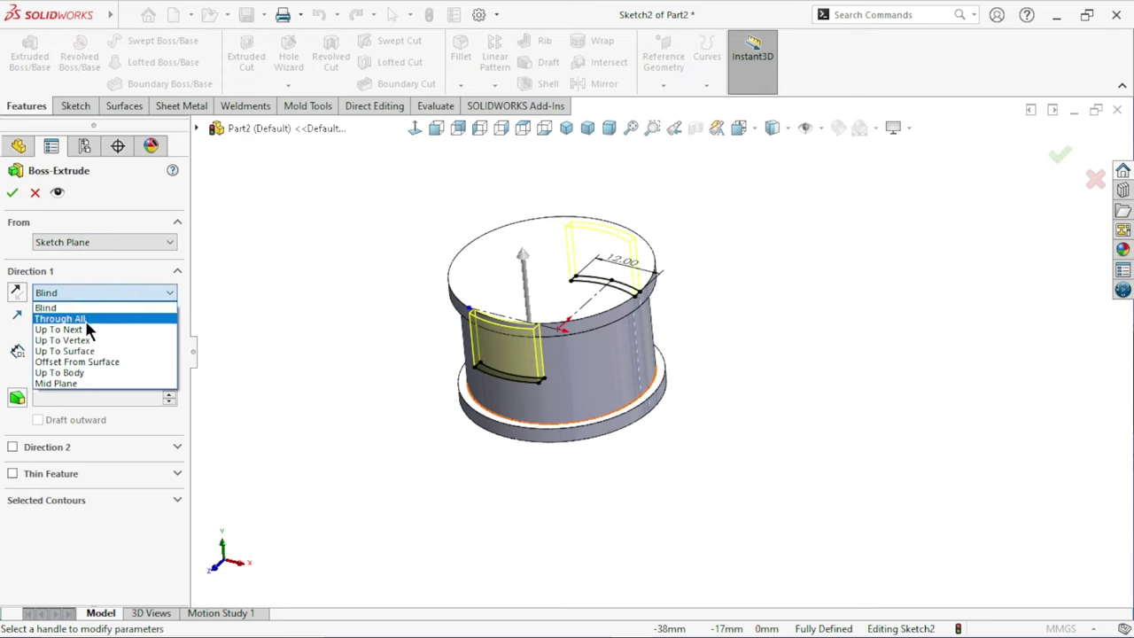
{"action": "left_click", "coordinate": [100, 351]}
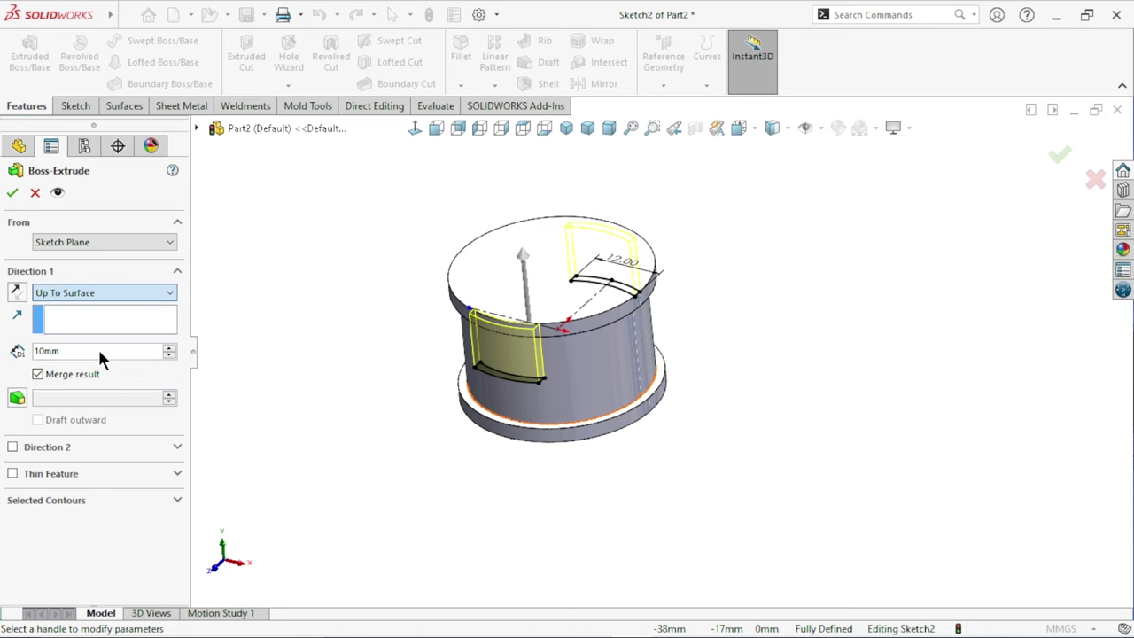
{"action": "scroll", "coordinate": [566, 310], "scroll_direction": "up", "scroll_amount": 2}
{"action": "mouse_move", "coordinate": [567, 310]}
{"action": "middle_mouse_down"}
{"action": "mouse_move", "coordinate": [568, 241]}
{"action": "mouse_move", "coordinate": [602, 185]}
{"action": "middle_mouse_up"}
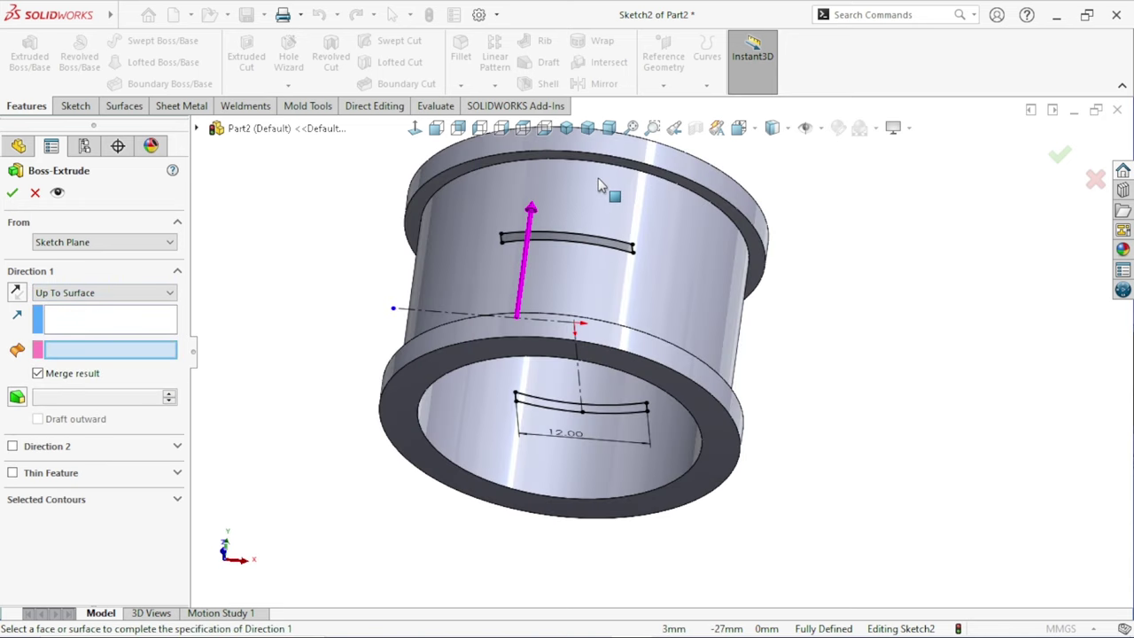
{"action": "scroll", "coordinate": [532, 191], "scroll_direction": "up", "scroll_amount": 3}
{"action": "left_click", "coordinate": [540, 169]}
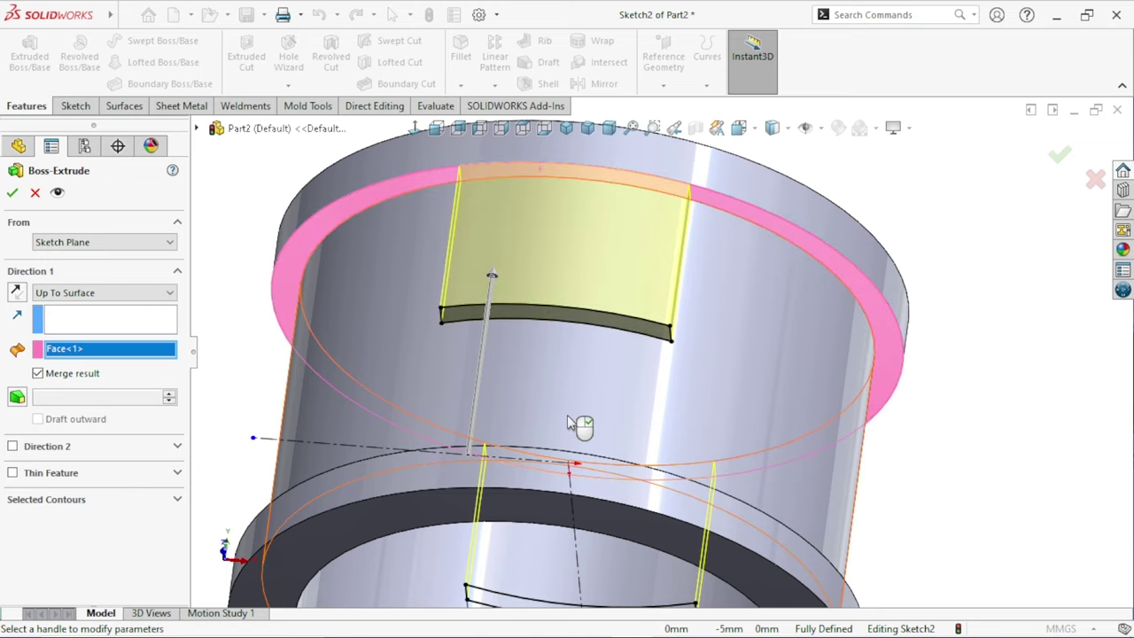
{"action": "scroll", "coordinate": [576, 422], "scroll_direction": "up", "scroll_amount": 5}
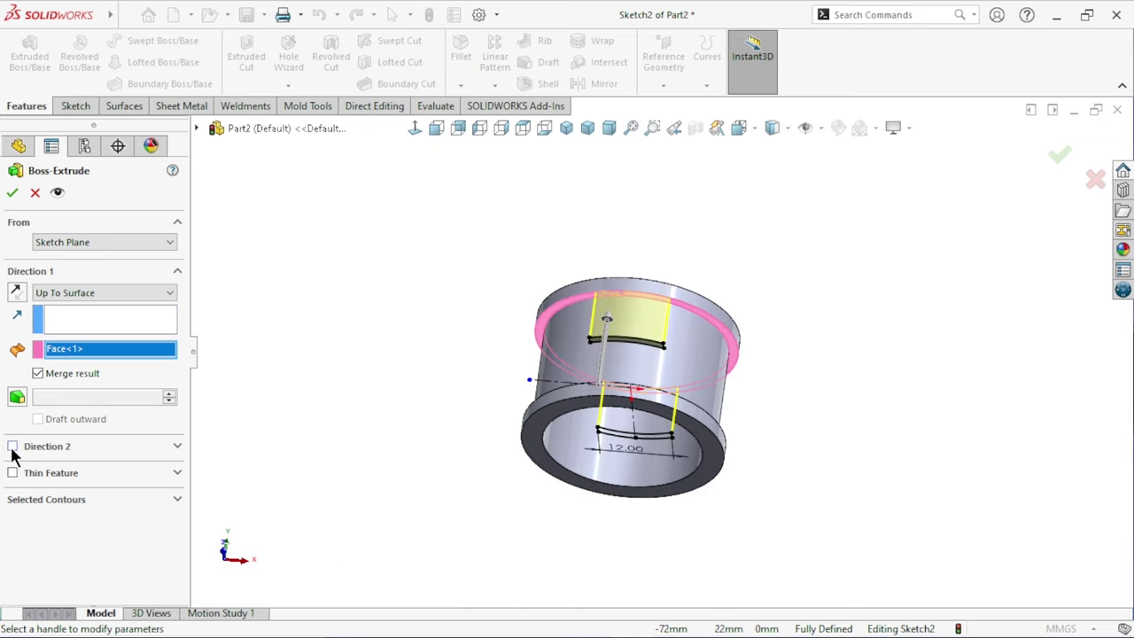
- Add Direction 2, also Up To Surface onto the flange top face, and accept Boss-Extrude1
{"action": "left_click", "coordinate": [73, 454]}
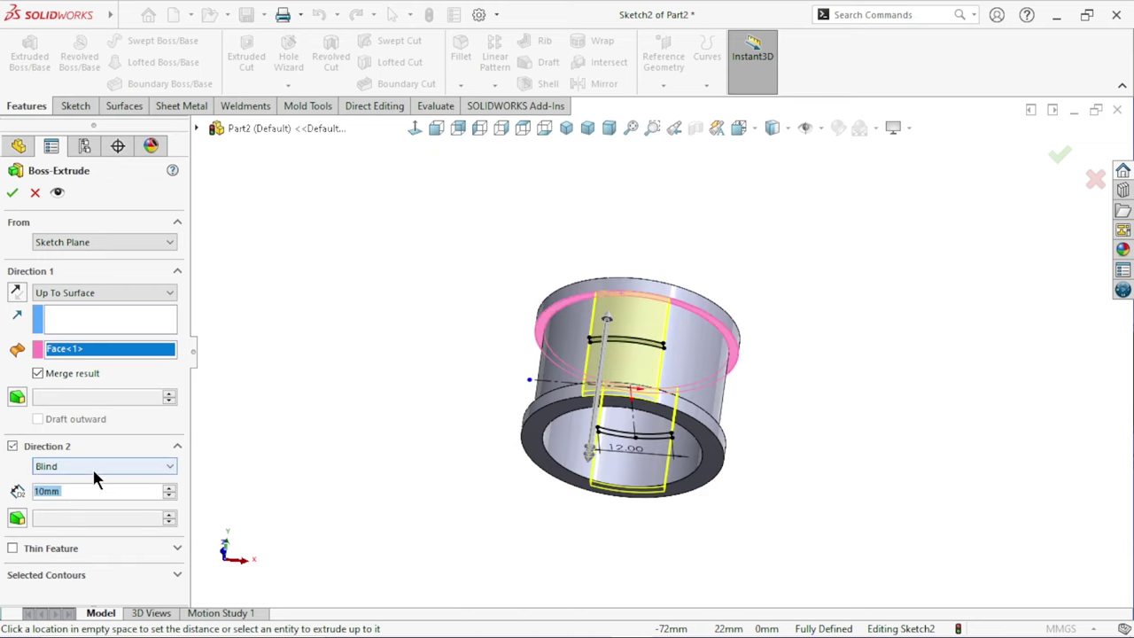
{"action": "left_click", "coordinate": [93, 468]}
{"action": "left_click", "coordinate": [101, 524]}
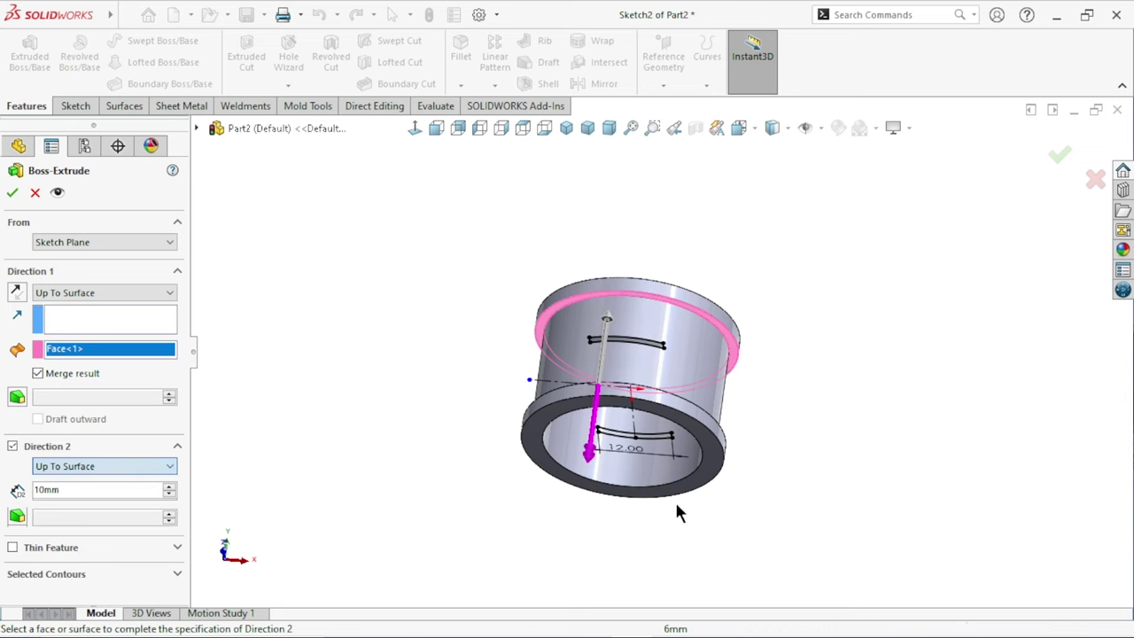
{"action": "middle_click_drag", "start_coordinate": [674, 498], "coordinate": [566, 488]}
{"action": "scroll", "coordinate": [568, 450], "scroll_direction": "up", "scroll_amount": 3}
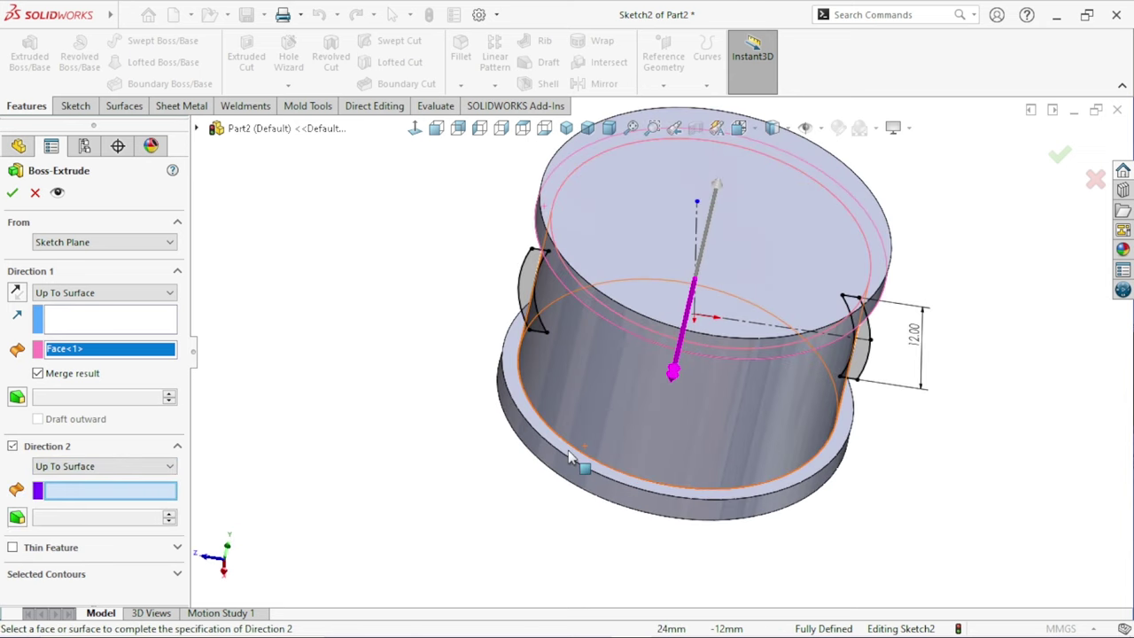
{"action": "left_click", "coordinate": [519, 381]}
{"action": "left_click", "coordinate": [12, 192]}
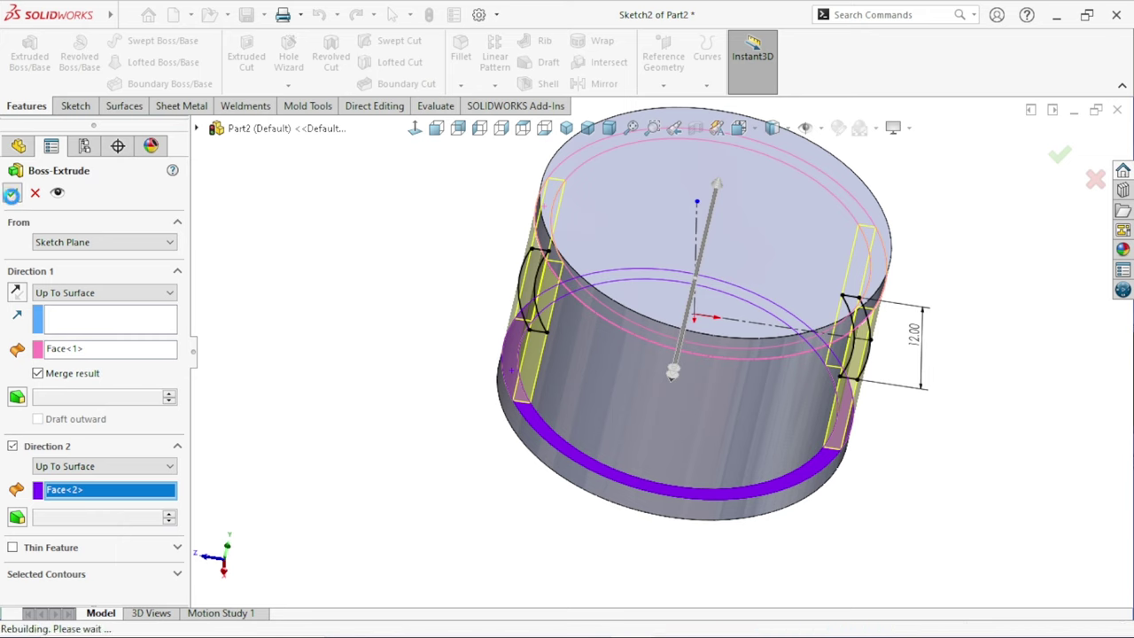
- Orbit the part to inspect the new pads end-on and from the side
{"action": "scroll", "coordinate": [660, 363], "scroll_direction": "up", "scroll_amount": 3}
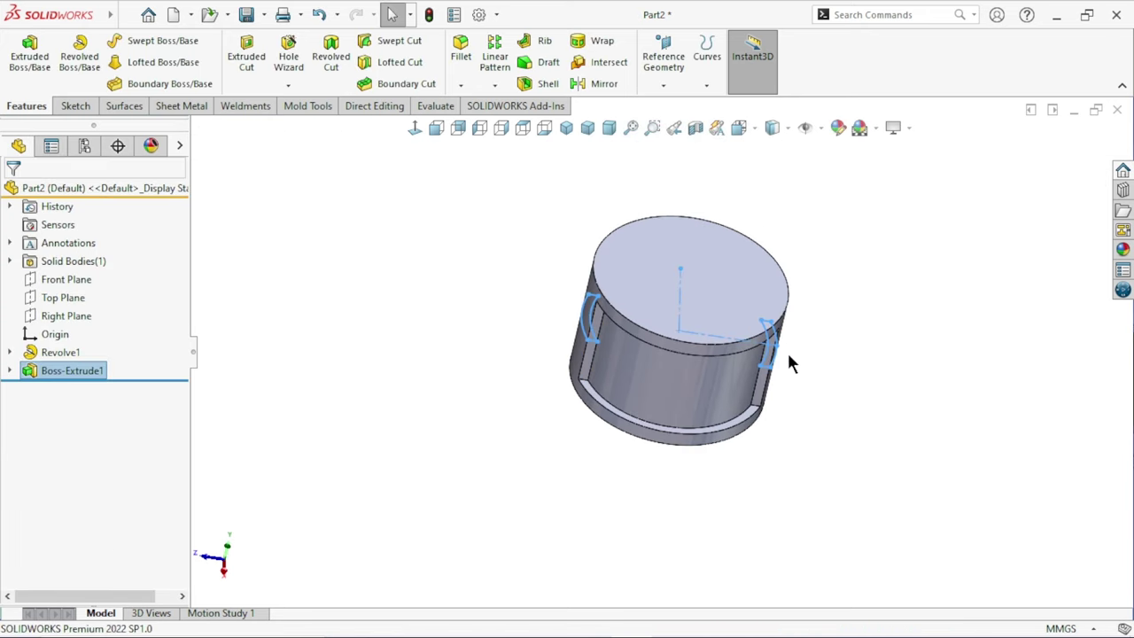
{"action": "scroll", "coordinate": [823, 372], "scroll_direction": "up", "scroll_amount": 2}
{"action": "mouse_move", "coordinate": [857, 382]}
{"action": "middle_mouse_down"}
{"action": "mouse_move", "coordinate": [818, 384]}
{"action": "mouse_move", "coordinate": [868, 261]}
{"action": "mouse_move", "coordinate": [812, 395]}
{"action": "mouse_move", "coordinate": [597, 302]}
{"action": "mouse_move", "coordinate": [625, 340]}
{"action": "mouse_move", "coordinate": [797, 318]}
{"action": "mouse_move", "coordinate": [753, 311]}
{"action": "middle_mouse_up"}
{"action": "mouse_move", "coordinate": [843, 354]}
{"action": "middle_mouse_down"}
{"action": "mouse_move", "coordinate": [625, 296]}
{"action": "mouse_move", "coordinate": [683, 232]}
{"action": "mouse_move", "coordinate": [774, 498]}
{"action": "mouse_move", "coordinate": [865, 345]}
{"action": "mouse_move", "coordinate": [665, 425]}
{"action": "mouse_move", "coordinate": [597, 345]}
{"action": "mouse_move", "coordinate": [623, 387]}
{"action": "middle_mouse_up"}
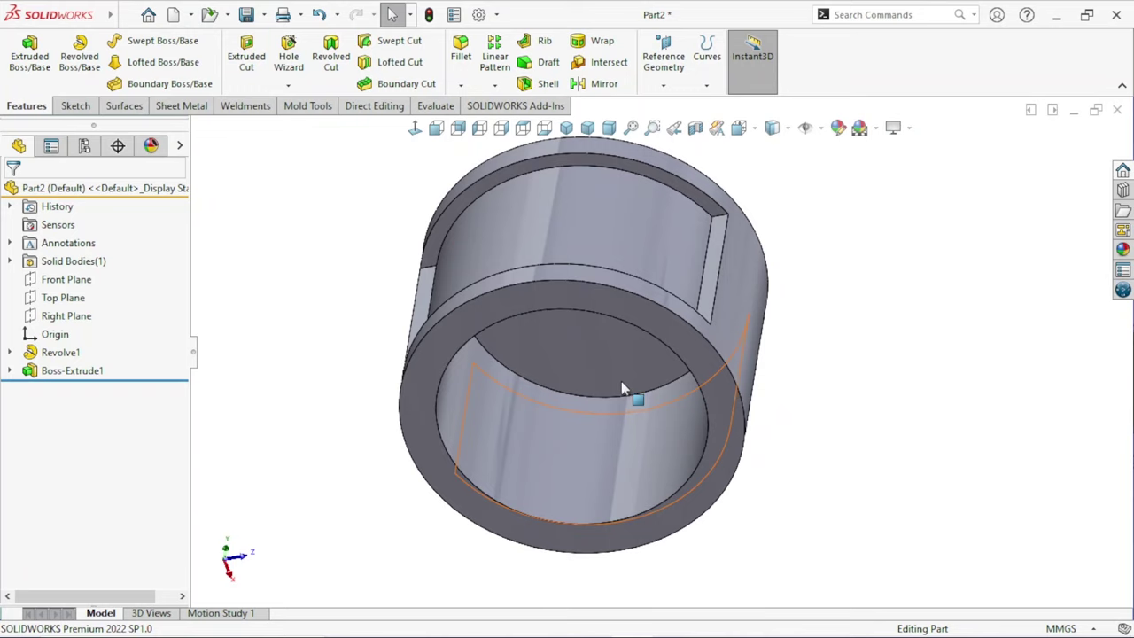
{"action": "middle_click_drag", "start_coordinate": [733, 477], "coordinate": [674, 318]}
{"action": "scroll", "coordinate": [674, 318], "scroll_direction": "up", "scroll_amount": 3}
{"action": "scroll", "coordinate": [874, 366], "scroll_direction": "down", "scroll_amount": 2}
{"action": "scroll", "coordinate": [484, 211], "scroll_direction": "up", "scroll_amount": 1}
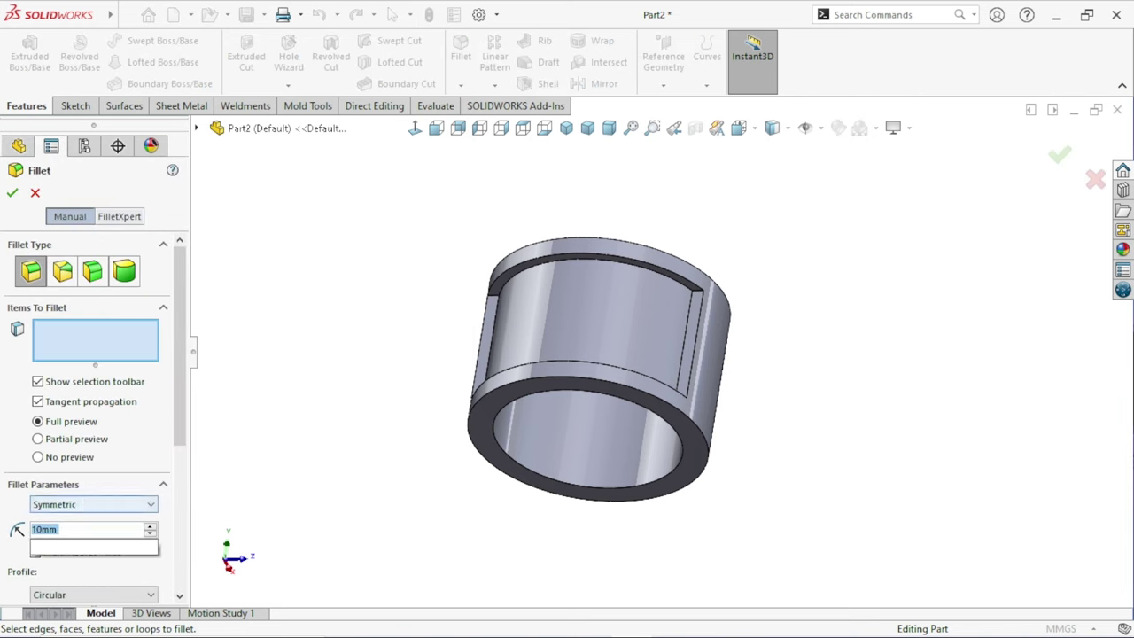
- Set the fillet radius to 2mm and select the four pad recess edges
{"action": "type", "text": "2"}
{"action": "key", "text": "Return"}
{"action": "middle_click_drag", "start_coordinate": [673, 381], "coordinate": [704, 360]}
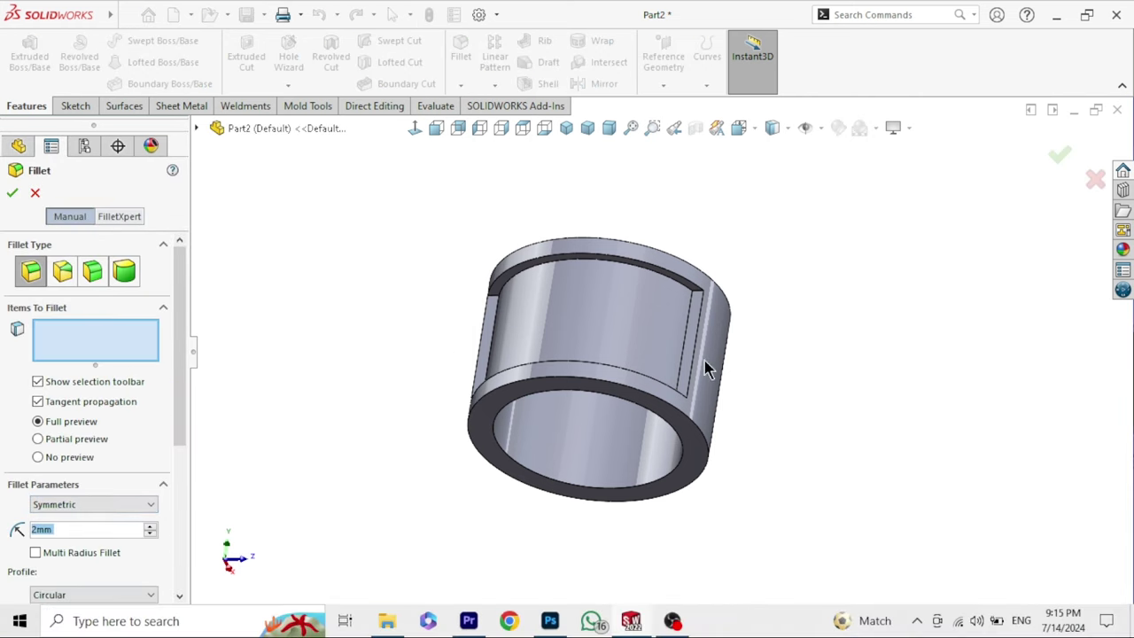
{"action": "scroll", "coordinate": [697, 356], "scroll_direction": "down", "scroll_amount": 2}
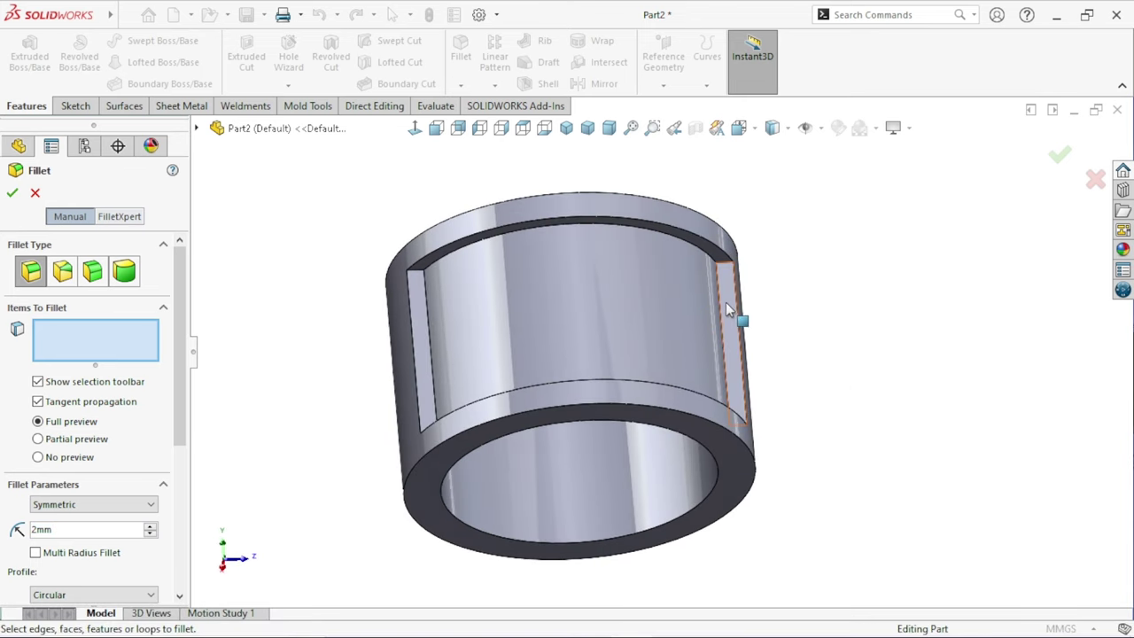
{"action": "left_click", "coordinate": [723, 304]}
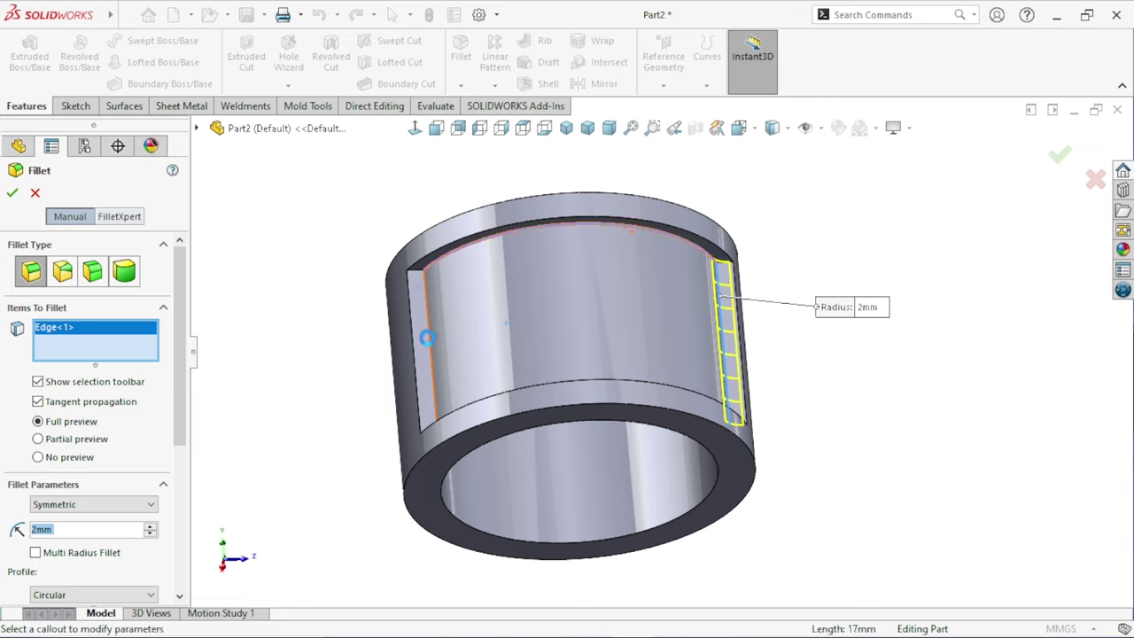
{"action": "left_click", "coordinate": [441, 334]}
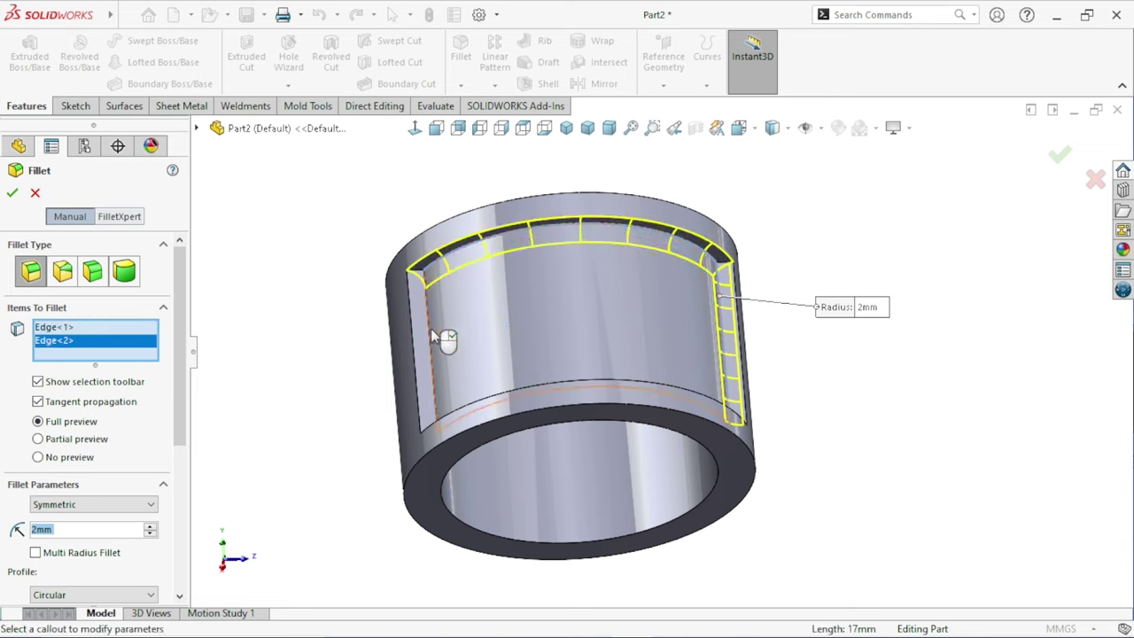
{"action": "left_click", "coordinate": [430, 331]}
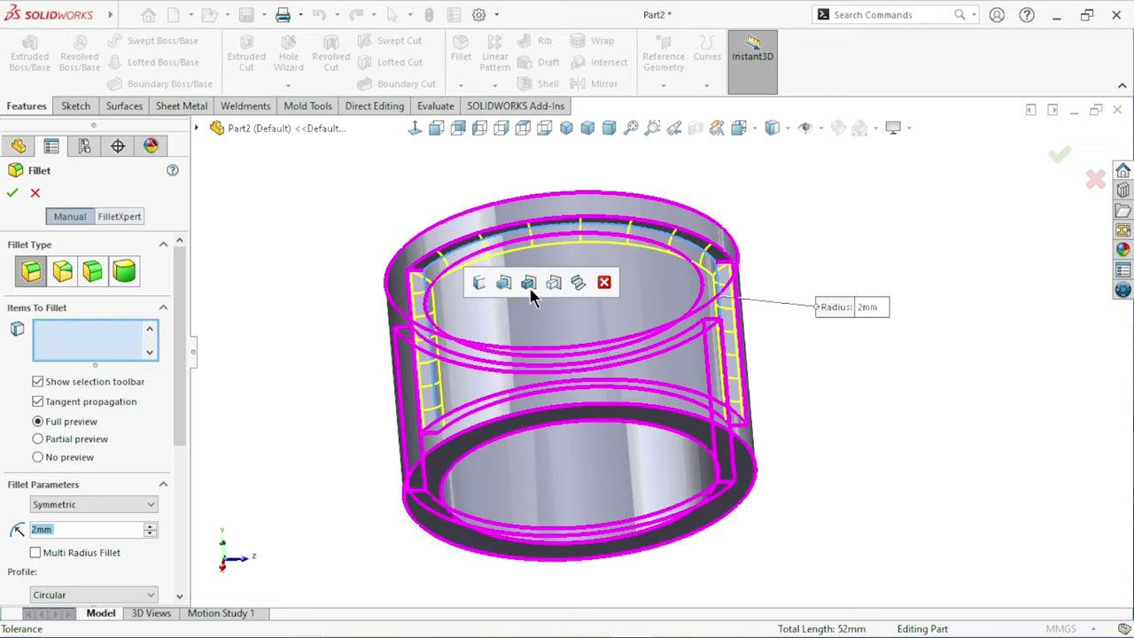
{"action": "mouse_move", "coordinate": [541, 293]}
{"action": "middle_mouse_down"}
{"action": "mouse_move", "coordinate": [587, 435]}
{"action": "mouse_move", "coordinate": [721, 485]}
{"action": "middle_mouse_up"}
{"action": "left_click", "coordinate": [716, 483]}
- Add the connected edge loop with Select Loop and apply the 2mm Fillet1
{"action": "mouse_move", "coordinate": [505, 472]}
{"action": "middle_mouse_down"}
{"action": "mouse_move", "coordinate": [665, 399]}
{"action": "mouse_move", "coordinate": [746, 390]}
{"action": "mouse_move", "coordinate": [650, 329]}
{"action": "middle_mouse_up"}
{"action": "scroll", "coordinate": [666, 356], "scroll_direction": "down", "scroll_amount": 3}
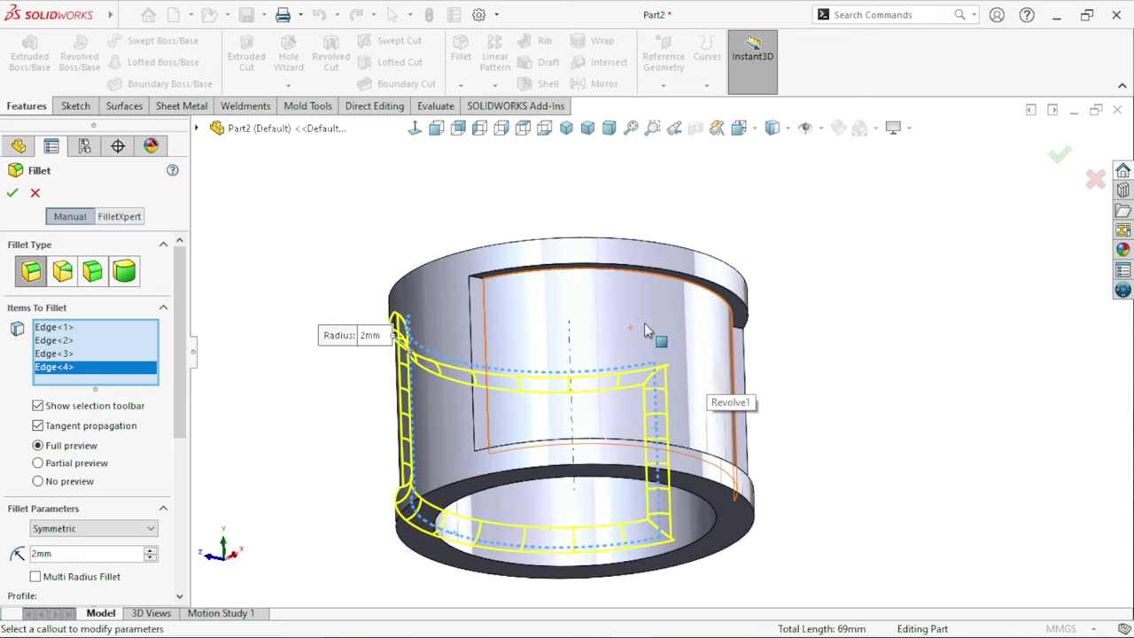
{"action": "right_click", "coordinate": [620, 273]}
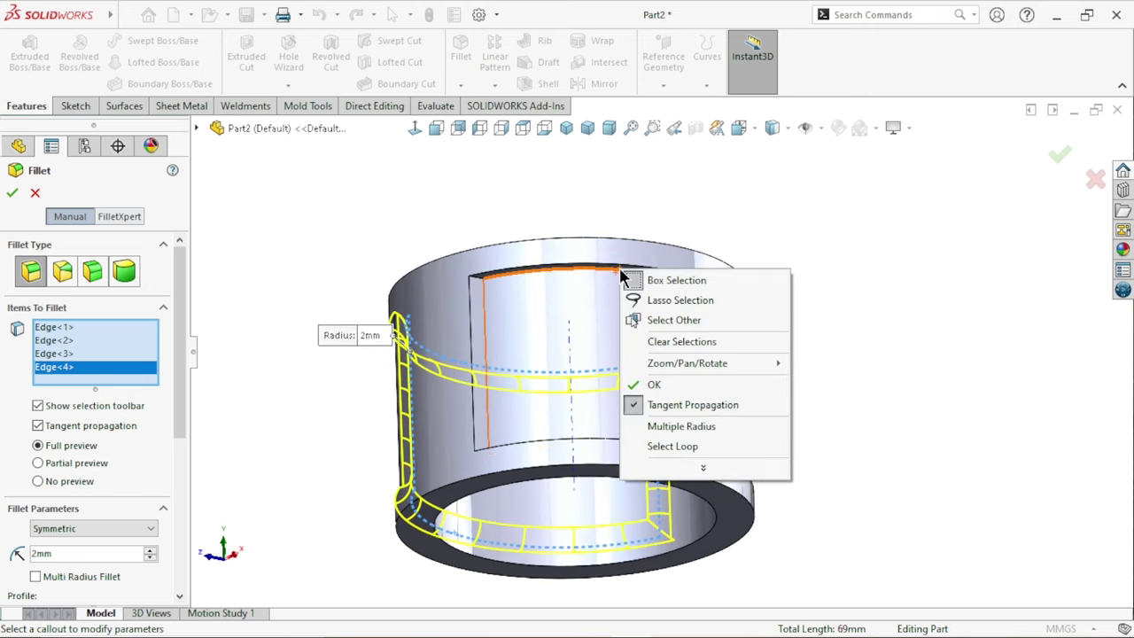
{"action": "left_click", "coordinate": [694, 443]}
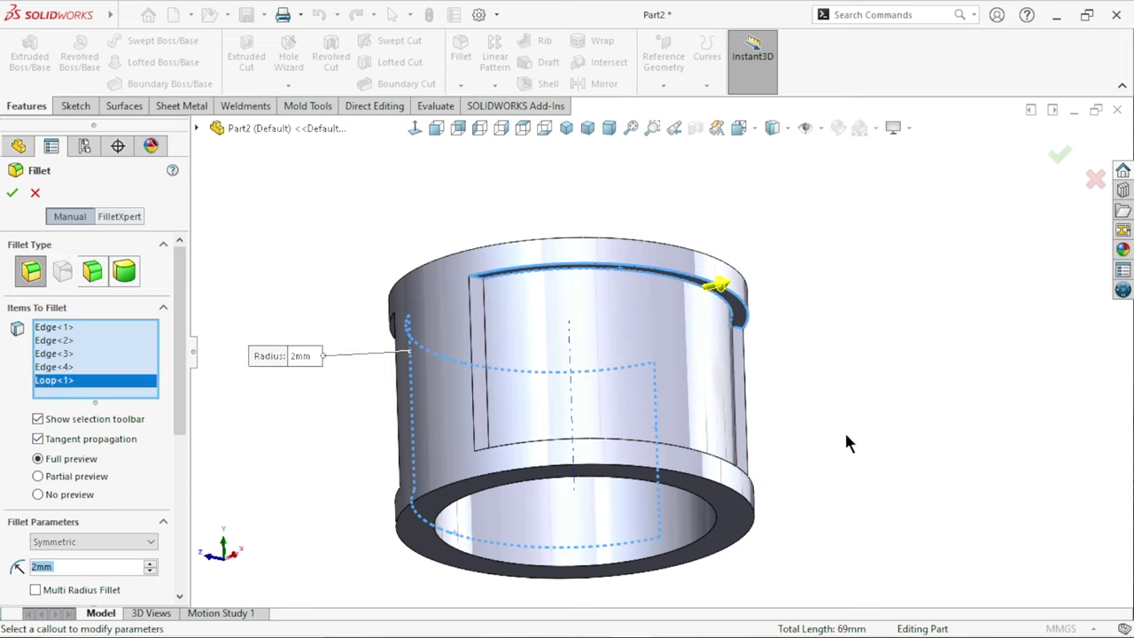
{"action": "middle_click_drag", "start_coordinate": [821, 445], "coordinate": [683, 324]}
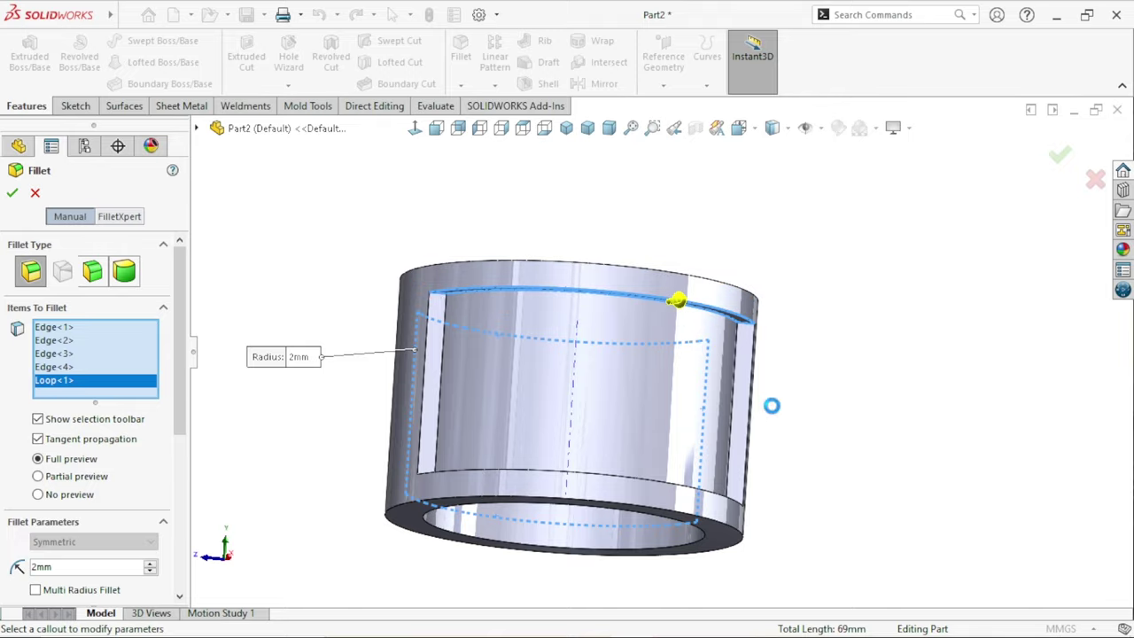
{"action": "mouse_move", "coordinate": [786, 409]}
{"action": "middle_mouse_down"}
{"action": "mouse_move", "coordinate": [869, 303]}
{"action": "mouse_move", "coordinate": [804, 401]}
{"action": "mouse_move", "coordinate": [880, 341]}
{"action": "mouse_move", "coordinate": [873, 364]}
{"action": "middle_mouse_up"}
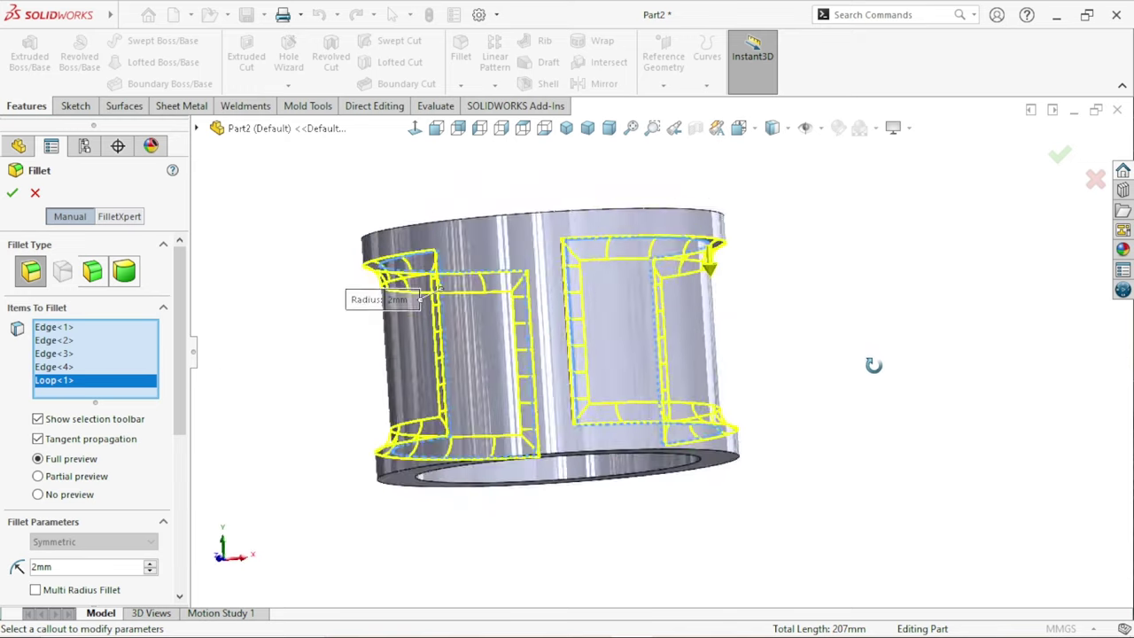
{"action": "left_click", "coordinate": [13, 194]}
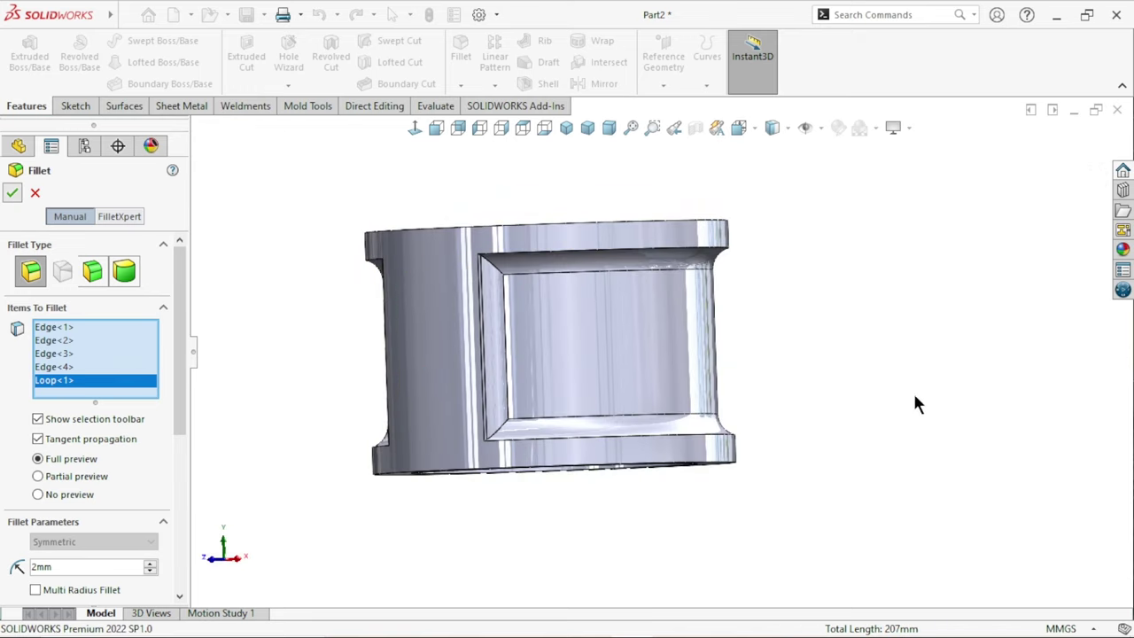
{"action": "mouse_move", "coordinate": [694, 465]}
{"action": "middle_mouse_down"}
{"action": "mouse_move", "coordinate": [812, 403]}
{"action": "mouse_move", "coordinate": [652, 368]}
{"action": "middle_mouse_up"}
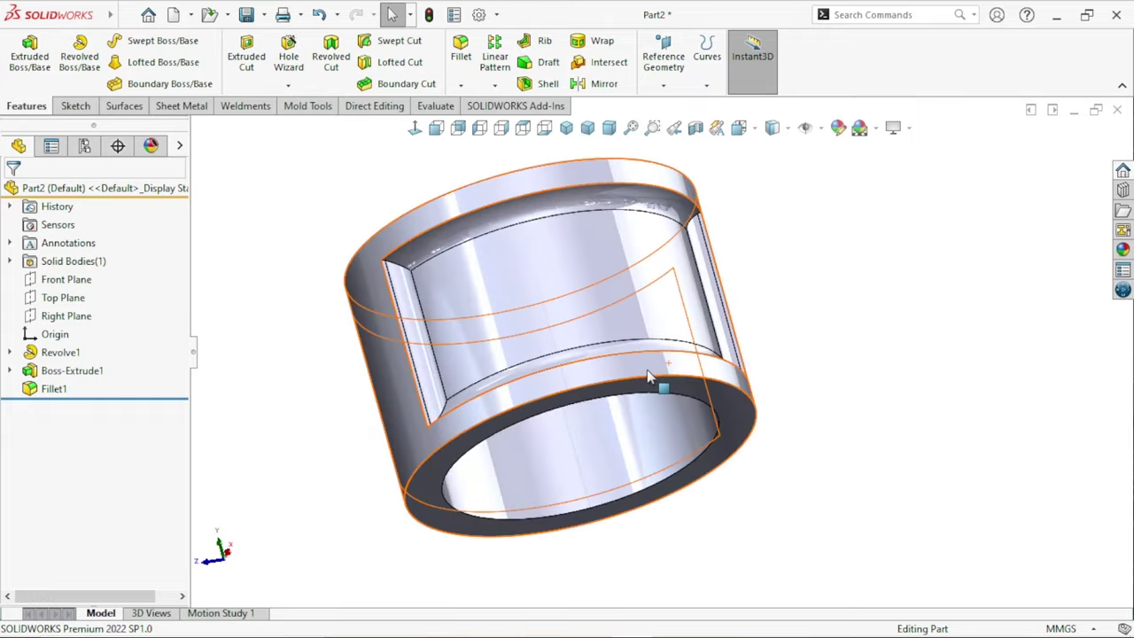
- Make the fillet Asymmetric elliptic with distances of 1mm and 16.499mm
{"action": "scroll", "coordinate": [644, 400], "scroll_direction": "up", "scroll_amount": 2}
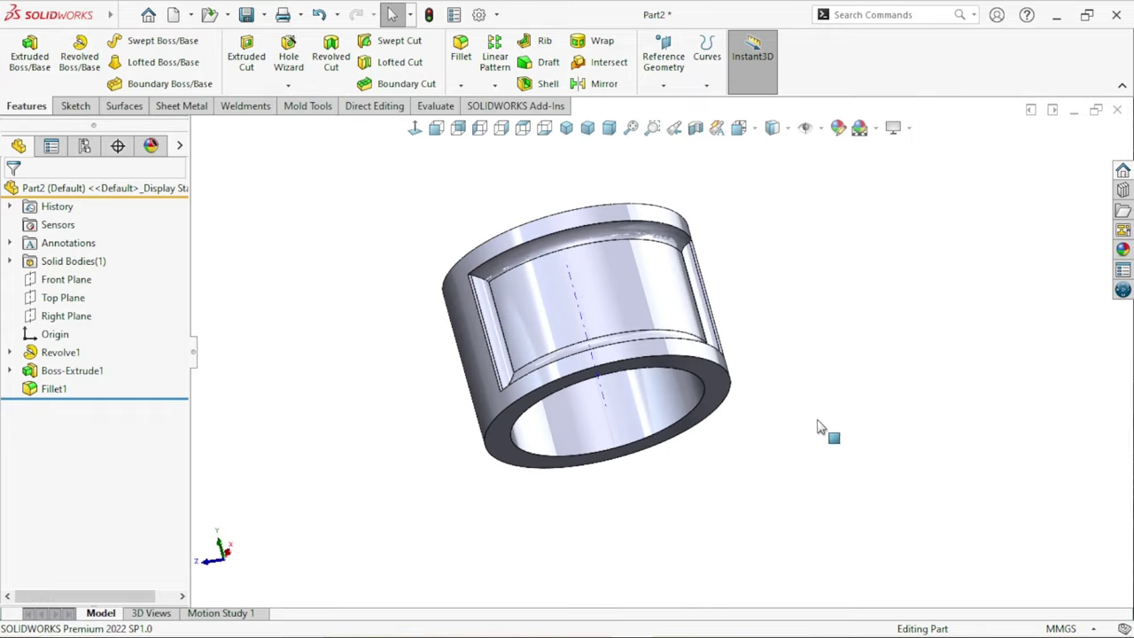
{"action": "mouse_move", "coordinate": [790, 436]}
{"action": "middle_mouse_down"}
{"action": "mouse_move", "coordinate": [820, 443]}
{"action": "mouse_move", "coordinate": [870, 417]}
{"action": "mouse_move", "coordinate": [779, 531]}
{"action": "mouse_move", "coordinate": [591, 296]}
{"action": "middle_mouse_up"}
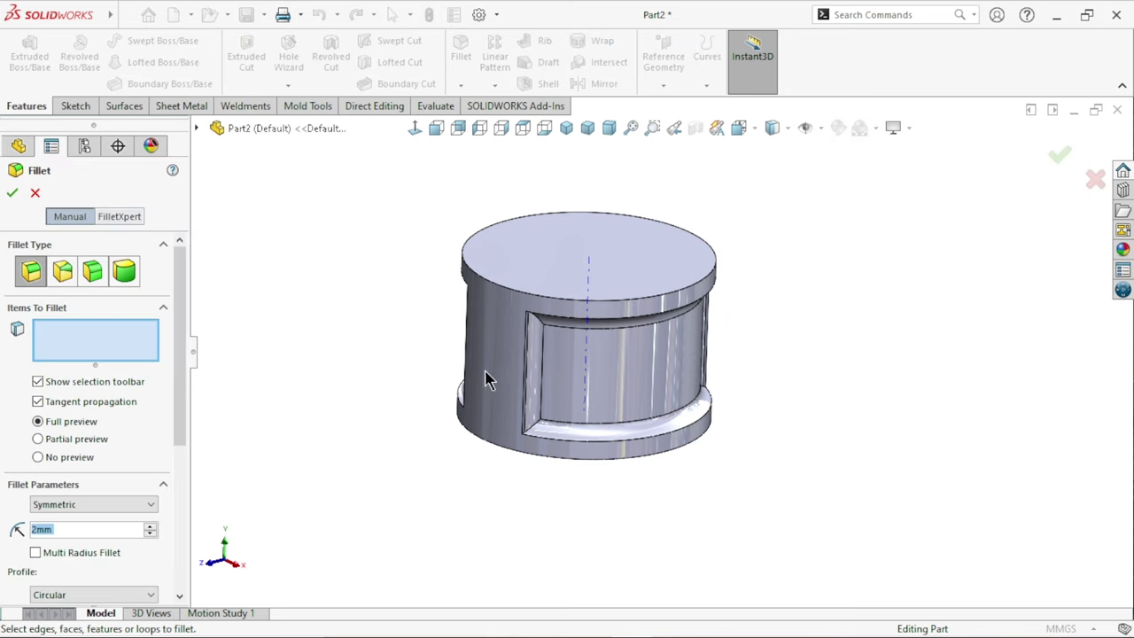
{"action": "scroll", "coordinate": [181, 391], "scroll_direction": "down", "scroll_amount": 3}
{"action": "scroll", "coordinate": [63, 371], "scroll_direction": "down", "scroll_amount": 1}
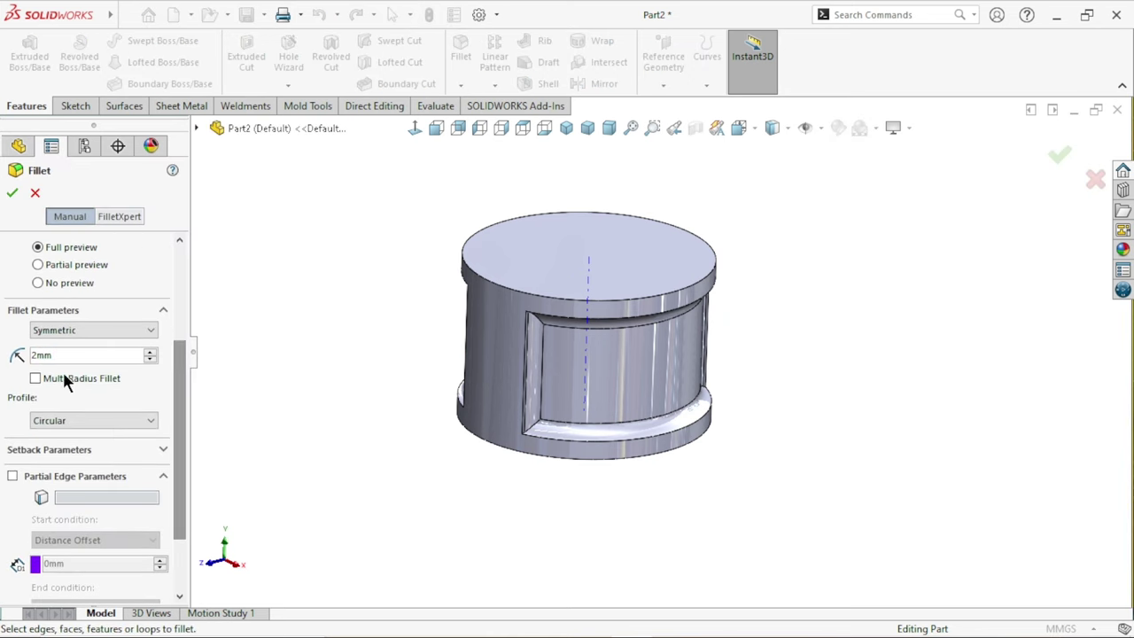
{"action": "scroll", "coordinate": [181, 423], "scroll_direction": "up", "scroll_amount": 1}
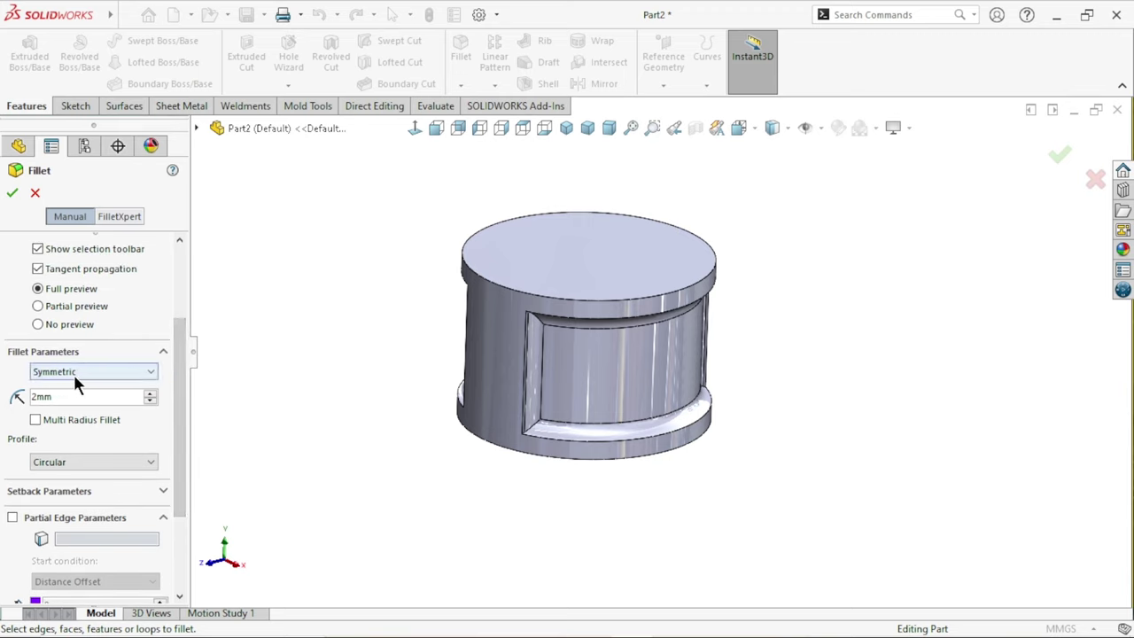
{"action": "left_click", "coordinate": [110, 371]}
{"action": "left_click", "coordinate": [94, 397]}
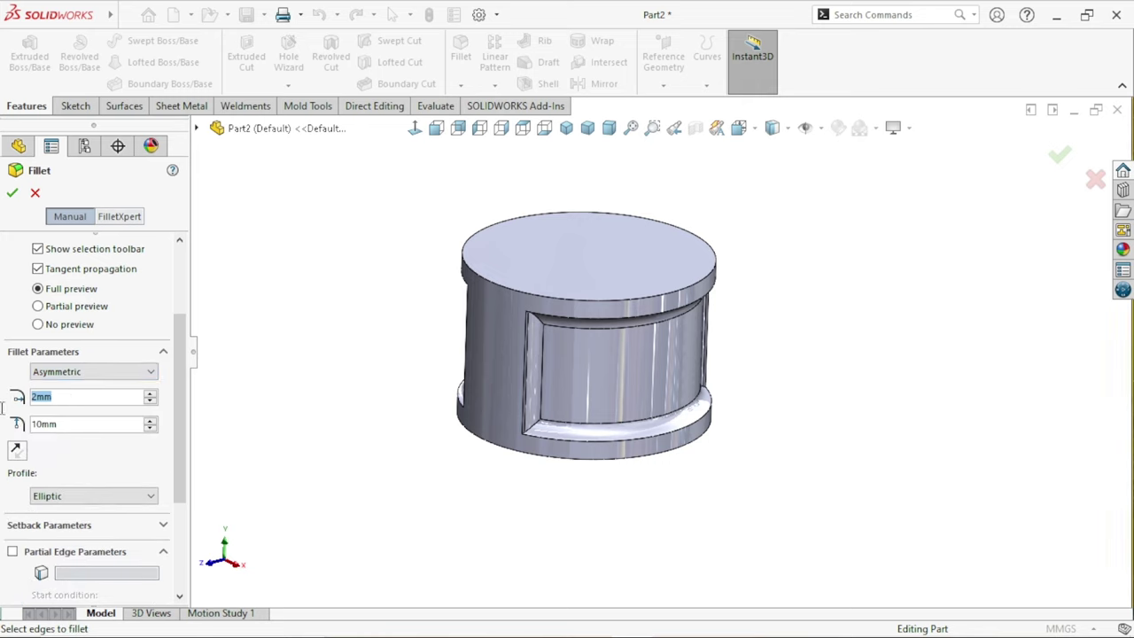
{"action": "key", "text": "Down"}
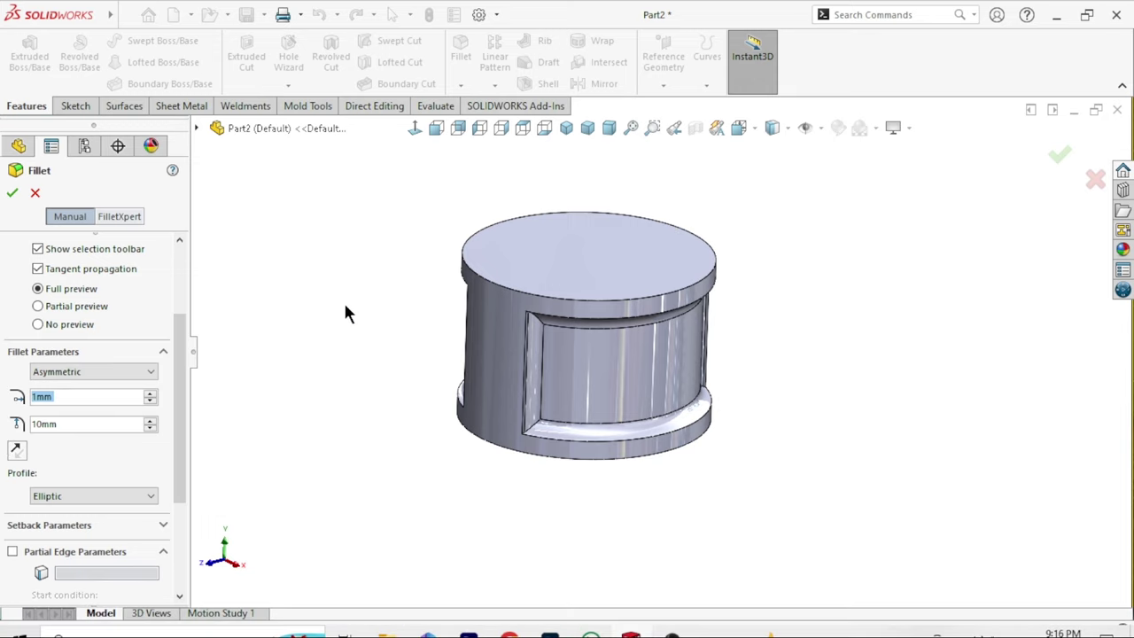
{"action": "left_click_drag", "start_coordinate": [73, 427], "coordinate": [3, 412]}
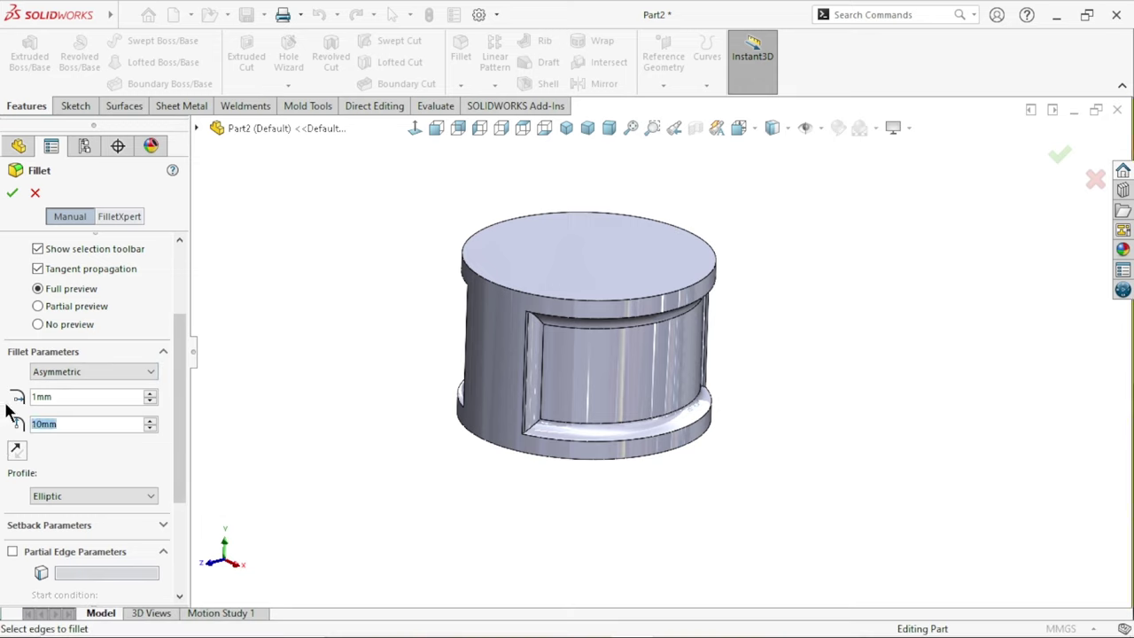
{"action": "type", "text": "1"}
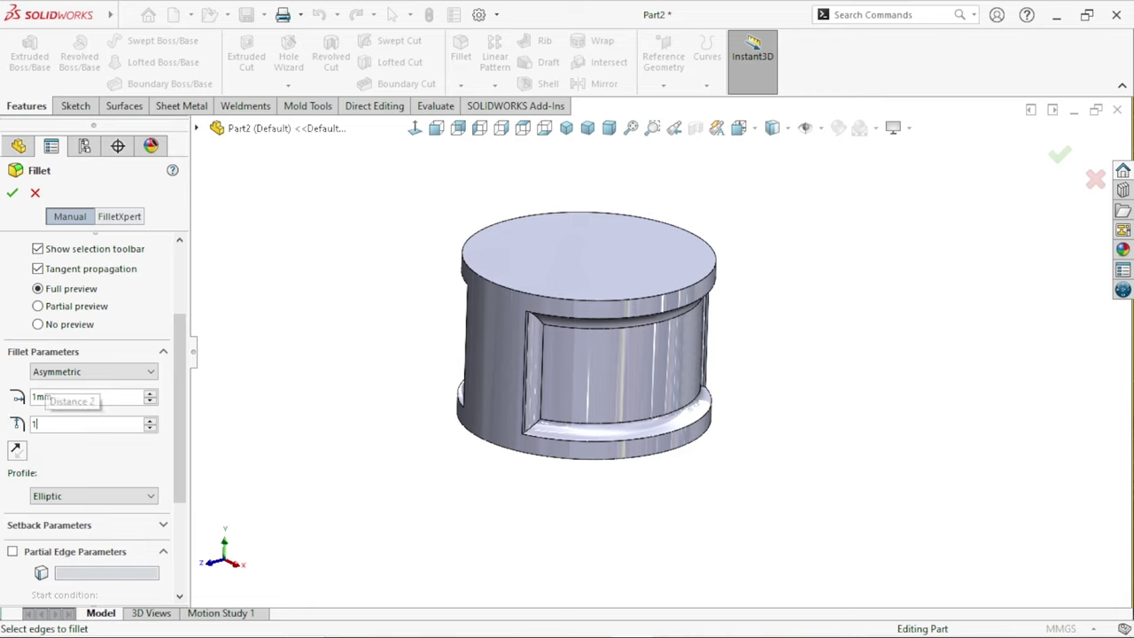
{"action": "type", "text": "6.49"}
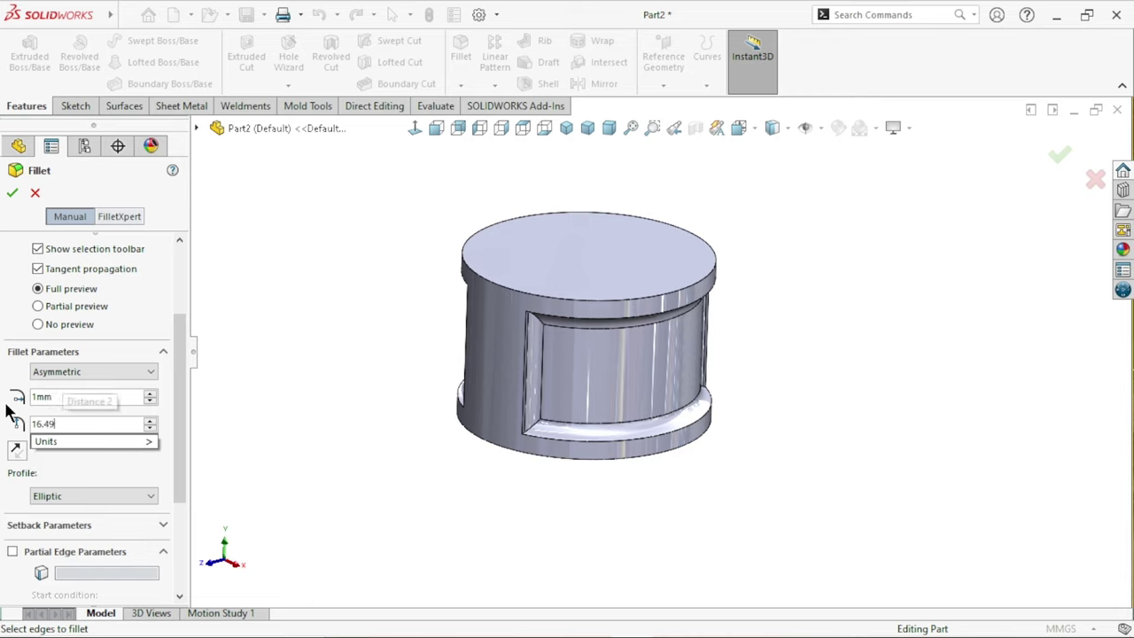
{"action": "type", "text": "9"}
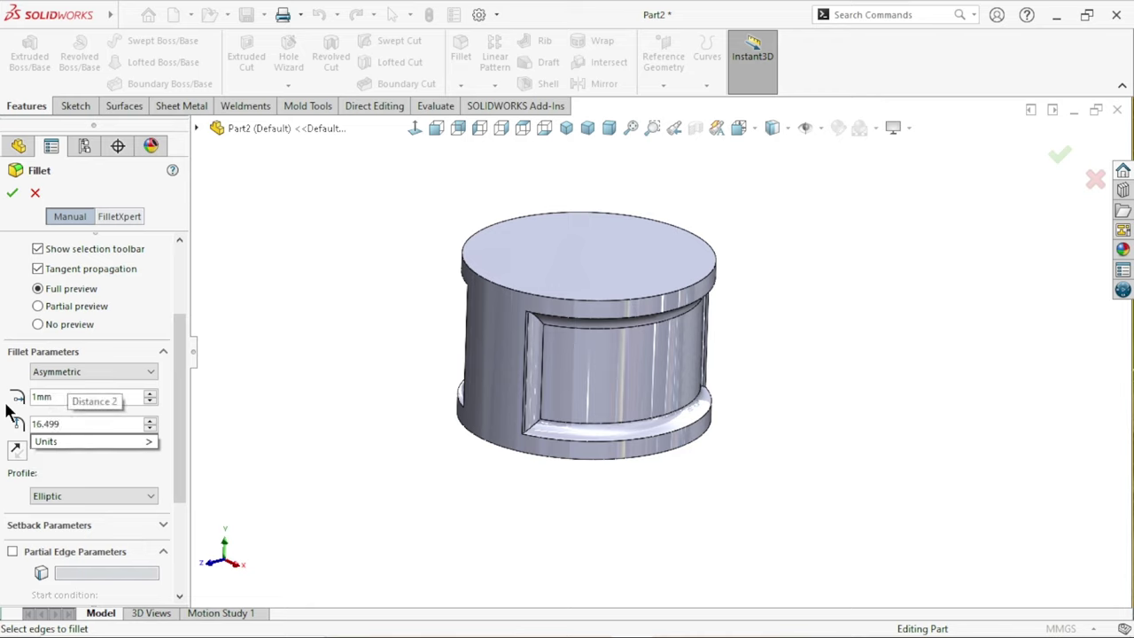
{"action": "key", "text": "Return"}
- Select the ring's top circular edge for the elliptic fillet
{"action": "middle_click_drag", "start_coordinate": [351, 381], "coordinate": [350, 349]}
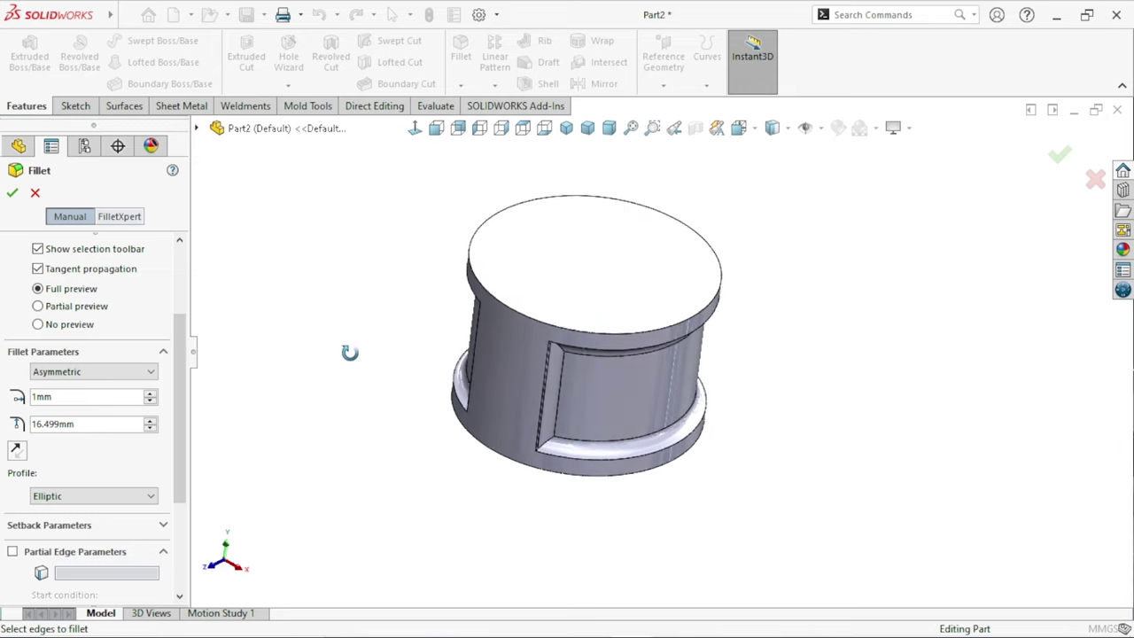
{"action": "left_click", "coordinate": [532, 323]}
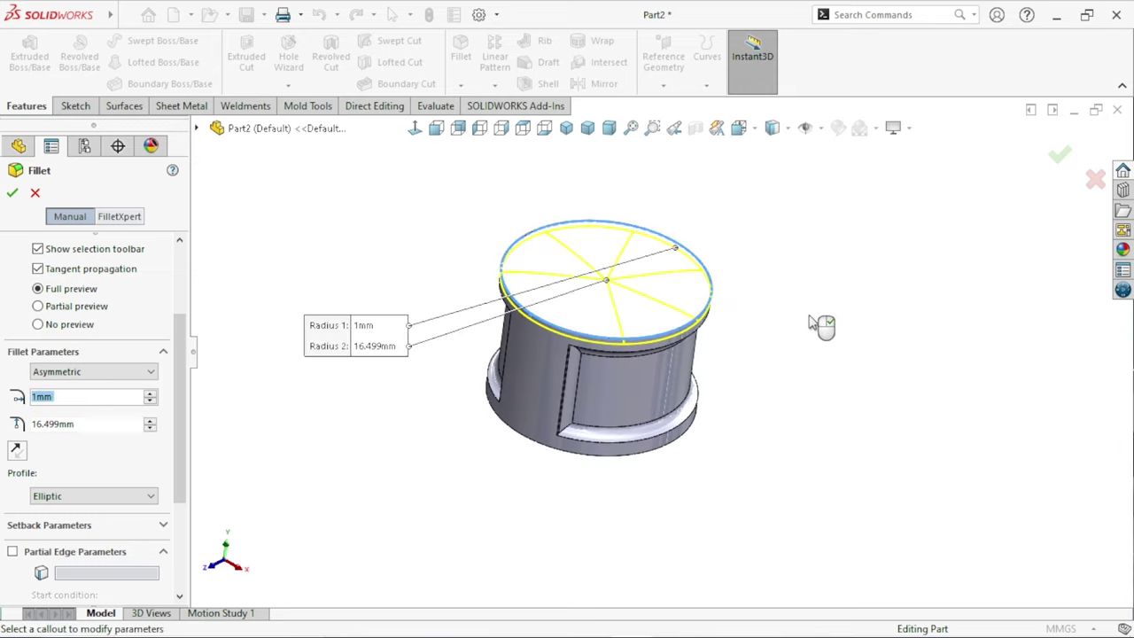
{"action": "scroll", "coordinate": [705, 298], "scroll_direction": "down", "scroll_amount": 2}
{"action": "scroll", "coordinate": [705, 297], "scroll_direction": "down", "scroll_amount": 3}
{"action": "scroll", "coordinate": [579, 335], "scroll_direction": "up", "scroll_amount": 3}
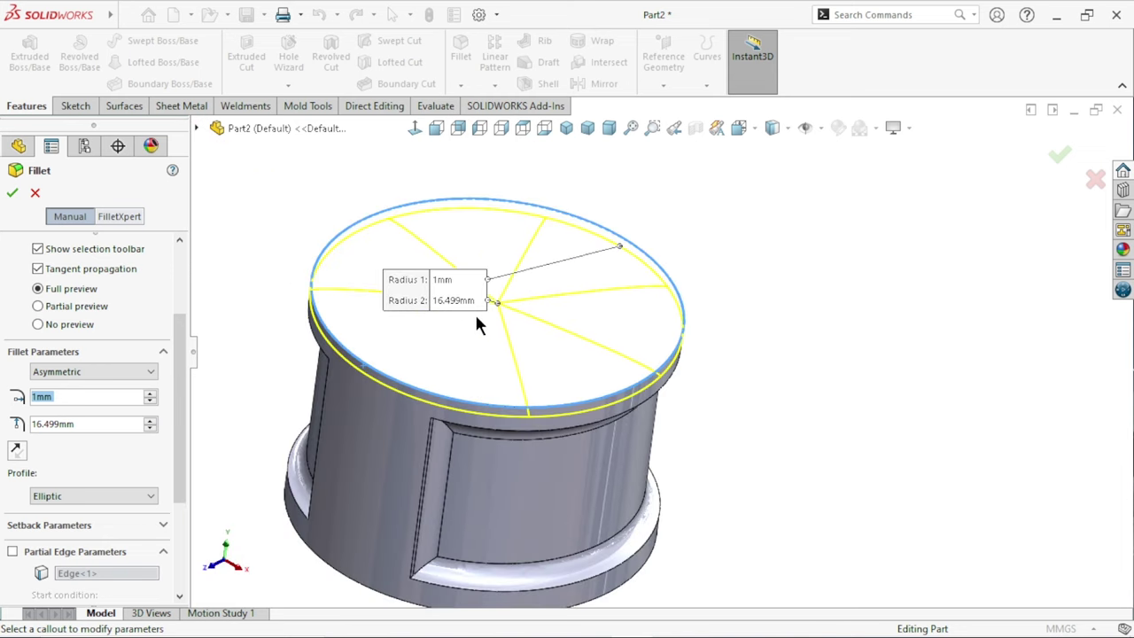
{"action": "scroll", "coordinate": [475, 312], "scroll_direction": "down", "scroll_amount": 1}
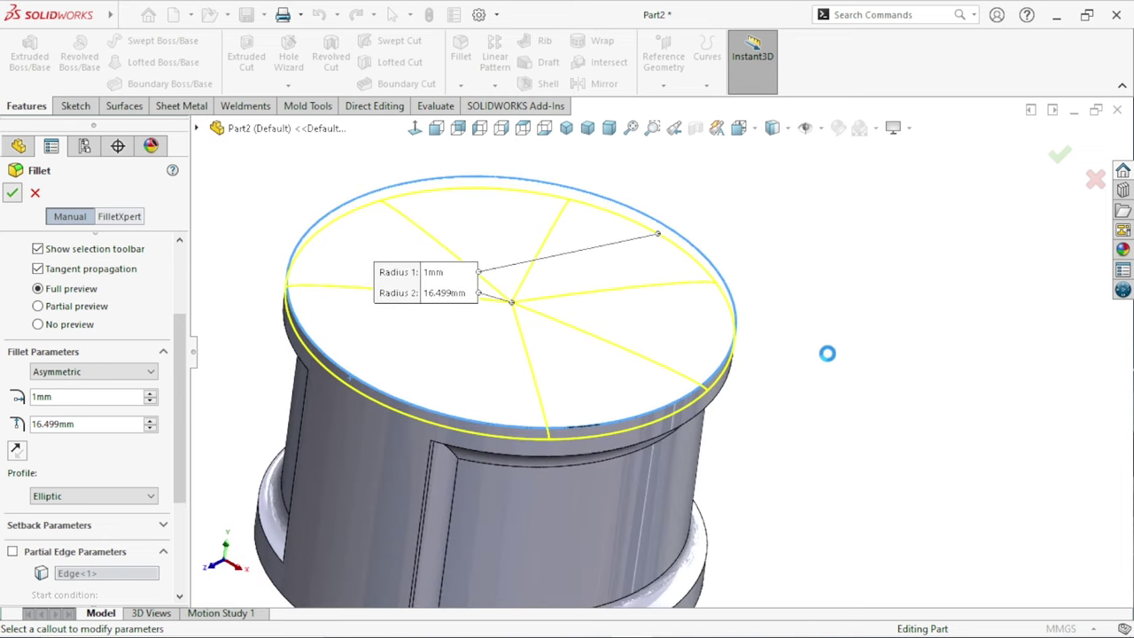
- Orbit until the open bottom end faces you and select the bottom face
{"action": "scroll", "coordinate": [709, 407], "scroll_direction": "up", "scroll_amount": 3}
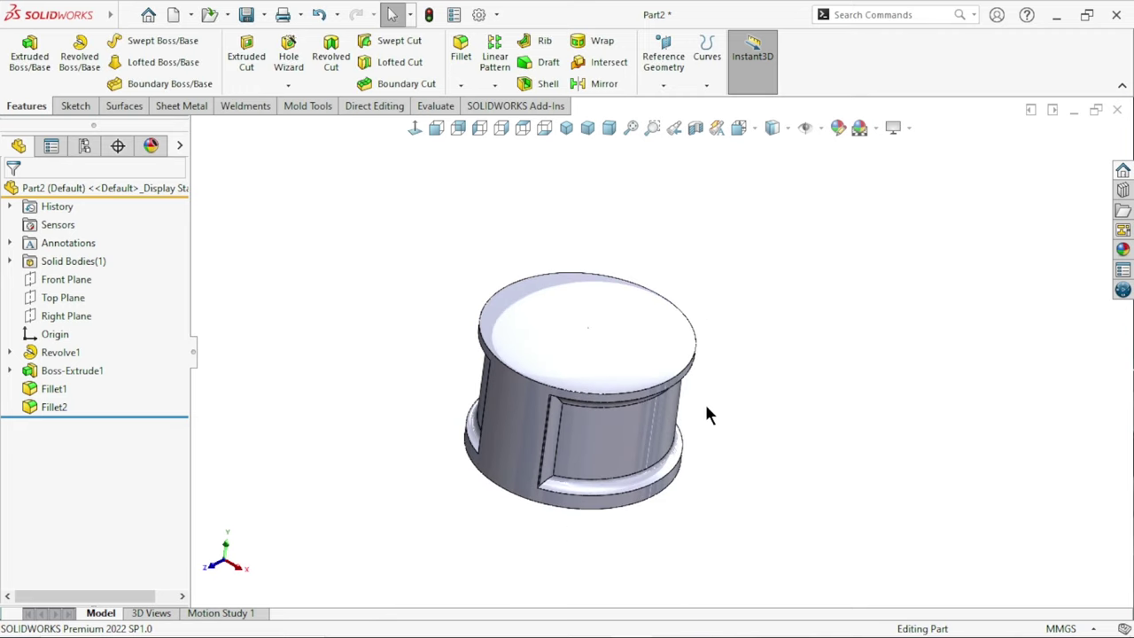
{"action": "mouse_move", "coordinate": [705, 414]}
{"action": "middle_mouse_down"}
{"action": "mouse_move", "coordinate": [740, 312]}
{"action": "mouse_move", "coordinate": [431, 312]}
{"action": "middle_mouse_up"}
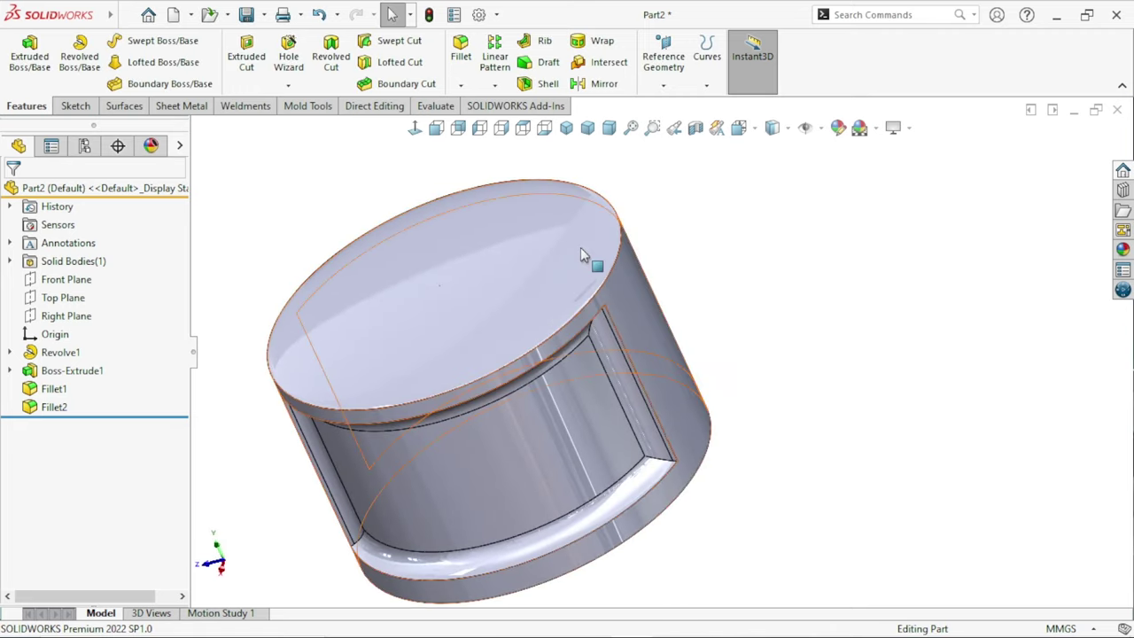
{"action": "mouse_move", "coordinate": [580, 247]}
{"action": "middle_mouse_down"}
{"action": "mouse_move", "coordinate": [738, 374]}
{"action": "mouse_move", "coordinate": [771, 316]}
{"action": "mouse_move", "coordinate": [760, 317]}
{"action": "middle_mouse_up"}
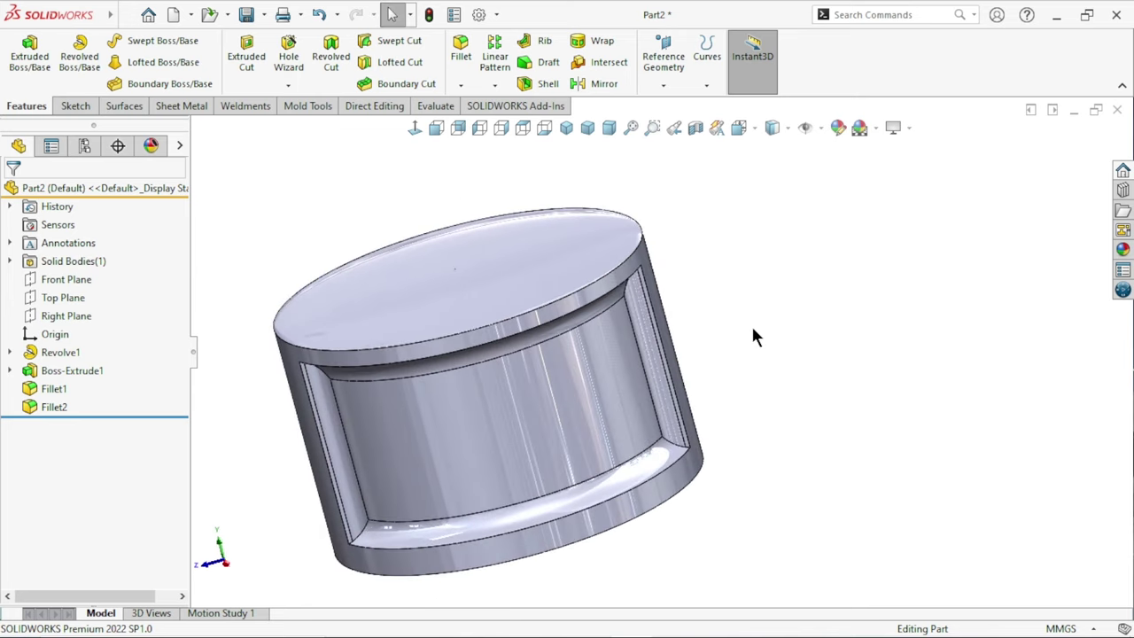
{"action": "mouse_move", "coordinate": [707, 358]}
{"action": "middle_mouse_down"}
{"action": "mouse_move", "coordinate": [623, 356]}
{"action": "mouse_move", "coordinate": [632, 421]}
{"action": "middle_mouse_up"}
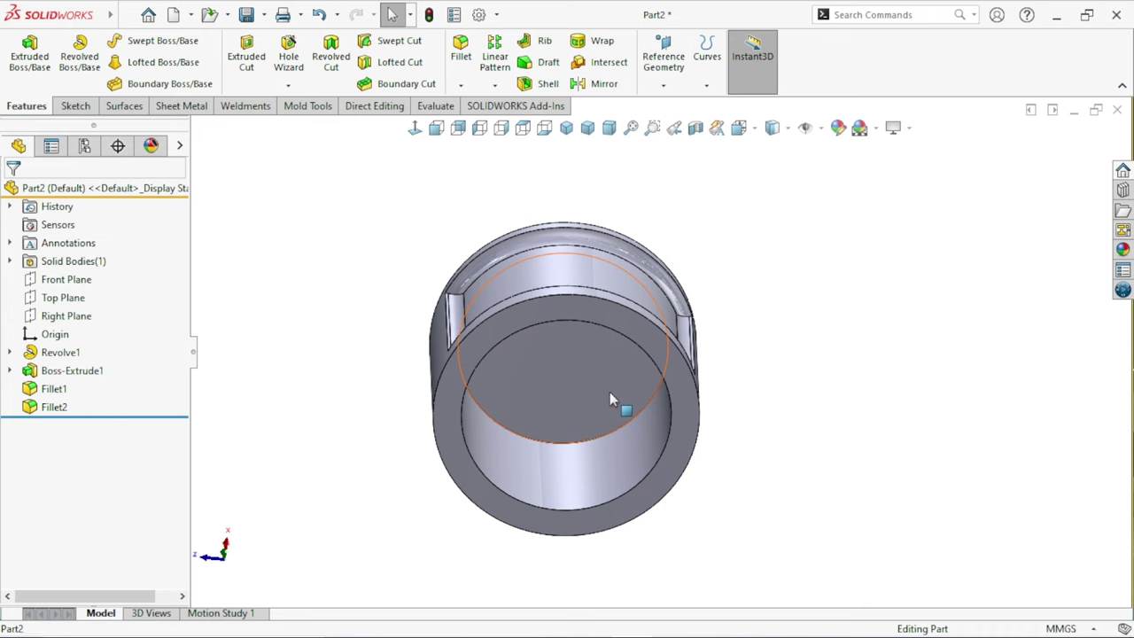
{"action": "left_click", "coordinate": [610, 392]}
- Start a sketch on the bottom face and draw two circles centred on the origin
{"action": "left_click", "coordinate": [652, 357]}
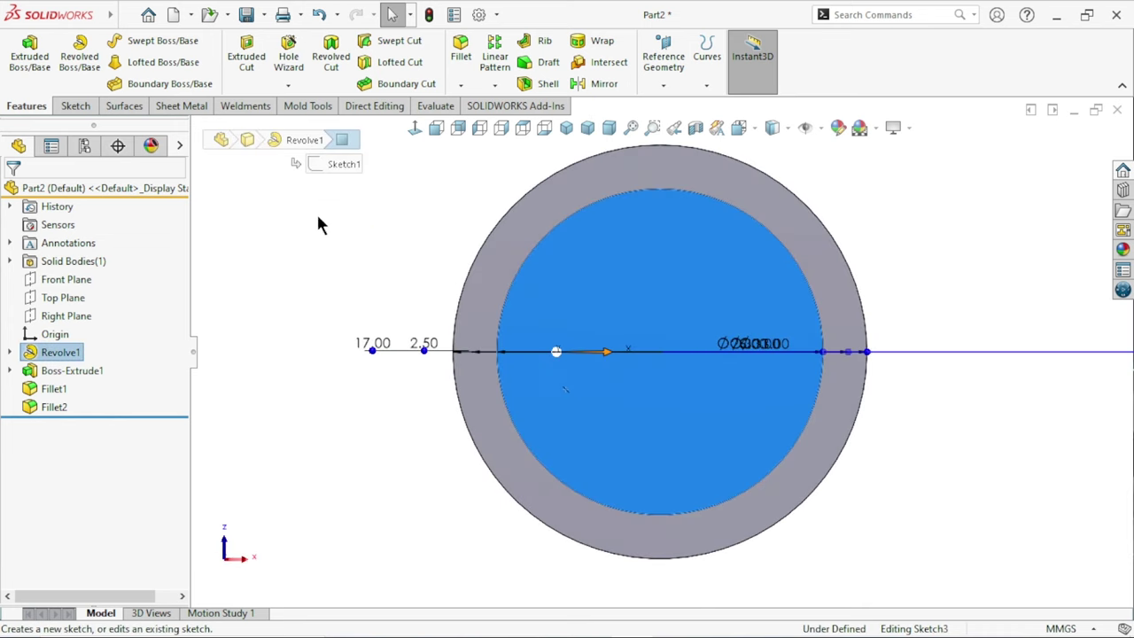
{"action": "left_click", "coordinate": [142, 41]}
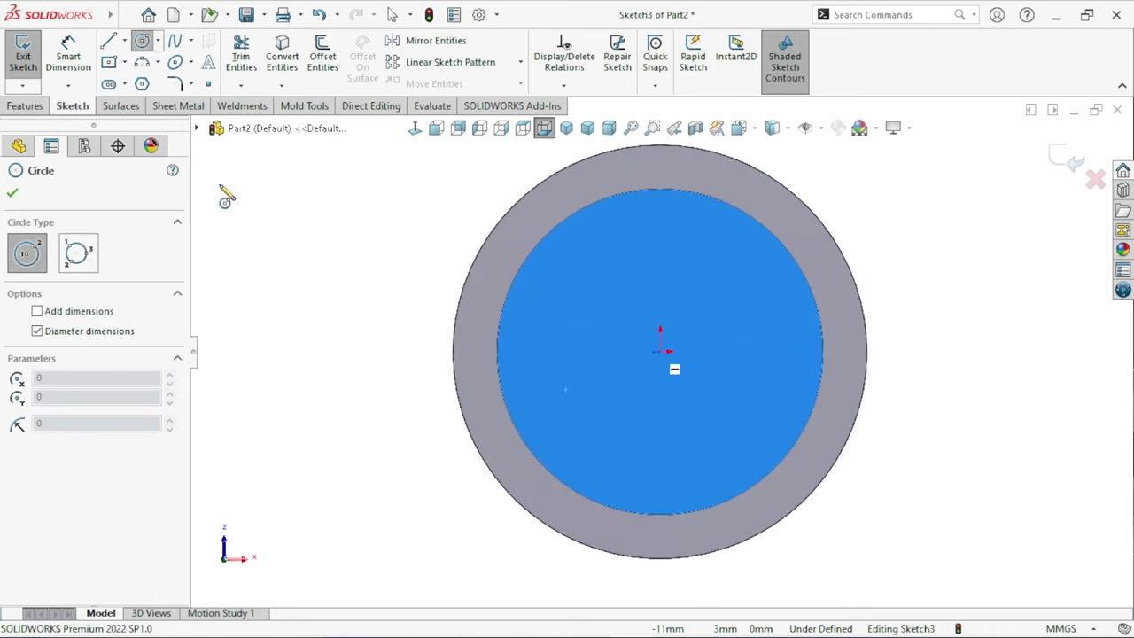
{"action": "left_click", "coordinate": [660, 351]}
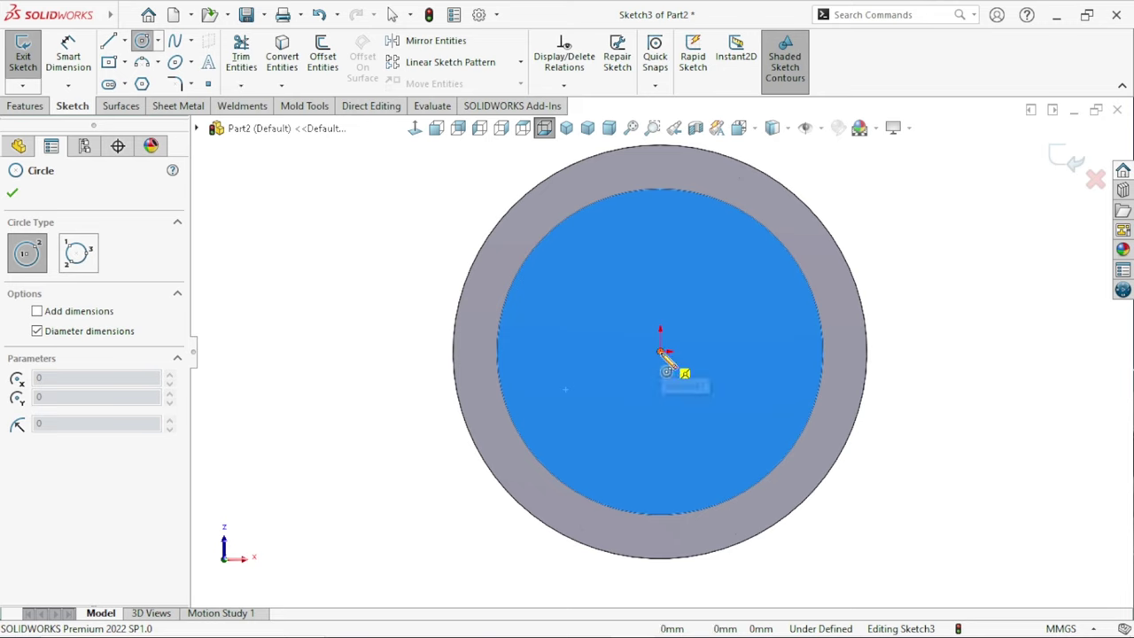
{"action": "left_click", "coordinate": [720, 286]}
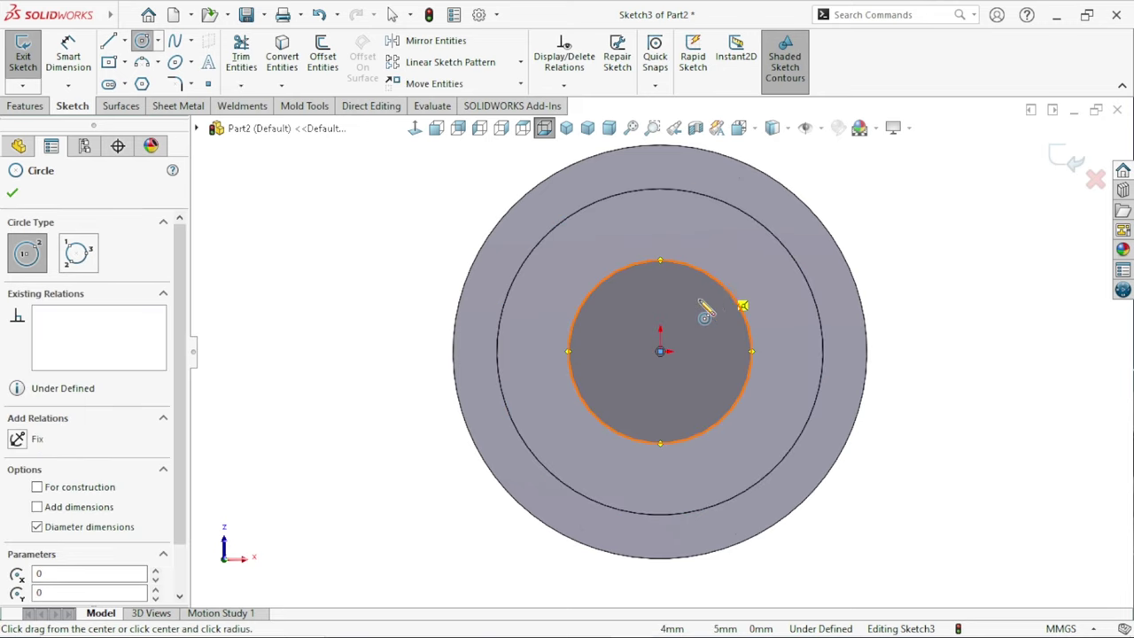
{"action": "left_click", "coordinate": [660, 351]}
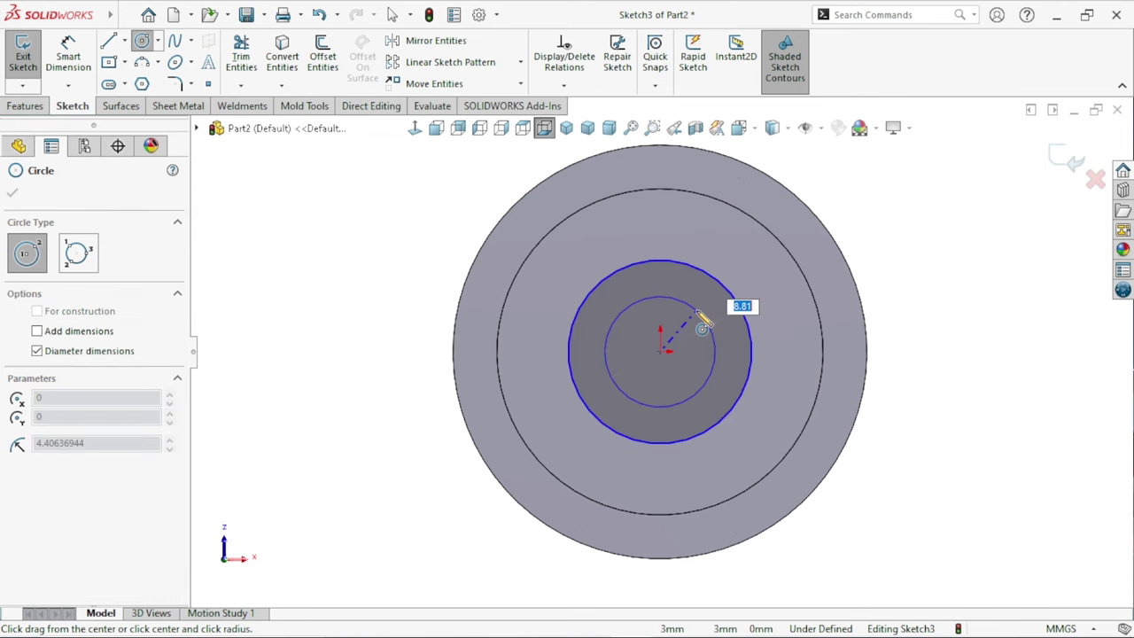
{"action": "left_click", "coordinate": [705, 320]}
- Dimension the two concentric circles to ⌀10 and ⌀6.5
{"action": "left_click", "coordinate": [68, 56]}
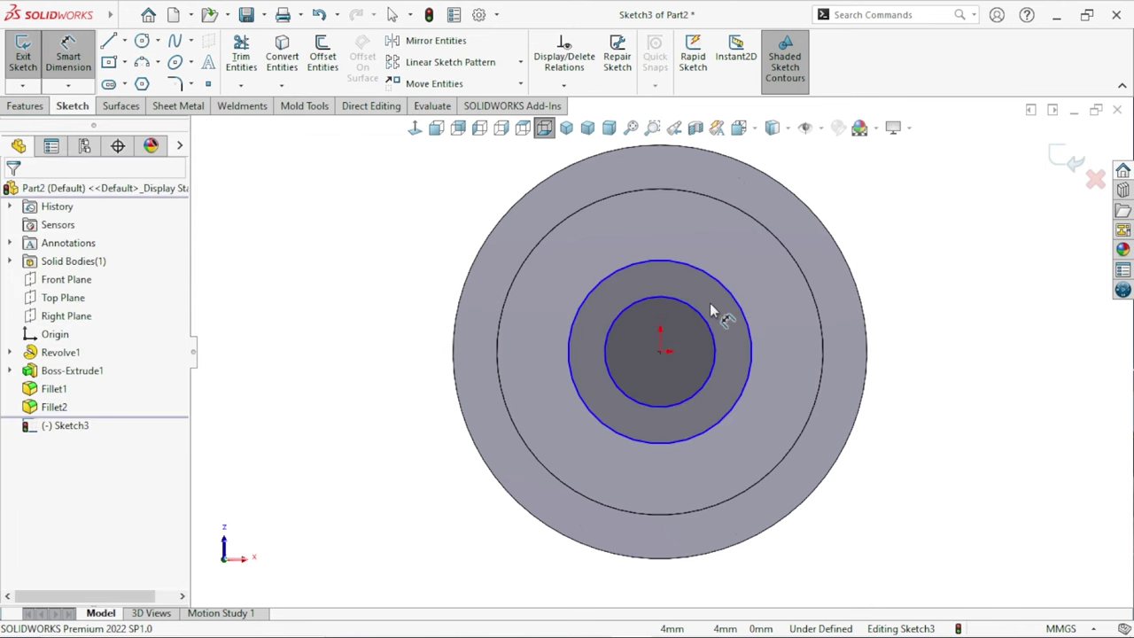
{"action": "left_click", "coordinate": [753, 365]}
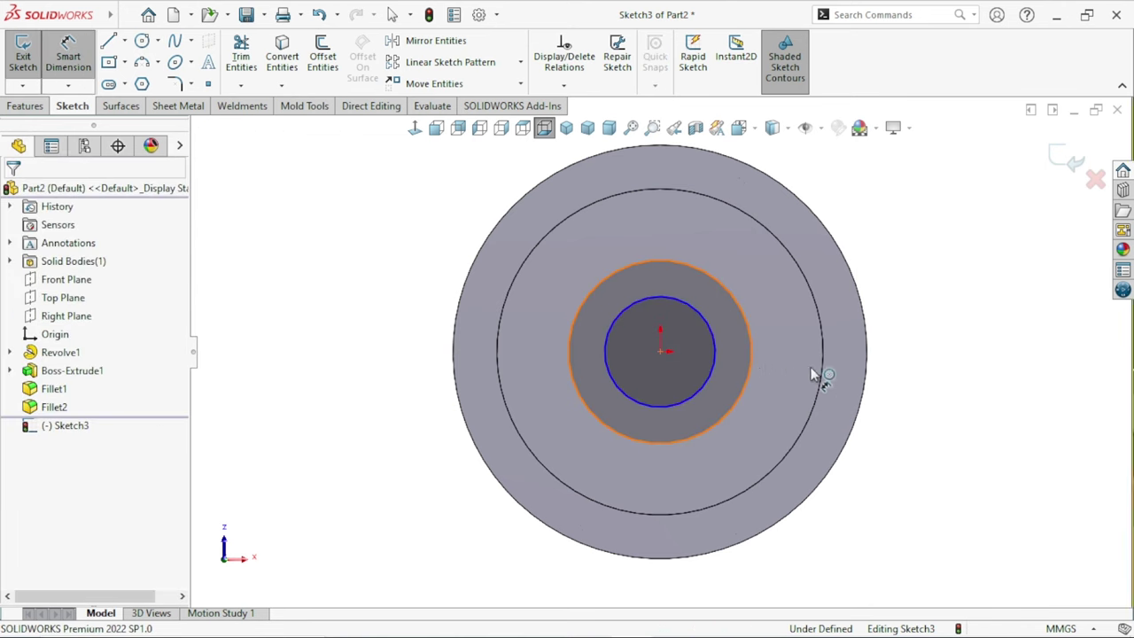
{"action": "left_click", "coordinate": [903, 372]}
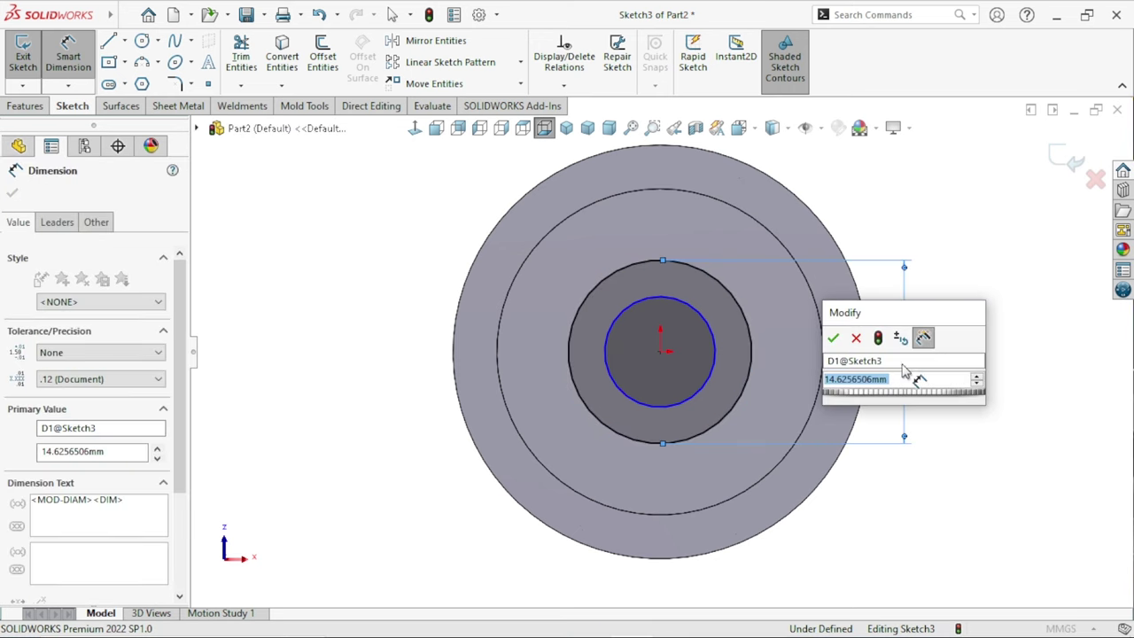
{"action": "type", "text": "15"}
{"action": "key", "text": "Return"}
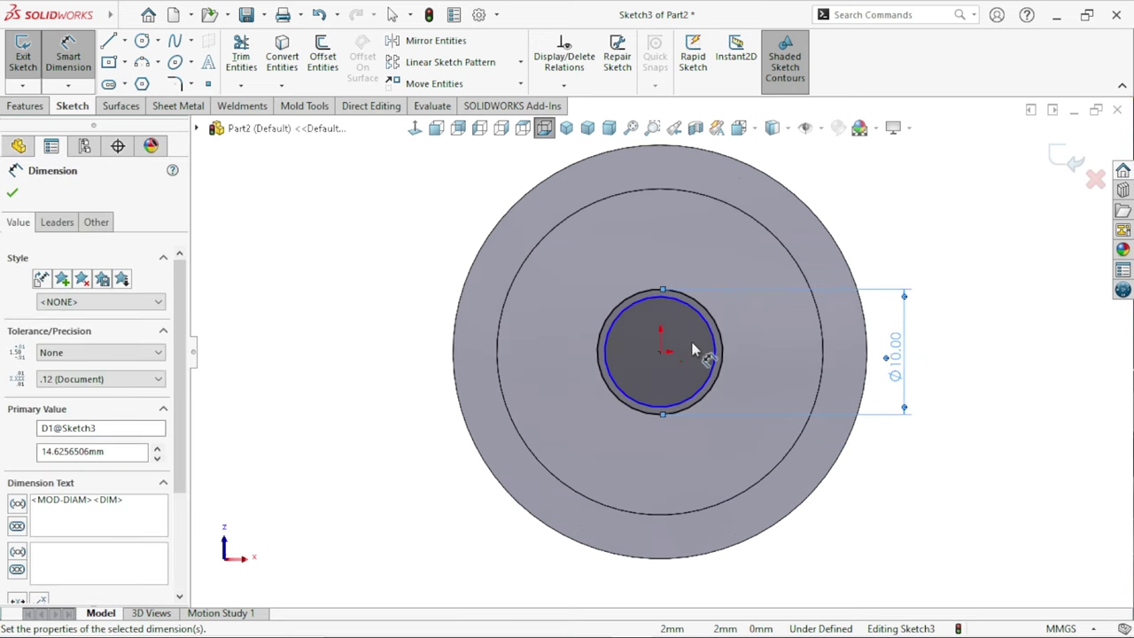
{"action": "left_click", "coordinate": [717, 355]}
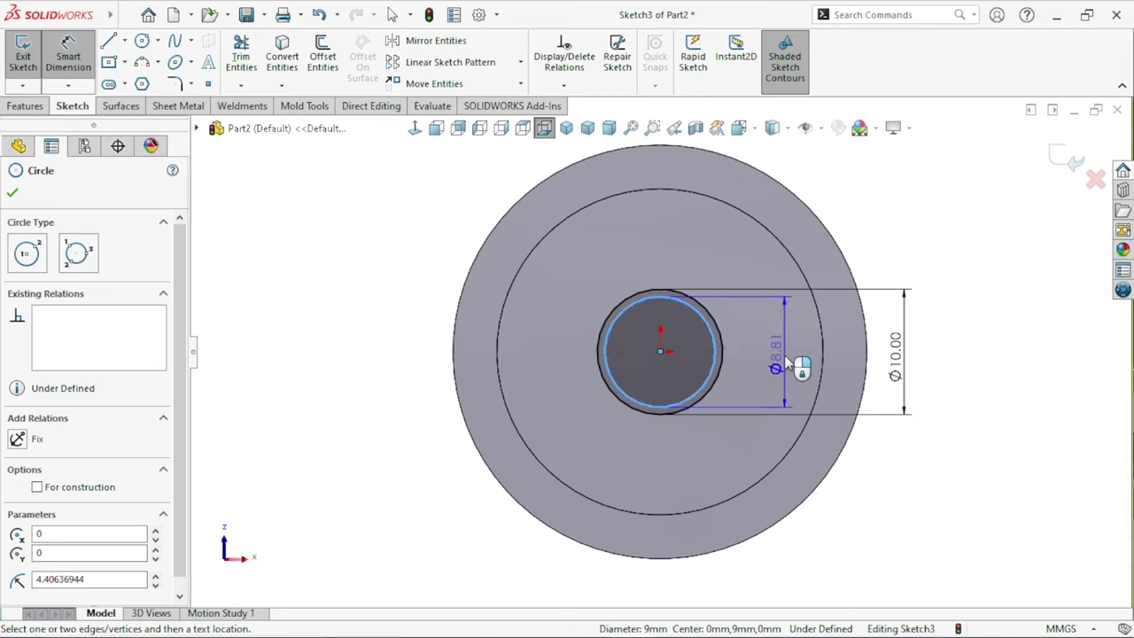
{"action": "left_click", "coordinate": [780, 354]}
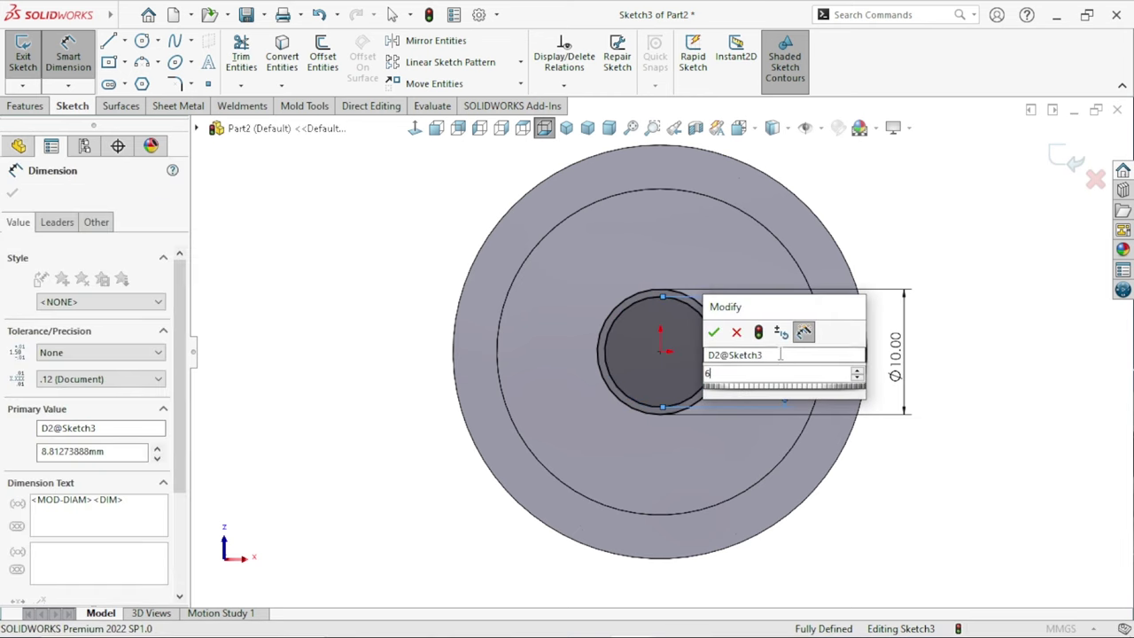
{"action": "type", "text": "6.5"}
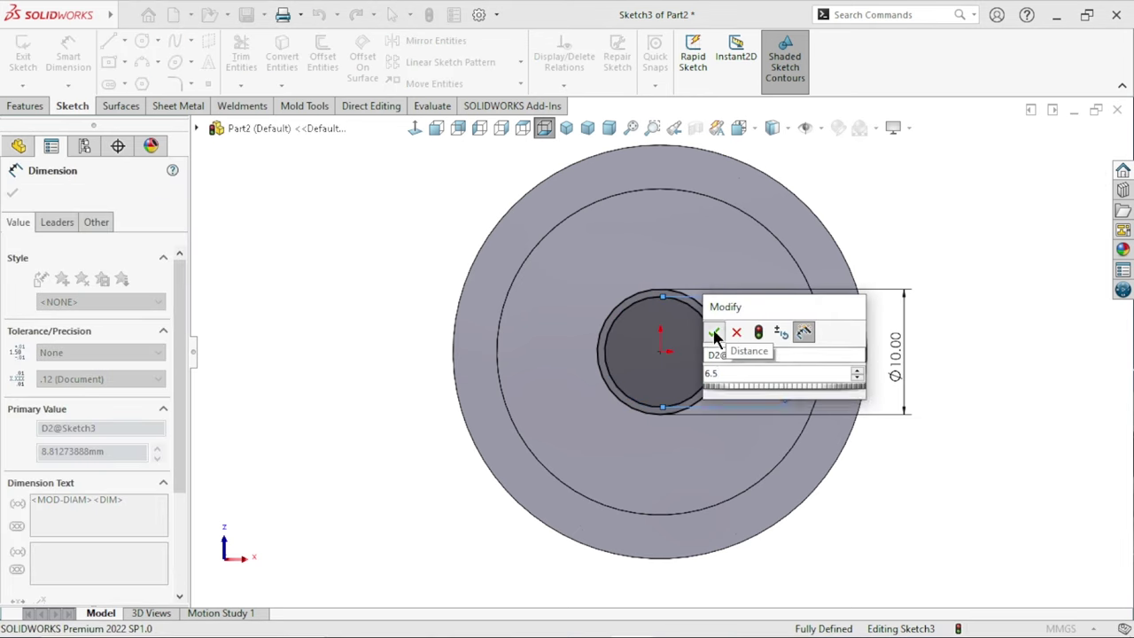
{"action": "left_click", "coordinate": [713, 331]}
{"action": "left_click", "coordinate": [346, 366]}
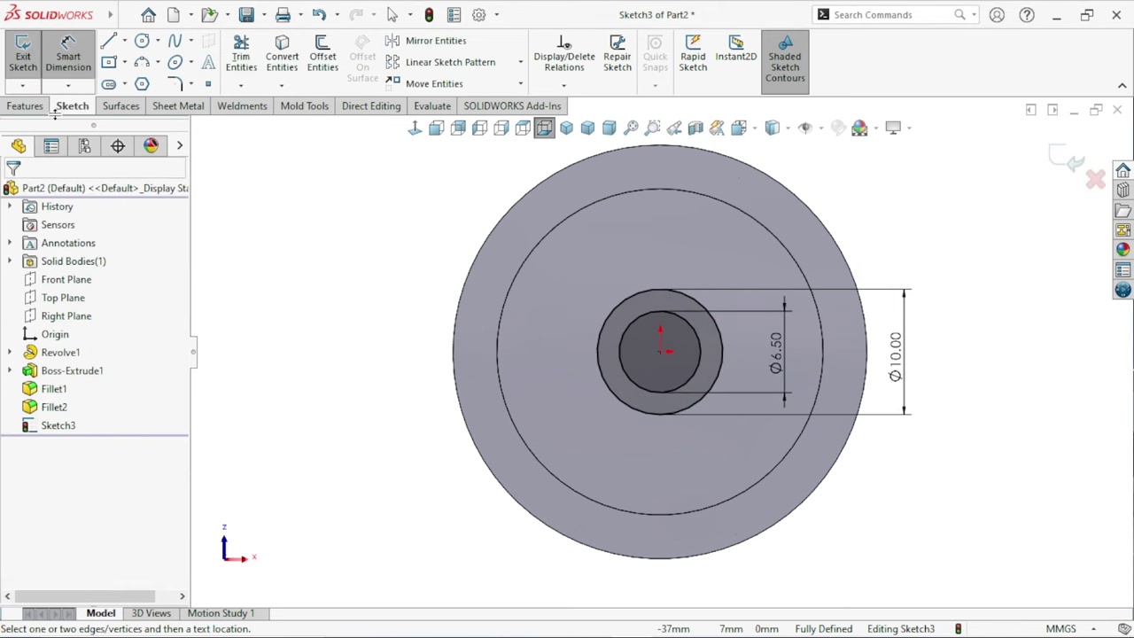
{"action": "left_click", "coordinate": [40, 102]}
- Extrude the ring between the ⌀10 and ⌀6.5 circles Blind 16mm as Boss-Extrude2
{"action": "left_click", "coordinate": [45, 54]}
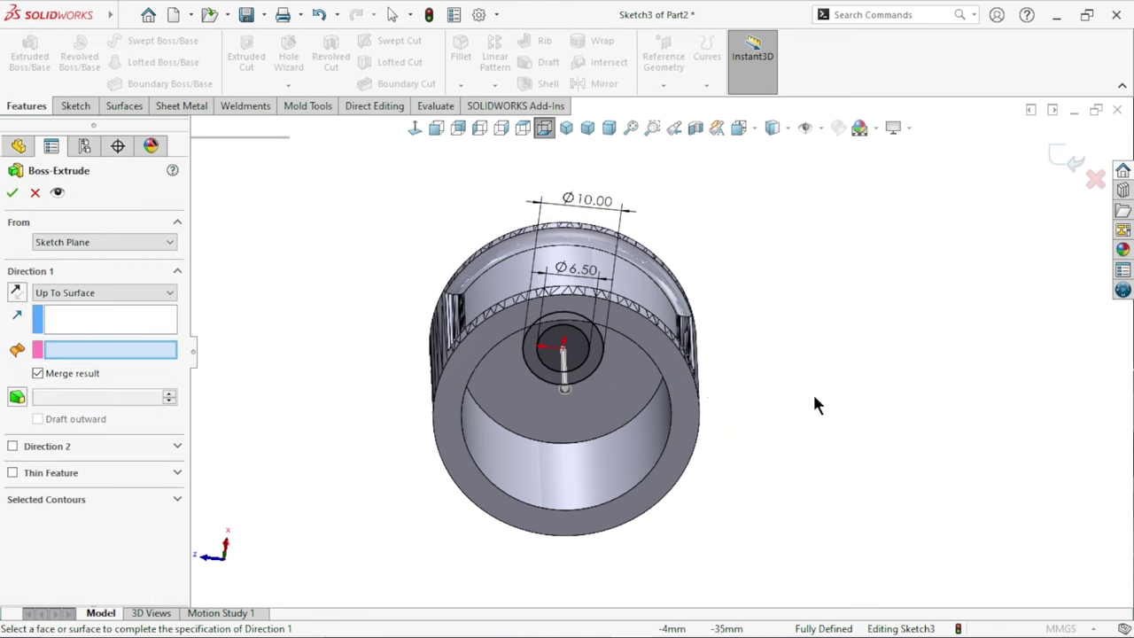
{"action": "mouse_move", "coordinate": [815, 392]}
{"action": "middle_mouse_down"}
{"action": "mouse_move", "coordinate": [721, 392]}
{"action": "mouse_move", "coordinate": [761, 328]}
{"action": "middle_mouse_up"}
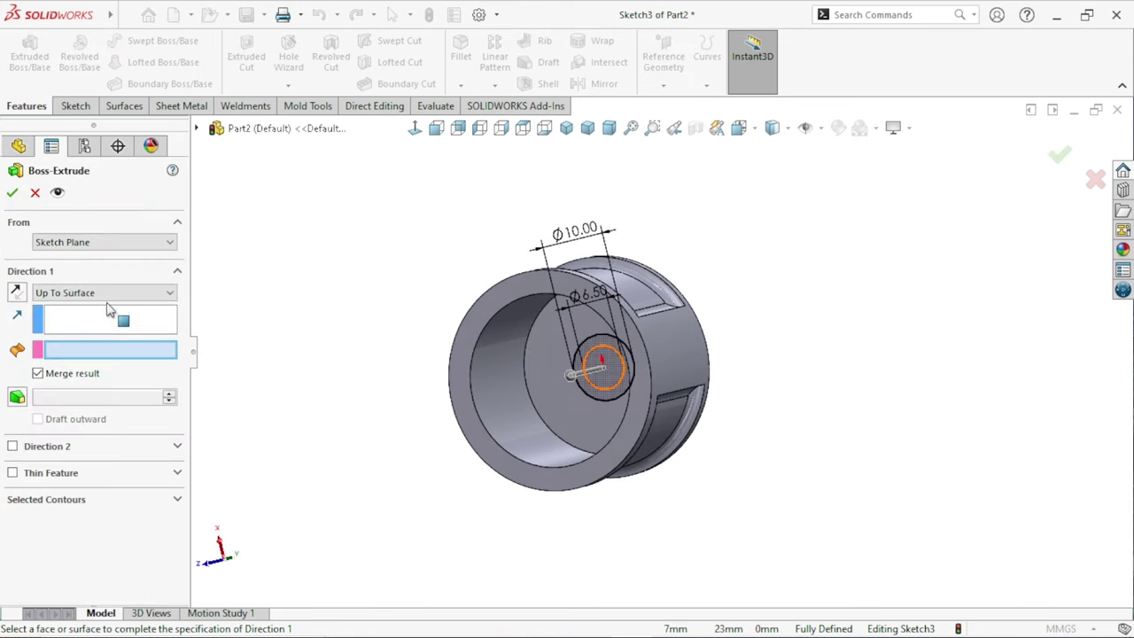
{"action": "left_click", "coordinate": [54, 292]}
{"action": "left_click", "coordinate": [59, 304]}
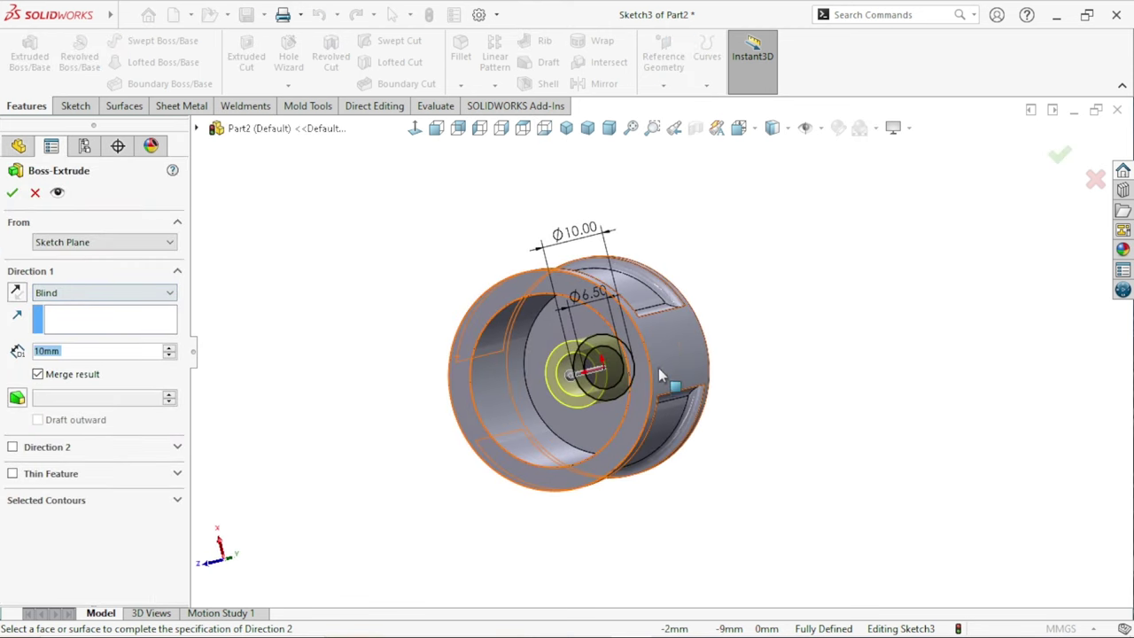
{"action": "left_click", "coordinate": [104, 351]}
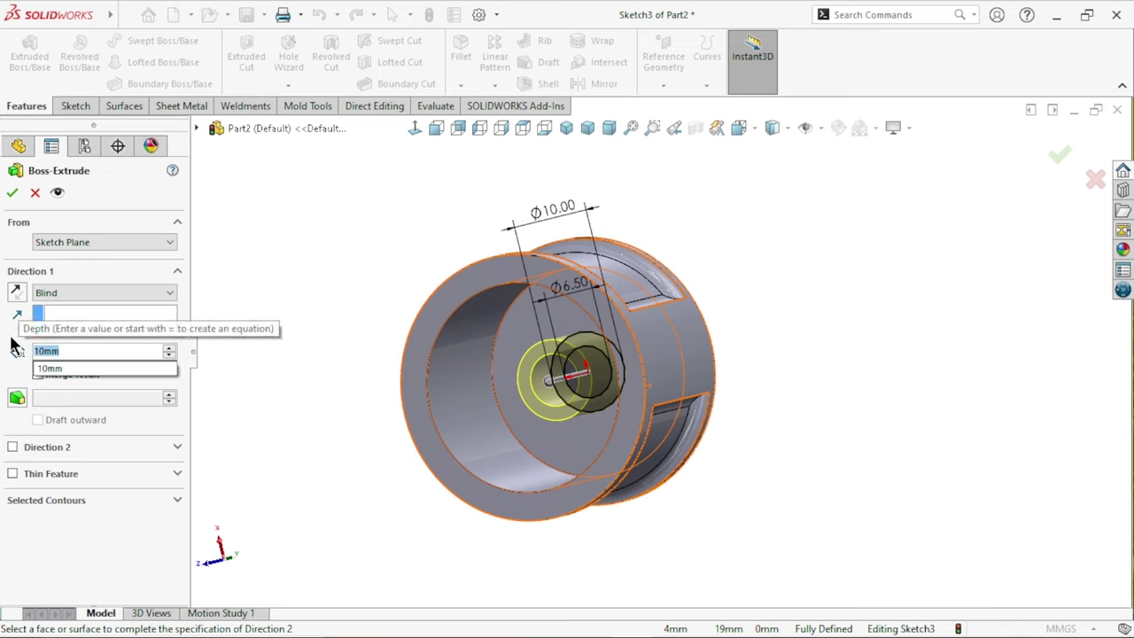
{"action": "type", "text": "16"}
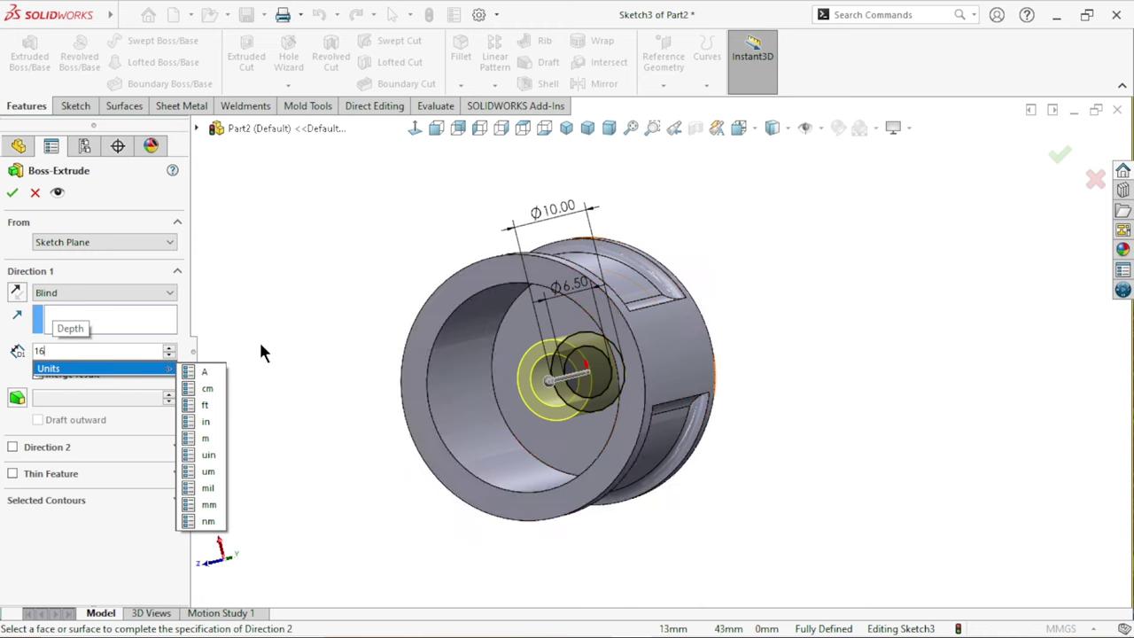
{"action": "key", "text": "Return"}
{"action": "left_click", "coordinate": [12, 192]}
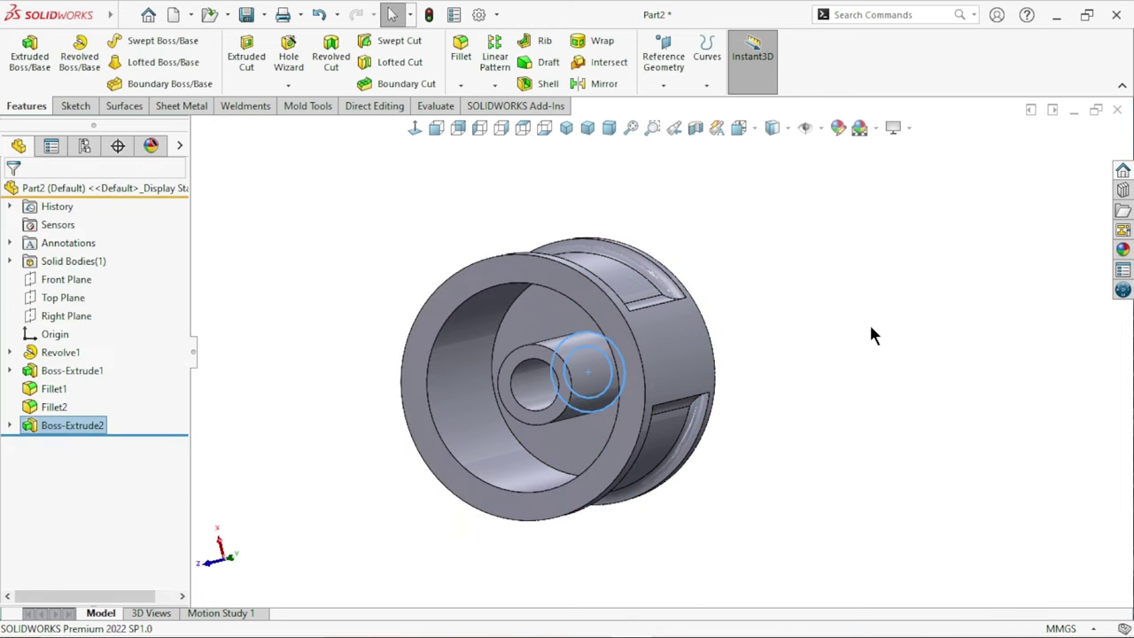
- Orbit to a tilted top view and choose Plane from Reference Geometry
{"action": "mouse_move", "coordinate": [871, 331]}
{"action": "middle_mouse_down"}
{"action": "mouse_move", "coordinate": [774, 382]}
{"action": "mouse_move", "coordinate": [777, 408]}
{"action": "mouse_move", "coordinate": [535, 400]}
{"action": "mouse_move", "coordinate": [777, 311]}
{"action": "middle_mouse_up"}
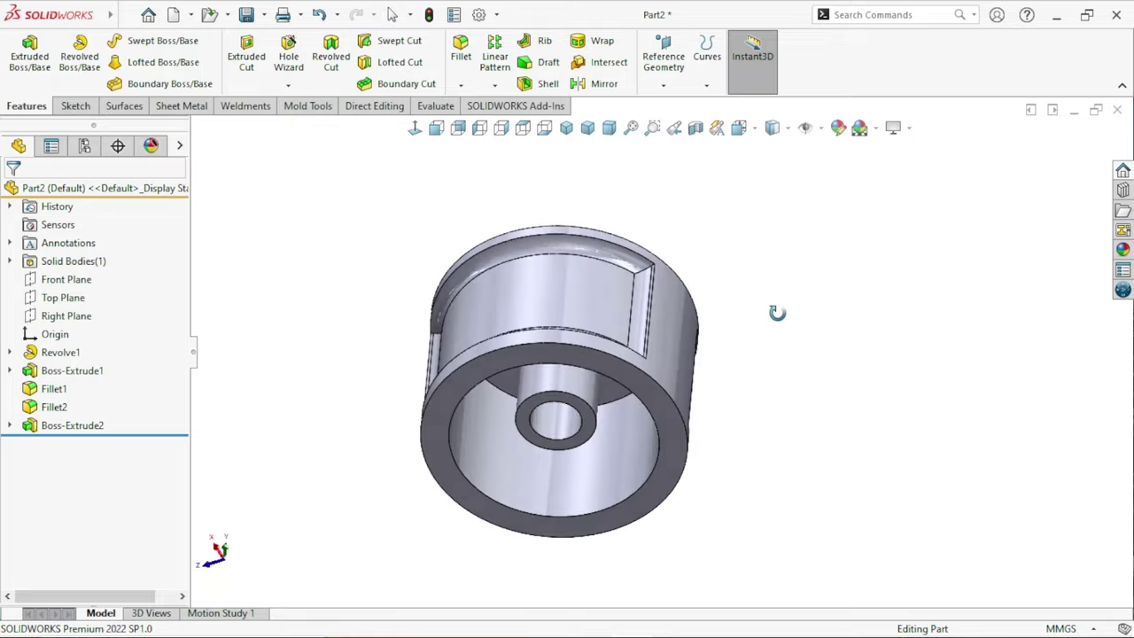
{"action": "scroll", "coordinate": [735, 327], "scroll_direction": "up", "scroll_amount": 3}
{"action": "scroll", "coordinate": [730, 323], "scroll_direction": "down", "scroll_amount": 3}
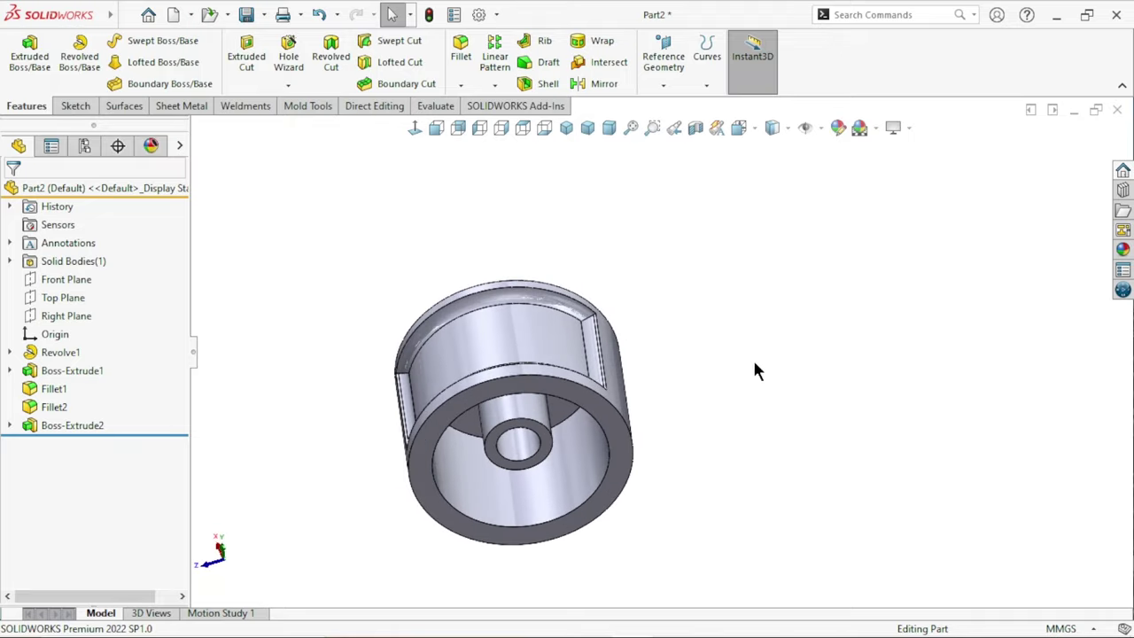
{"action": "middle_click_drag", "start_coordinate": [754, 369], "coordinate": [632, 430]}
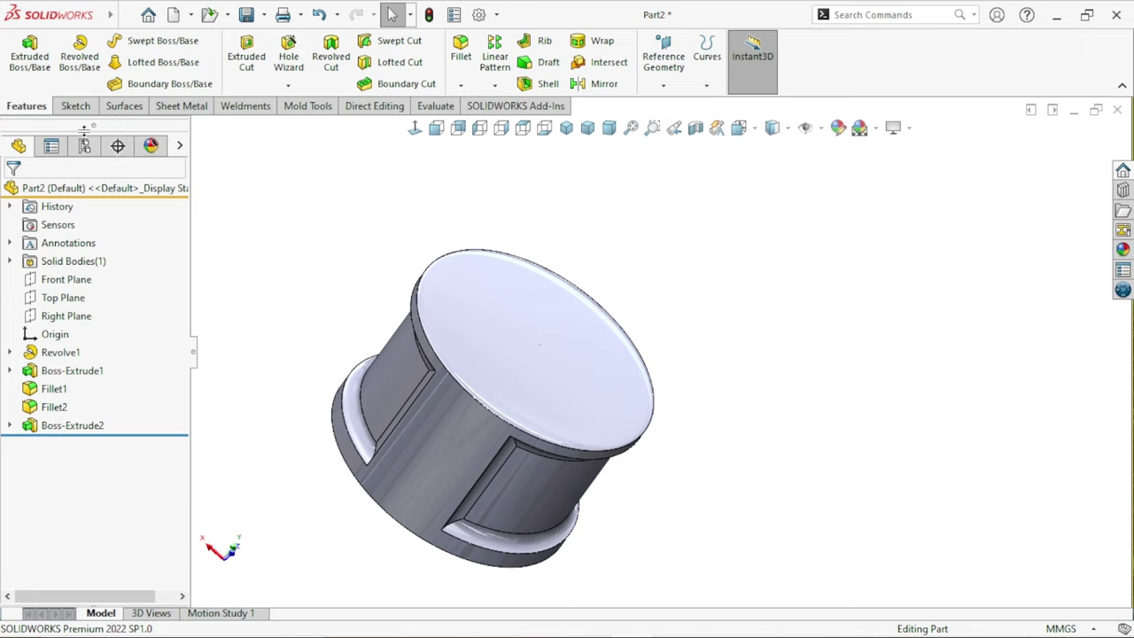
{"action": "left_click", "coordinate": [662, 88]}
{"action": "left_click", "coordinate": [677, 105]}
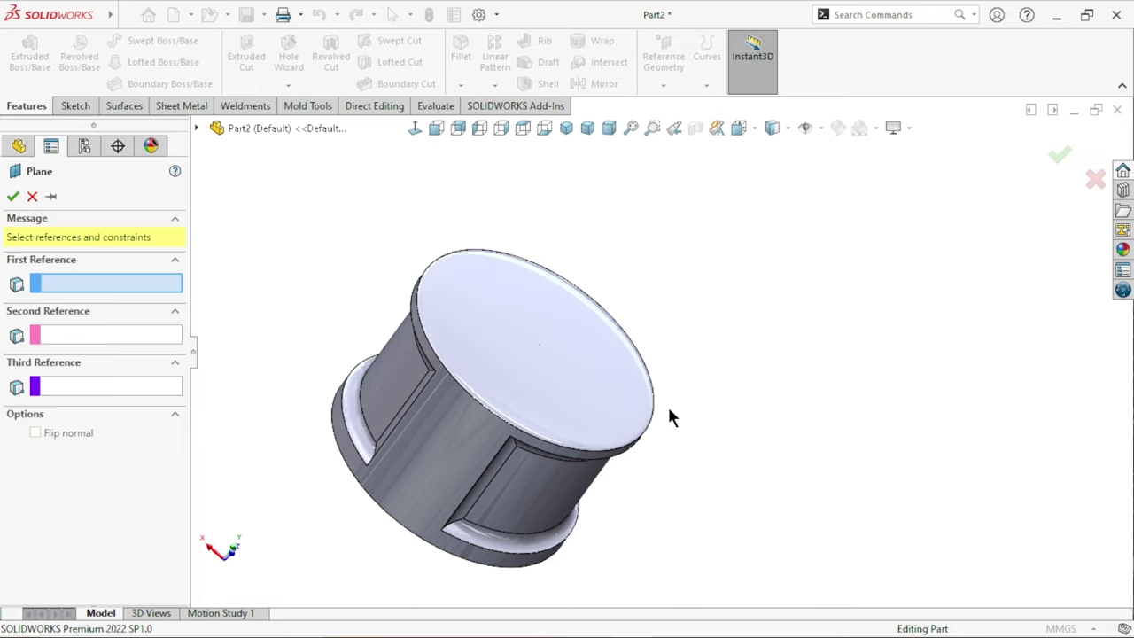
- Select the part's top face as the new plane's first reference
{"action": "mouse_move", "coordinate": [667, 413]}
{"action": "middle_mouse_down"}
{"action": "mouse_move", "coordinate": [767, 431]}
{"action": "mouse_move", "coordinate": [706, 360]}
{"action": "middle_mouse_up"}
{"action": "scroll", "coordinate": [455, 320], "scroll_direction": "down", "scroll_amount": 2}
{"action": "scroll", "coordinate": [498, 346], "scroll_direction": "down", "scroll_amount": 3}
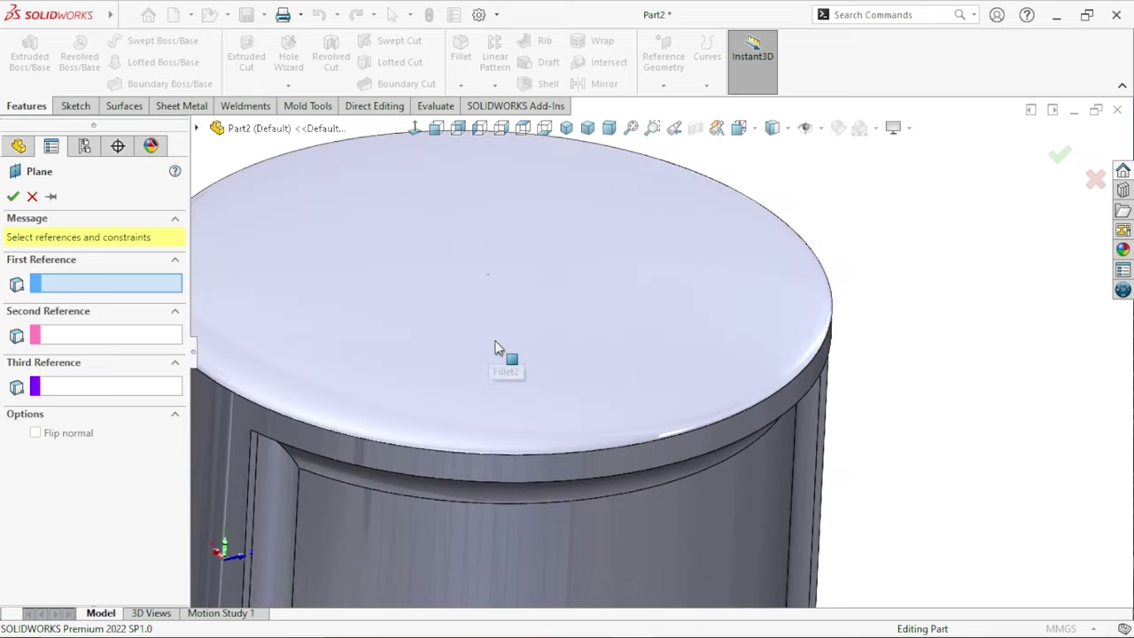
{"action": "scroll", "coordinate": [516, 254], "scroll_direction": "down", "scroll_amount": 3}
{"action": "scroll", "coordinate": [527, 338], "scroll_direction": "down", "scroll_amount": 3}
{"action": "scroll", "coordinate": [529, 339], "scroll_direction": "down", "scroll_amount": 2}
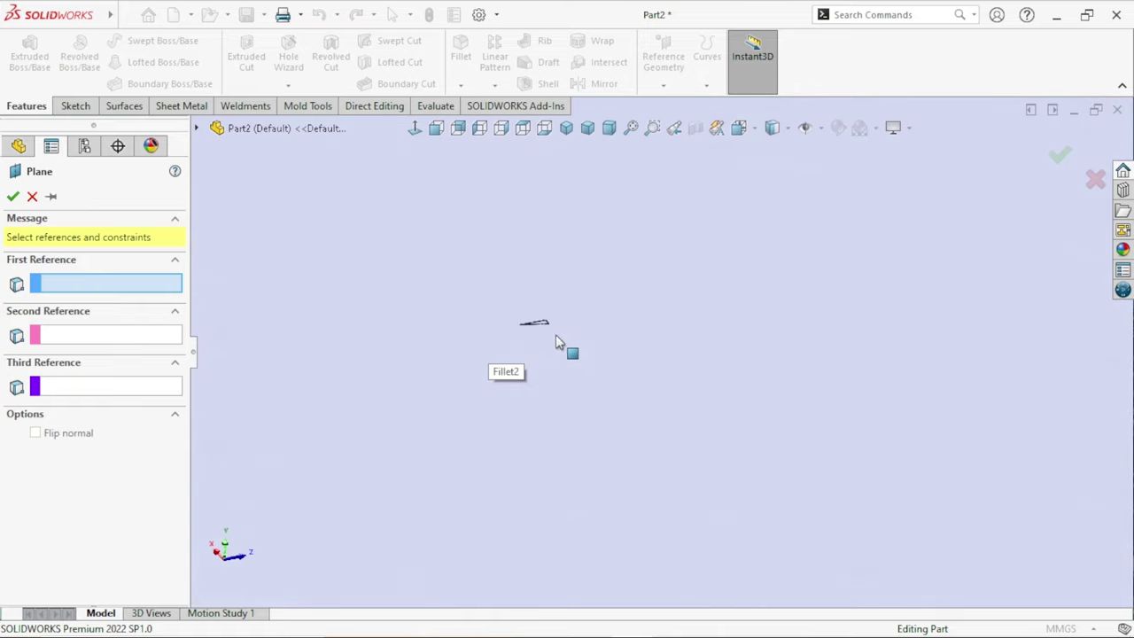
{"action": "scroll", "coordinate": [558, 341], "scroll_direction": "down", "scroll_amount": 1}
{"action": "scroll", "coordinate": [569, 322], "scroll_direction": "down", "scroll_amount": 2}
{"action": "scroll", "coordinate": [620, 319], "scroll_direction": "down", "scroll_amount": 1}
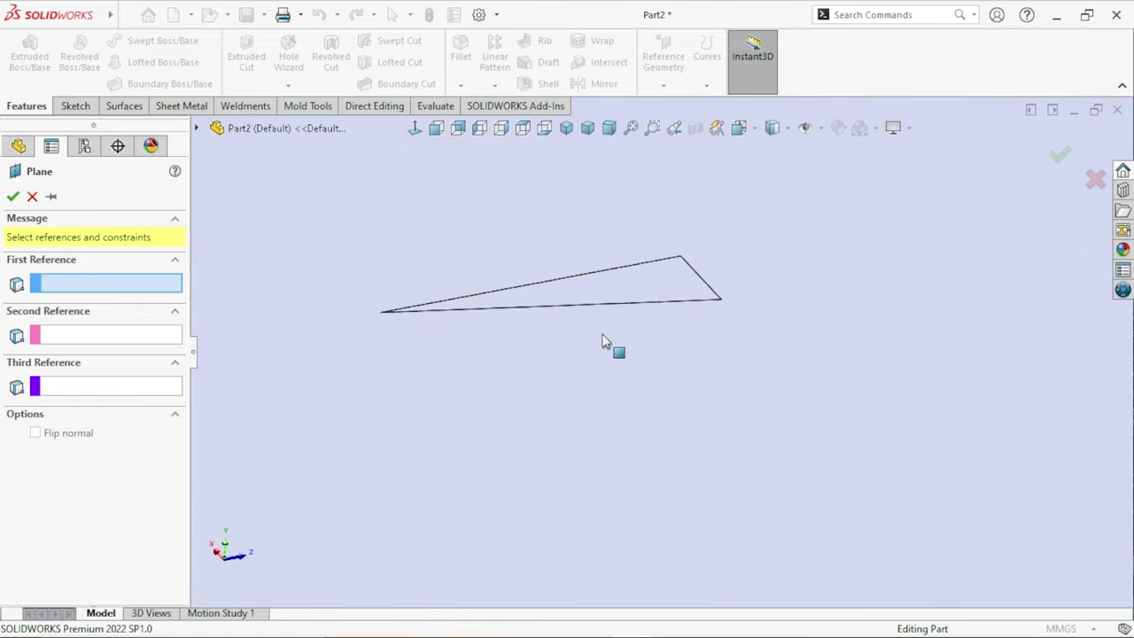
{"action": "left_click", "coordinate": [631, 287]}
- Set the plane's offset distance to 12 mm
{"action": "scroll", "coordinate": [572, 406], "scroll_direction": "up", "scroll_amount": 2}
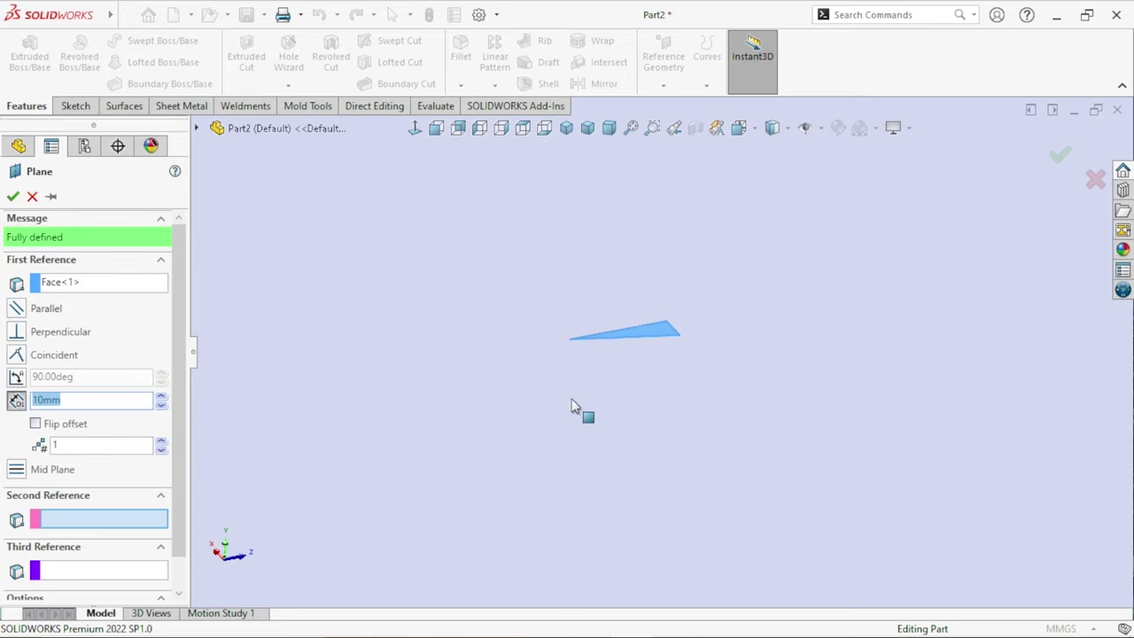
{"action": "scroll", "coordinate": [570, 401], "scroll_direction": "up", "scroll_amount": 2}
{"action": "scroll", "coordinate": [568, 399], "scroll_direction": "up", "scroll_amount": 1}
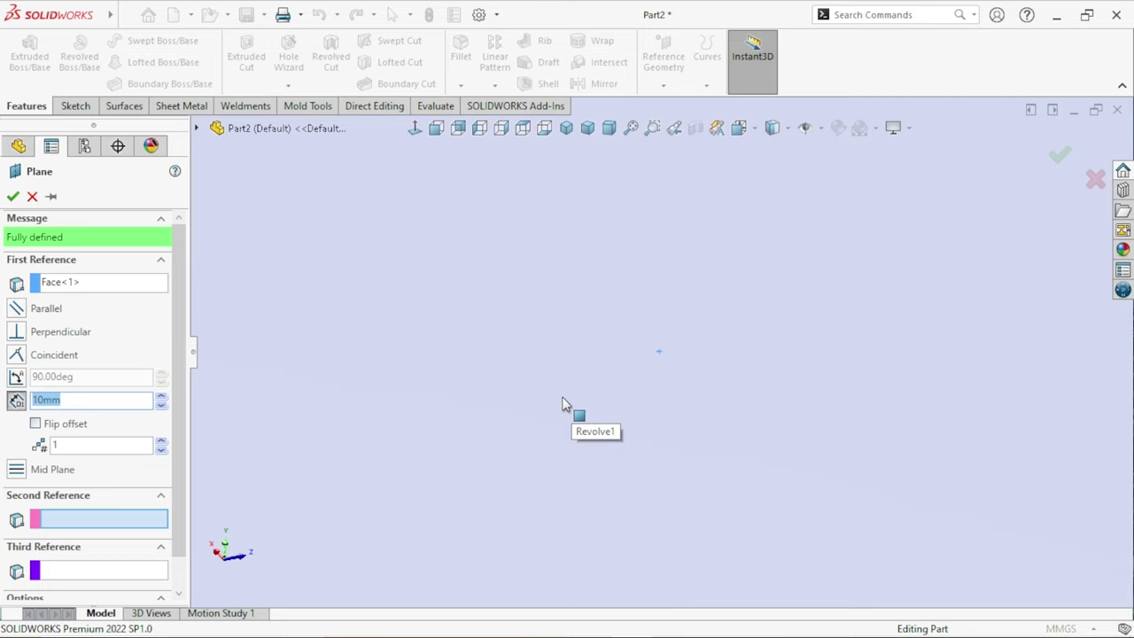
{"action": "scroll", "coordinate": [558, 397], "scroll_direction": "up", "scroll_amount": 2}
{"action": "scroll", "coordinate": [554, 394], "scroll_direction": "up", "scroll_amount": 1}
{"action": "scroll", "coordinate": [752, 422], "scroll_direction": "up", "scroll_amount": 1}
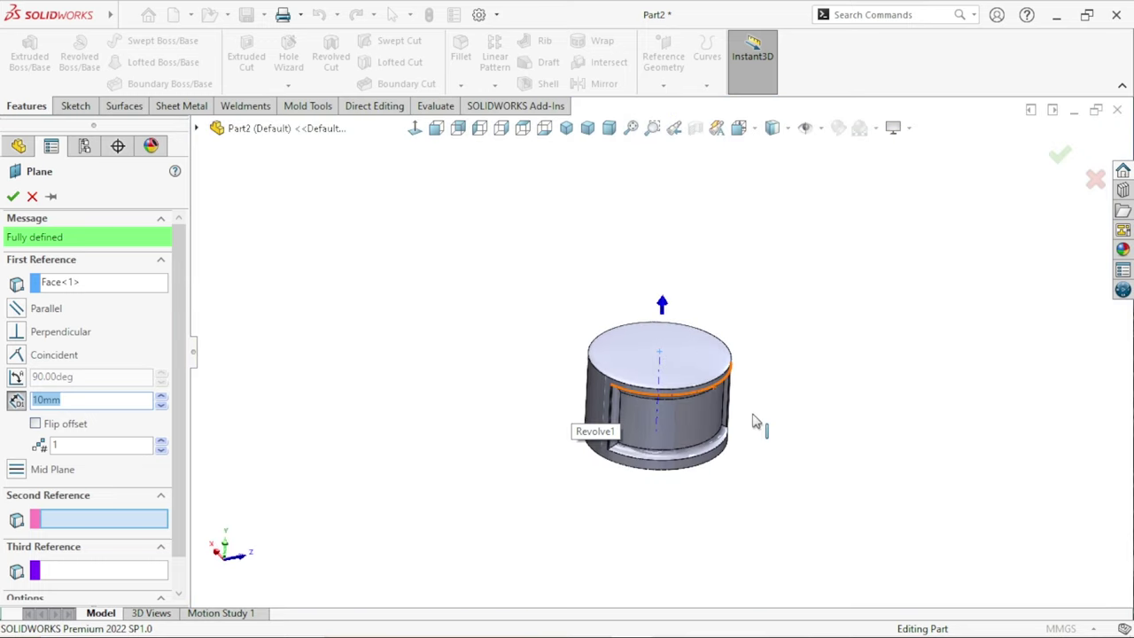
{"action": "scroll", "coordinate": [762, 419], "scroll_direction": "up", "scroll_amount": 1}
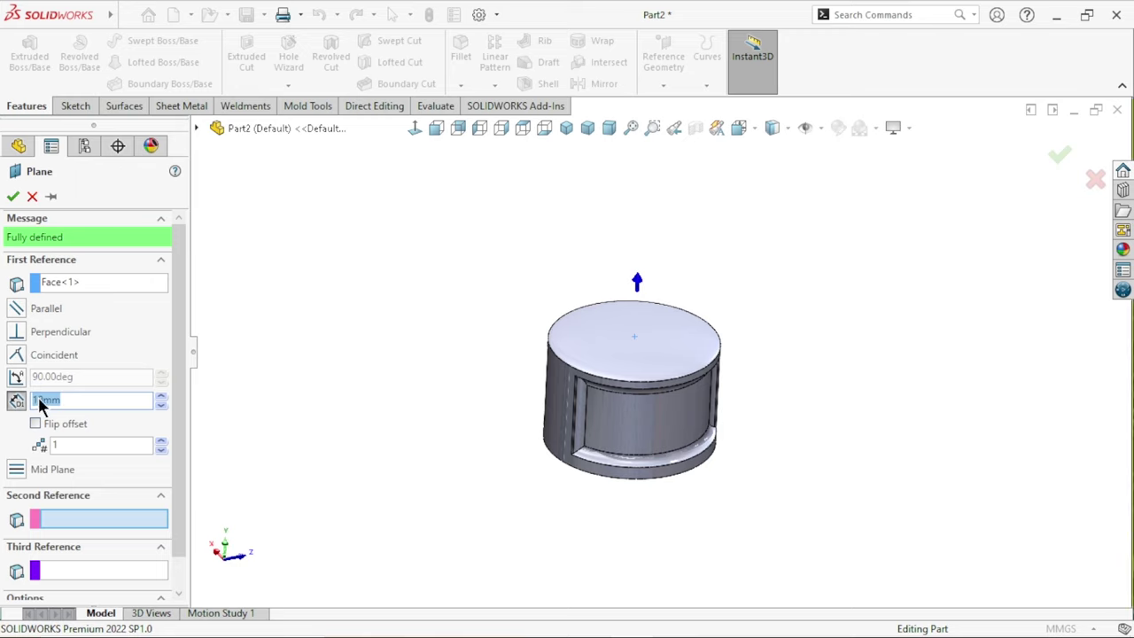
{"action": "type", "text": "12"}
{"action": "key", "text": "Return"}
- Create Plane1 and start resizing its outline
{"action": "left_click", "coordinate": [14, 197]}
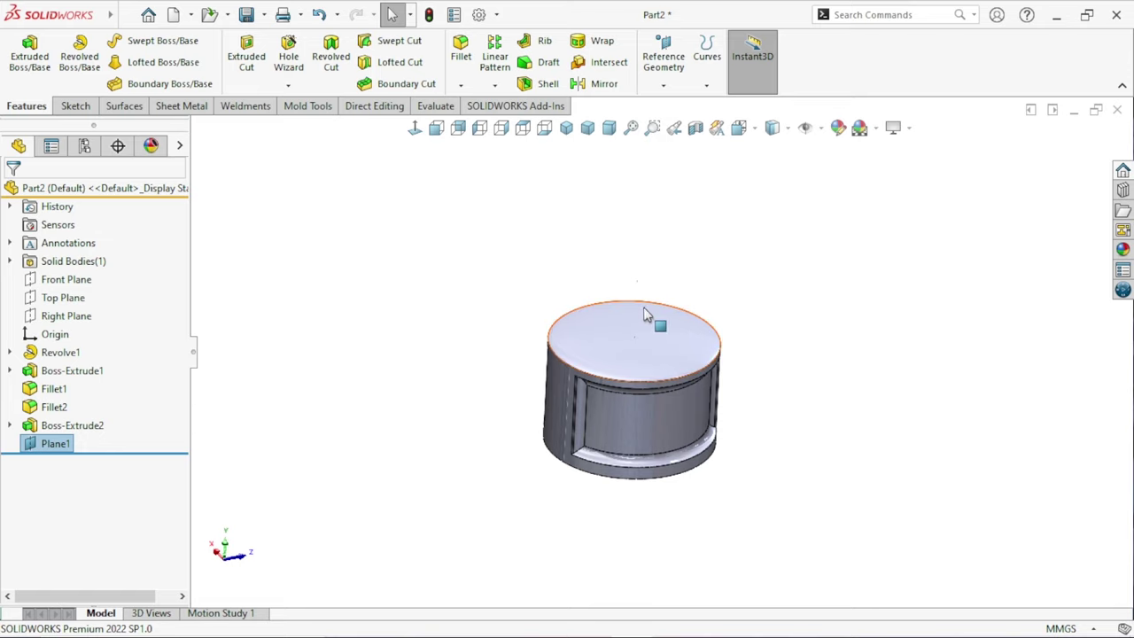
{"action": "scroll", "coordinate": [639, 292], "scroll_direction": "down", "scroll_amount": 5}
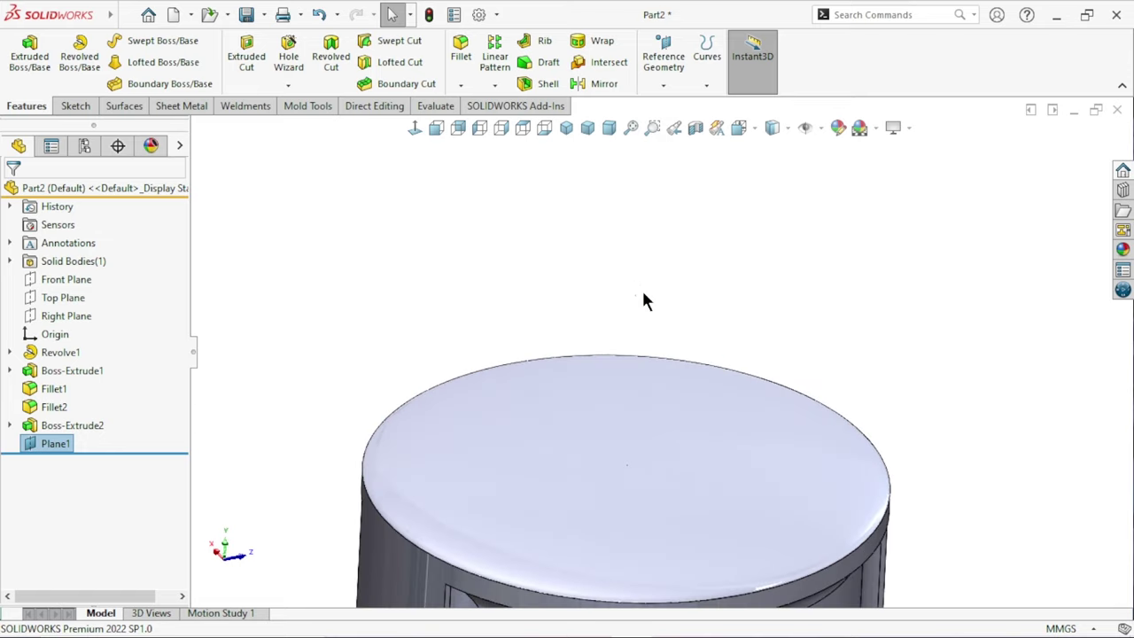
{"action": "scroll", "coordinate": [644, 306], "scroll_direction": "down", "scroll_amount": 5}
{"action": "scroll", "coordinate": [611, 308], "scroll_direction": "down", "scroll_amount": 3}
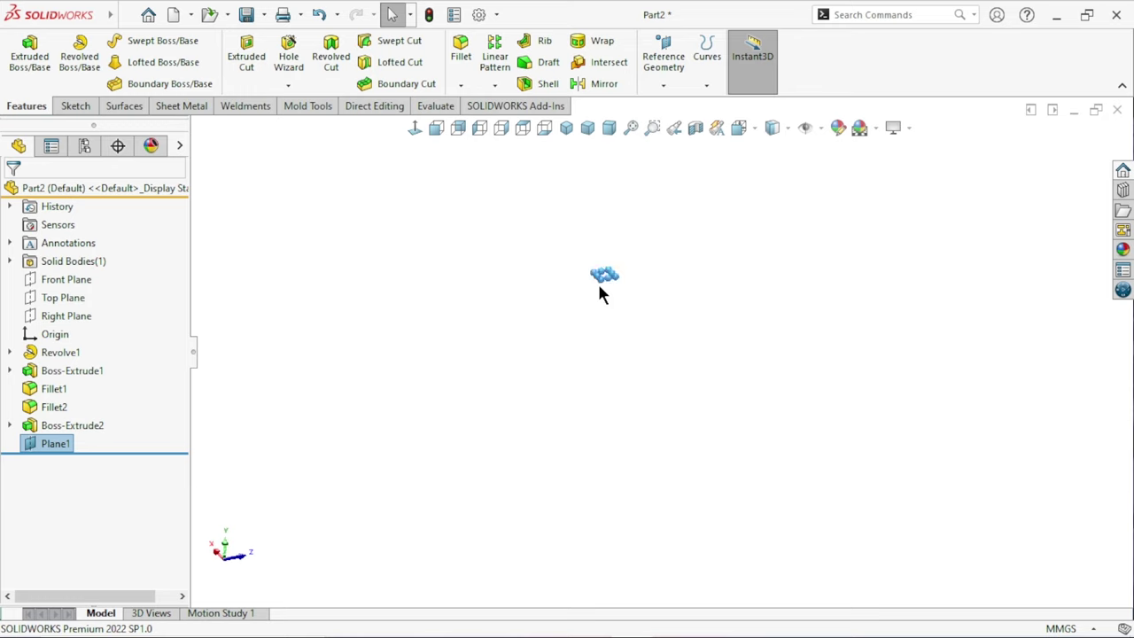
{"action": "left_click_drag", "start_coordinate": [645, 280], "coordinate": [1032, 196]}
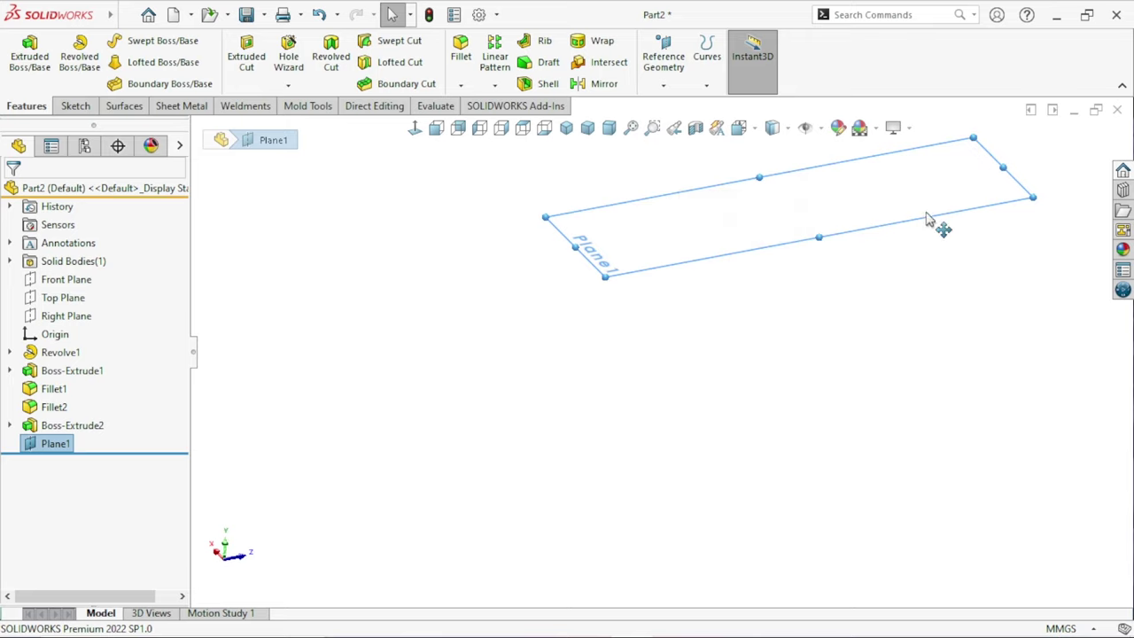
{"action": "left_click_drag", "start_coordinate": [1027, 199], "coordinate": [1121, 463]}
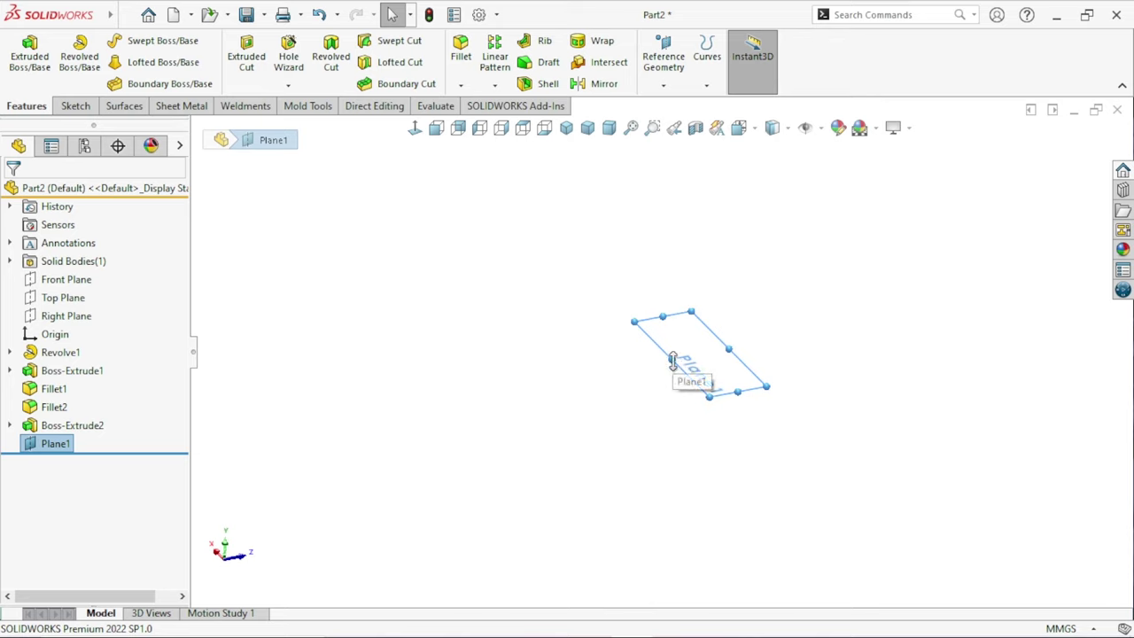
{"action": "mouse_move", "coordinate": [672, 360]}
{"action": "left_mouse_down"}
{"action": "mouse_move", "coordinate": [632, 279]}
{"action": "mouse_move", "coordinate": [669, 345]}
{"action": "left_mouse_up"}
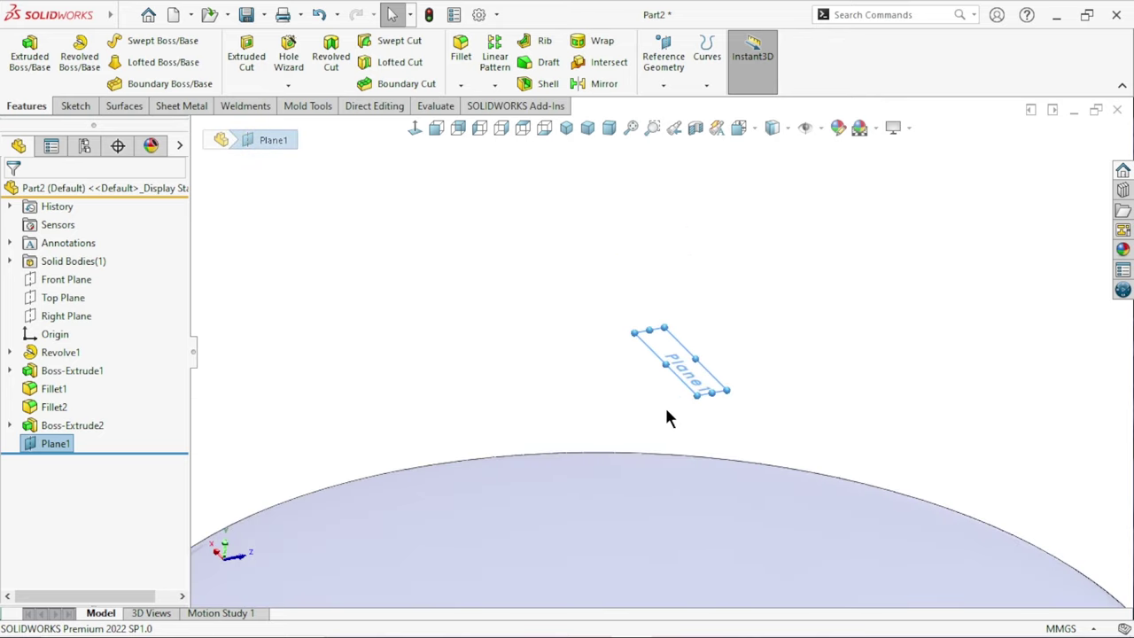
- Stretch Plane1's outline so it covers the whole cylinder top
{"action": "left_click_drag", "start_coordinate": [668, 335], "coordinate": [323, 522]}
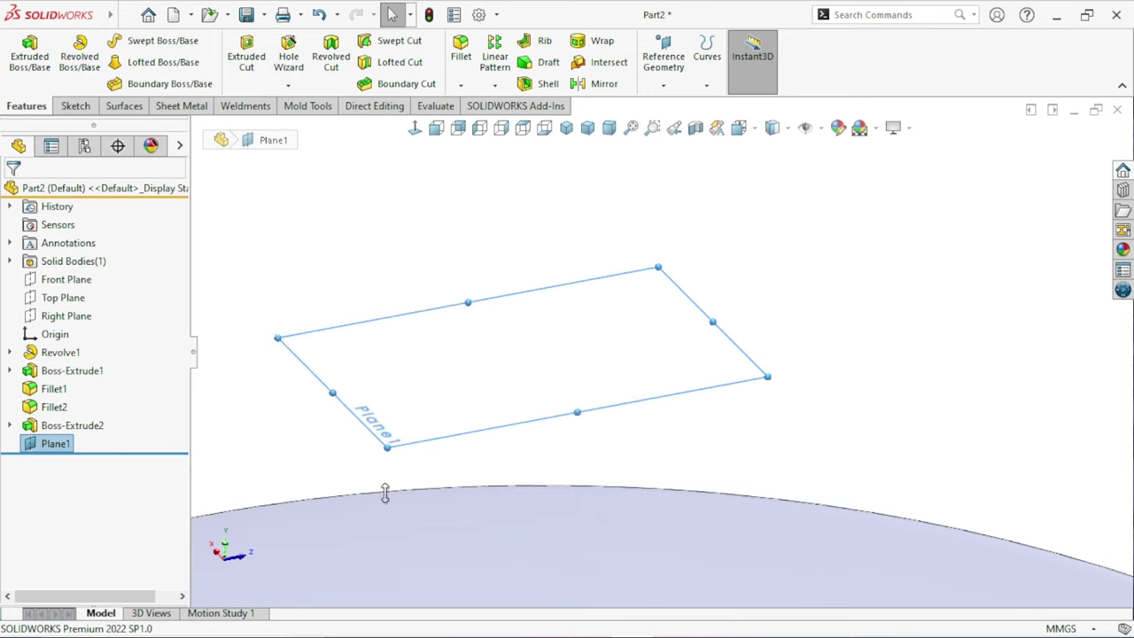
{"action": "scroll", "coordinate": [692, 507], "scroll_direction": "up", "scroll_amount": 3}
{"action": "scroll", "coordinate": [691, 507], "scroll_direction": "down", "scroll_amount": 3}
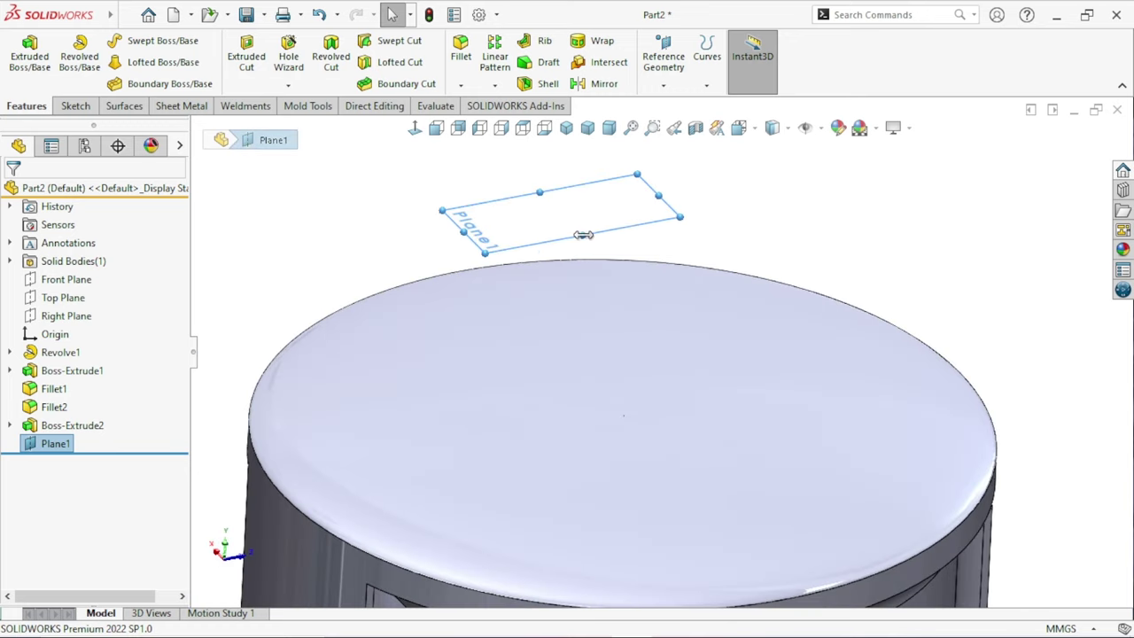
{"action": "left_click_drag", "start_coordinate": [583, 235], "coordinate": [939, 553]}
{"action": "scroll", "coordinate": [624, 401], "scroll_direction": "up", "scroll_amount": 3}
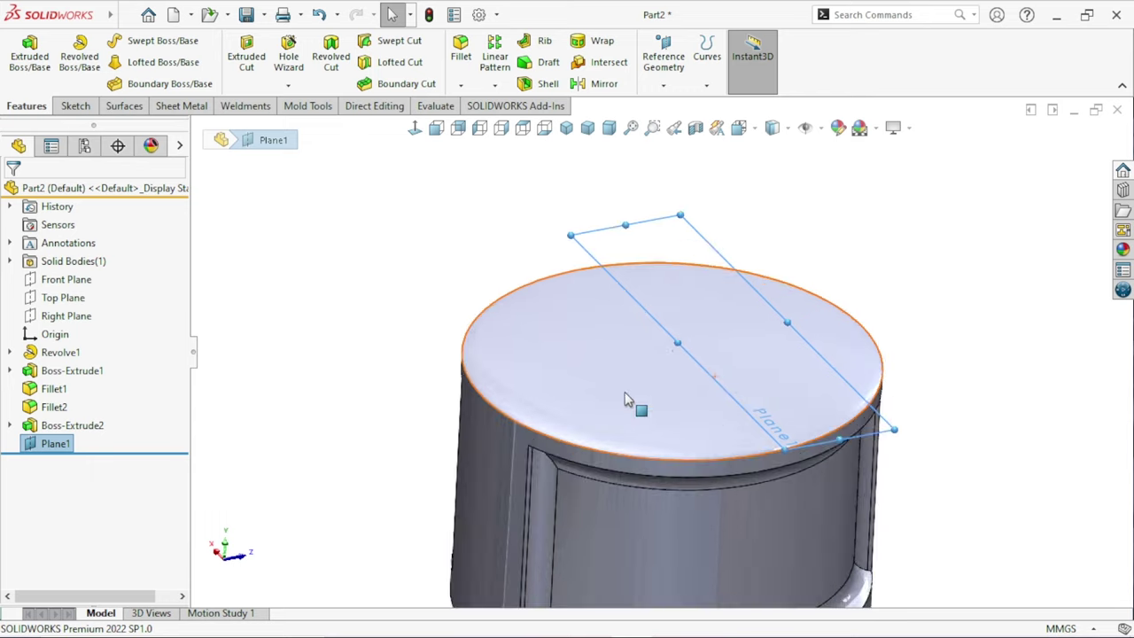
{"action": "scroll", "coordinate": [624, 401], "scroll_direction": "down", "scroll_amount": 2}
{"action": "left_click_drag", "start_coordinate": [691, 330], "coordinate": [450, 375]}
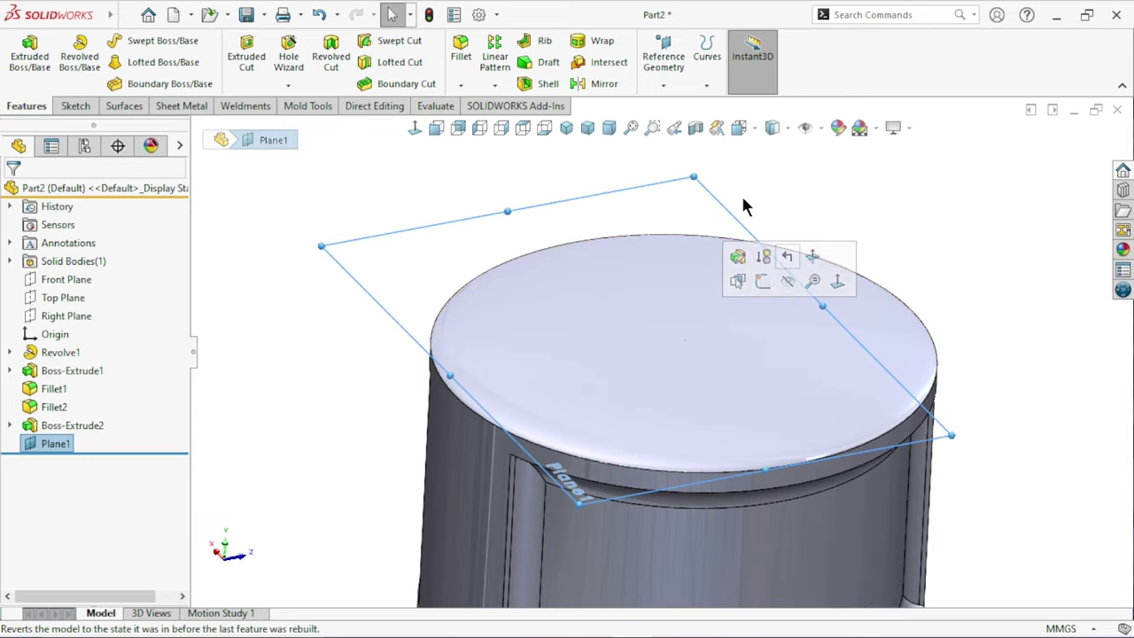
- Start a sketch on Plane1, hide the plane, and view the sketch face-on
{"action": "left_click", "coordinate": [736, 256]}
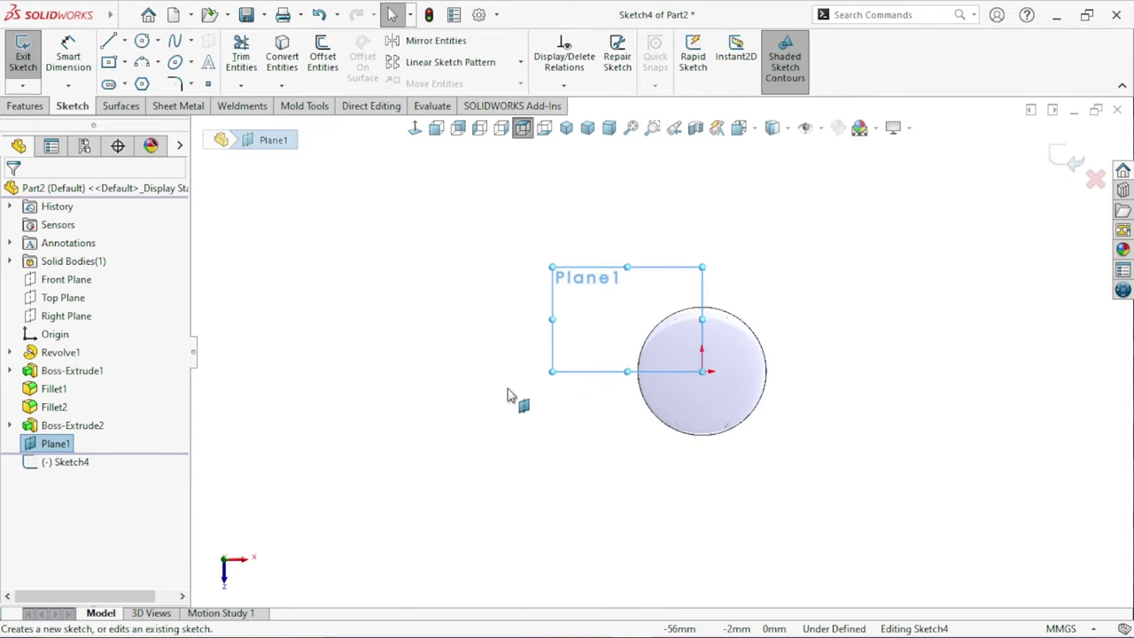
{"action": "scroll", "coordinate": [739, 392], "scroll_direction": "down", "scroll_amount": 3}
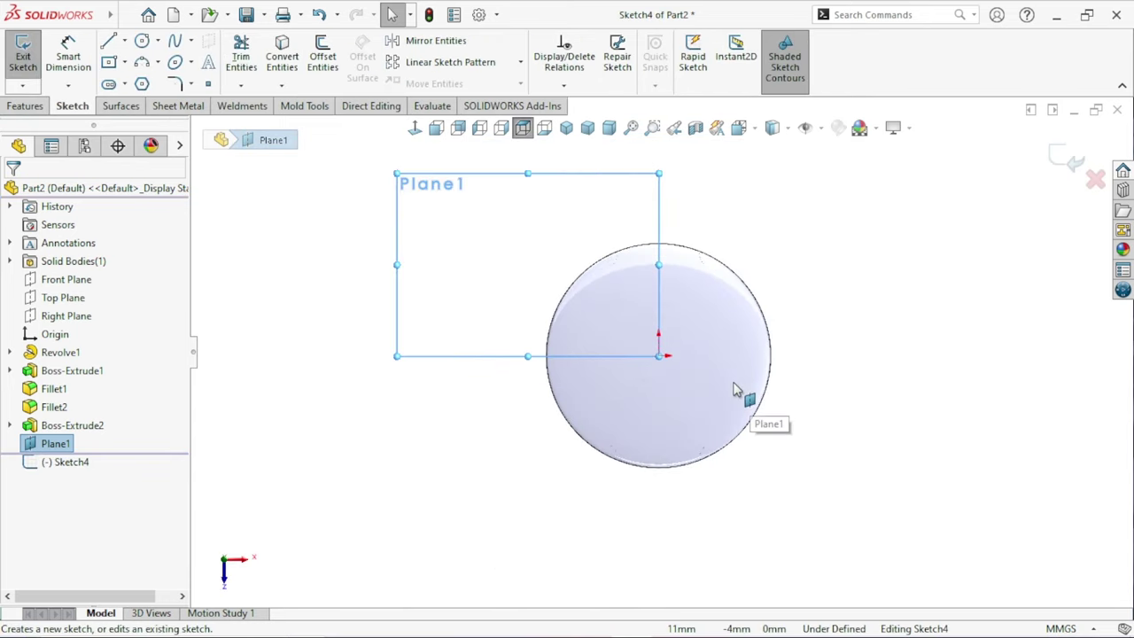
{"action": "left_click", "coordinate": [42, 444]}
{"action": "left_click", "coordinate": [749, 345]}
{"action": "scroll", "coordinate": [738, 368], "scroll_direction": "down", "scroll_amount": 3}
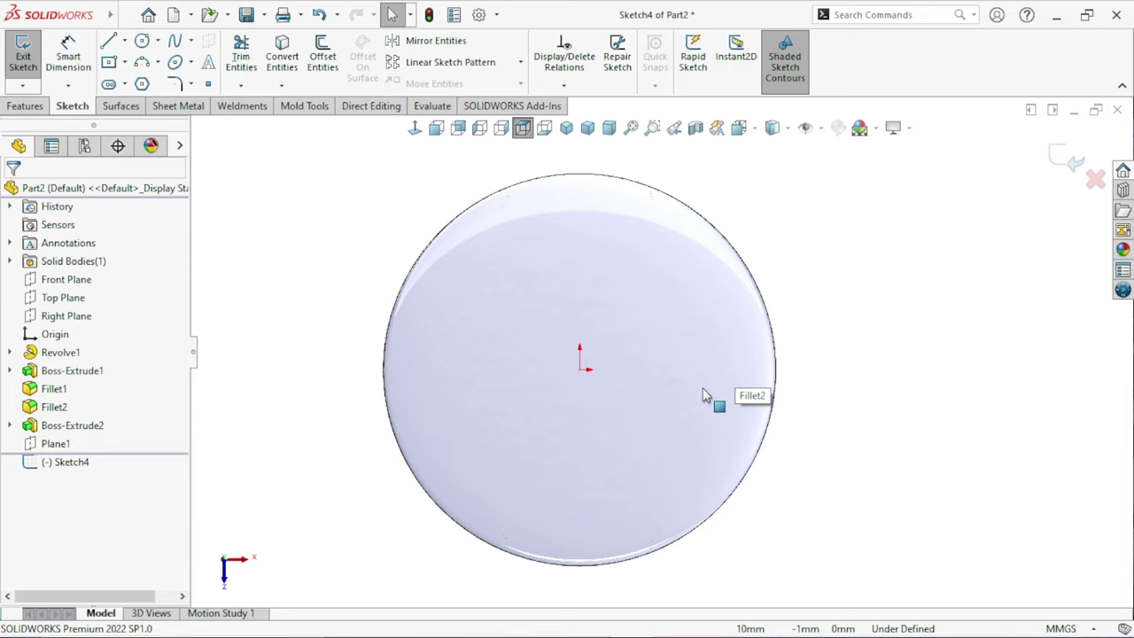
{"action": "key", "text": "f"}
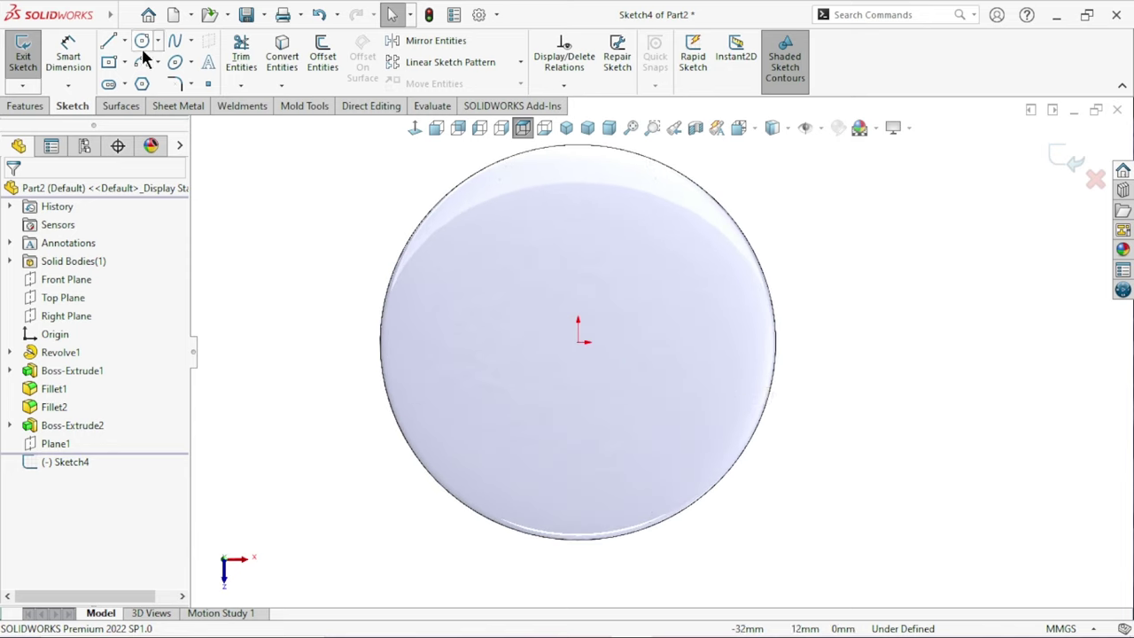
- Draw a circle centred on the origin and dimension it to 12 mm diameter
{"action": "left_click", "coordinate": [143, 42]}
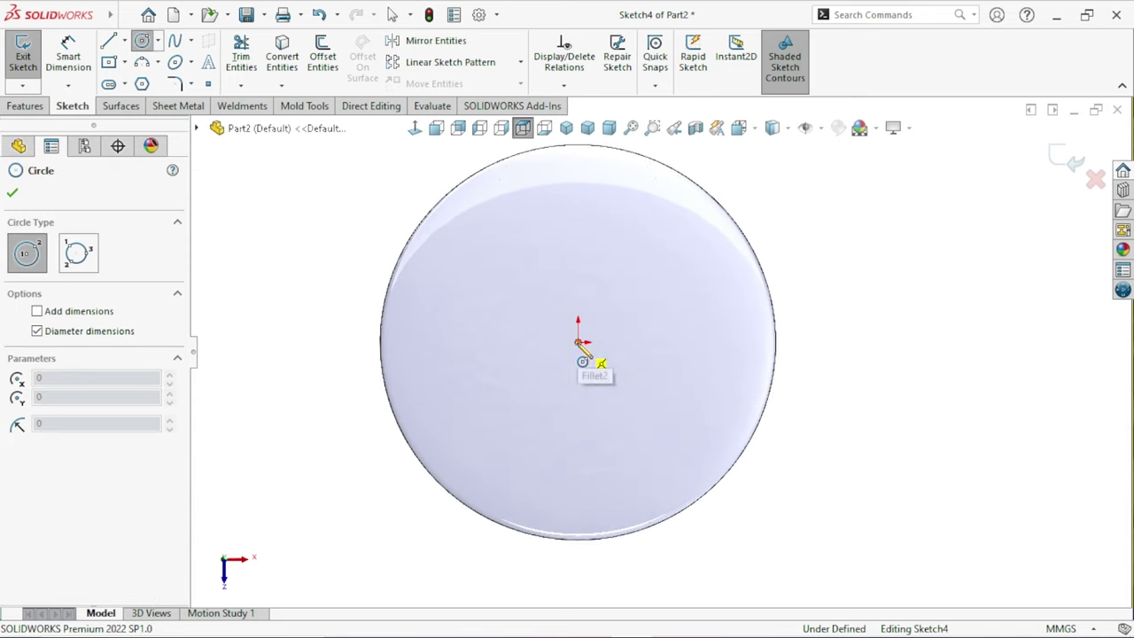
{"action": "left_click", "coordinate": [577, 340]}
{"action": "left_click", "coordinate": [672, 286]}
{"action": "key", "text": "Escape"}
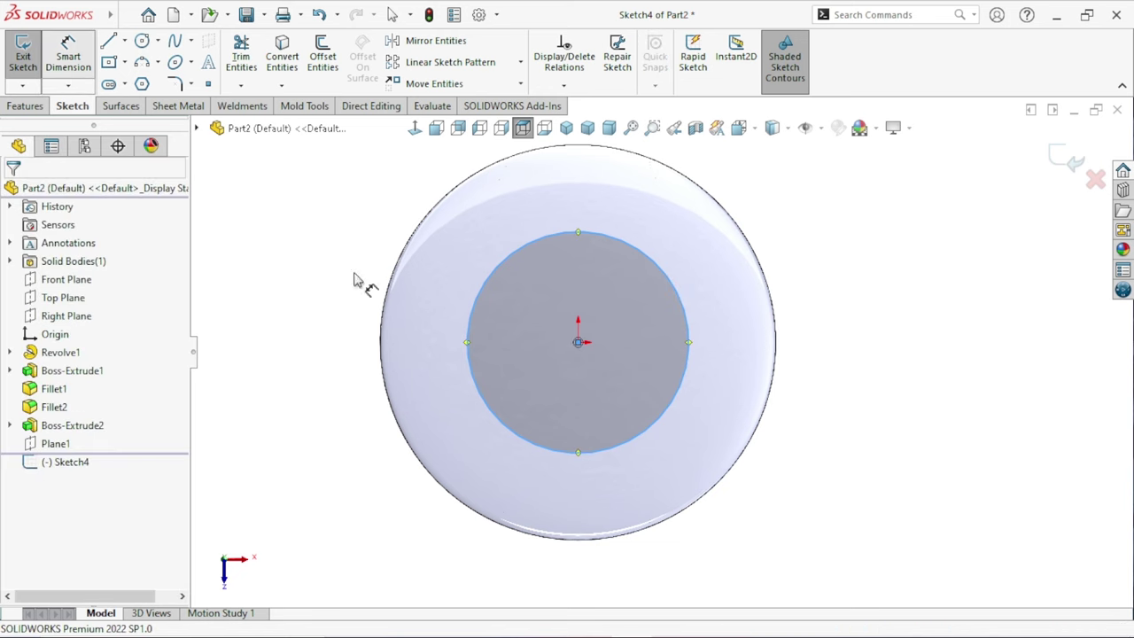
{"action": "key", "text": "d"}
{"action": "left_click", "coordinate": [689, 349]}
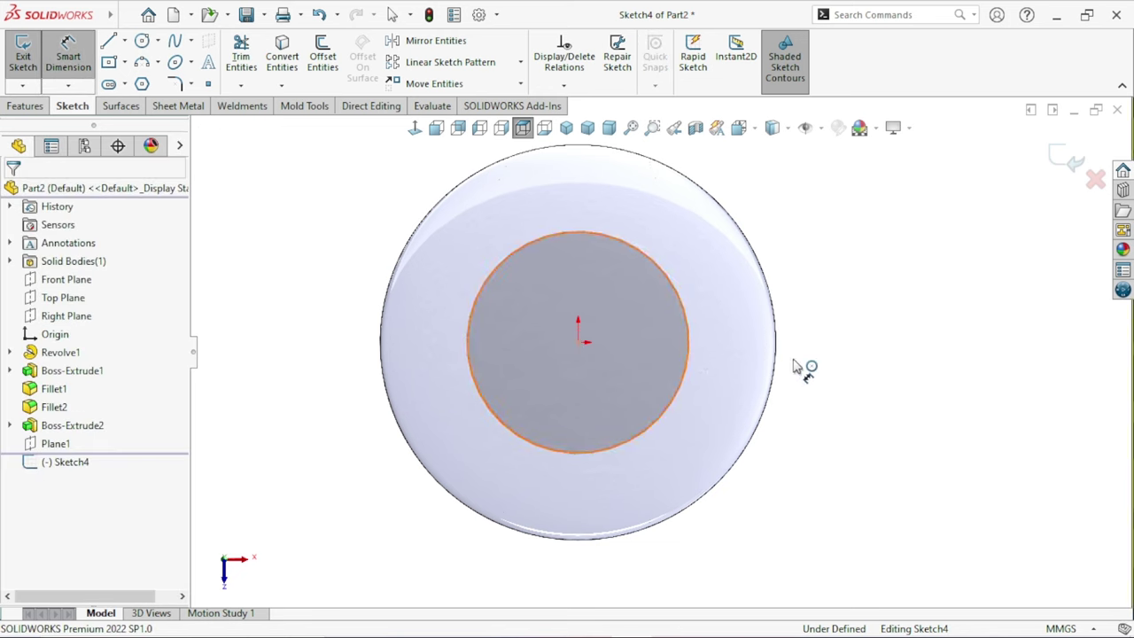
{"action": "left_click", "coordinate": [753, 379]}
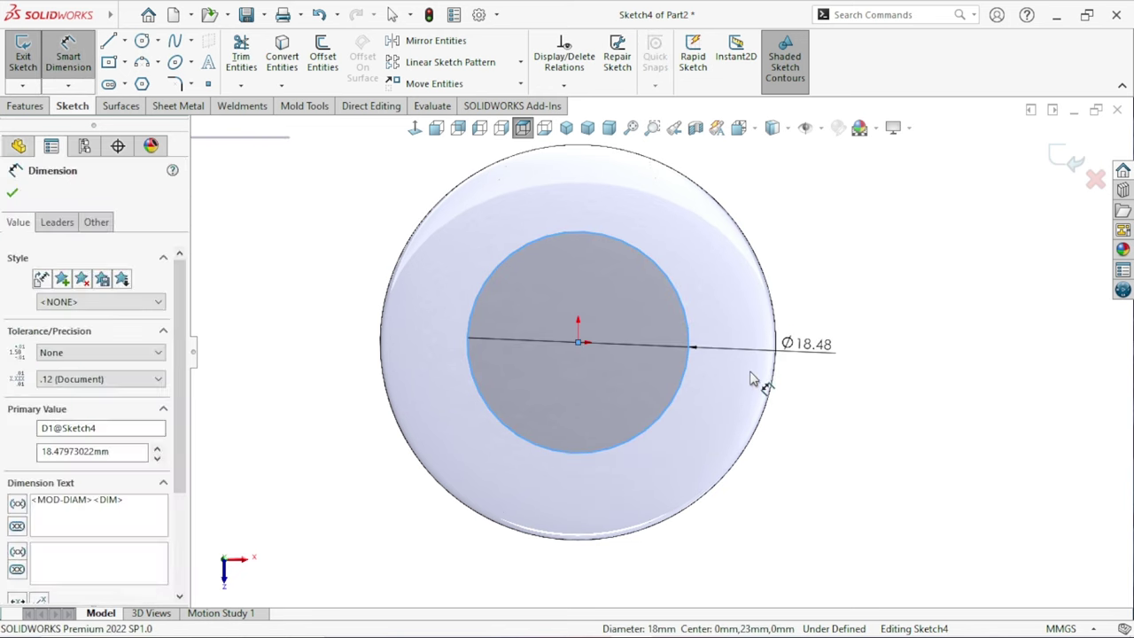
{"action": "type", "text": "12"}
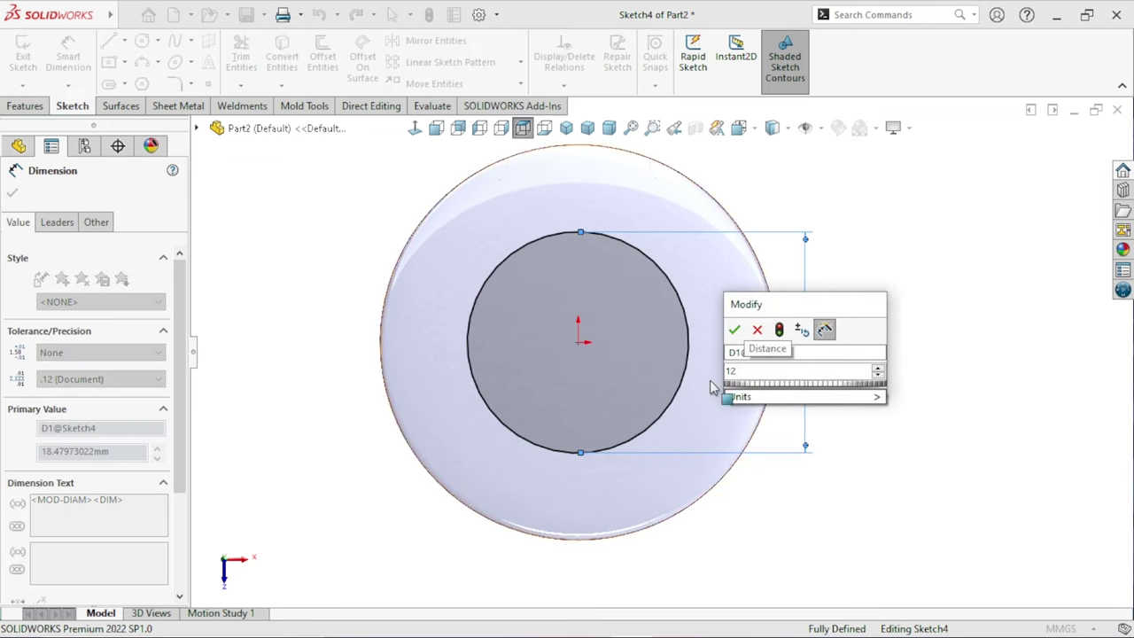
{"action": "left_click", "coordinate": [733, 333]}
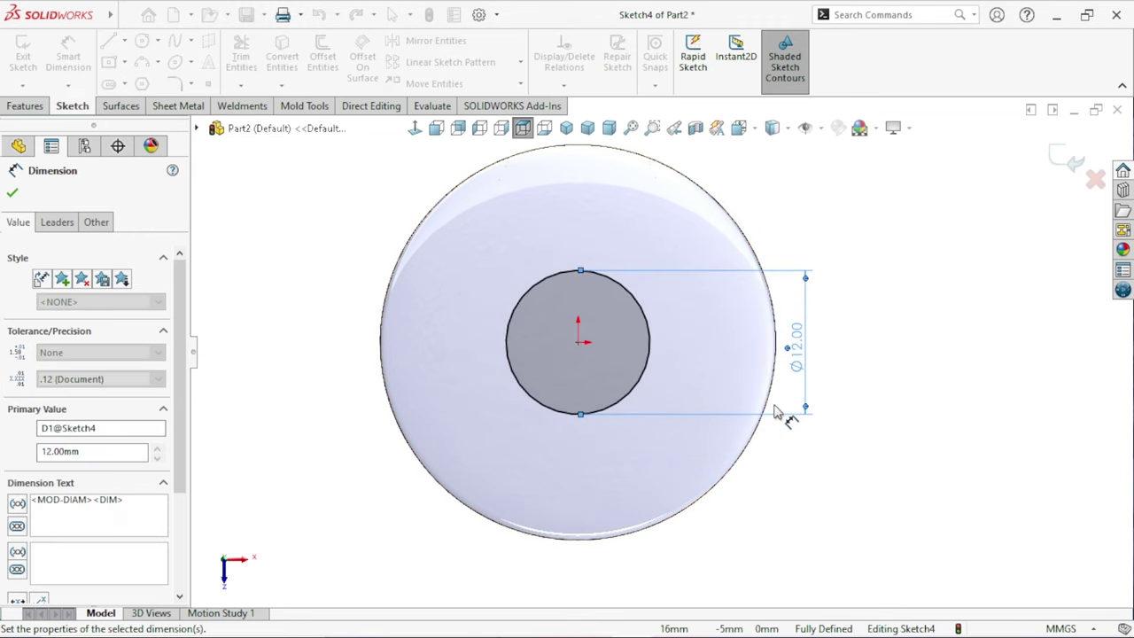
{"action": "key", "text": "z"}
{"action": "key", "text": "Escape"}
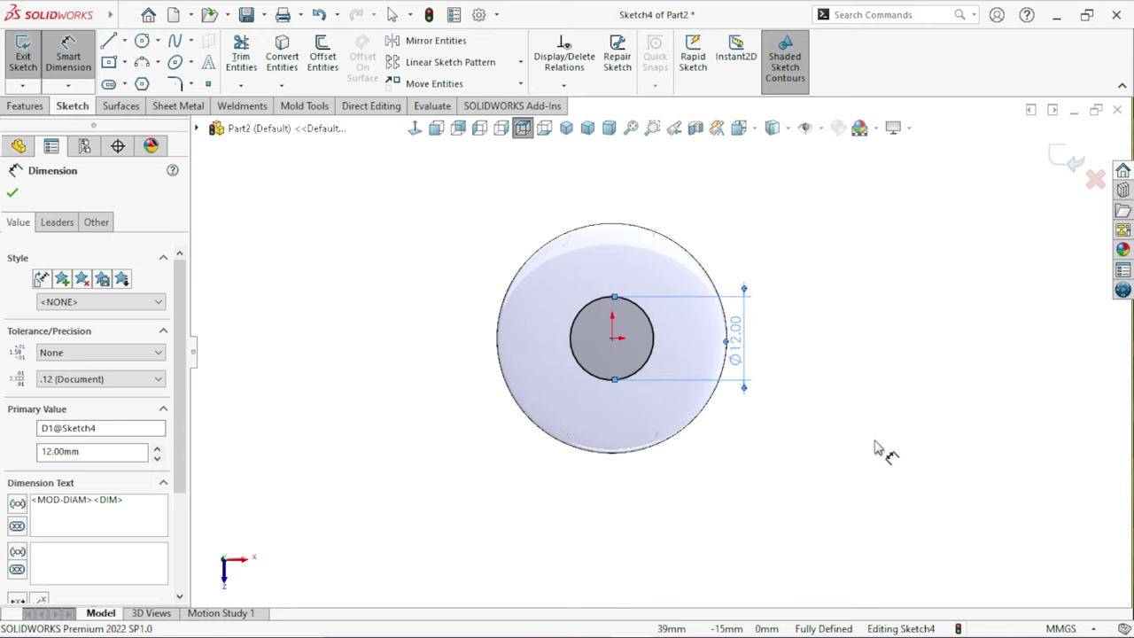
- Extrude the 12 mm circle in reverse, Up To Next, onto the ring's top face
{"action": "left_click", "coordinate": [18, 108]}
{"action": "left_click", "coordinate": [30, 55]}
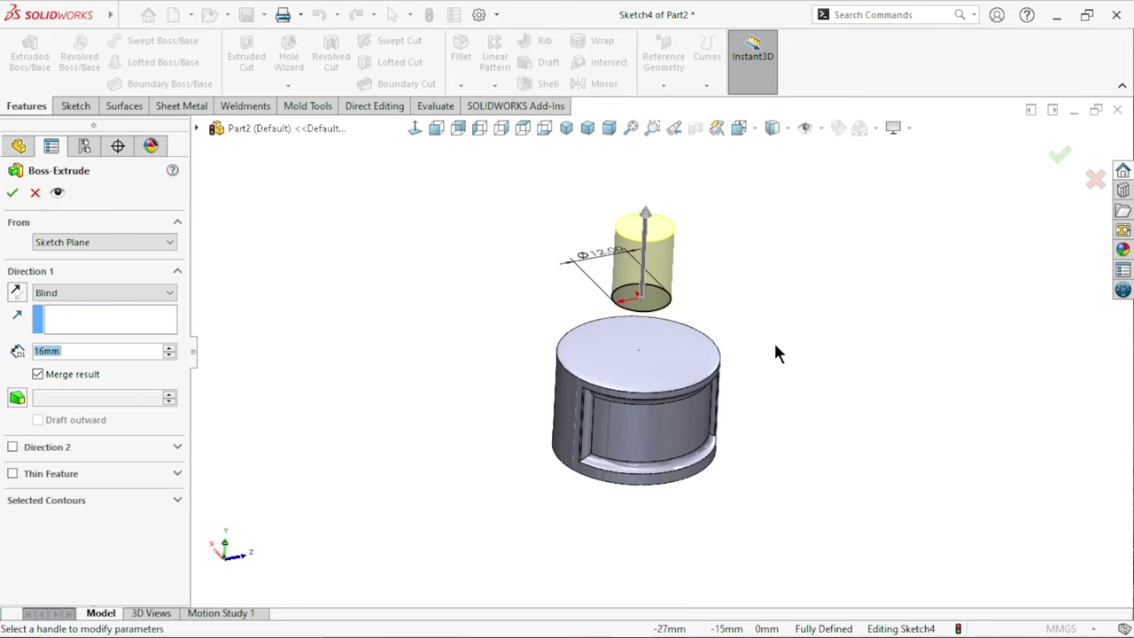
{"action": "scroll", "coordinate": [775, 353], "scroll_direction": "down", "scroll_amount": 1}
{"action": "left_click", "coordinate": [18, 293]}
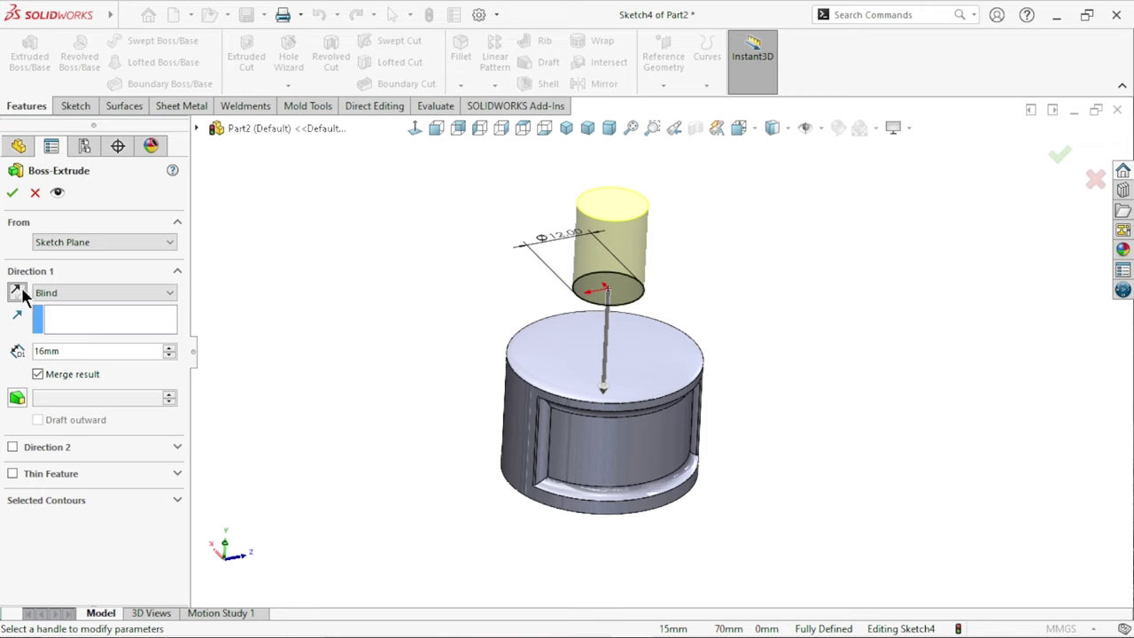
{"action": "left_click", "coordinate": [100, 292]}
{"action": "left_click", "coordinate": [92, 329]}
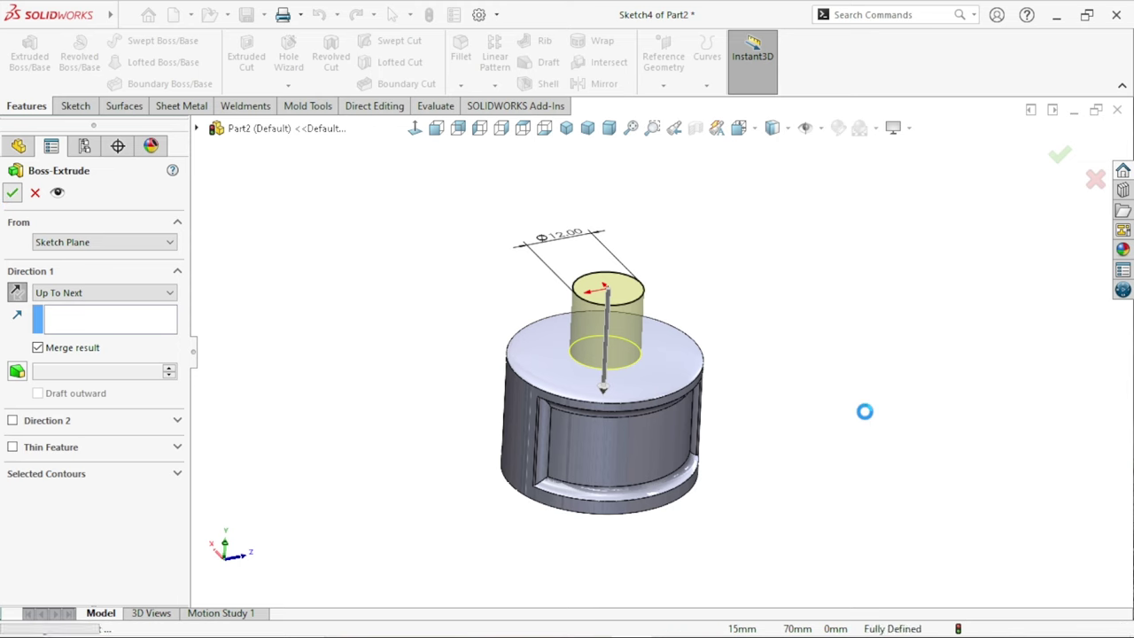
{"action": "key", "text": "Return"}
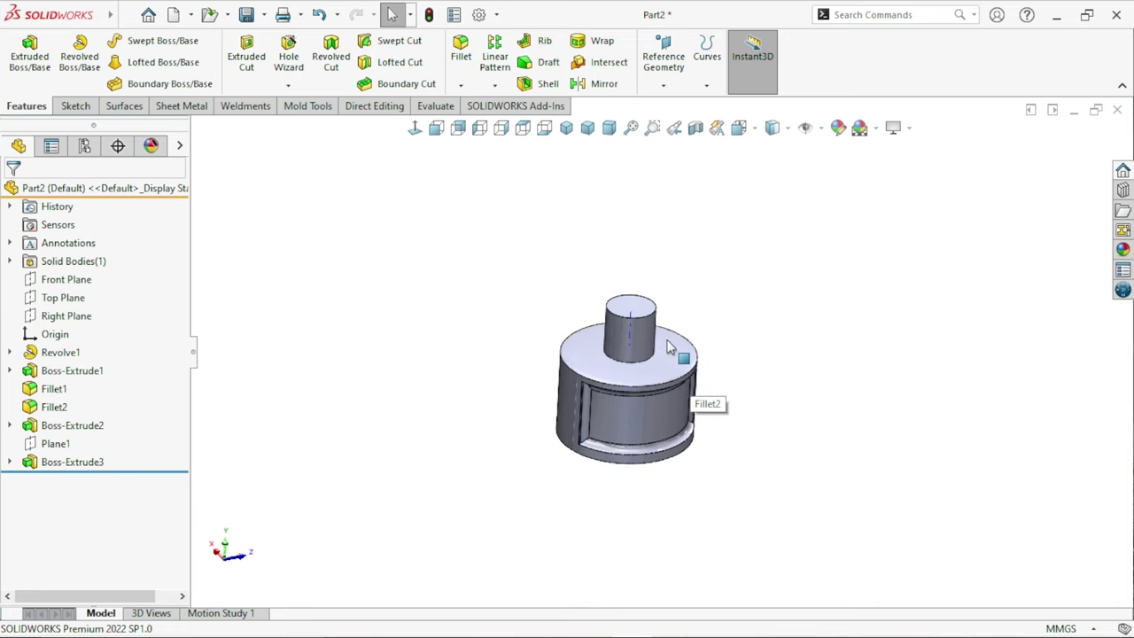
{"action": "middle_click_drag", "start_coordinate": [680, 386], "coordinate": [787, 319]}
- Start a sketch on the boss top face and draw a circle centred on the origin
{"action": "left_click", "coordinate": [567, 321]}
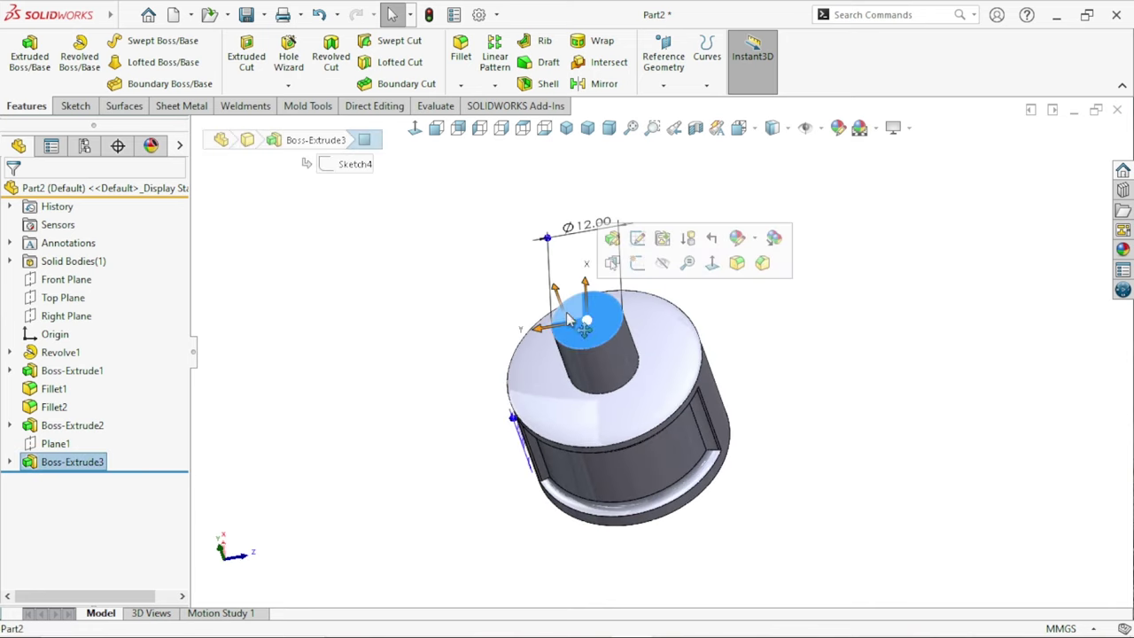
{"action": "left_click", "coordinate": [645, 267]}
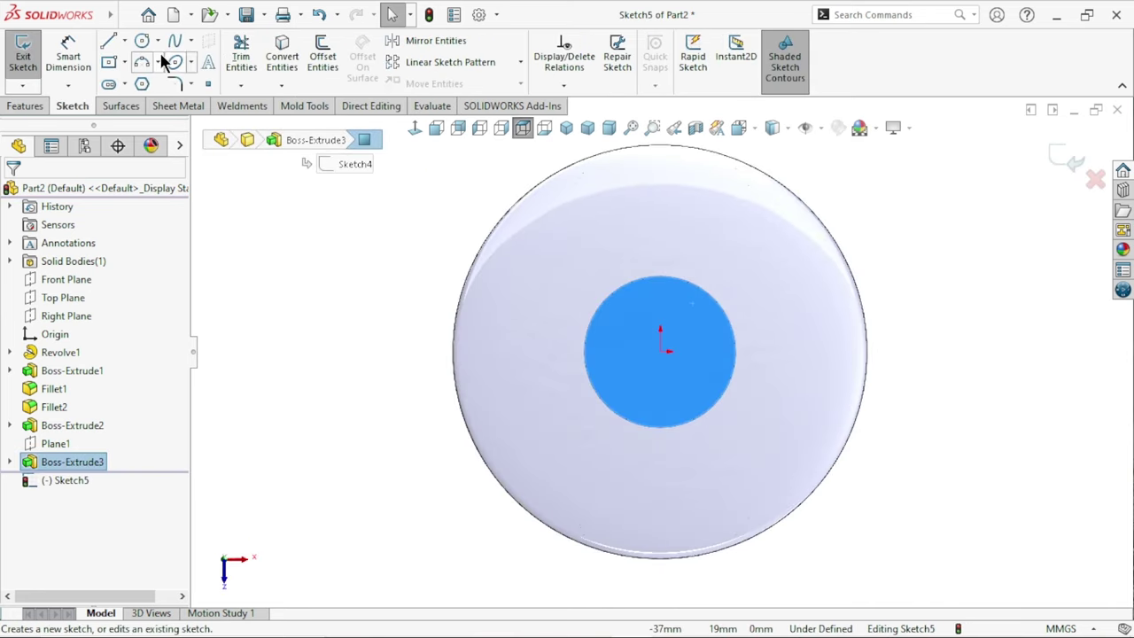
{"action": "left_click", "coordinate": [142, 41]}
{"action": "left_click", "coordinate": [659, 352]}
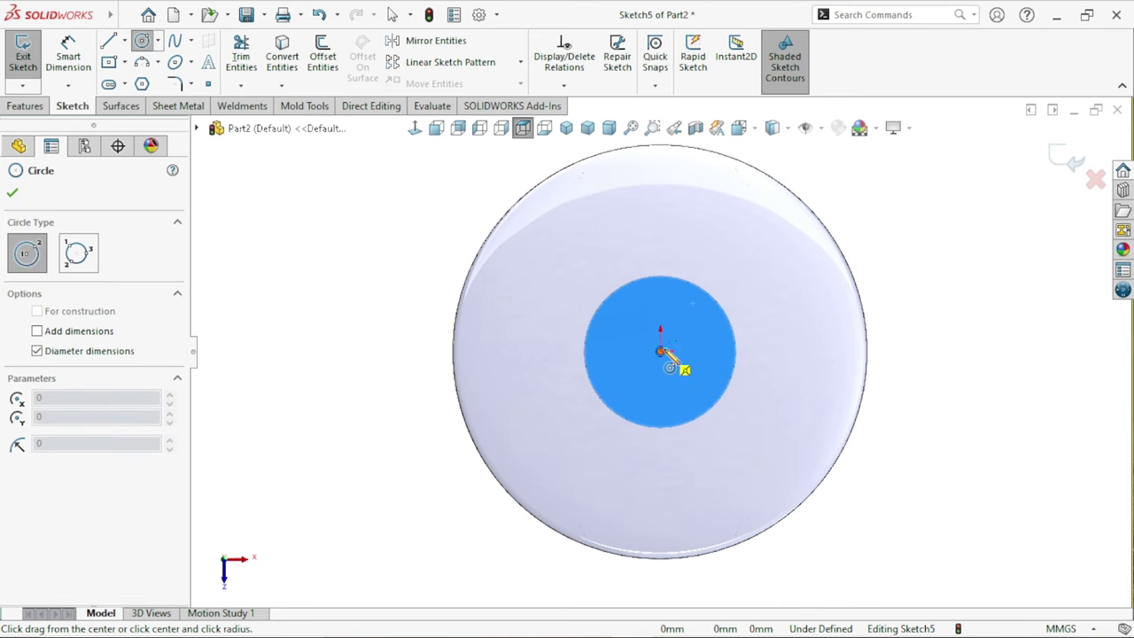
{"action": "left_click", "coordinate": [777, 297]}
- Dimension the new circle to 13.8 mm diameter
{"action": "key", "text": "d"}
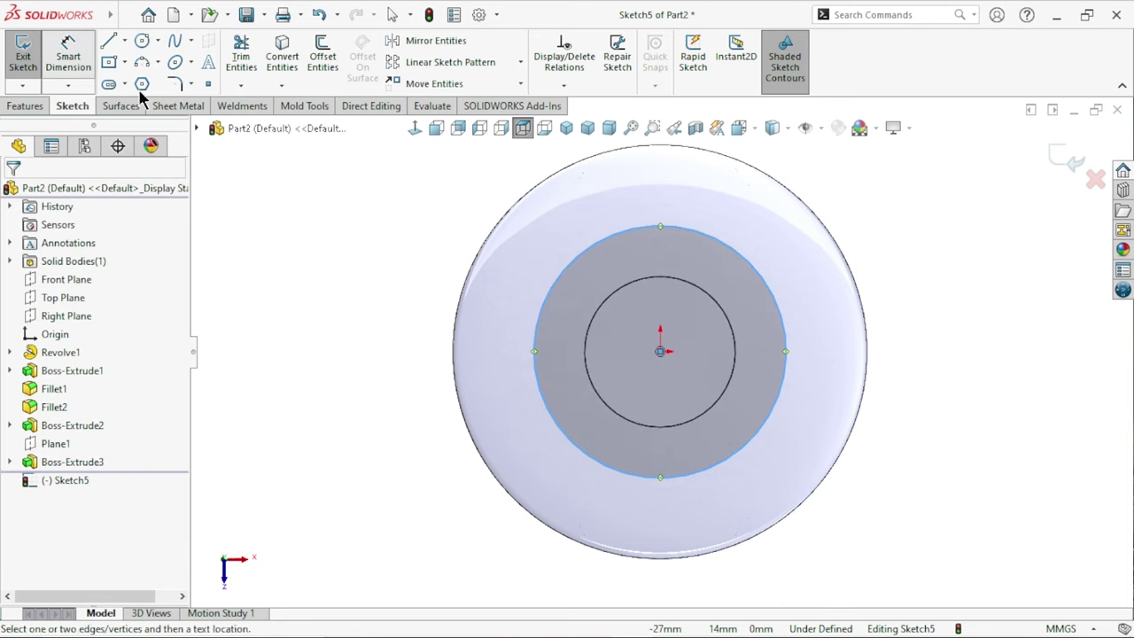
{"action": "left_click", "coordinate": [797, 364]}
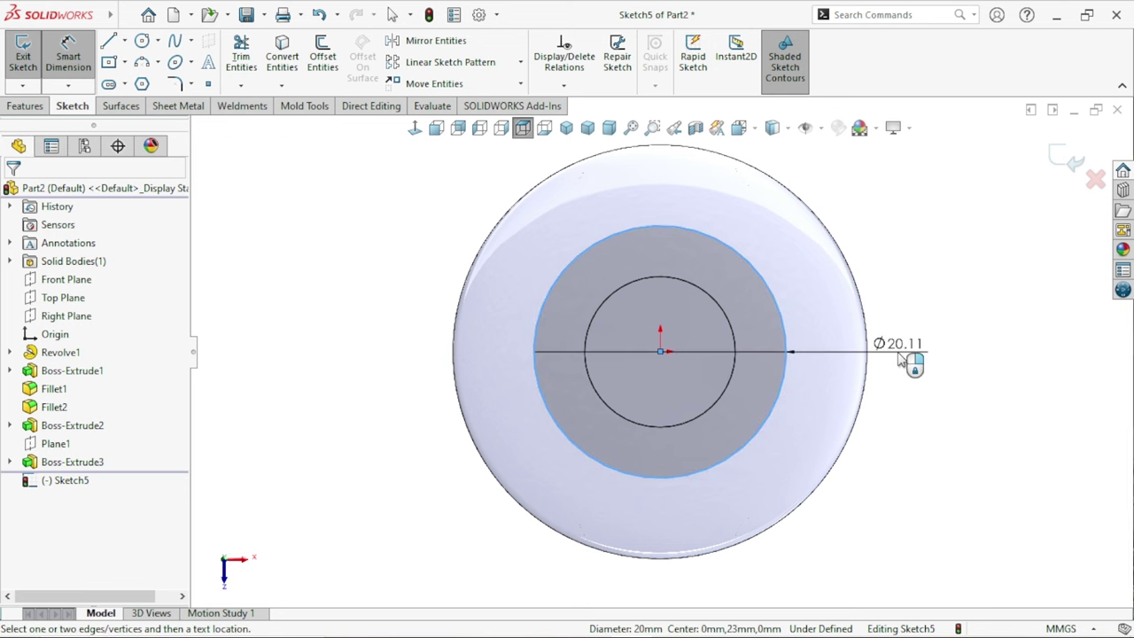
{"action": "left_click", "coordinate": [855, 375]}
{"action": "type", "text": "13"}
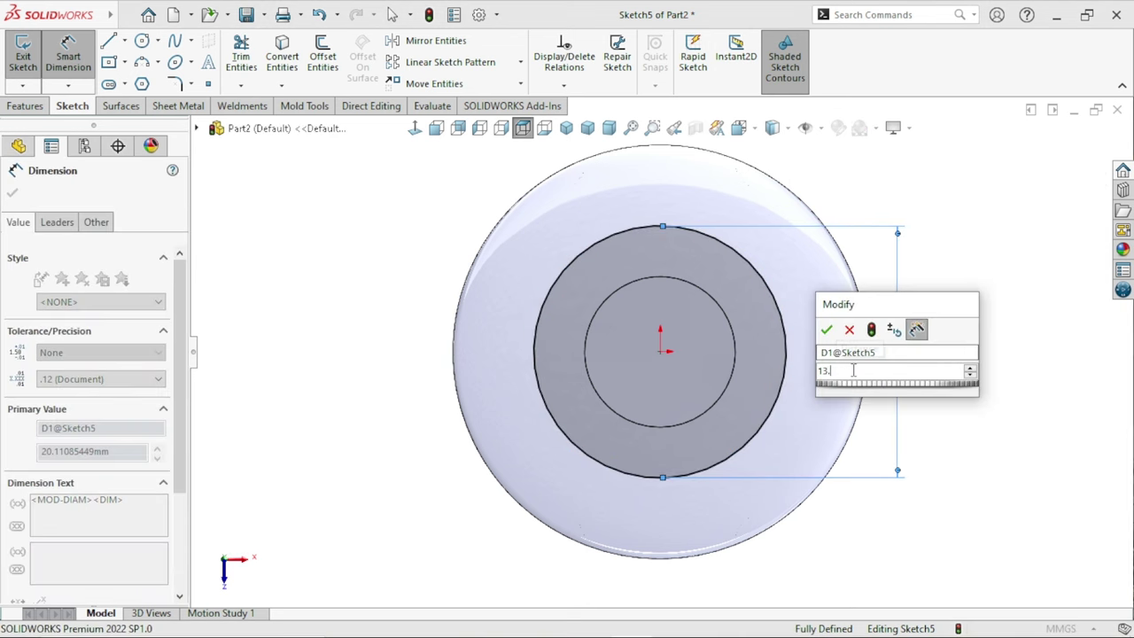
{"action": "type", "text": ".8"}
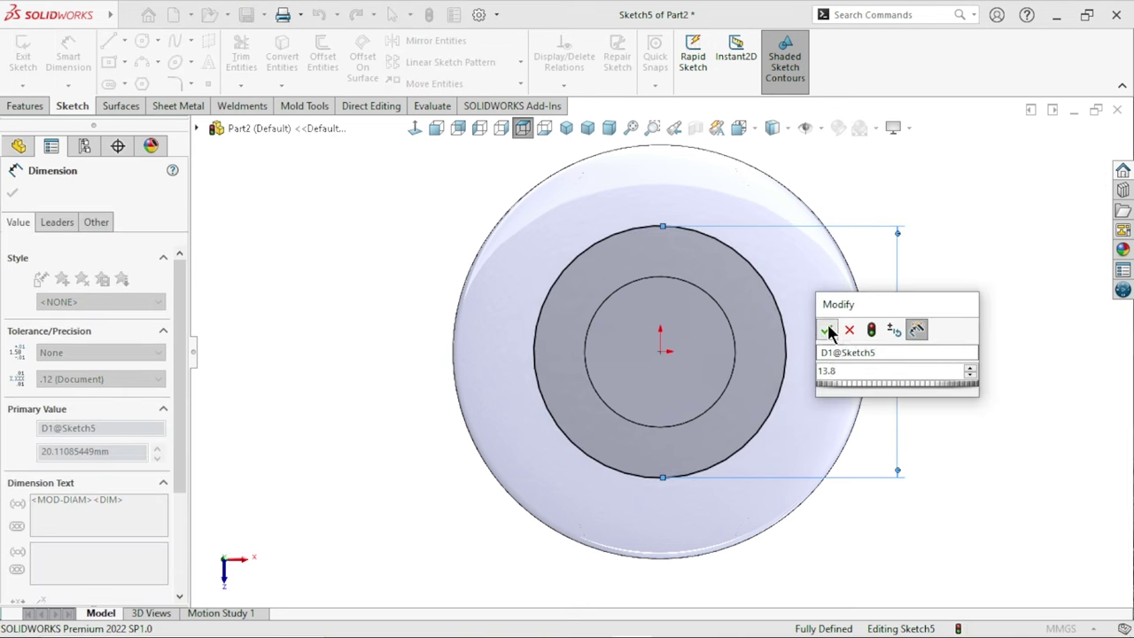
{"action": "left_click", "coordinate": [826, 330]}
{"action": "left_click", "coordinate": [986, 462]}
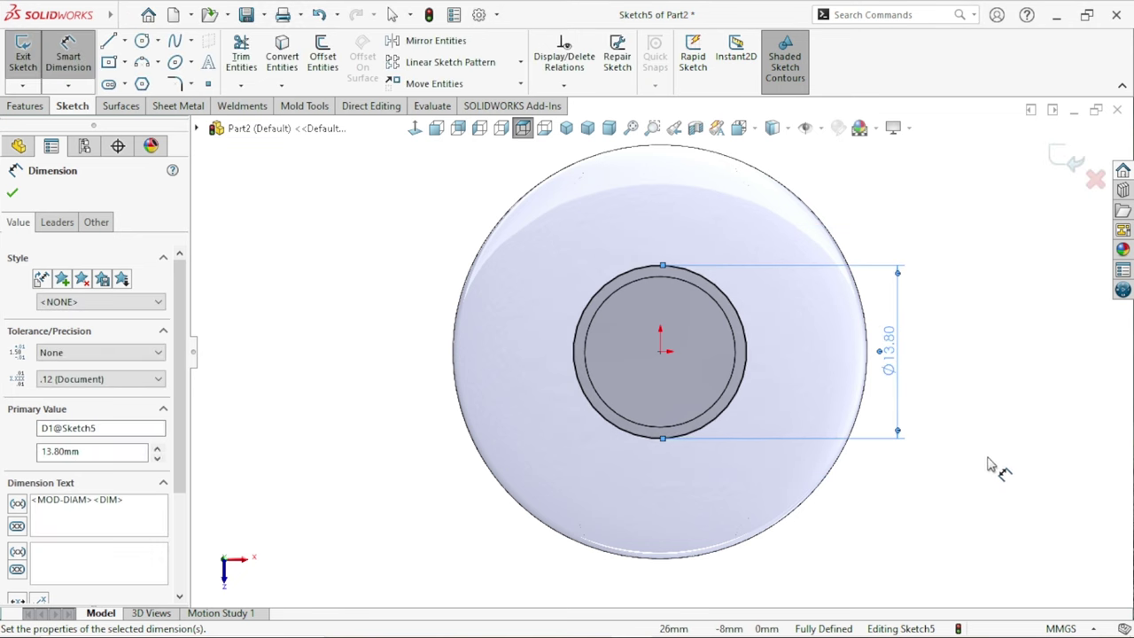
- Extrude the 13.8 mm circle 10 mm Blind as Boss-Extrude4
{"action": "left_click", "coordinate": [12, 106]}
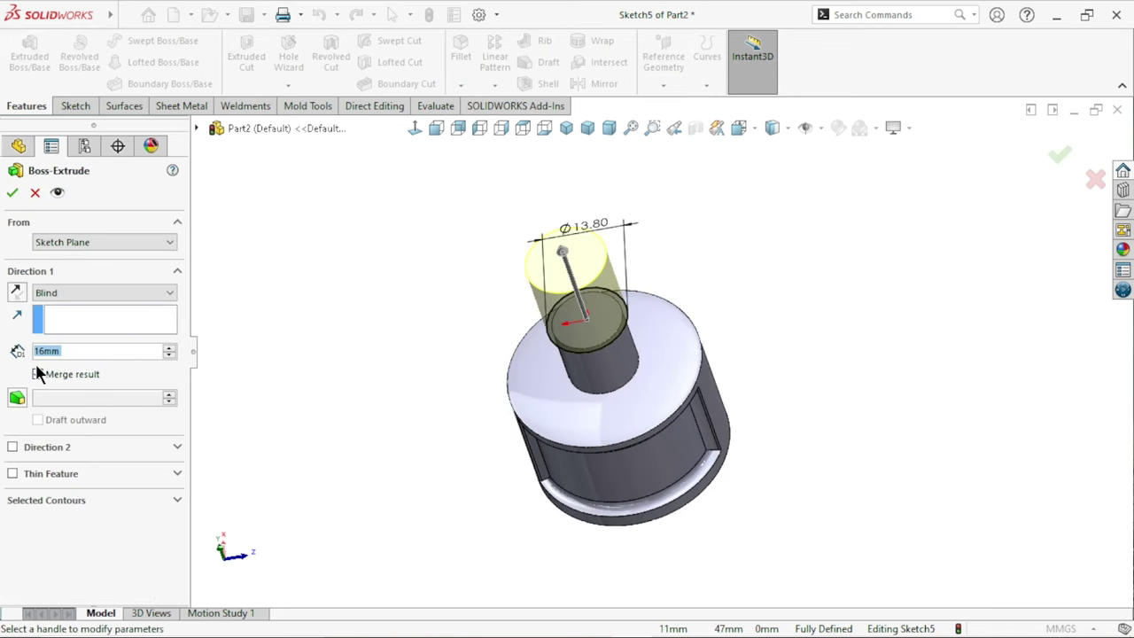
{"action": "type", "text": "10"}
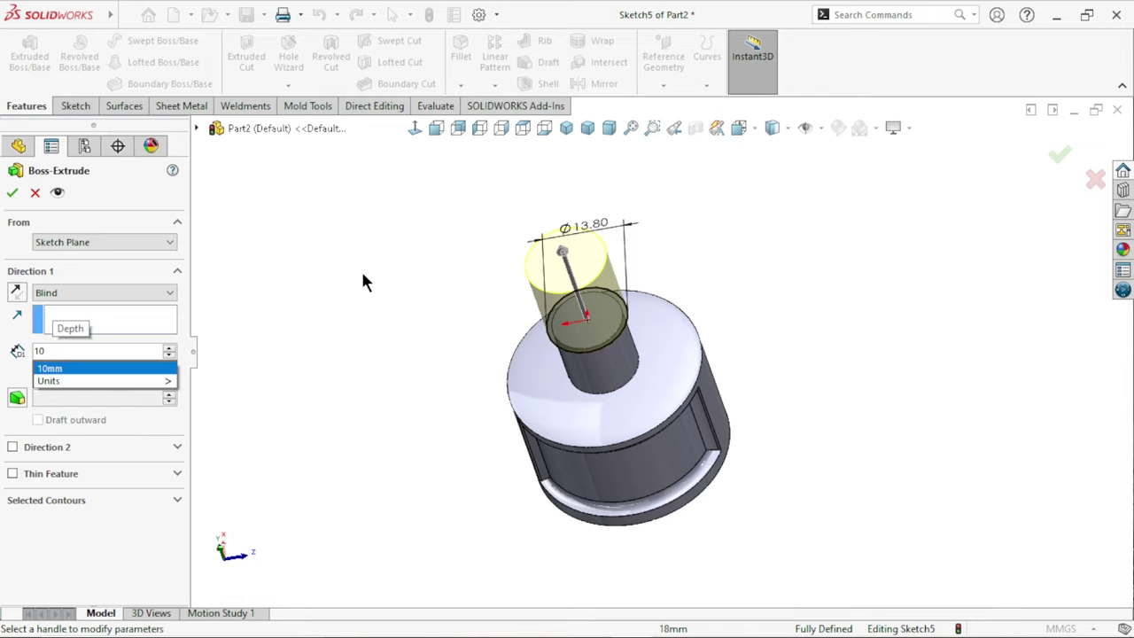
{"action": "key", "text": "Return"}
{"action": "left_click", "coordinate": [12, 192]}
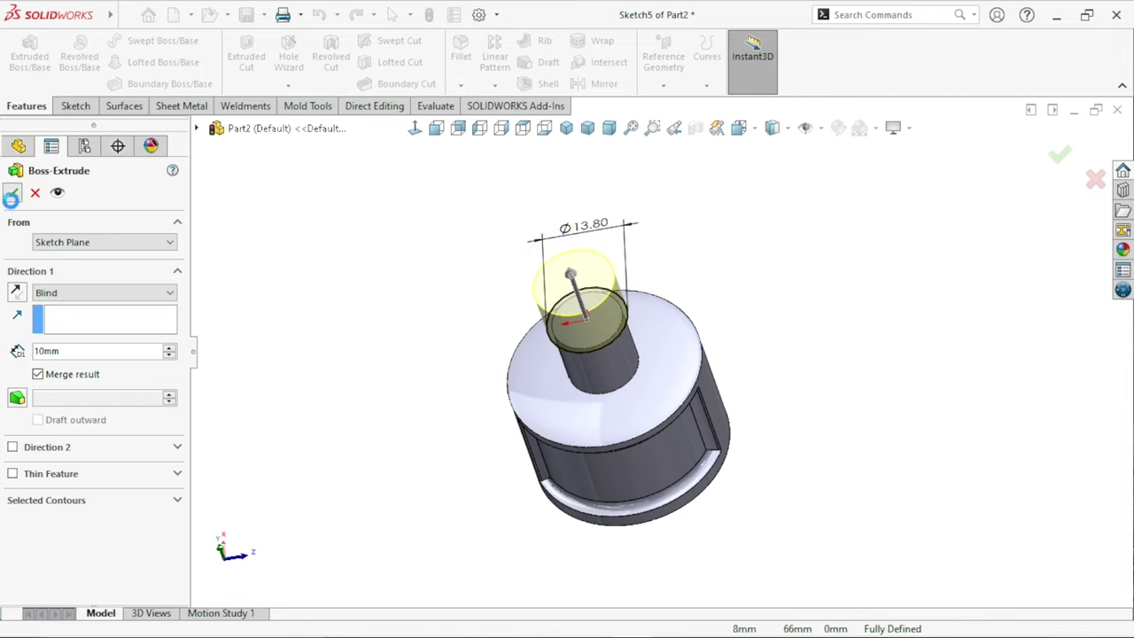
{"action": "mouse_move", "coordinate": [314, 306]}
{"action": "middle_mouse_down"}
{"action": "mouse_move", "coordinate": [490, 425]}
{"action": "mouse_move", "coordinate": [490, 202]}
{"action": "mouse_move", "coordinate": [362, 313]}
{"action": "mouse_move", "coordinate": [406, 366]}
{"action": "middle_mouse_up"}
- Orbit to the part's hollow end and start a sketch on that face
{"action": "scroll", "coordinate": [676, 379], "scroll_direction": "down", "scroll_amount": 4}
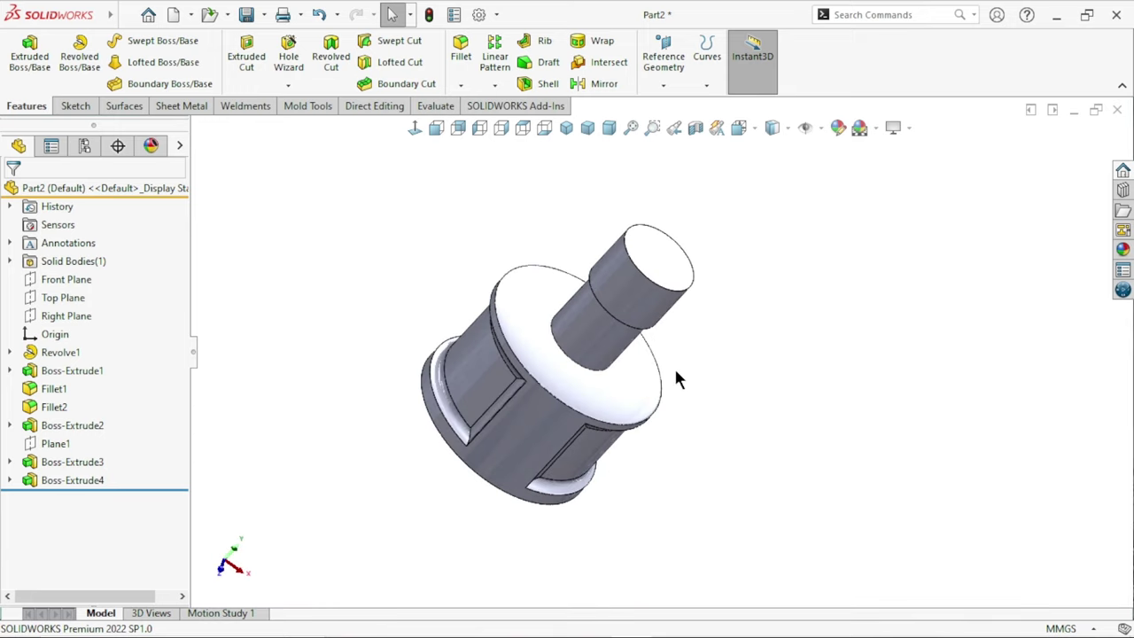
{"action": "scroll", "coordinate": [769, 437], "scroll_direction": "up", "scroll_amount": 3}
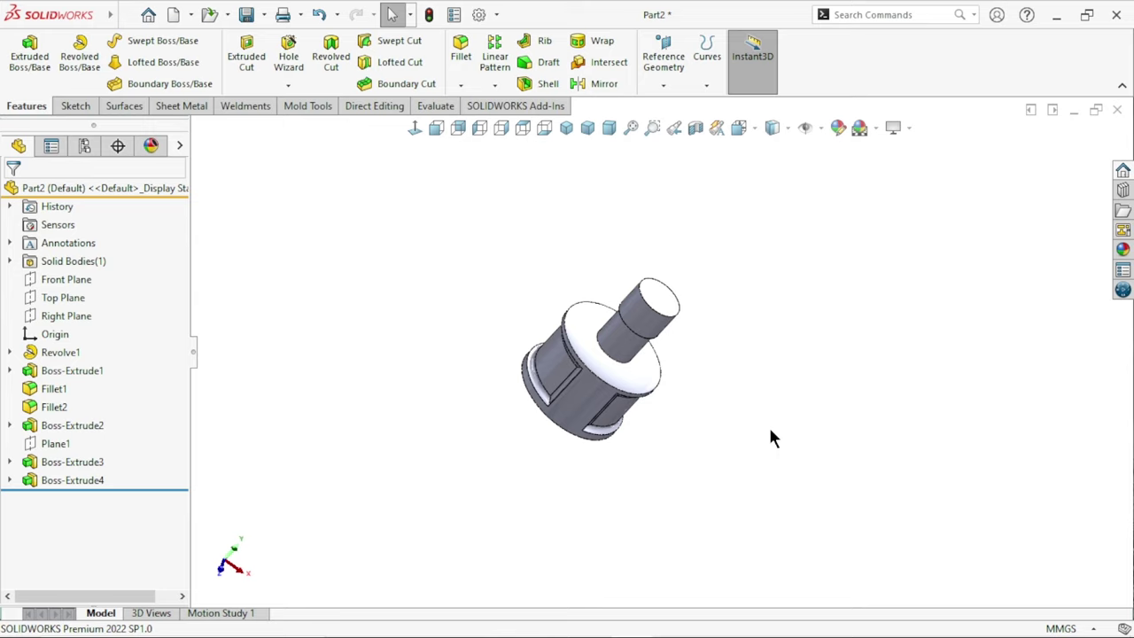
{"action": "mouse_move", "coordinate": [747, 440]}
{"action": "middle_mouse_down"}
{"action": "mouse_move", "coordinate": [688, 385]}
{"action": "mouse_move", "coordinate": [698, 385]}
{"action": "mouse_move", "coordinate": [743, 202]}
{"action": "mouse_move", "coordinate": [696, 324]}
{"action": "mouse_move", "coordinate": [673, 309]}
{"action": "middle_mouse_up"}
{"action": "scroll", "coordinate": [673, 309], "scroll_direction": "down", "scroll_amount": 2}
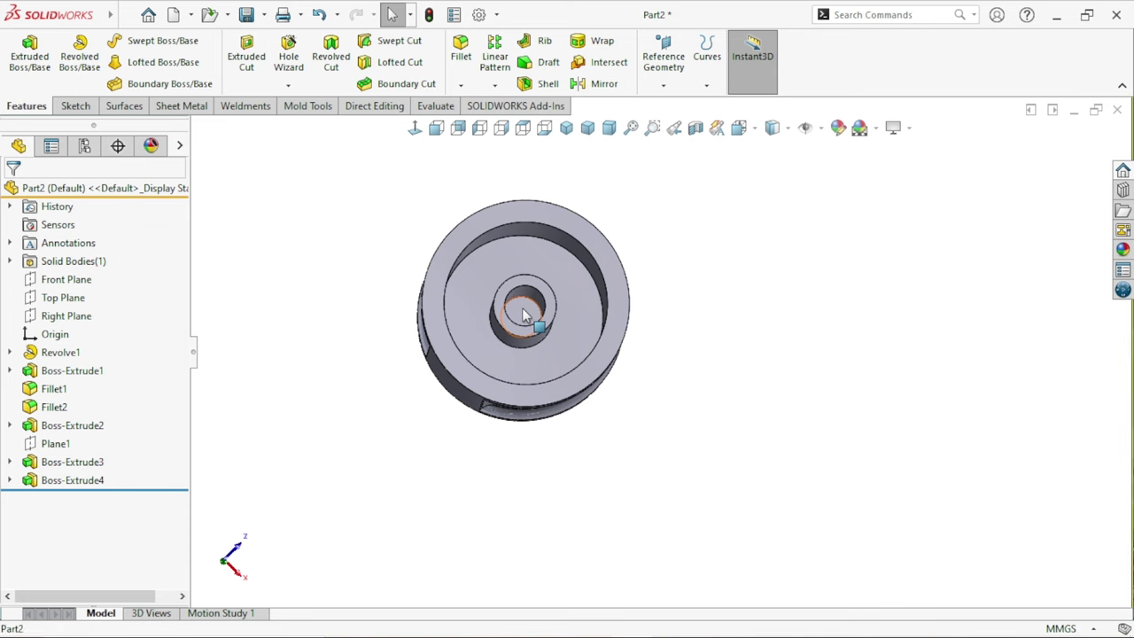
{"action": "left_click", "coordinate": [524, 315]}
{"action": "left_click", "coordinate": [593, 268]}
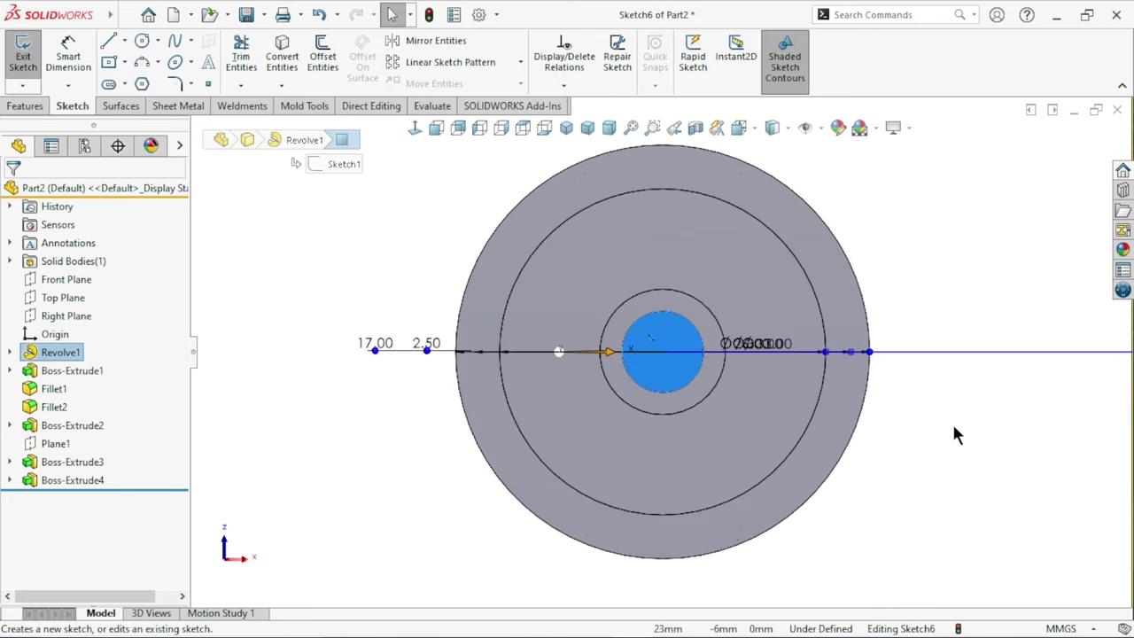
- Convert the 7 mm centre hole edge into the sketch and return to isometric view
{"action": "left_click", "coordinate": [672, 313]}
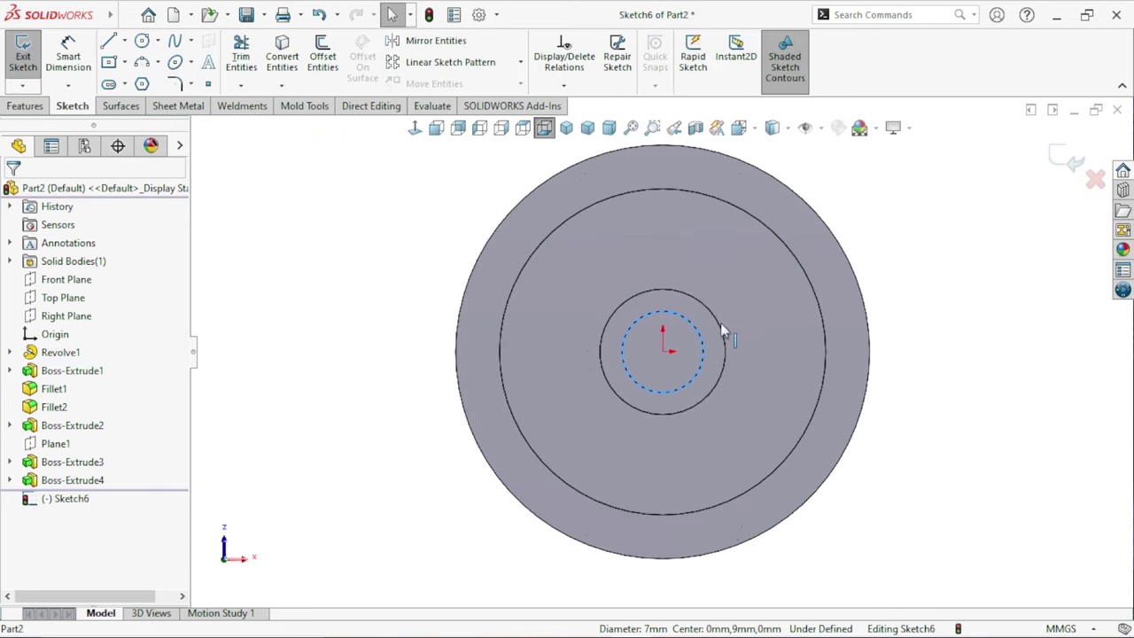
{"action": "left_click", "coordinate": [277, 63]}
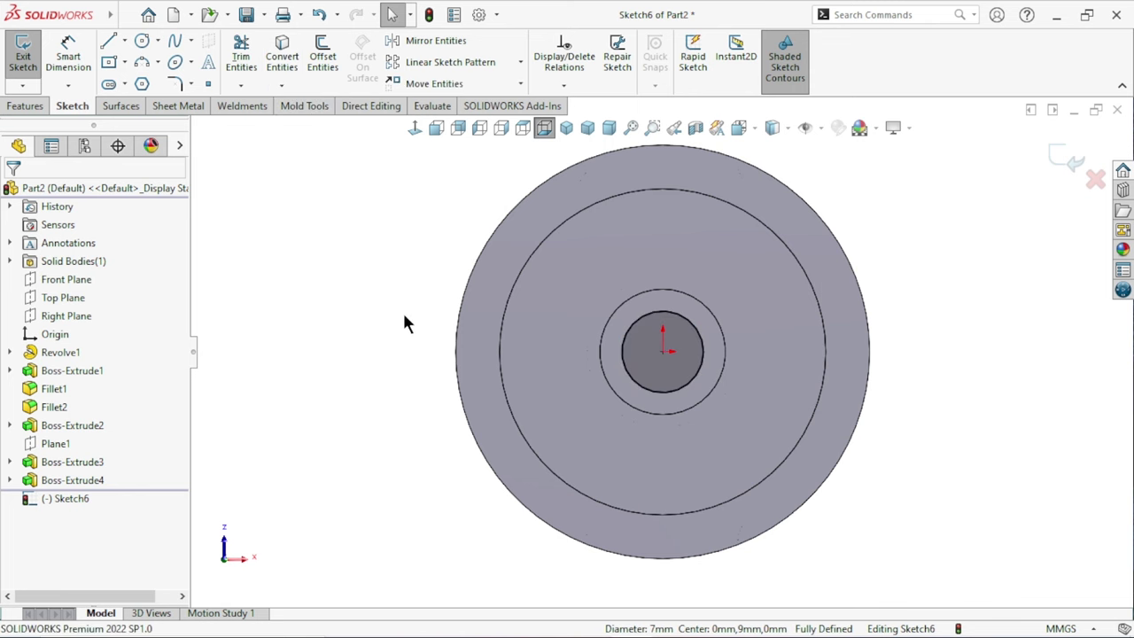
{"action": "key", "text": "ctrl+7"}
{"action": "left_click", "coordinate": [29, 108]}
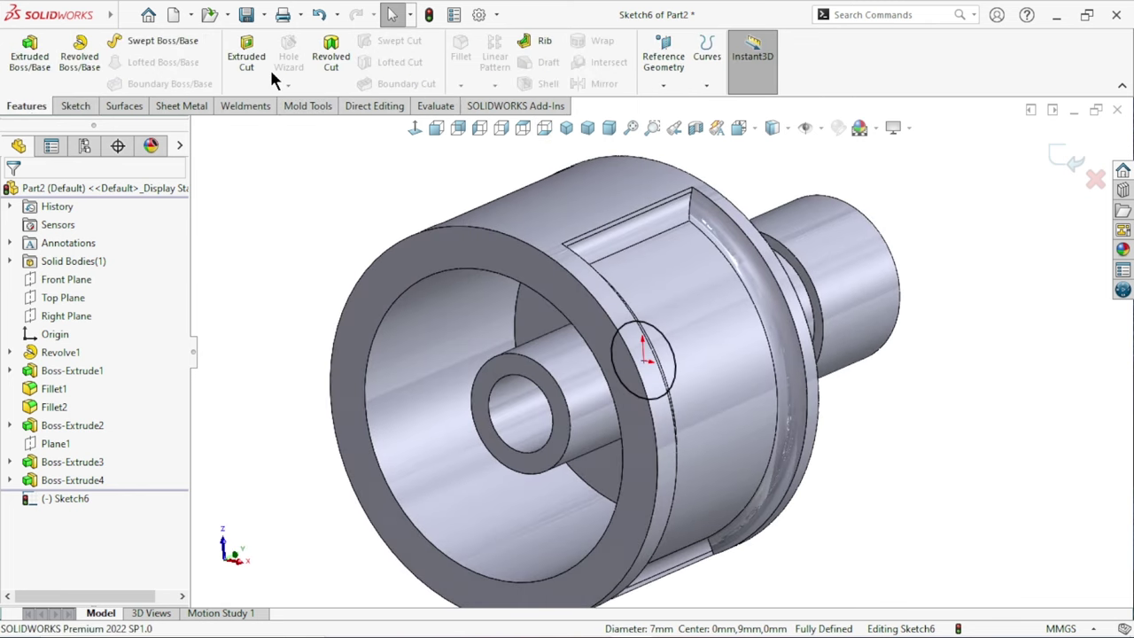
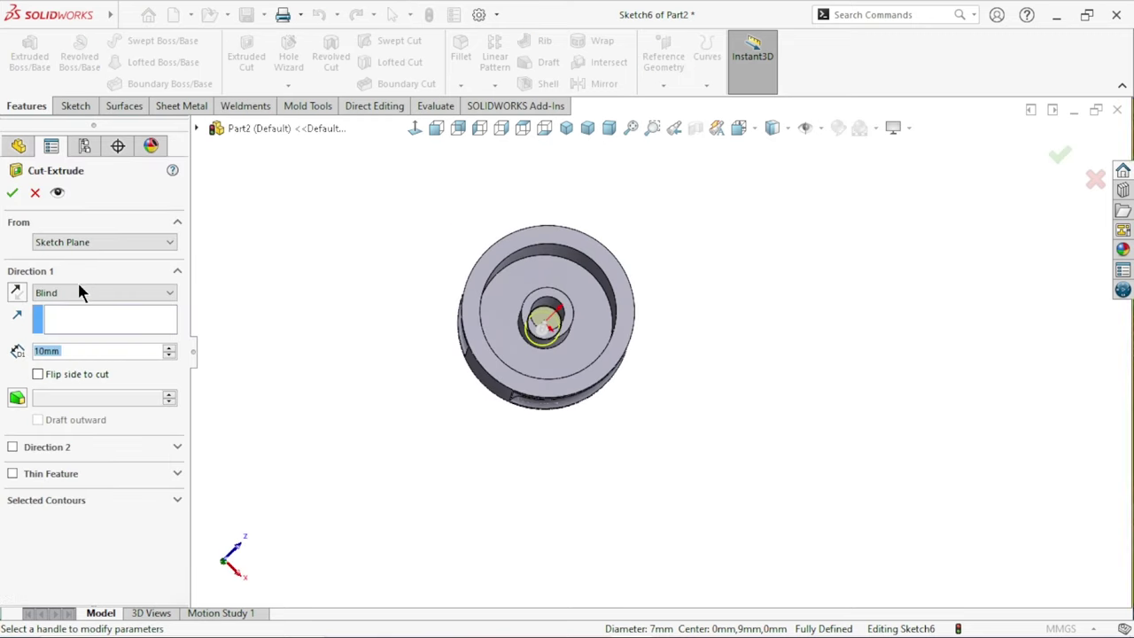
- Change the 7 mm cut's end condition from 10 mm Blind to Through All and confirm
{"action": "left_click", "coordinate": [78, 292]}
{"action": "left_click", "coordinate": [83, 319]}
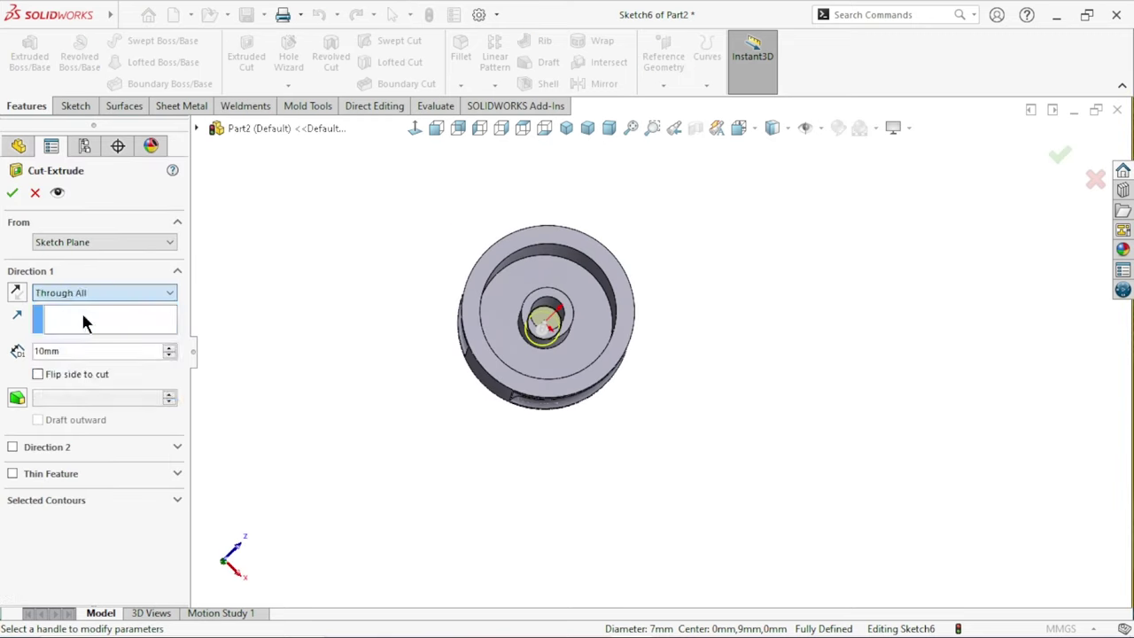
{"action": "left_click", "coordinate": [12, 194]}
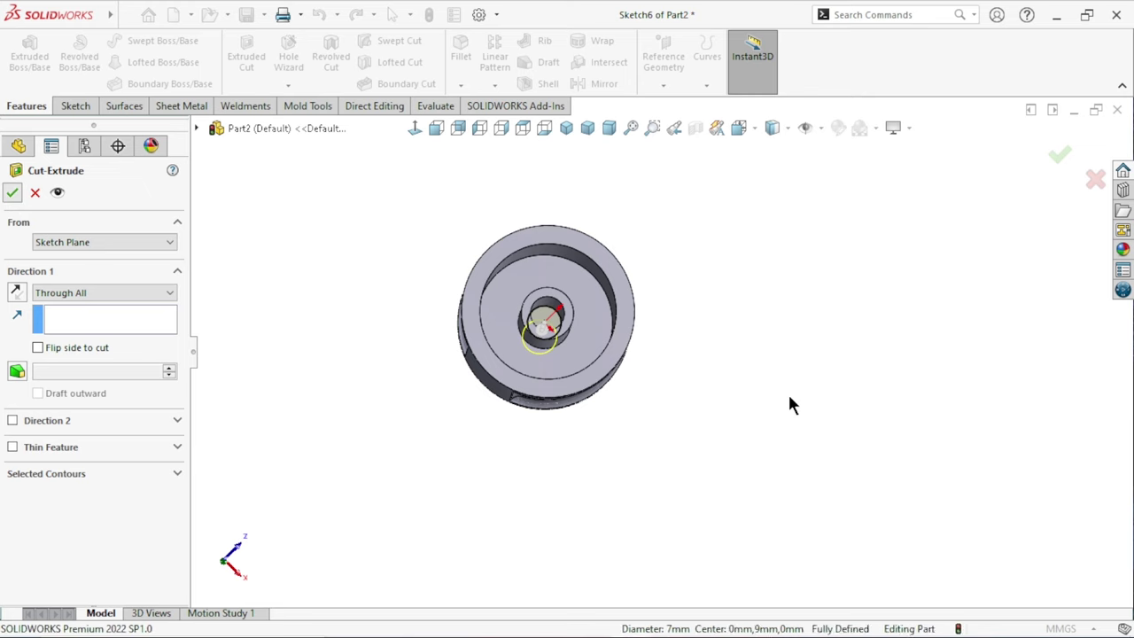
{"action": "middle_click_drag", "start_coordinate": [716, 375], "coordinate": [511, 373]}
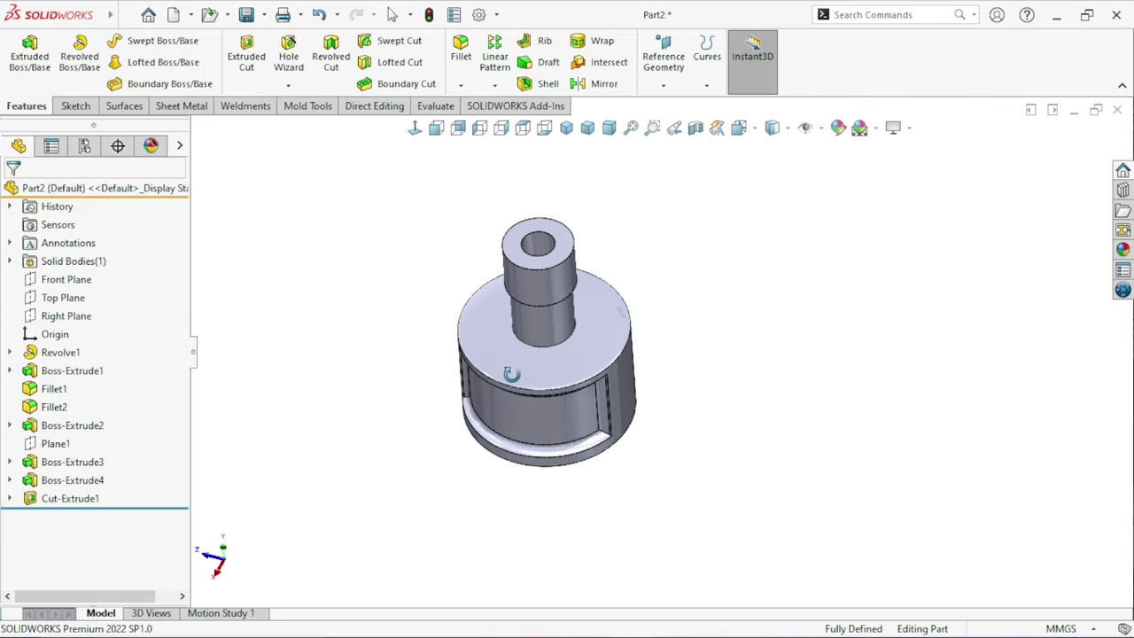
{"action": "mouse_move", "coordinate": [519, 380]}
{"action": "middle_mouse_down"}
{"action": "mouse_move", "coordinate": [668, 331]}
{"action": "mouse_move", "coordinate": [805, 377]}
{"action": "middle_mouse_up"}
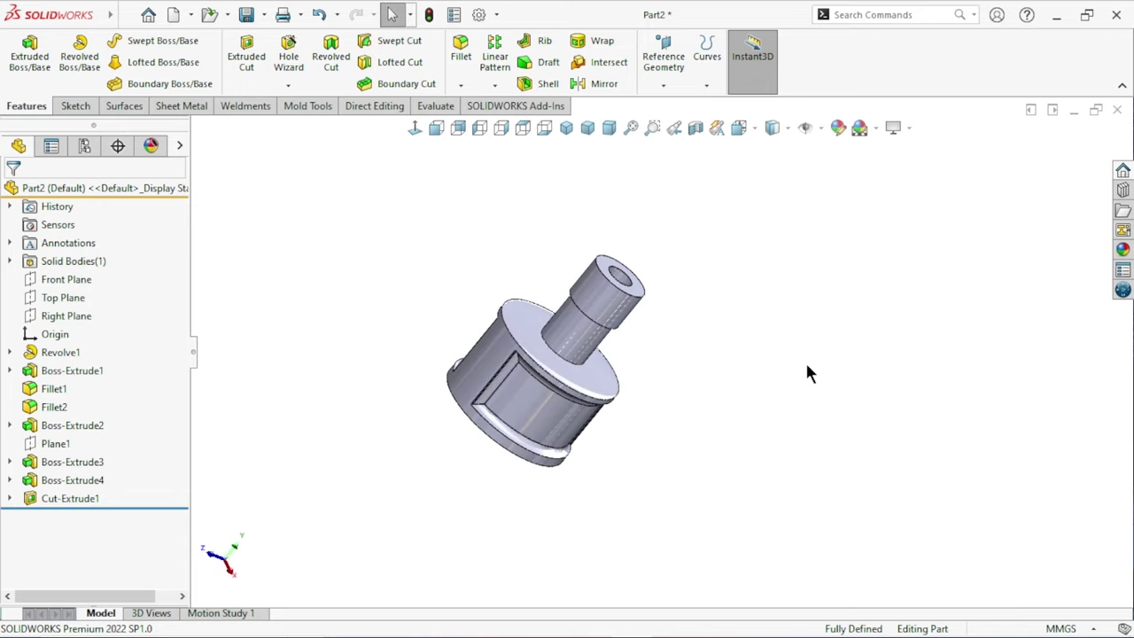
{"action": "scroll", "coordinate": [660, 345], "scroll_direction": "up", "scroll_amount": 3}
{"action": "mouse_move", "coordinate": [657, 327]}
{"action": "middle_mouse_down"}
{"action": "mouse_move", "coordinate": [794, 345]}
{"action": "mouse_move", "coordinate": [806, 300]}
{"action": "middle_mouse_up"}
{"action": "scroll", "coordinate": [728, 354], "scroll_direction": "up", "scroll_amount": 2}
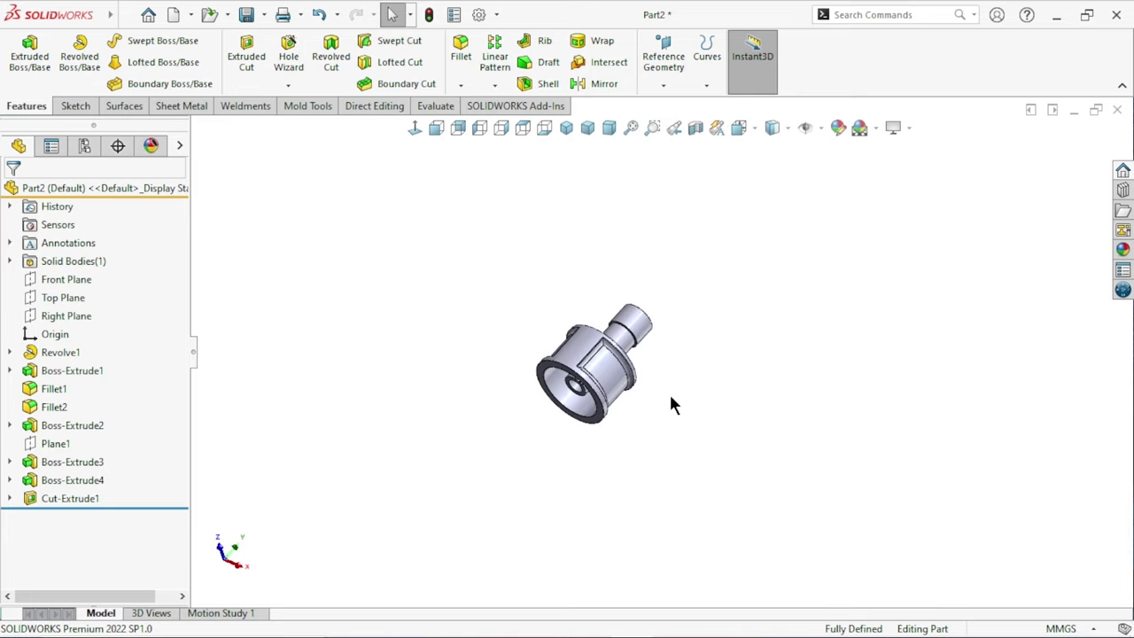
{"action": "scroll", "coordinate": [656, 383], "scroll_direction": "down", "scroll_amount": 2}
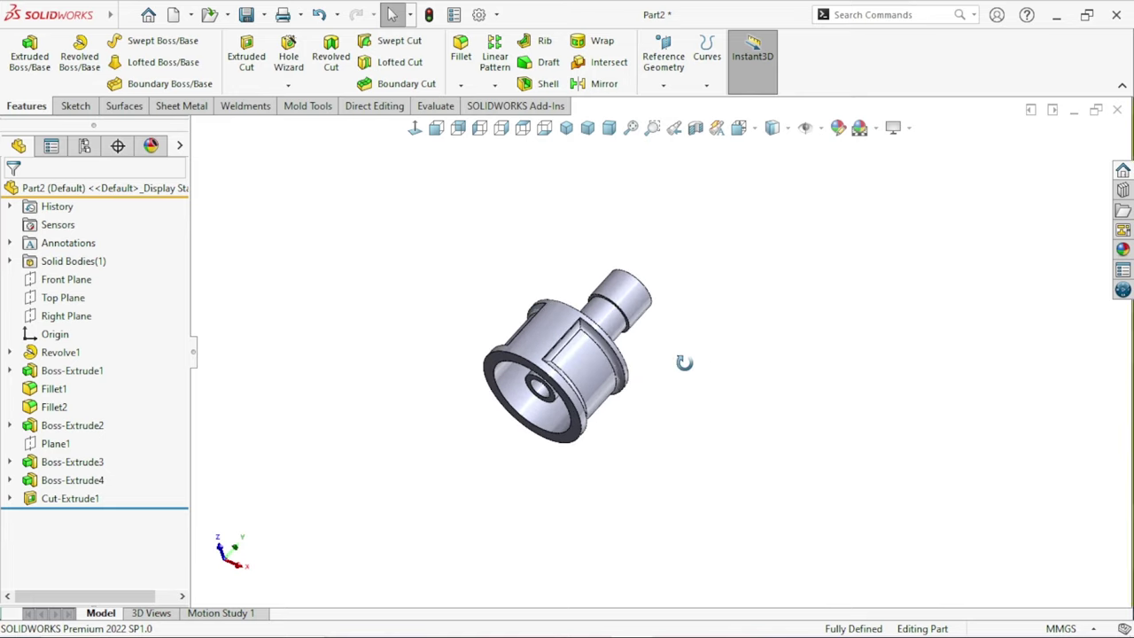
{"action": "middle_click_drag", "start_coordinate": [683, 362], "coordinate": [658, 316]}
{"action": "scroll", "coordinate": [657, 317], "scroll_direction": "down", "scroll_amount": 3}
- Sketch a Ø8.30 mm circle at the origin on the small spigot's end face
{"action": "left_click", "coordinate": [609, 256]}
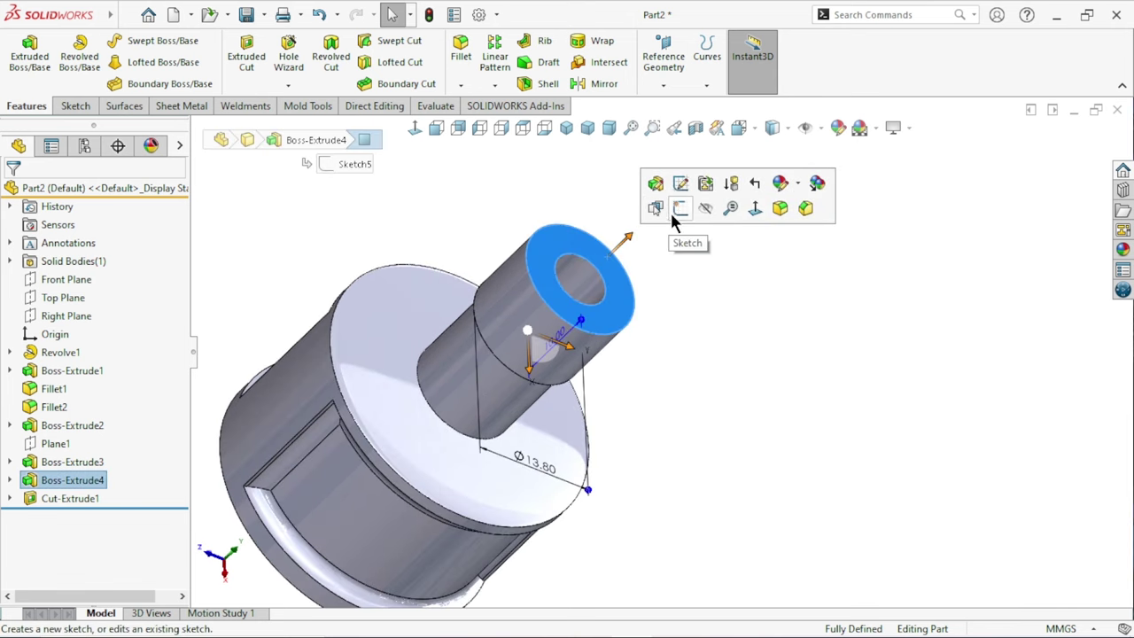
{"action": "left_click", "coordinate": [672, 215]}
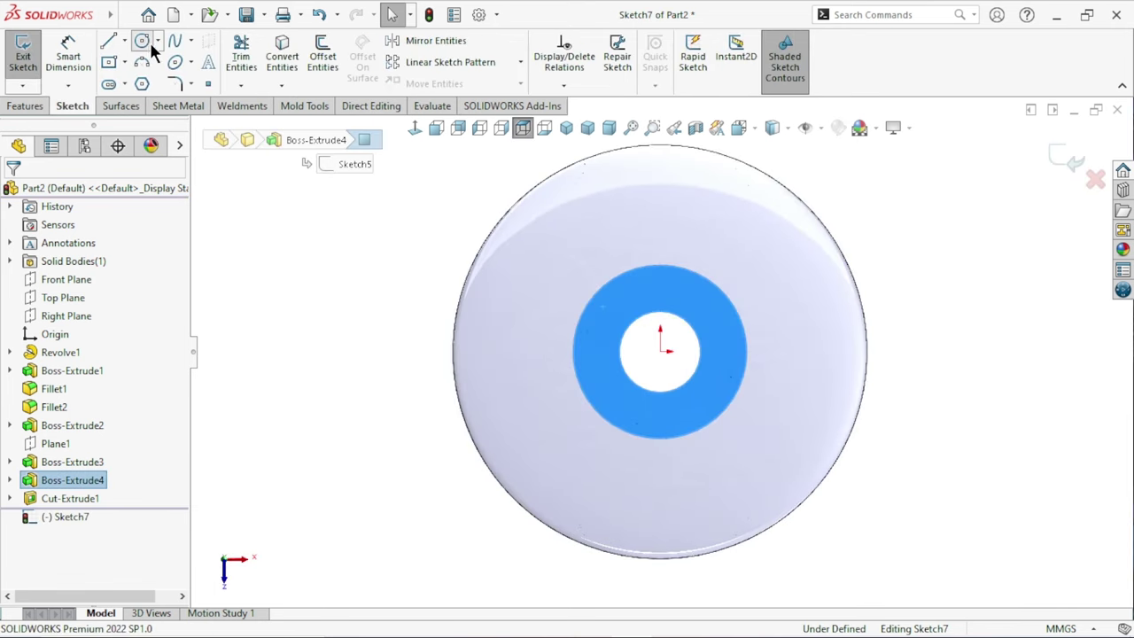
{"action": "left_click", "coordinate": [150, 42]}
{"action": "left_click", "coordinate": [659, 350]}
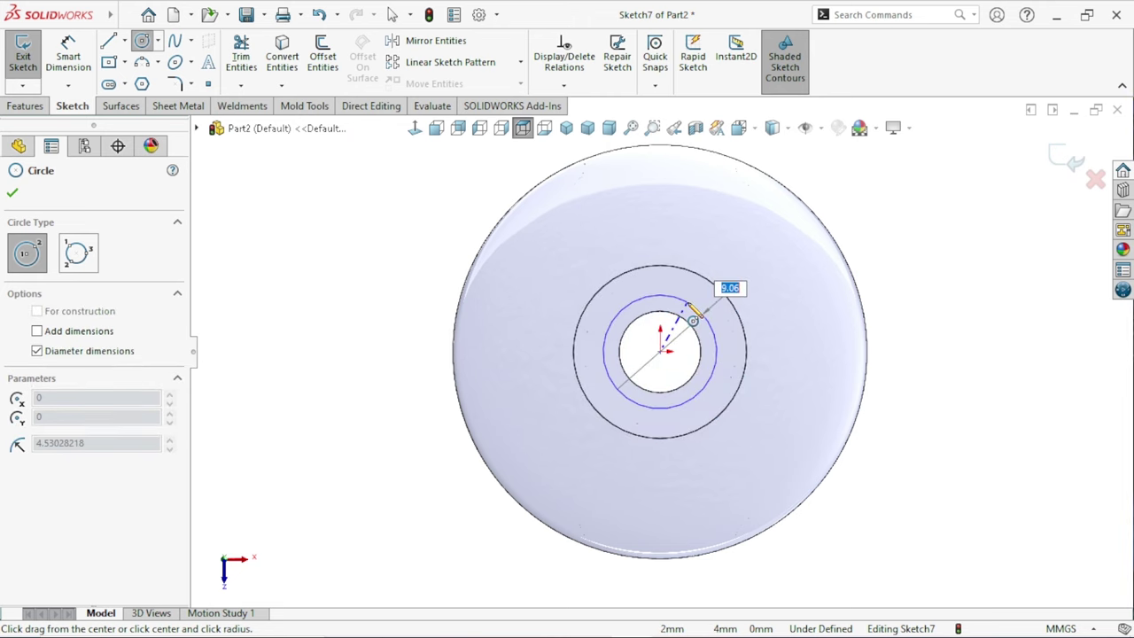
{"action": "left_click", "coordinate": [692, 310]}
{"action": "left_click", "coordinate": [68, 54]}
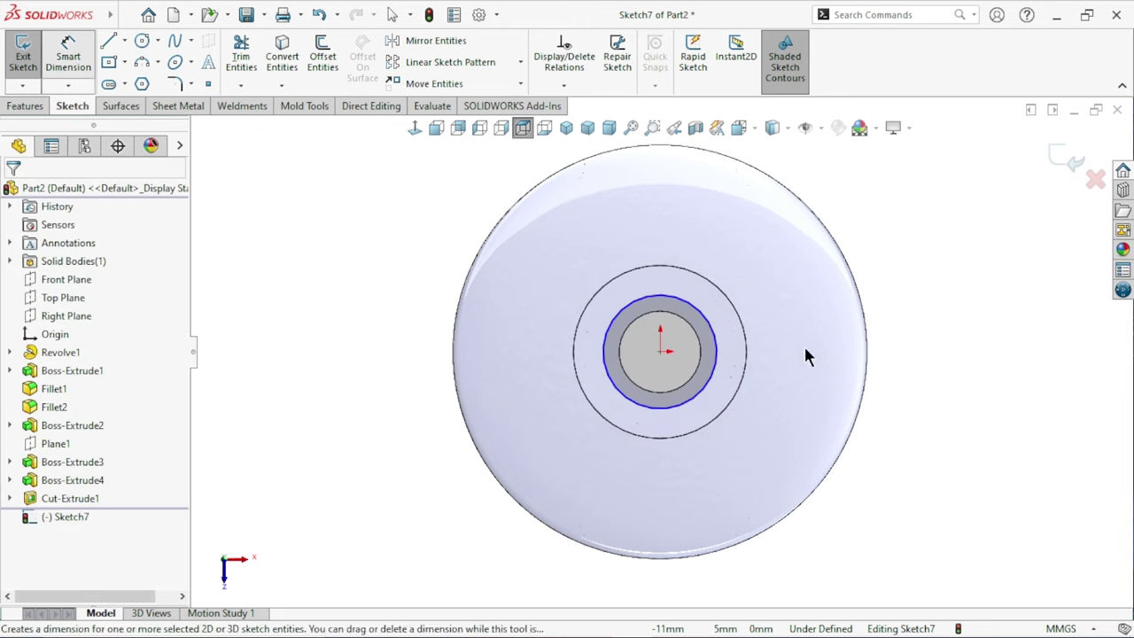
{"action": "left_click", "coordinate": [720, 347]}
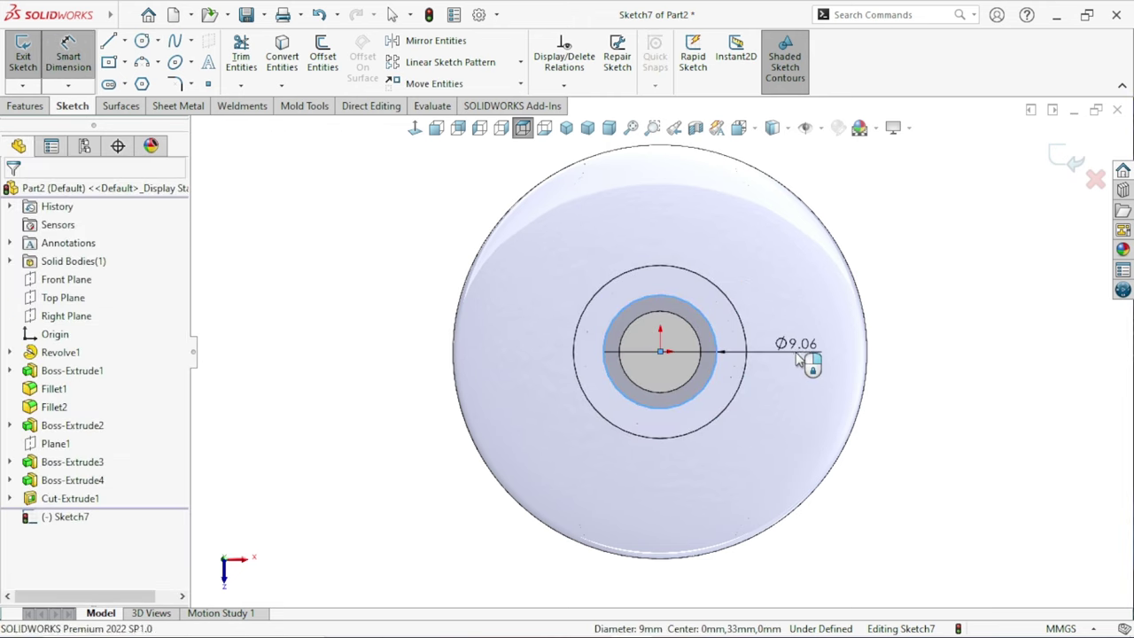
{"action": "left_click", "coordinate": [784, 358]}
{"action": "type", "text": "8."}
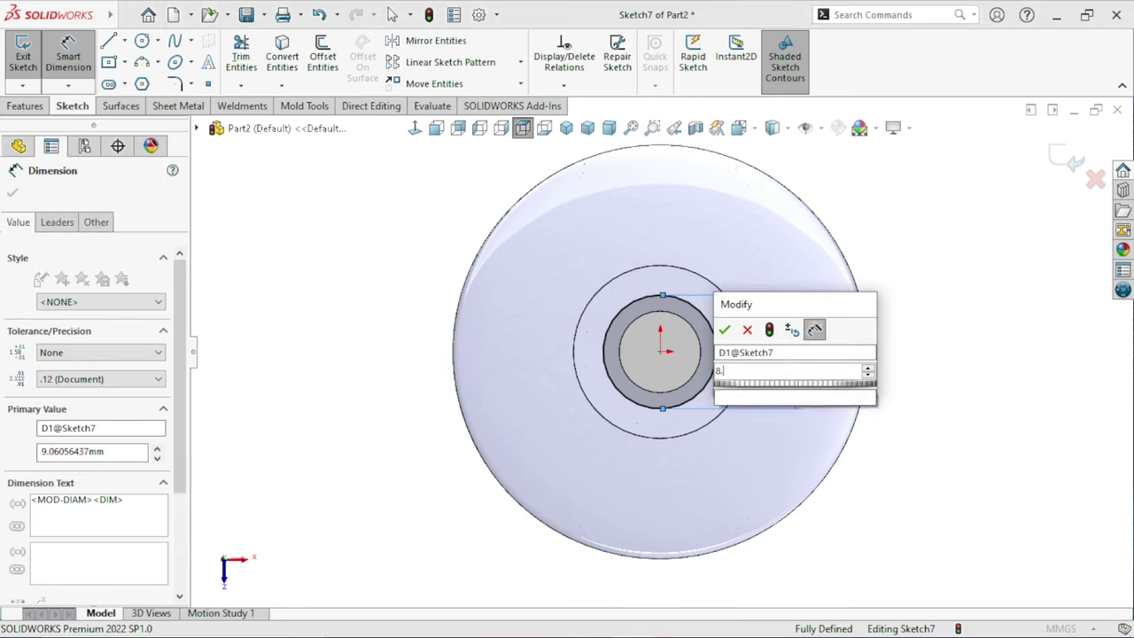
{"action": "key", "text": "Return"}
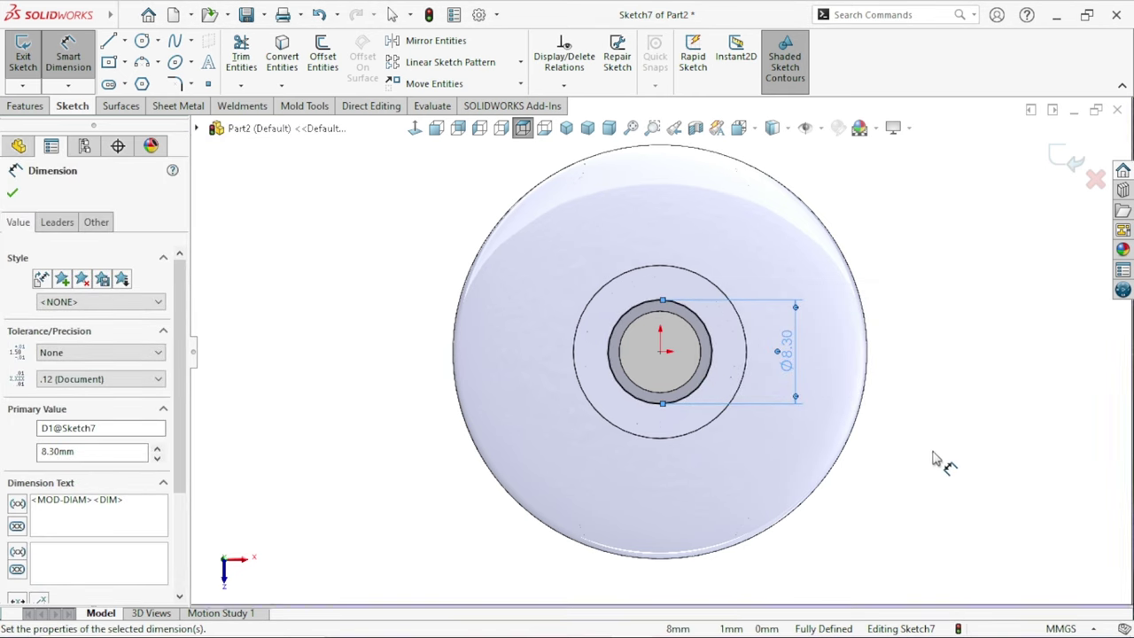
{"action": "left_click", "coordinate": [936, 460]}
- Extruded-cut the circle Blind to a depth of 17 mm
{"action": "left_click", "coordinate": [24, 108]}
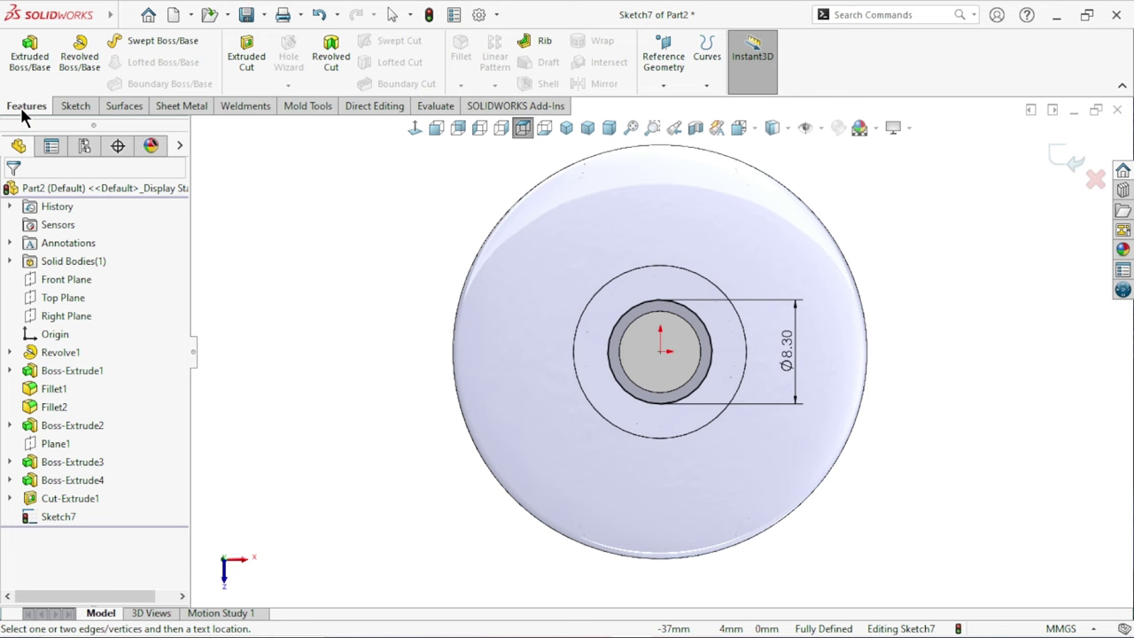
{"action": "left_click", "coordinate": [235, 75]}
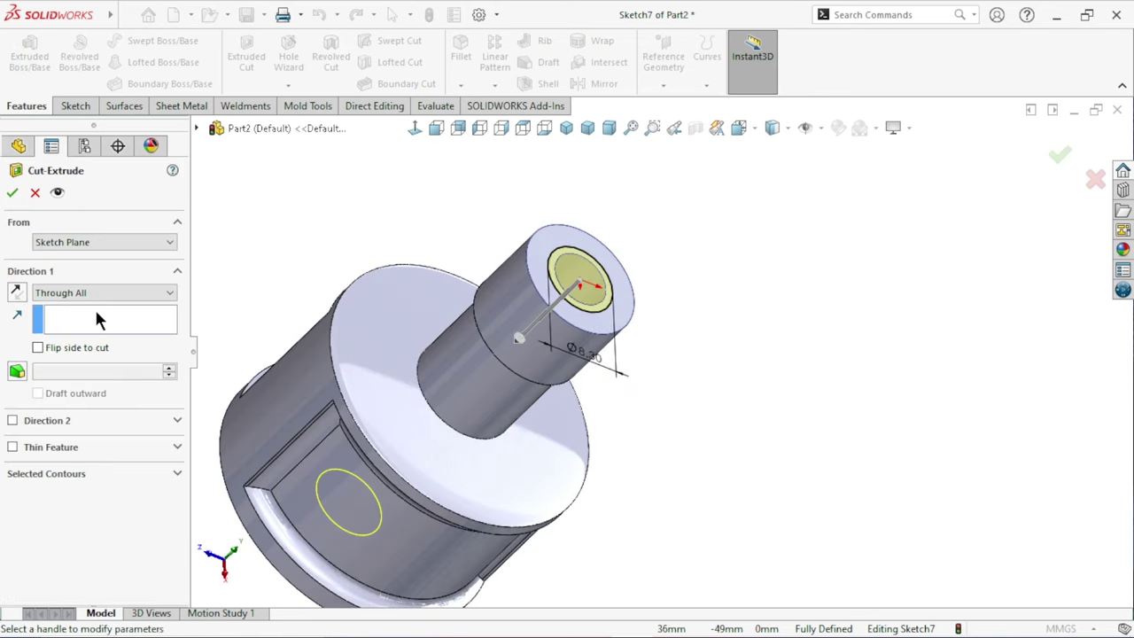
{"action": "left_click", "coordinate": [78, 292]}
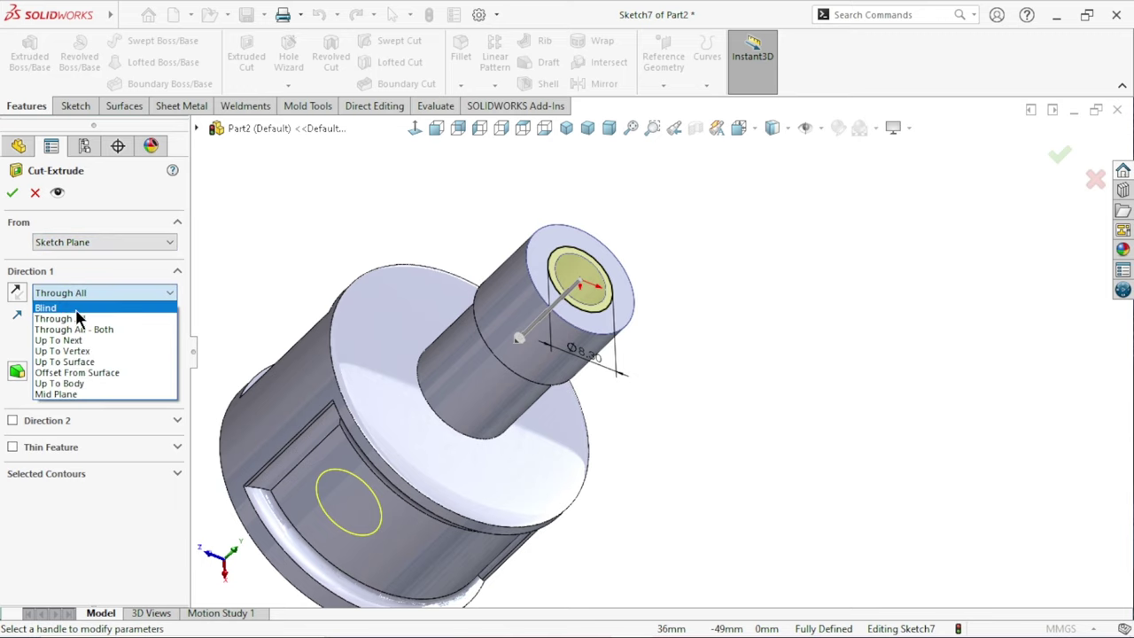
{"action": "left_click", "coordinate": [77, 307]}
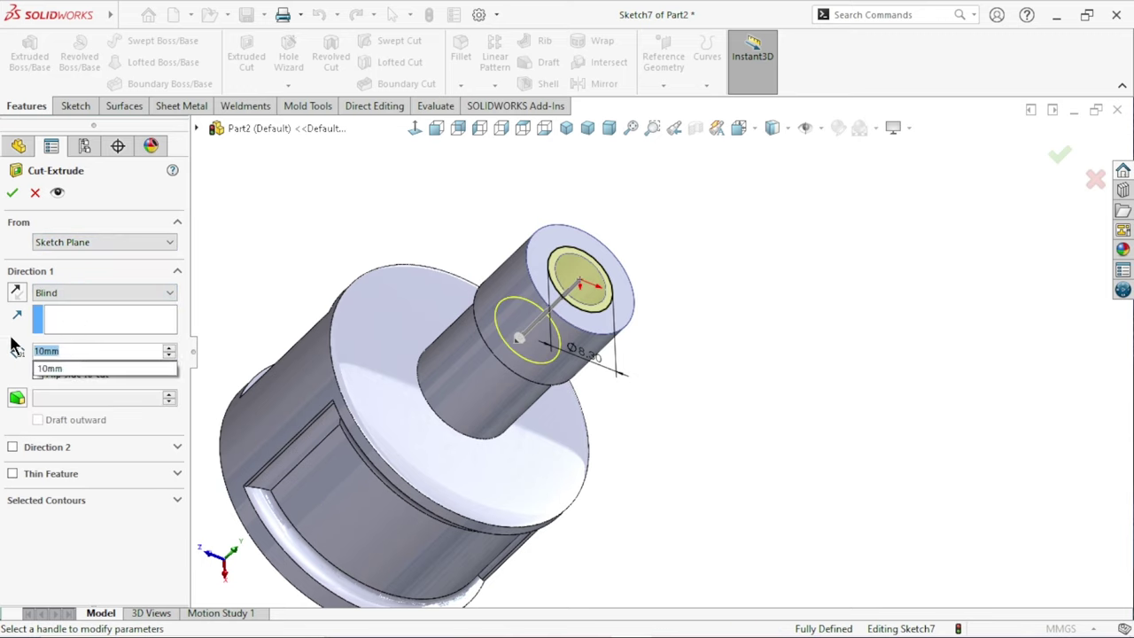
{"action": "type", "text": "17"}
{"action": "key", "text": "Return"}
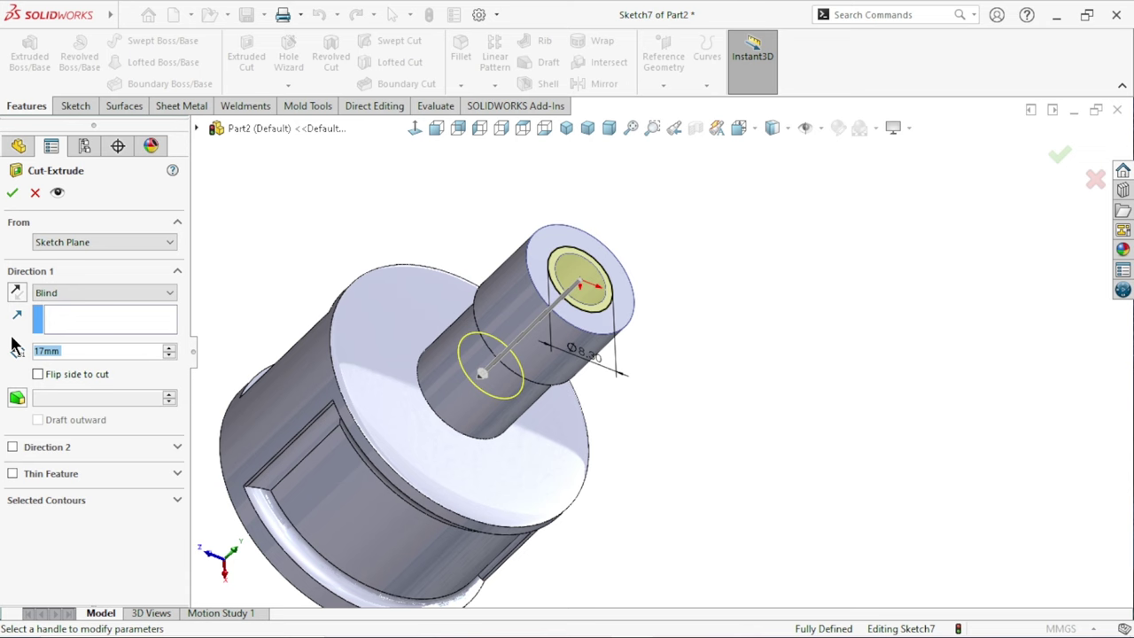
{"action": "left_click", "coordinate": [13, 193]}
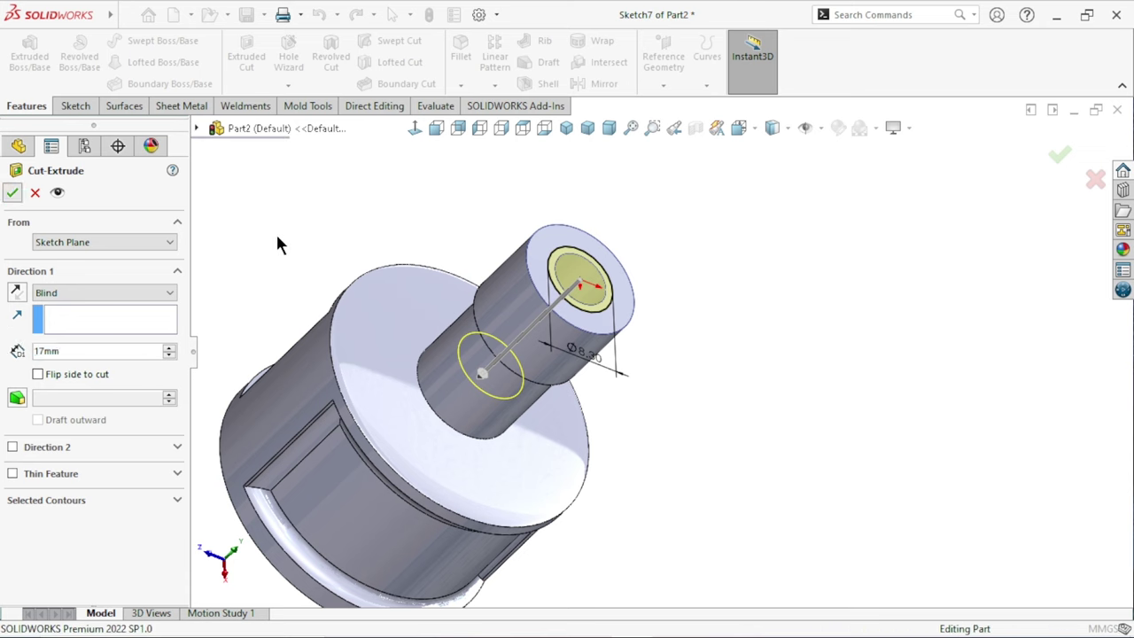
{"action": "mouse_move", "coordinate": [558, 430]}
{"action": "middle_mouse_down"}
{"action": "mouse_move", "coordinate": [672, 420]}
{"action": "mouse_move", "coordinate": [709, 298]}
{"action": "middle_mouse_up"}
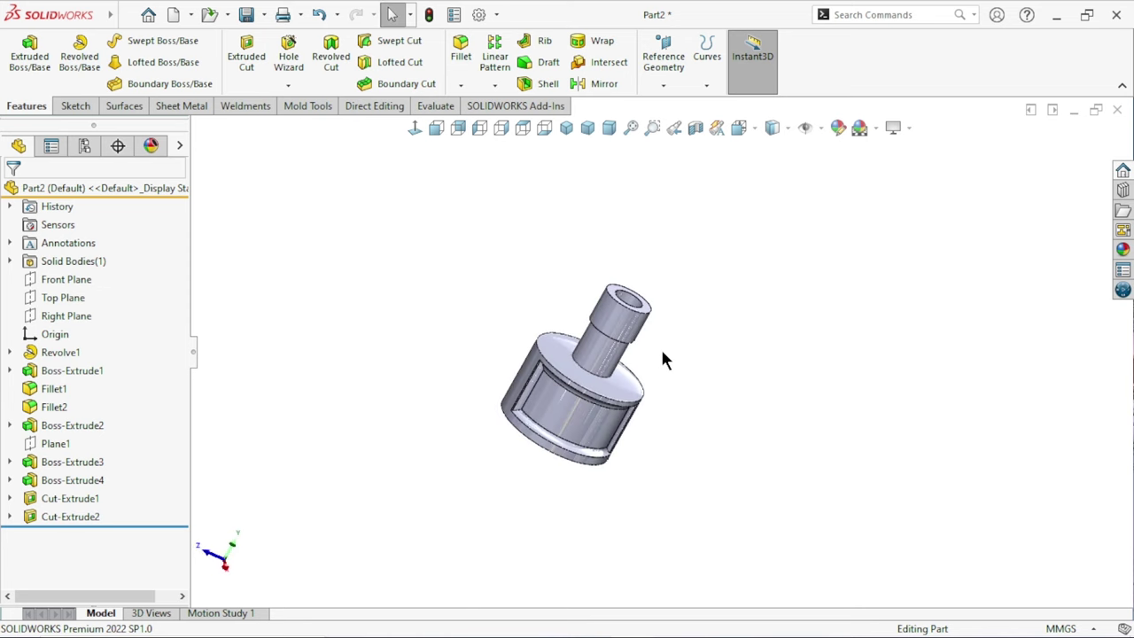
{"action": "left_click", "coordinate": [694, 131]}
{"action": "mouse_move", "coordinate": [715, 388]}
{"action": "middle_mouse_down"}
{"action": "mouse_move", "coordinate": [798, 366]}
{"action": "mouse_move", "coordinate": [800, 496]}
{"action": "mouse_move", "coordinate": [587, 410]}
{"action": "mouse_move", "coordinate": [615, 400]}
{"action": "mouse_move", "coordinate": [687, 464]}
{"action": "mouse_move", "coordinate": [505, 328]}
{"action": "mouse_move", "coordinate": [582, 392]}
{"action": "mouse_move", "coordinate": [567, 372]}
{"action": "middle_mouse_up"}
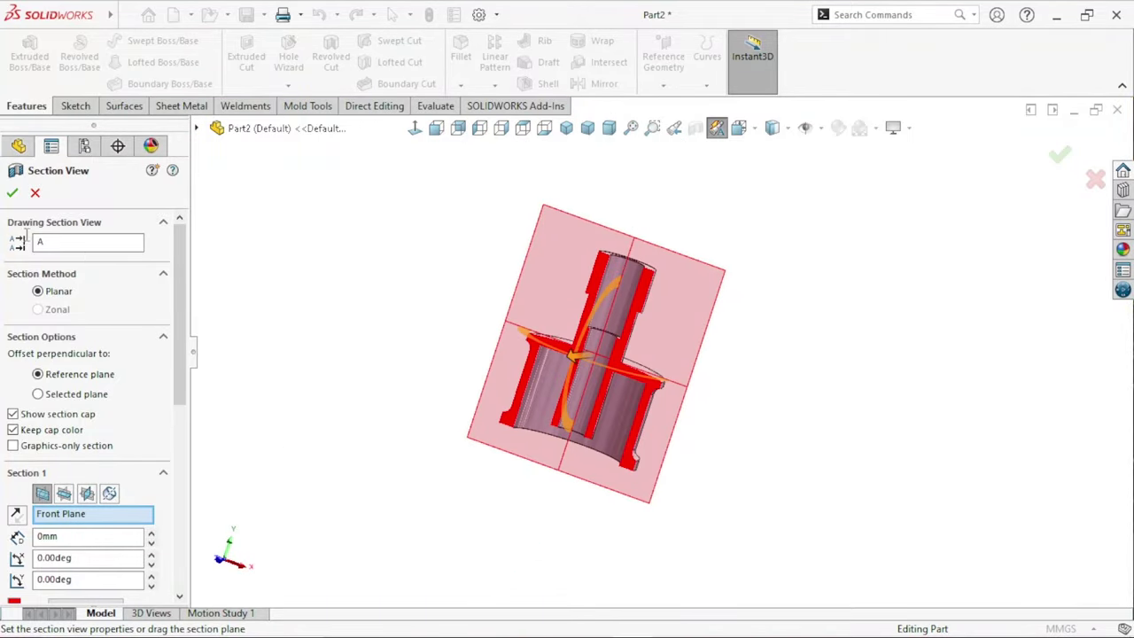
{"action": "left_click", "coordinate": [12, 194]}
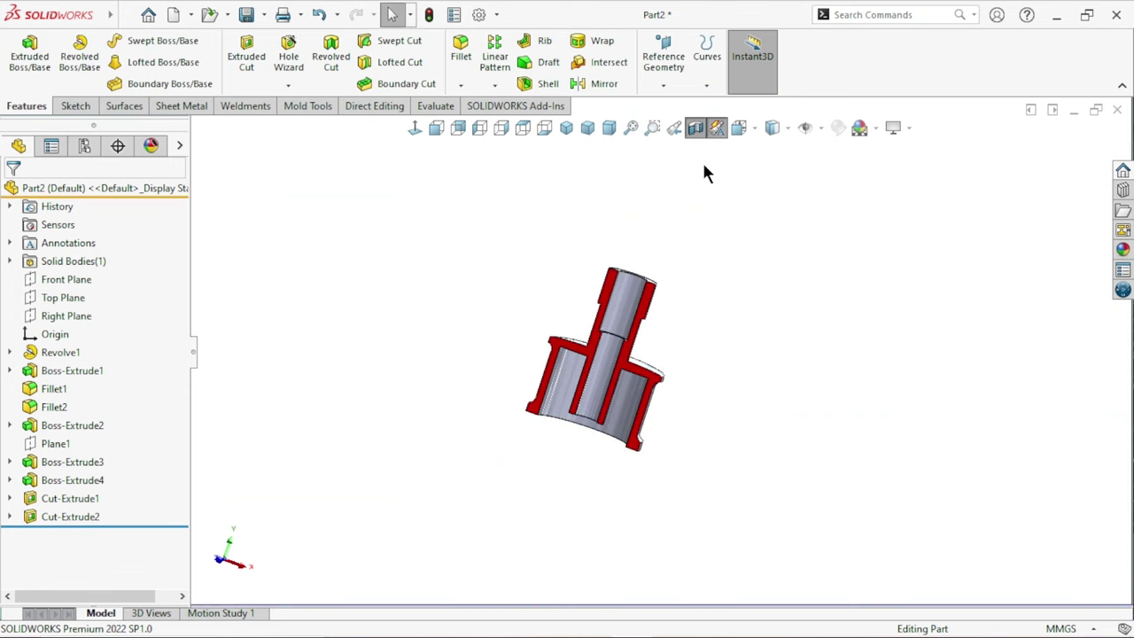
{"action": "left_click", "coordinate": [694, 126]}
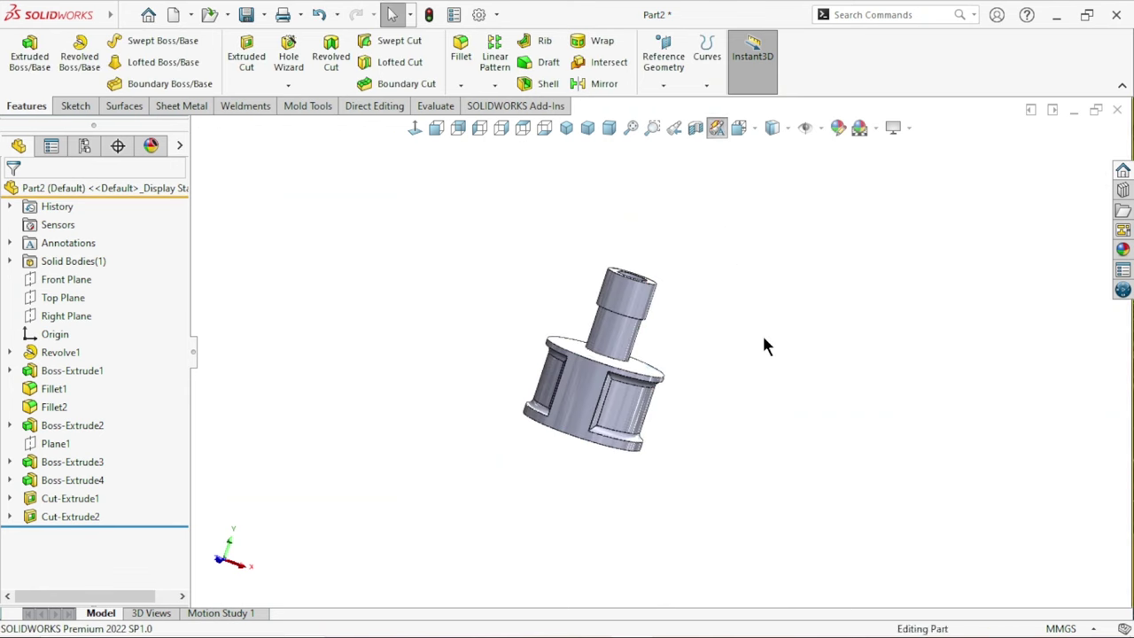
{"action": "mouse_move", "coordinate": [761, 333]}
{"action": "middle_mouse_down"}
{"action": "mouse_move", "coordinate": [716, 399]}
{"action": "mouse_move", "coordinate": [703, 450]}
{"action": "middle_mouse_up"}
{"action": "scroll", "coordinate": [676, 331], "scroll_direction": "down", "scroll_amount": 5}
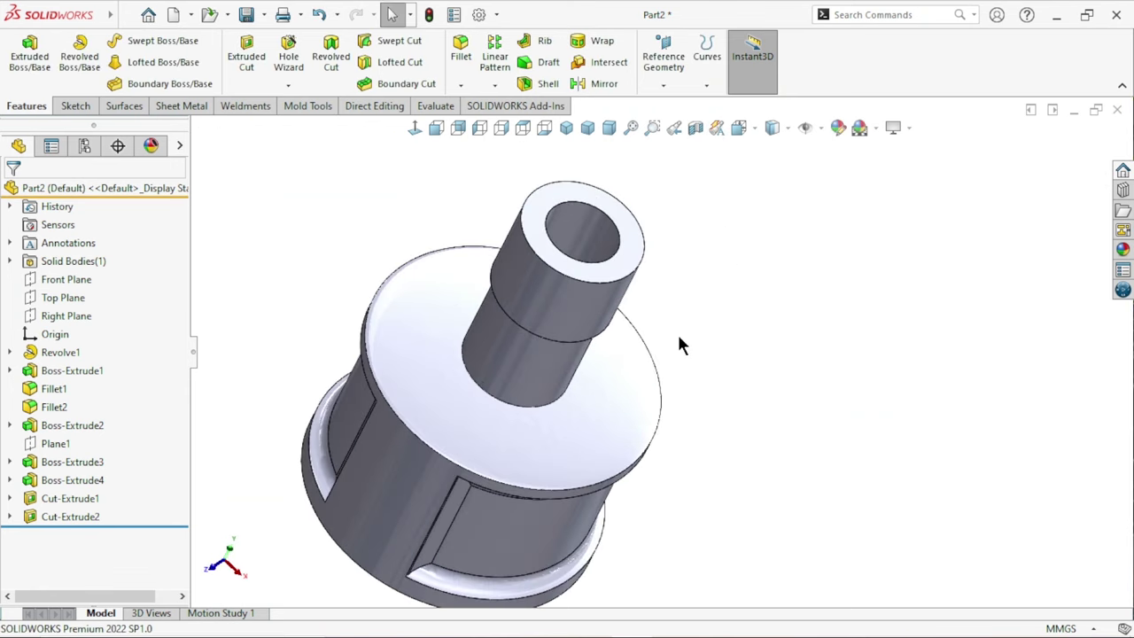
{"action": "left_click", "coordinate": [624, 261]}
- Sketch an 11 mm diameter circle centred on the origin at the spigot's end face
{"action": "left_click", "coordinate": [692, 202]}
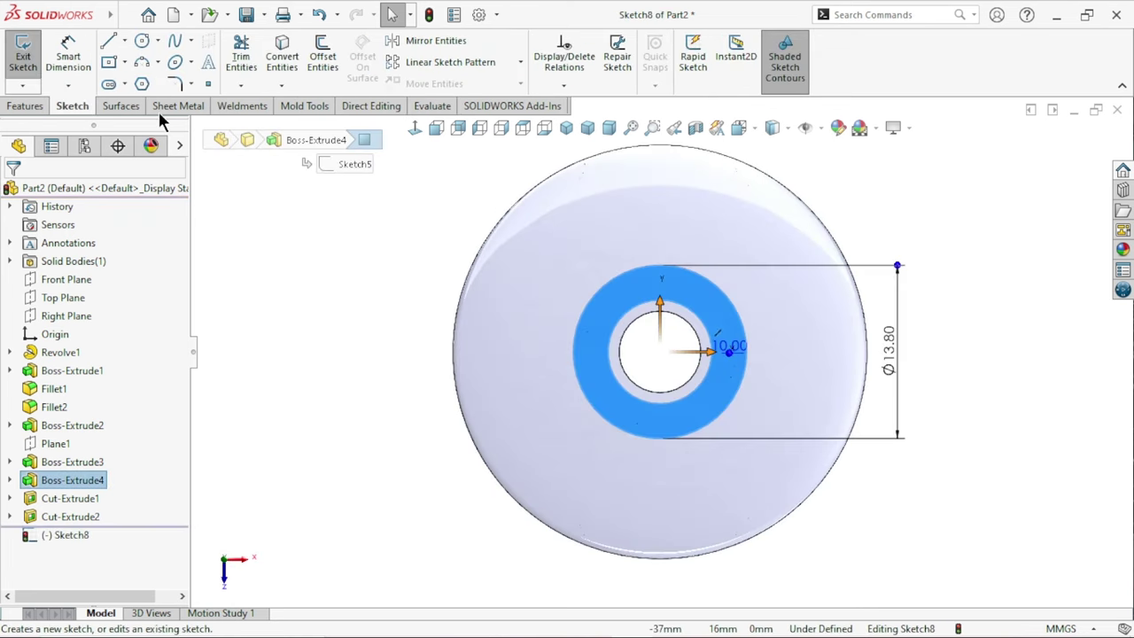
{"action": "left_click", "coordinate": [144, 39]}
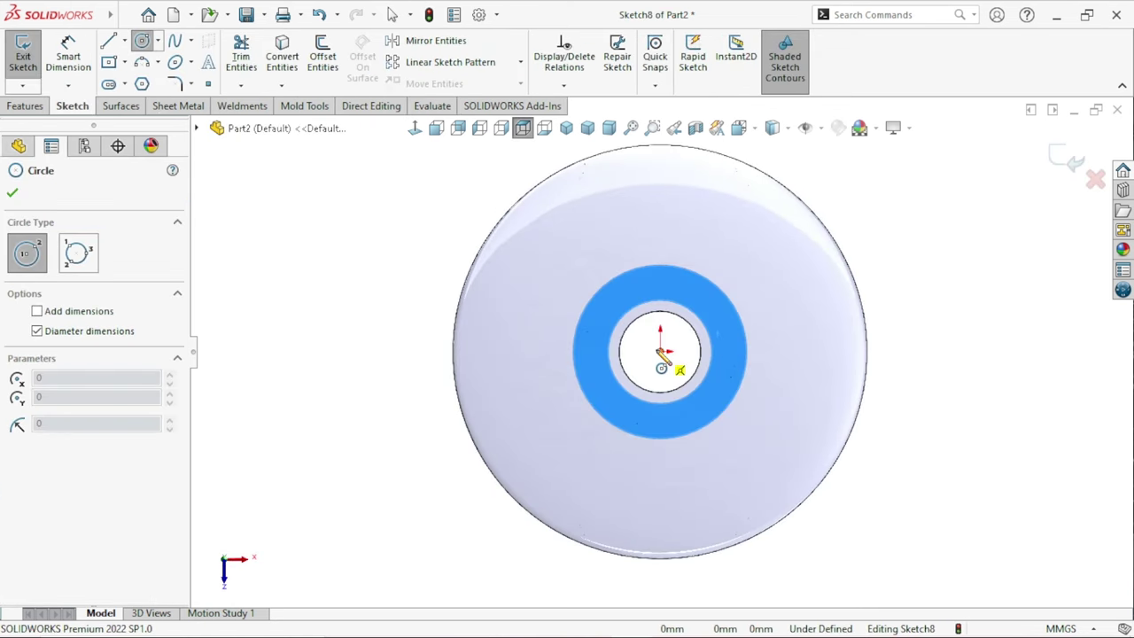
{"action": "left_click", "coordinate": [659, 351]}
{"action": "left_click", "coordinate": [692, 297]}
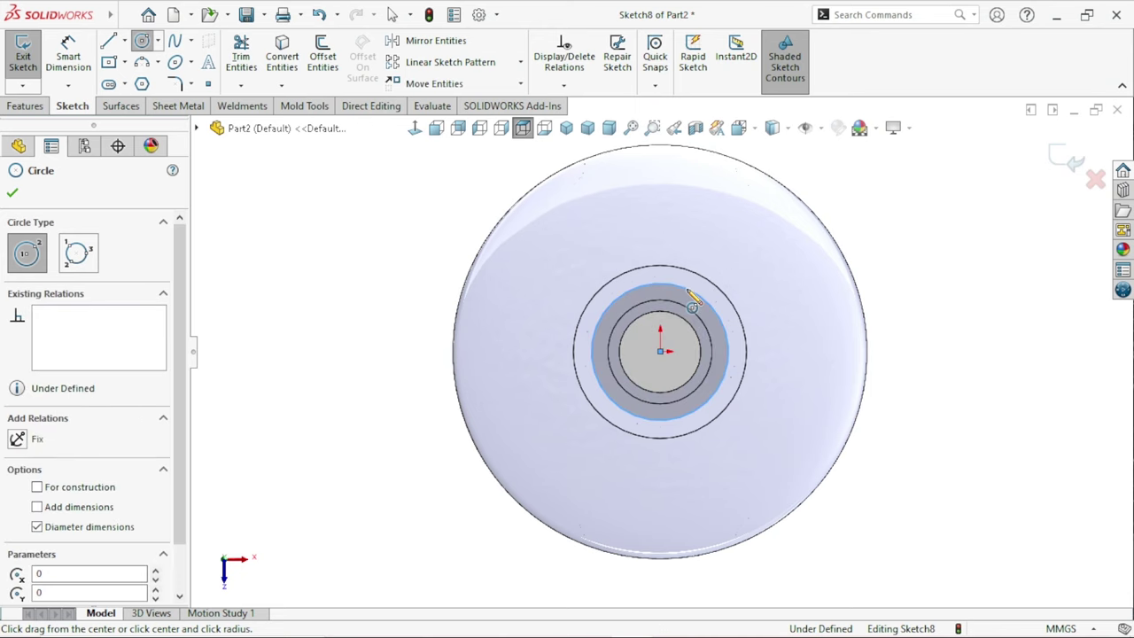
{"action": "left_click", "coordinate": [68, 55]}
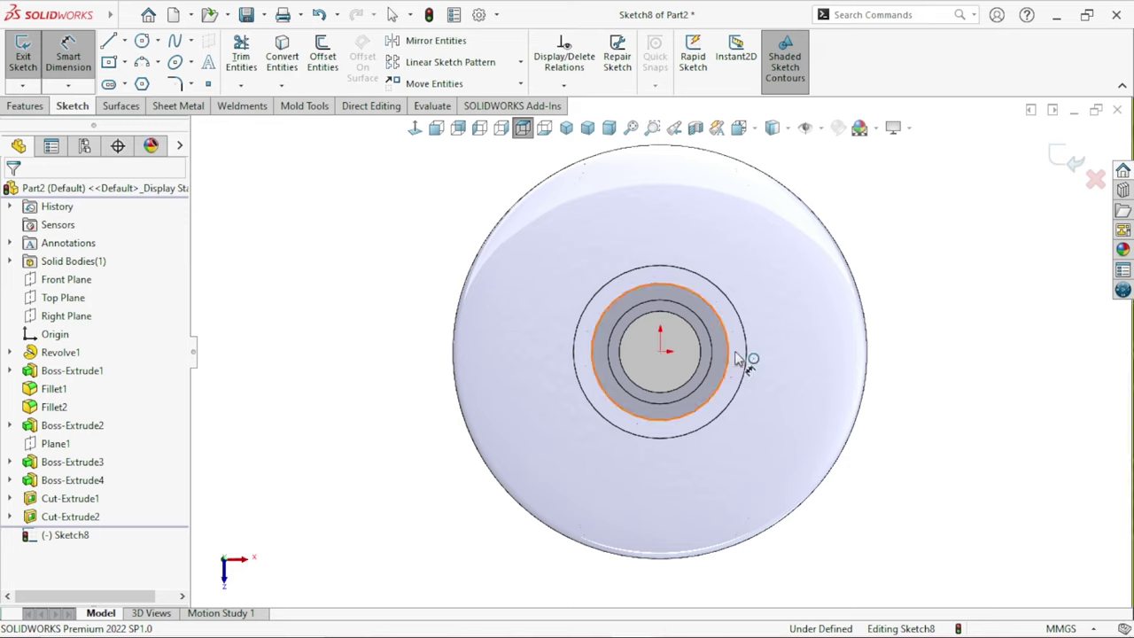
{"action": "left_click", "coordinate": [733, 354]}
{"action": "left_click", "coordinate": [795, 355]}
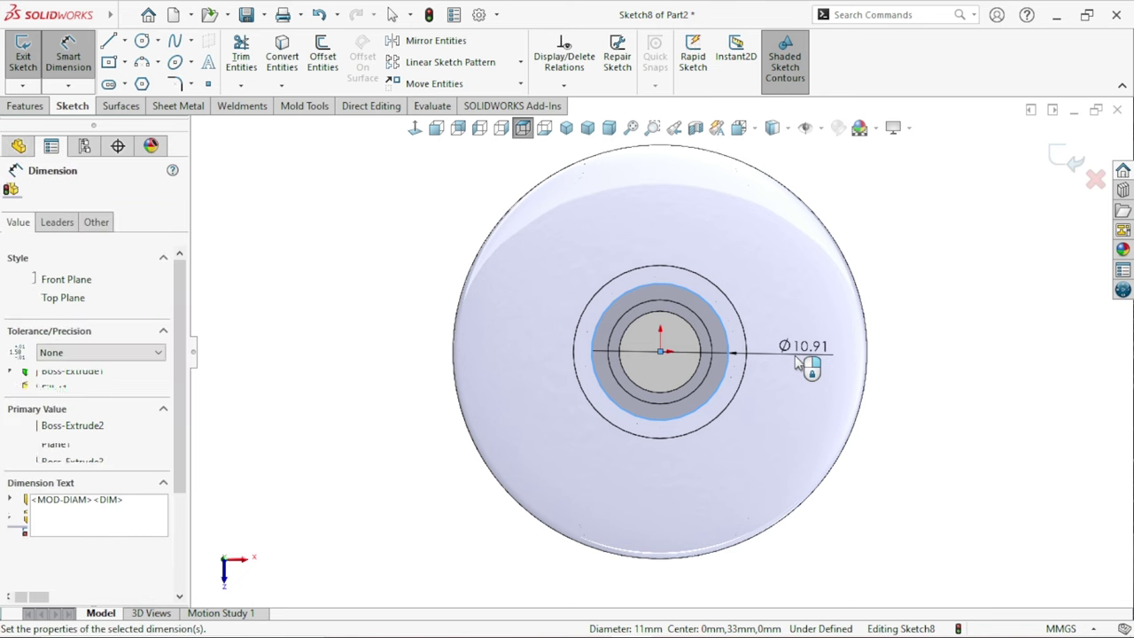
{"action": "type", "text": "11"}
{"action": "key", "text": "Return"}
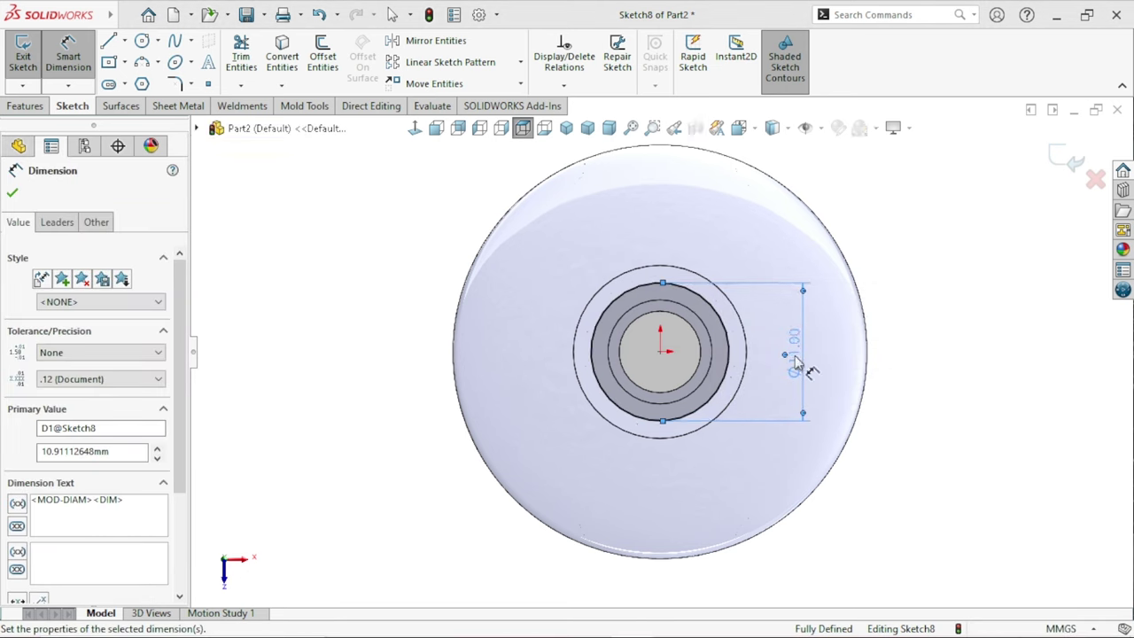
{"action": "left_click", "coordinate": [13, 192]}
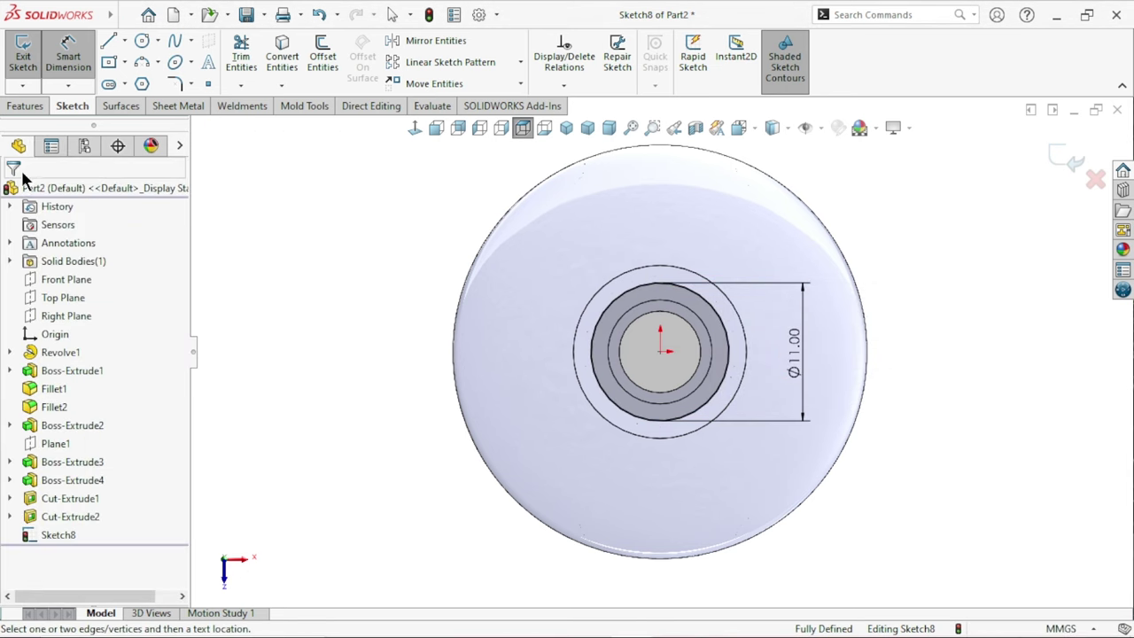
- Extruded-cut the 11 mm circle Blind to a depth of 6.5 mm
{"action": "left_click", "coordinate": [25, 107]}
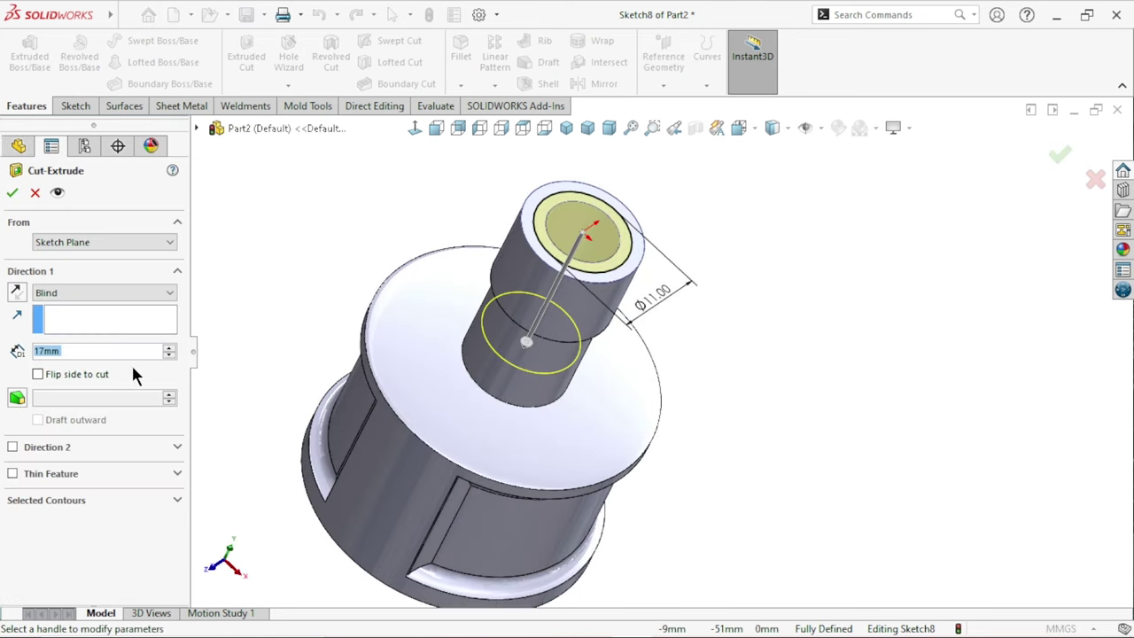
{"action": "left_click", "coordinate": [93, 351]}
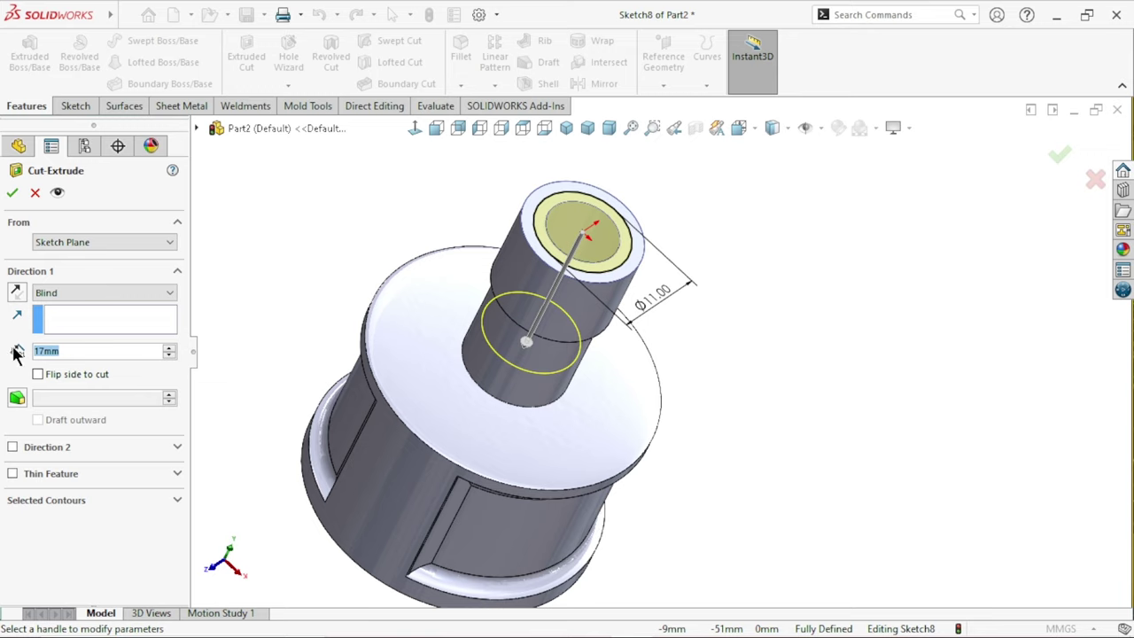
{"action": "type", "text": "6"}
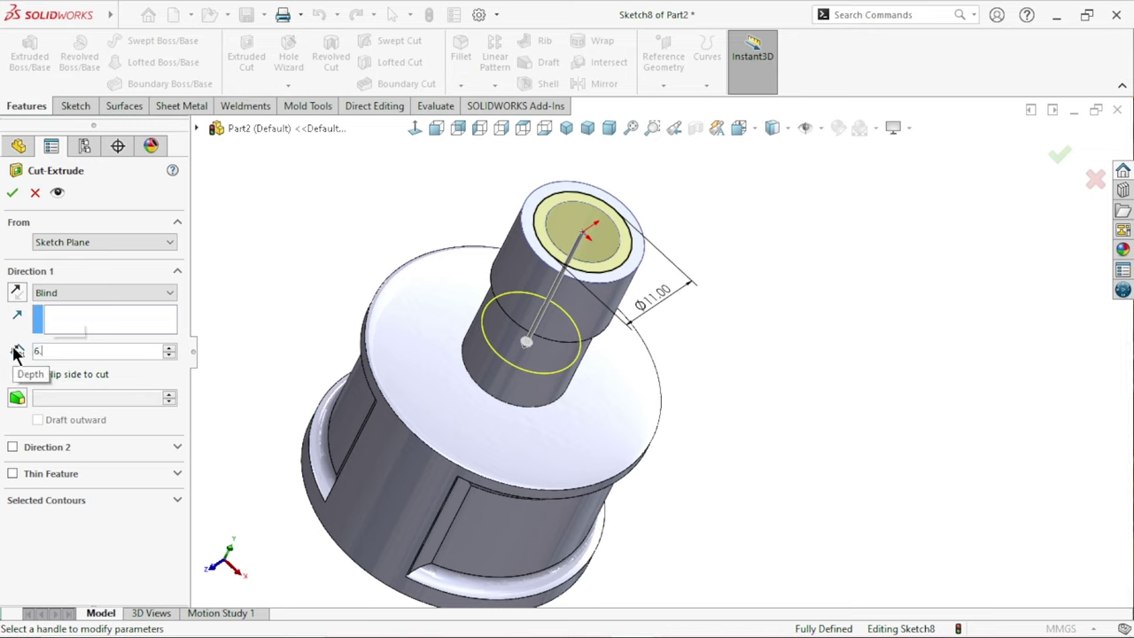
{"action": "type", "text": ".5"}
{"action": "key", "text": "Return"}
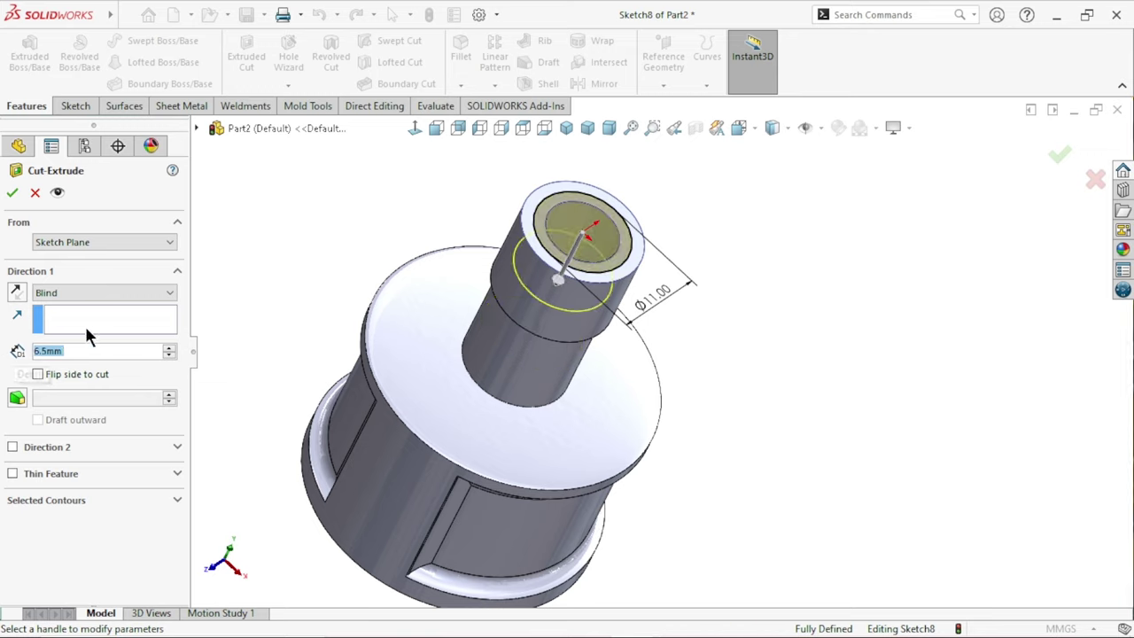
{"action": "left_click", "coordinate": [12, 192]}
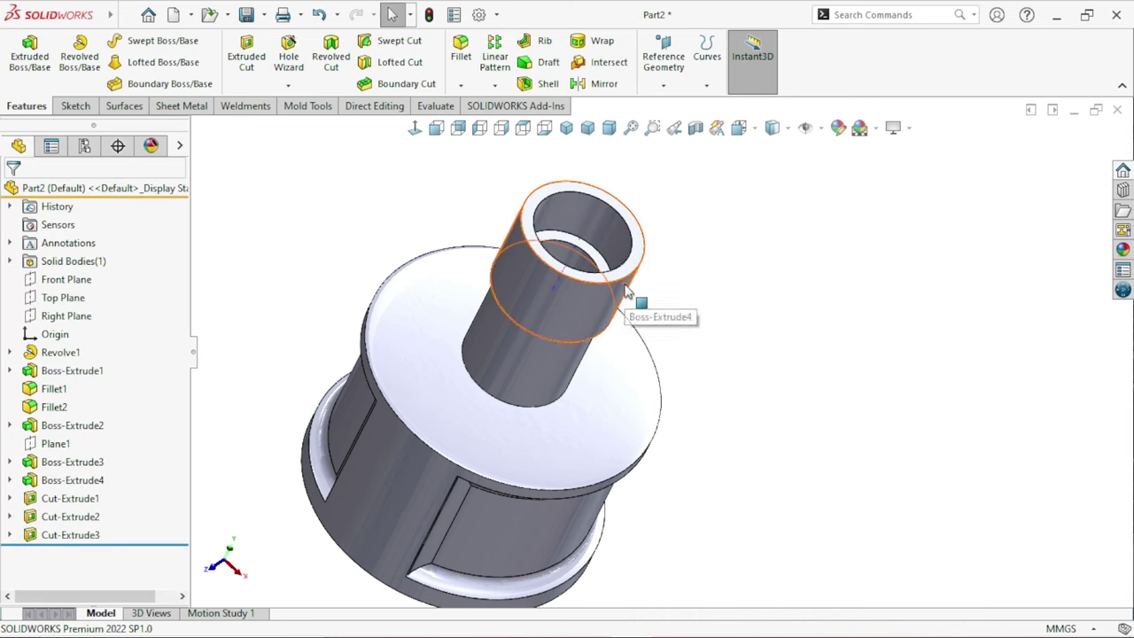
- Add a symmetric 1 mm fillet to the shaft's circular step edge, creating Fillet3
{"action": "mouse_move", "coordinate": [752, 354]}
{"action": "middle_mouse_down"}
{"action": "mouse_move", "coordinate": [718, 452]}
{"action": "mouse_move", "coordinate": [723, 431]}
{"action": "mouse_move", "coordinate": [630, 384]}
{"action": "mouse_move", "coordinate": [708, 316]}
{"action": "mouse_move", "coordinate": [848, 321]}
{"action": "mouse_move", "coordinate": [408, 49]}
{"action": "middle_mouse_up"}
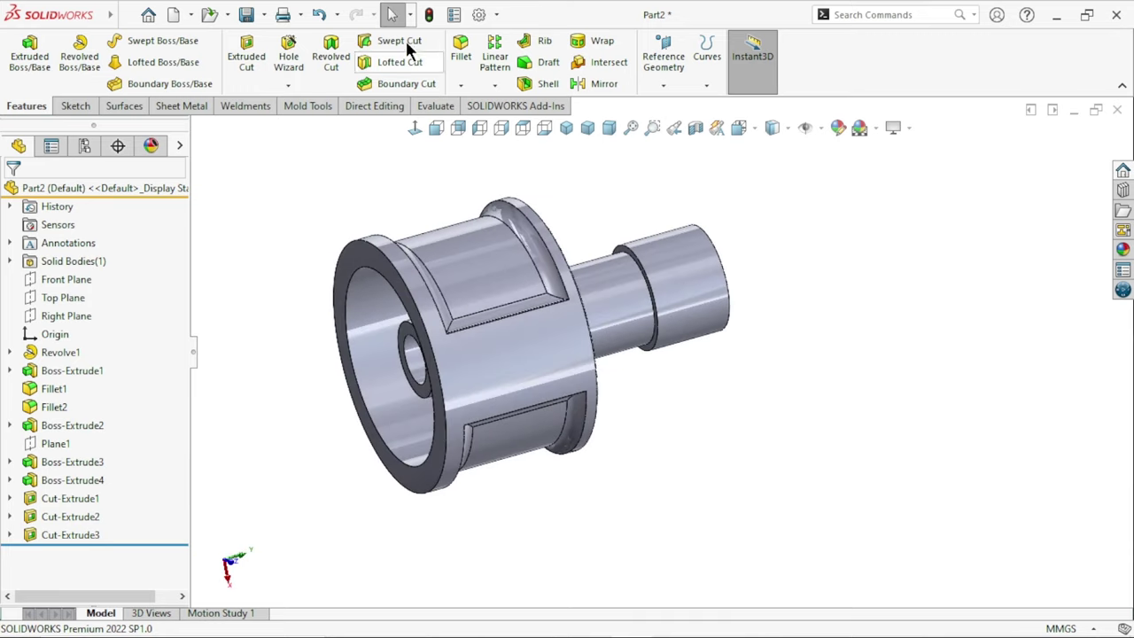
{"action": "left_click", "coordinate": [456, 62]}
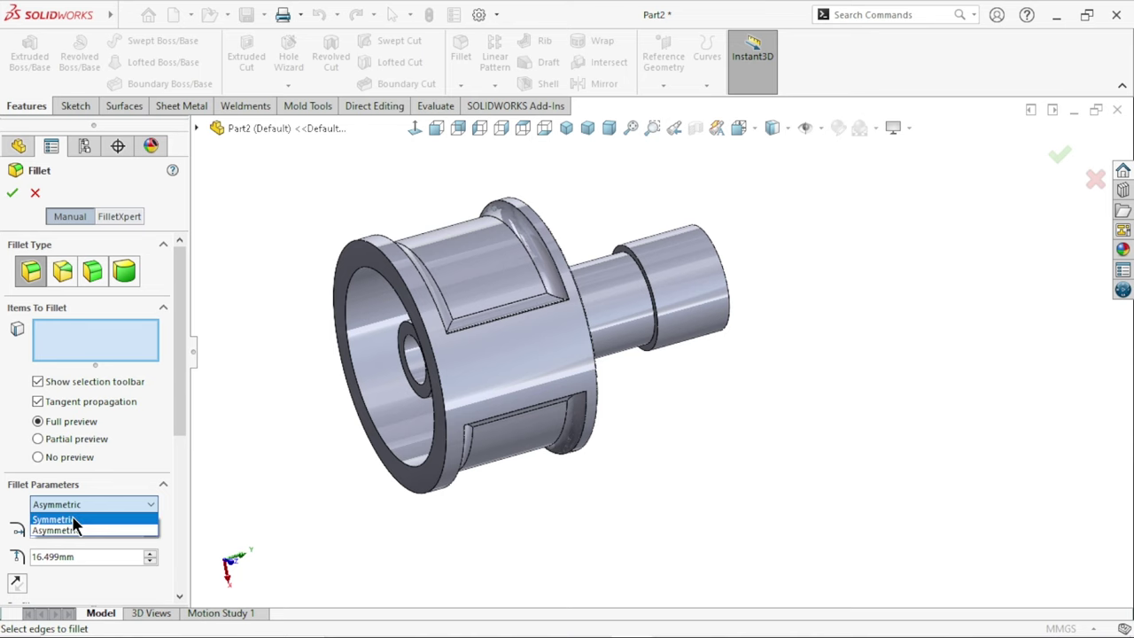
{"action": "left_click", "coordinate": [66, 519]}
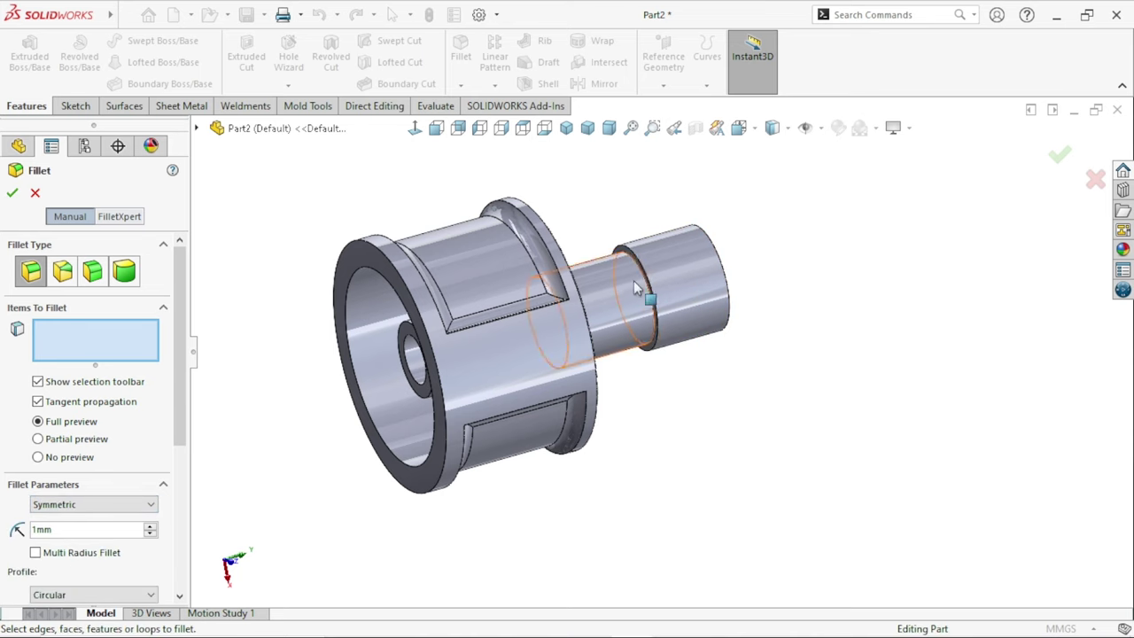
{"action": "scroll", "coordinate": [653, 286], "scroll_direction": "down", "scroll_amount": 3}
{"action": "scroll", "coordinate": [617, 251], "scroll_direction": "down", "scroll_amount": 2}
{"action": "left_click", "coordinate": [615, 251]}
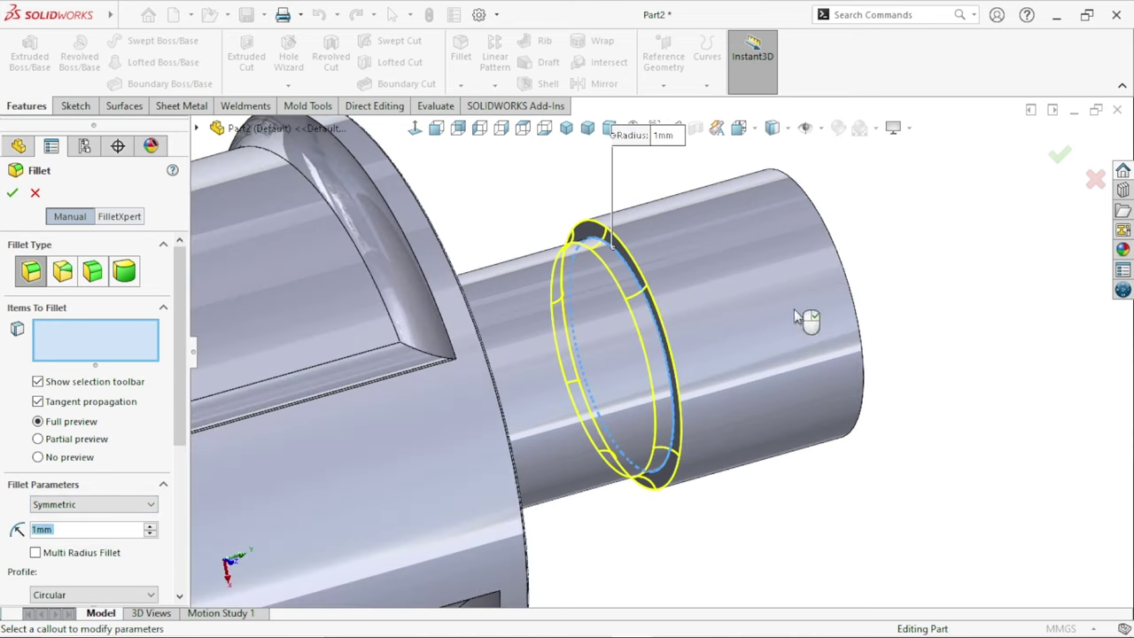
{"action": "left_click", "coordinate": [11, 193]}
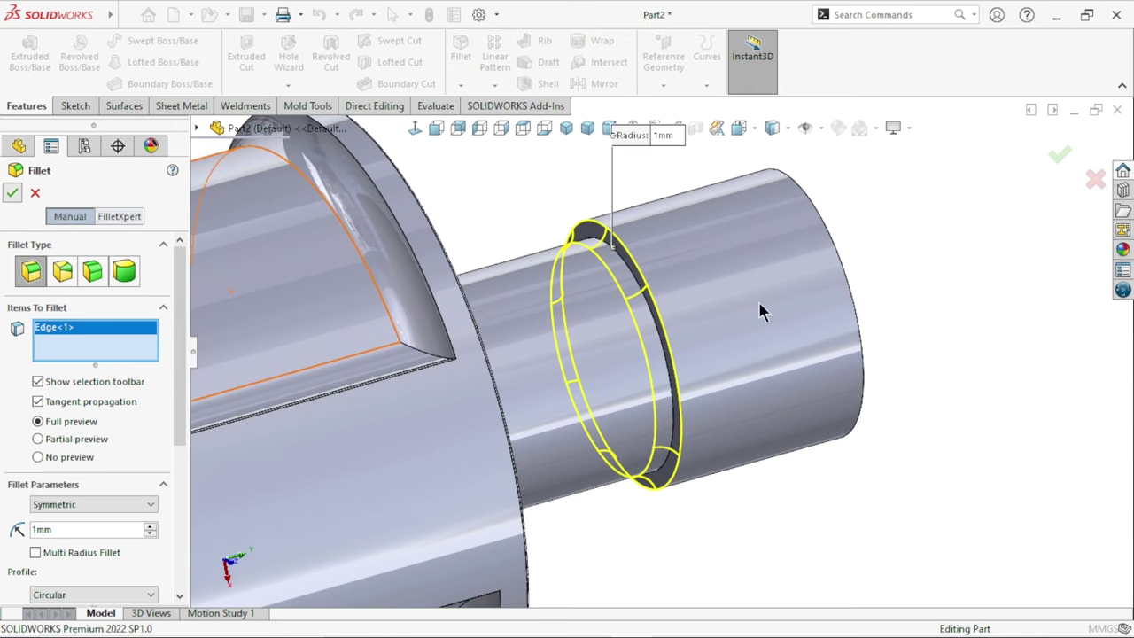
{"action": "scroll", "coordinate": [642, 471], "scroll_direction": "up", "scroll_amount": 5}
{"action": "mouse_move", "coordinate": [642, 471]}
{"action": "middle_mouse_down"}
{"action": "mouse_move", "coordinate": [724, 413]}
{"action": "mouse_move", "coordinate": [708, 412]}
{"action": "middle_mouse_up"}
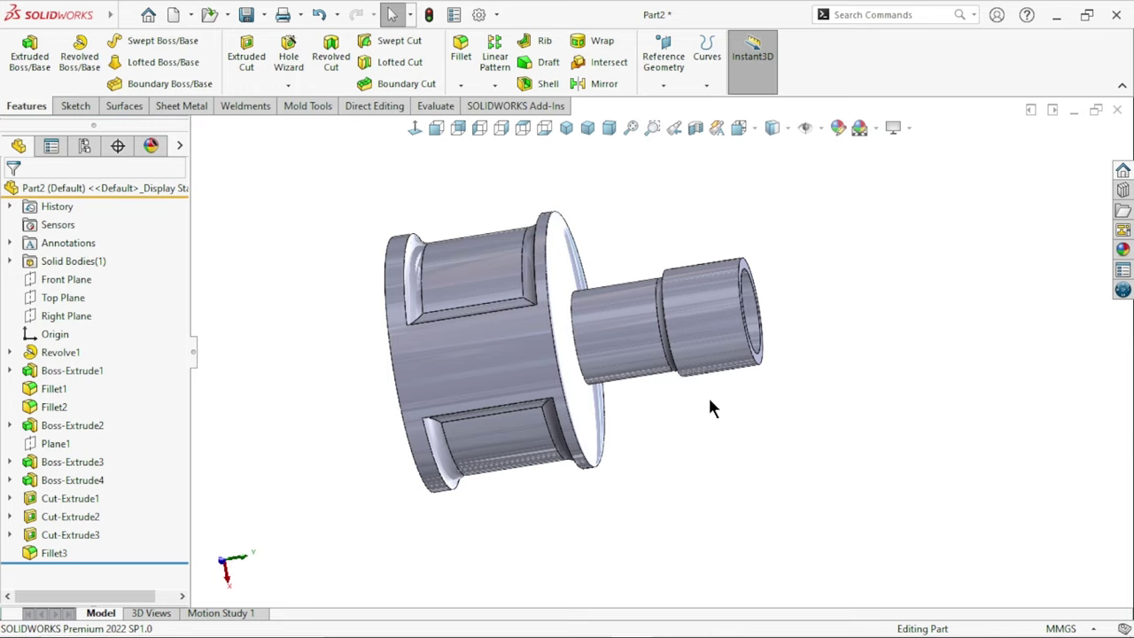
- Open a sketch on Front Plane and draw a vertical centreline up from the origin
{"action": "mouse_move", "coordinate": [714, 398]}
{"action": "middle_mouse_down"}
{"action": "mouse_move", "coordinate": [724, 380]}
{"action": "mouse_move", "coordinate": [637, 384]}
{"action": "mouse_move", "coordinate": [645, 430]}
{"action": "mouse_move", "coordinate": [650, 240]}
{"action": "middle_mouse_up"}
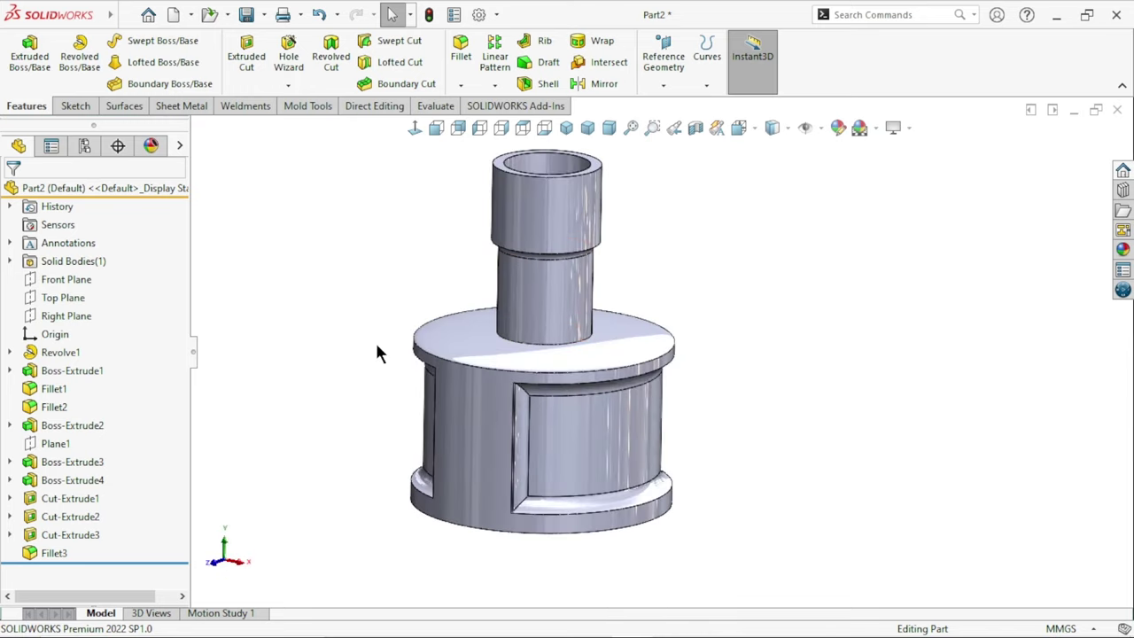
{"action": "left_click", "coordinate": [69, 280]}
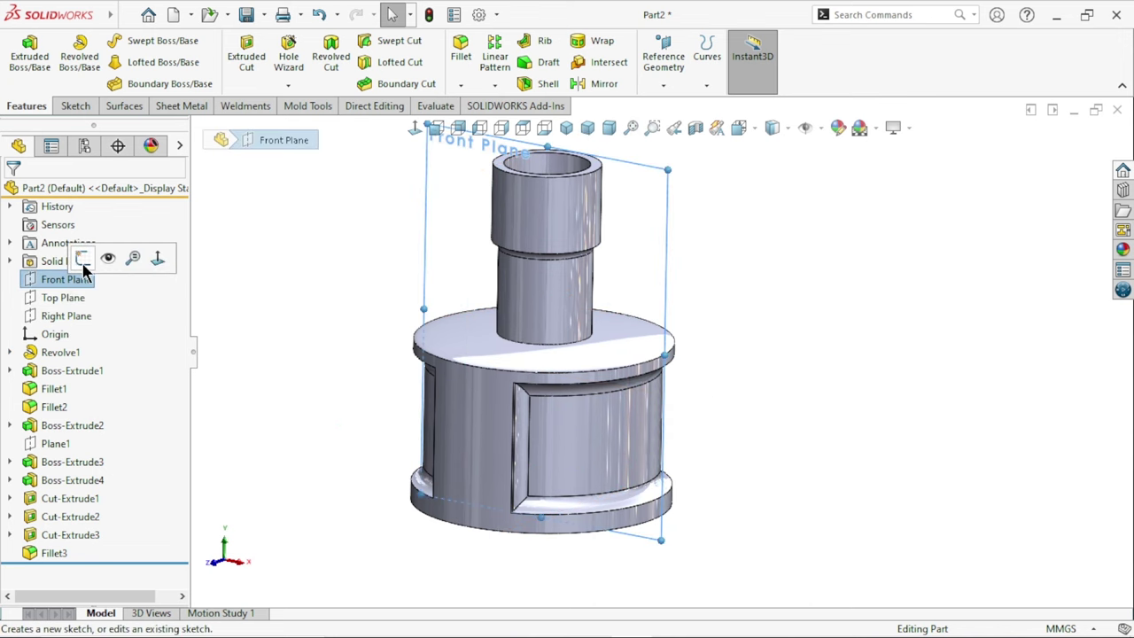
{"action": "left_click", "coordinate": [82, 258]}
{"action": "scroll", "coordinate": [737, 365], "scroll_direction": "down", "scroll_amount": 3}
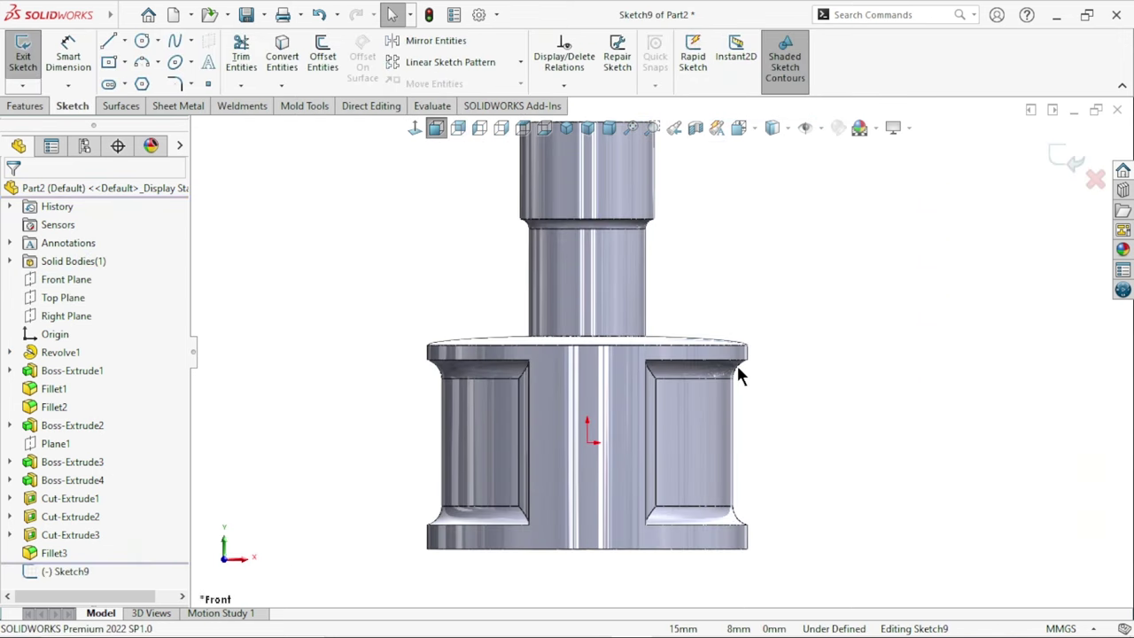
{"action": "left_click", "coordinate": [125, 41]}
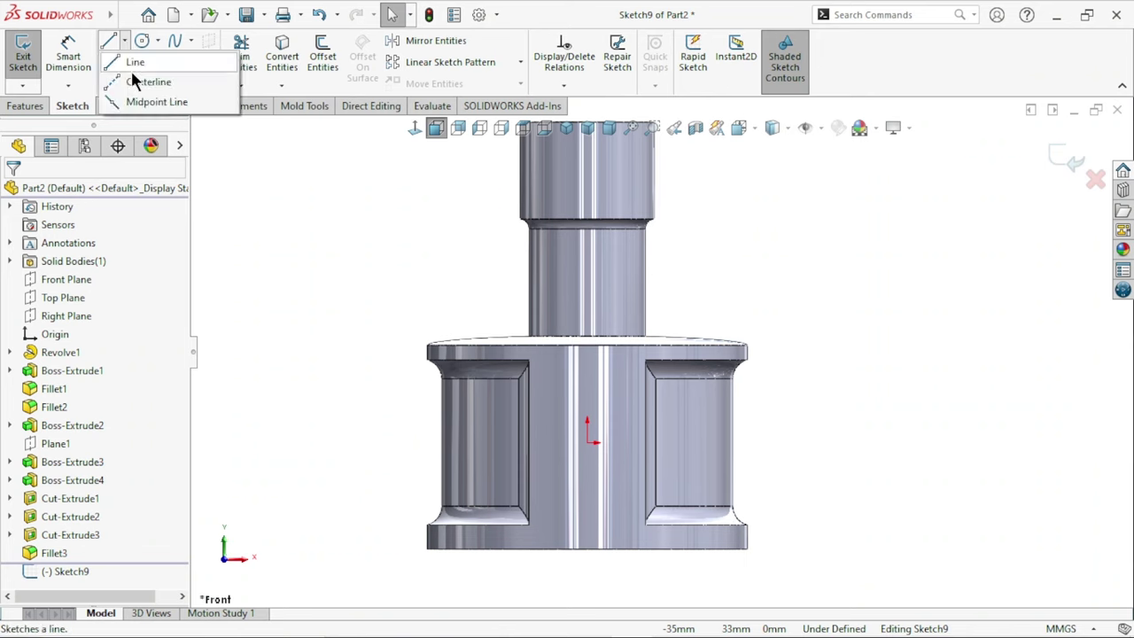
{"action": "left_click", "coordinate": [134, 81]}
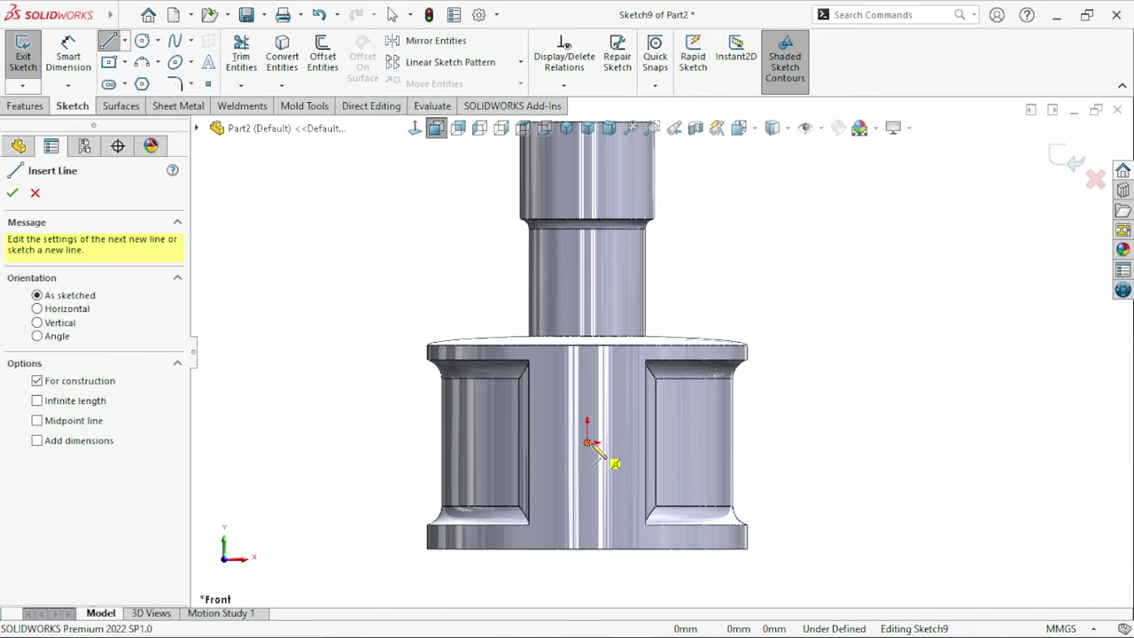
{"action": "left_click", "coordinate": [587, 442]}
{"action": "scroll", "coordinate": [660, 349], "scroll_direction": "up", "scroll_amount": 3}
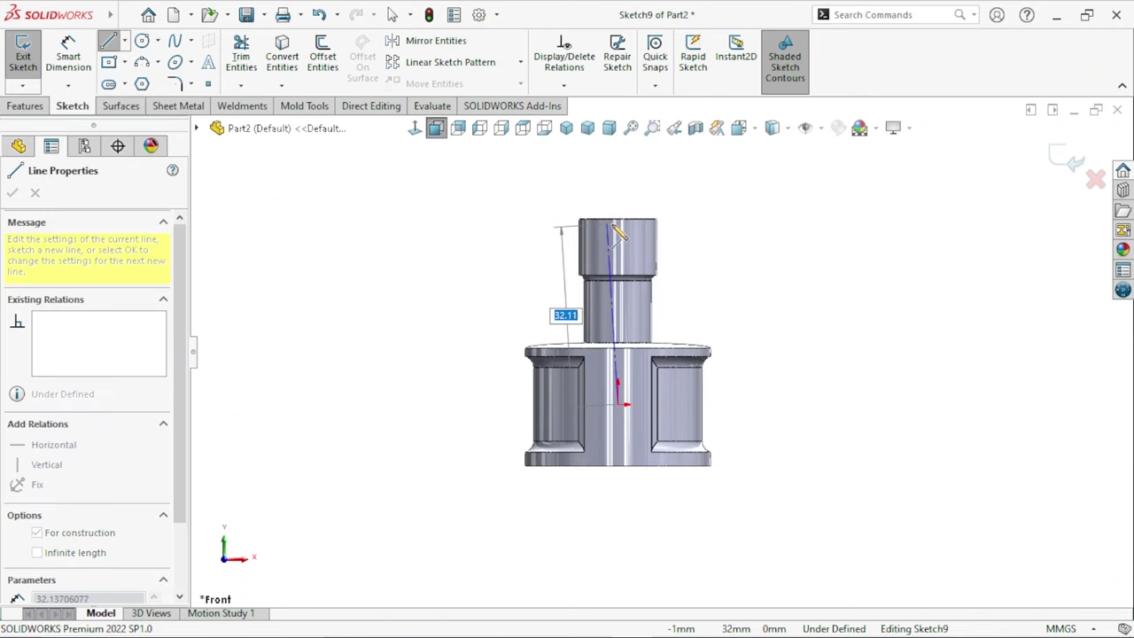
{"action": "left_click", "coordinate": [618, 219]}
{"action": "right_click", "coordinate": [793, 288]}
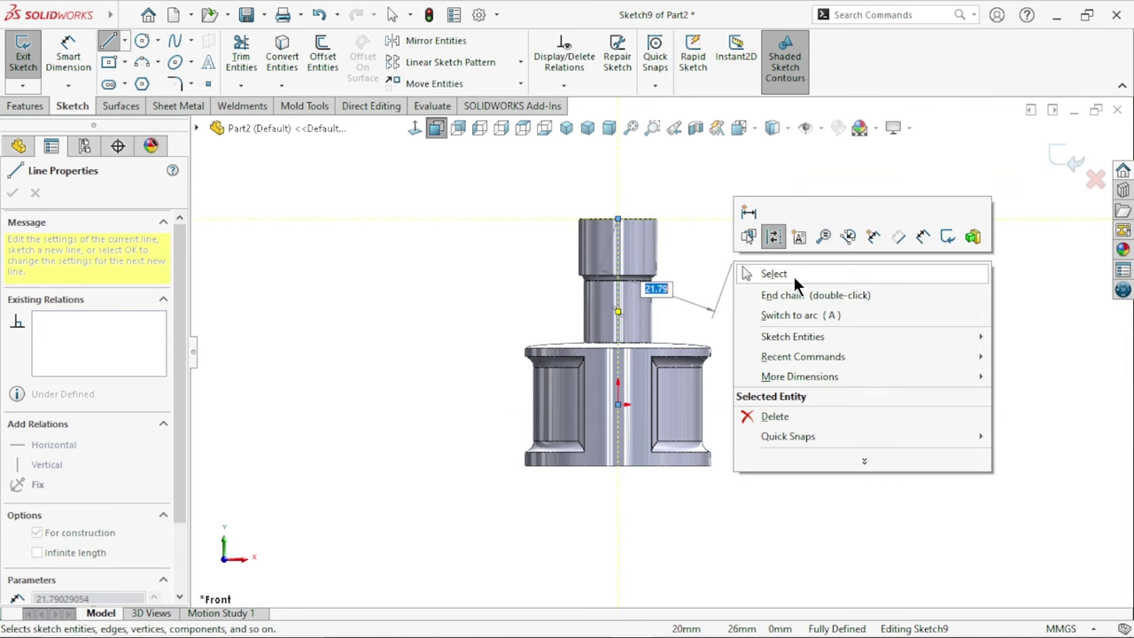
{"action": "left_click", "coordinate": [795, 280]}
- Draw three connected lines from the centreline forming an open rectangular profile beside the spigot
{"action": "scroll", "coordinate": [648, 365], "scroll_direction": "down", "scroll_amount": 3}
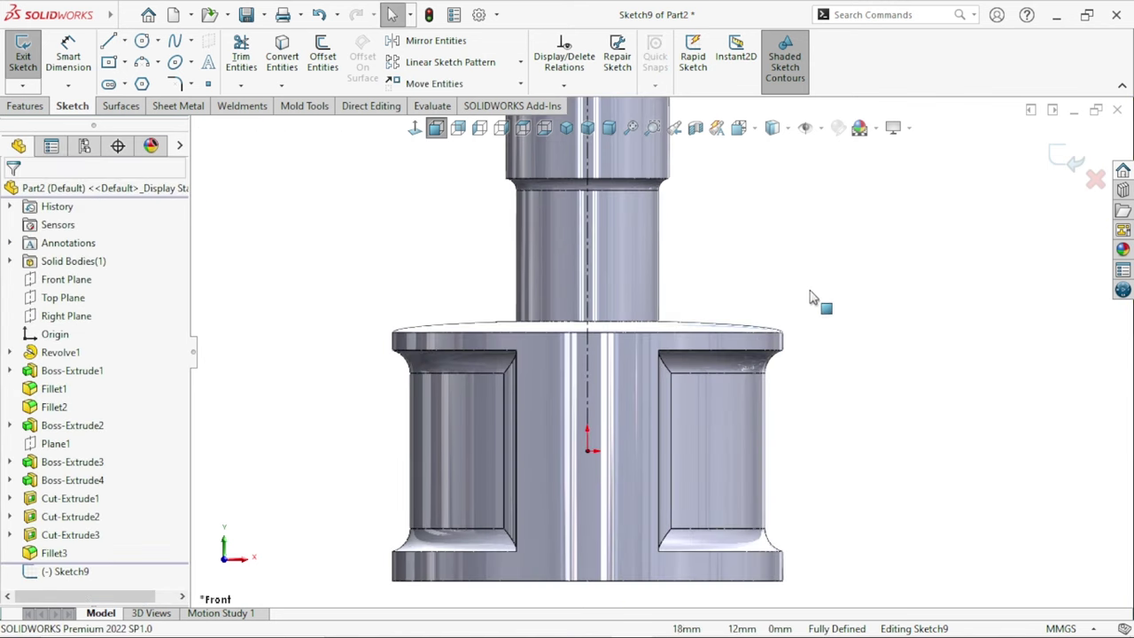
{"action": "left_click", "coordinate": [110, 43]}
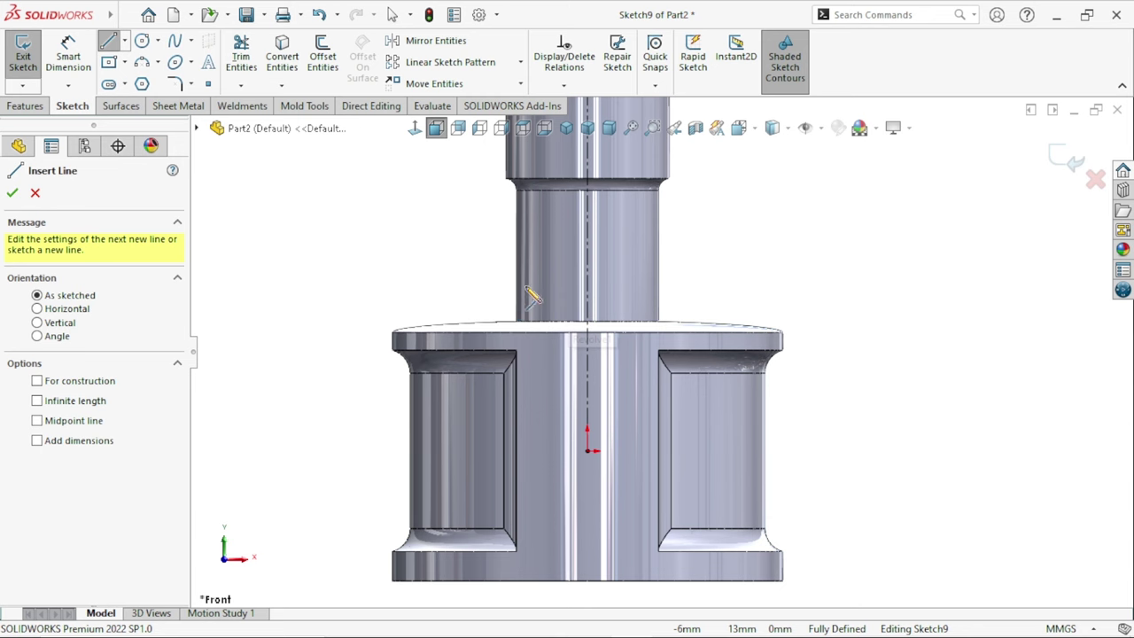
{"action": "scroll", "coordinate": [532, 299], "scroll_direction": "down", "scroll_amount": 3}
{"action": "left_click", "coordinate": [642, 214]}
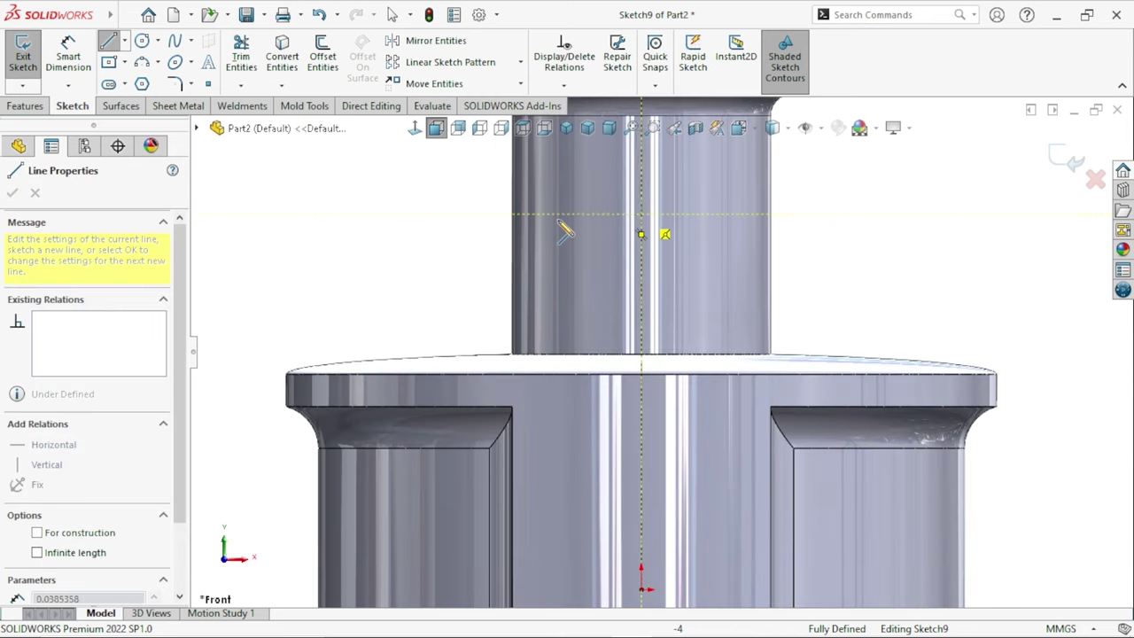
{"action": "left_click", "coordinate": [556, 216]}
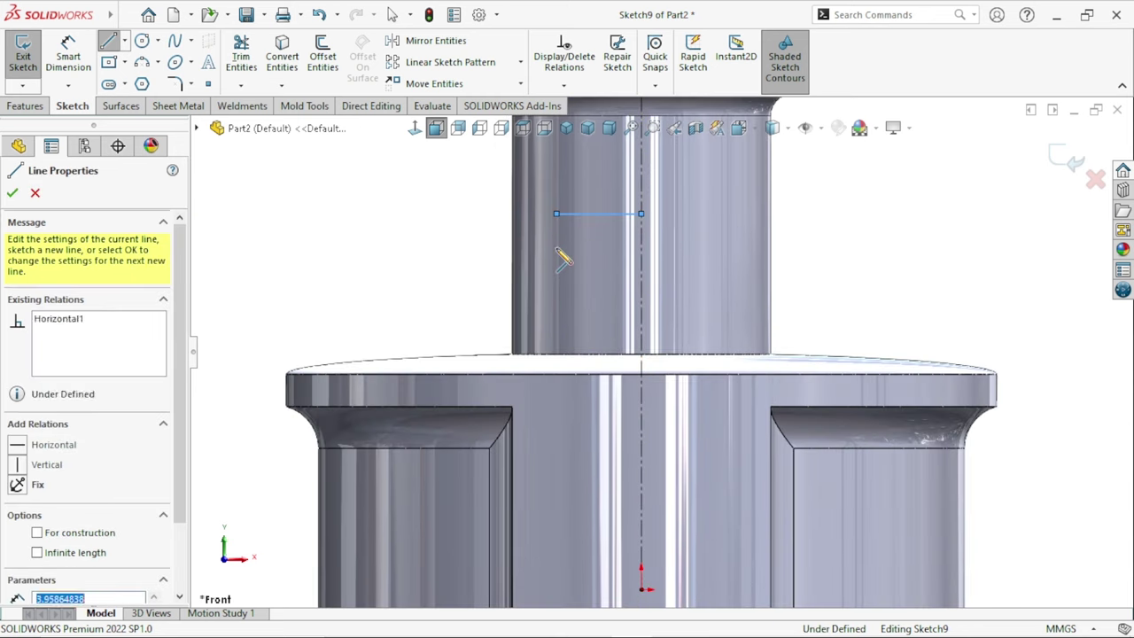
{"action": "left_click", "coordinate": [556, 374]}
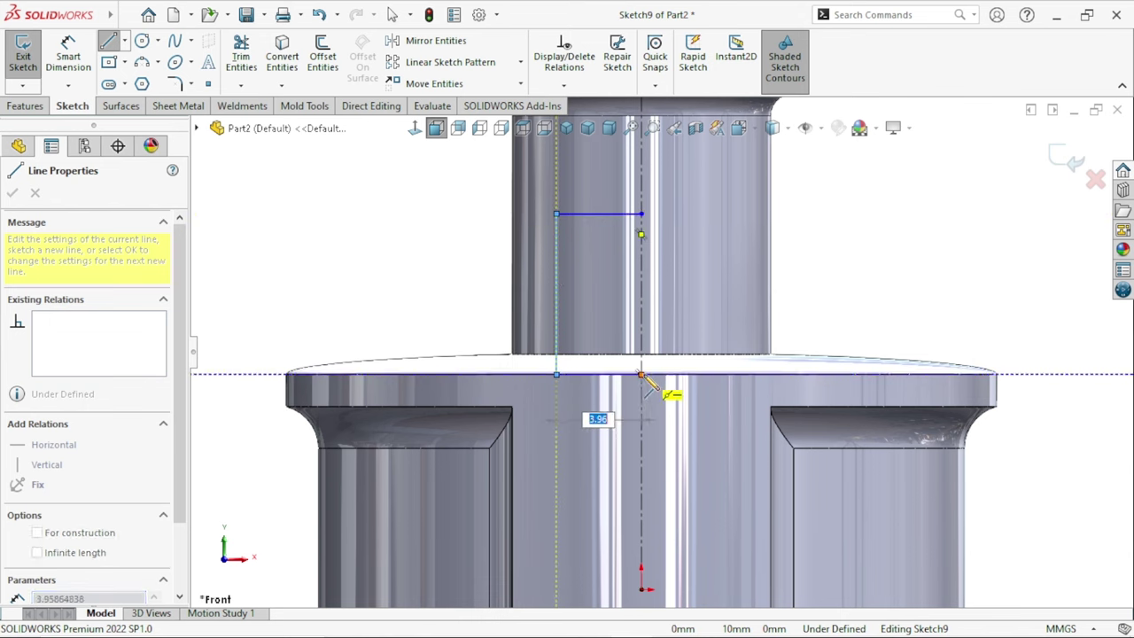
{"action": "left_click", "coordinate": [641, 373]}
{"action": "right_click", "coordinate": [849, 250]}
{"action": "left_click", "coordinate": [877, 260]}
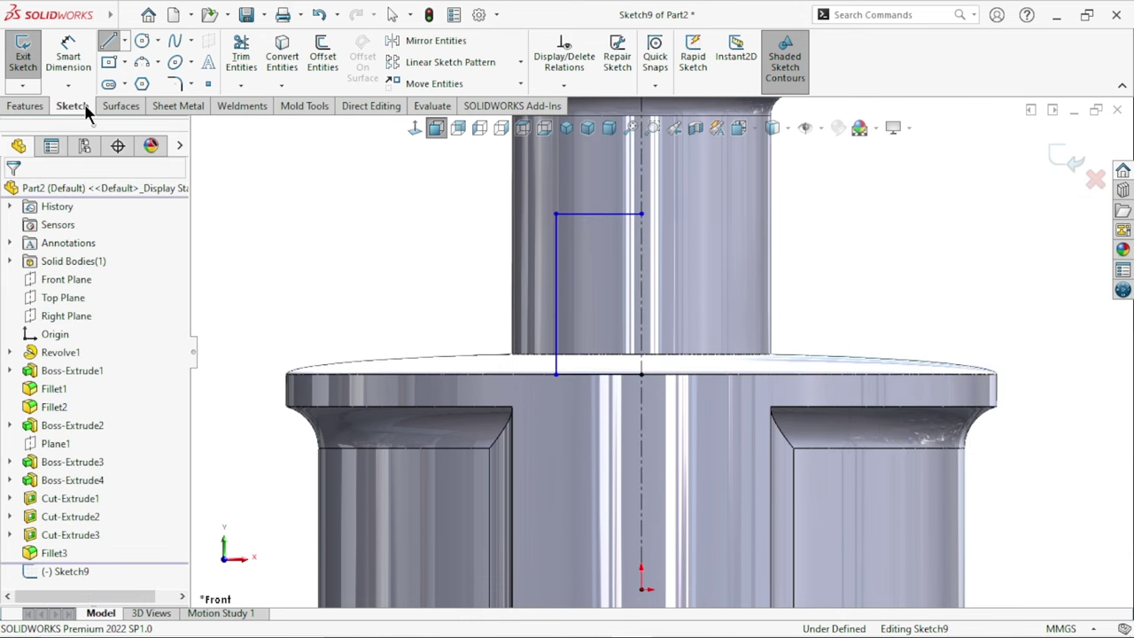
{"action": "left_click", "coordinate": [70, 78]}
- Dimension the profile with a 6 mm height between its horizontal lines and 9.5 mm to the centreline
{"action": "left_click", "coordinate": [592, 215]}
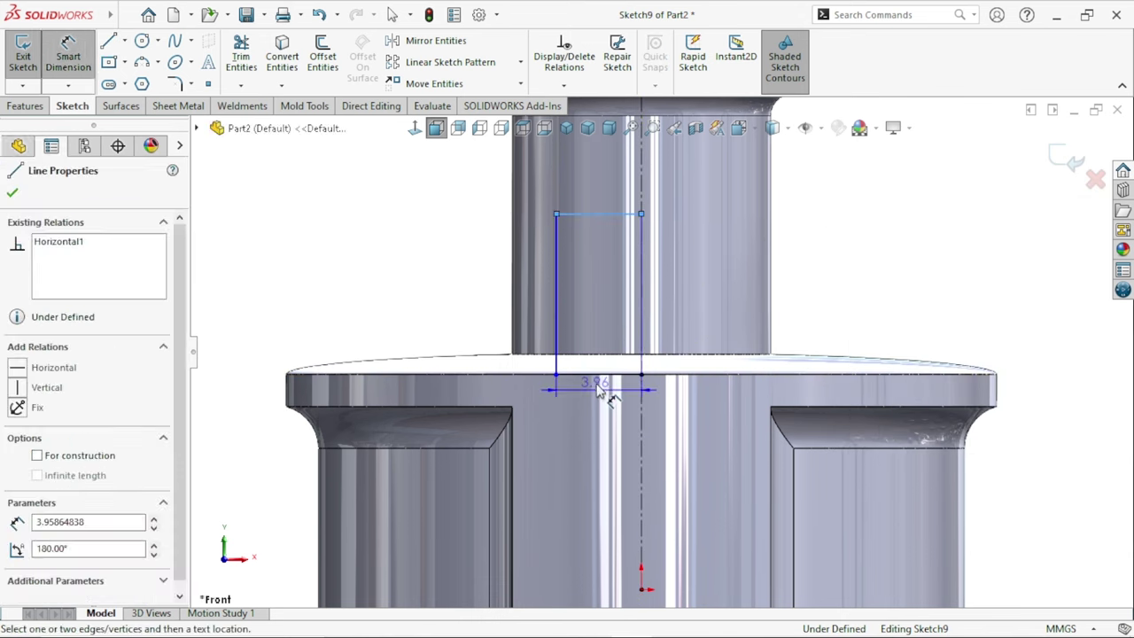
{"action": "left_click", "coordinate": [610, 375]}
{"action": "left_click", "coordinate": [410, 271]}
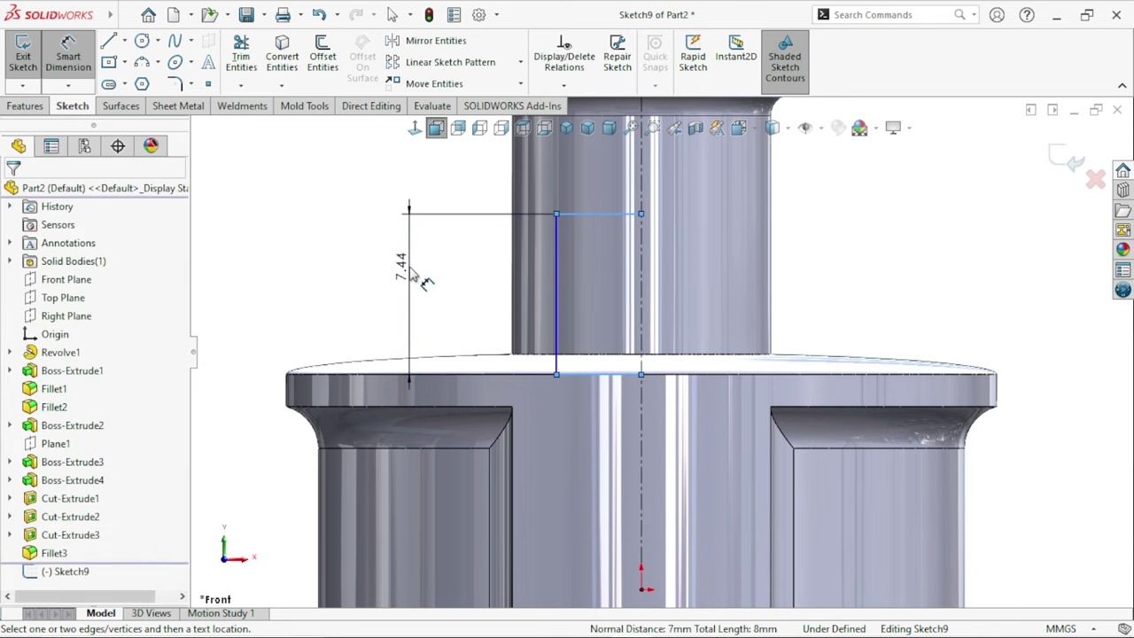
{"action": "type", "text": "6"}
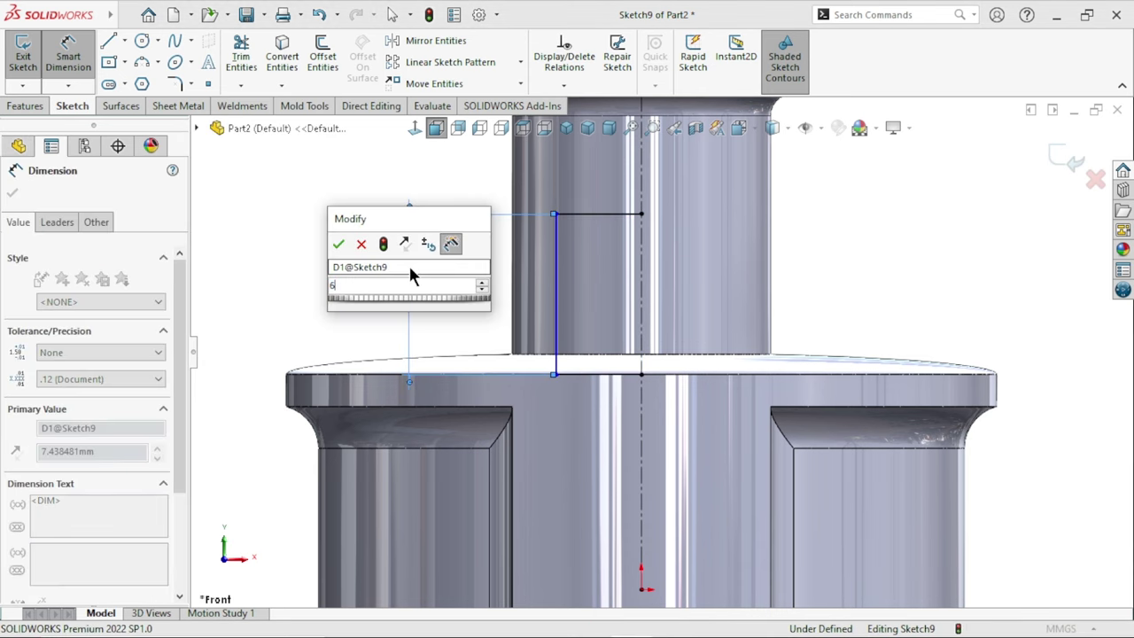
{"action": "key", "text": "Return"}
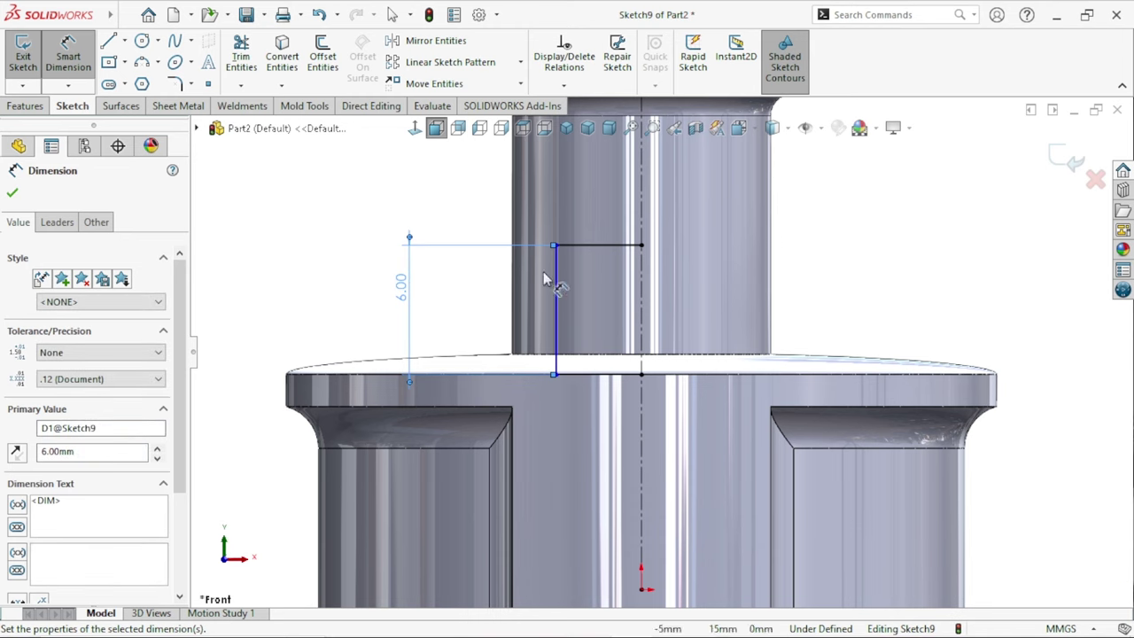
{"action": "left_click", "coordinate": [554, 298]}
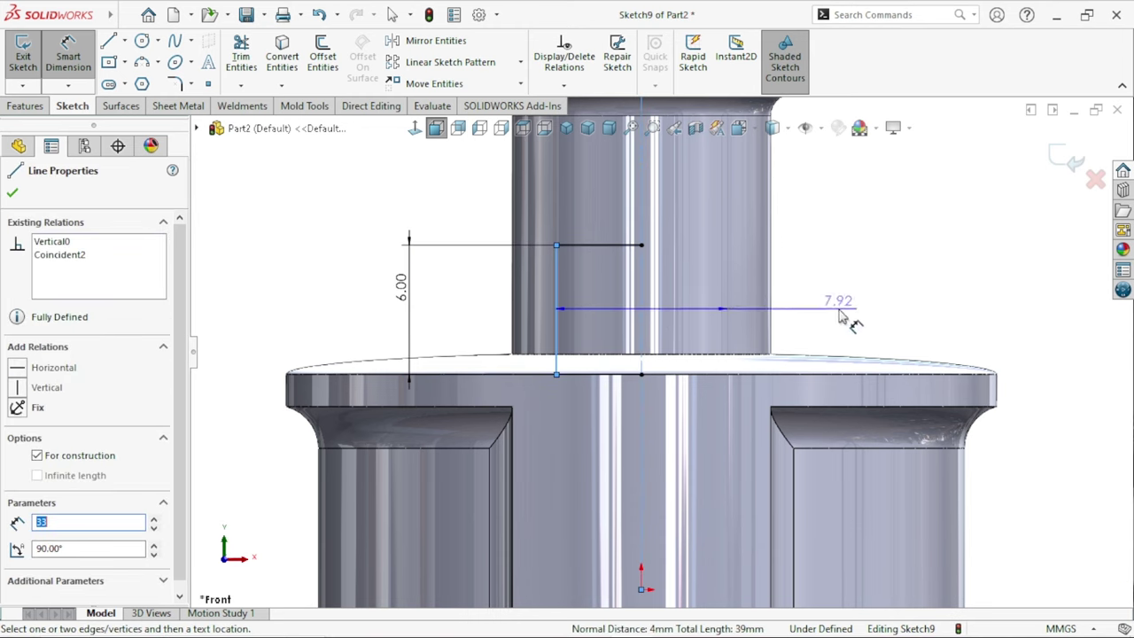
{"action": "left_click", "coordinate": [853, 317]}
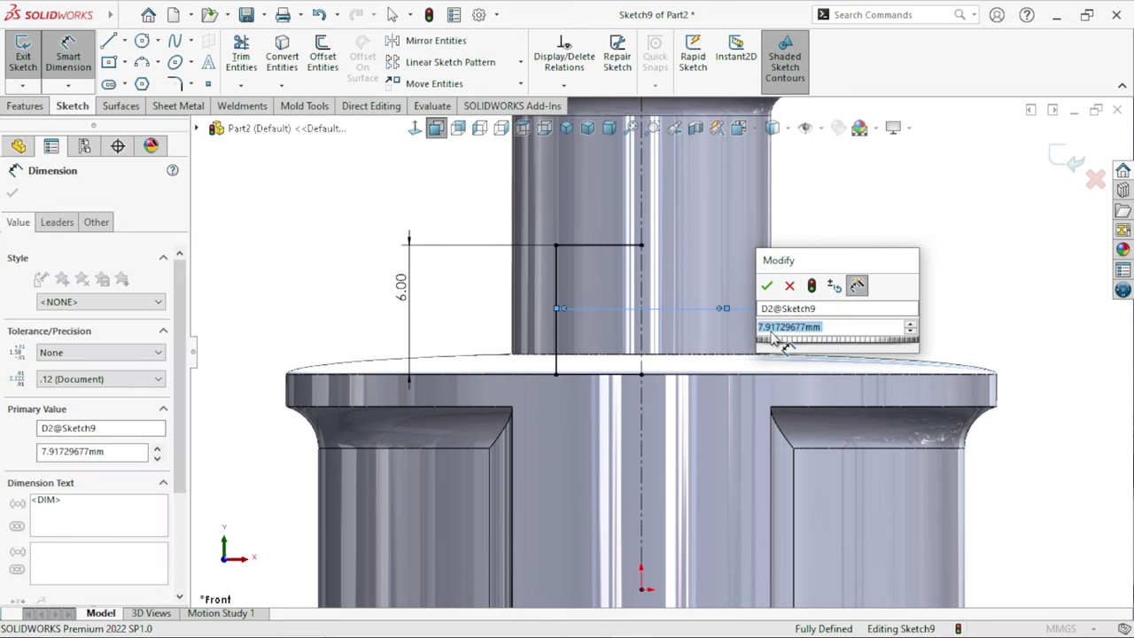
{"action": "type", "text": "9.5"}
{"action": "key", "text": "Return"}
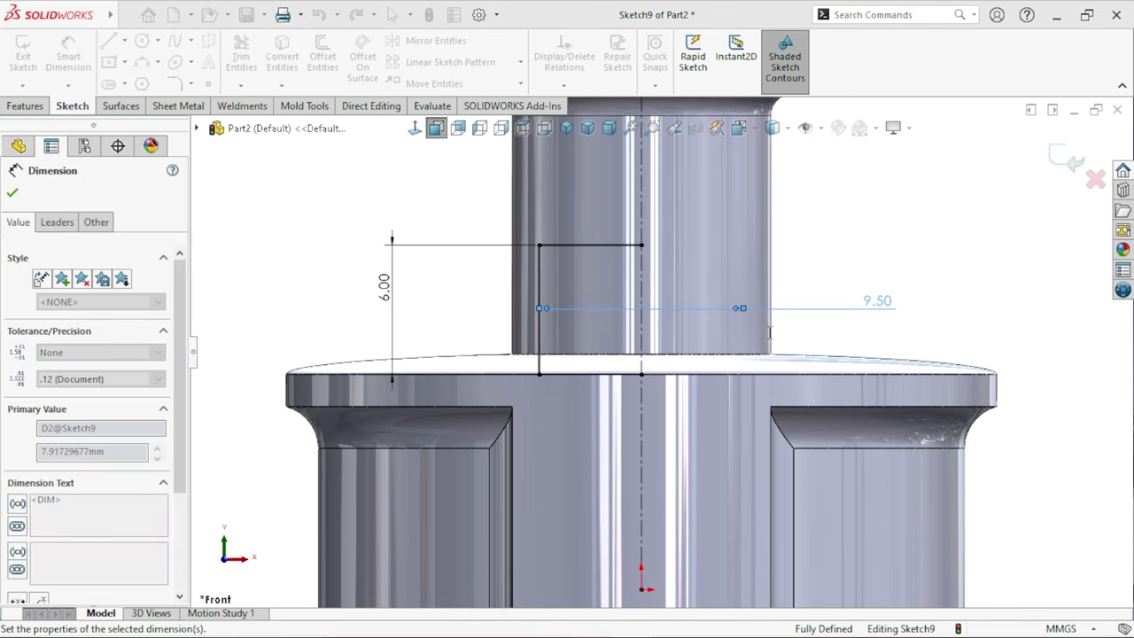
{"action": "left_click", "coordinate": [939, 253]}
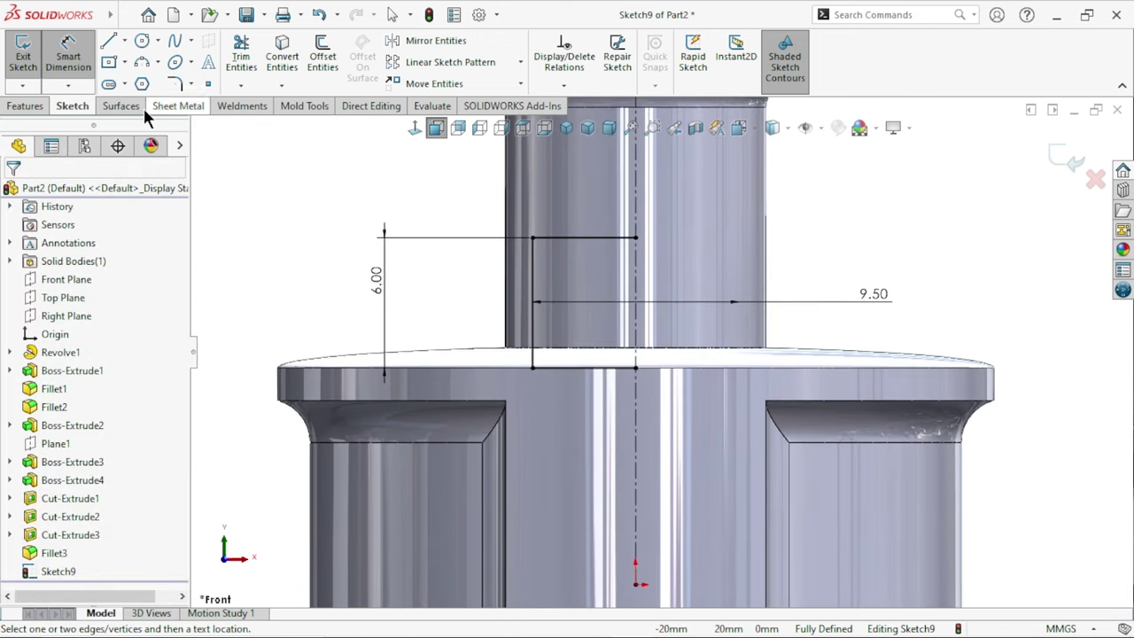
- Revolved-cut Sketch9's profile 360° about Line1, letting the open sketch close automatically
{"action": "left_click", "coordinate": [25, 108]}
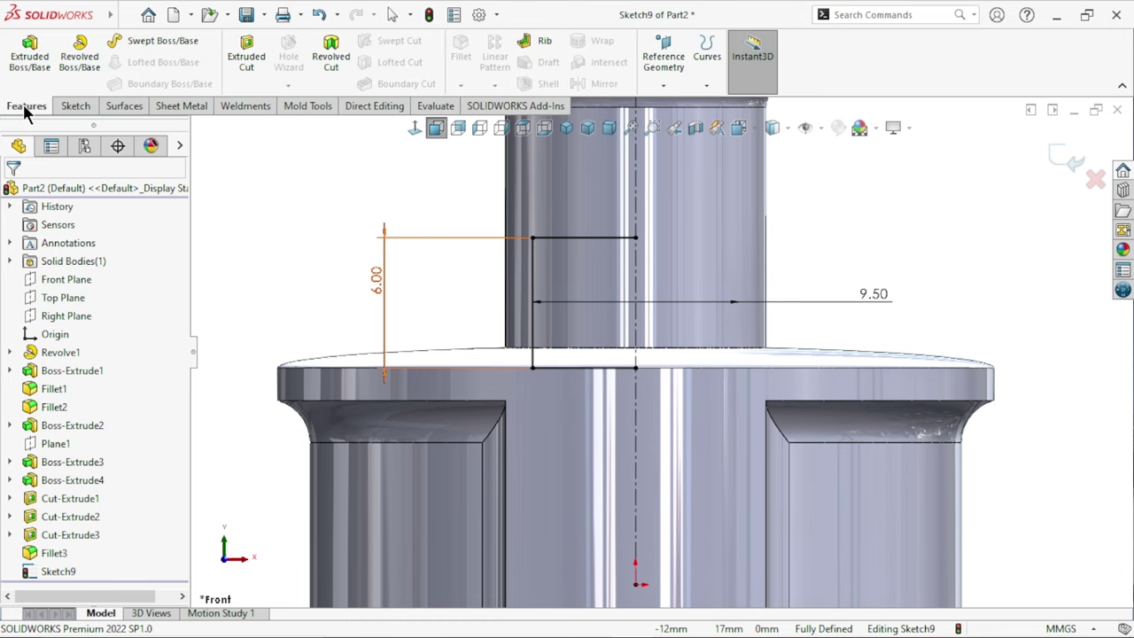
{"action": "left_click", "coordinate": [333, 60]}
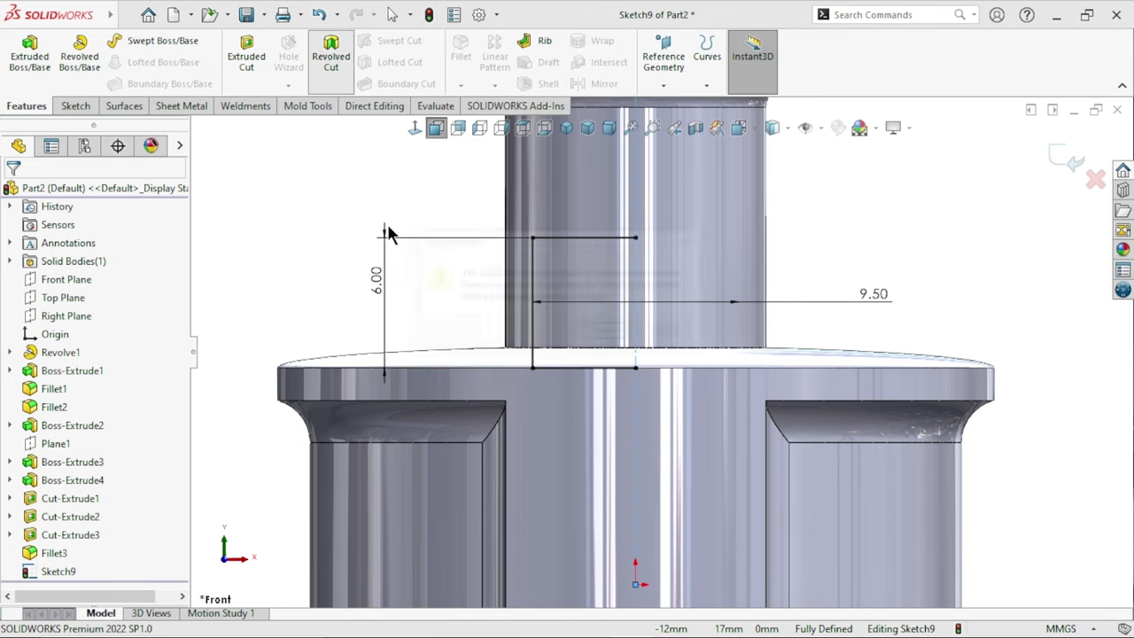
{"action": "left_click", "coordinate": [607, 333]}
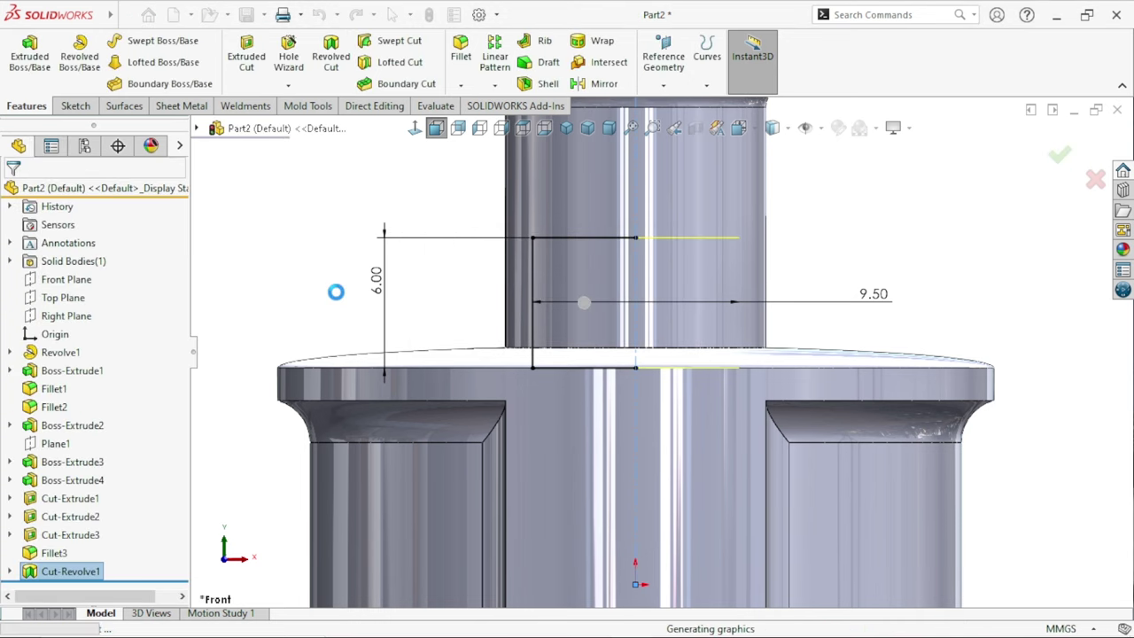
{"action": "scroll", "coordinate": [566, 363], "scroll_direction": "up", "scroll_amount": 5}
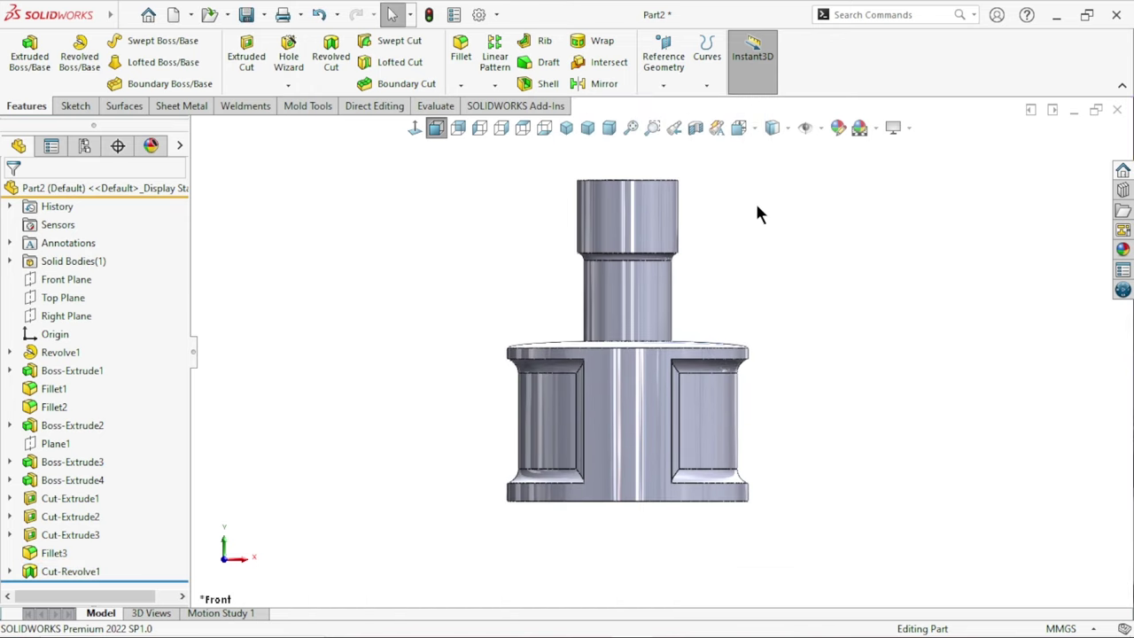
{"action": "left_click", "coordinate": [696, 128]}
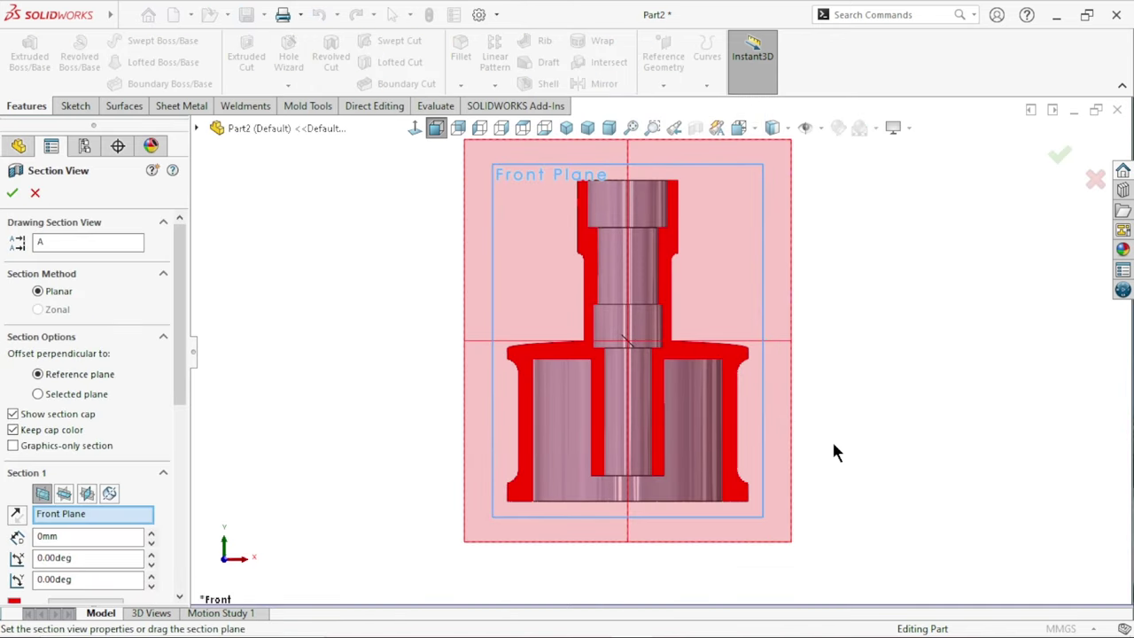
{"action": "middle_click_drag", "start_coordinate": [832, 452], "coordinate": [675, 345]}
{"action": "scroll", "coordinate": [675, 346], "scroll_direction": "down", "scroll_amount": 5}
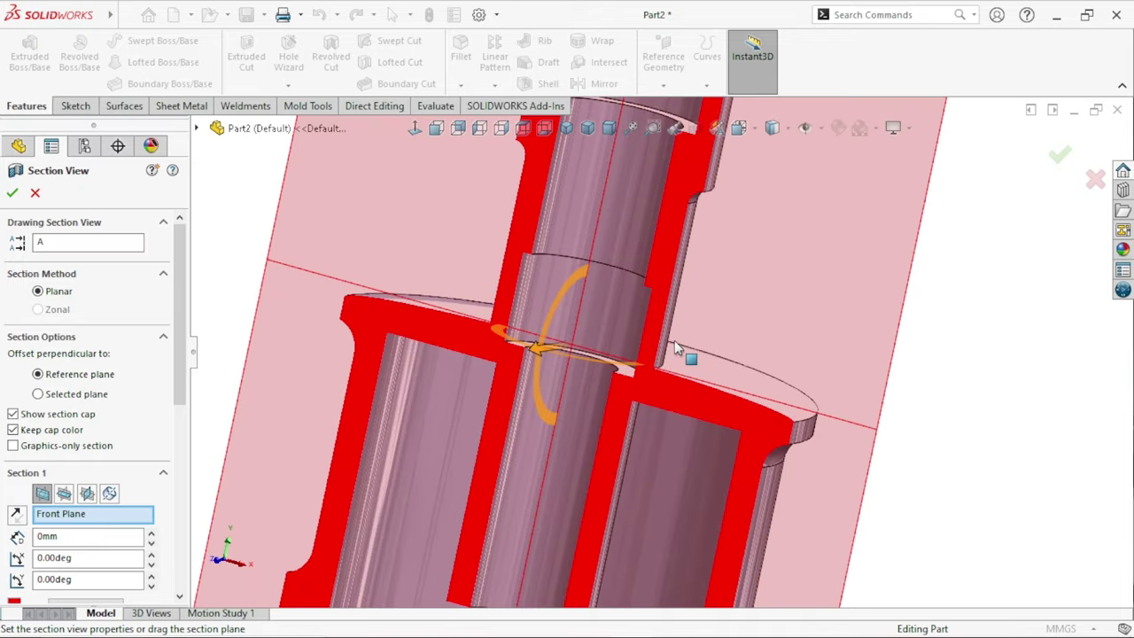
{"action": "scroll", "coordinate": [675, 347], "scroll_direction": "up", "scroll_amount": 3}
{"action": "scroll", "coordinate": [677, 355], "scroll_direction": "up", "scroll_amount": 4}
{"action": "mouse_move", "coordinate": [655, 372]}
{"action": "middle_mouse_down"}
{"action": "mouse_move", "coordinate": [812, 395]}
{"action": "mouse_move", "coordinate": [742, 316]}
{"action": "middle_mouse_up"}
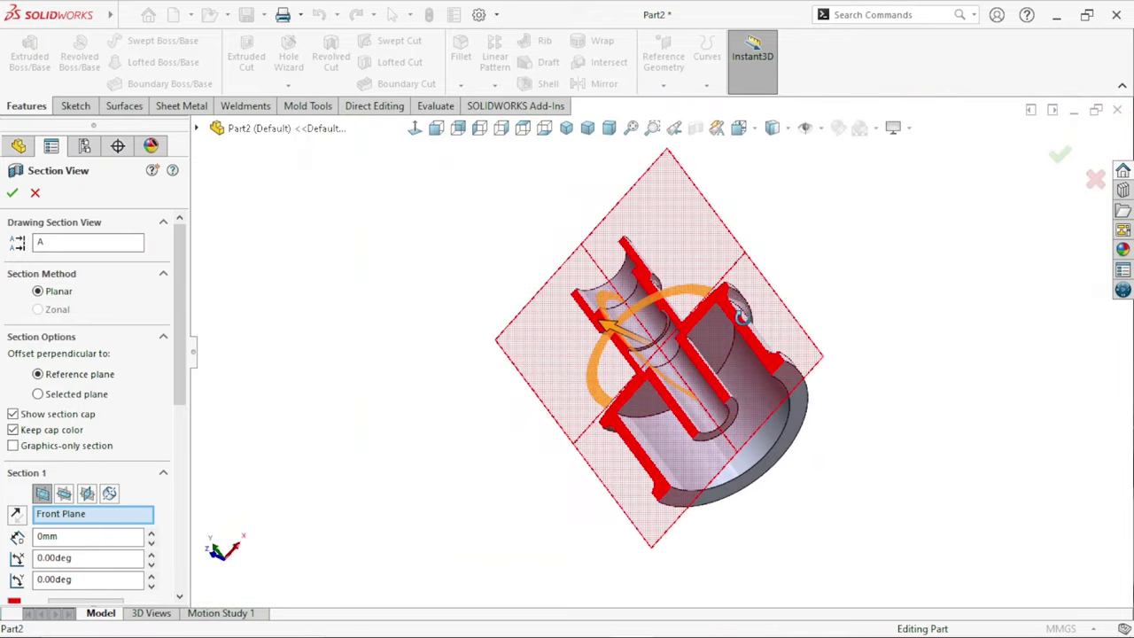
{"action": "middle_click_drag", "start_coordinate": [743, 316], "coordinate": [856, 405]}
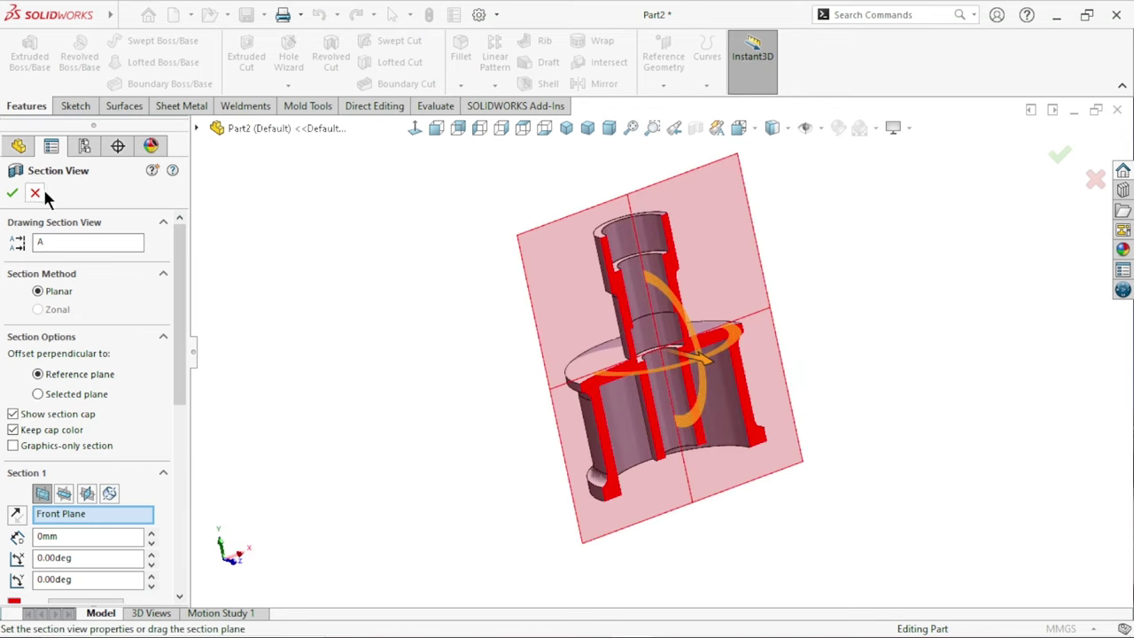
{"action": "left_click", "coordinate": [36, 193]}
{"action": "middle_click_drag", "start_coordinate": [395, 313], "coordinate": [643, 399]}
{"action": "scroll", "coordinate": [806, 364], "scroll_direction": "down", "scroll_amount": 3}
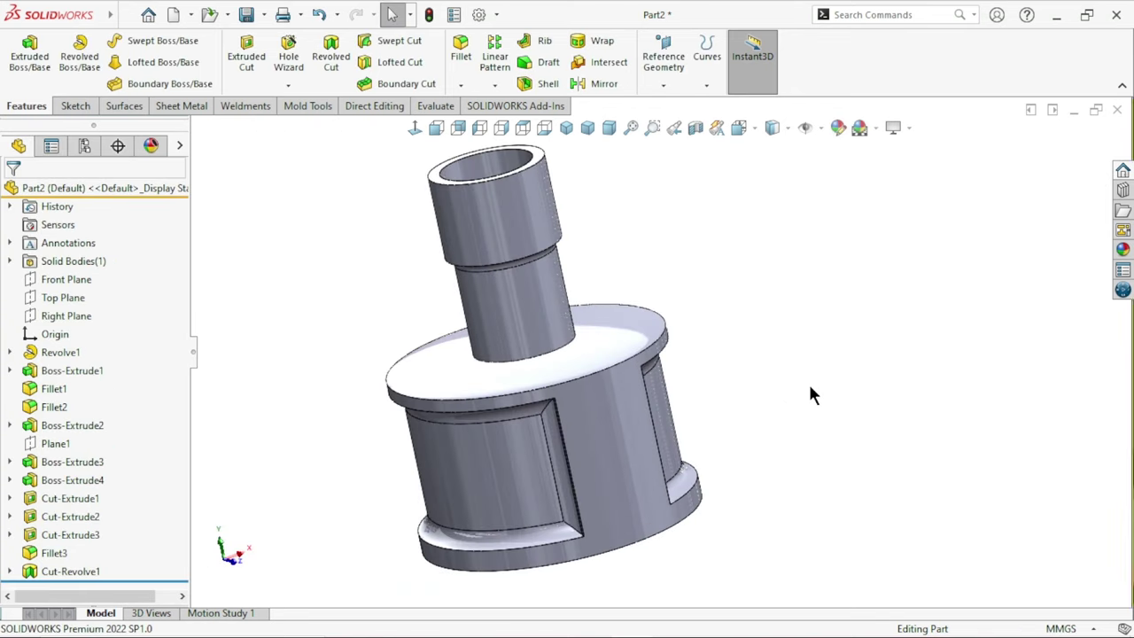
{"action": "scroll", "coordinate": [810, 387], "scroll_direction": "up", "scroll_amount": 2}
{"action": "scroll", "coordinate": [789, 394], "scroll_direction": "up", "scroll_amount": 1}
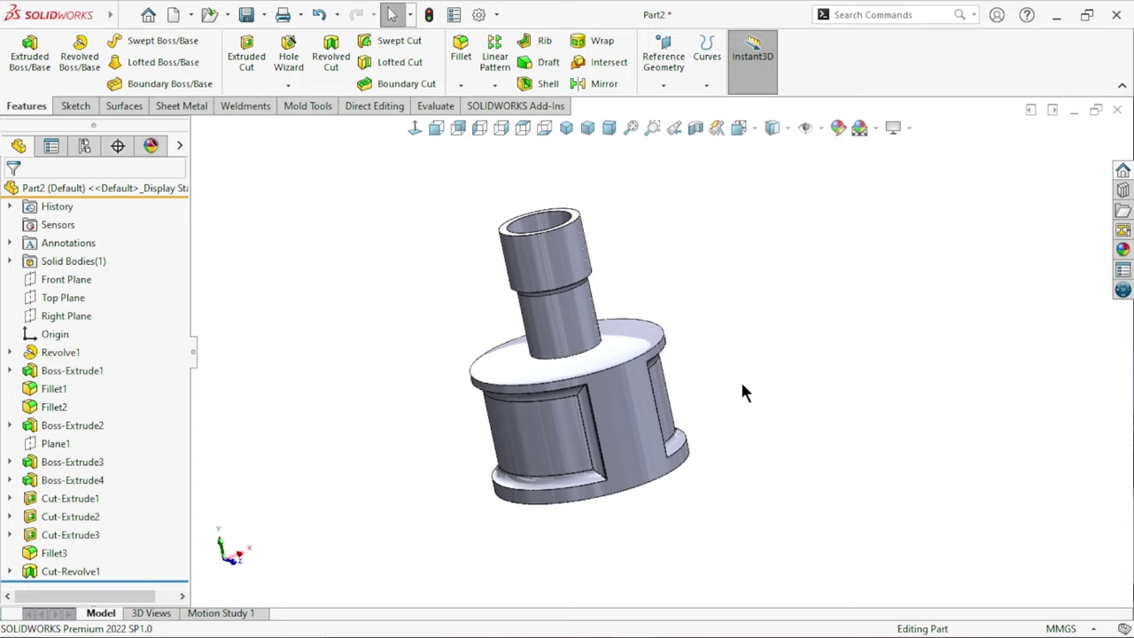
{"action": "scroll", "coordinate": [742, 384], "scroll_direction": "up", "scroll_amount": 1}
{"action": "scroll", "coordinate": [740, 376], "scroll_direction": "down", "scroll_amount": 2}
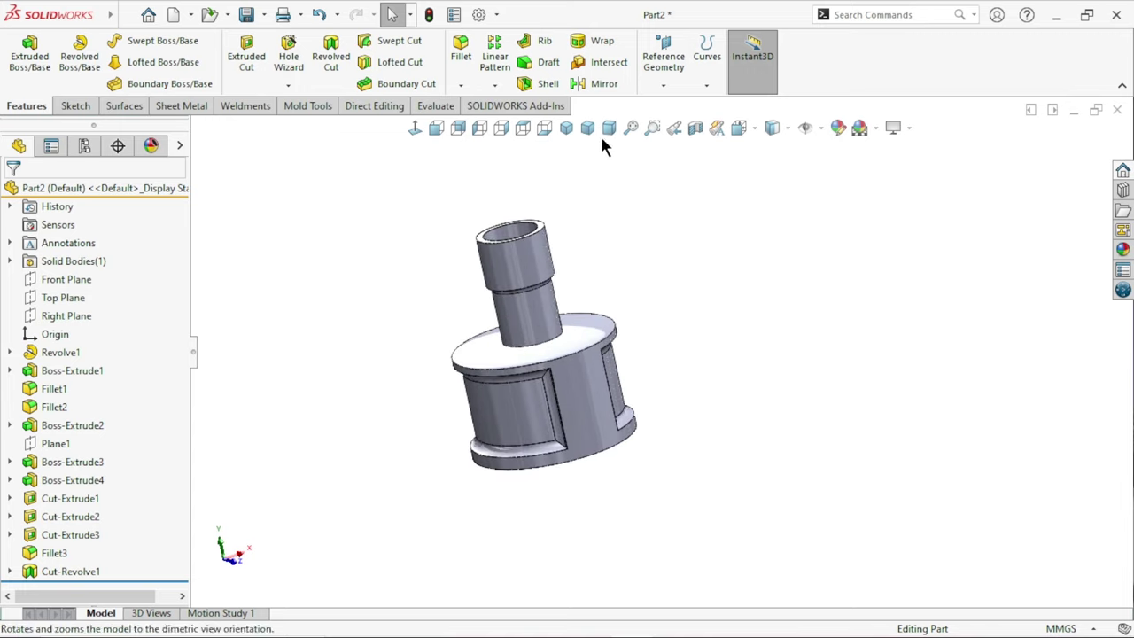
{"action": "left_click", "coordinate": [460, 84]}
- Chamfer the two circular bore edges on the spigot end at 0.5 mm distance
{"action": "left_click", "coordinate": [467, 131]}
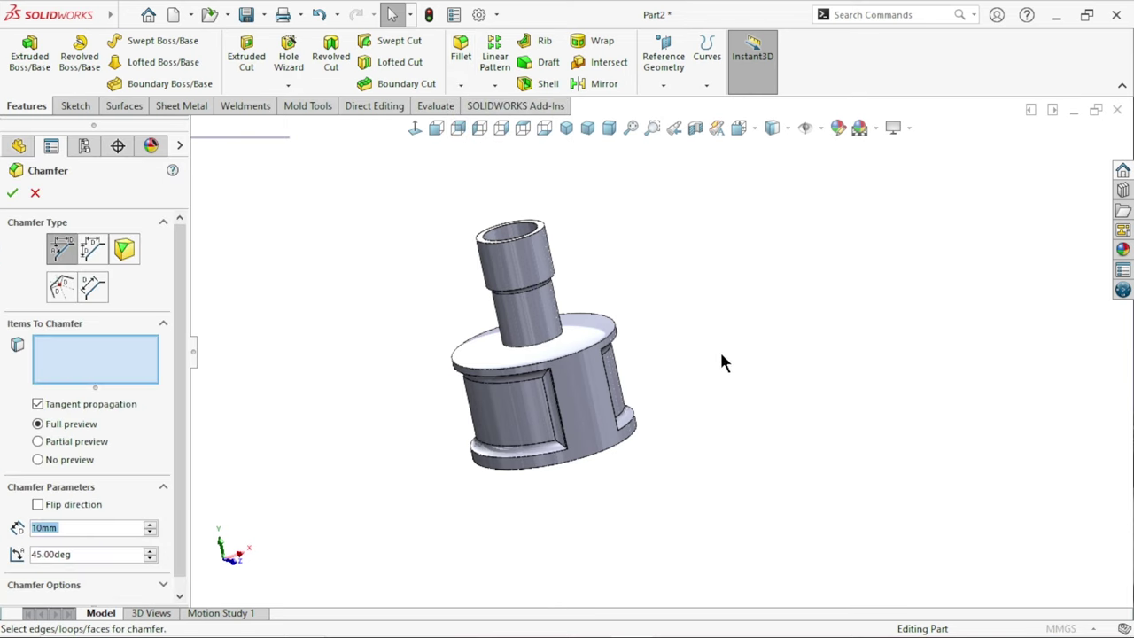
{"action": "type", "text": "0.5"}
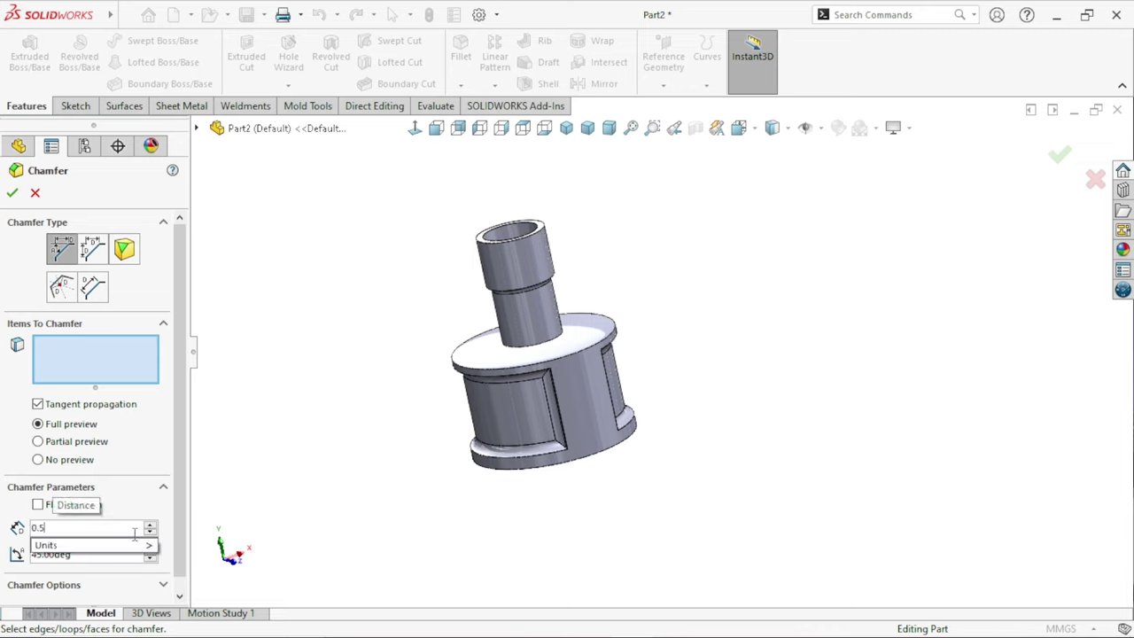
{"action": "mouse_move", "coordinate": [92, 545]}
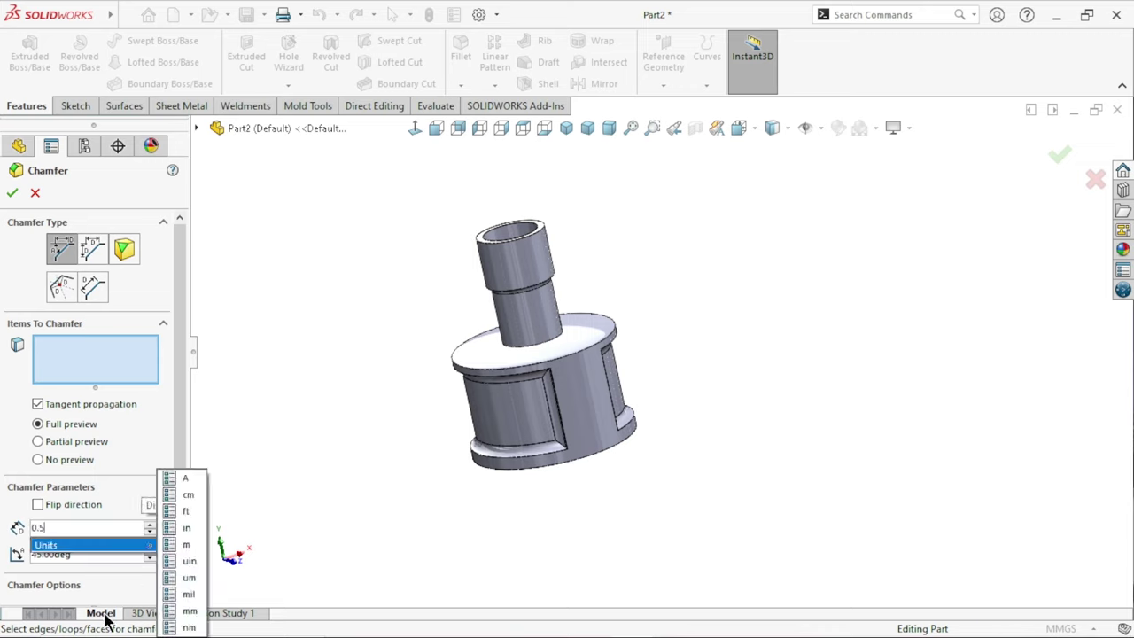
{"action": "left_click", "coordinate": [297, 390]}
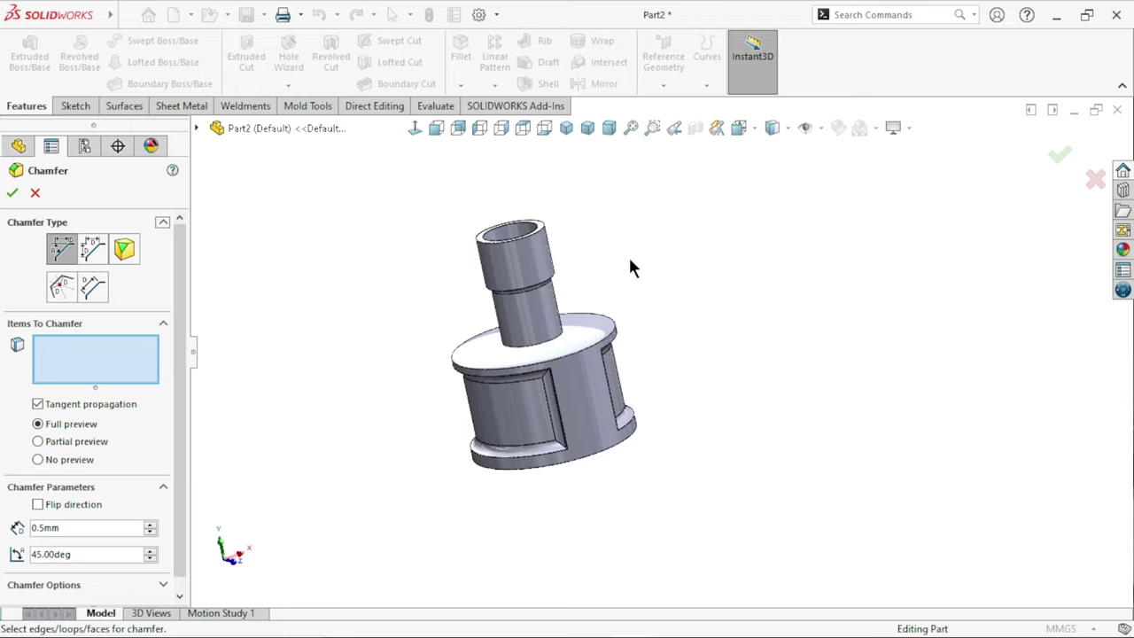
{"action": "mouse_move", "coordinate": [630, 266]}
{"action": "middle_mouse_down"}
{"action": "mouse_move", "coordinate": [709, 415]}
{"action": "mouse_move", "coordinate": [678, 438]}
{"action": "middle_mouse_up"}
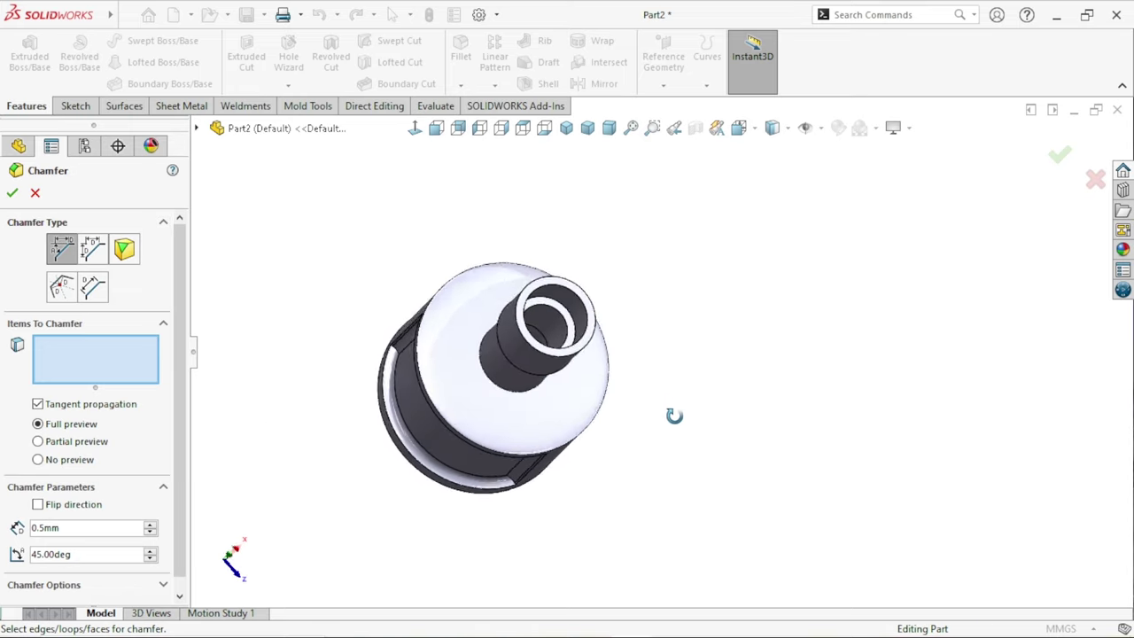
{"action": "scroll", "coordinate": [580, 341], "scroll_direction": "down", "scroll_amount": 2}
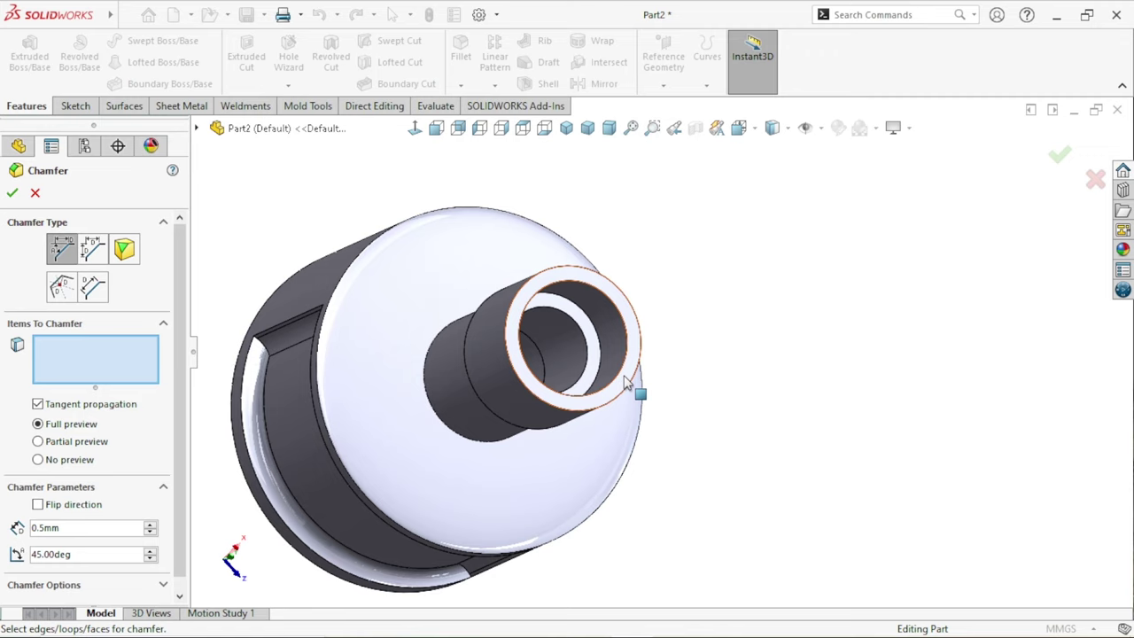
{"action": "left_click", "coordinate": [582, 333]}
{"action": "mouse_move", "coordinate": [587, 526]}
{"action": "middle_mouse_down"}
{"action": "mouse_move", "coordinate": [607, 443]}
{"action": "mouse_move", "coordinate": [637, 438]}
{"action": "middle_mouse_up"}
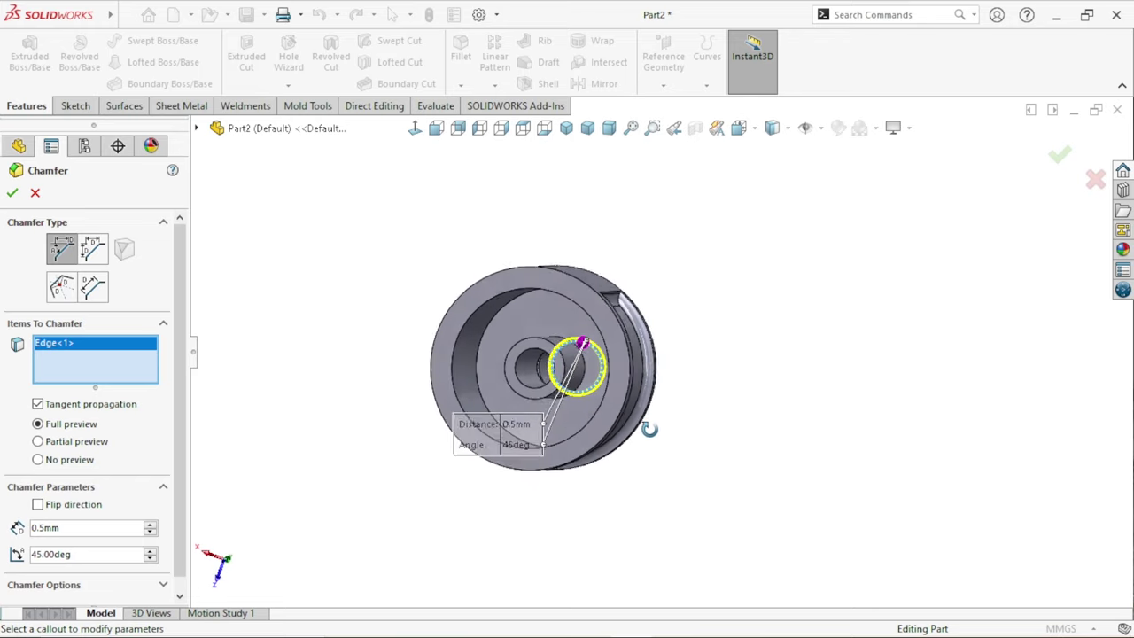
{"action": "scroll", "coordinate": [567, 373], "scroll_direction": "down", "scroll_amount": 10}
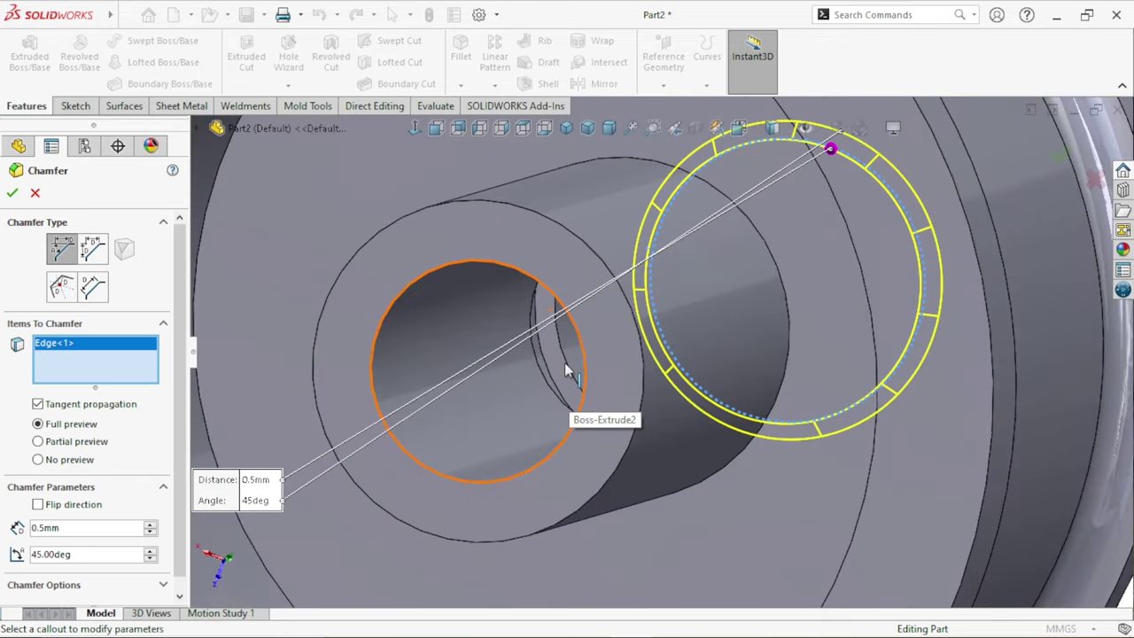
{"action": "left_click", "coordinate": [565, 360]}
{"action": "scroll", "coordinate": [485, 447], "scroll_direction": "up", "scroll_amount": 10}
{"action": "mouse_move", "coordinate": [570, 417]}
{"action": "middle_mouse_down"}
{"action": "mouse_move", "coordinate": [716, 447]}
{"action": "mouse_move", "coordinate": [670, 463]}
{"action": "mouse_move", "coordinate": [632, 405]}
{"action": "middle_mouse_up"}
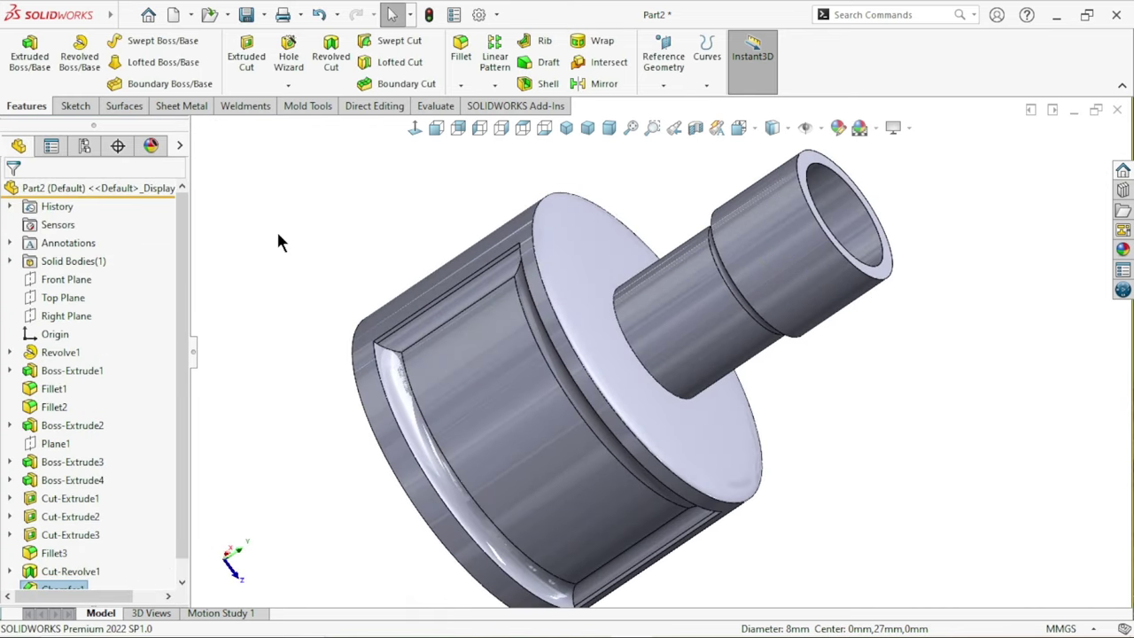
- Start a Thread feature on the bore's circular edge, beginning at the hole's inner ring face
{"action": "scroll", "coordinate": [589, 505], "scroll_direction": "up", "scroll_amount": 5}
{"action": "scroll", "coordinate": [789, 366], "scroll_direction": "down", "scroll_amount": 5}
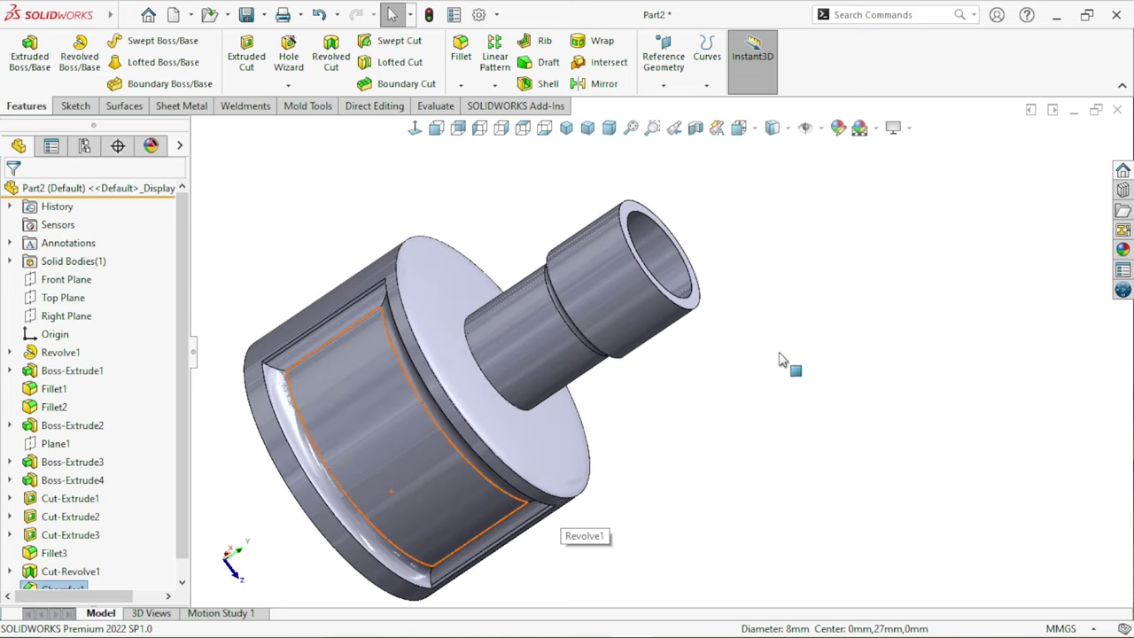
{"action": "middle_click_drag", "start_coordinate": [789, 367], "coordinate": [696, 482]}
{"action": "scroll", "coordinate": [696, 483], "scroll_direction": "up", "scroll_amount": 3}
{"action": "scroll", "coordinate": [660, 471], "scroll_direction": "down", "scroll_amount": 3}
{"action": "middle_click_drag", "start_coordinate": [671, 393], "coordinate": [746, 366]}
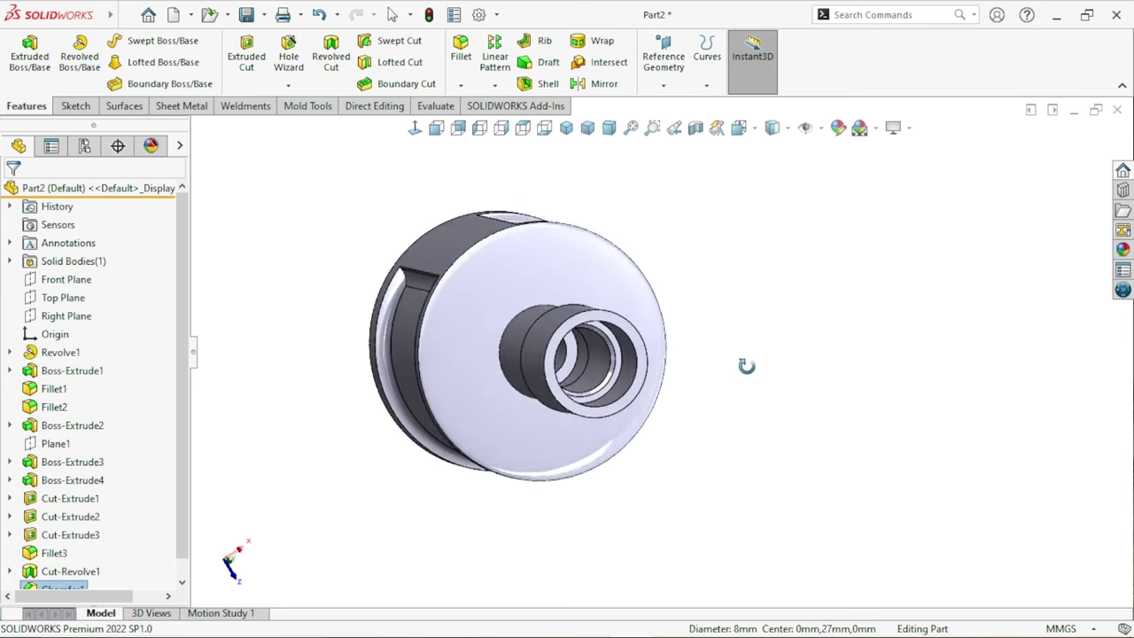
{"action": "left_click", "coordinate": [288, 85]}
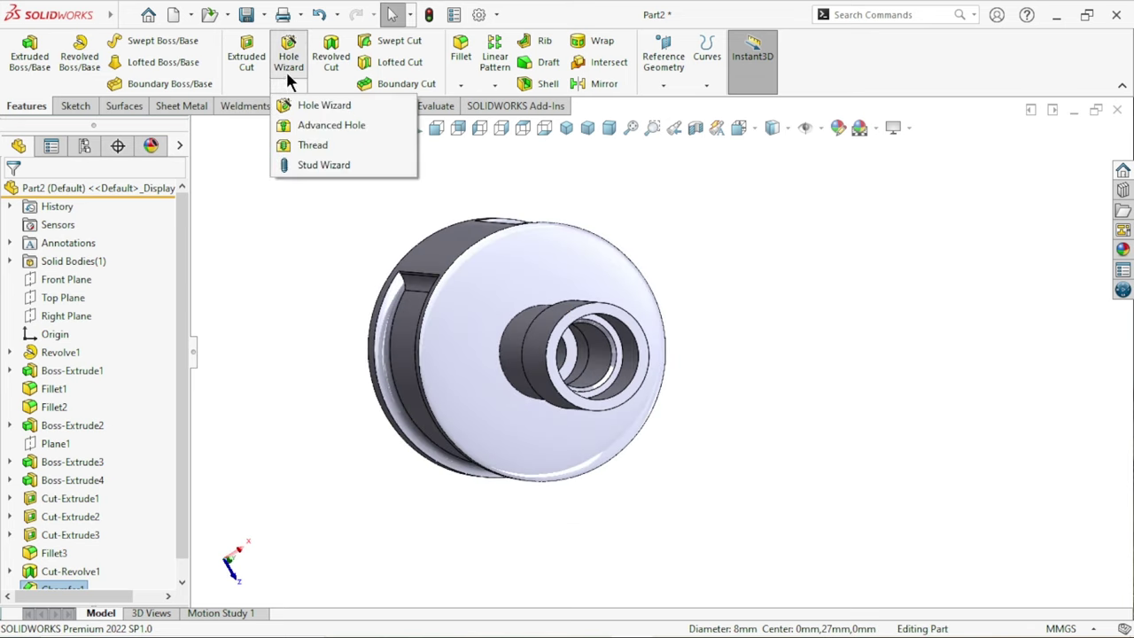
{"action": "left_click", "coordinate": [341, 144]}
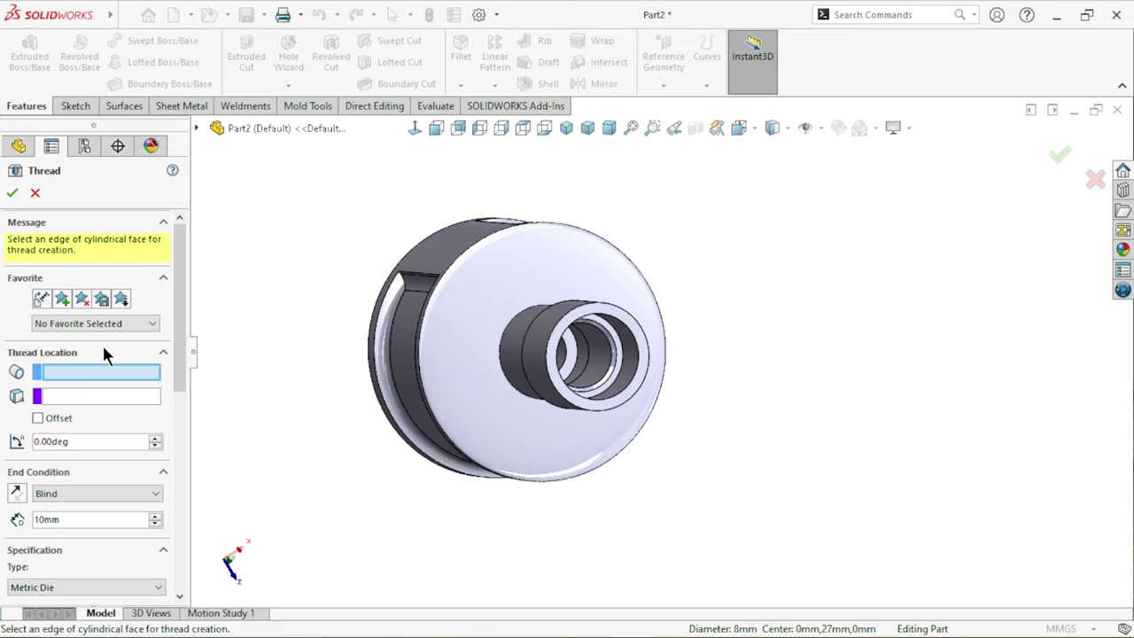
{"action": "left_click_drag", "start_coordinate": [182, 299], "coordinate": [182, 344]}
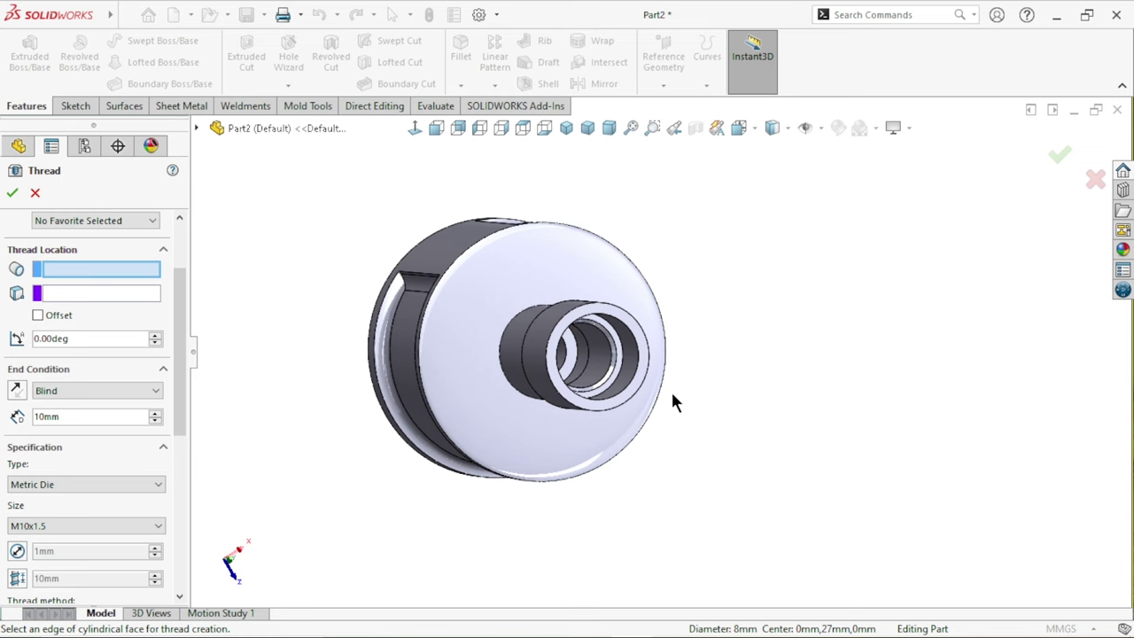
{"action": "scroll", "coordinate": [672, 395], "scroll_direction": "down", "scroll_amount": 3}
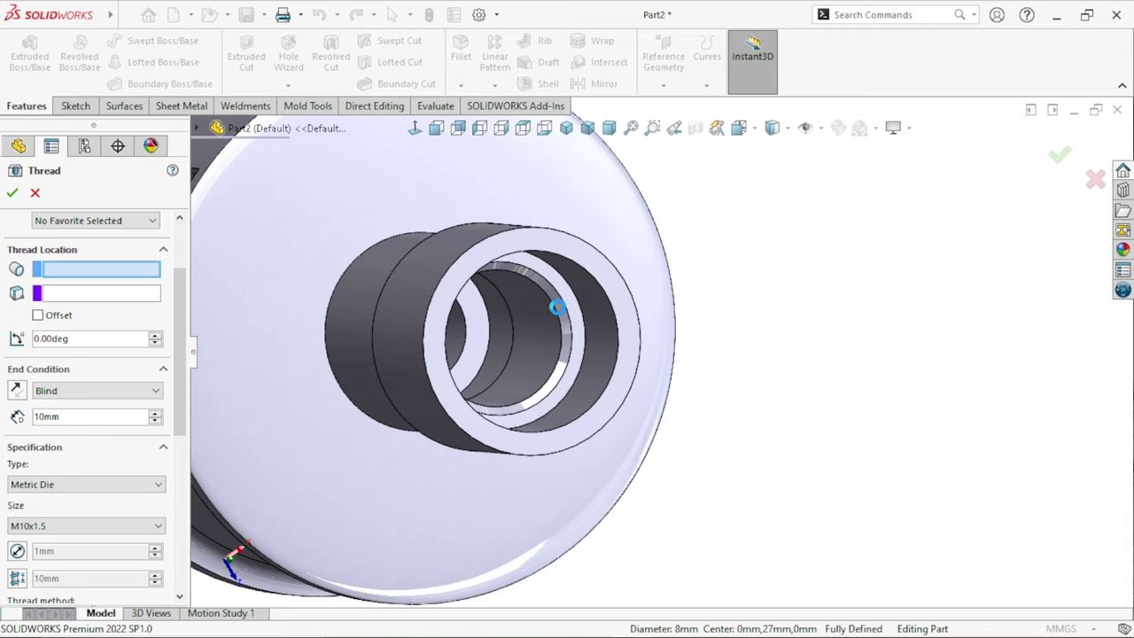
{"action": "left_click", "coordinate": [557, 308]}
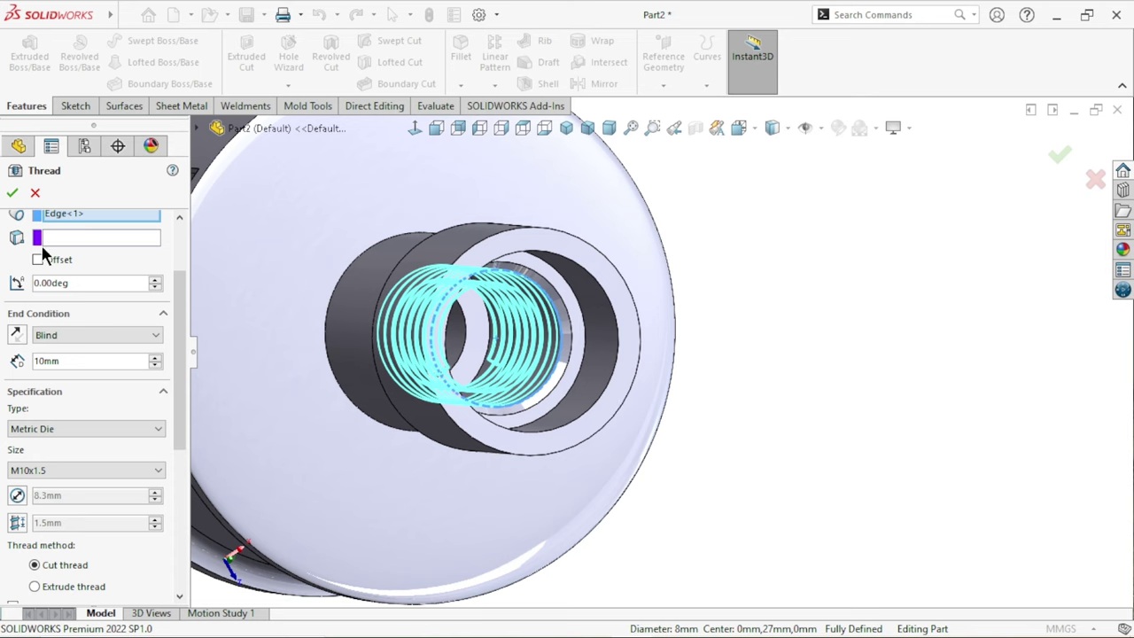
{"action": "left_click", "coordinate": [96, 239]}
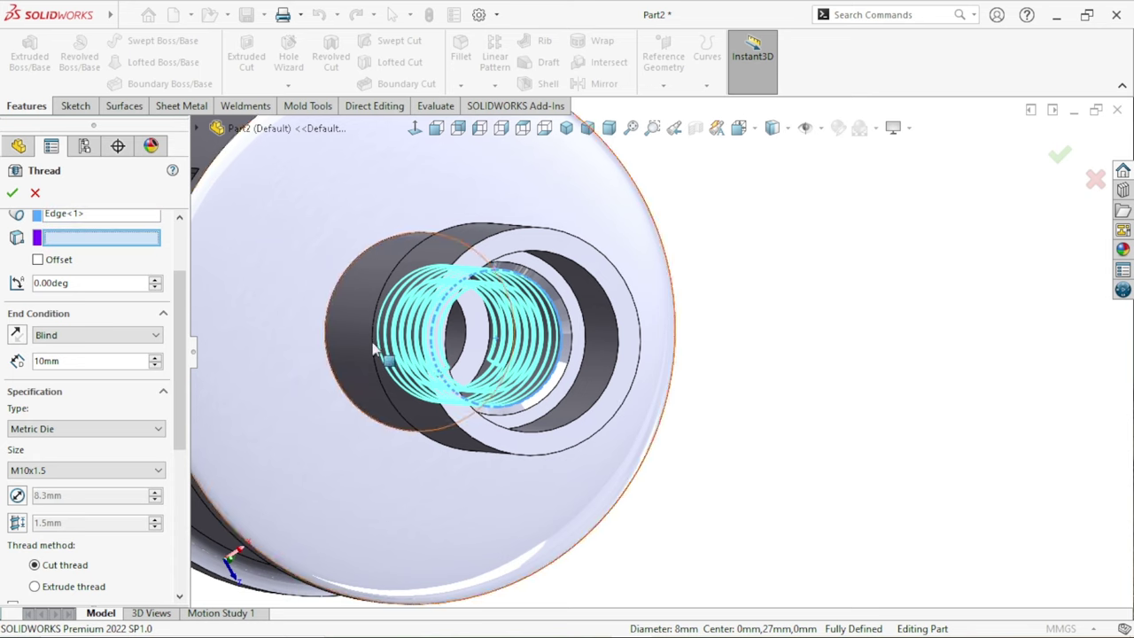
{"action": "left_click", "coordinate": [569, 309]}
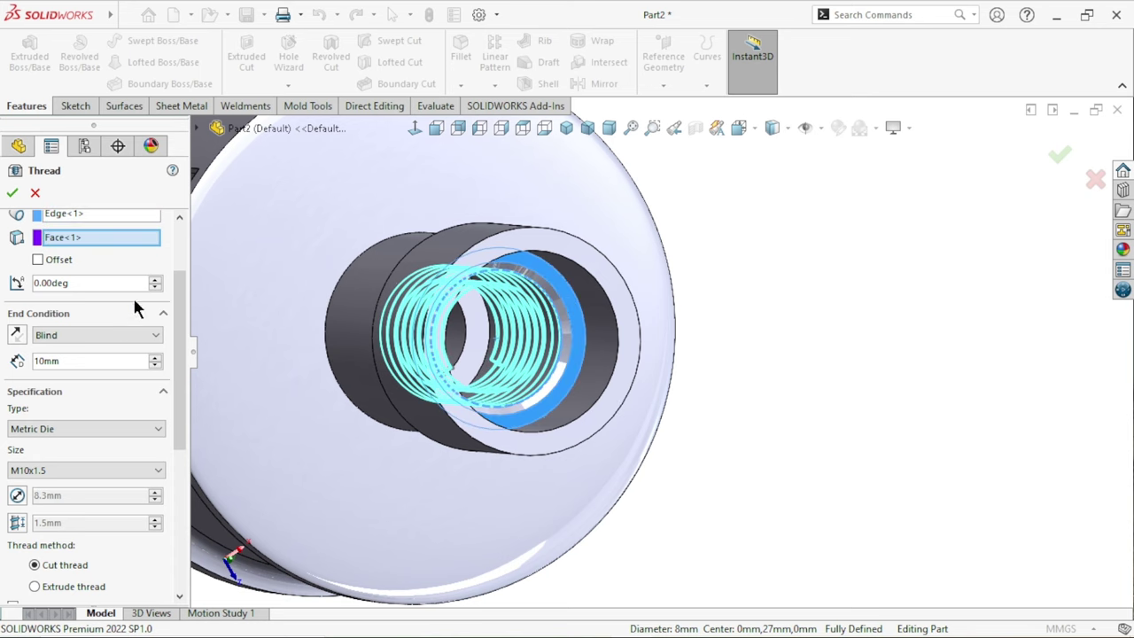
- Set the thread's end condition to Up To Selection, ending at the chamfer face
{"action": "scroll", "coordinate": [175, 301], "scroll_direction": "down", "scroll_amount": 3}
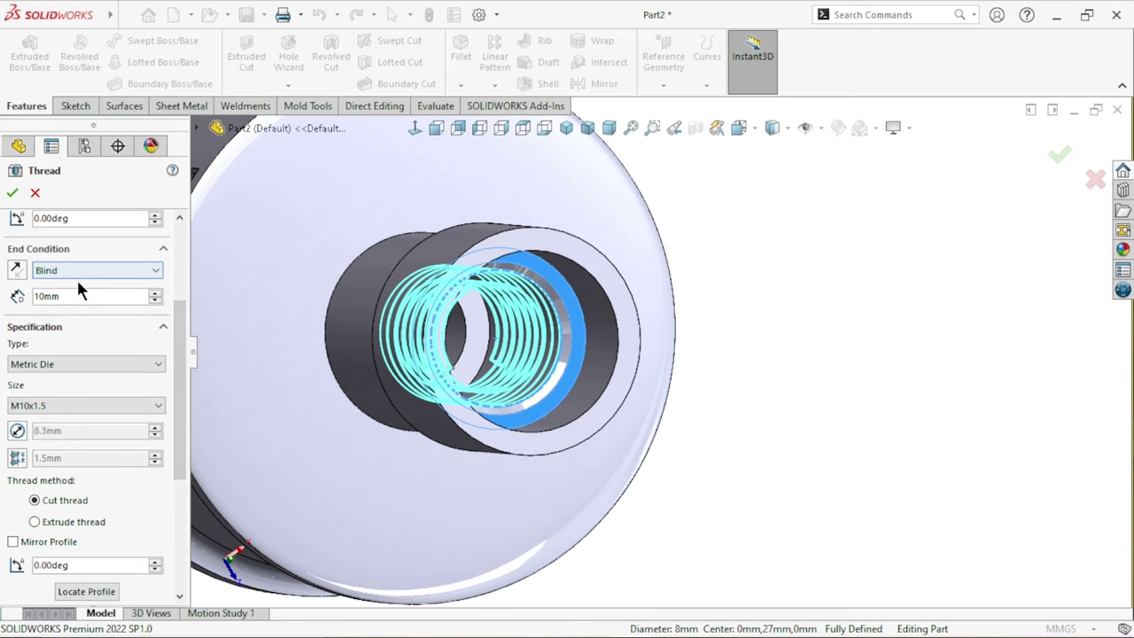
{"action": "key", "text": "ctrl+7"}
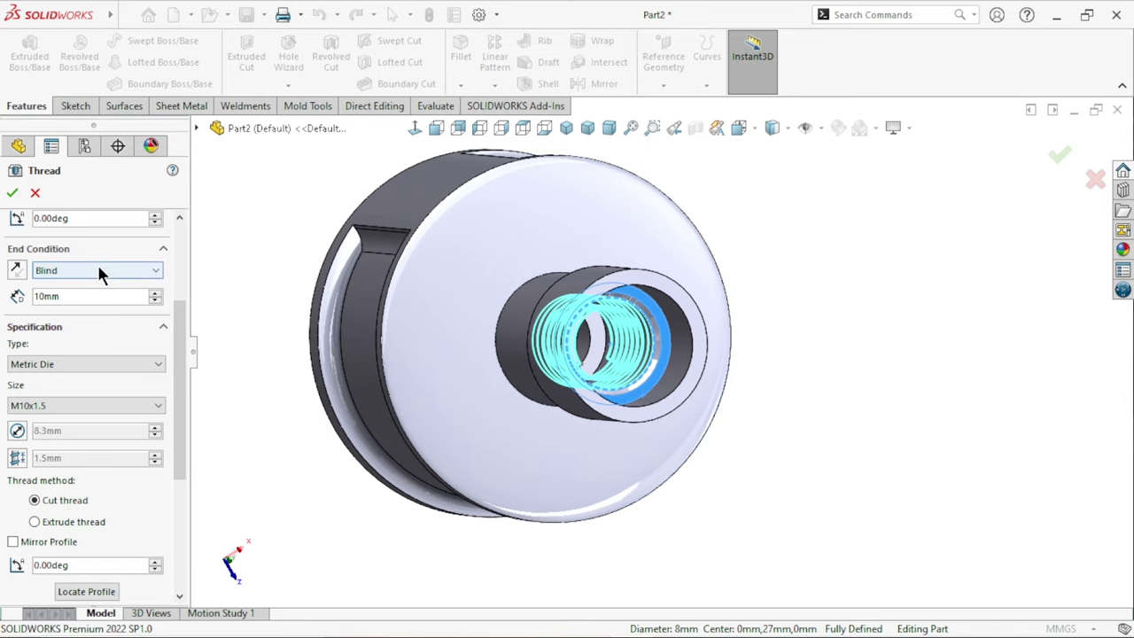
{"action": "left_click", "coordinate": [98, 273]}
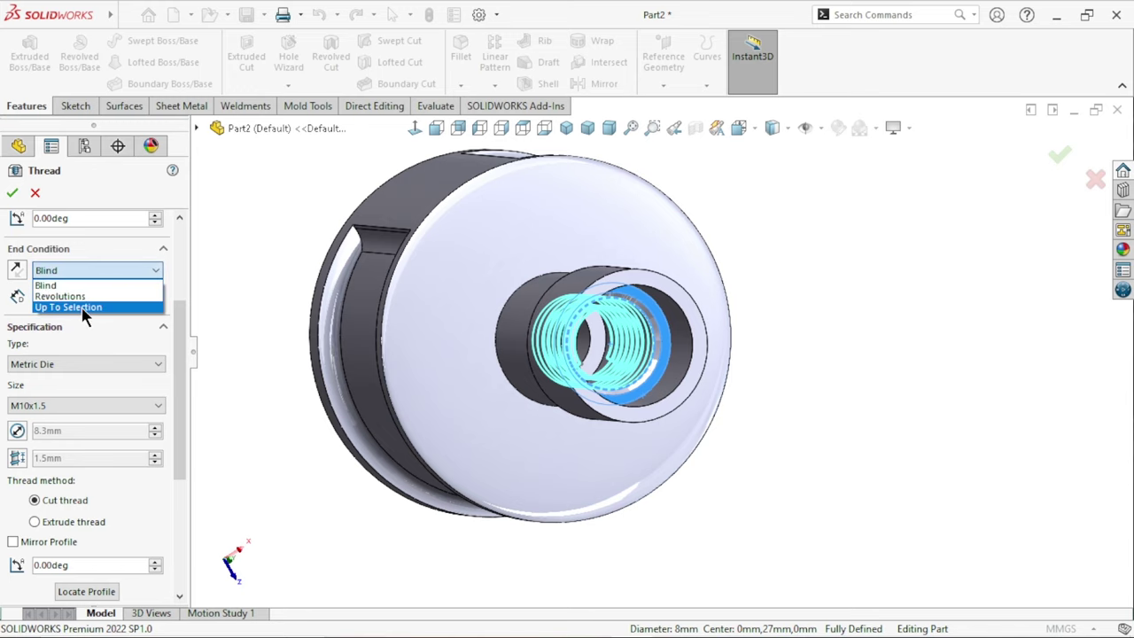
{"action": "left_click", "coordinate": [85, 308]}
{"action": "mouse_move", "coordinate": [421, 530]}
{"action": "middle_mouse_down"}
{"action": "mouse_move", "coordinate": [589, 417]}
{"action": "mouse_move", "coordinate": [554, 329]}
{"action": "middle_mouse_up"}
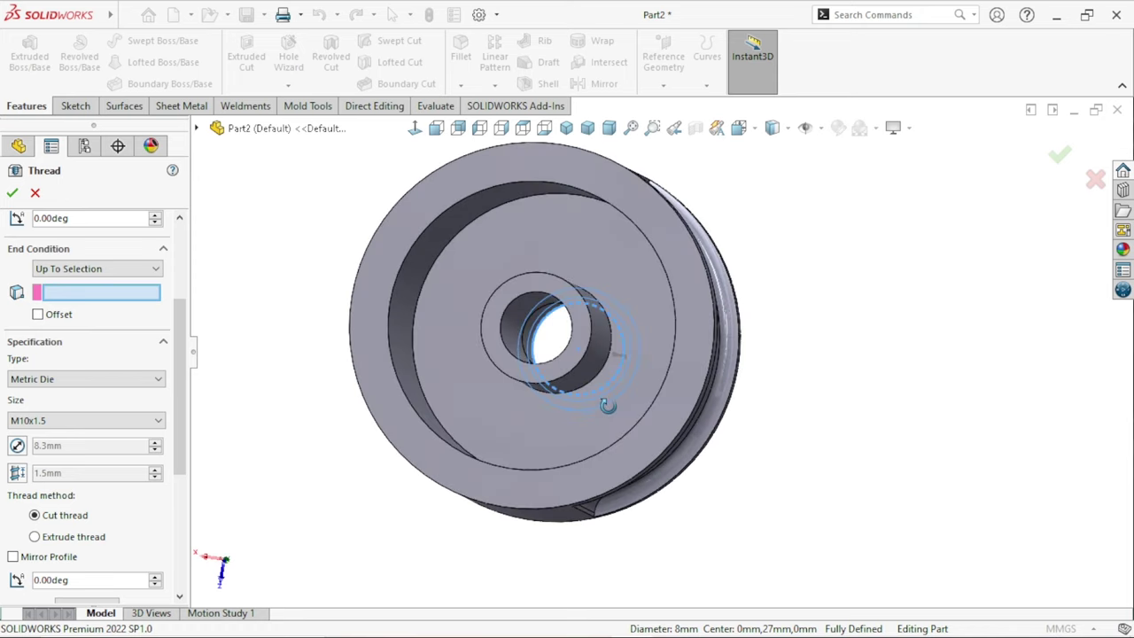
{"action": "scroll", "coordinate": [554, 330], "scroll_direction": "down", "scroll_amount": 3}
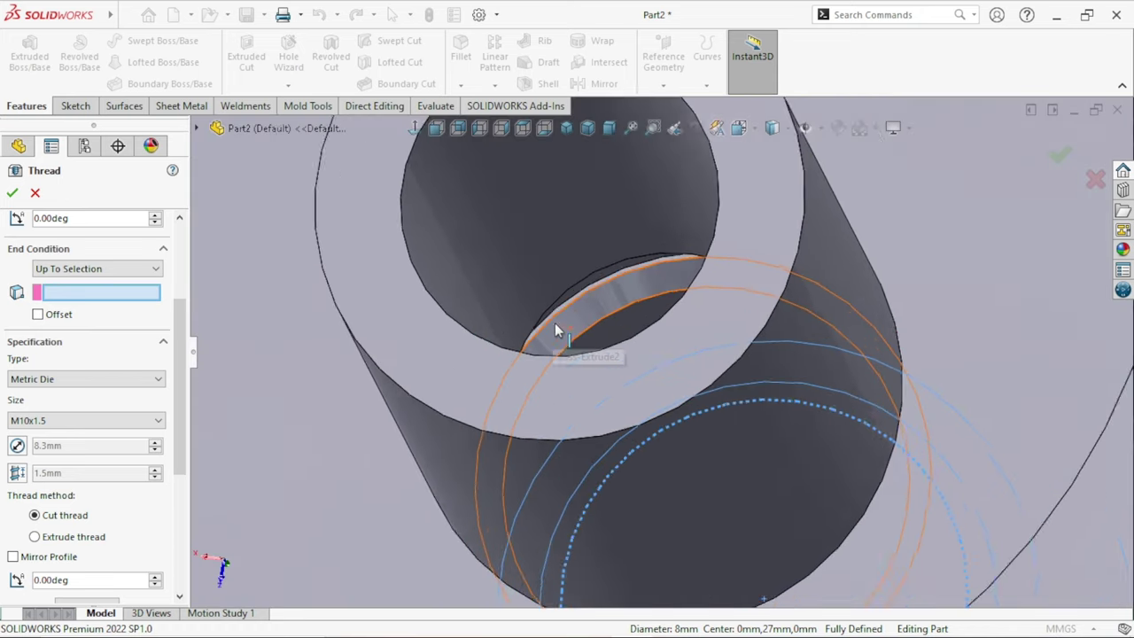
{"action": "scroll", "coordinate": [556, 329], "scroll_direction": "down", "scroll_amount": 2}
{"action": "scroll", "coordinate": [625, 292], "scroll_direction": "down", "scroll_amount": 3}
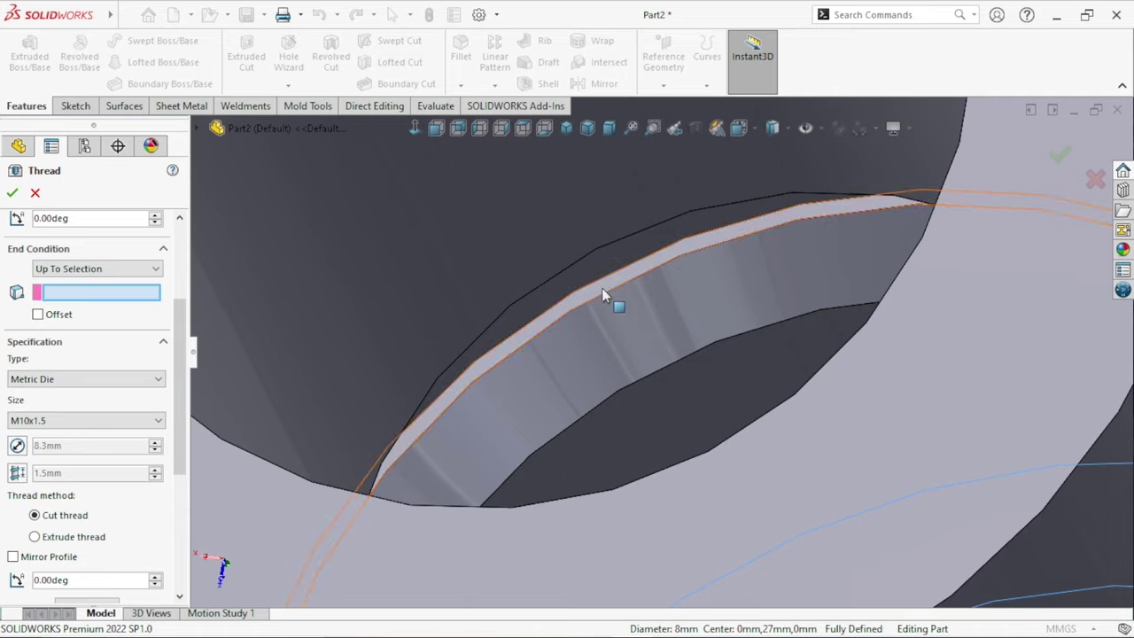
{"action": "left_click", "coordinate": [602, 289]}
{"action": "scroll", "coordinate": [489, 426], "scroll_direction": "up", "scroll_amount": 3}
{"action": "scroll", "coordinate": [489, 426], "scroll_direction": "up", "scroll_amount": 5}
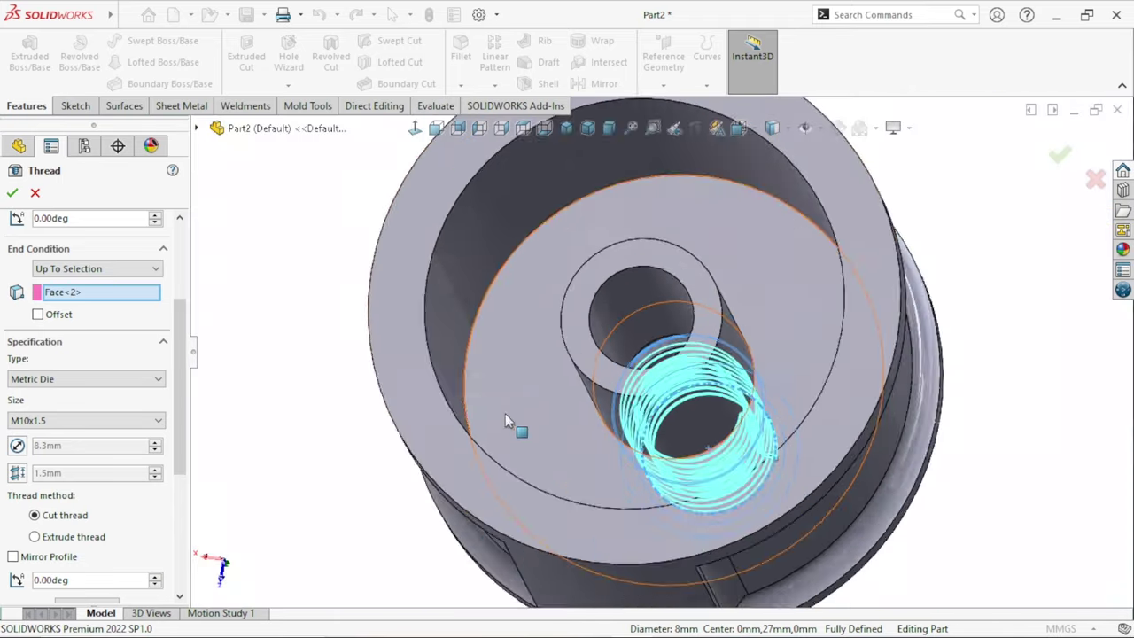
{"action": "scroll", "coordinate": [505, 413], "scroll_direction": "up", "scroll_amount": 3}
{"action": "scroll", "coordinate": [816, 409], "scroll_direction": "down", "scroll_amount": 2}
{"action": "mouse_move", "coordinate": [817, 409]}
{"action": "middle_mouse_down"}
{"action": "mouse_move", "coordinate": [672, 500]}
{"action": "mouse_move", "coordinate": [674, 418]}
{"action": "middle_mouse_up"}
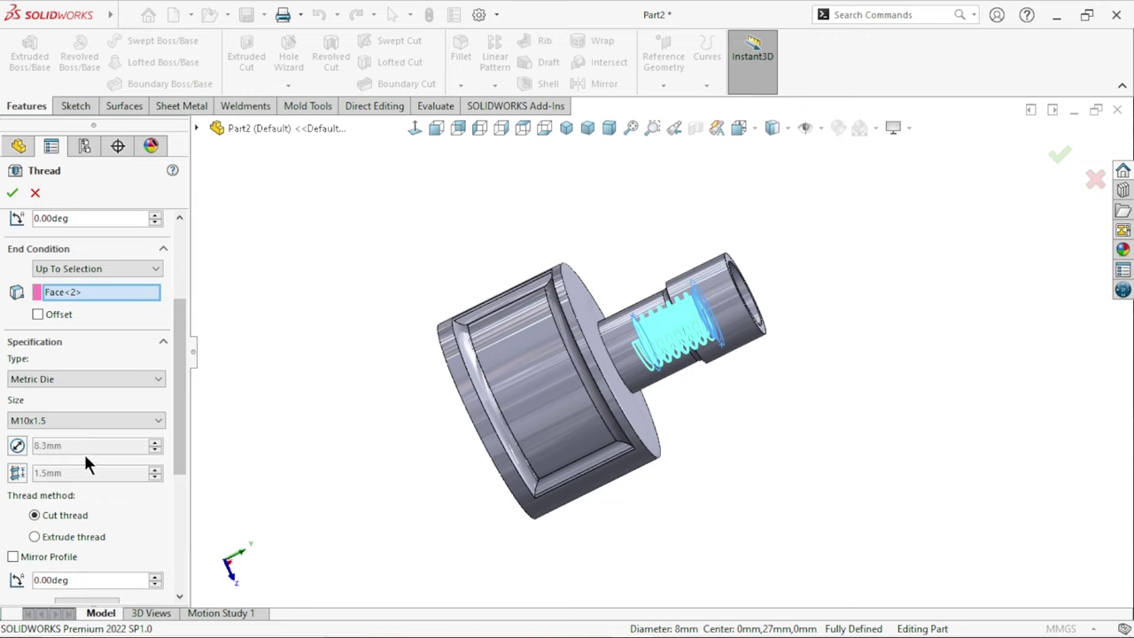
- Choose thread size M10x1.0 for the cut thread
{"action": "left_click_drag", "start_coordinate": [178, 328], "coordinate": [178, 352]}
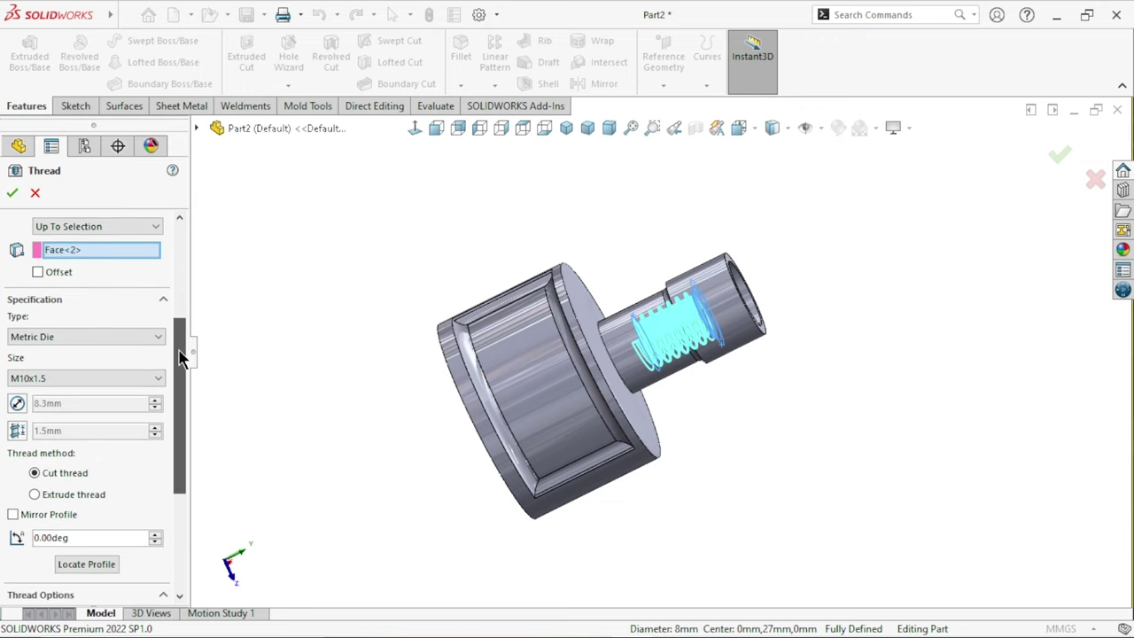
{"action": "left_click", "coordinate": [99, 381]}
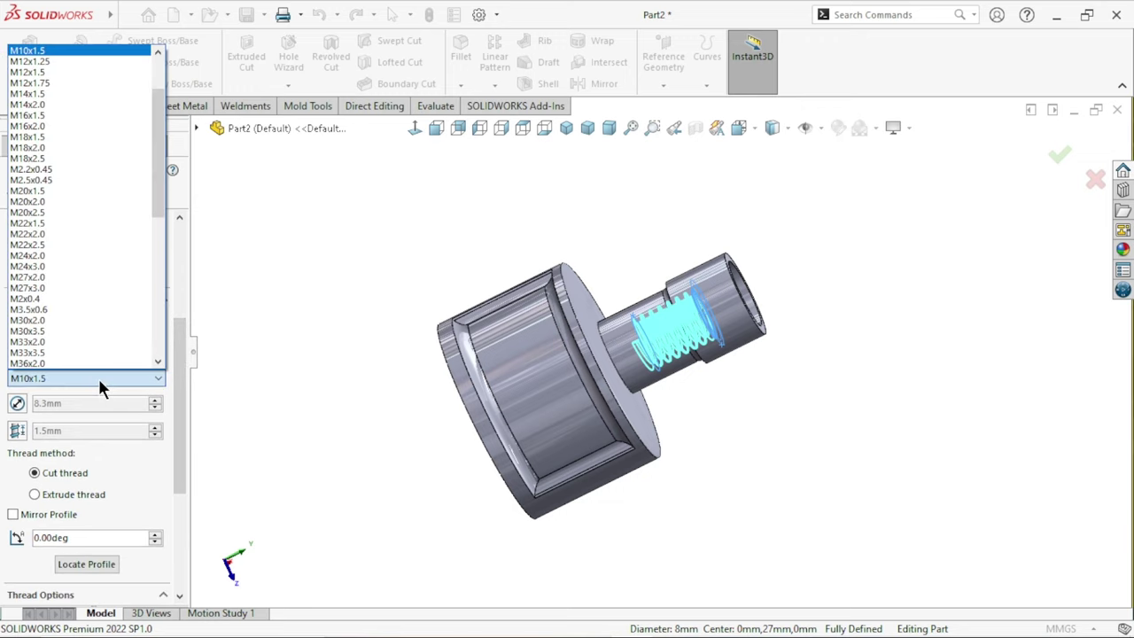
{"action": "scroll", "coordinate": [158, 182], "scroll_direction": "up", "scroll_amount": 2}
{"action": "scroll", "coordinate": [165, 174], "scroll_direction": "up", "scroll_amount": 1}
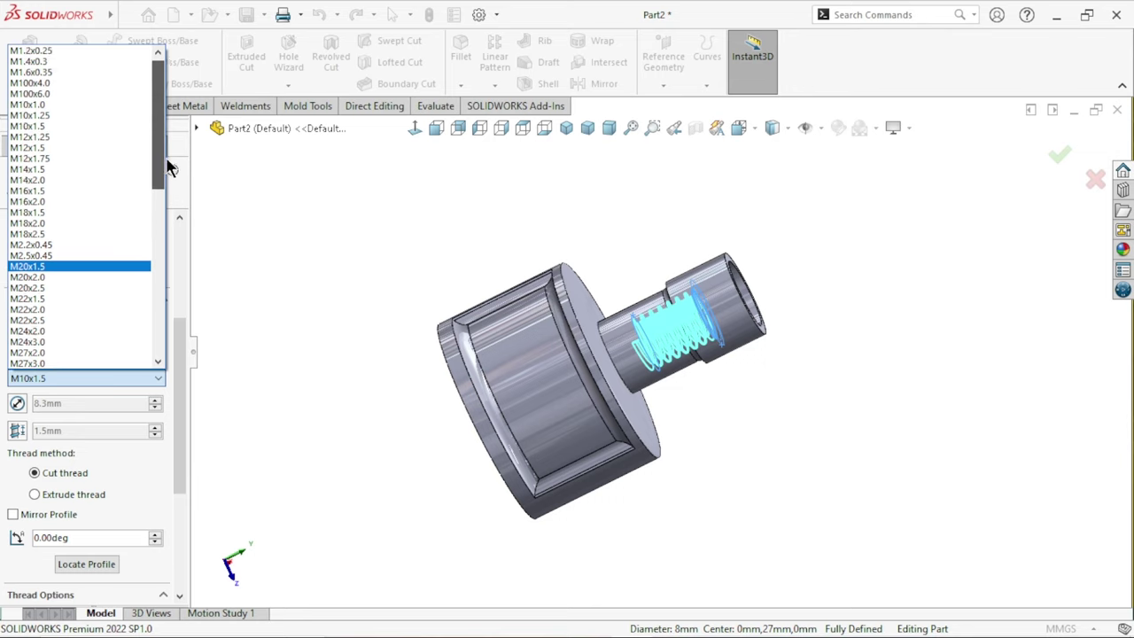
{"action": "left_click", "coordinate": [50, 104]}
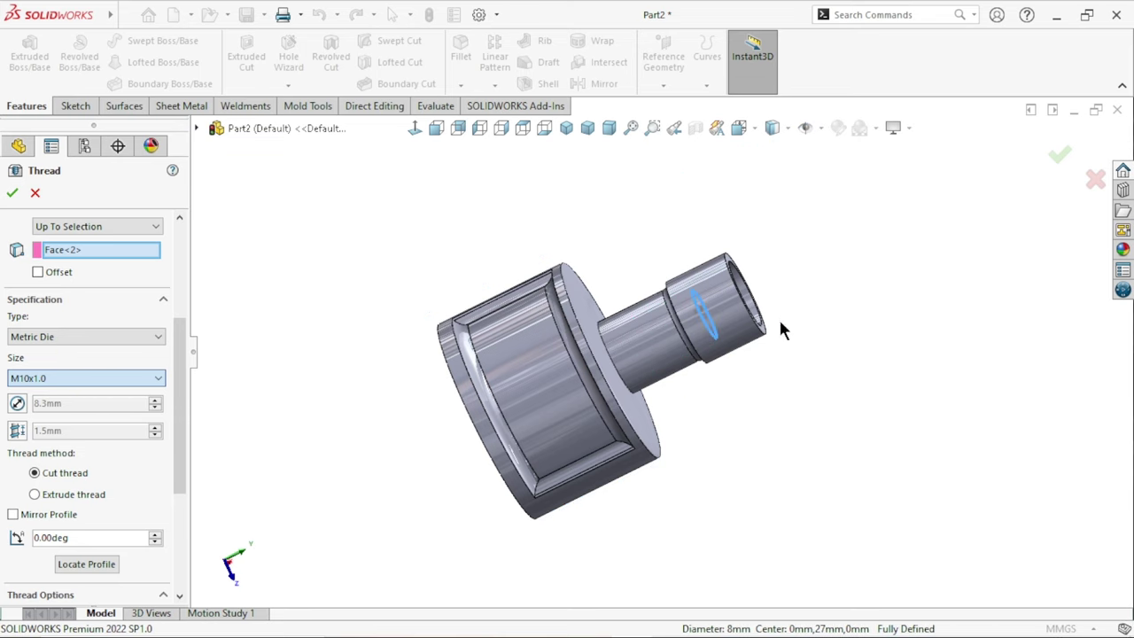
{"action": "scroll", "coordinate": [715, 348], "scroll_direction": "down", "scroll_amount": 2}
{"action": "mouse_move", "coordinate": [856, 368]}
{"action": "middle_mouse_down"}
{"action": "mouse_move", "coordinate": [797, 442]}
{"action": "mouse_move", "coordinate": [739, 458]}
{"action": "middle_mouse_up"}
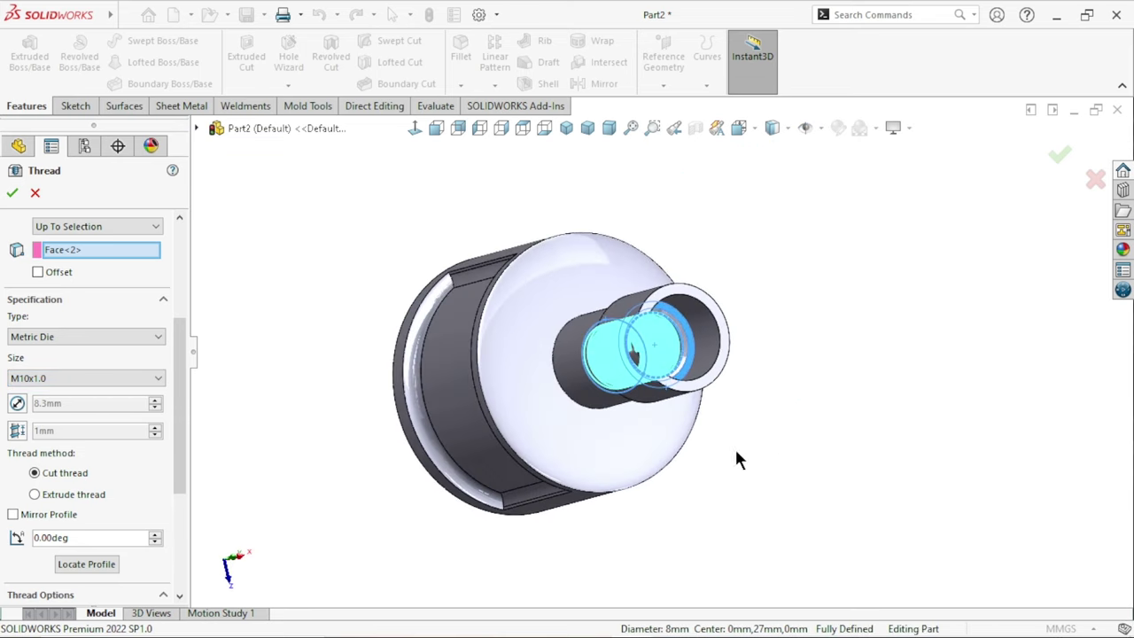
- Change the bore thread's type to Metric Tap M10x1.0
{"action": "left_click", "coordinate": [82, 337]}
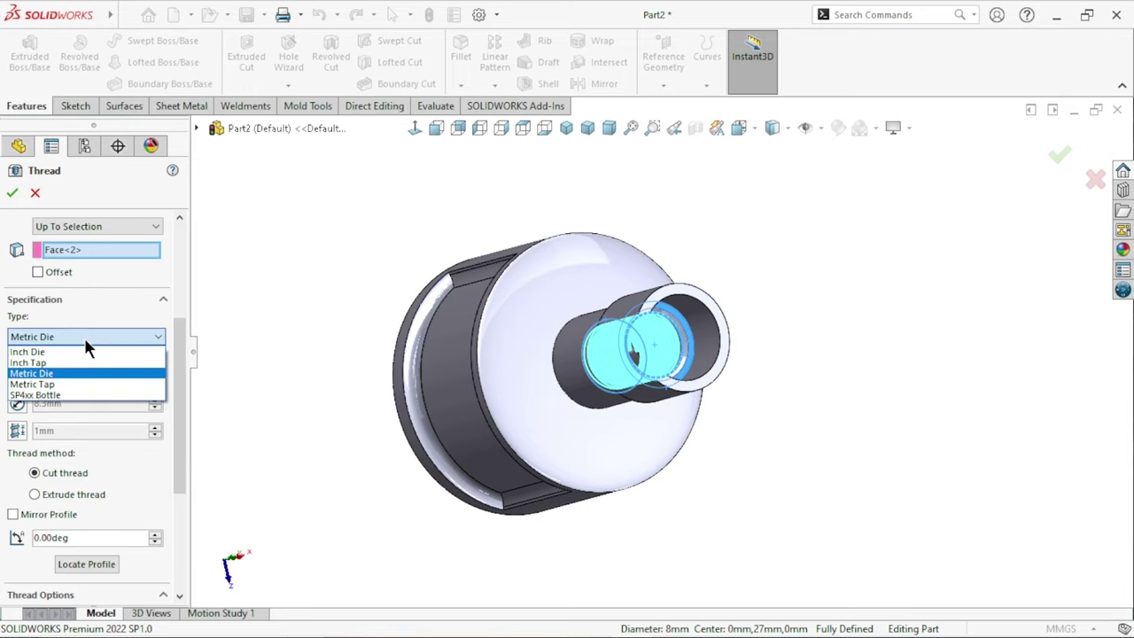
{"action": "left_click", "coordinate": [65, 385]}
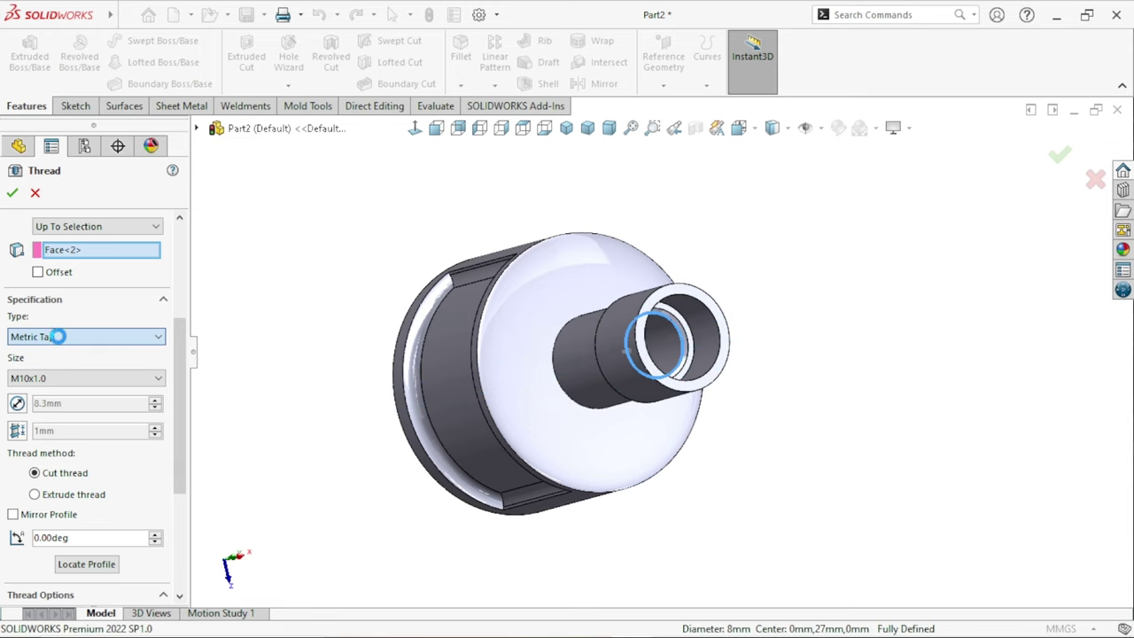
{"action": "left_click", "coordinate": [57, 334]}
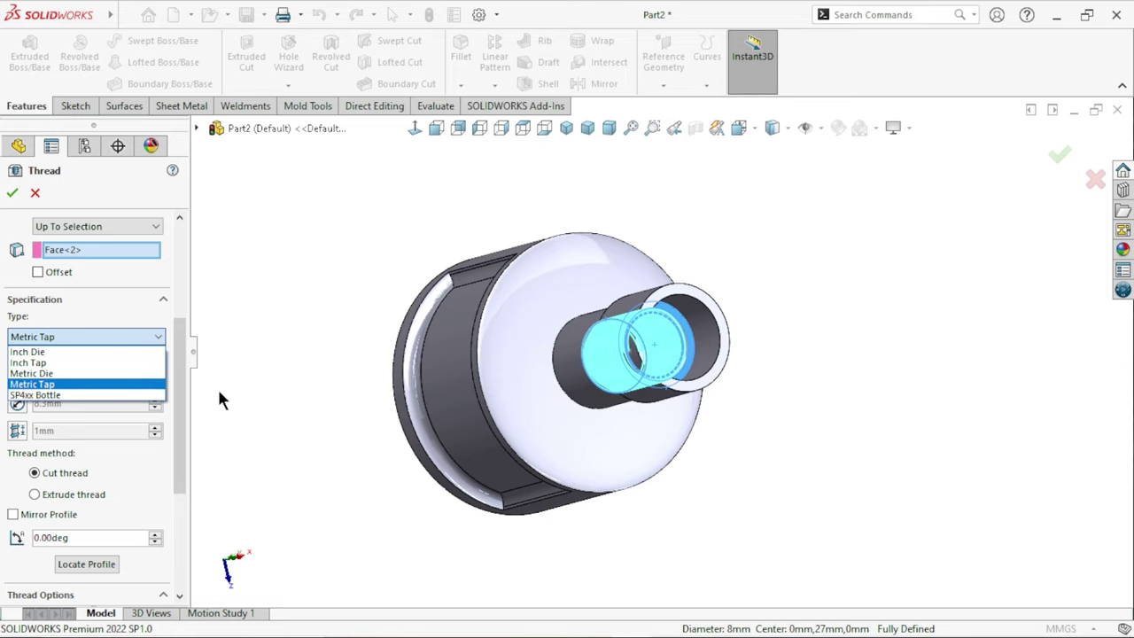
{"action": "left_click", "coordinate": [271, 451]}
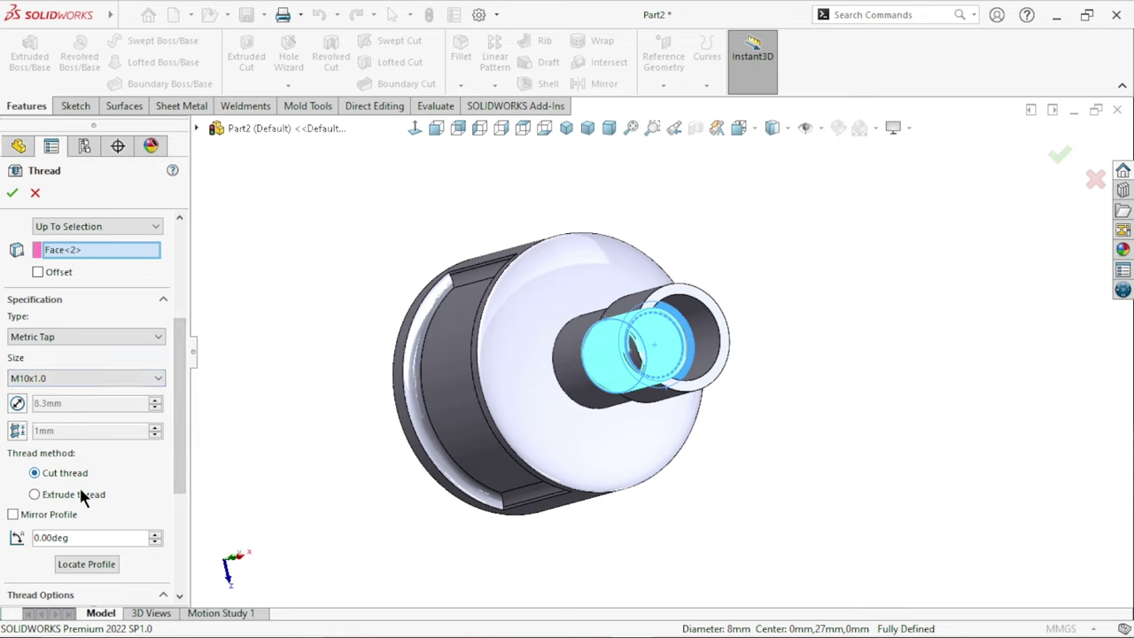
{"action": "left_click_drag", "start_coordinate": [180, 413], "coordinate": [186, 338]}
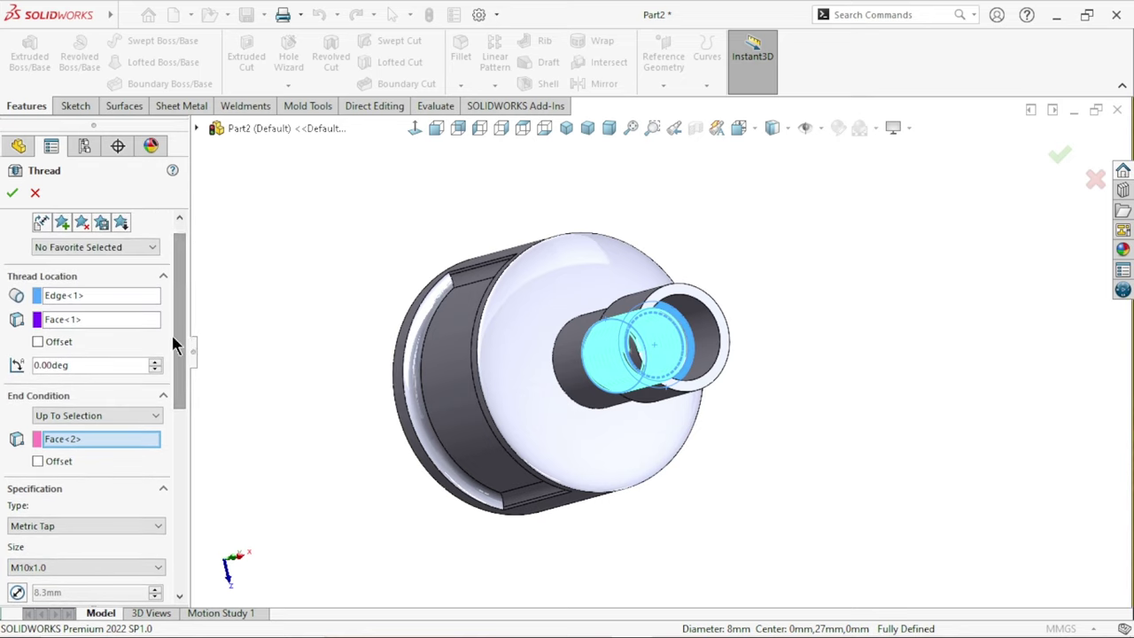
- Offset the thread start 2 mm with reversed direction and add a 1 mm end offset
{"action": "left_click", "coordinate": [38, 341]}
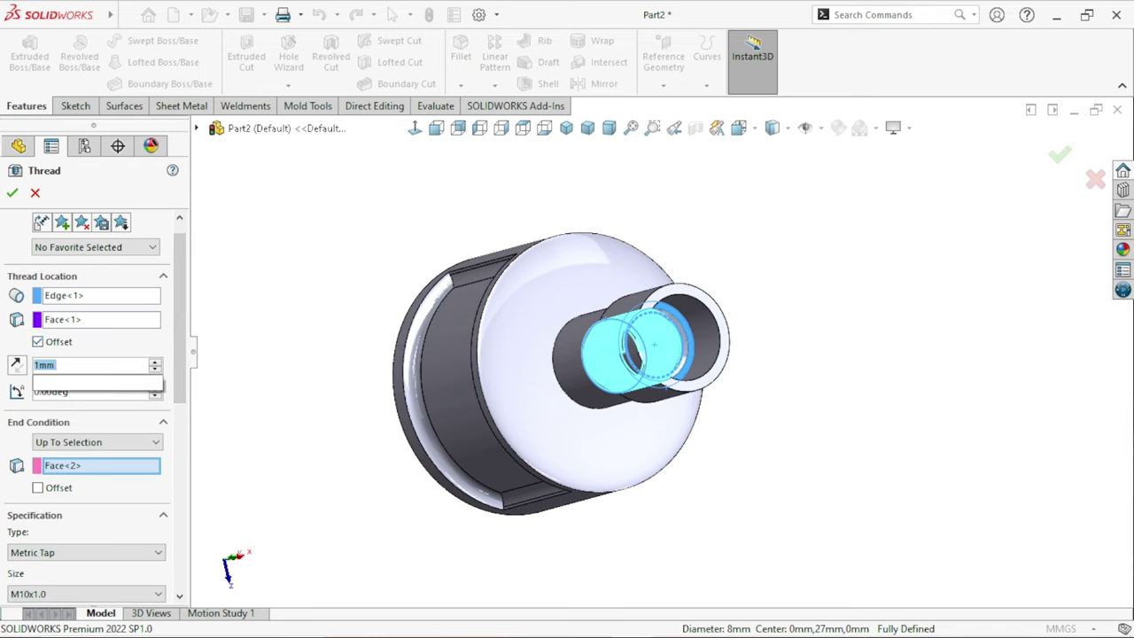
{"action": "type", "text": "2"}
{"action": "key", "text": "Return"}
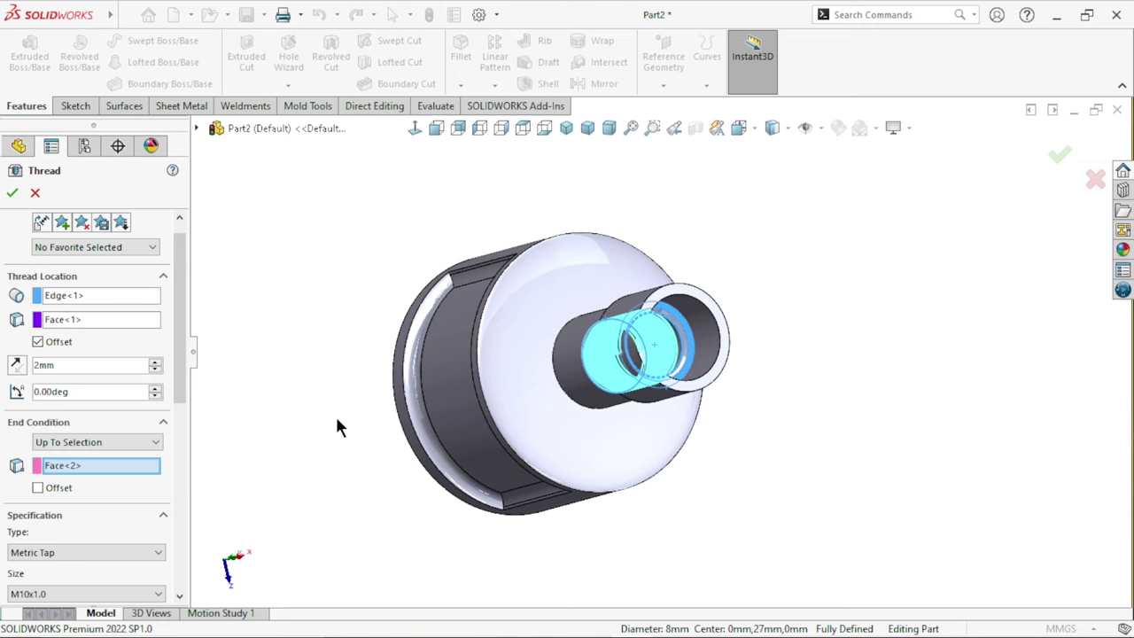
{"action": "mouse_move", "coordinate": [335, 414]}
{"action": "middle_mouse_down"}
{"action": "mouse_move", "coordinate": [410, 409]}
{"action": "mouse_move", "coordinate": [359, 380]}
{"action": "middle_mouse_up"}
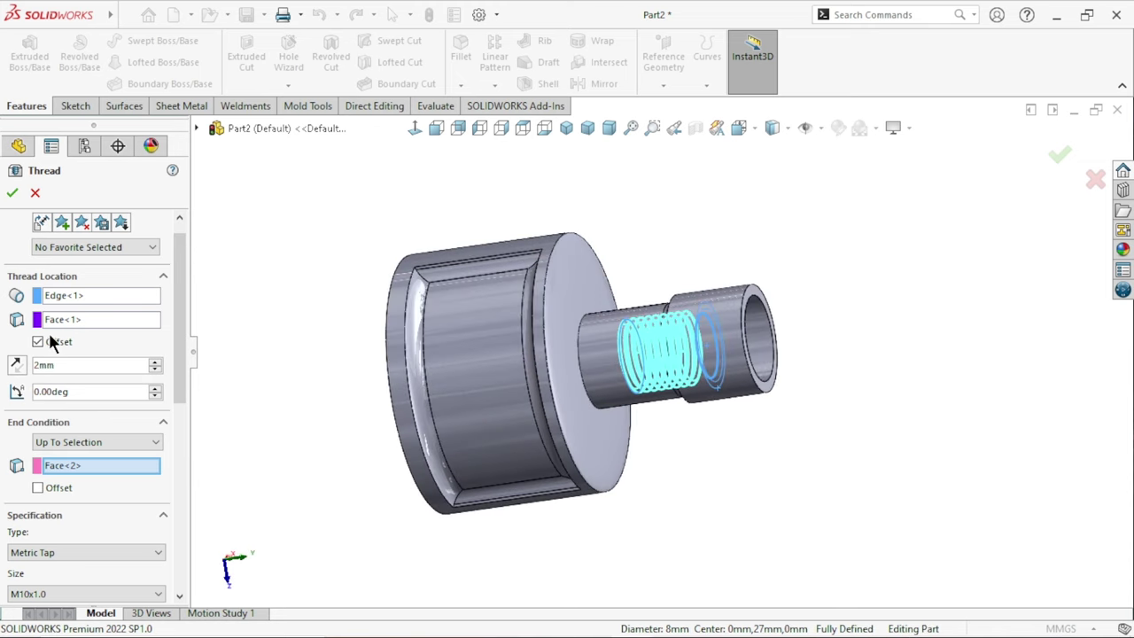
{"action": "left_click", "coordinate": [17, 365]}
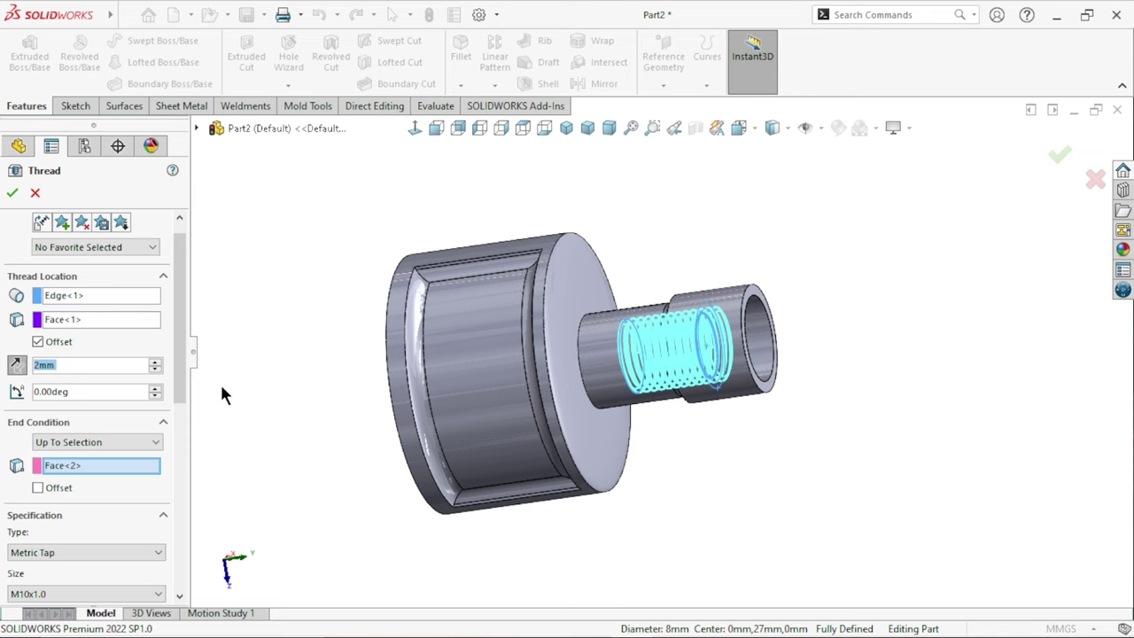
{"action": "scroll", "coordinate": [183, 406], "scroll_direction": "down", "scroll_amount": 1}
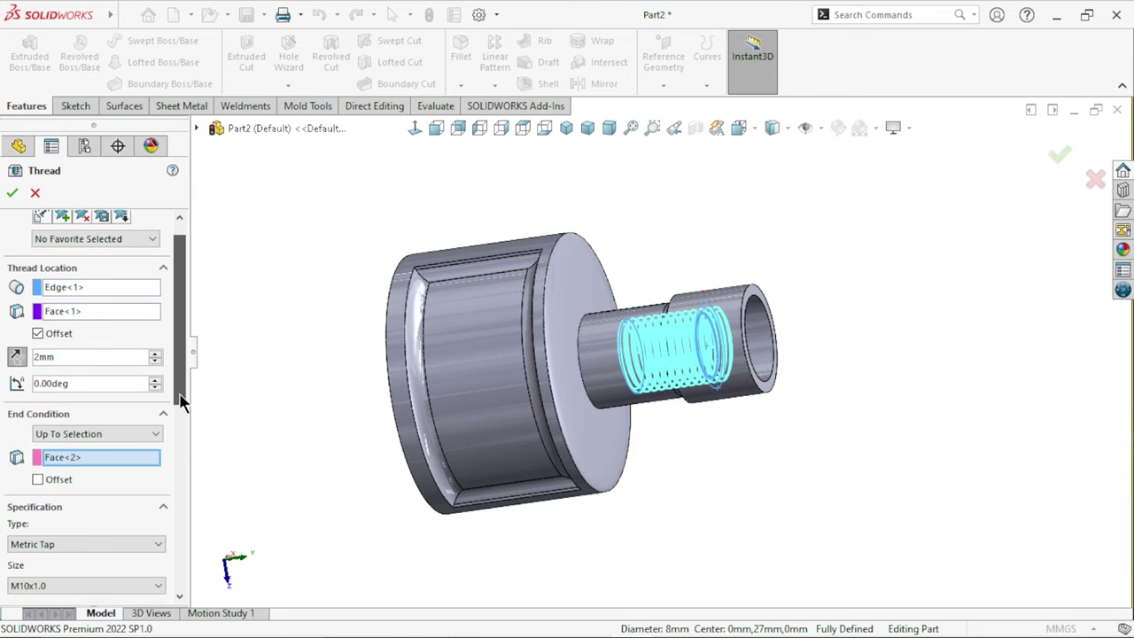
{"action": "scroll", "coordinate": [133, 403], "scroll_direction": "down", "scroll_amount": 2}
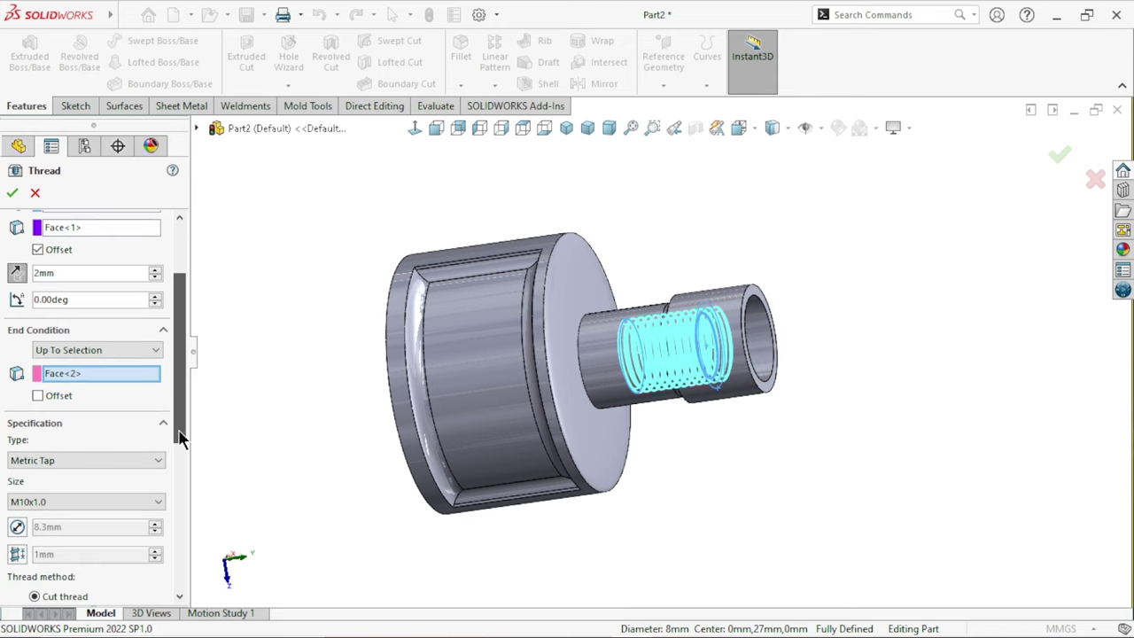
{"action": "left_click", "coordinate": [37, 395]}
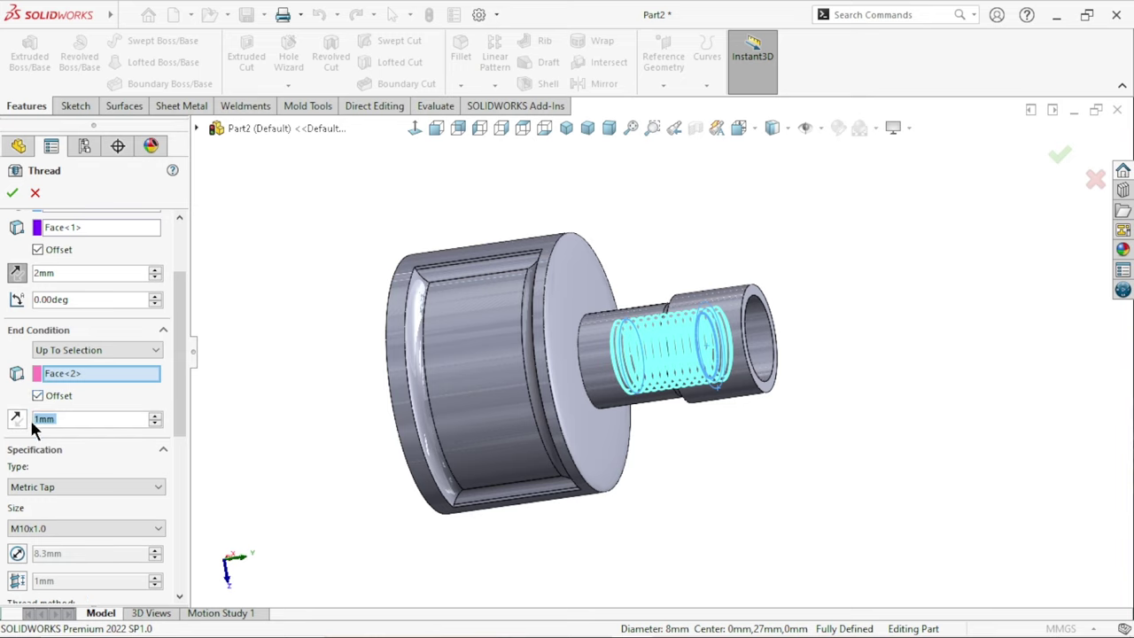
{"action": "scroll", "coordinate": [417, 469], "scroll_direction": "up", "scroll_amount": 2}
{"action": "scroll", "coordinate": [789, 422], "scroll_direction": "up", "scroll_amount": 1}
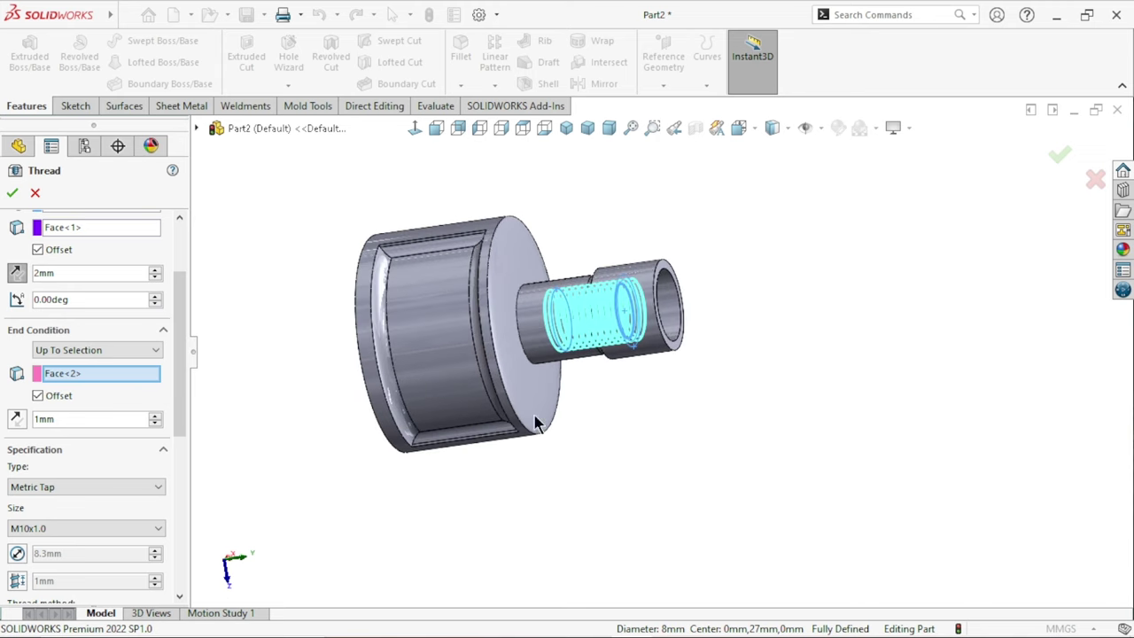
{"action": "left_click_drag", "start_coordinate": [177, 422], "coordinate": [209, 346]}
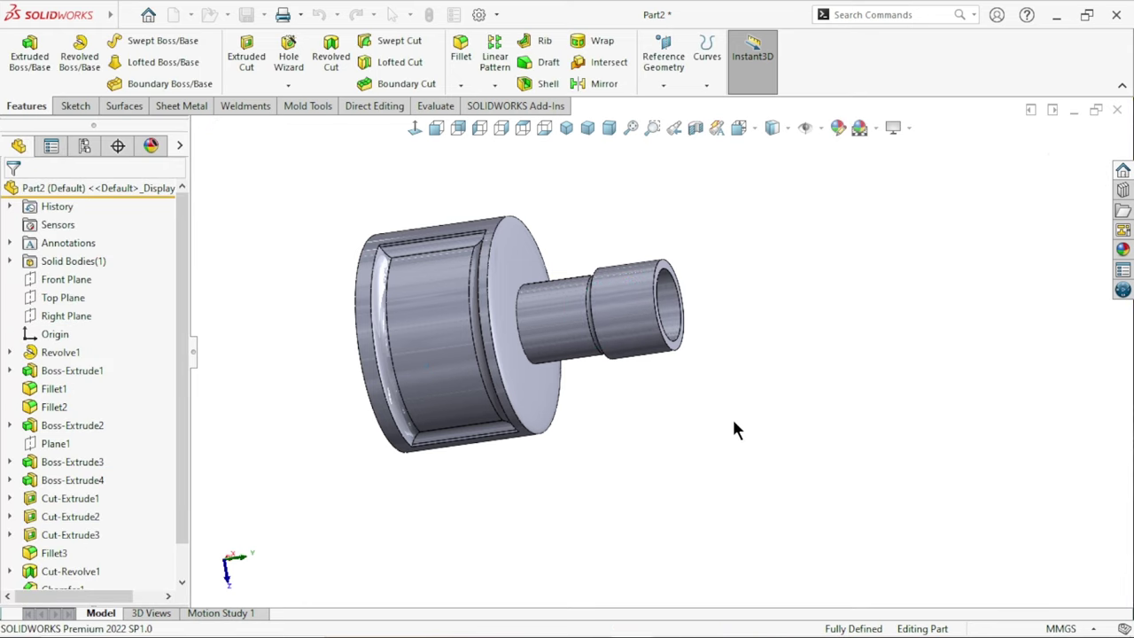
{"action": "left_click", "coordinate": [689, 129]}
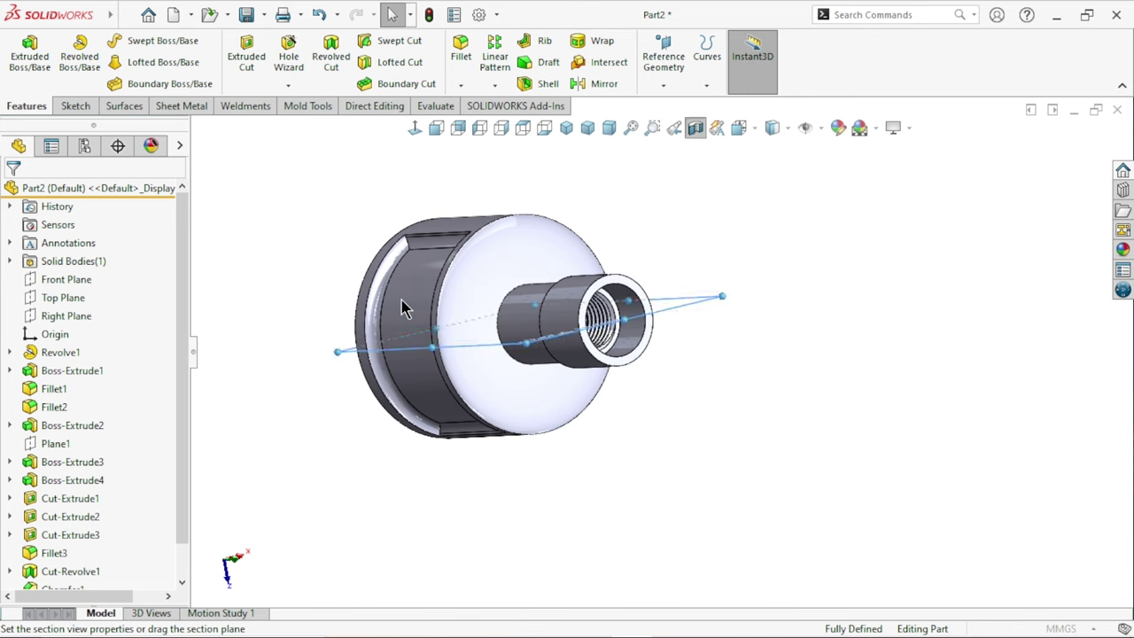
{"action": "left_click", "coordinate": [13, 192]}
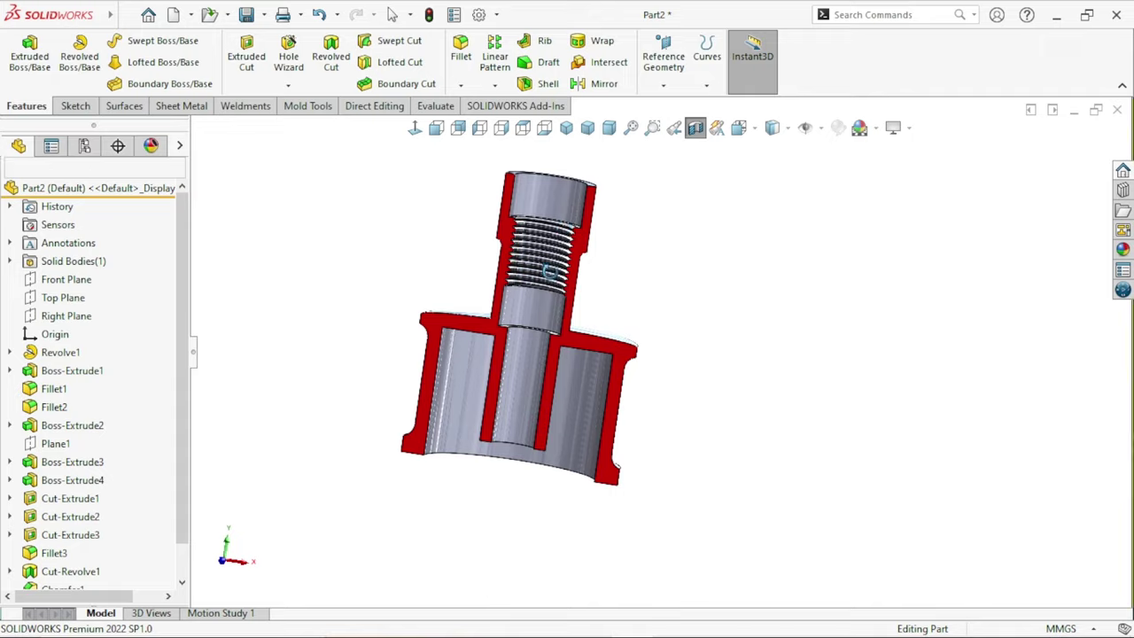
{"action": "scroll", "coordinate": [570, 282], "scroll_direction": "down", "scroll_amount": 5}
{"action": "mouse_move", "coordinate": [569, 281]}
{"action": "middle_mouse_down"}
{"action": "mouse_move", "coordinate": [670, 410]}
{"action": "mouse_move", "coordinate": [574, 379]}
{"action": "middle_mouse_up"}
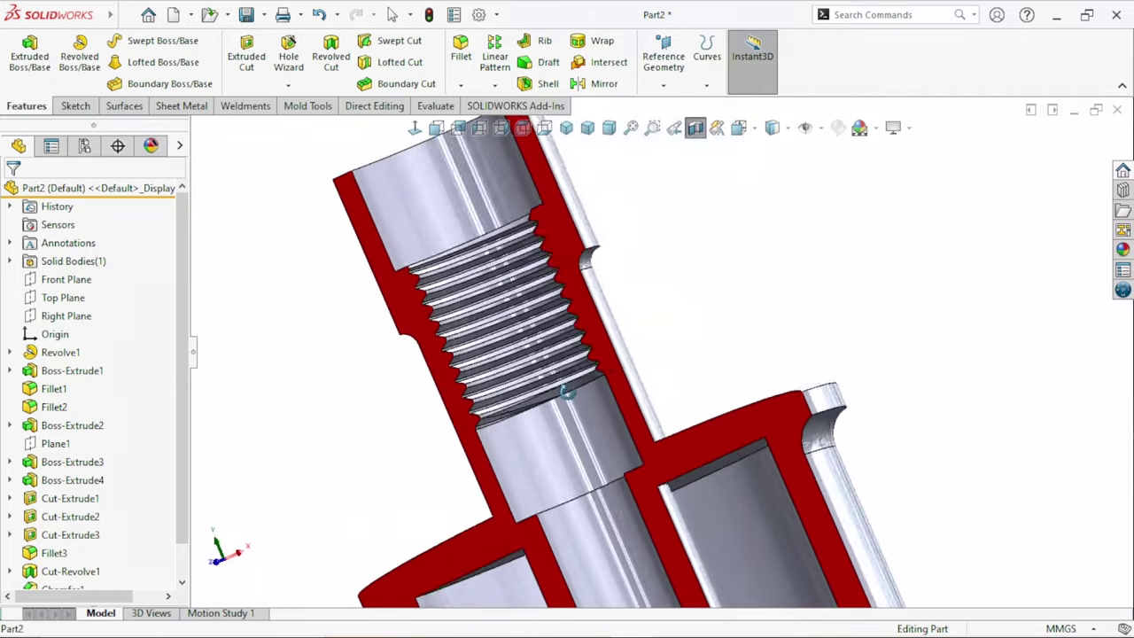
{"action": "scroll", "coordinate": [574, 378], "scroll_direction": "up", "scroll_amount": 5}
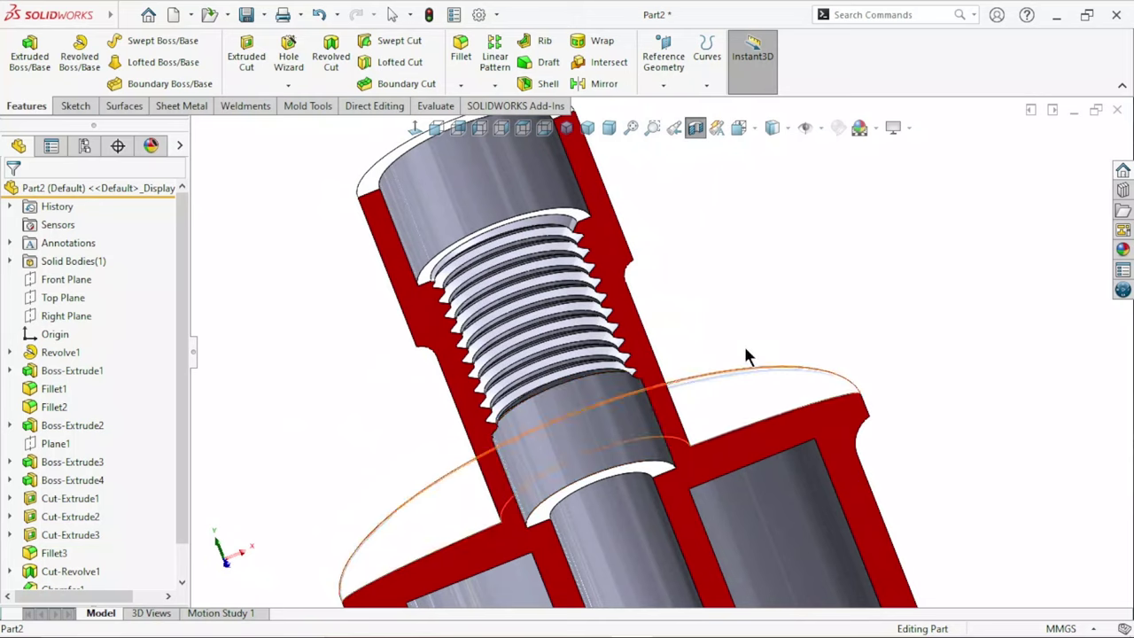
{"action": "left_click", "coordinate": [697, 127]}
{"action": "middle_click_drag", "start_coordinate": [630, 434], "coordinate": [760, 477]}
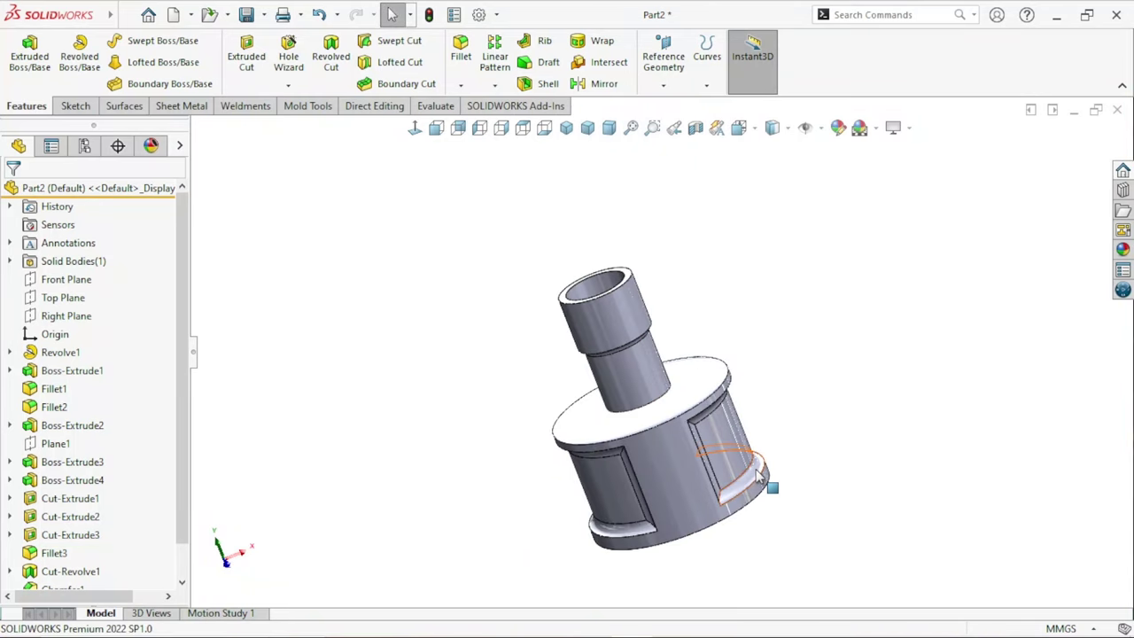
{"action": "scroll", "coordinate": [685, 502], "scroll_direction": "up", "scroll_amount": 3}
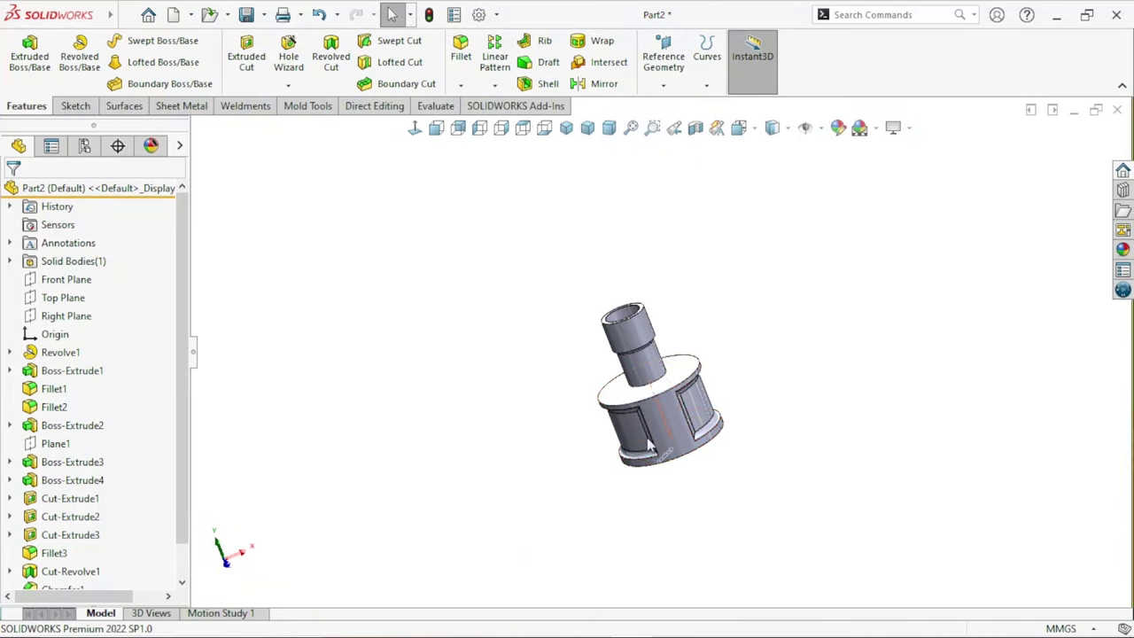
{"action": "scroll", "coordinate": [751, 435], "scroll_direction": "down", "scroll_amount": 2}
{"action": "scroll", "coordinate": [694, 378], "scroll_direction": "down", "scroll_amount": 3}
- Add a 0.5 mm × 45° chamfer to the outer rim at the spigot end
{"action": "left_click", "coordinate": [461, 84]}
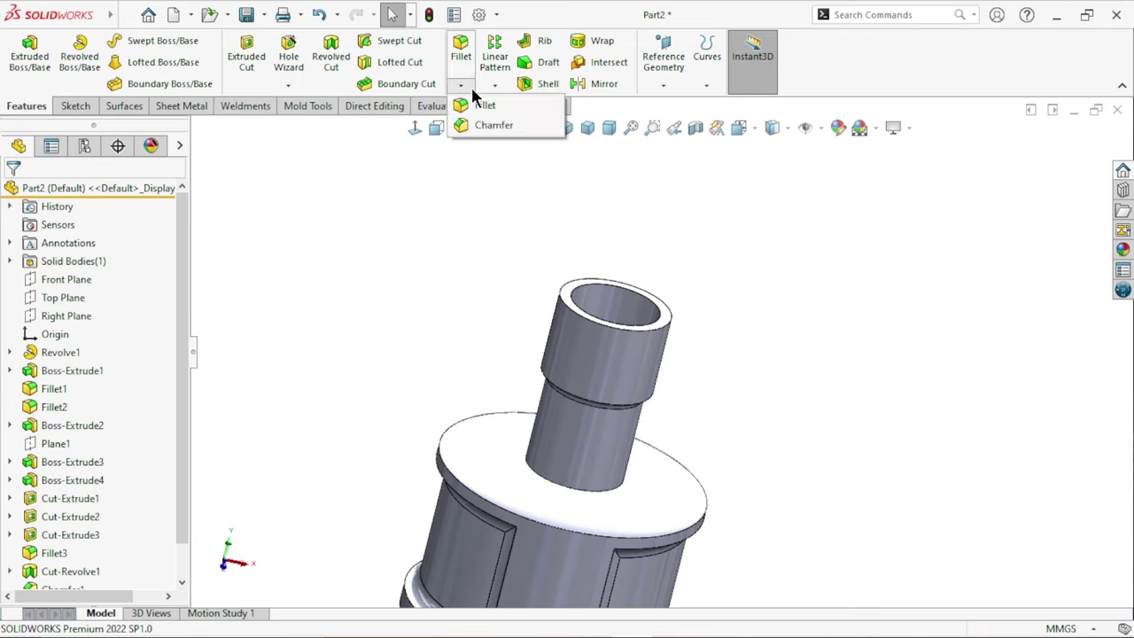
{"action": "left_click", "coordinate": [473, 122]}
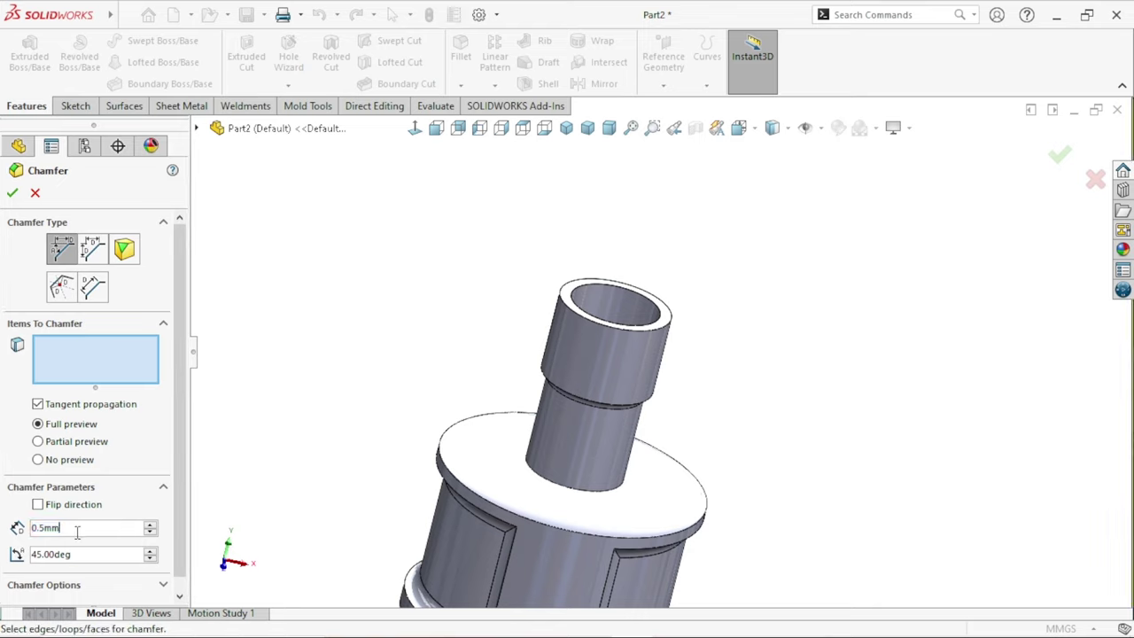
{"action": "left_click", "coordinate": [566, 303]}
{"action": "left_click", "coordinate": [11, 193]}
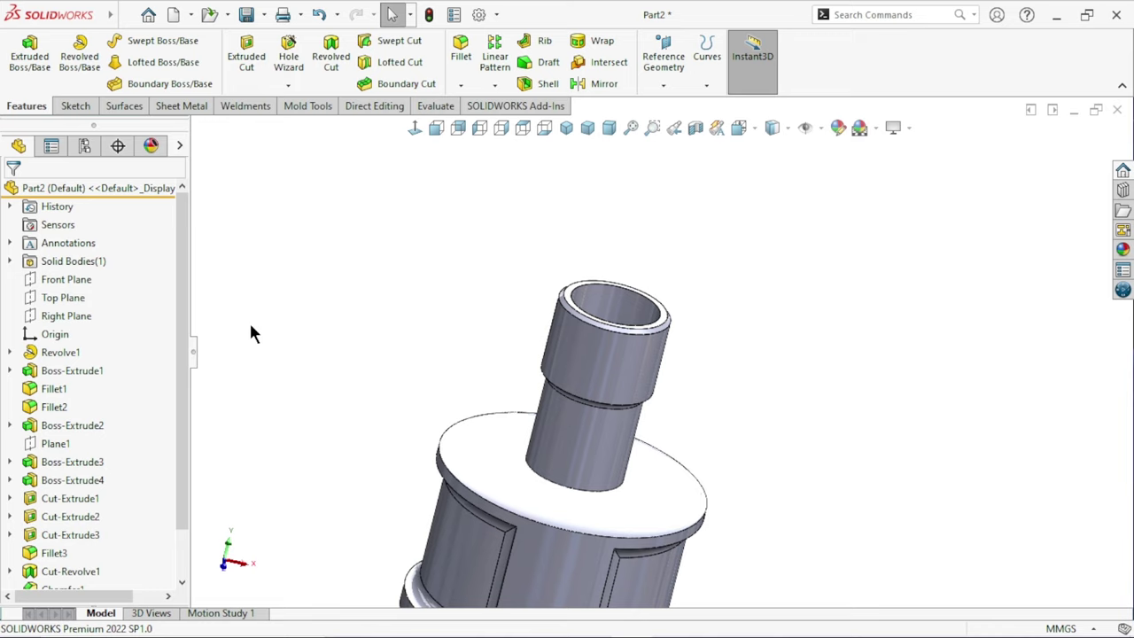
- Reorient and fit the part in view, then open the hole and thread features list
{"action": "scroll", "coordinate": [423, 369], "scroll_direction": "up", "scroll_amount": 3}
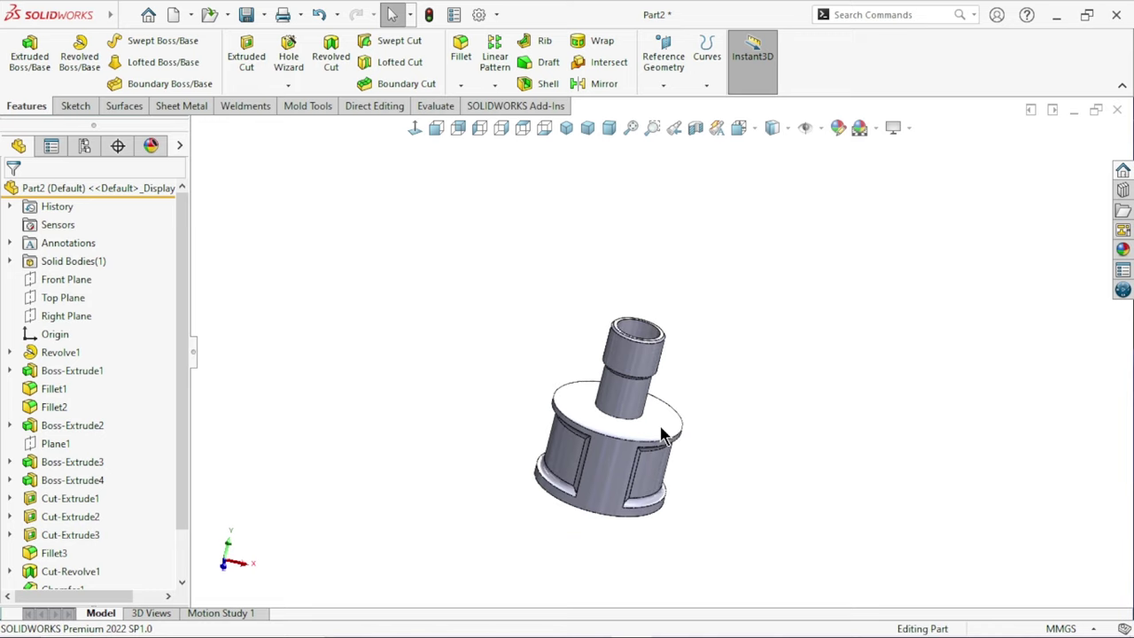
{"action": "mouse_move", "coordinate": [664, 434]}
{"action": "middle_mouse_down"}
{"action": "mouse_move", "coordinate": [854, 498]}
{"action": "mouse_move", "coordinate": [767, 390]}
{"action": "mouse_move", "coordinate": [733, 541]}
{"action": "mouse_move", "coordinate": [556, 387]}
{"action": "middle_mouse_up"}
{"action": "scroll", "coordinate": [767, 391], "scroll_direction": "down", "scroll_amount": 5}
{"action": "key", "text": "f"}
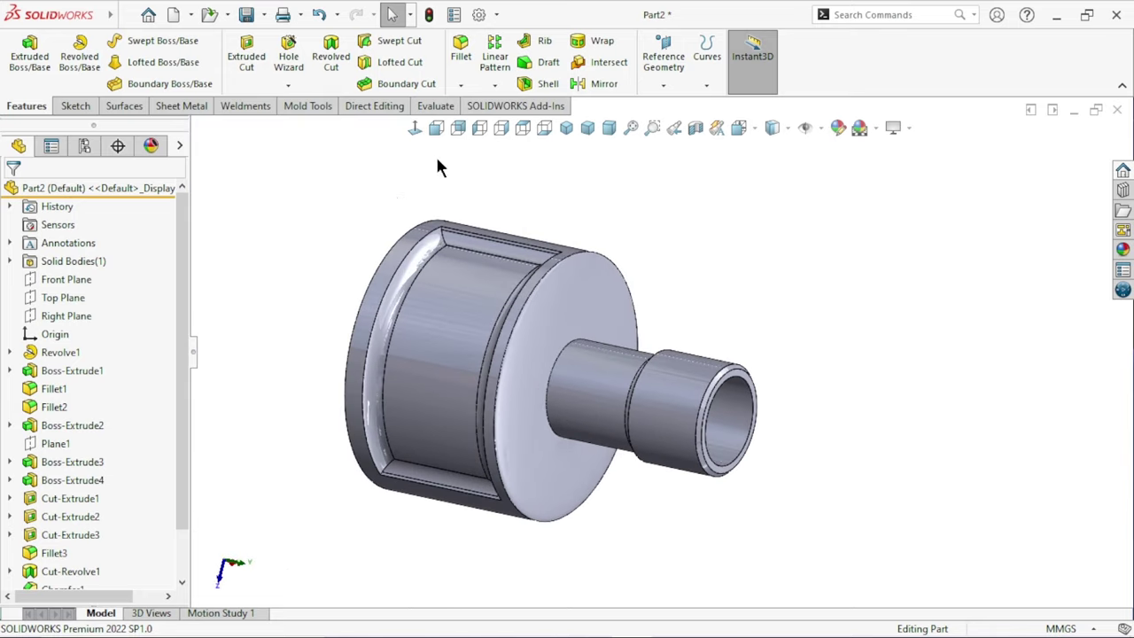
{"action": "left_click", "coordinate": [288, 85]}
- Start a new thread on the spigot's end edge, using its end face as start face
{"action": "left_click", "coordinate": [299, 150]}
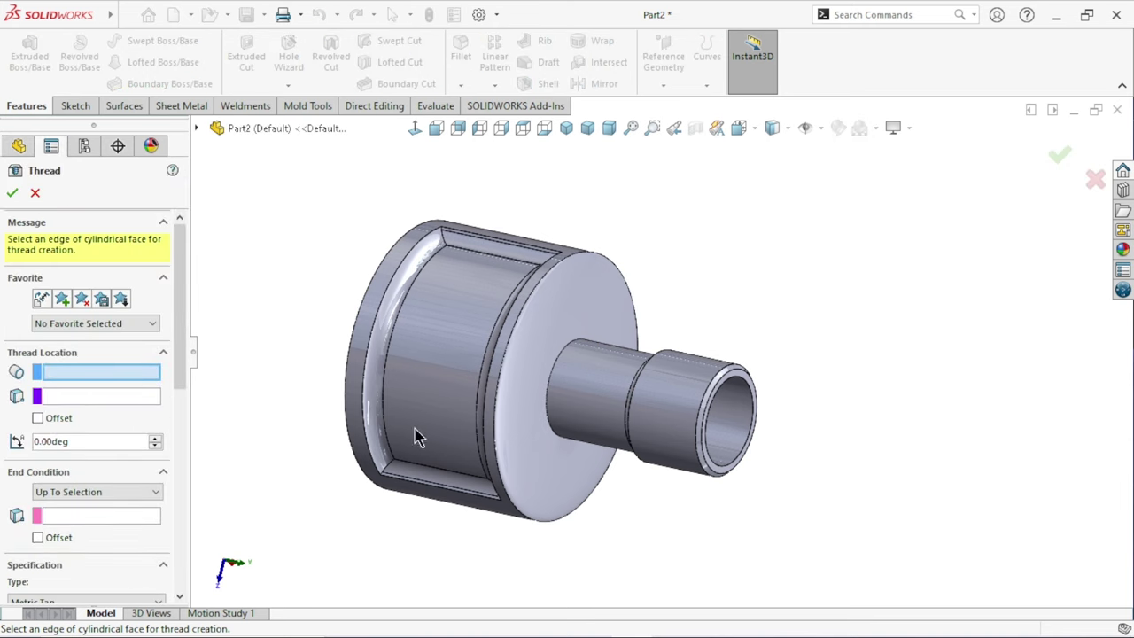
{"action": "scroll", "coordinate": [726, 418], "scroll_direction": "down", "scroll_amount": 2}
{"action": "scroll", "coordinate": [702, 306], "scroll_direction": "down", "scroll_amount": 3}
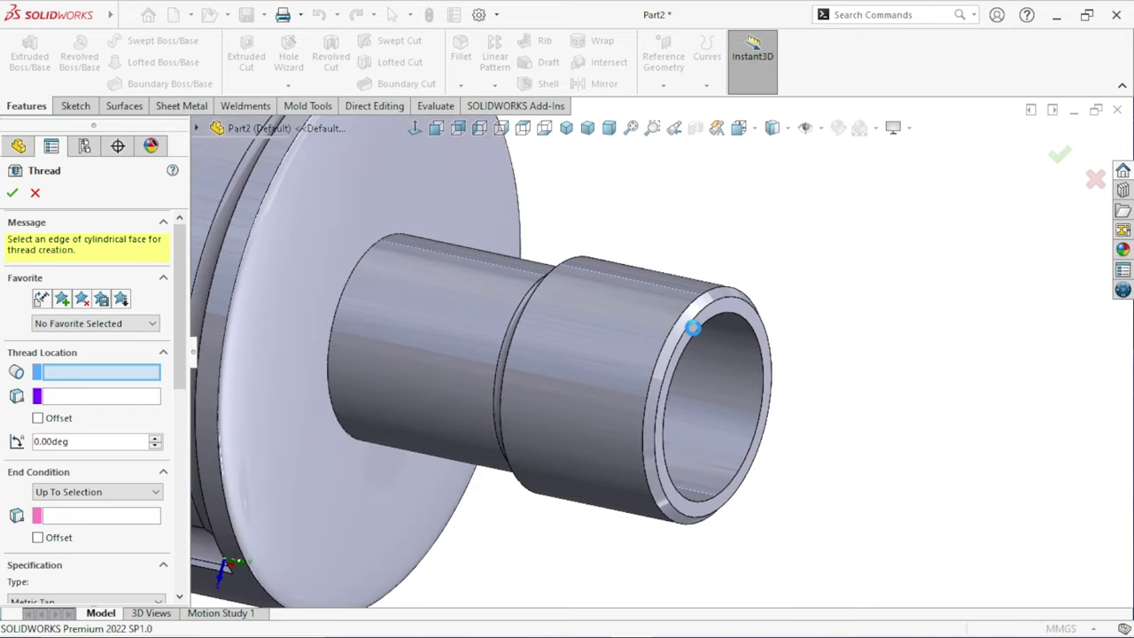
{"action": "left_click", "coordinate": [695, 327]}
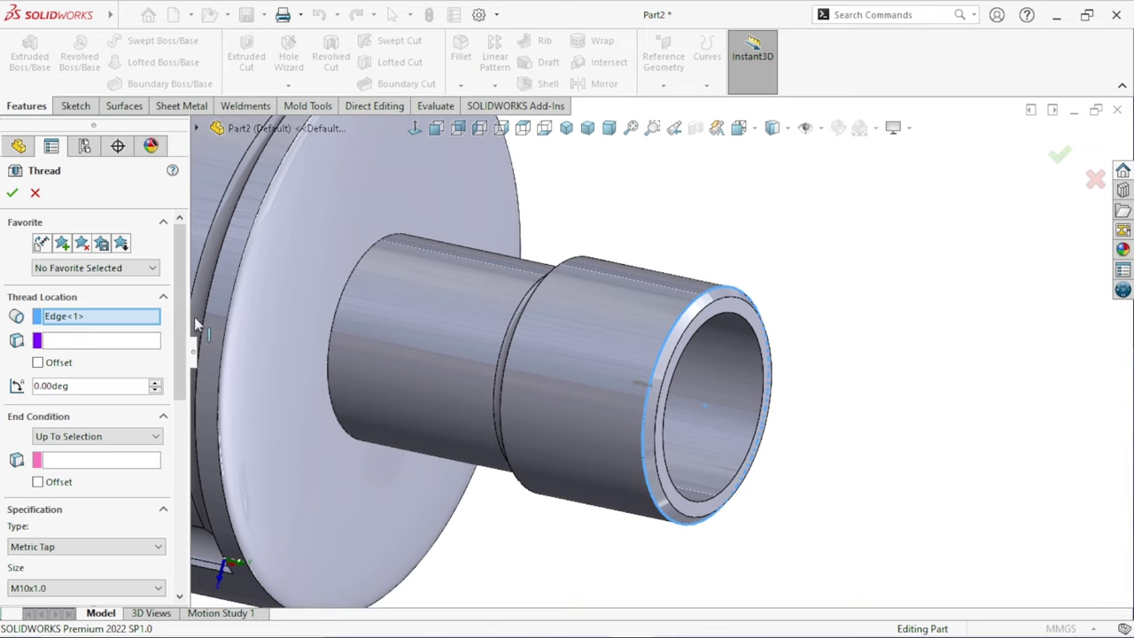
{"action": "left_click", "coordinate": [106, 343]}
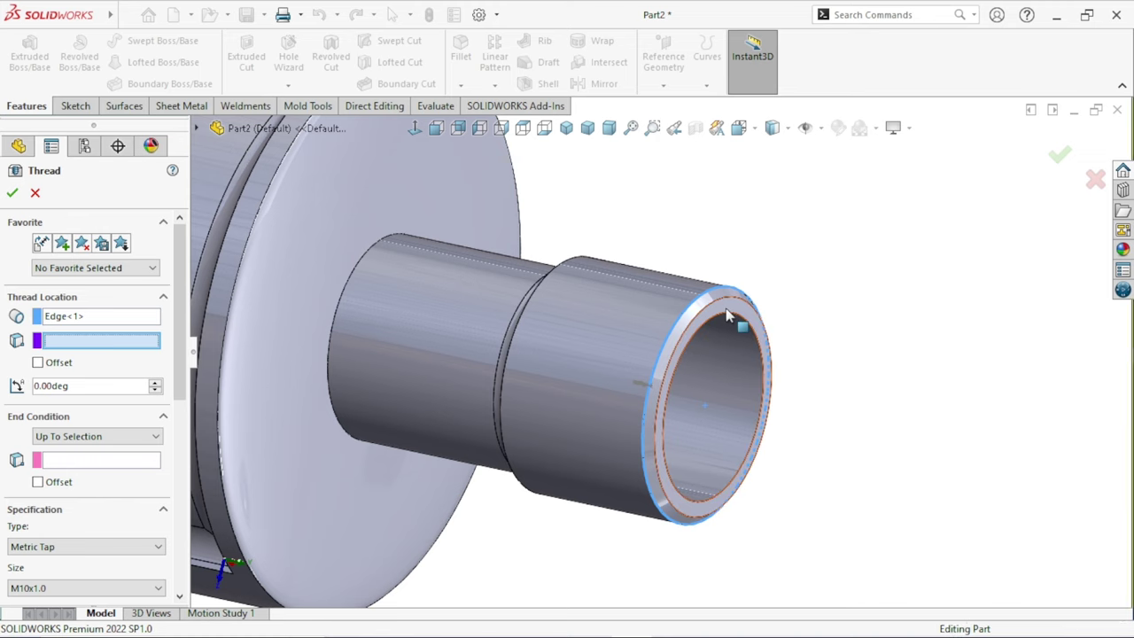
{"action": "left_click", "coordinate": [759, 312]}
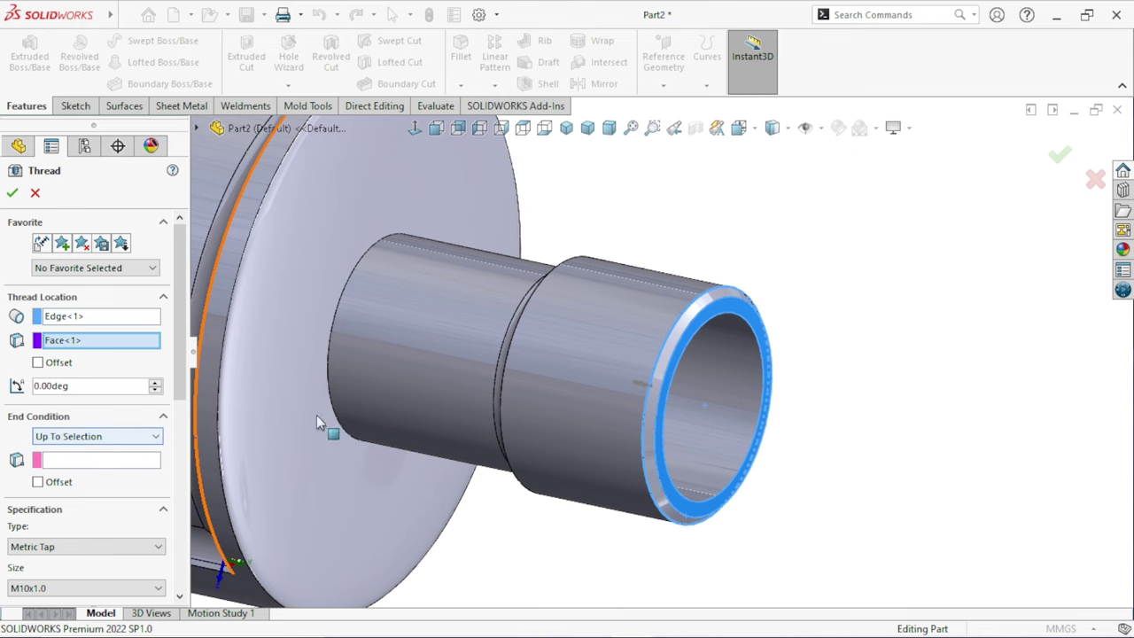
- End the thread Up To Selection at the collar edge
{"action": "left_click", "coordinate": [100, 458]}
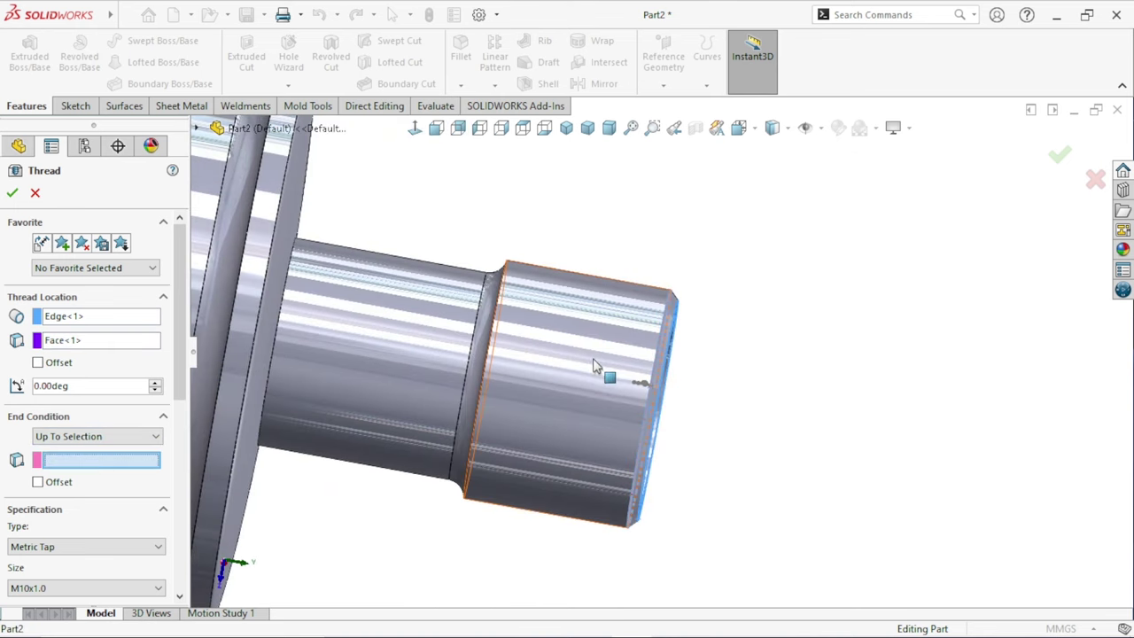
{"action": "middle_click_drag", "start_coordinate": [595, 366], "coordinate": [422, 256]}
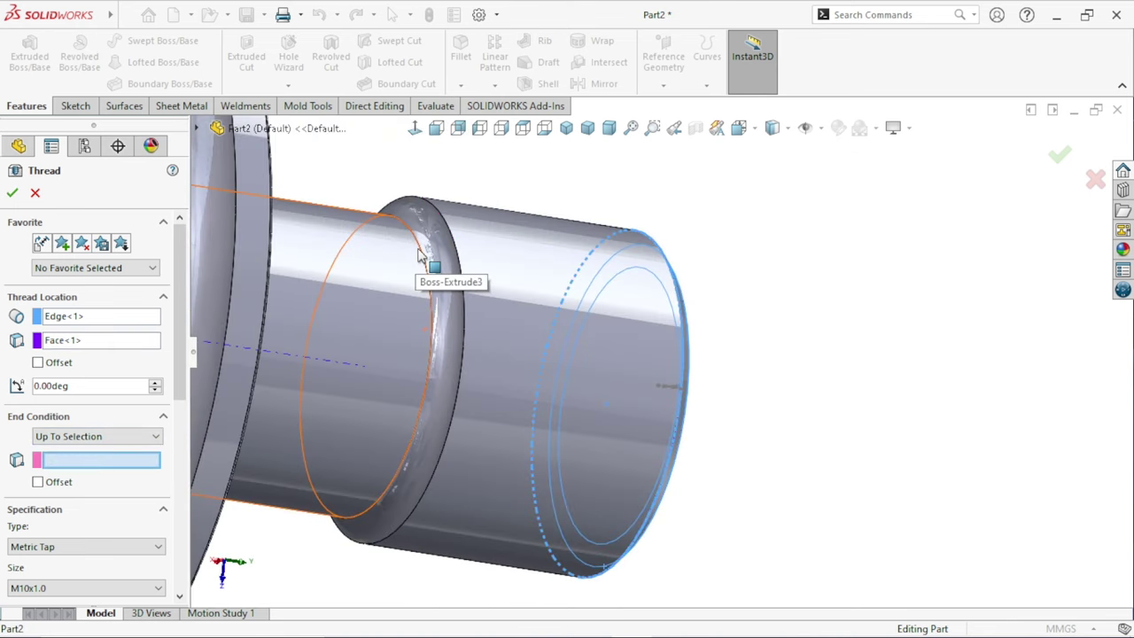
{"action": "left_click", "coordinate": [422, 256]}
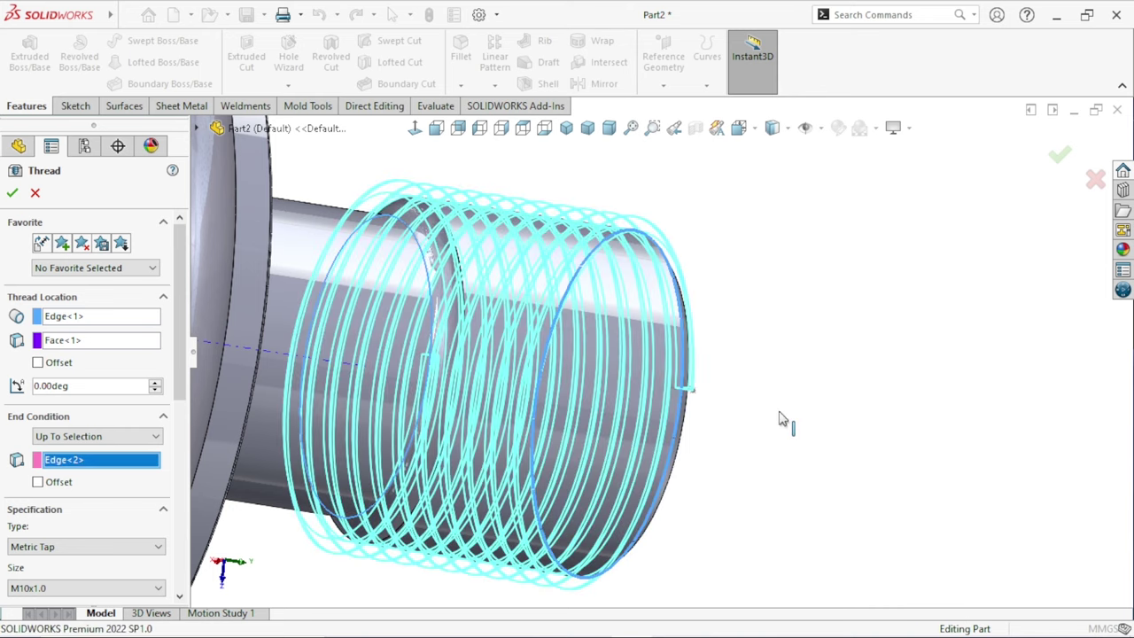
{"action": "scroll", "coordinate": [598, 435], "scroll_direction": "up", "scroll_amount": 3}
{"action": "scroll", "coordinate": [597, 435], "scroll_direction": "up", "scroll_amount": 2}
{"action": "mouse_move", "coordinate": [597, 434]}
{"action": "middle_mouse_down"}
{"action": "mouse_move", "coordinate": [771, 374]}
{"action": "mouse_move", "coordinate": [745, 229]}
{"action": "middle_mouse_up"}
{"action": "mouse_move", "coordinate": [179, 361]}
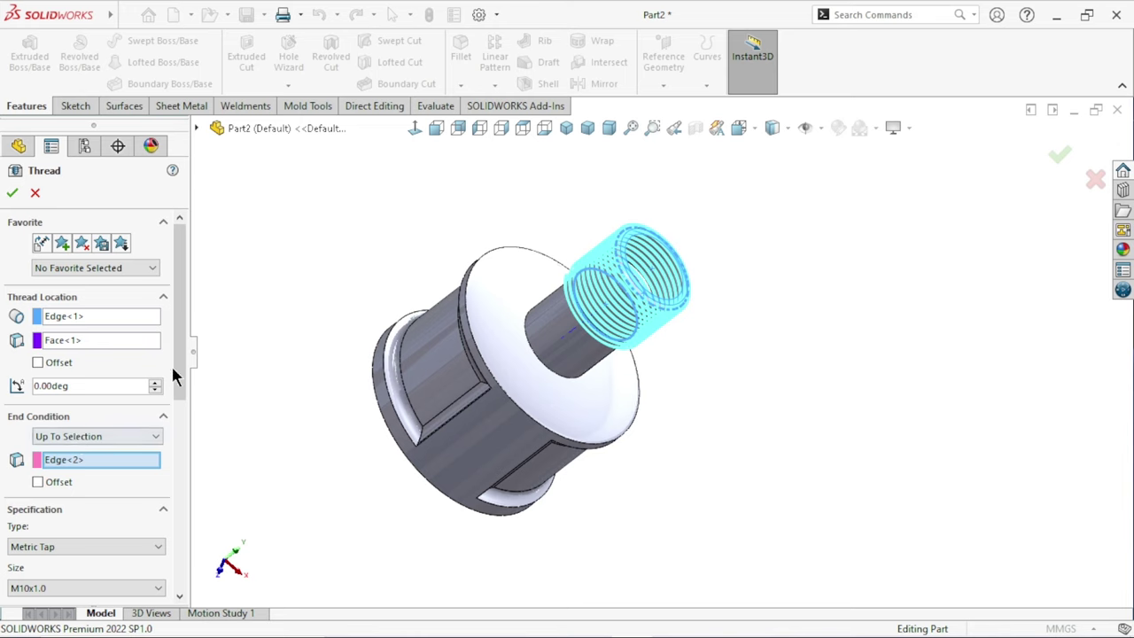
{"action": "left_click_drag", "start_coordinate": [178, 357], "coordinate": [175, 455]}
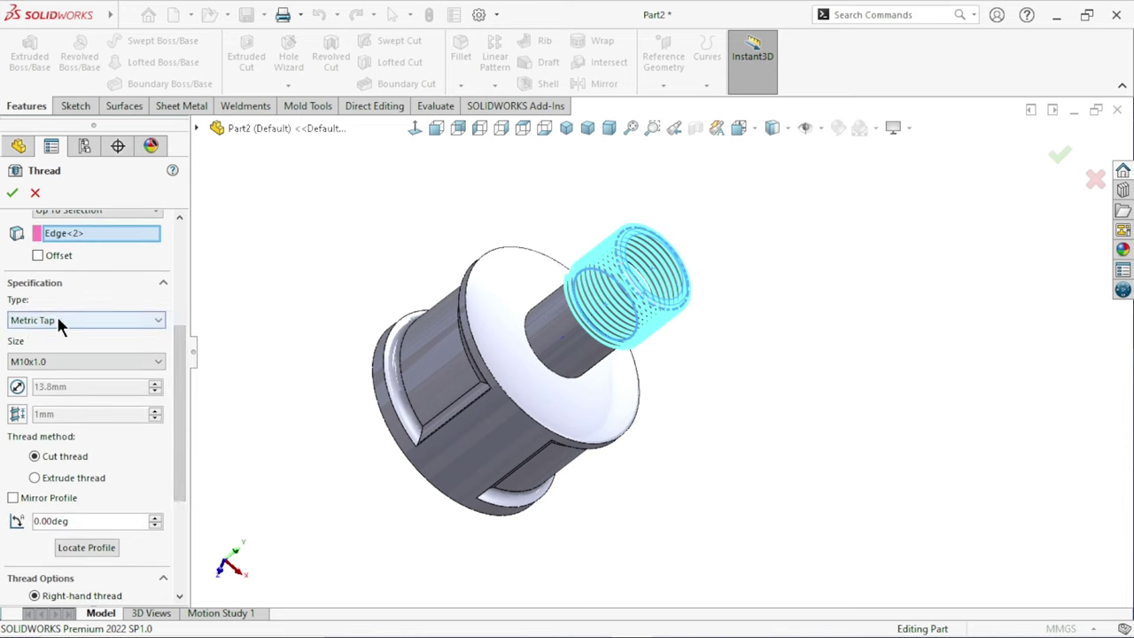
- Change the spigot thread's type to Metric Die M10x1.0
{"action": "left_click", "coordinate": [95, 319]}
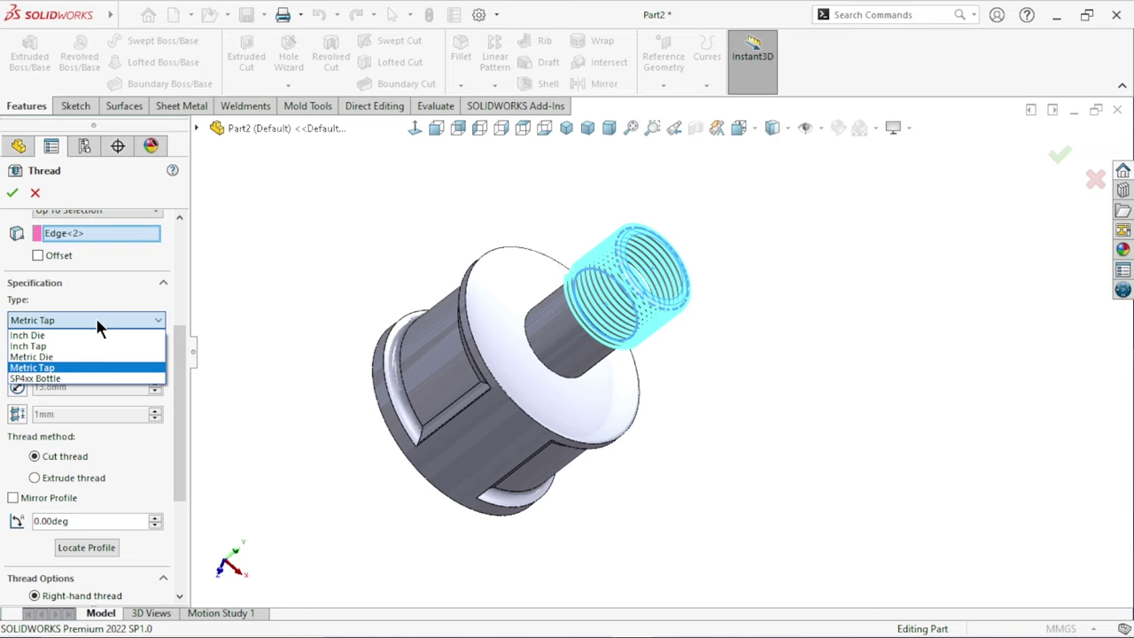
{"action": "left_click", "coordinate": [55, 356]}
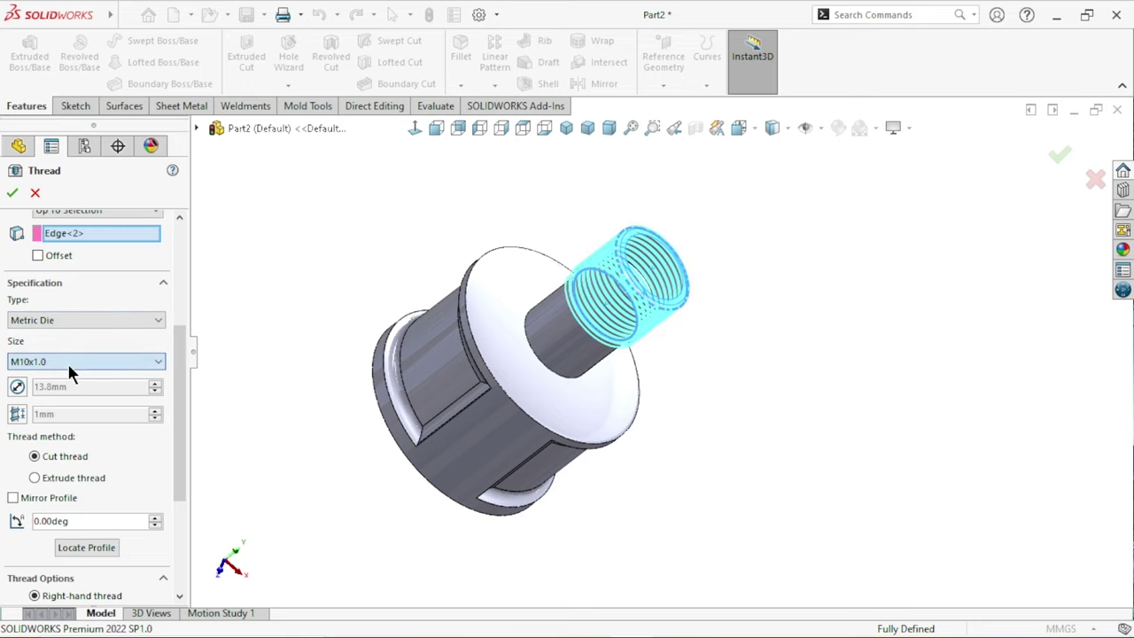
{"action": "scroll", "coordinate": [174, 356], "scroll_direction": "down", "scroll_amount": 1}
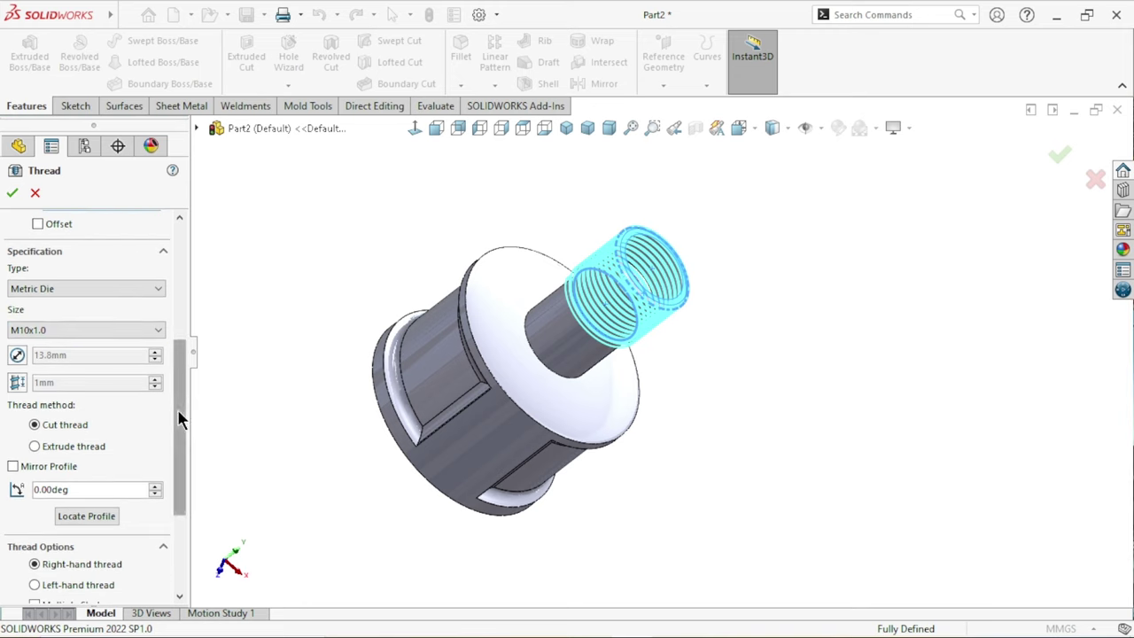
{"action": "mouse_move", "coordinate": [177, 425]}
{"action": "left_mouse_down"}
{"action": "mouse_move", "coordinate": [189, 342]}
{"action": "mouse_move", "coordinate": [157, 334]}
{"action": "left_mouse_up"}
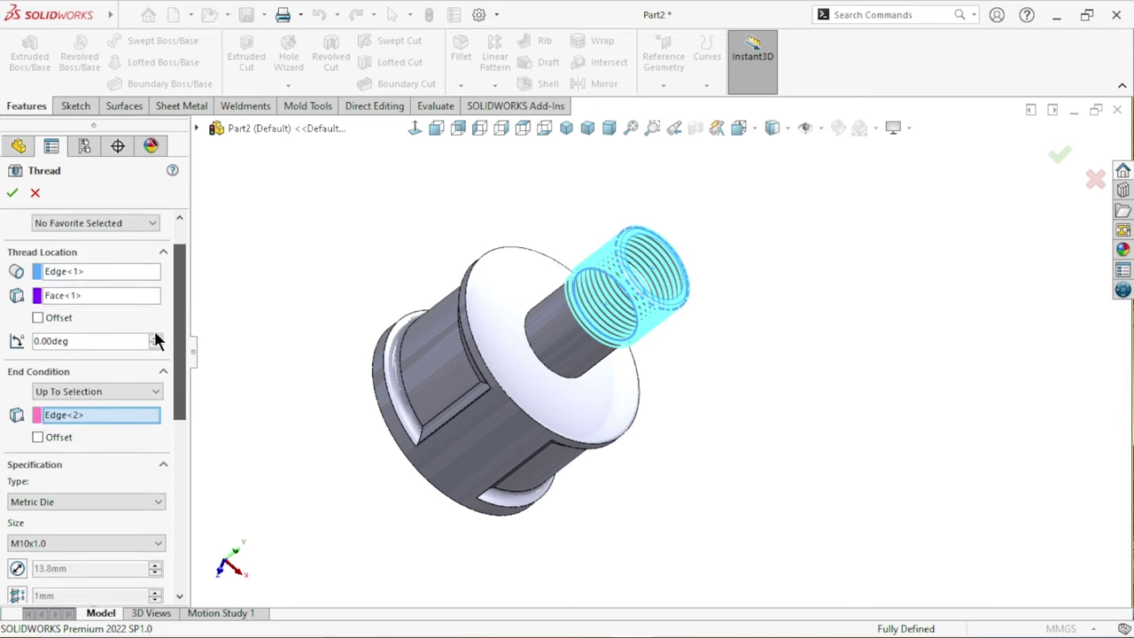
- Offset the thread 2 mm reversed from its start and 1 mm from its end, then confirm
{"action": "left_click", "coordinate": [37, 318]}
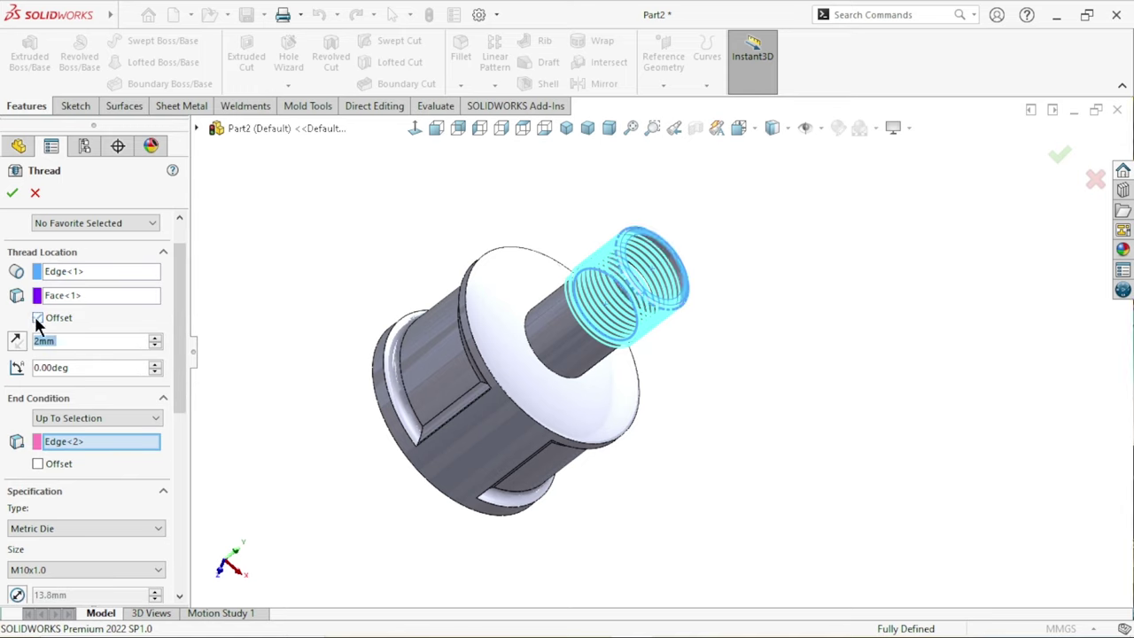
{"action": "left_click", "coordinate": [18, 340]}
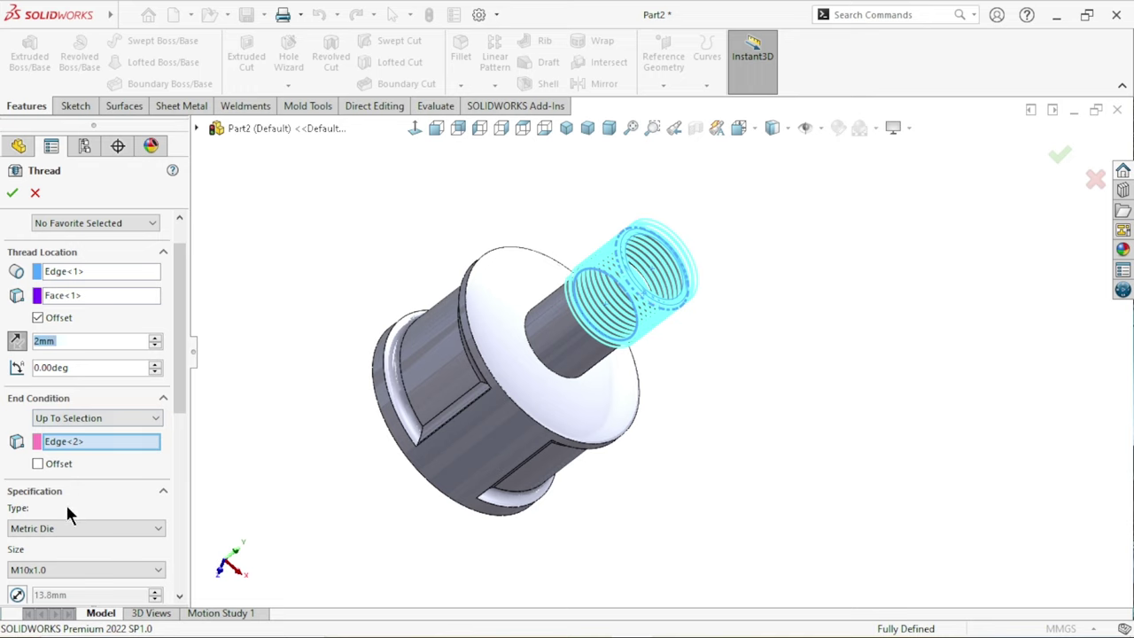
{"action": "left_click", "coordinate": [37, 464]}
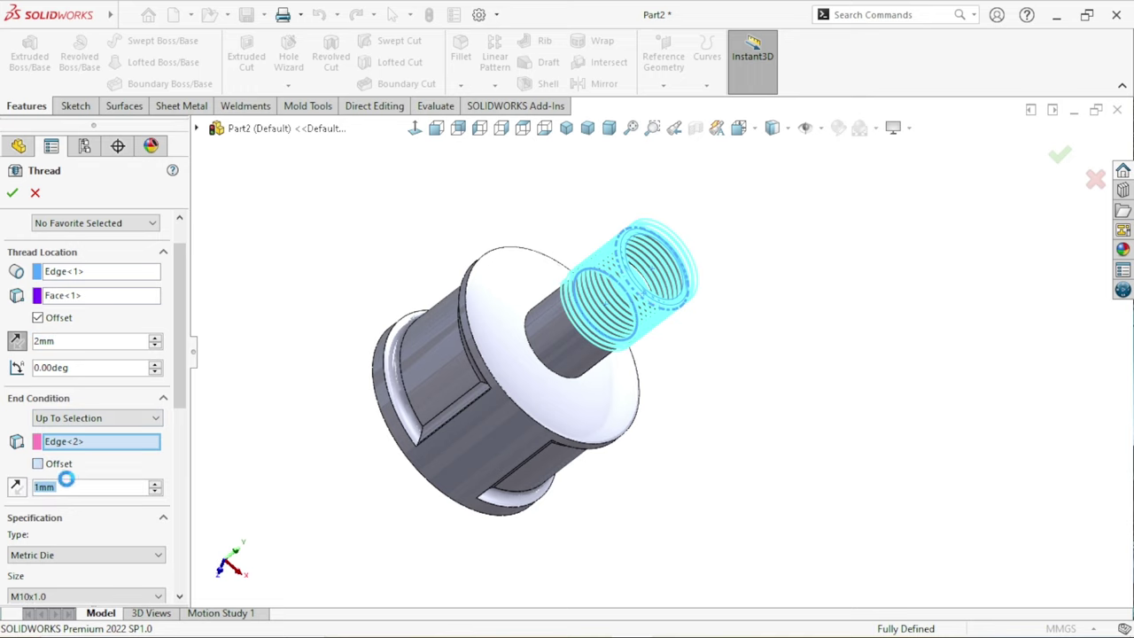
{"action": "left_click", "coordinate": [16, 485]}
{"action": "left_click", "coordinate": [16, 484]}
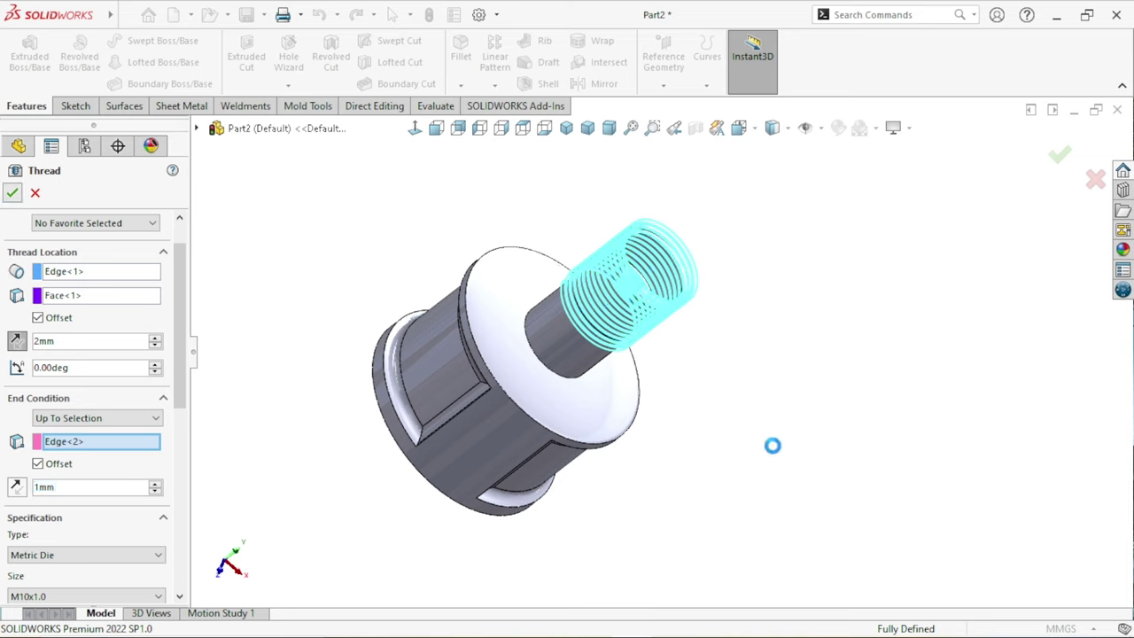
{"action": "key", "text": "Return"}
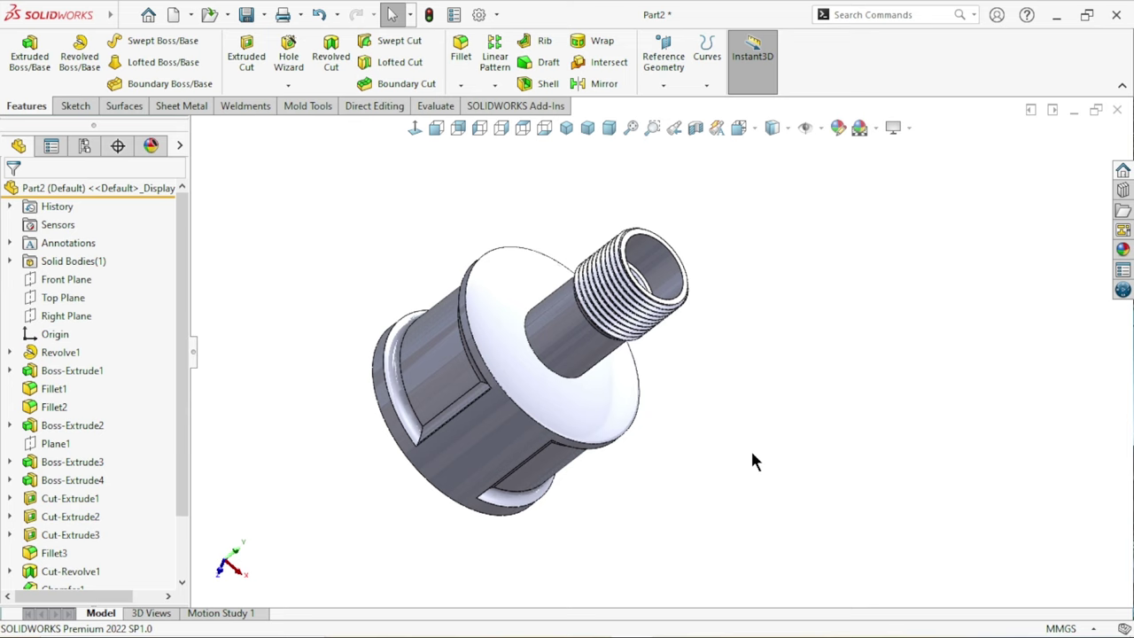
- Zoom and orbit around the external thread, then start a new reference plane
{"action": "scroll", "coordinate": [694, 379], "scroll_direction": "down", "scroll_amount": 3}
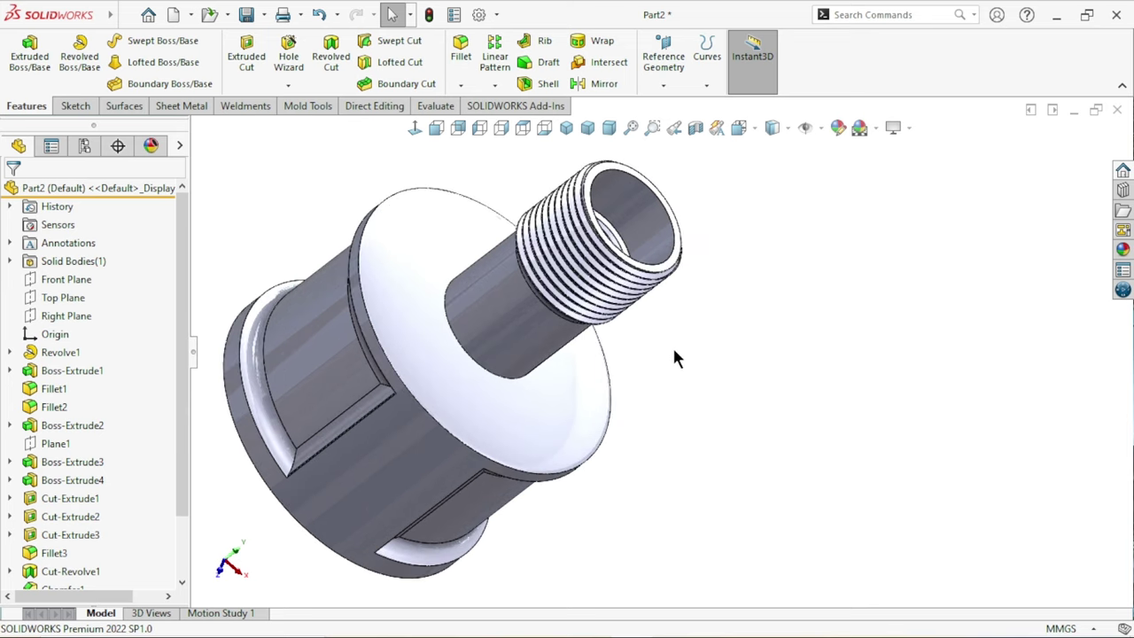
{"action": "scroll", "coordinate": [673, 346], "scroll_direction": "down", "scroll_amount": 3}
{"action": "mouse_move", "coordinate": [746, 416]}
{"action": "middle_mouse_down"}
{"action": "mouse_move", "coordinate": [698, 253]}
{"action": "mouse_move", "coordinate": [738, 284]}
{"action": "middle_mouse_up"}
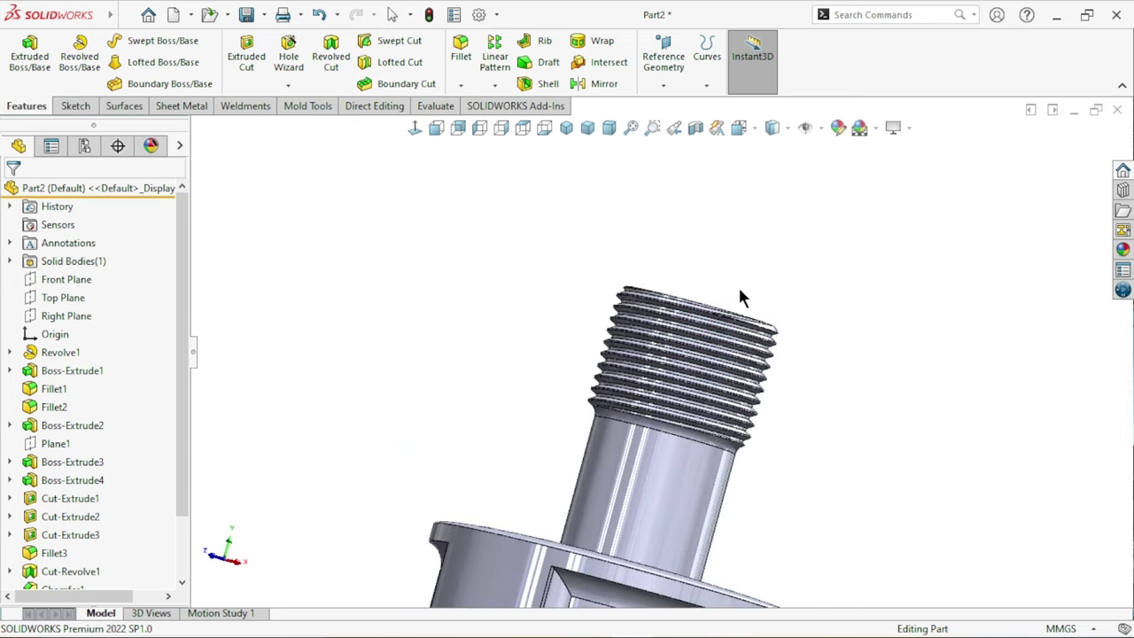
{"action": "scroll", "coordinate": [733, 459], "scroll_direction": "up", "scroll_amount": 5}
{"action": "scroll", "coordinate": [720, 458], "scroll_direction": "down", "scroll_amount": 4}
{"action": "scroll", "coordinate": [718, 366], "scroll_direction": "down", "scroll_amount": 3}
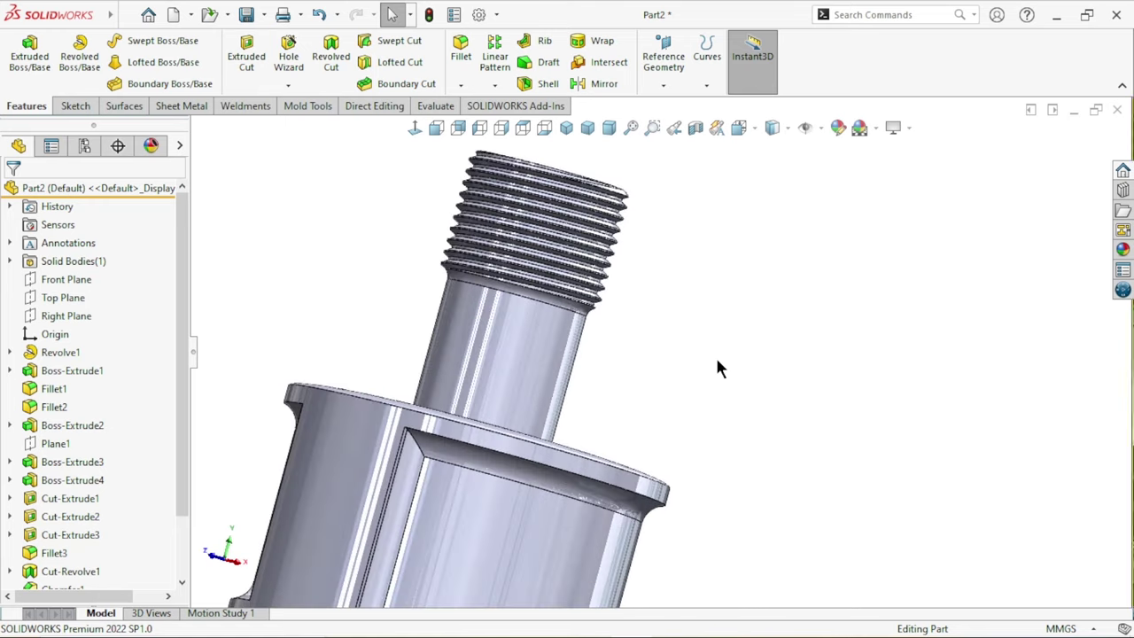
{"action": "middle_click_drag", "start_coordinate": [718, 366], "coordinate": [653, 417]}
{"action": "scroll", "coordinate": [747, 369], "scroll_direction": "up", "scroll_amount": 4}
{"action": "scroll", "coordinate": [746, 369], "scroll_direction": "down", "scroll_amount": 2}
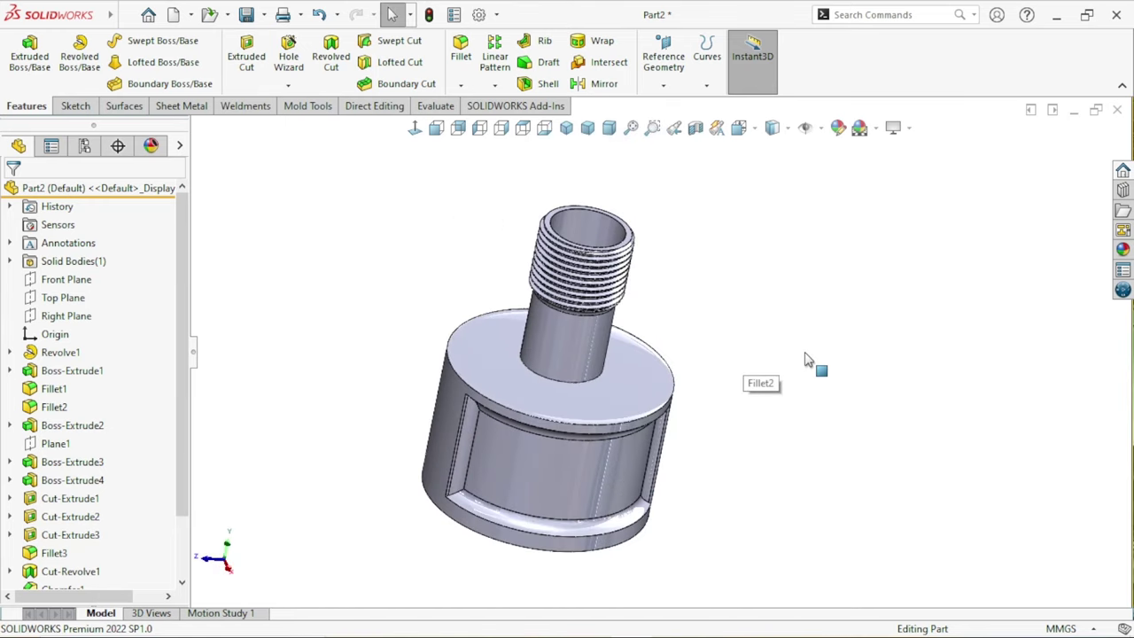
{"action": "scroll", "coordinate": [740, 415], "scroll_direction": "up", "scroll_amount": 2}
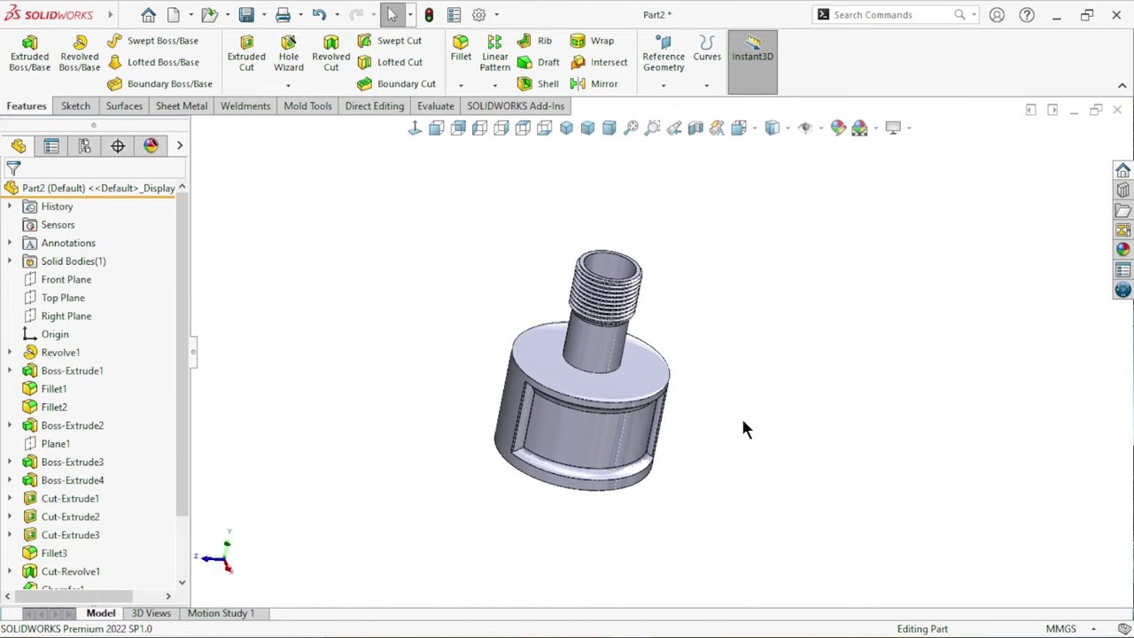
{"action": "left_click", "coordinate": [663, 85]}
{"action": "left_click", "coordinate": [671, 107]}
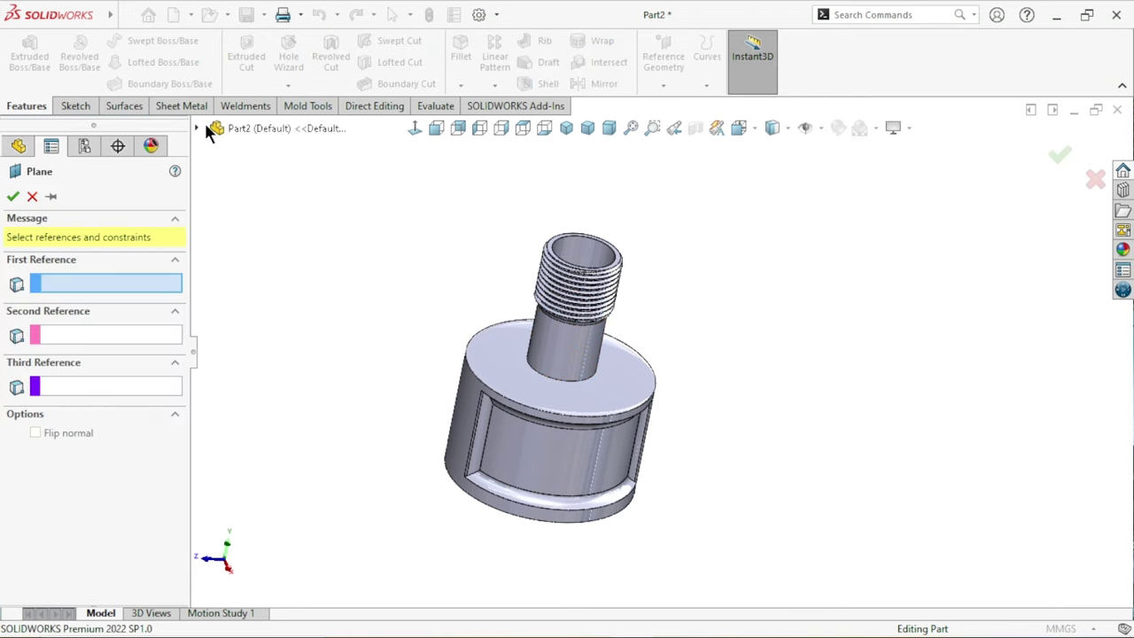
- Create Plane4 offset 22 mm from the Right Plane and select it
{"action": "left_click", "coordinate": [197, 127]}
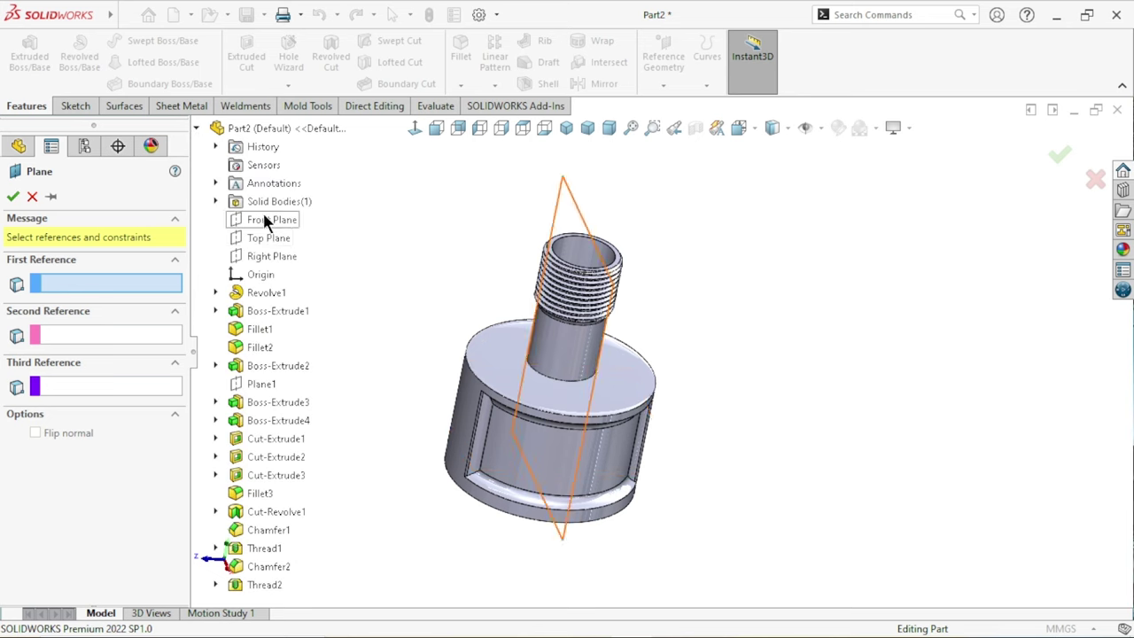
{"action": "left_click", "coordinate": [254, 255]}
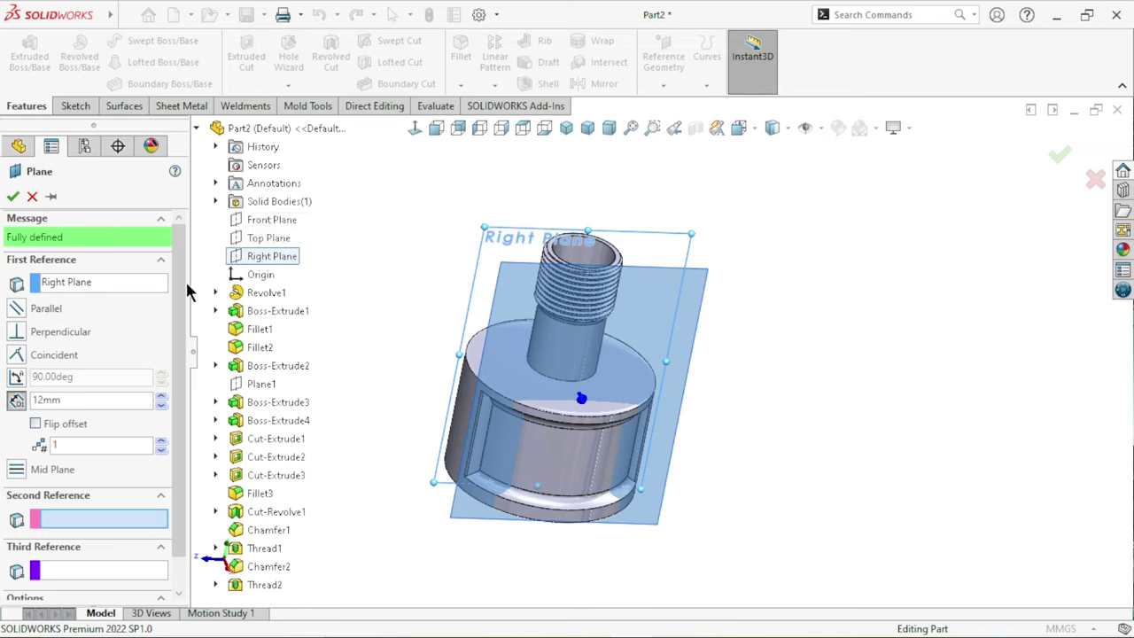
{"action": "left_click", "coordinate": [76, 401]}
{"action": "type", "text": "22"}
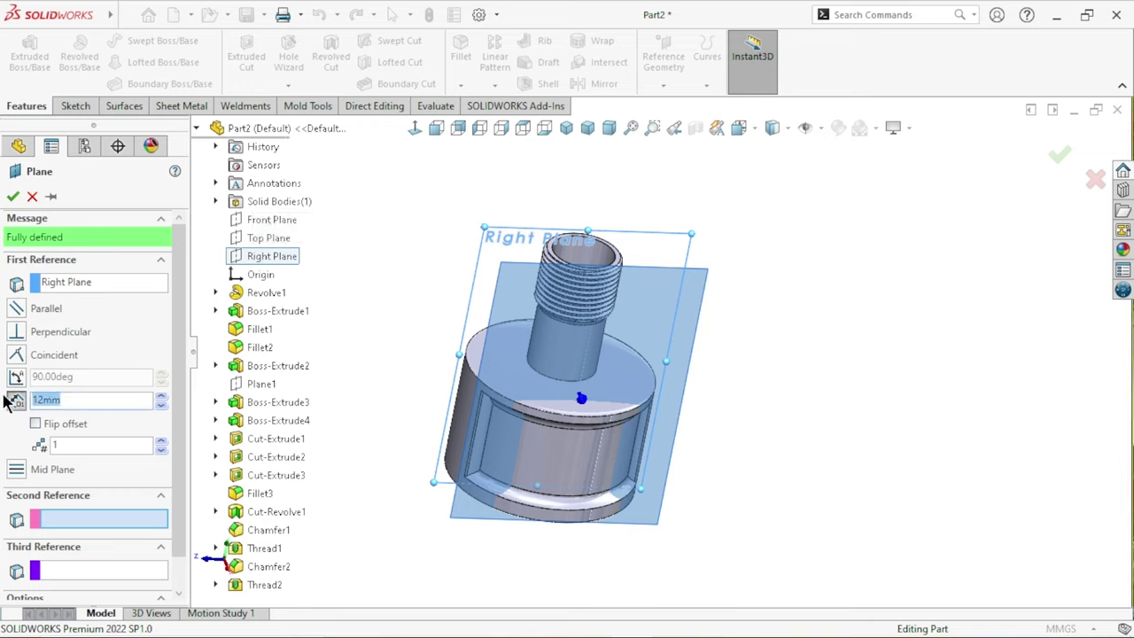
{"action": "left_click", "coordinate": [13, 195]}
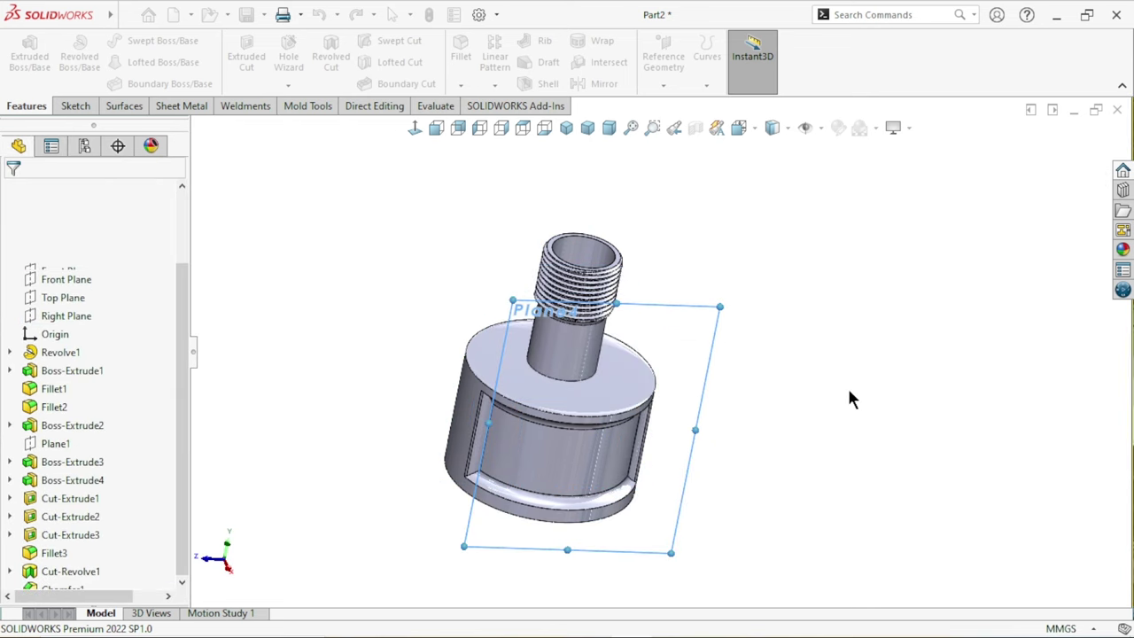
{"action": "left_click", "coordinate": [684, 310]}
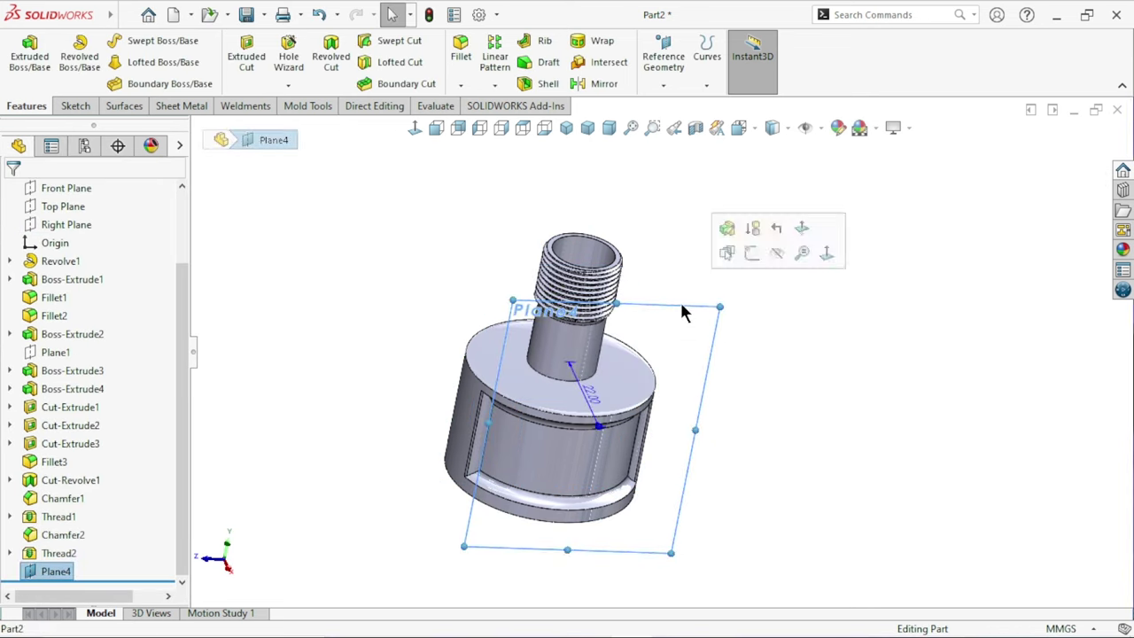
- Start Sketch17 on Plane4, dismiss an accidental new-document dialog, and pick the Circle tool
{"action": "left_click", "coordinate": [752, 254]}
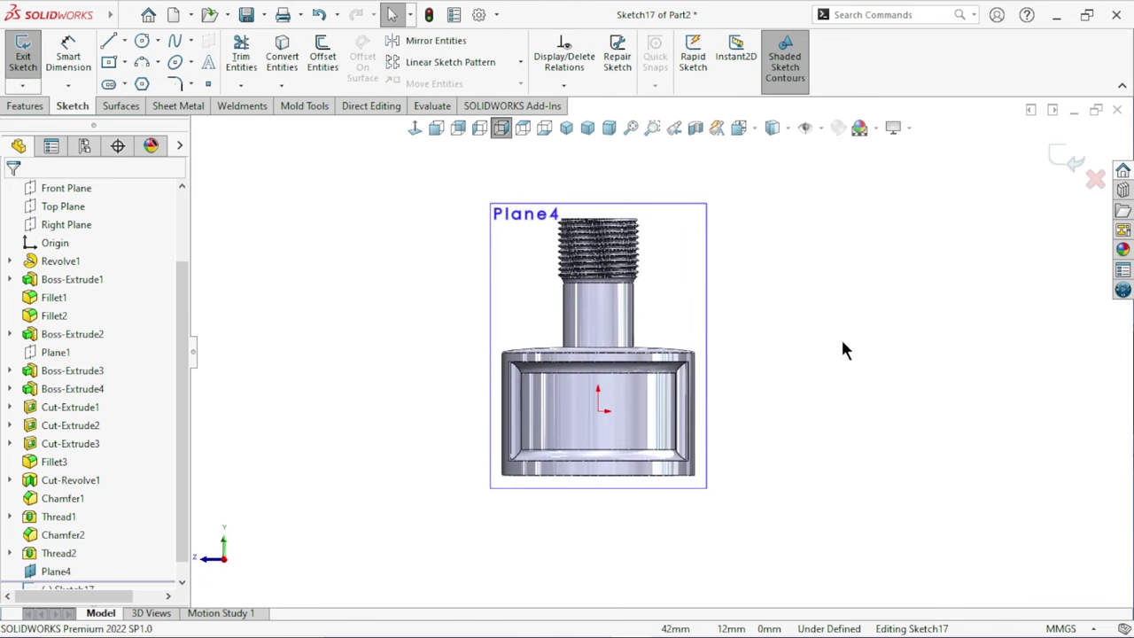
{"action": "scroll", "coordinate": [830, 357], "scroll_direction": "down", "scroll_amount": 1}
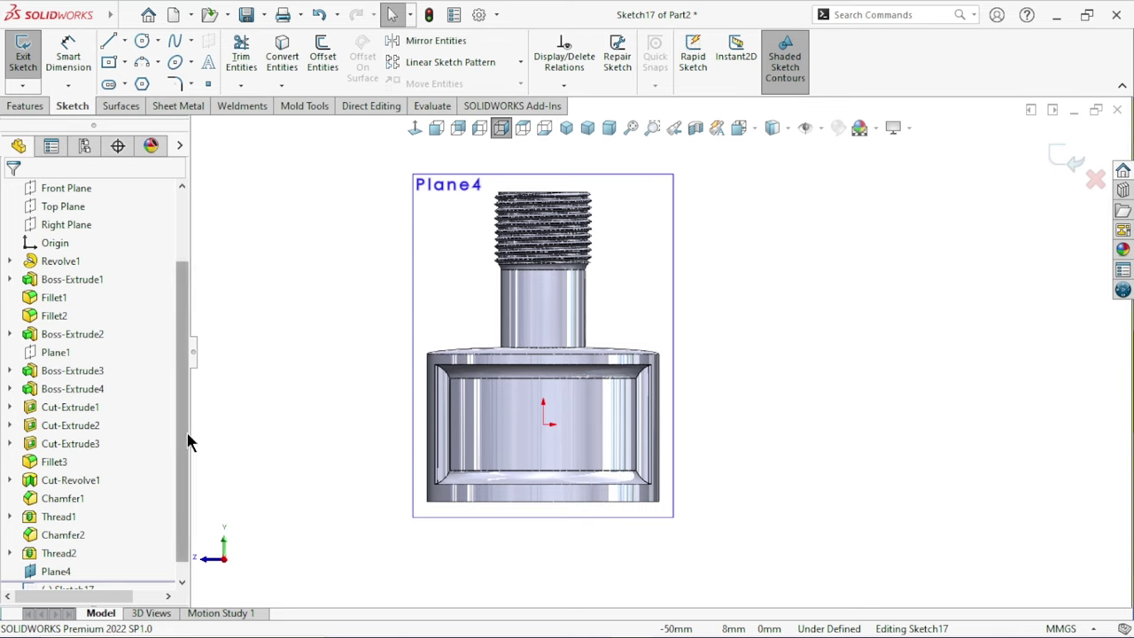
{"action": "scroll", "coordinate": [169, 478], "scroll_direction": "down", "scroll_amount": 1}
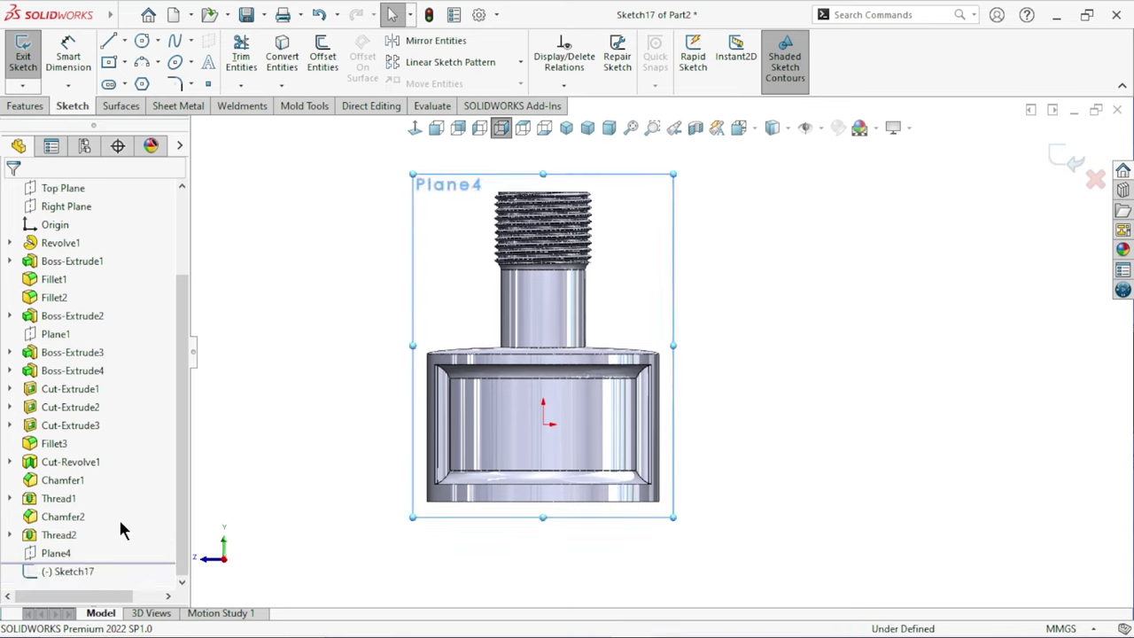
{"action": "scroll", "coordinate": [655, 358], "scroll_direction": "up", "scroll_amount": 1}
{"action": "left_click", "coordinate": [124, 12]}
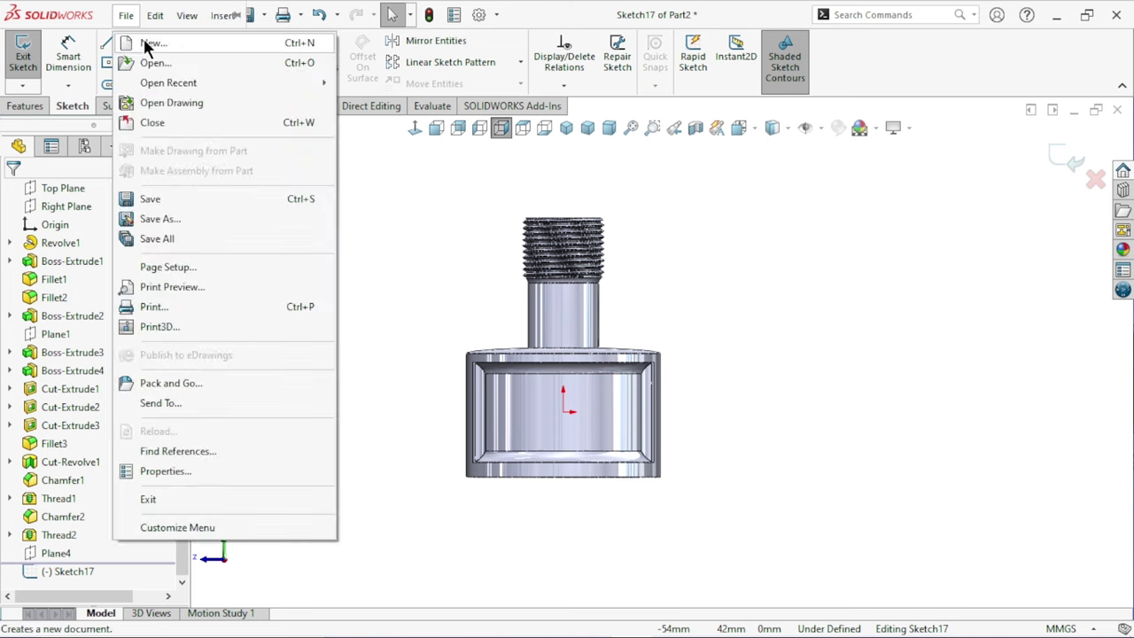
{"action": "left_click", "coordinate": [146, 42]}
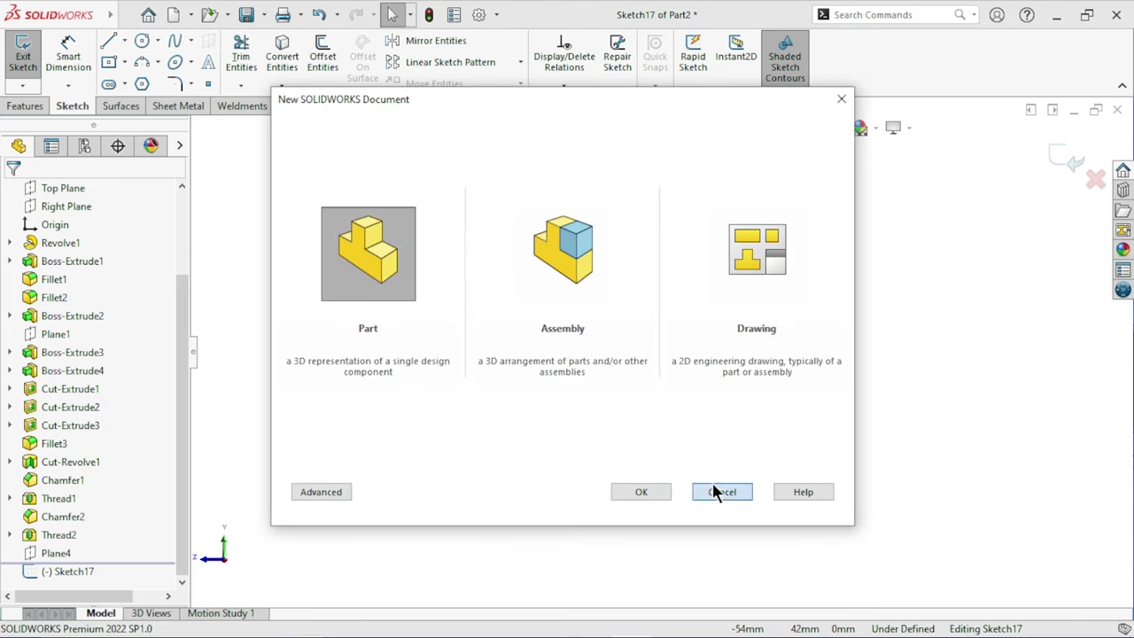
{"action": "left_click", "coordinate": [716, 491]}
{"action": "left_click", "coordinate": [142, 41]}
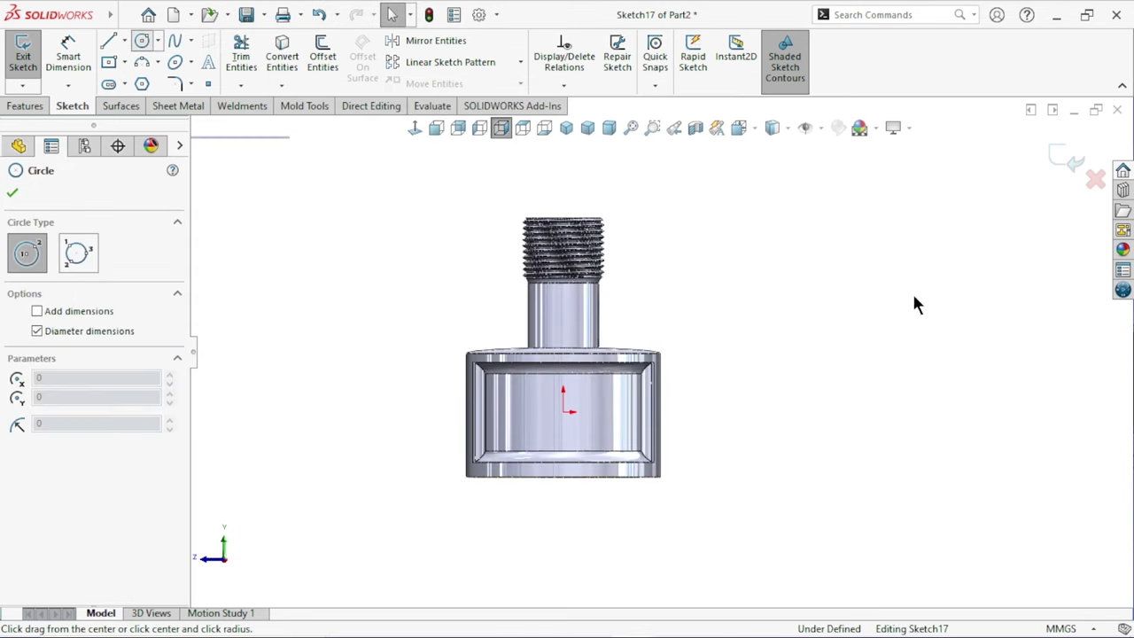
- Draw a circle beside the part and dimension its diameter to 11
{"action": "left_click", "coordinate": [783, 277]}
{"action": "left_click", "coordinate": [749, 339]}
{"action": "right_click", "coordinate": [747, 423]}
{"action": "left_click", "coordinate": [780, 430]}
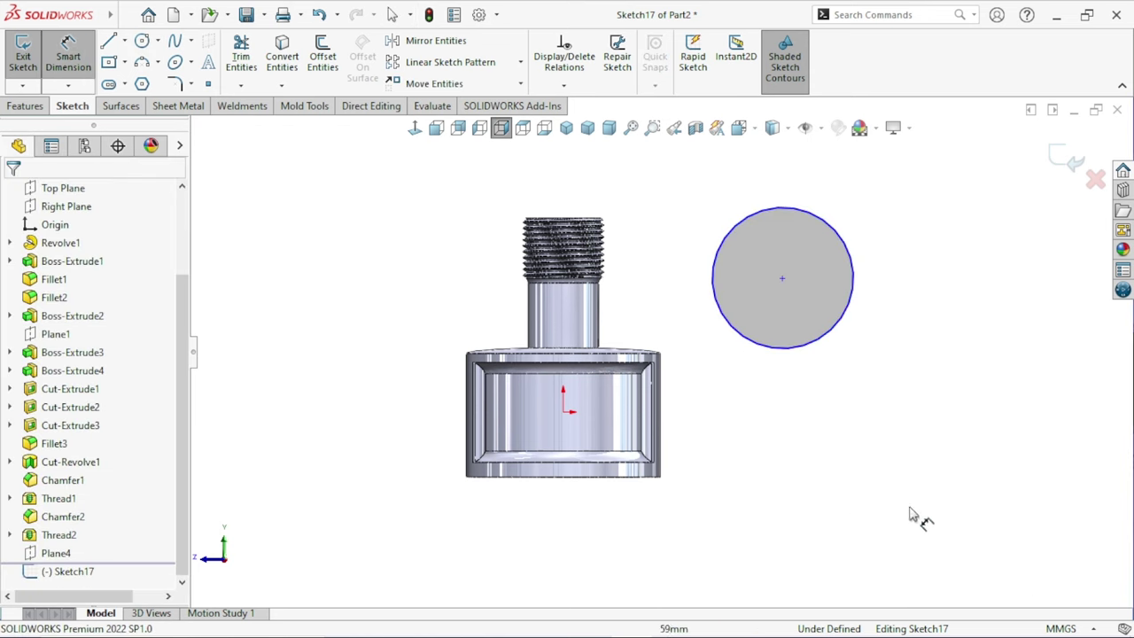
{"action": "left_click", "coordinate": [852, 322]}
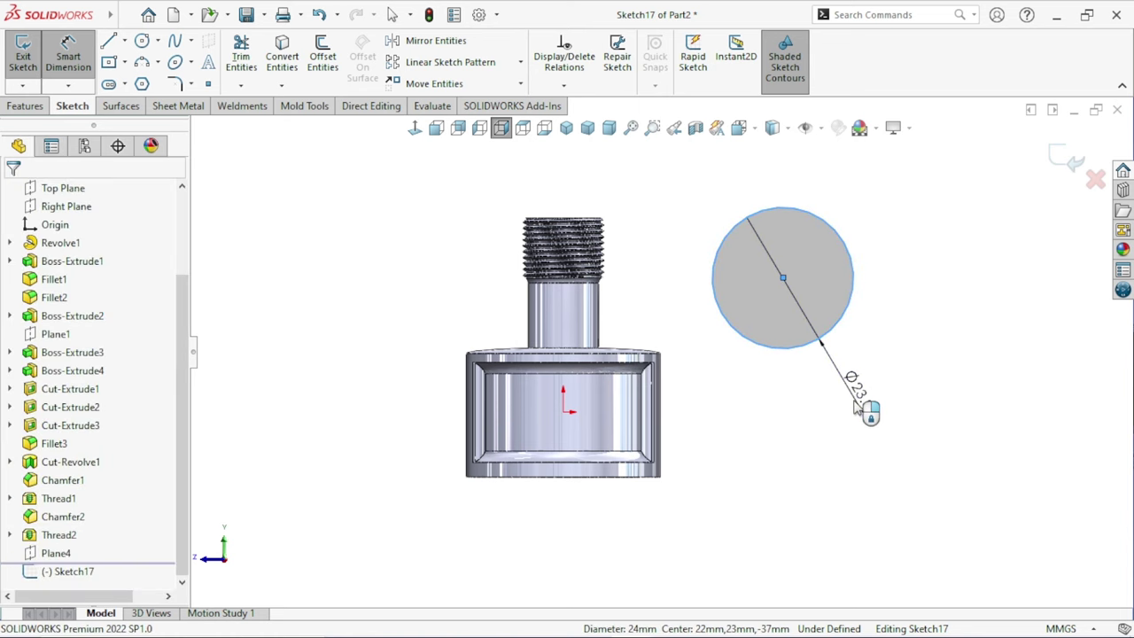
{"action": "left_click", "coordinate": [855, 405]}
{"action": "type", "text": "11"}
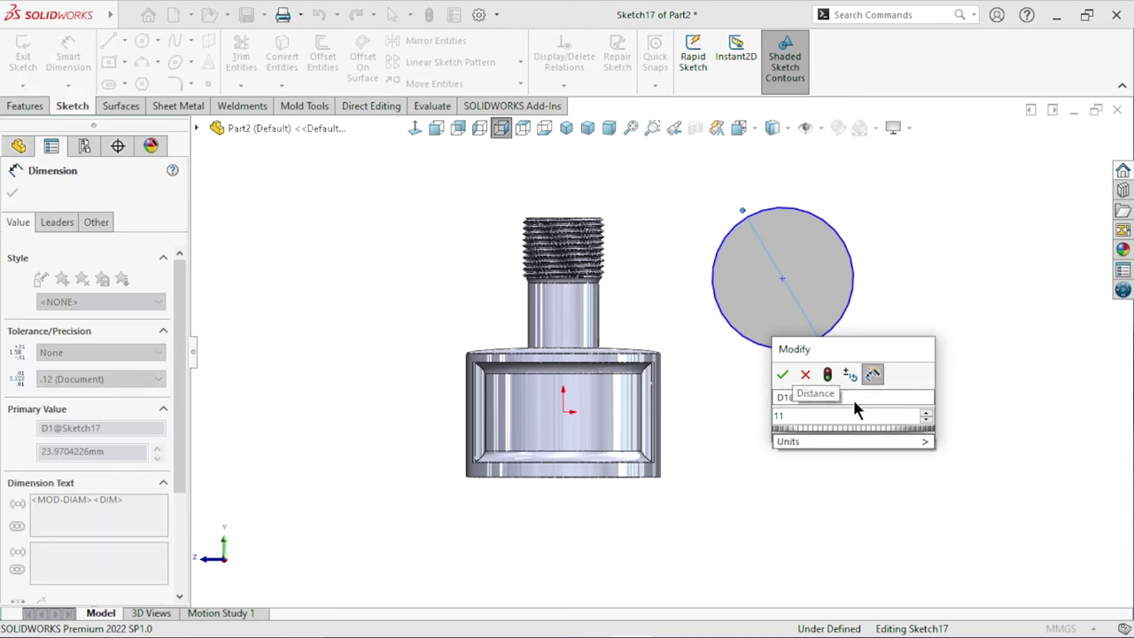
{"action": "left_click", "coordinate": [781, 374]}
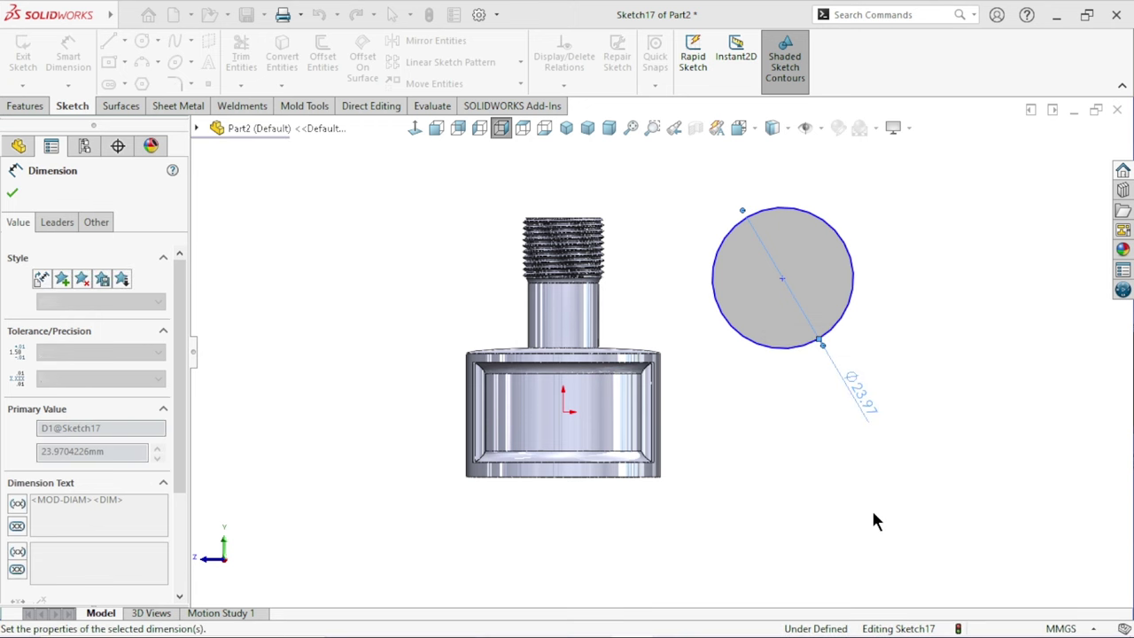
{"action": "left_click", "coordinate": [847, 514]}
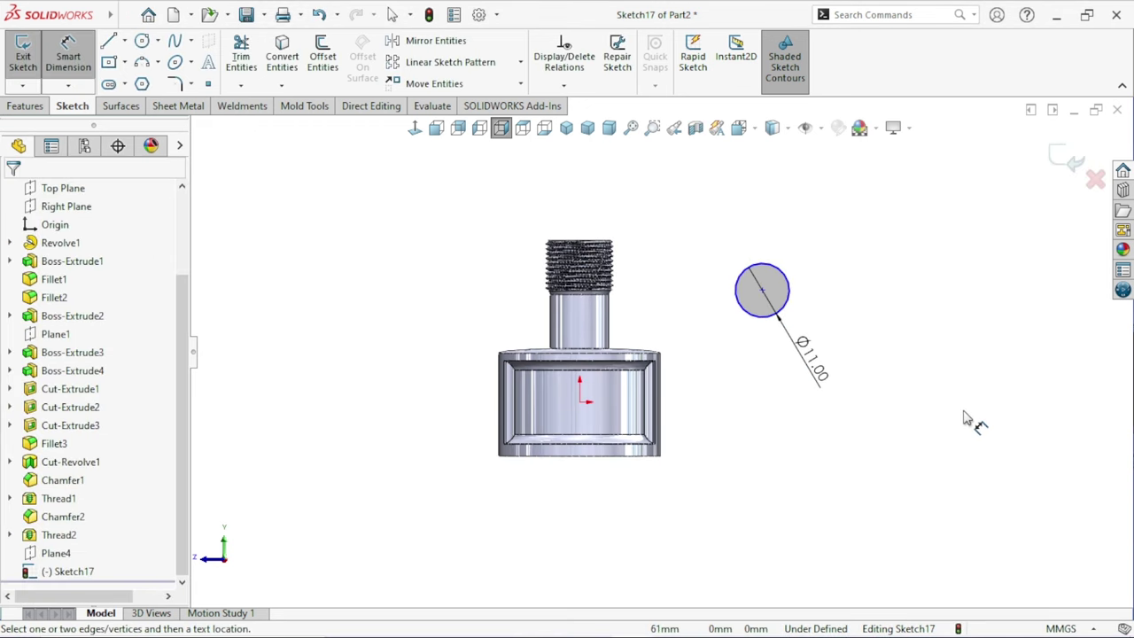
{"action": "scroll", "coordinate": [689, 385], "scroll_direction": "up", "scroll_amount": 2}
{"action": "key", "text": "Escape"}
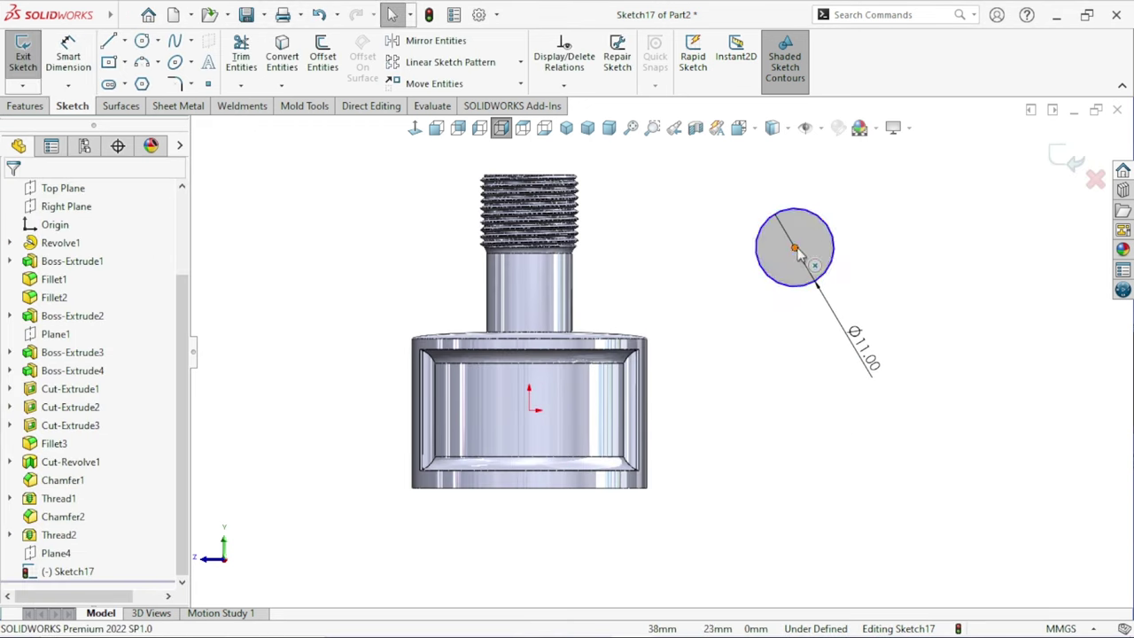
- Make the circle's centre vertical with the origin
{"action": "left_click", "coordinate": [796, 250]}
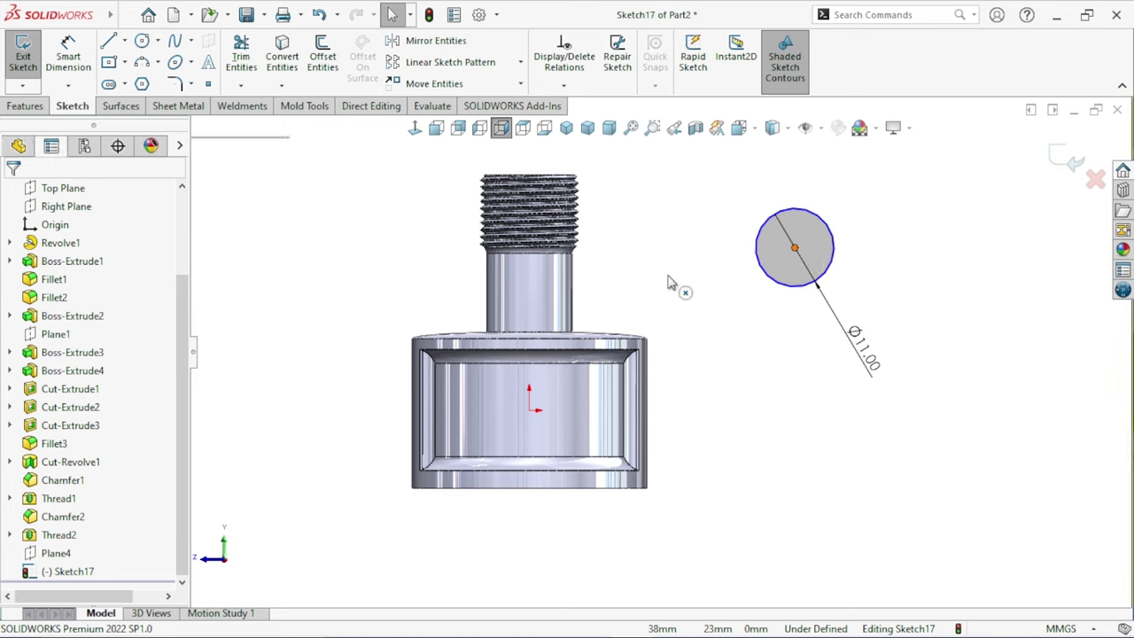
{"action": "left_click", "coordinate": [529, 410], "text": "ctrl"}
{"action": "left_click", "coordinate": [603, 350]}
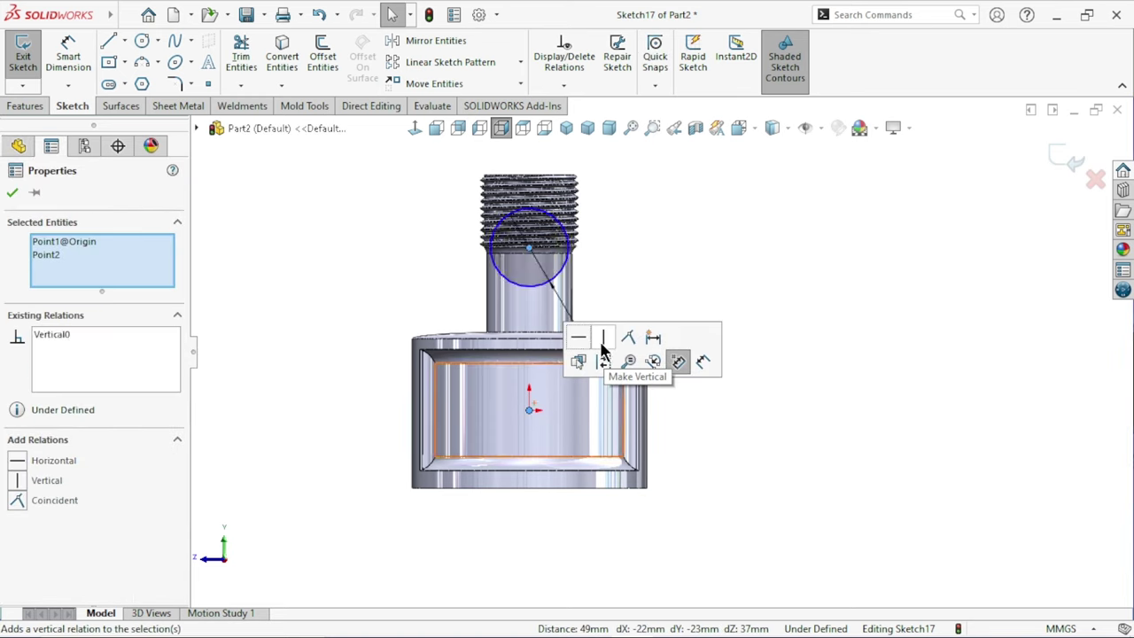
{"action": "left_click", "coordinate": [797, 469]}
{"action": "scroll", "coordinate": [727, 484], "scroll_direction": "down", "scroll_amount": 2}
{"action": "scroll", "coordinate": [643, 337], "scroll_direction": "up", "scroll_amount": 2}
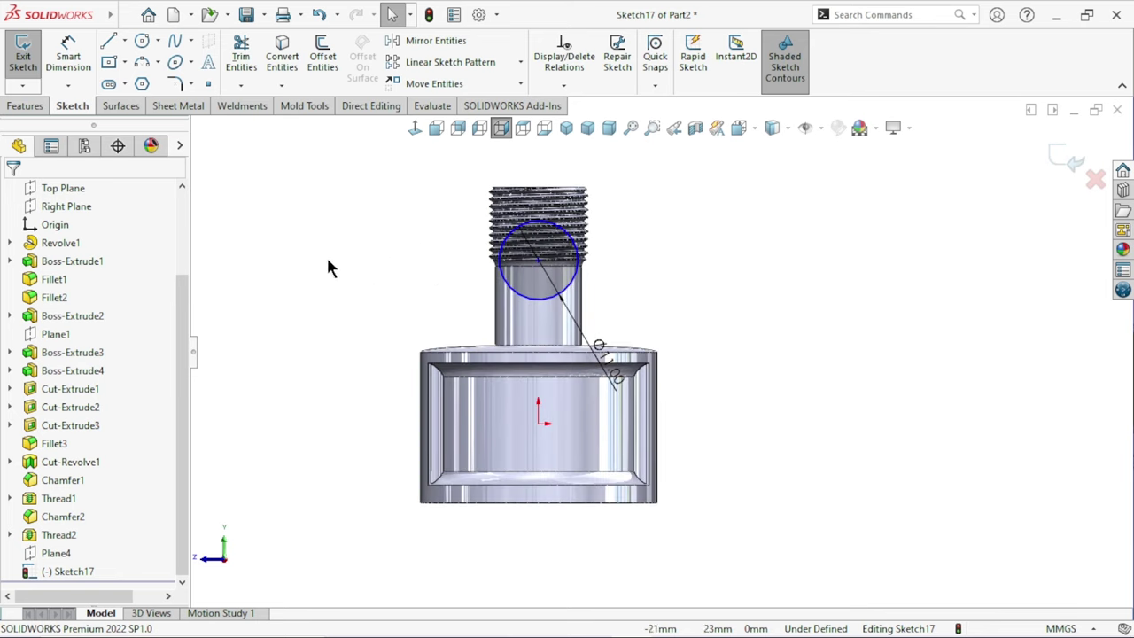
- Dimension the circle centre 25 mm above the body's bottom edge
{"action": "left_click", "coordinate": [74, 62]}
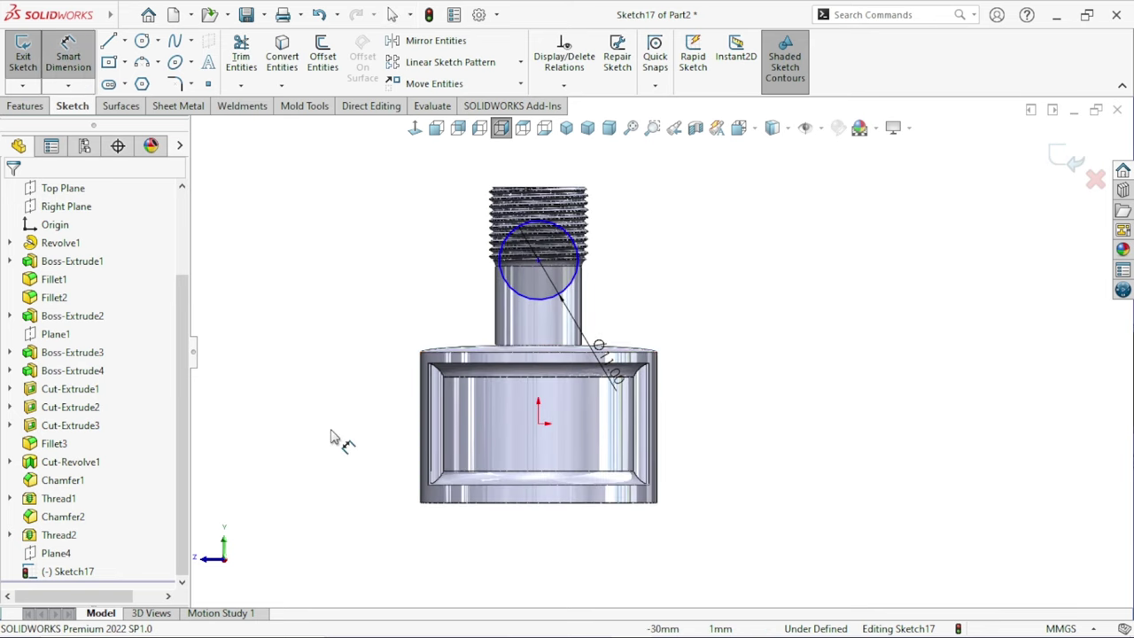
{"action": "left_click", "coordinate": [453, 503]}
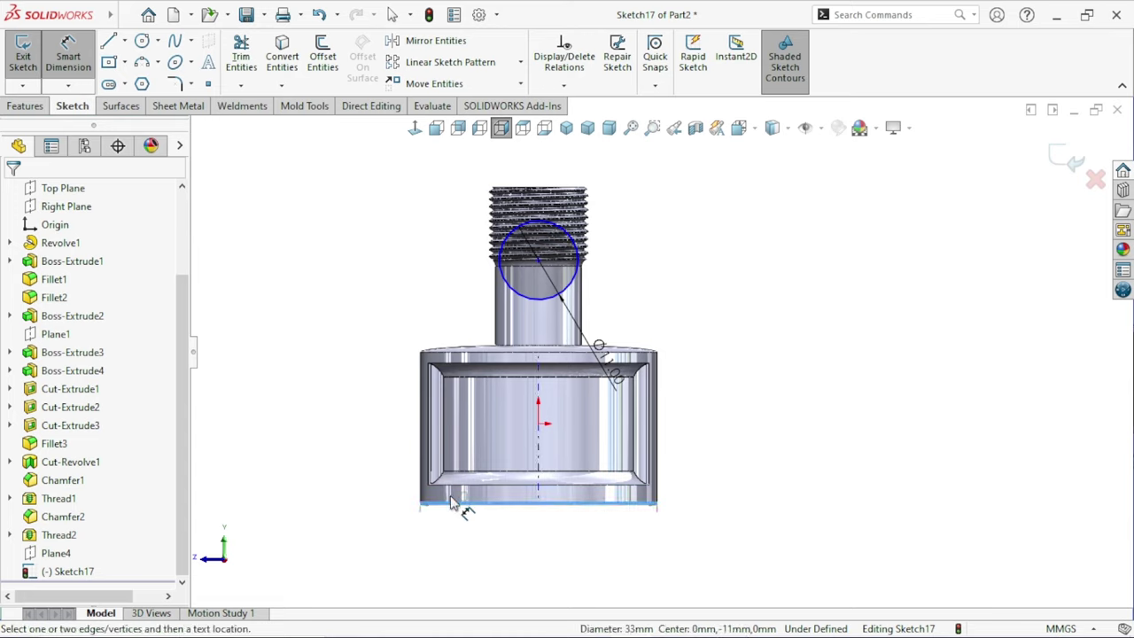
{"action": "left_click", "coordinate": [538, 261]}
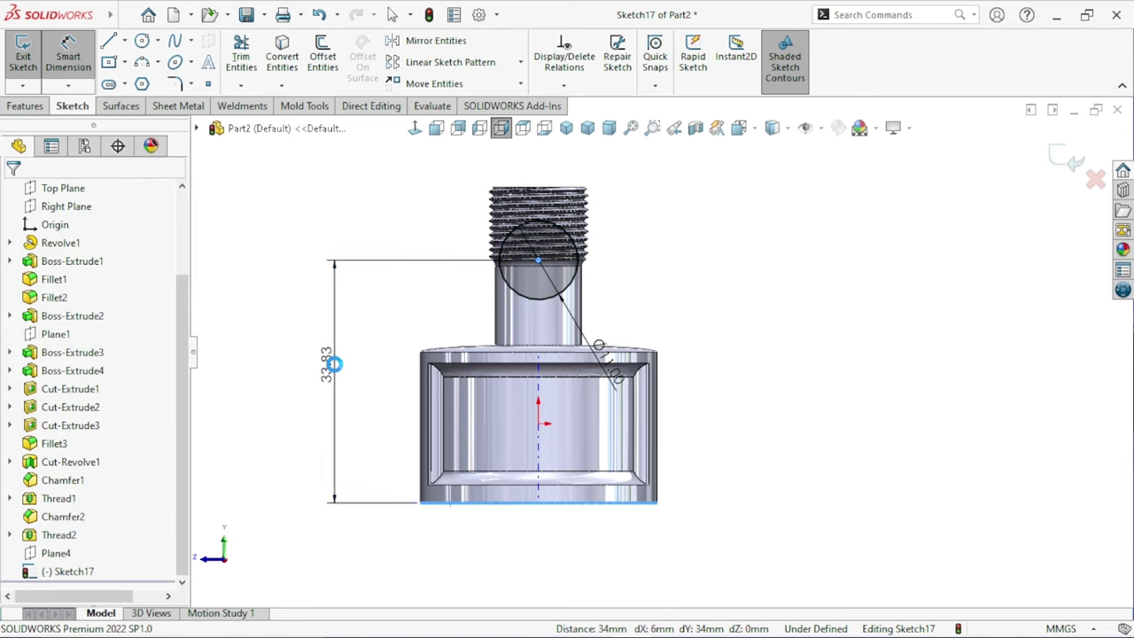
{"action": "left_click", "coordinate": [333, 363]}
{"action": "type", "text": "25"}
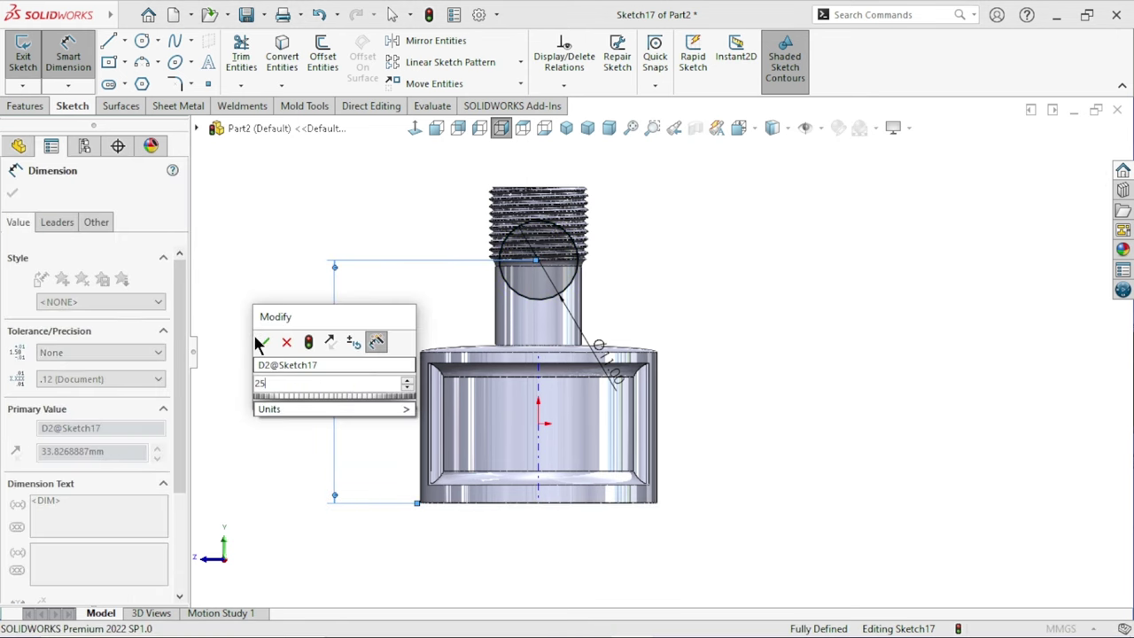
{"action": "left_click", "coordinate": [263, 344]}
{"action": "key", "text": "Return"}
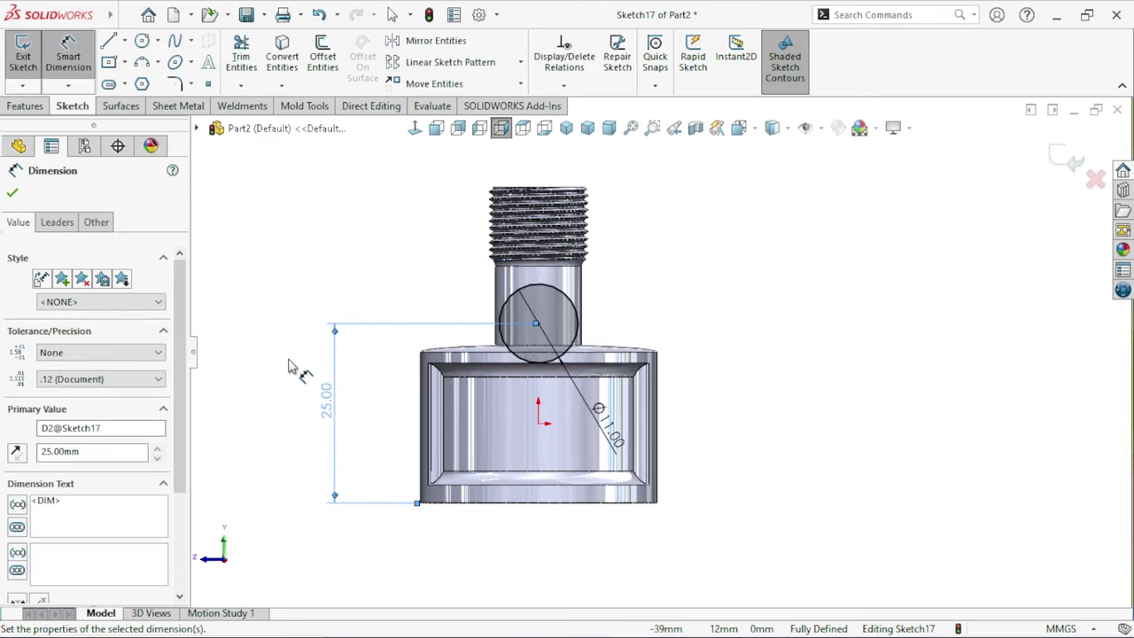
{"action": "left_click", "coordinate": [759, 467]}
{"action": "scroll", "coordinate": [624, 434], "scroll_direction": "up", "scroll_amount": 2}
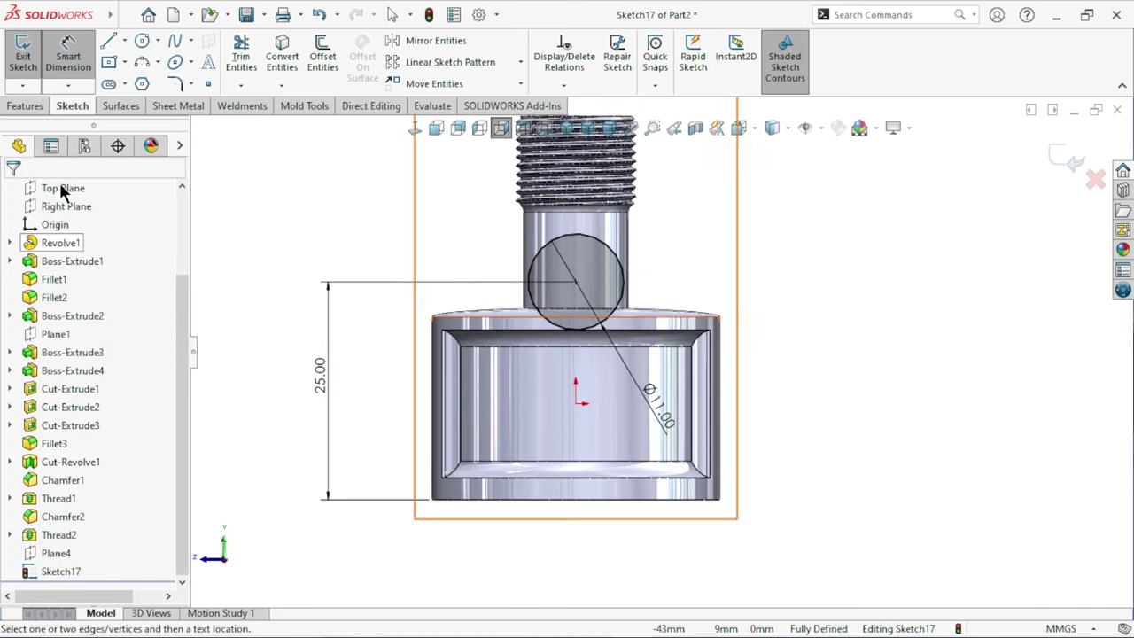
- Extrude Sketch17's Ø11 circle in reverse, Up To Next, into the part as Boss-Extrude5
{"action": "left_click", "coordinate": [24, 106]}
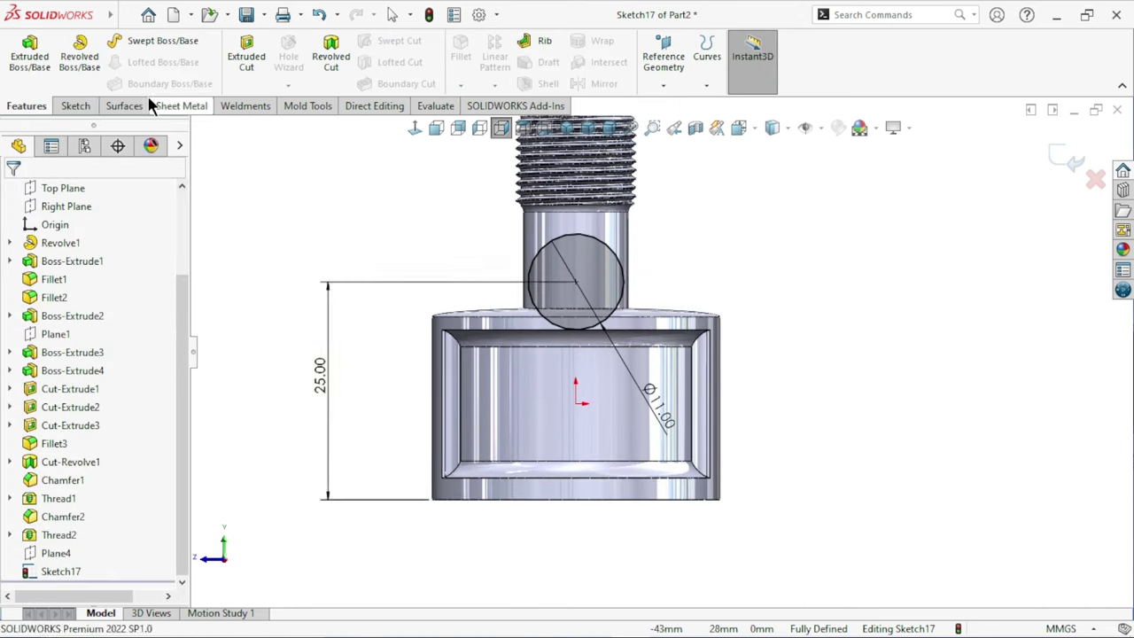
{"action": "left_click", "coordinate": [30, 55]}
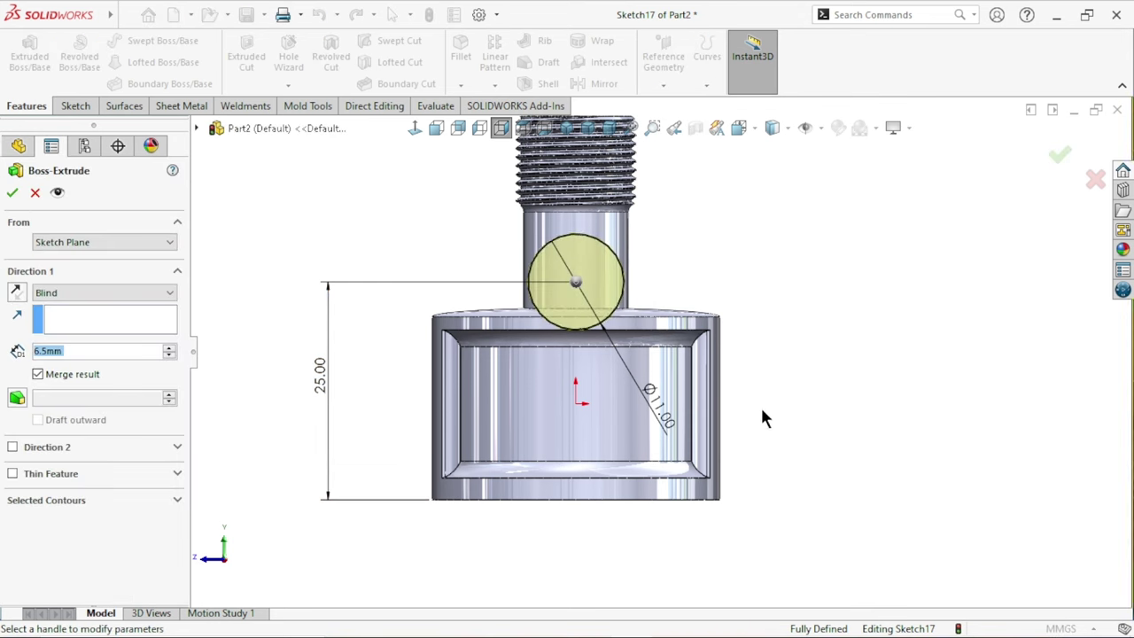
{"action": "left_click", "coordinate": [16, 293]}
{"action": "mouse_move", "coordinate": [726, 399]}
{"action": "middle_mouse_down"}
{"action": "mouse_move", "coordinate": [662, 426]}
{"action": "mouse_move", "coordinate": [700, 416]}
{"action": "middle_mouse_up"}
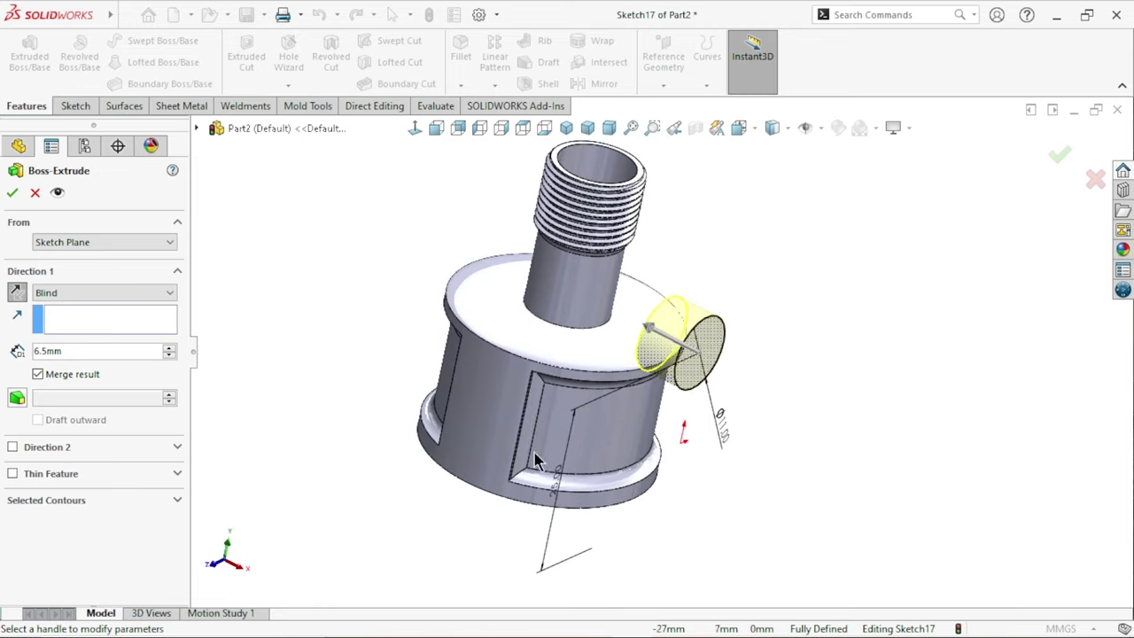
{"action": "left_click", "coordinate": [82, 294]}
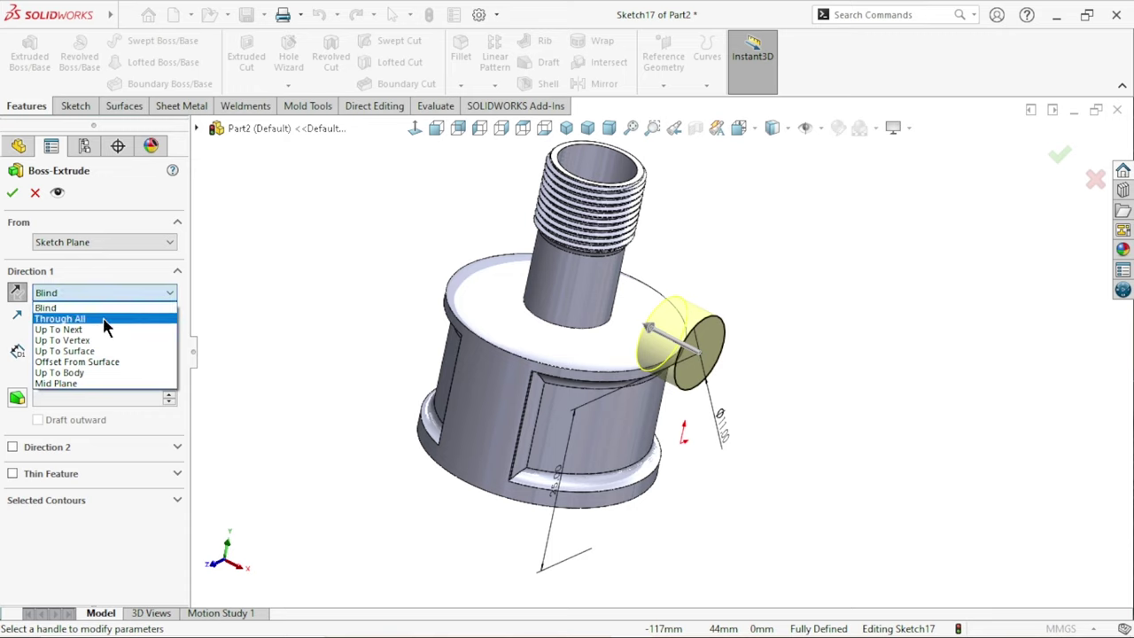
{"action": "left_click", "coordinate": [65, 333]}
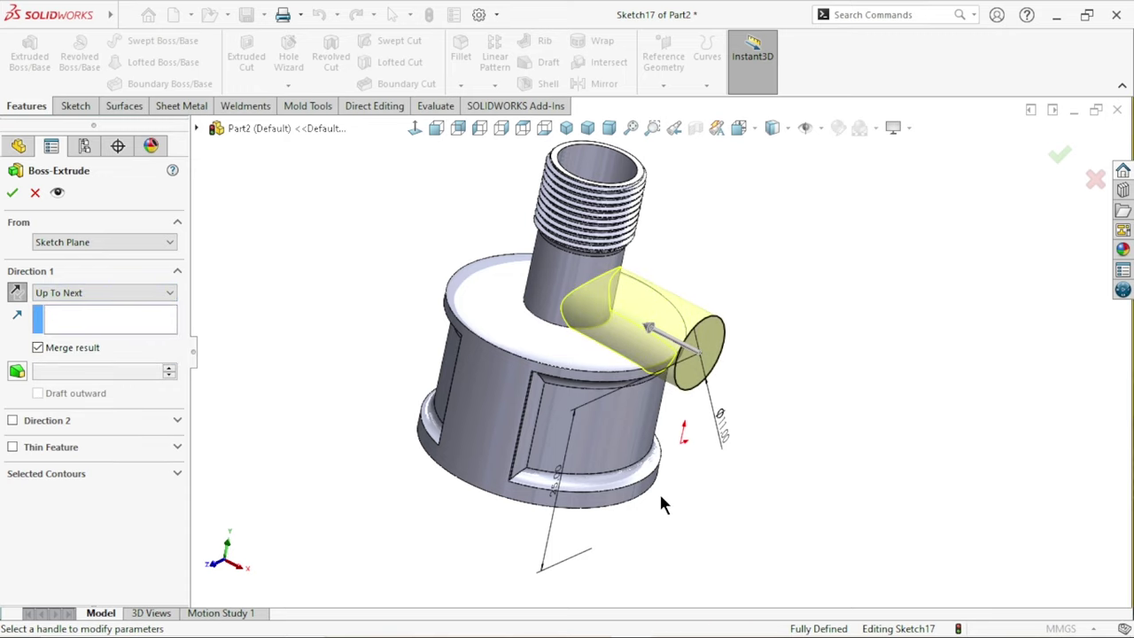
{"action": "mouse_move", "coordinate": [659, 492]}
{"action": "middle_mouse_down"}
{"action": "mouse_move", "coordinate": [652, 316]}
{"action": "mouse_move", "coordinate": [553, 291]}
{"action": "middle_mouse_up"}
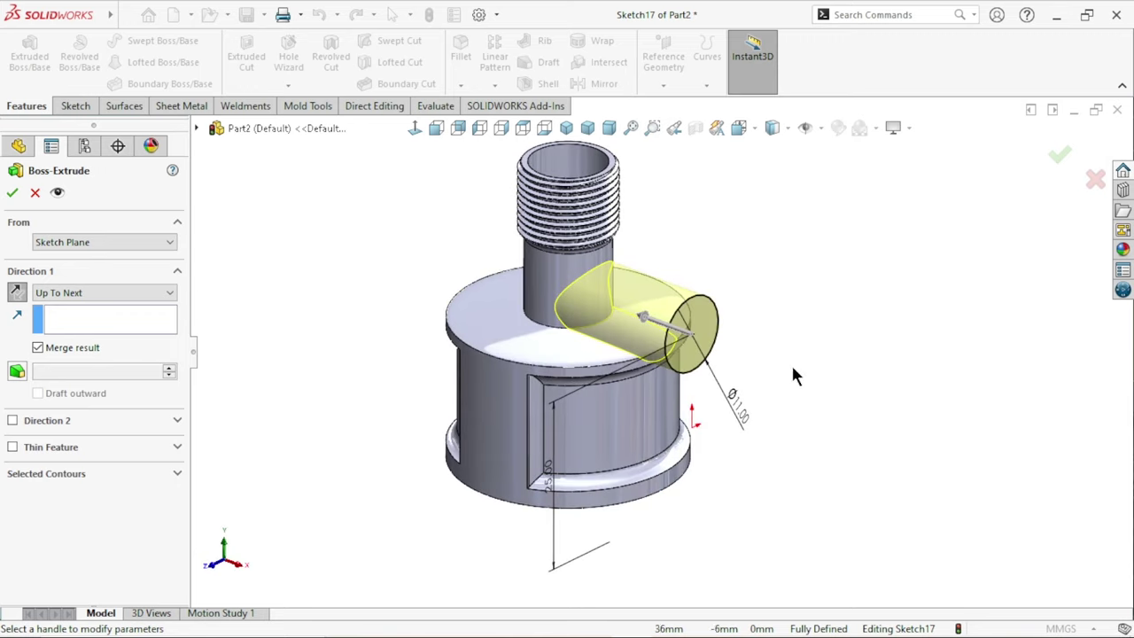
{"action": "scroll", "coordinate": [717, 354], "scroll_direction": "up", "scroll_amount": 1}
{"action": "scroll", "coordinate": [720, 313], "scroll_direction": "up", "scroll_amount": 1}
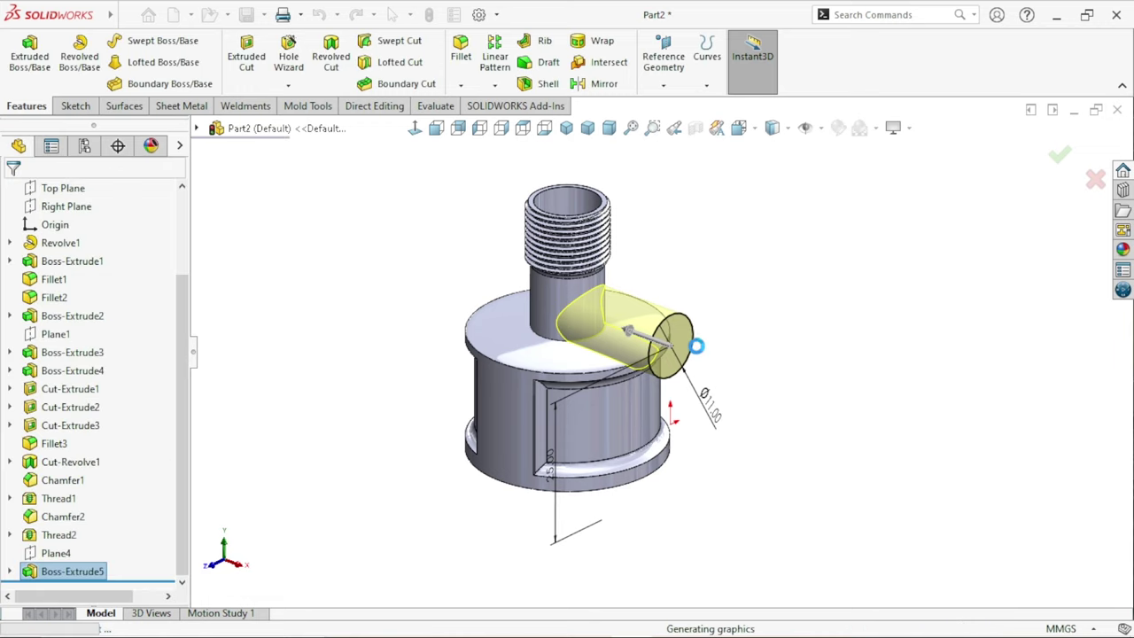
{"action": "scroll", "coordinate": [694, 342], "scroll_direction": "down", "scroll_amount": 3}
{"action": "left_click", "coordinate": [671, 328]}
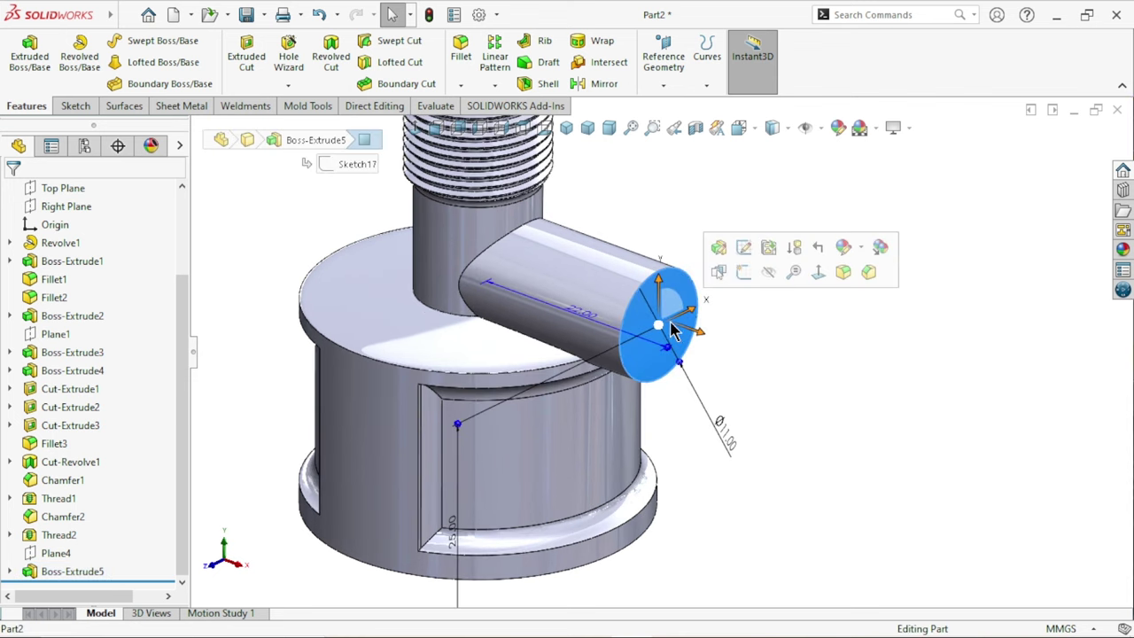
- Sketch a Ø7 circle centred on the spigot's end face
{"action": "left_click", "coordinate": [743, 247]}
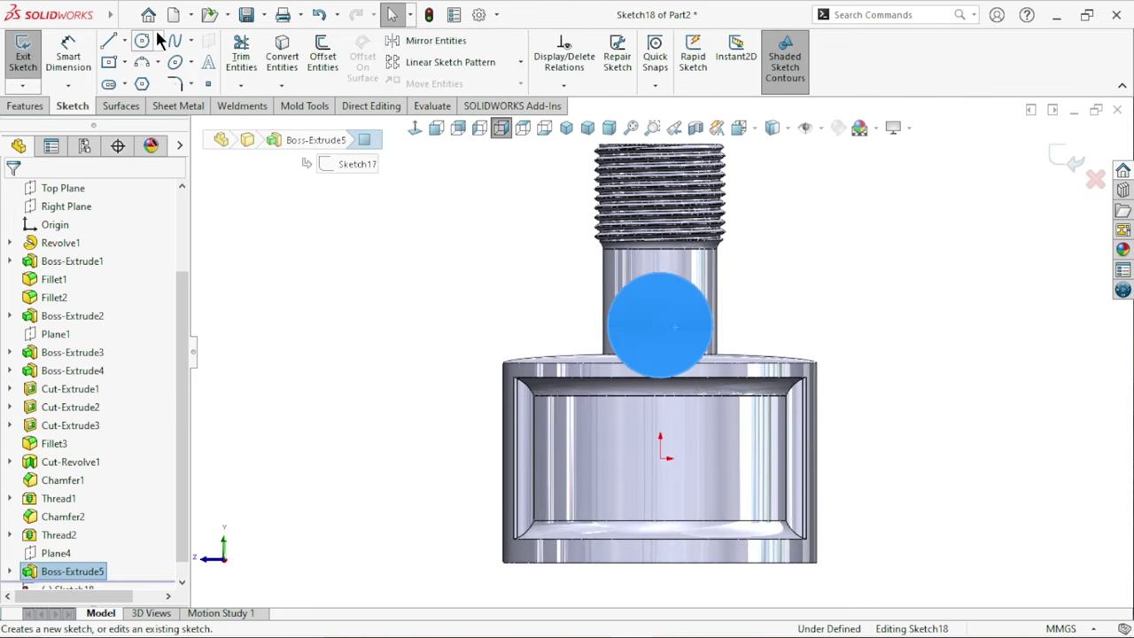
{"action": "left_click", "coordinate": [142, 41]}
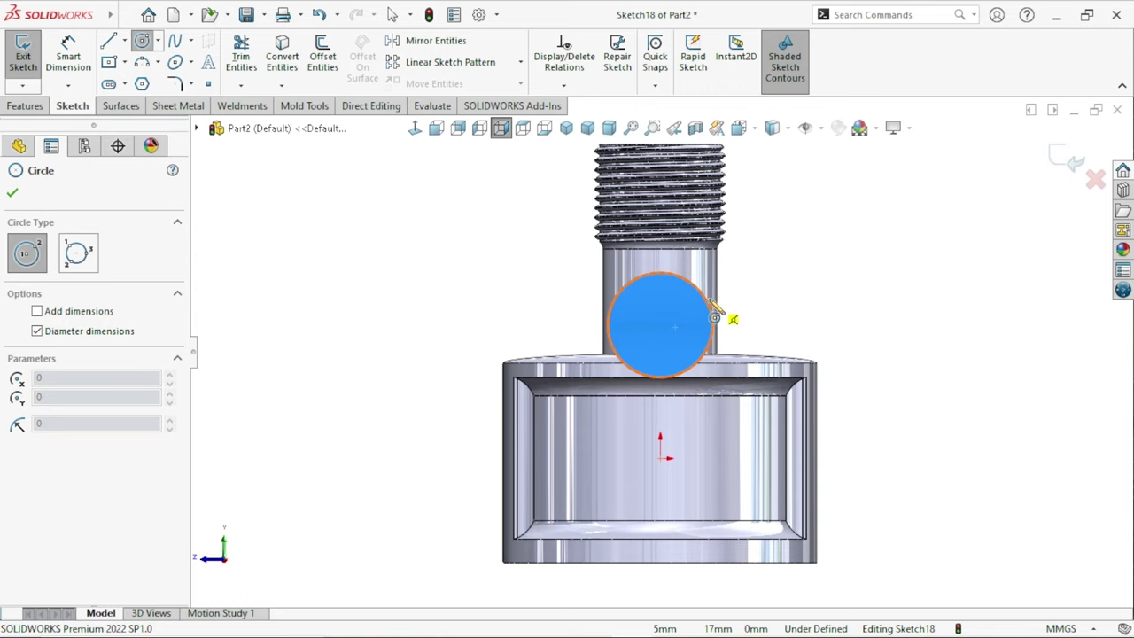
{"action": "left_click", "coordinate": [660, 325]}
{"action": "left_click", "coordinate": [683, 299]}
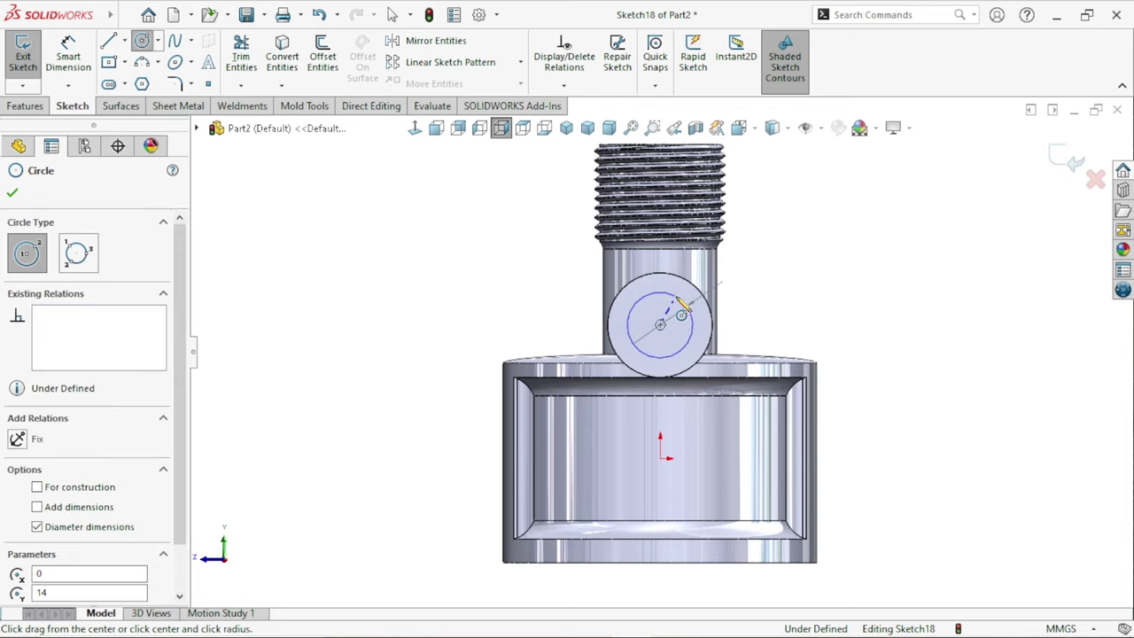
{"action": "left_click", "coordinate": [68, 55]}
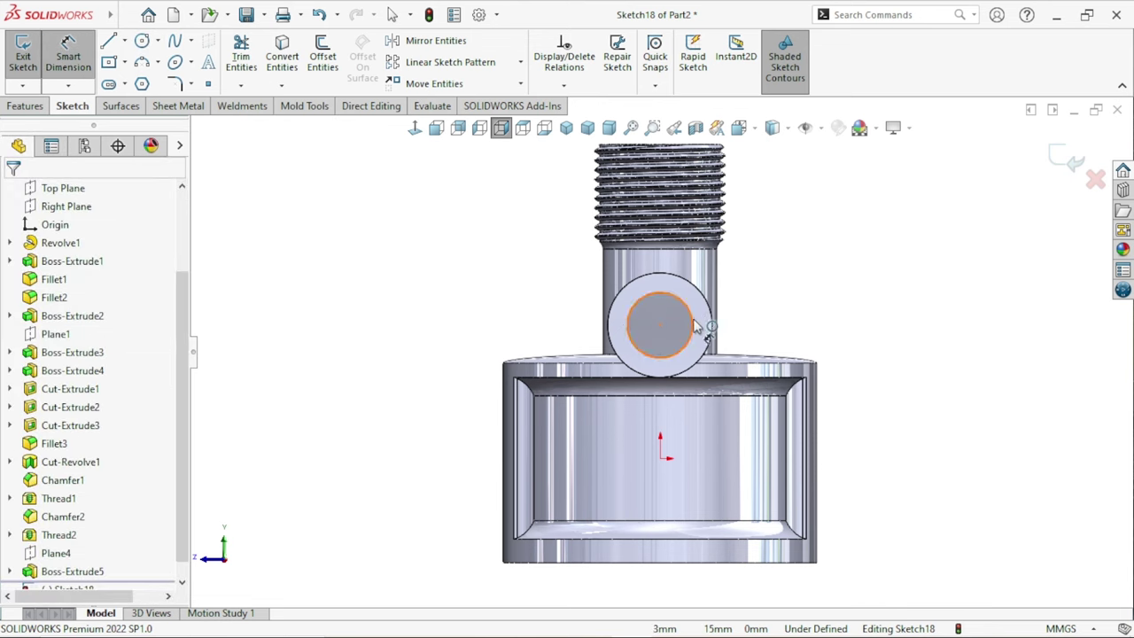
{"action": "left_click", "coordinate": [763, 324]}
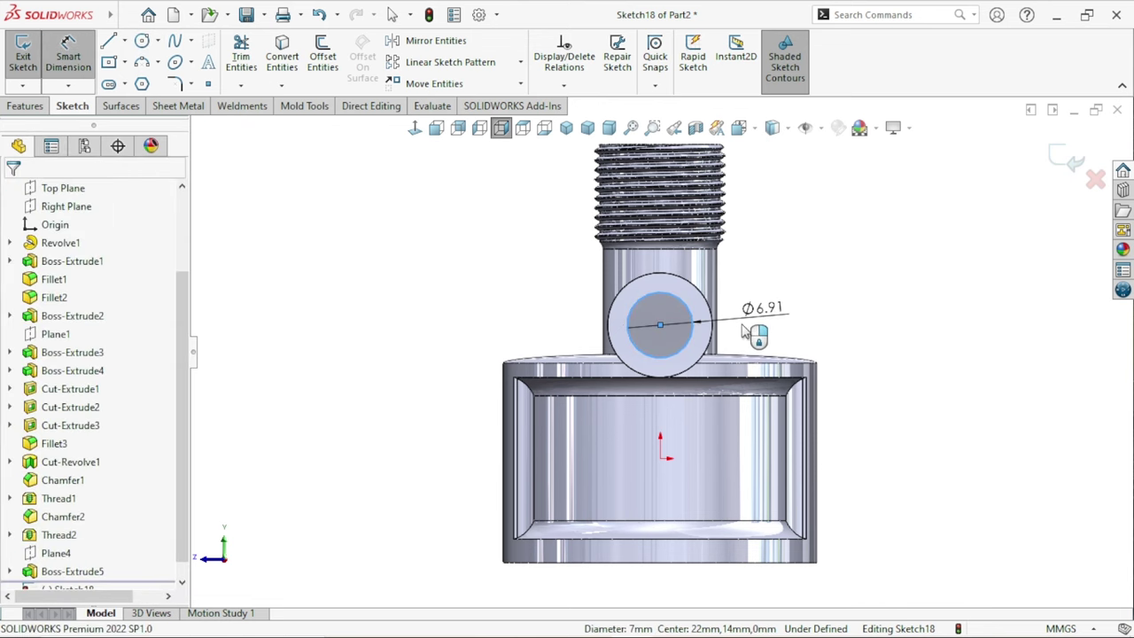
{"action": "left_click", "coordinate": [742, 330]}
{"action": "left_click", "coordinate": [743, 330]}
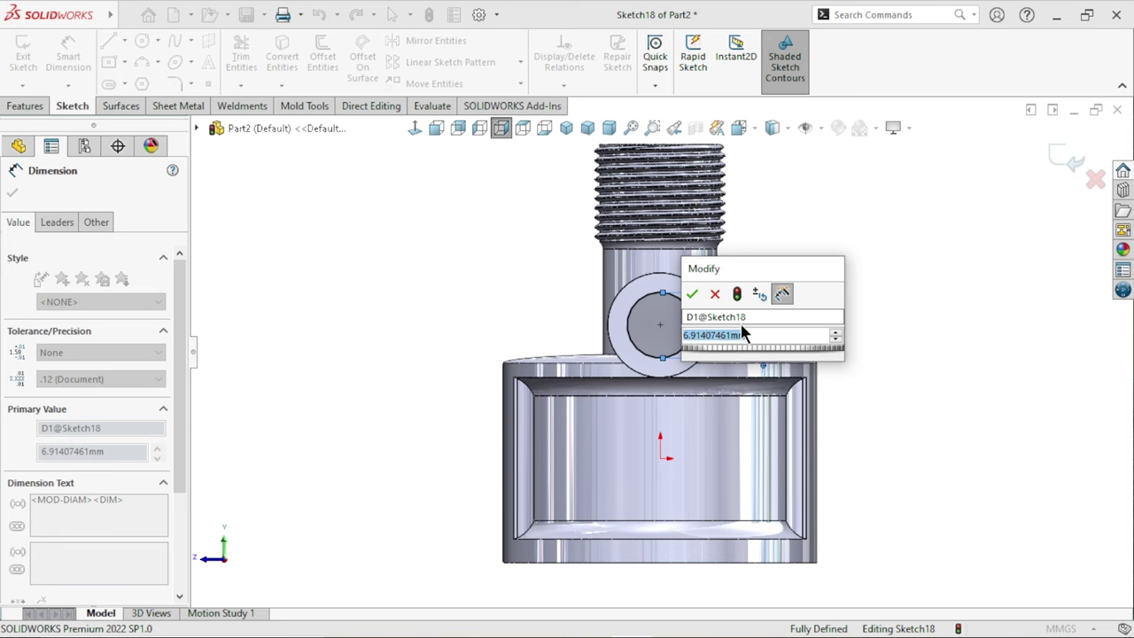
{"action": "type", "text": "7"}
{"action": "key", "text": "Return"}
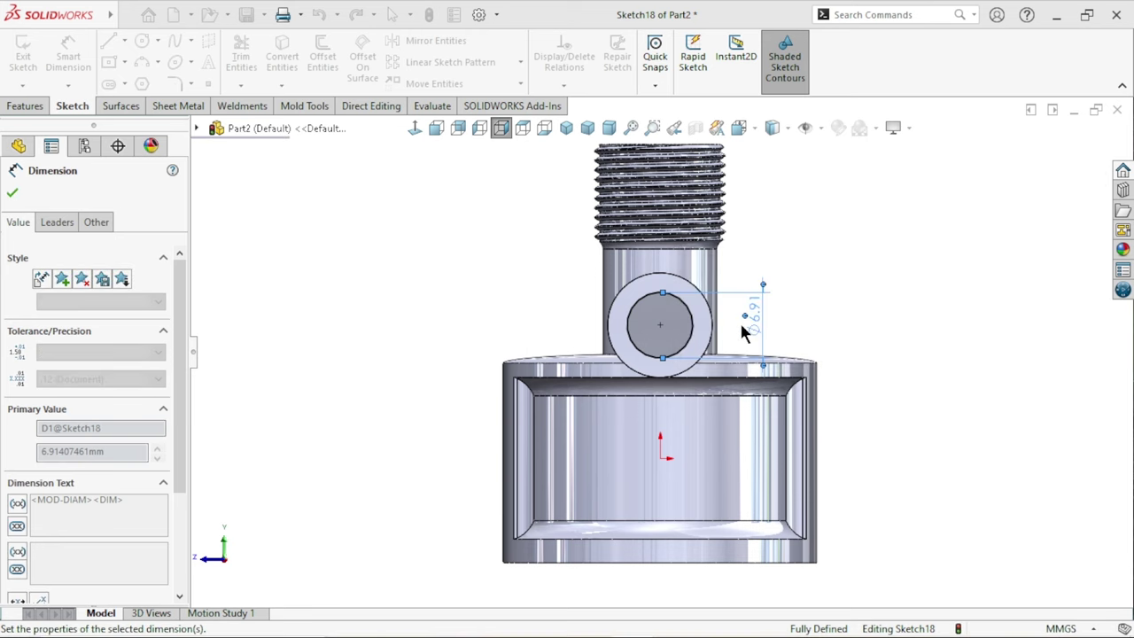
{"action": "left_click", "coordinate": [13, 193]}
- Cut-extrude the Ø7 circle Up To Next into the side boss
{"action": "left_click", "coordinate": [40, 106]}
{"action": "left_click", "coordinate": [248, 55]}
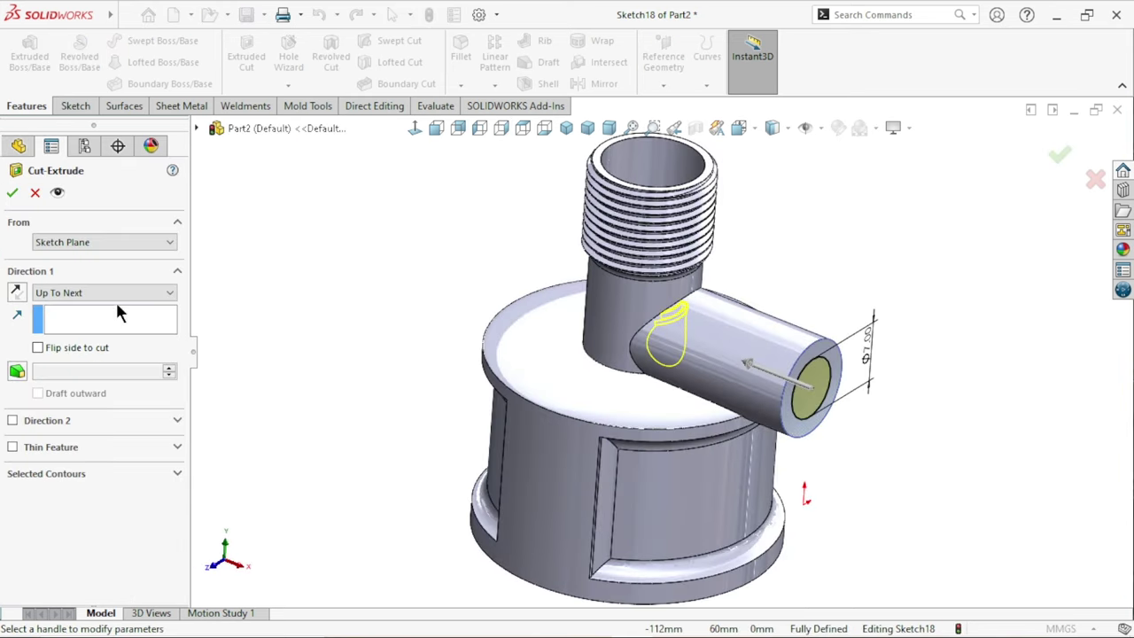
{"action": "left_click", "coordinate": [115, 293]}
{"action": "left_click", "coordinate": [98, 336]}
{"action": "key", "text": "Return"}
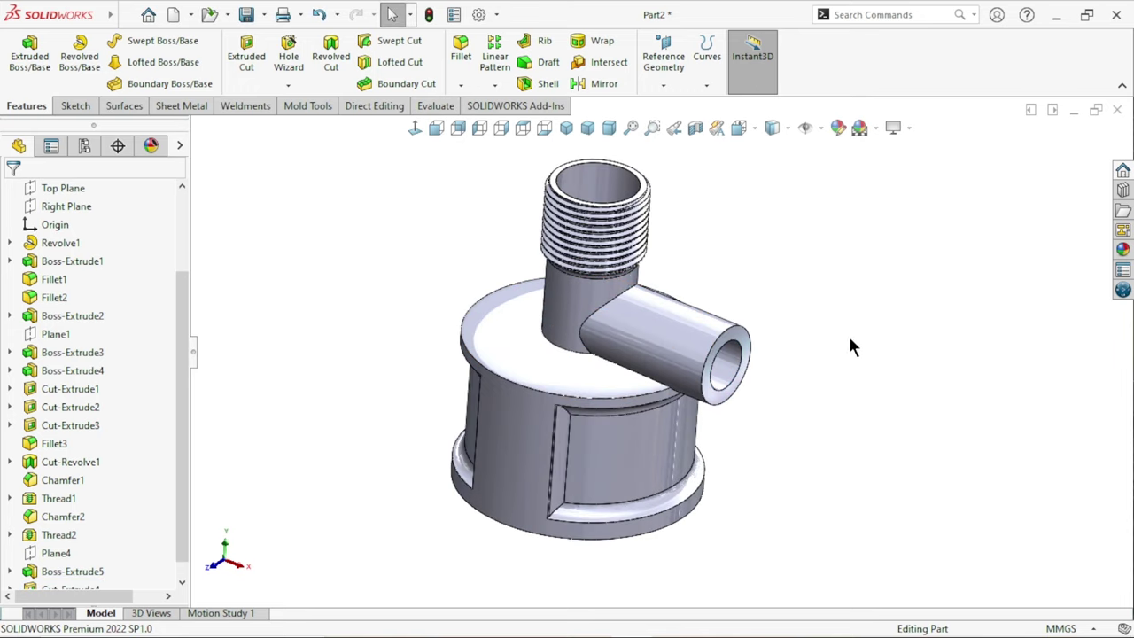
- Section the connector along the Front Plane and orbit around to inspect the cut interior
{"action": "left_click", "coordinate": [694, 130]}
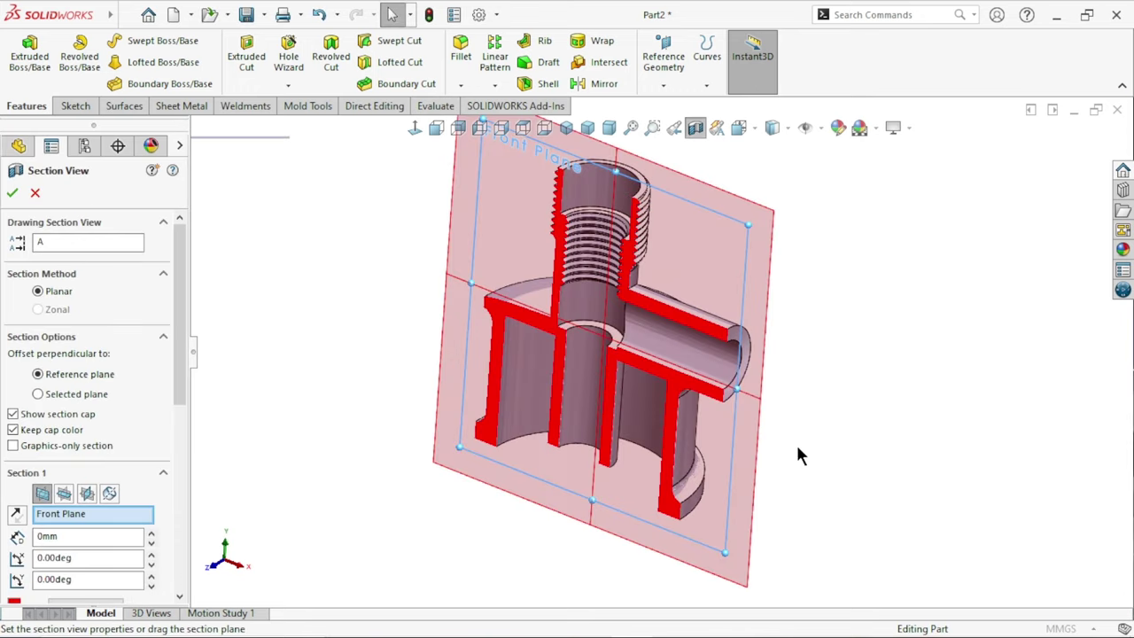
{"action": "mouse_move", "coordinate": [826, 434]}
{"action": "middle_mouse_down"}
{"action": "mouse_move", "coordinate": [847, 316]}
{"action": "mouse_move", "coordinate": [868, 309]}
{"action": "mouse_move", "coordinate": [853, 405]}
{"action": "mouse_move", "coordinate": [540, 352]}
{"action": "middle_mouse_up"}
{"action": "scroll", "coordinate": [804, 400], "scroll_direction": "up", "scroll_amount": 5}
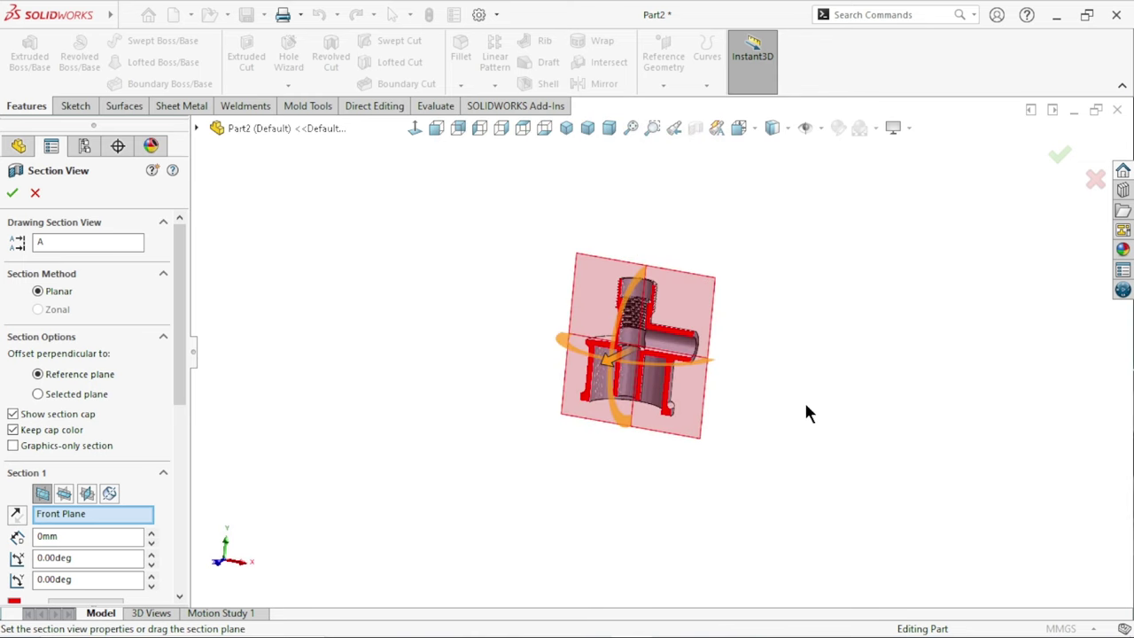
{"action": "scroll", "coordinate": [601, 402], "scroll_direction": "down", "scroll_amount": 4}
{"action": "scroll", "coordinate": [602, 401], "scroll_direction": "down", "scroll_amount": 2}
{"action": "mouse_move", "coordinate": [578, 379]}
{"action": "middle_mouse_down"}
{"action": "mouse_move", "coordinate": [843, 388]}
{"action": "mouse_move", "coordinate": [753, 479]}
{"action": "middle_mouse_up"}
{"action": "left_click", "coordinate": [13, 193]}
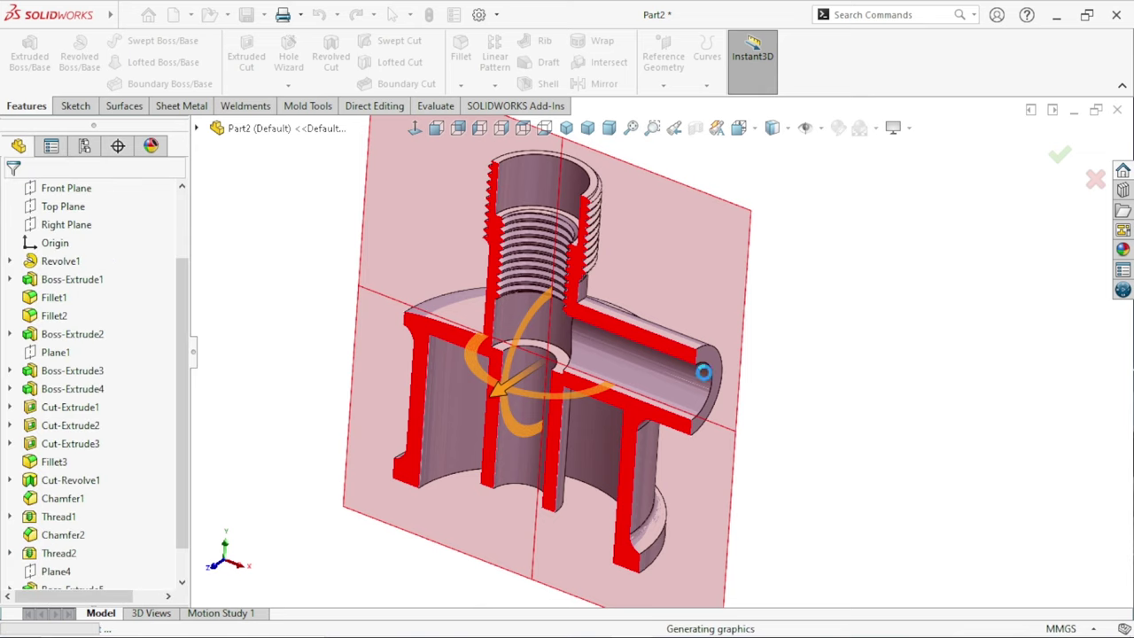
{"action": "scroll", "coordinate": [740, 389], "scroll_direction": "up", "scroll_amount": 2}
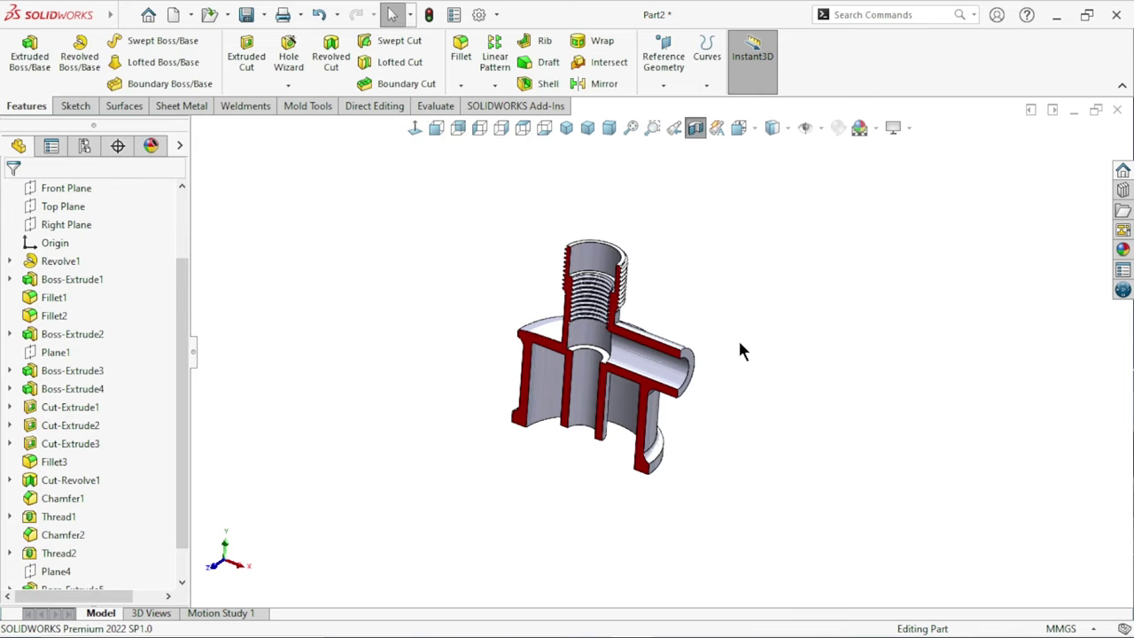
{"action": "middle_click_drag", "start_coordinate": [485, 363], "coordinate": [400, 378], "text": "ctrl"}
{"action": "scroll", "coordinate": [739, 339], "scroll_direction": "down", "scroll_amount": 2}
{"action": "scroll", "coordinate": [734, 296], "scroll_direction": "down", "scroll_amount": 2}
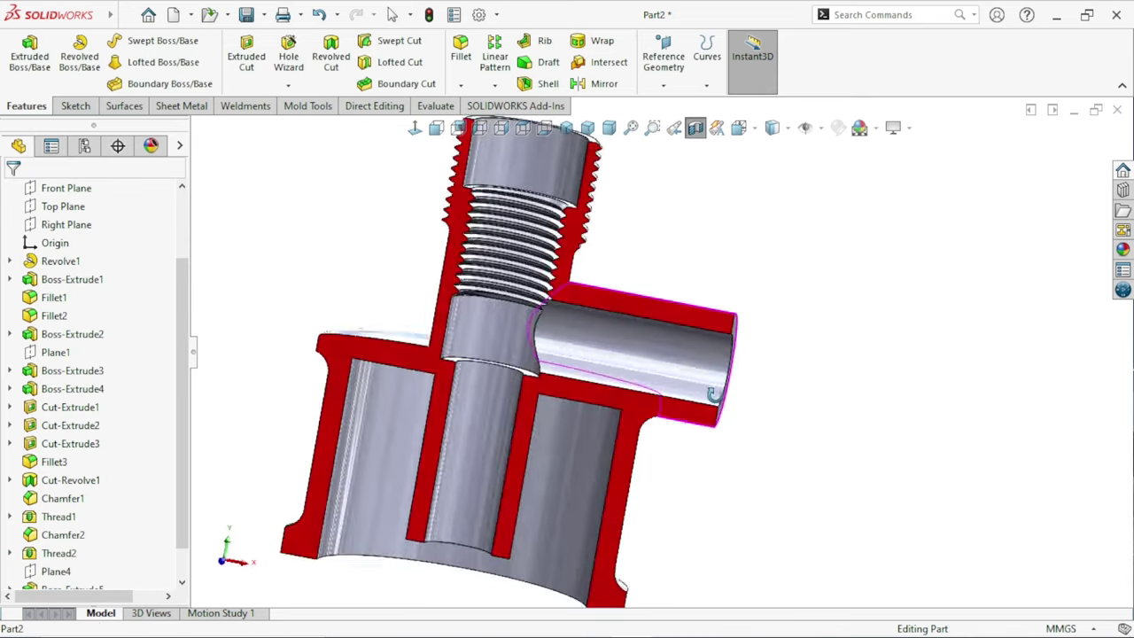
{"action": "scroll", "coordinate": [702, 433], "scroll_direction": "up", "scroll_amount": 2}
{"action": "scroll", "coordinate": [699, 433], "scroll_direction": "up", "scroll_amount": 3}
- Turn the section view off and zoom to show the whole uncut connector
{"action": "left_click", "coordinate": [689, 137]}
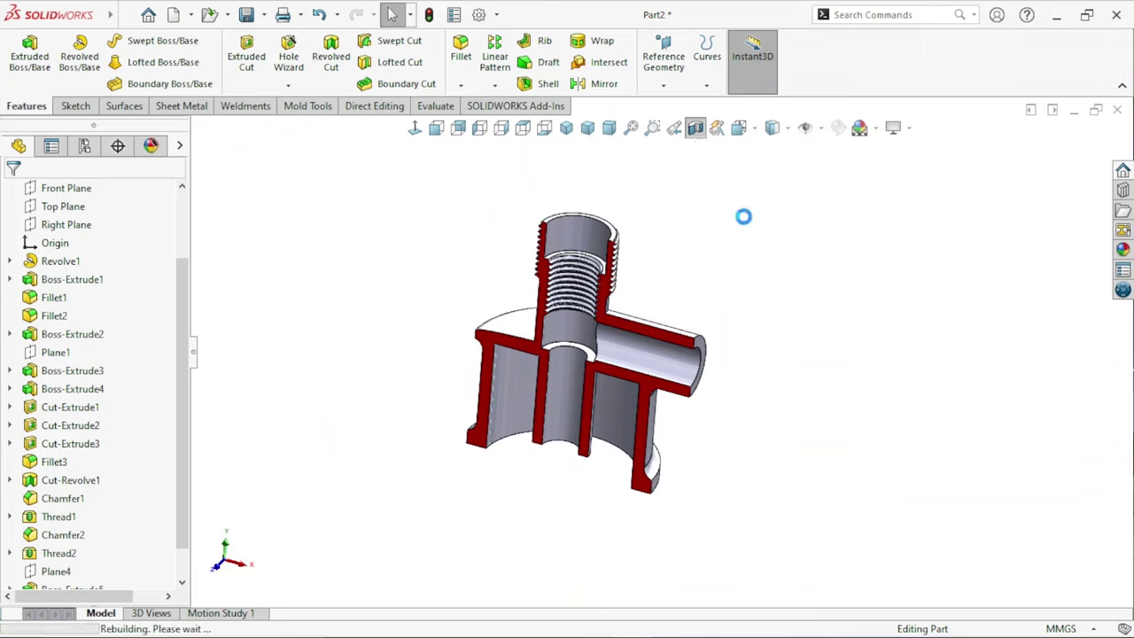
{"action": "scroll", "coordinate": [735, 372], "scroll_direction": "up", "scroll_amount": 2}
{"action": "scroll", "coordinate": [682, 359], "scroll_direction": "down", "scroll_amount": 2}
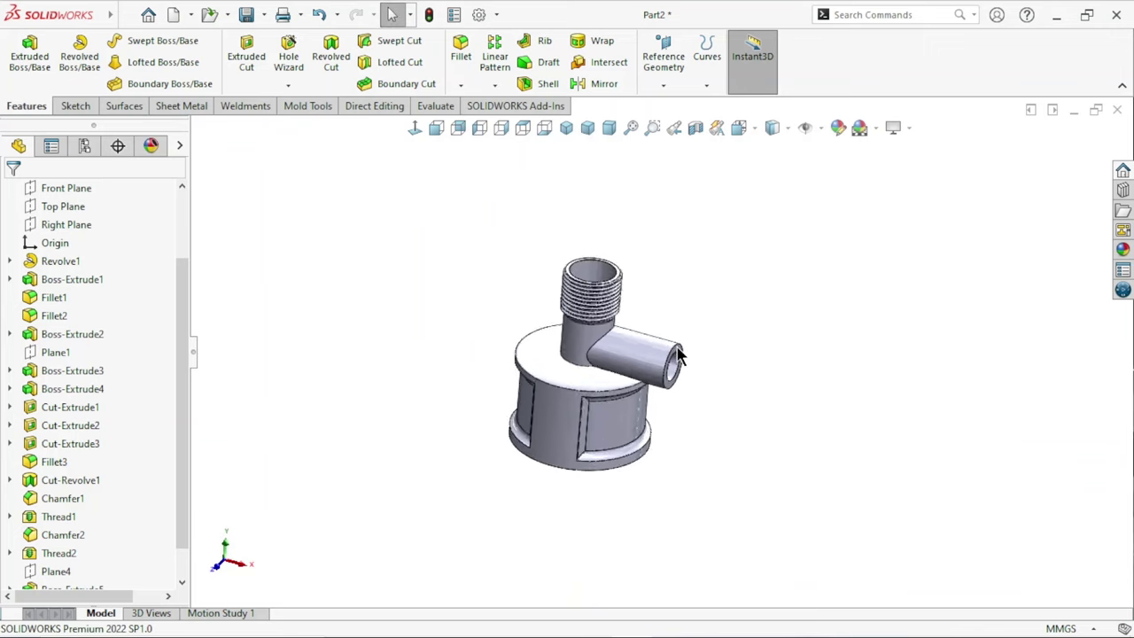
{"action": "scroll", "coordinate": [687, 379], "scroll_direction": "down", "scroll_amount": 2}
{"action": "scroll", "coordinate": [602, 432], "scroll_direction": "up", "scroll_amount": 1}
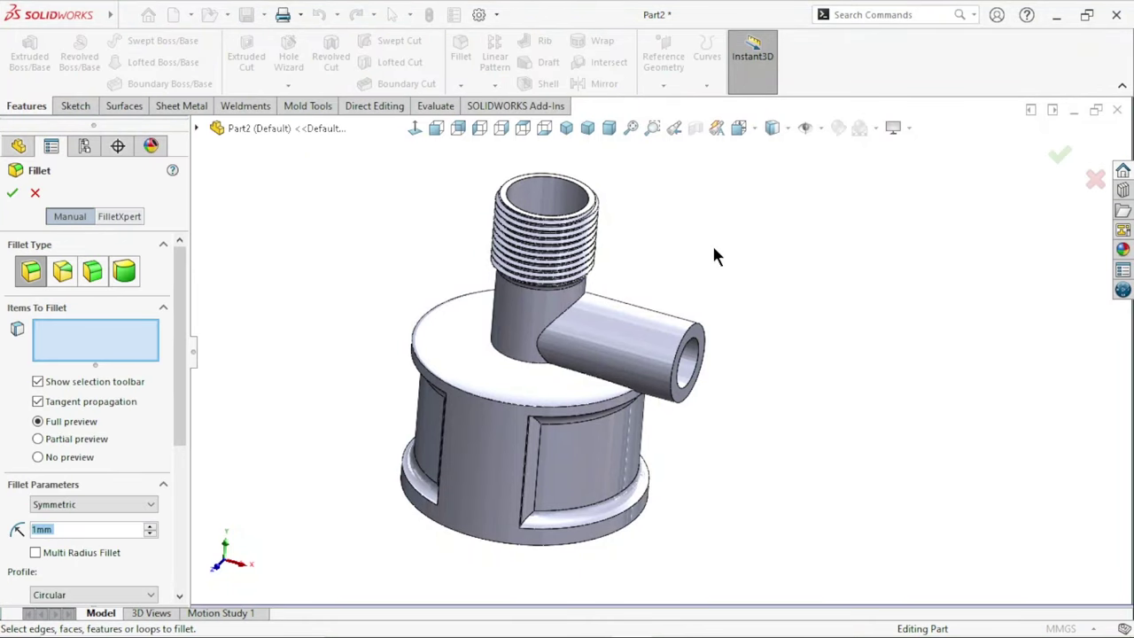
- Apply a 1 mm fillet to the edge around the side spigot's base on the top face
{"action": "left_click", "coordinate": [109, 527]}
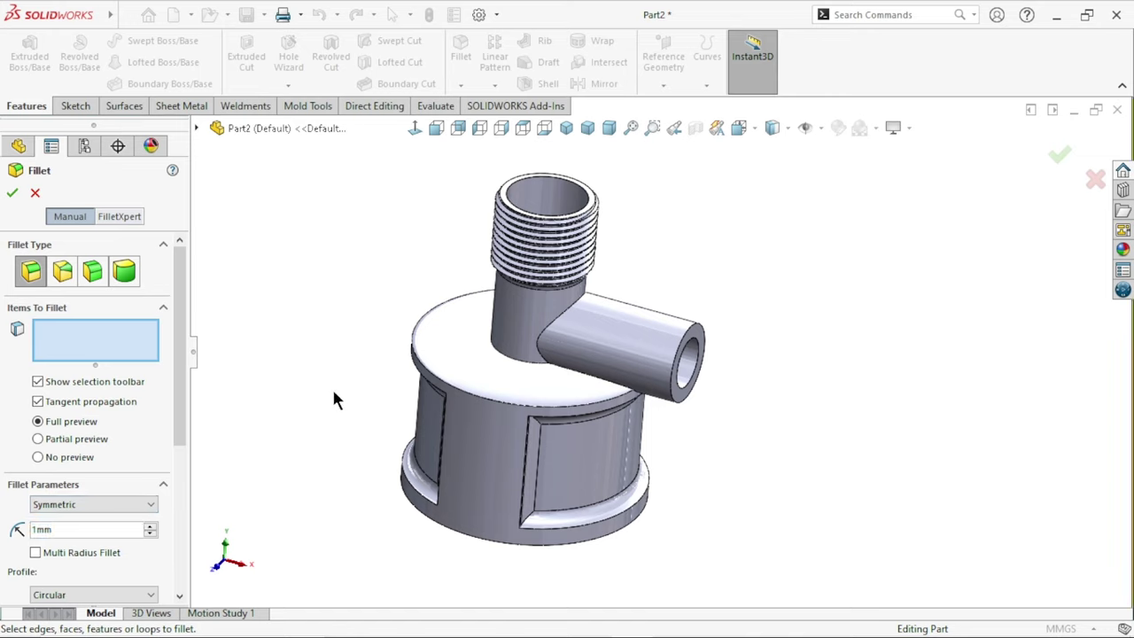
{"action": "left_click", "coordinate": [570, 311]}
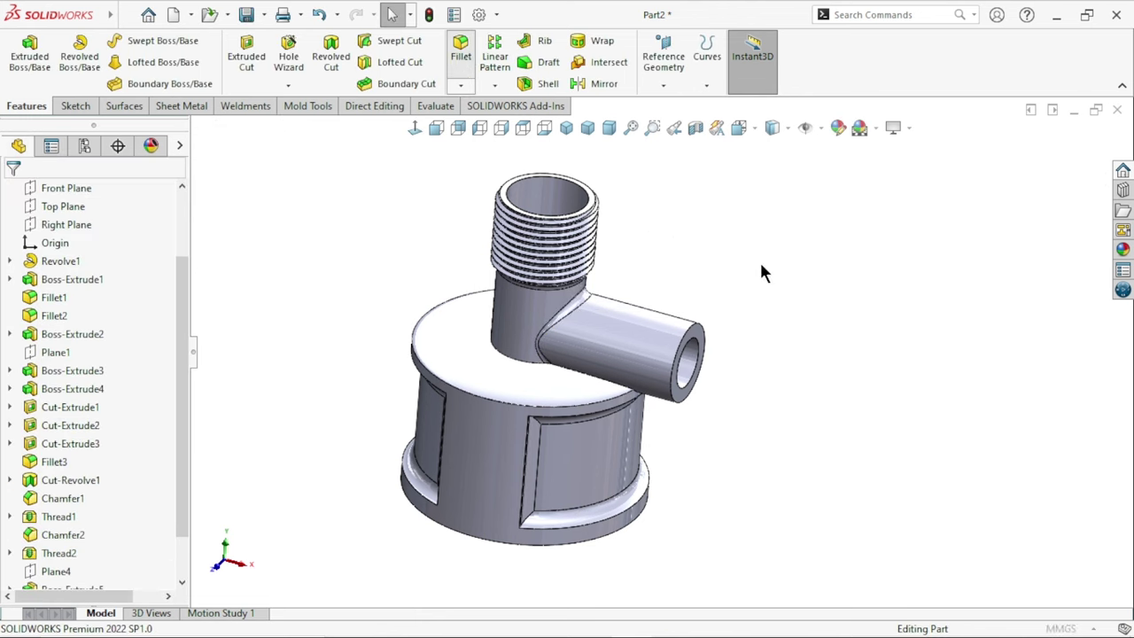
{"action": "key", "text": "Return"}
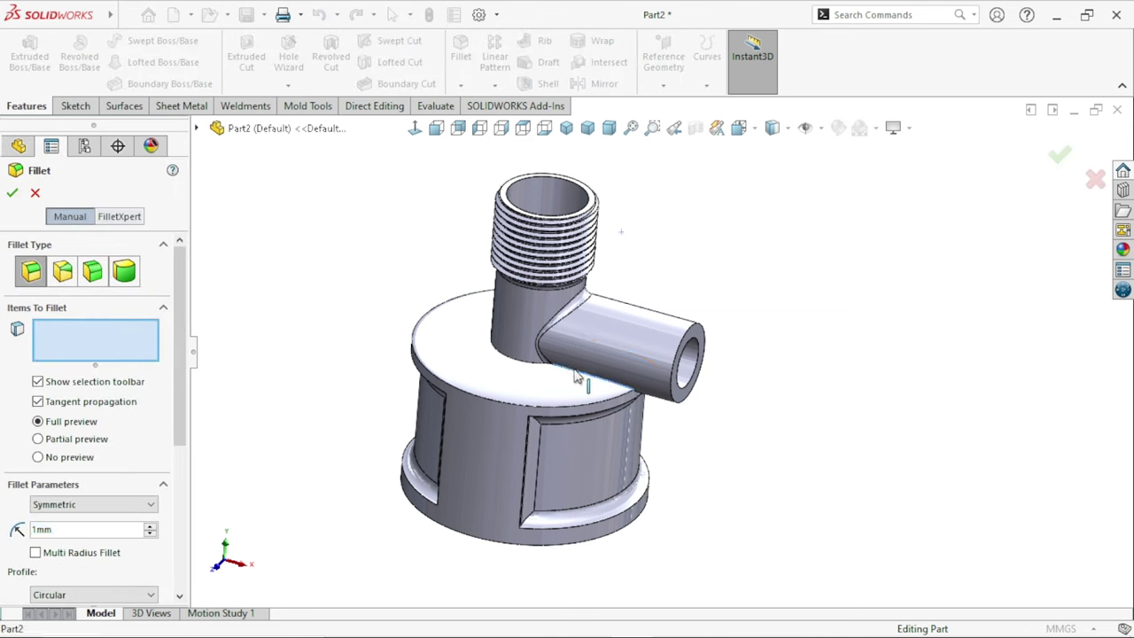
{"action": "left_click", "coordinate": [574, 370]}
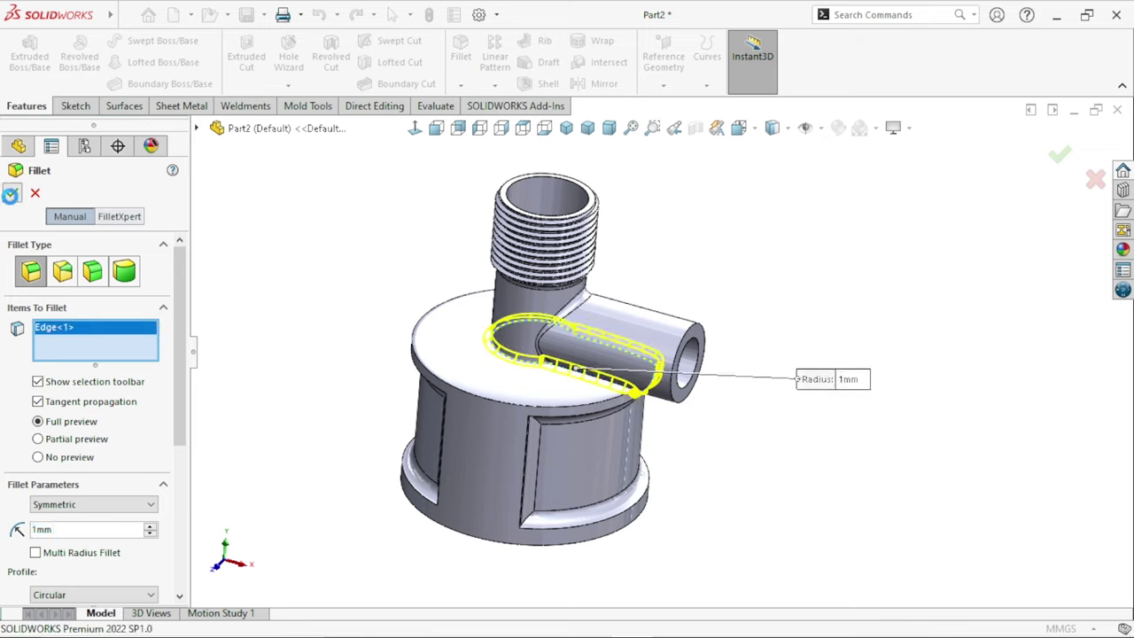
{"action": "key", "text": "Return"}
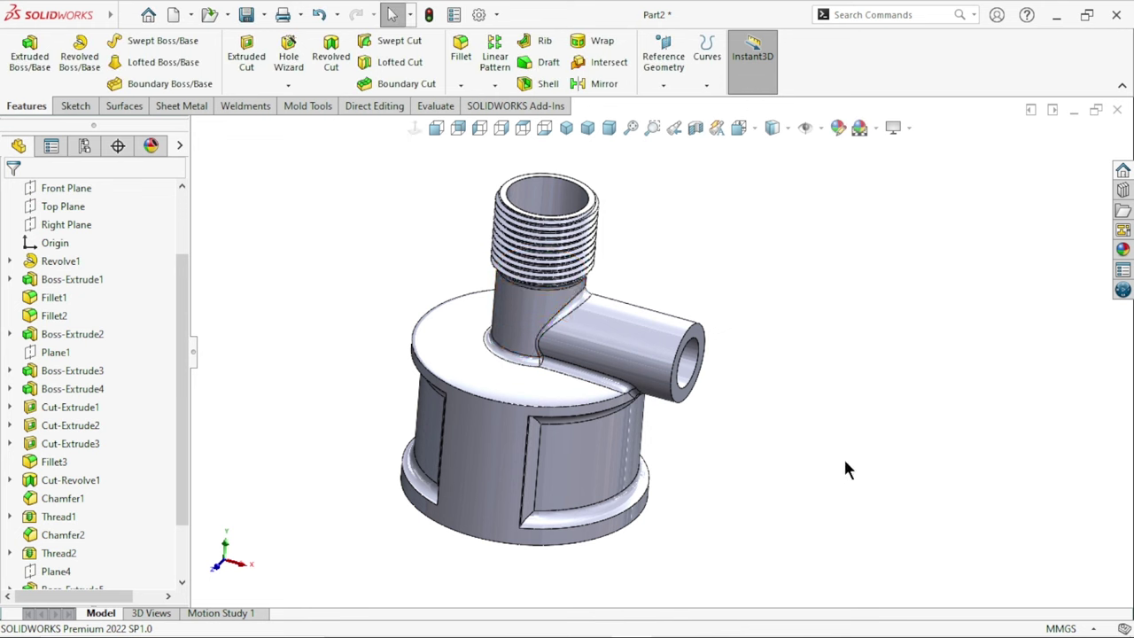
{"action": "mouse_move", "coordinate": [666, 438]}
{"action": "middle_mouse_down"}
{"action": "mouse_move", "coordinate": [692, 338]}
{"action": "mouse_move", "coordinate": [643, 299]}
{"action": "middle_mouse_up"}
- Start a sketch on the spigot's end face and draw a circle centred on its axis
{"action": "left_click", "coordinate": [640, 306]}
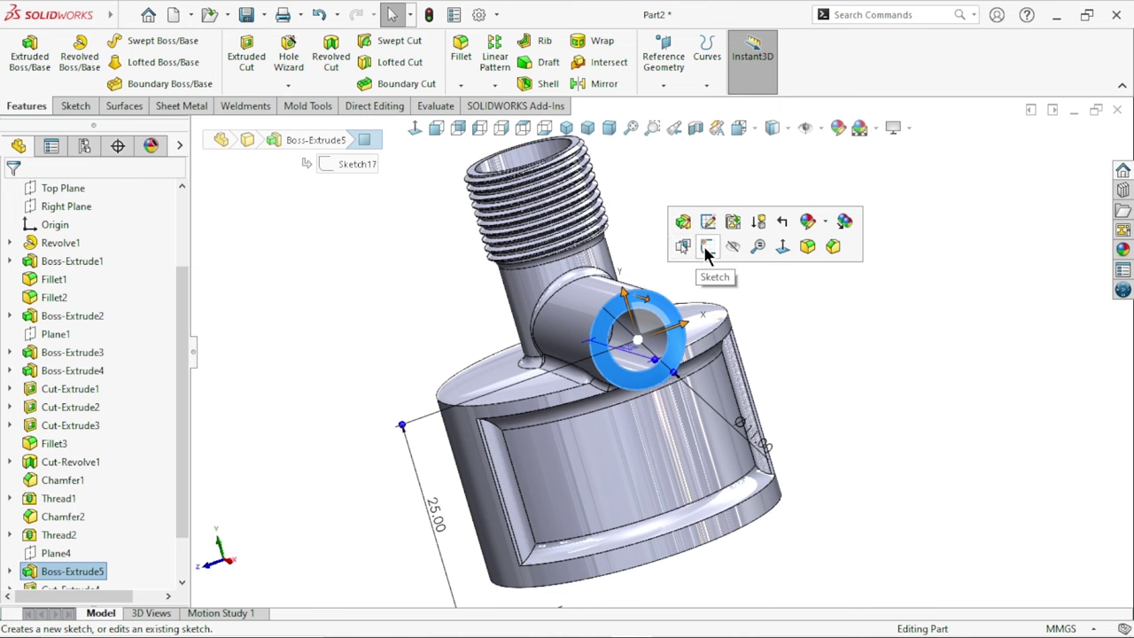
{"action": "left_click", "coordinate": [705, 246]}
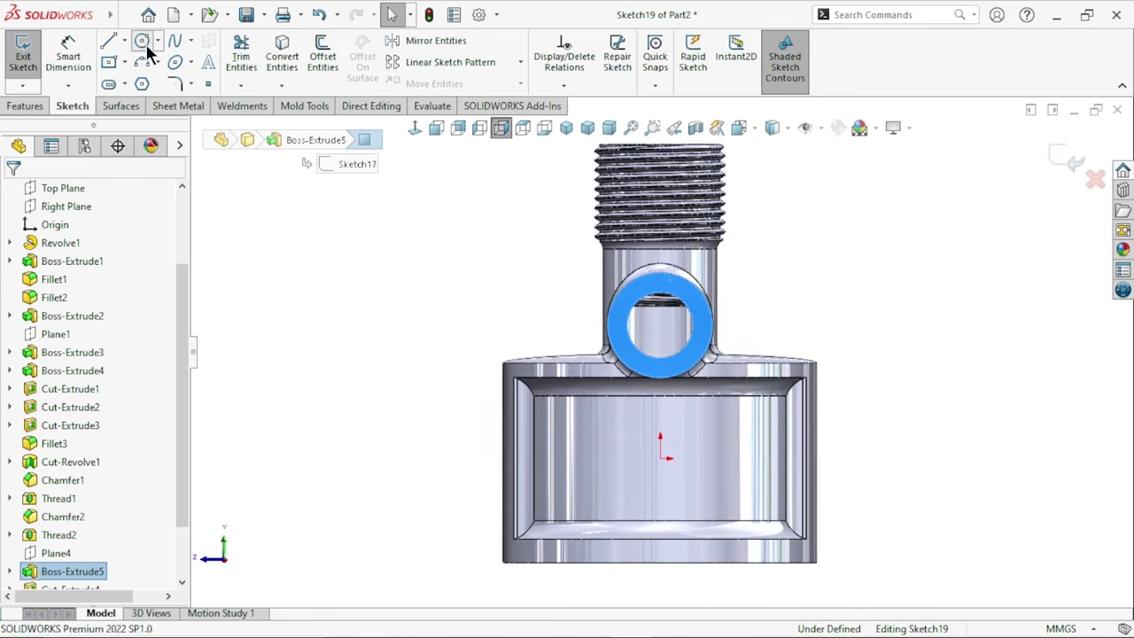
{"action": "left_click", "coordinate": [142, 42]}
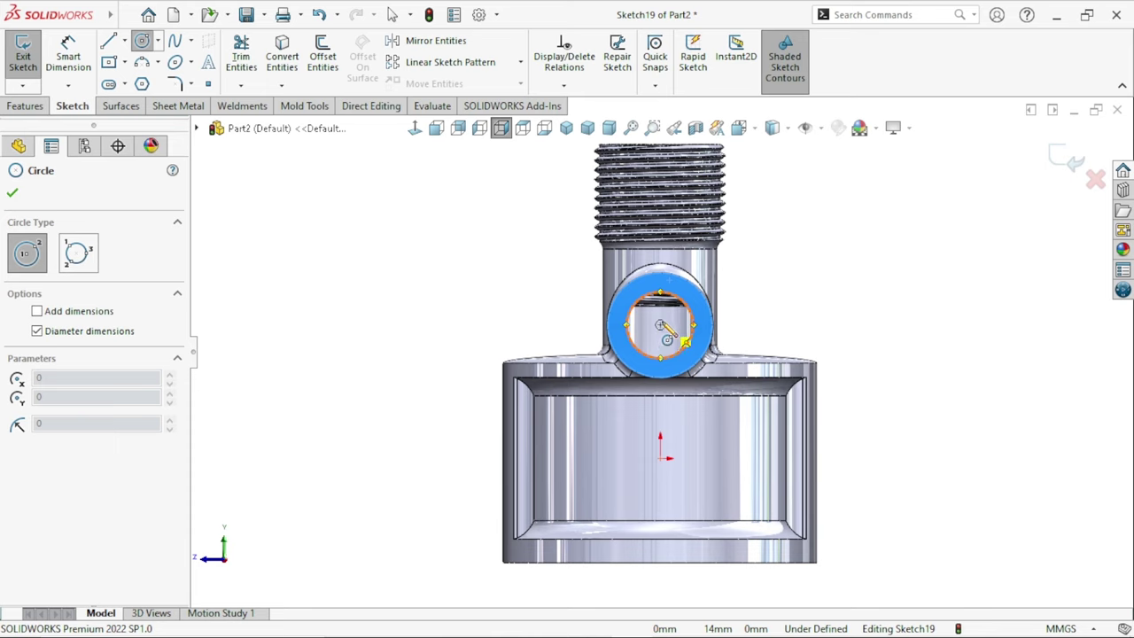
{"action": "left_click", "coordinate": [659, 325]}
{"action": "left_click", "coordinate": [722, 288]}
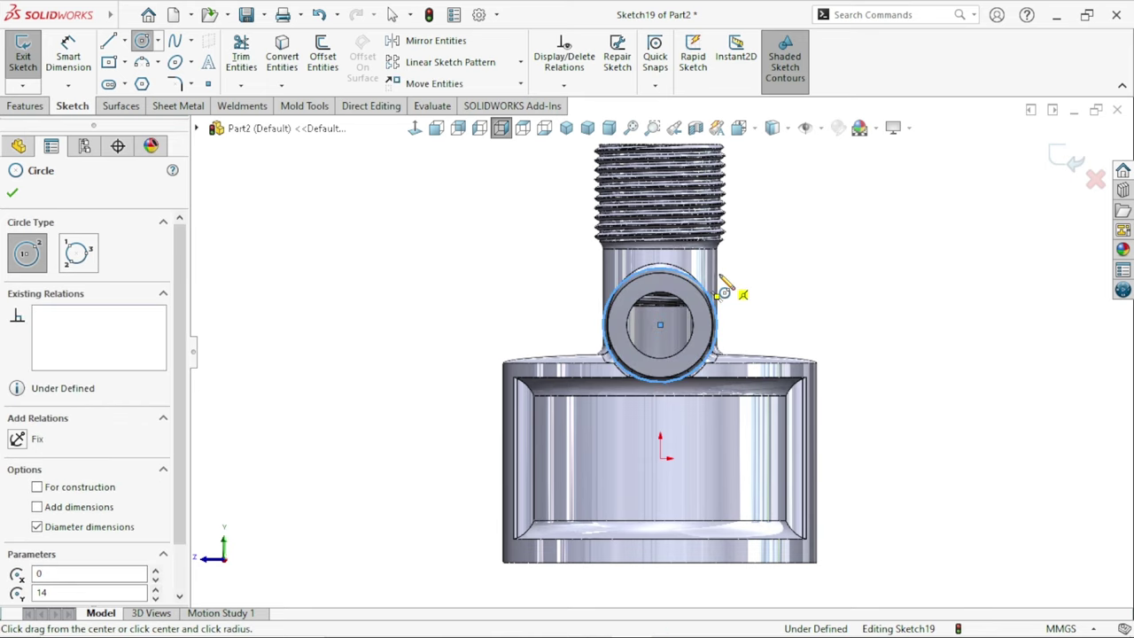
{"action": "right_click", "coordinate": [791, 294]}
{"action": "left_click", "coordinate": [823, 296]}
{"action": "scroll", "coordinate": [709, 321], "scroll_direction": "down", "scroll_amount": 3}
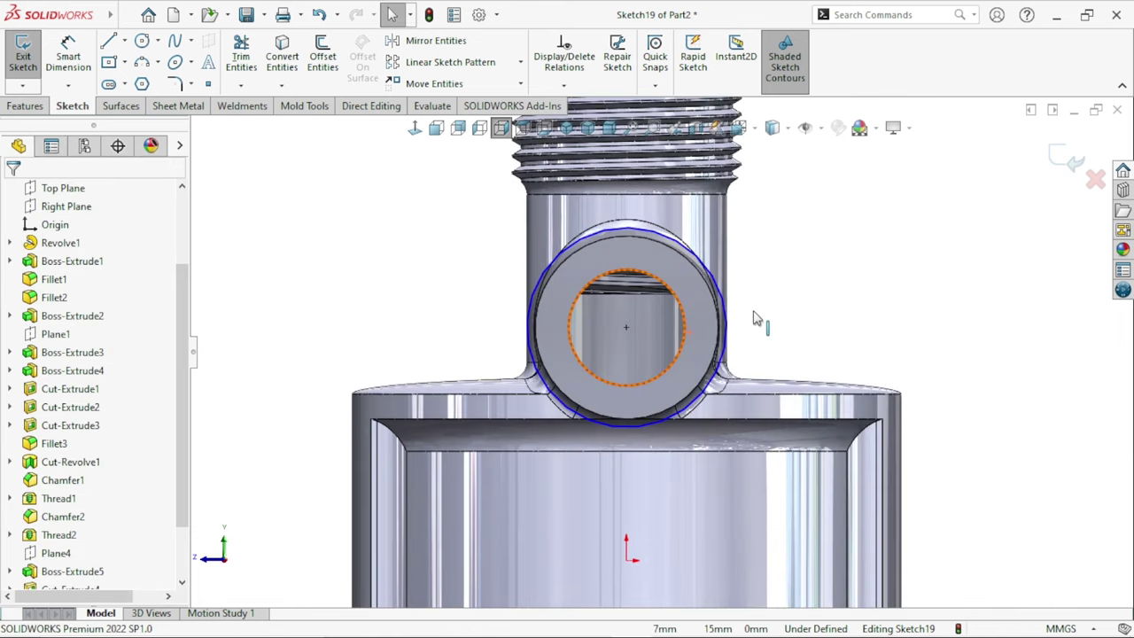
- Dimension the circle to a 16.5 diameter
{"action": "left_click", "coordinate": [68, 56]}
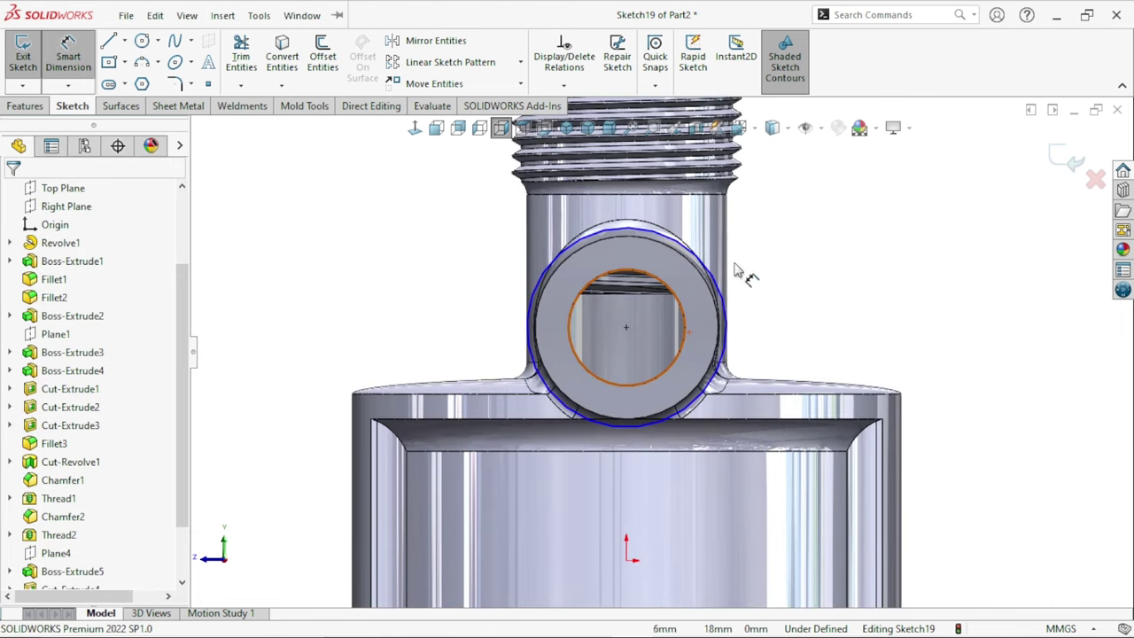
{"action": "left_click", "coordinate": [739, 324]}
{"action": "left_click", "coordinate": [792, 323]}
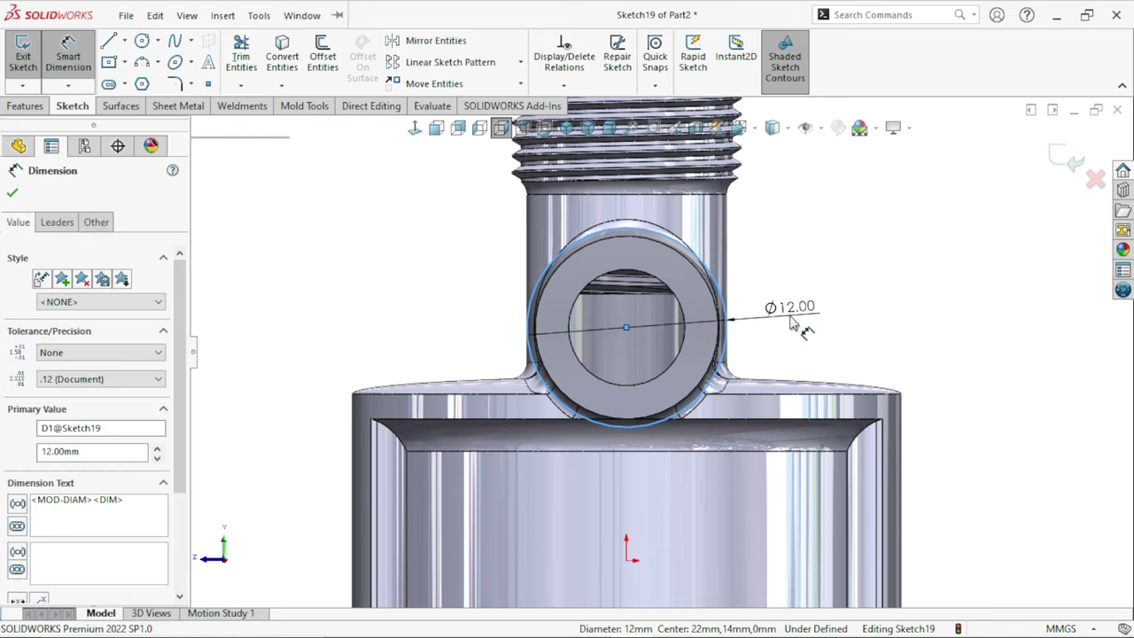
{"action": "type", "text": "16.5"}
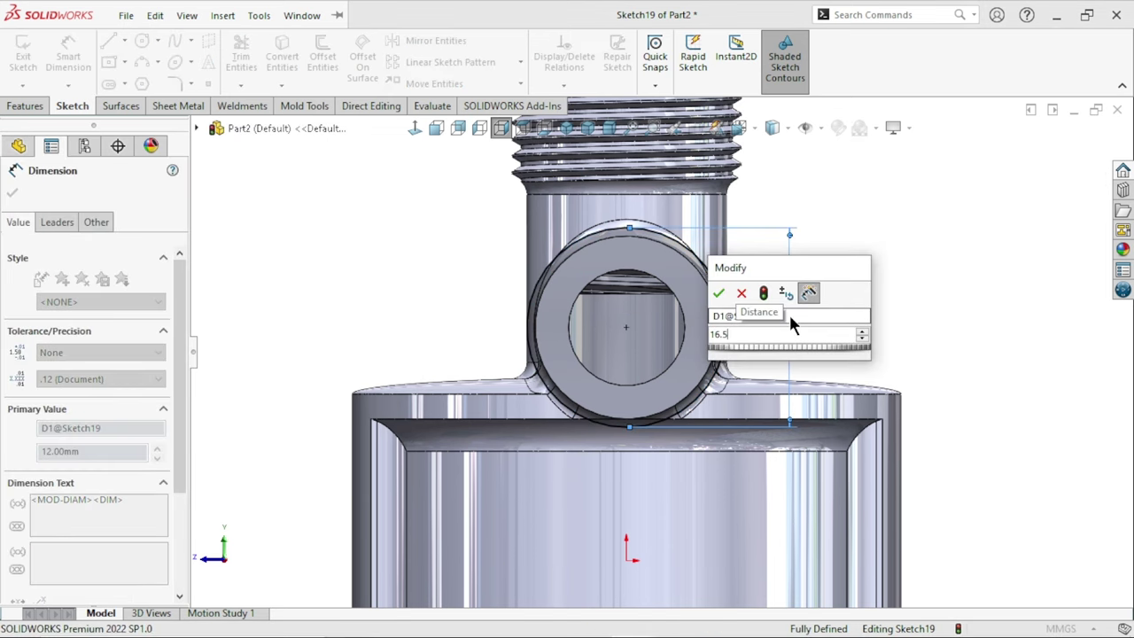
{"action": "key", "text": "Return"}
{"action": "key", "text": "f"}
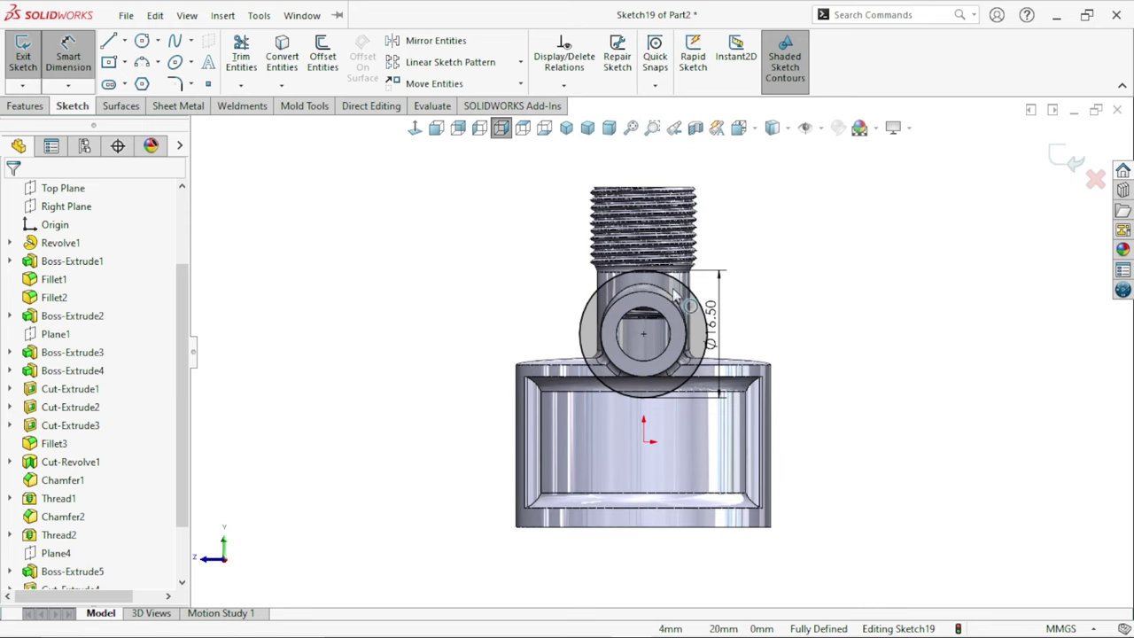
{"action": "key", "text": "Escape"}
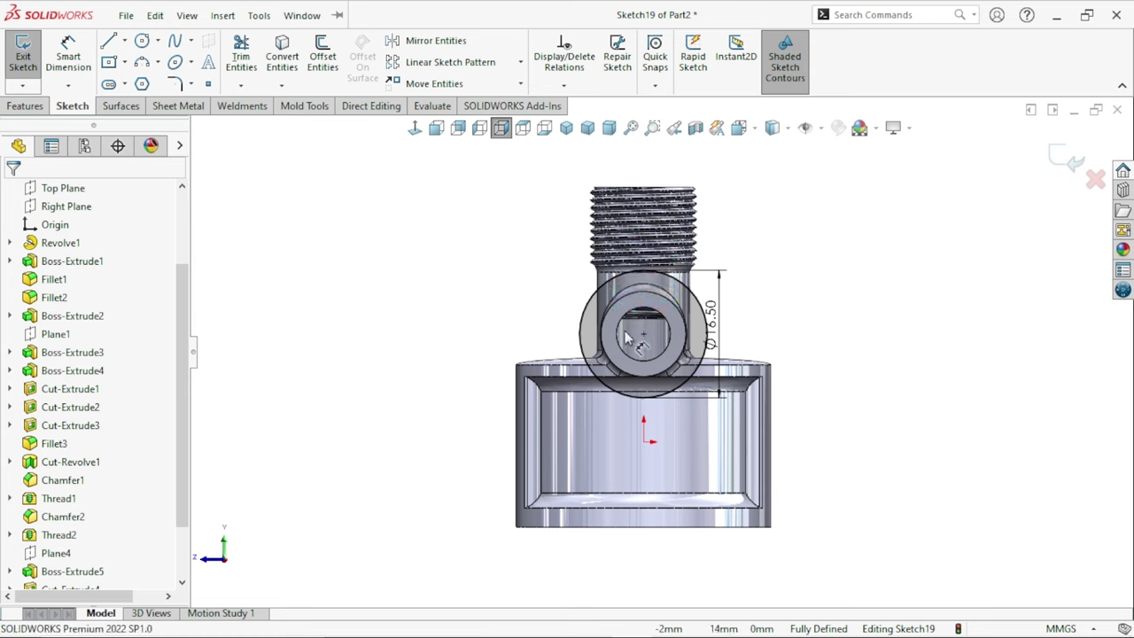
- Convert the spigot's inner hole edge into the sketch and begin an Extruded Boss/Base
{"action": "middle_click_drag", "start_coordinate": [827, 325], "coordinate": [789, 392]}
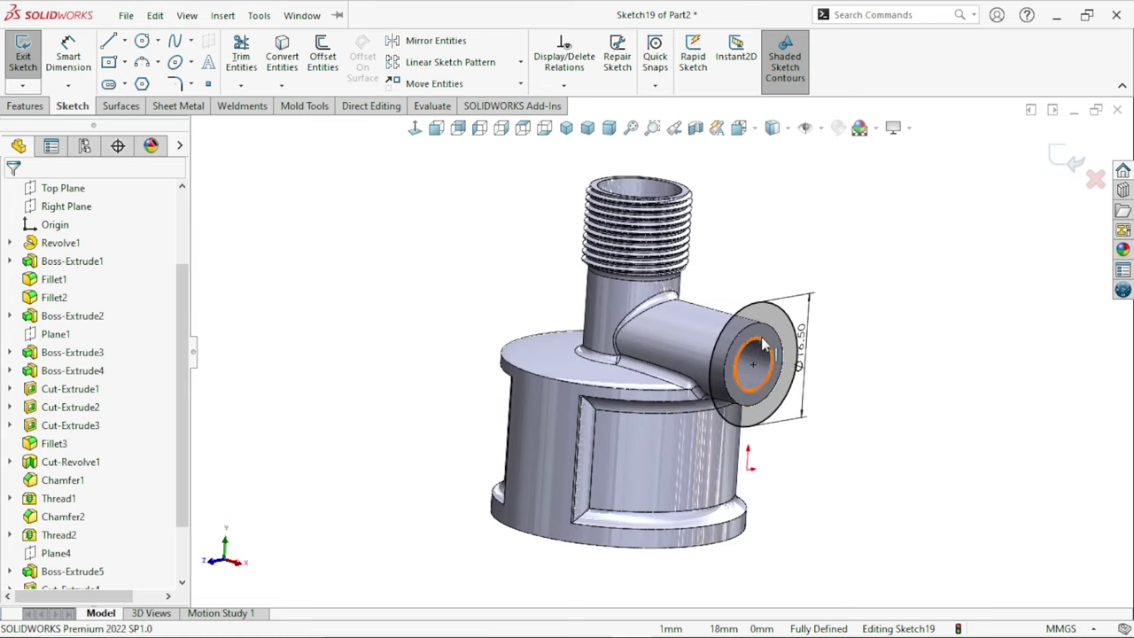
{"action": "left_click", "coordinate": [761, 346]}
{"action": "left_click", "coordinate": [283, 63]}
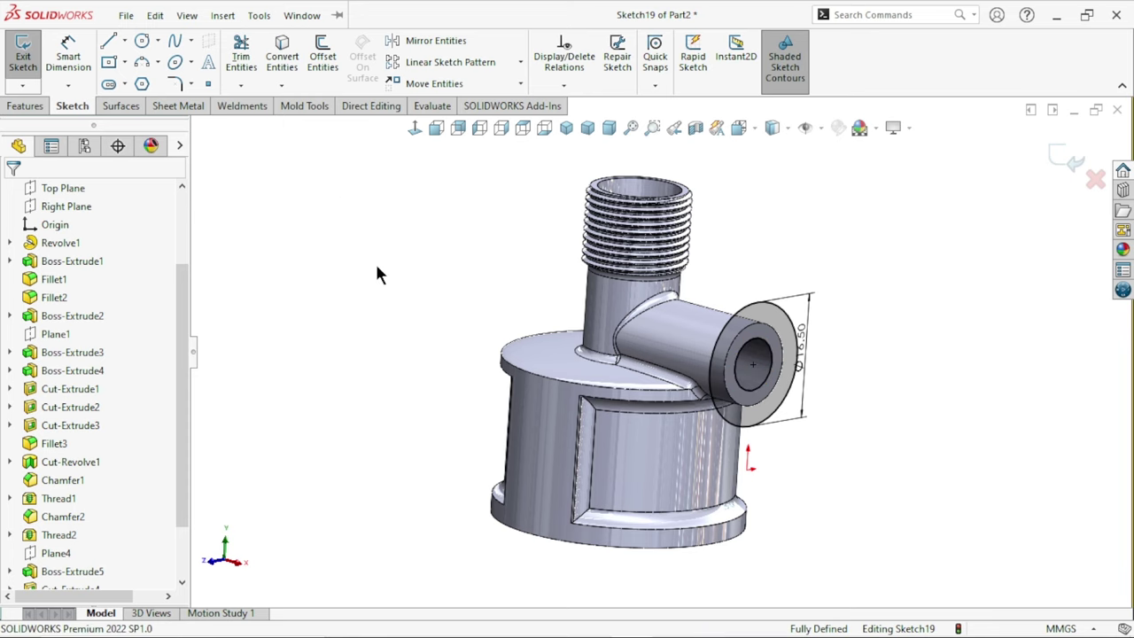
{"action": "left_click", "coordinate": [25, 106]}
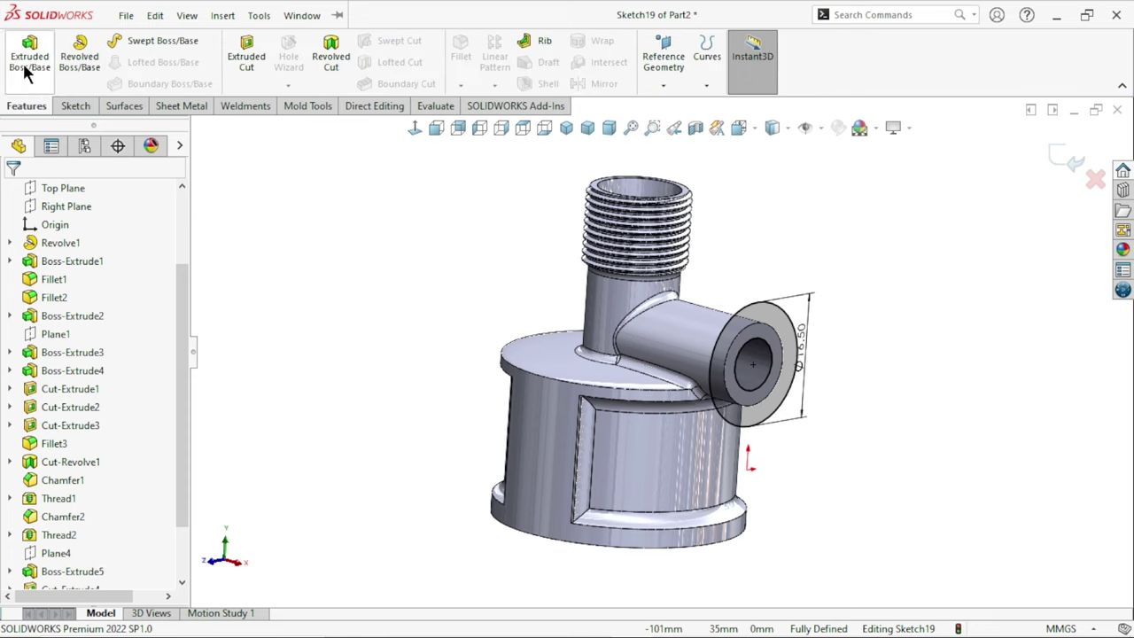
{"action": "left_click", "coordinate": [21, 64]}
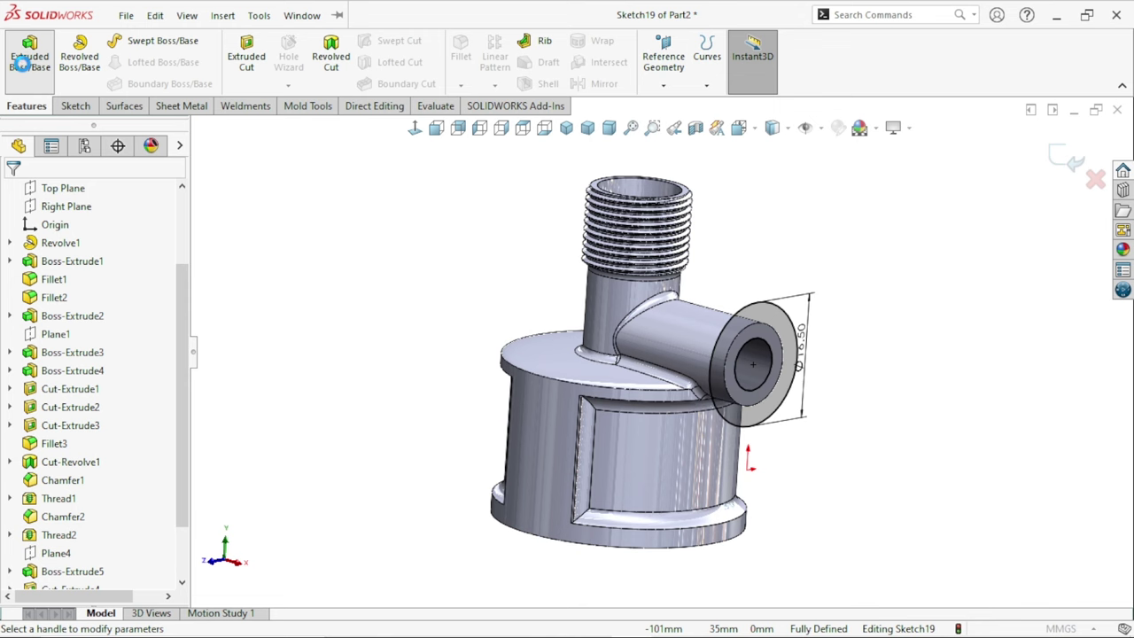
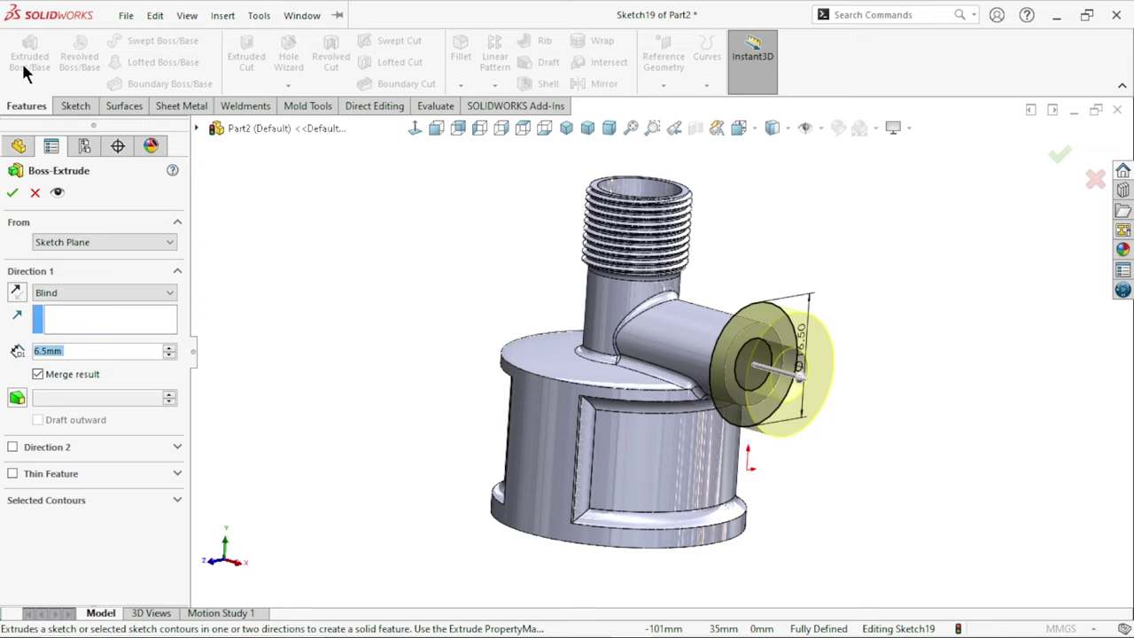
- Extrude the ring sketch on the side-outlet end as a 12 mm boss
{"action": "left_click", "coordinate": [97, 352]}
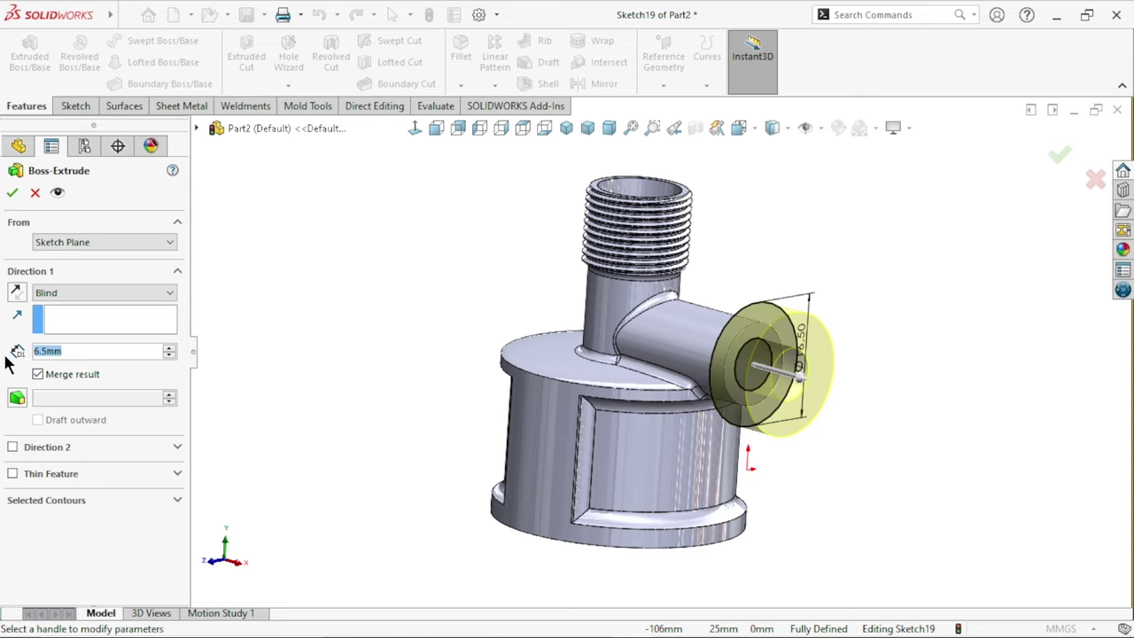
{"action": "type", "text": "12"}
{"action": "key", "text": "Return"}
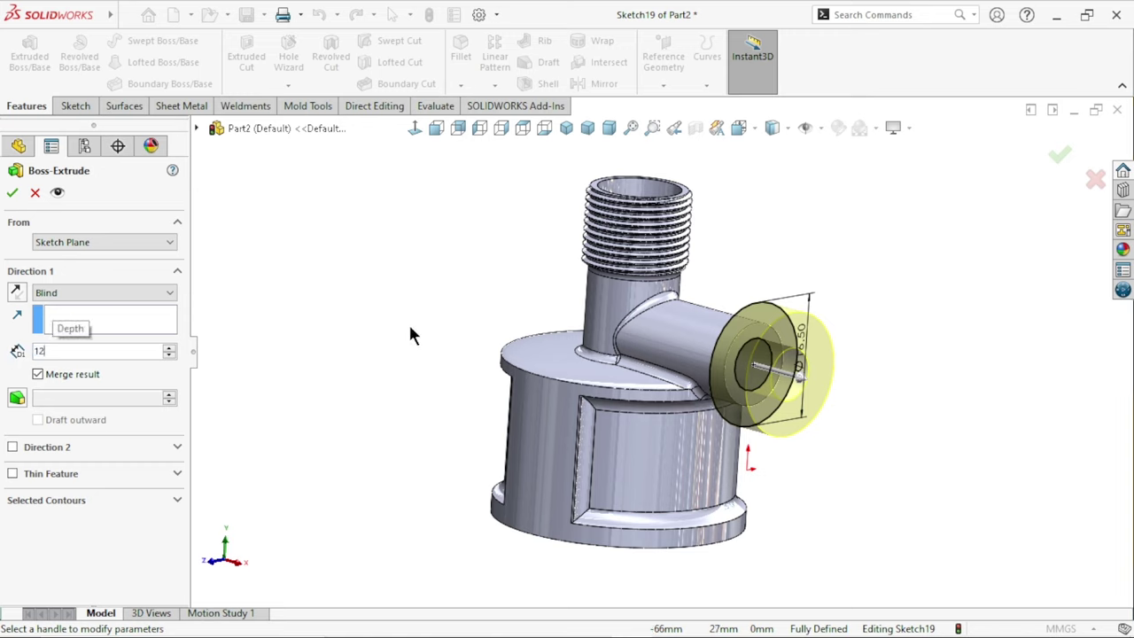
{"action": "left_click", "coordinate": [13, 193]}
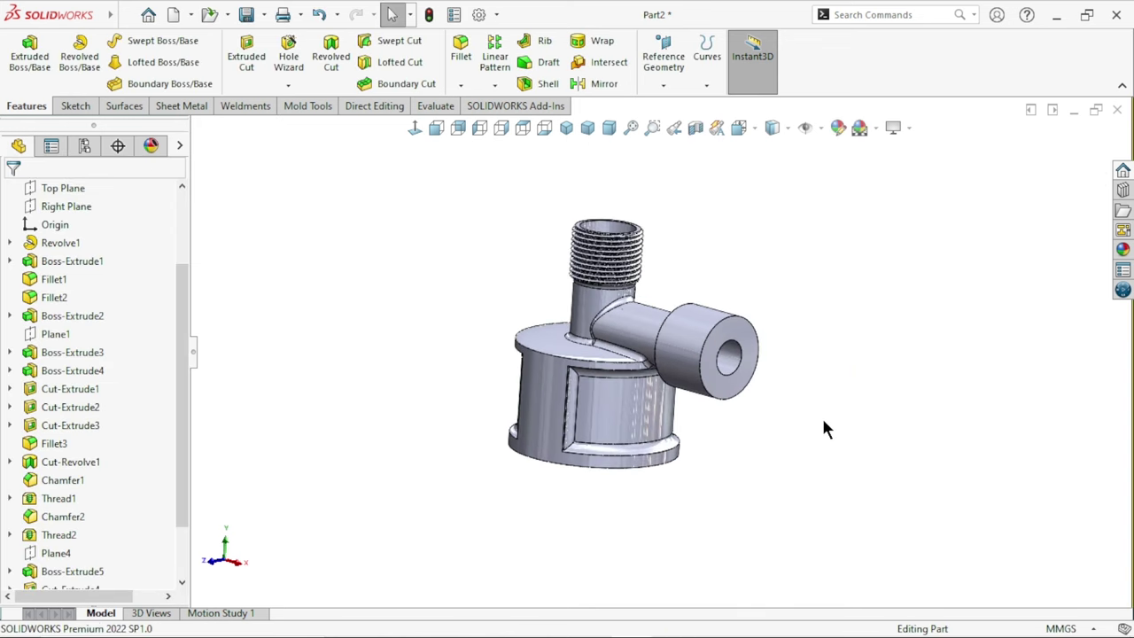
- Fillet the side-arm-to-boss edge asymmetrically at 1.5 mm and 3 mm, then return to isometric view
{"action": "mouse_move", "coordinate": [775, 430]}
{"action": "middle_mouse_down"}
{"action": "mouse_move", "coordinate": [721, 380]}
{"action": "mouse_move", "coordinate": [809, 380]}
{"action": "middle_mouse_up"}
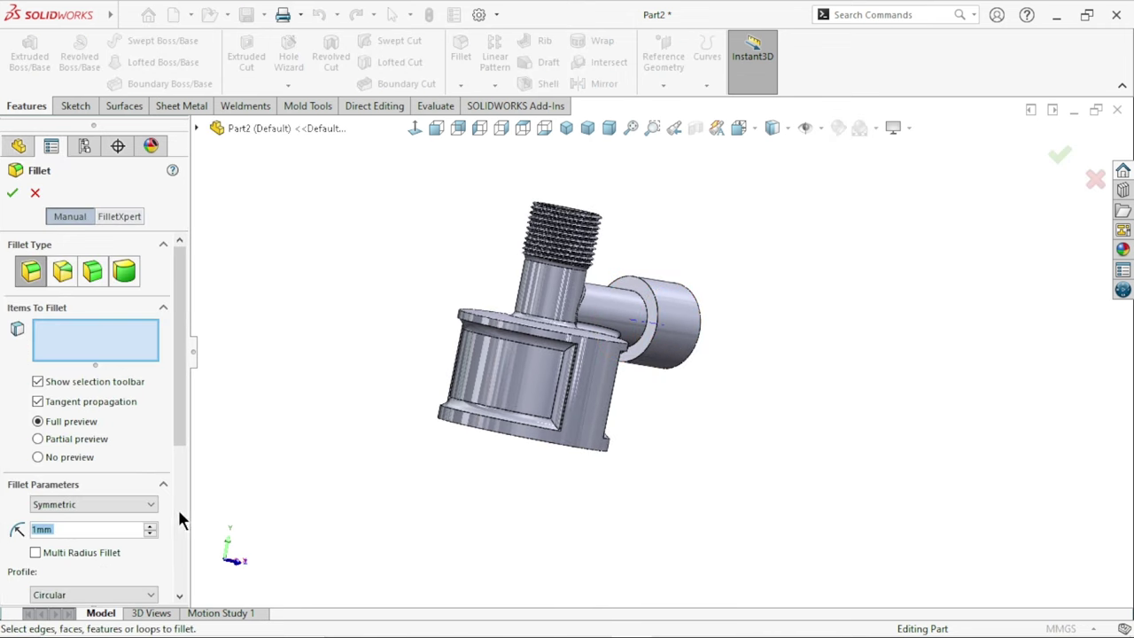
{"action": "left_click", "coordinate": [72, 524]}
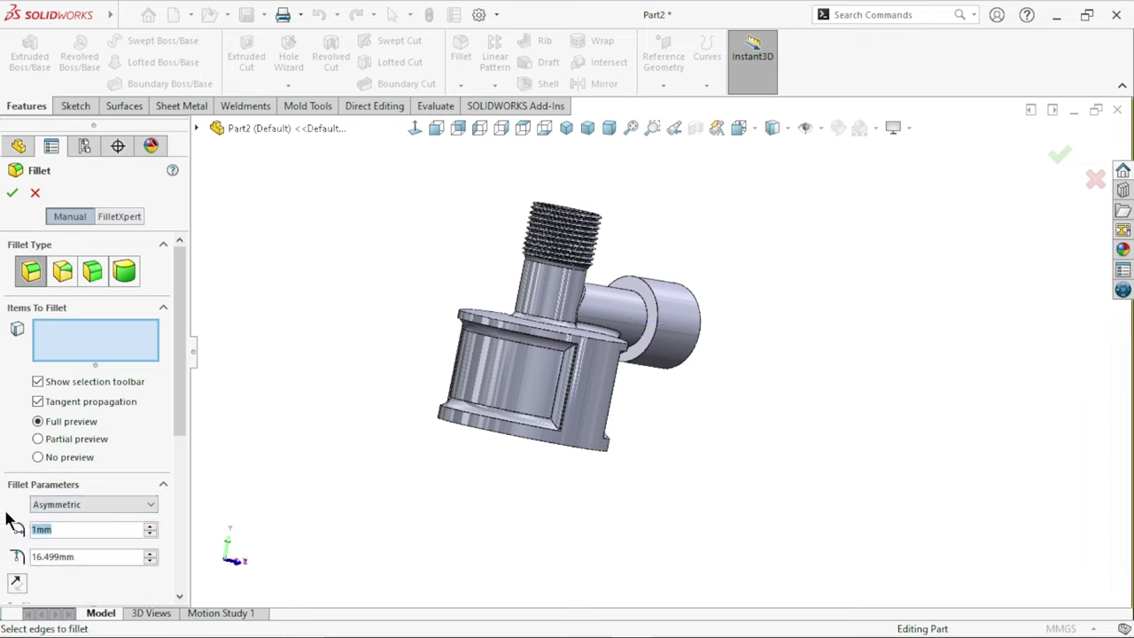
{"action": "type", "text": "1.5"}
{"action": "key", "text": "Return"}
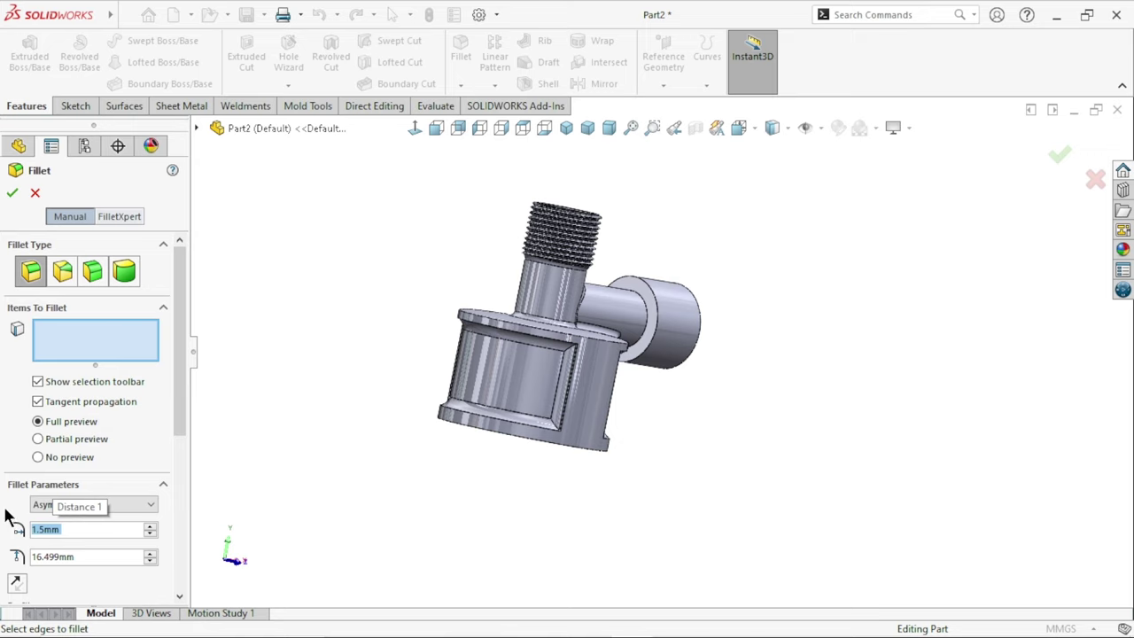
{"action": "left_click", "coordinate": [90, 556]}
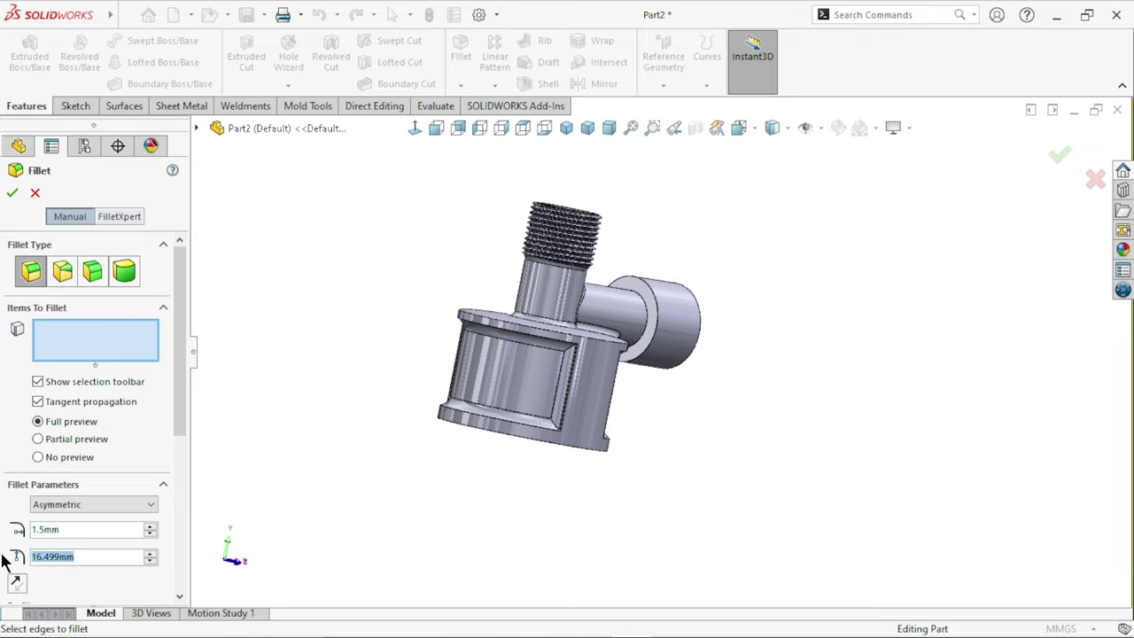
{"action": "type", "text": "3"}
{"action": "key", "text": "Return"}
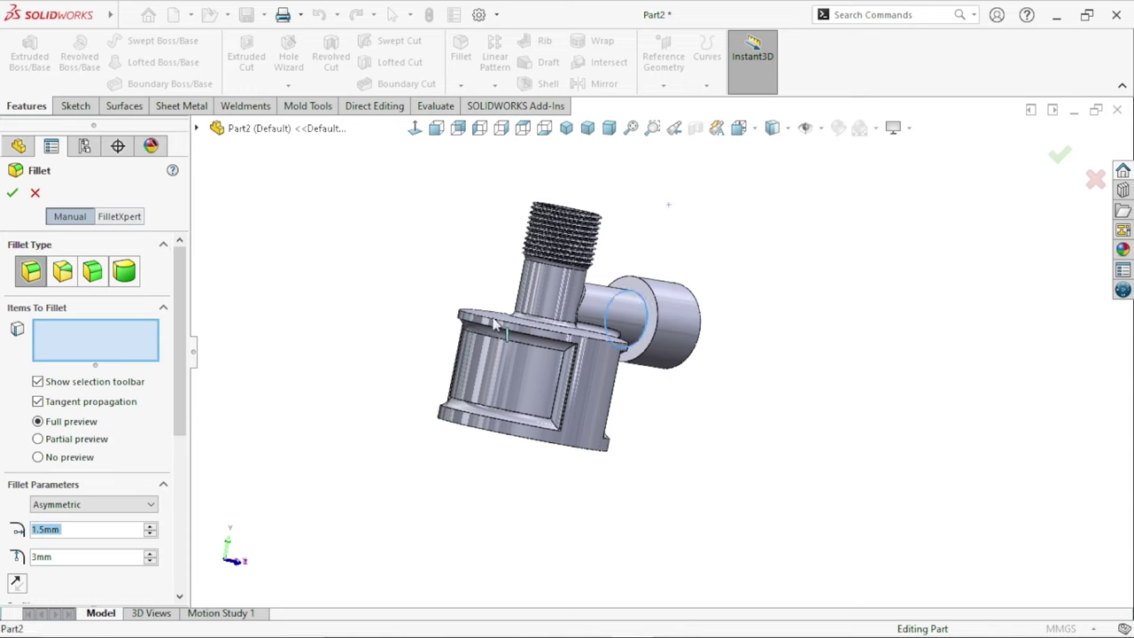
{"action": "left_click", "coordinate": [13, 193]}
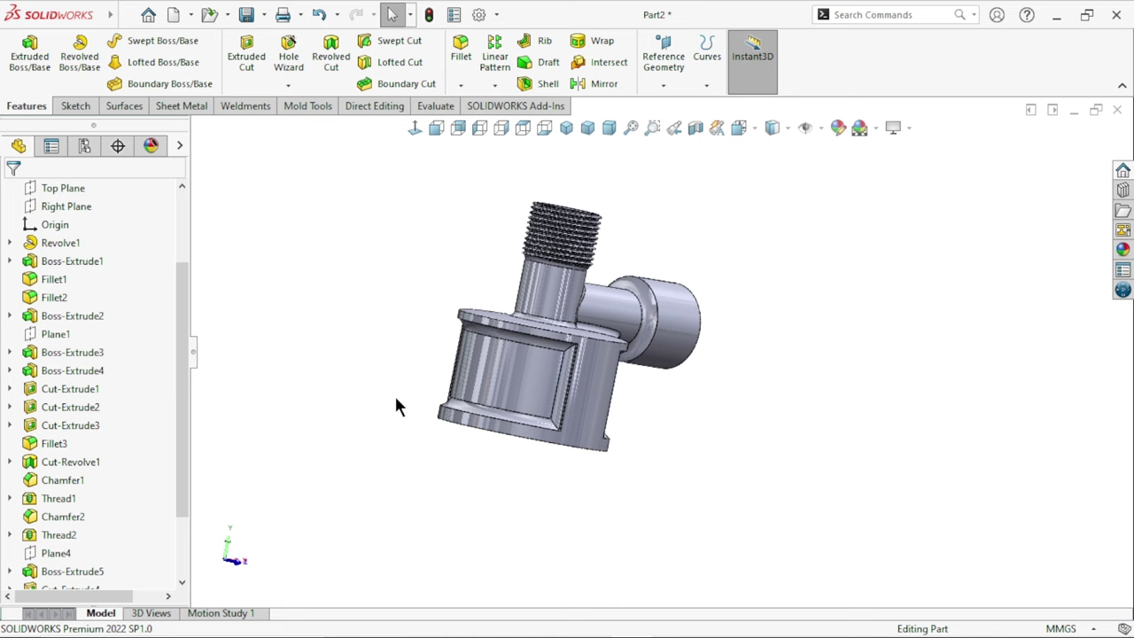
{"action": "scroll", "coordinate": [620, 359], "scroll_direction": "up", "scroll_amount": 3}
{"action": "key", "text": "ctrl+7"}
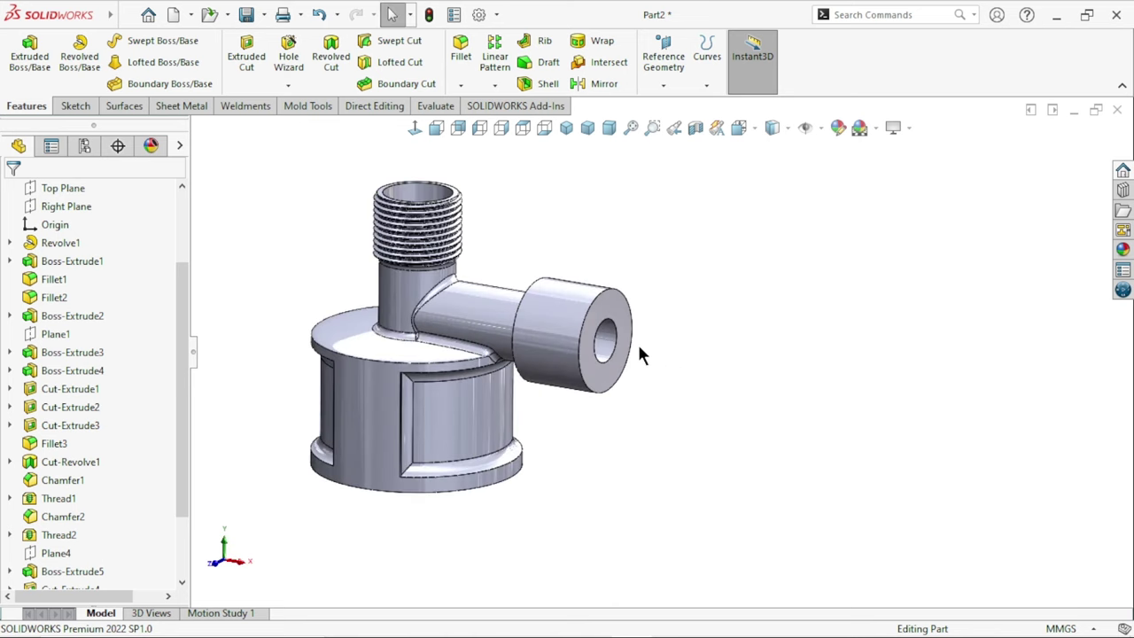
- Sketch an 11 mm diameter circle on the end face of the side boss
{"action": "left_click", "coordinate": [617, 310]}
{"action": "left_click", "coordinate": [687, 257]}
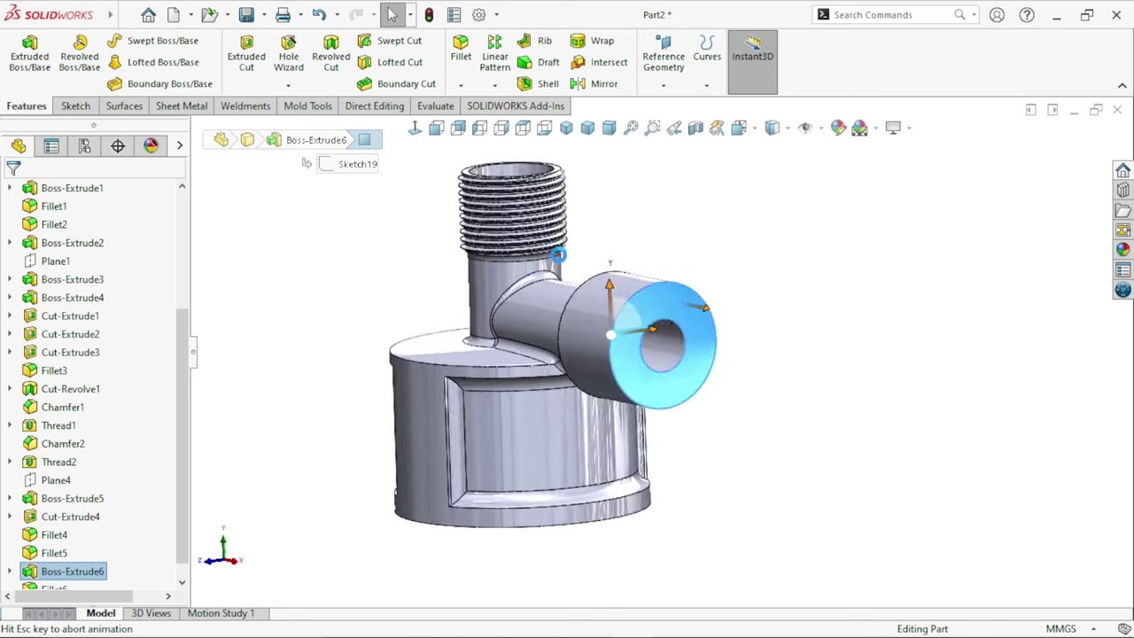
{"action": "left_click", "coordinate": [142, 41]}
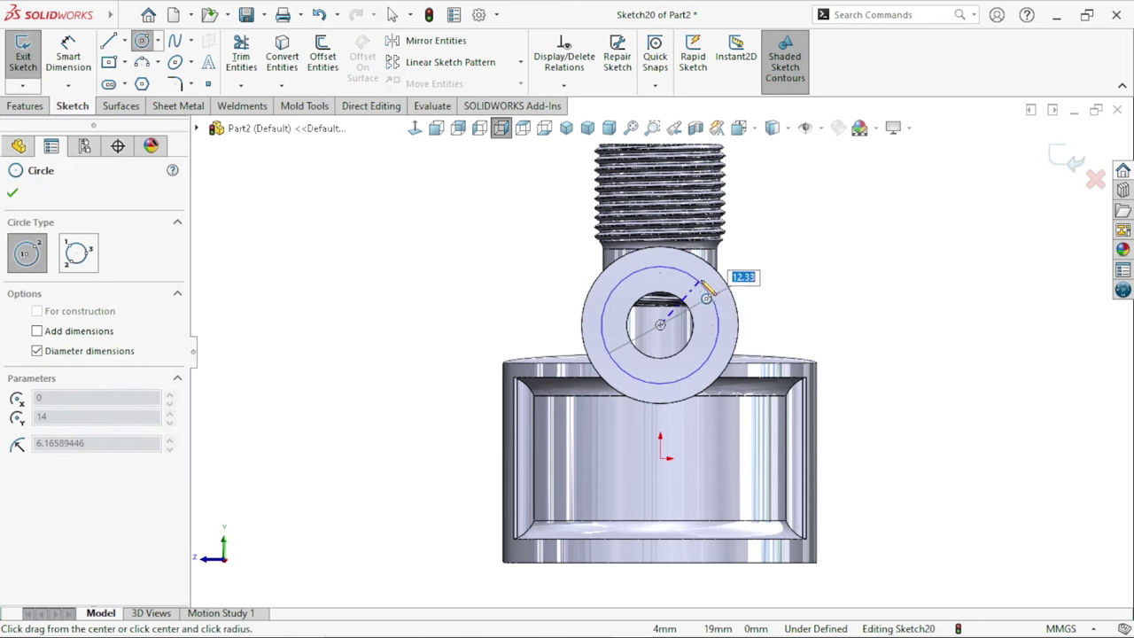
{"action": "left_click", "coordinate": [710, 288]}
{"action": "left_click", "coordinate": [70, 75]}
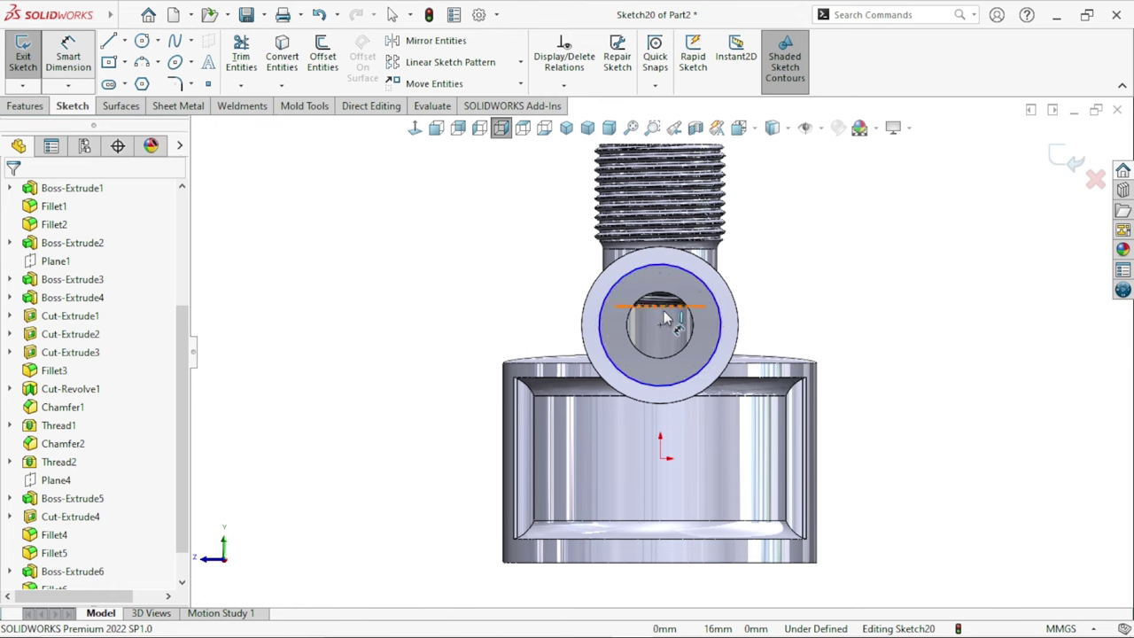
{"action": "left_click", "coordinate": [823, 320]}
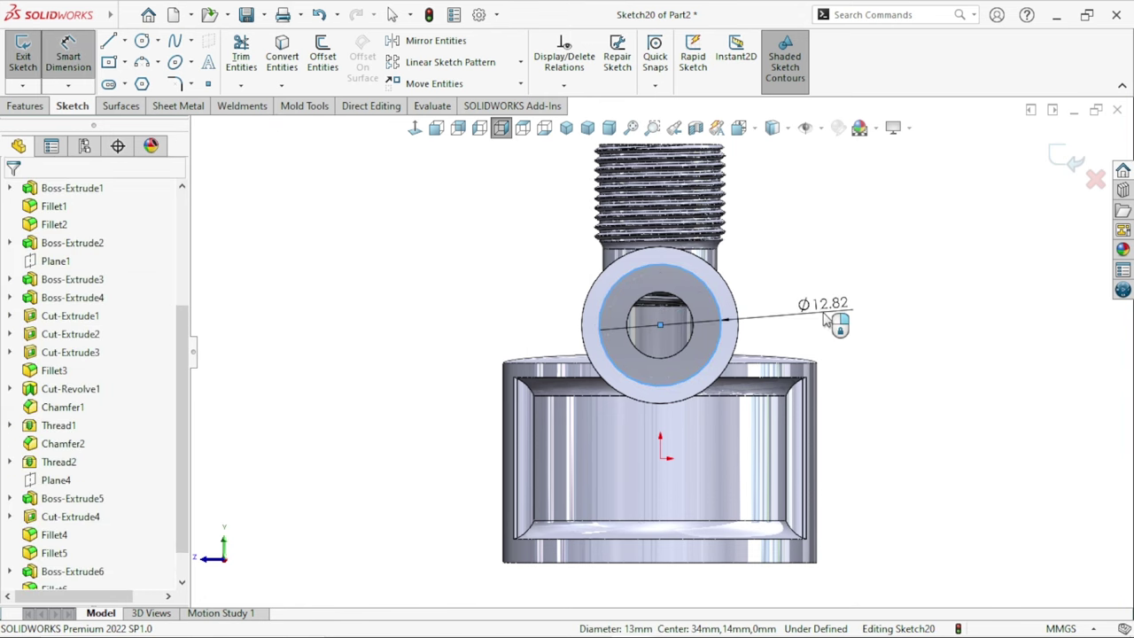
{"action": "left_click", "coordinate": [822, 310]}
{"action": "type", "text": "11"}
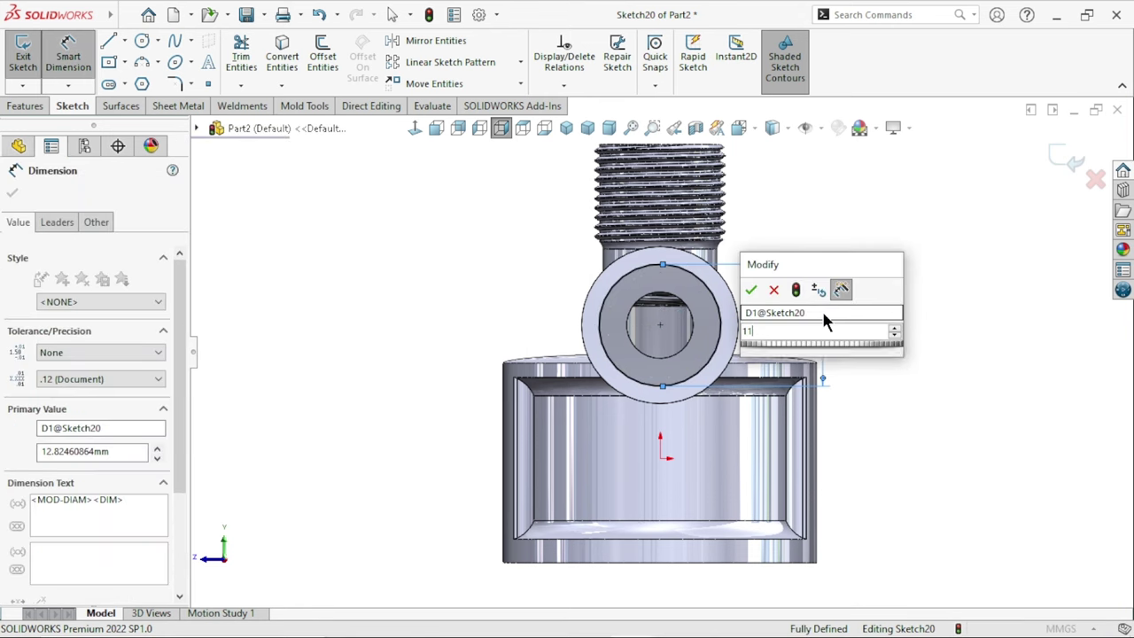
{"action": "key", "text": "Return"}
- Cut the circle into the boss with a blind 11 mm depth
{"action": "left_click", "coordinate": [25, 105]}
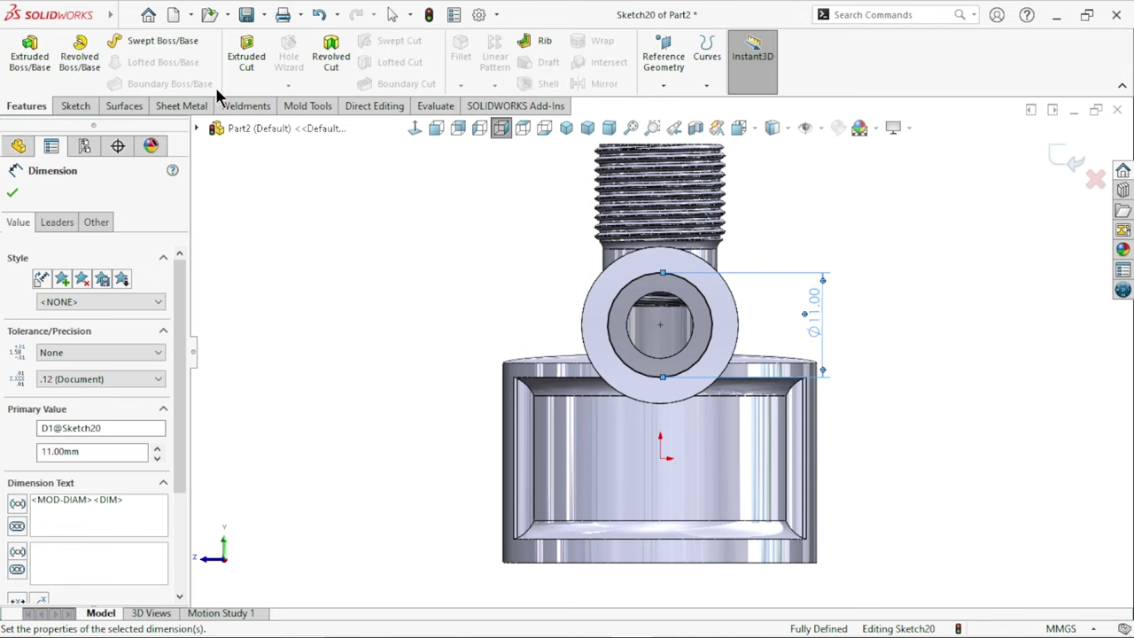
{"action": "left_click", "coordinate": [242, 67]}
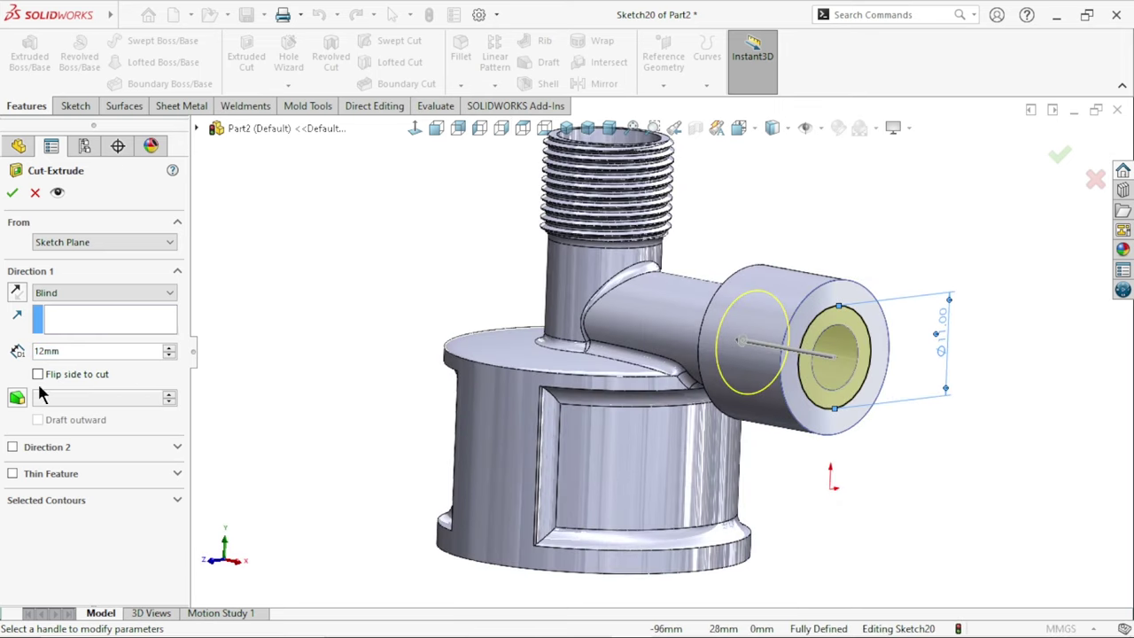
{"action": "left_click", "coordinate": [91, 351]}
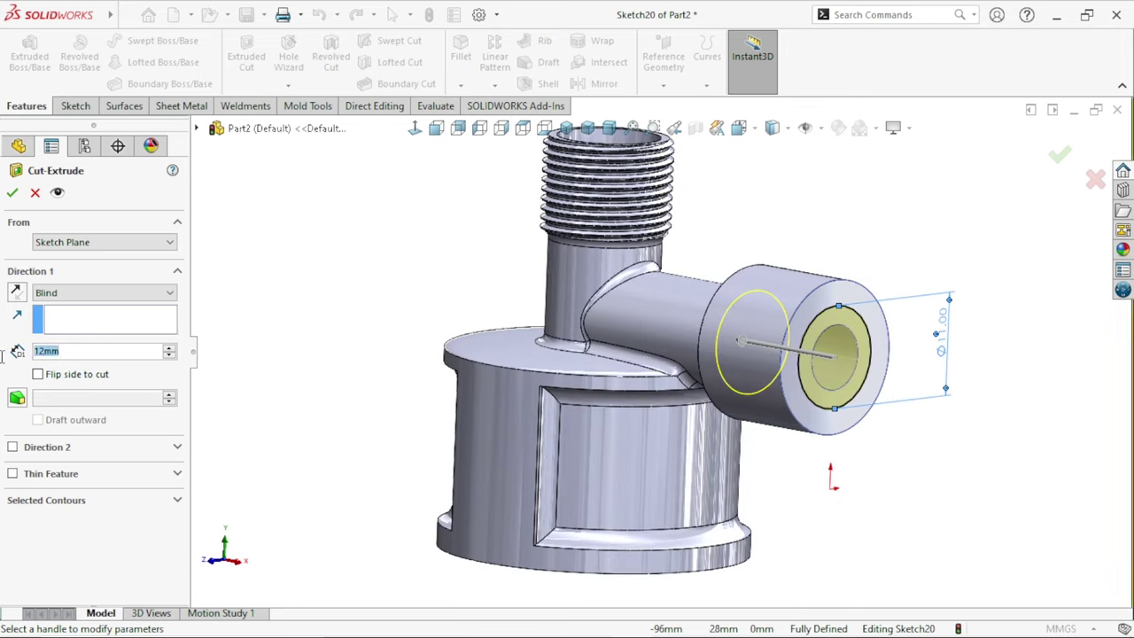
{"action": "type", "text": "11"}
{"action": "key", "text": "Return"}
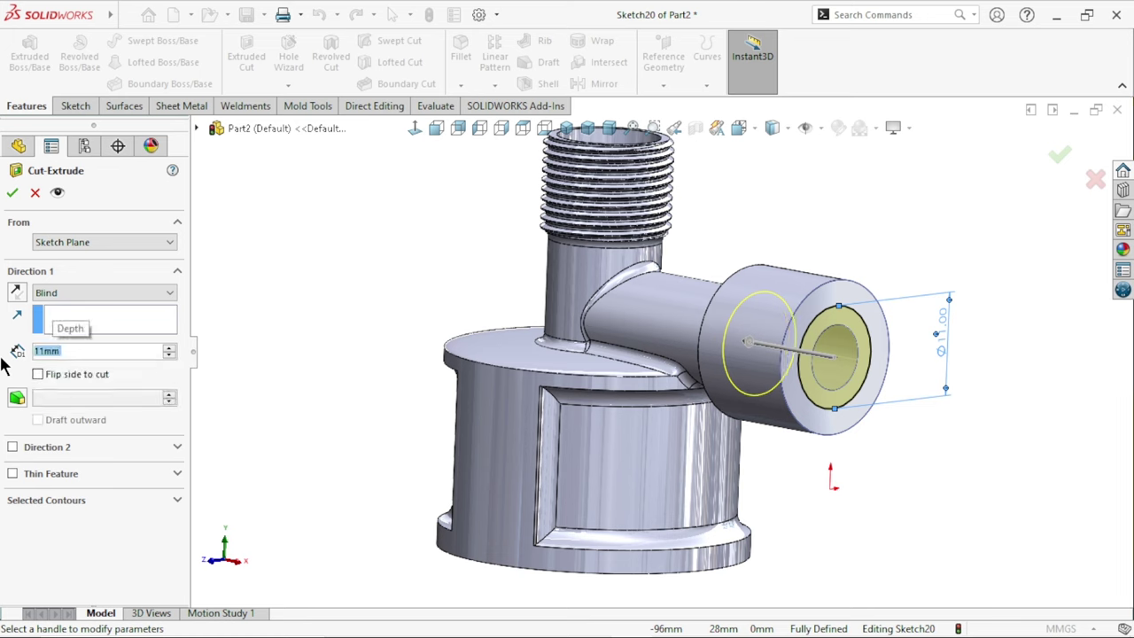
{"action": "left_click", "coordinate": [11, 193]}
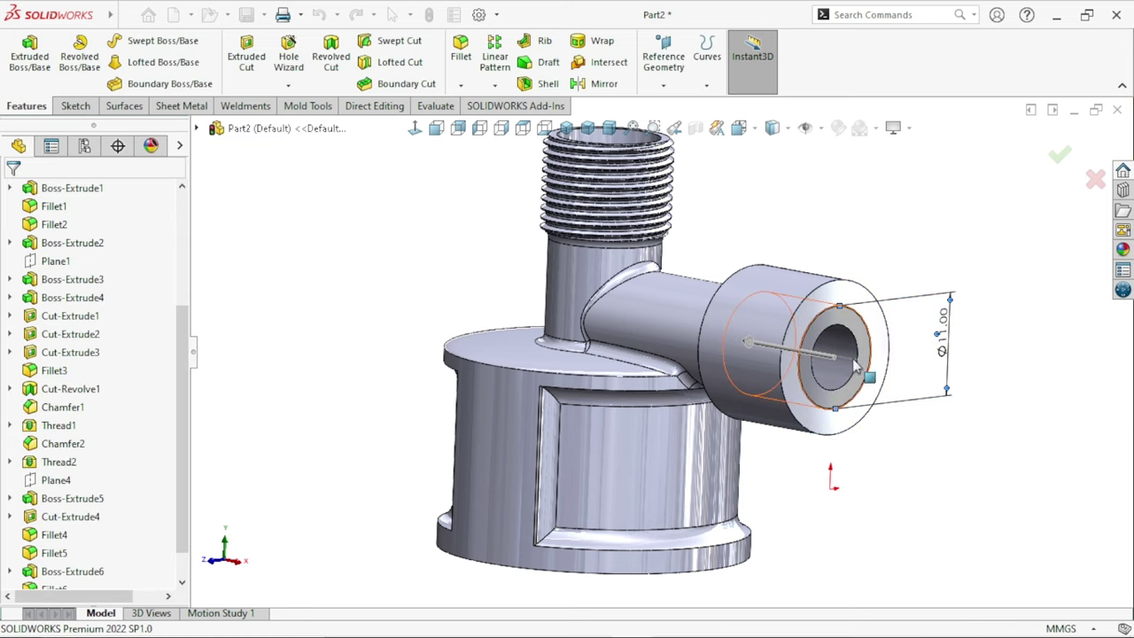
{"action": "left_click", "coordinate": [858, 461]}
{"action": "mouse_move", "coordinate": [858, 461]}
{"action": "middle_mouse_down"}
{"action": "mouse_move", "coordinate": [877, 421]}
{"action": "mouse_move", "coordinate": [734, 366]}
{"action": "middle_mouse_up"}
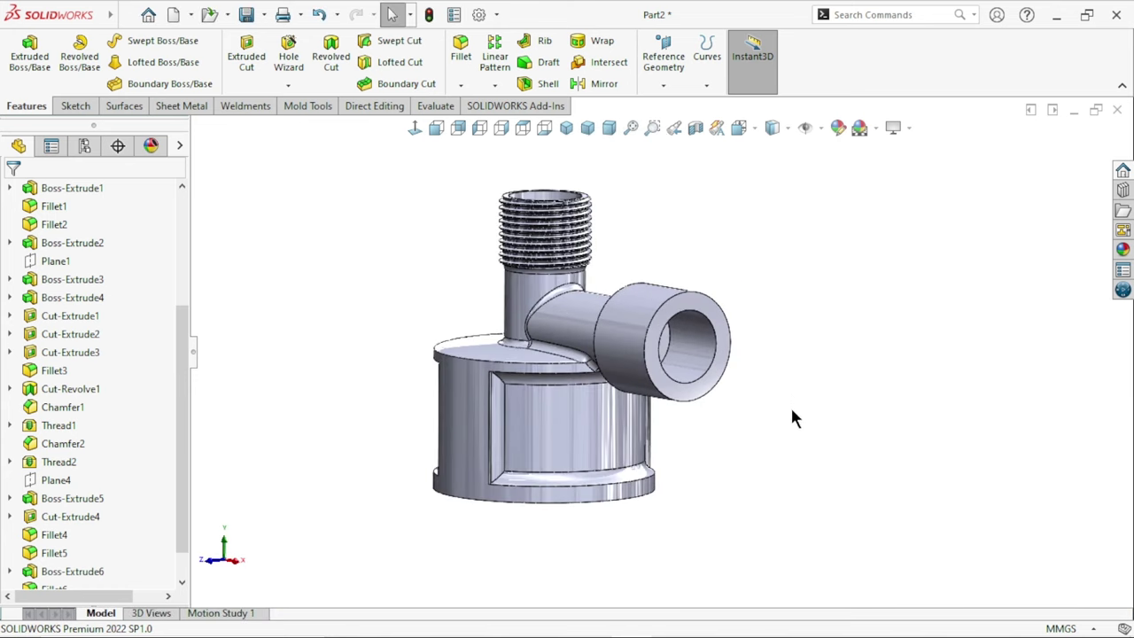
- Chamfer the outer edge of the outlet bore at 1.5 mm
{"action": "scroll", "coordinate": [792, 398], "scroll_direction": "up", "scroll_amount": 2}
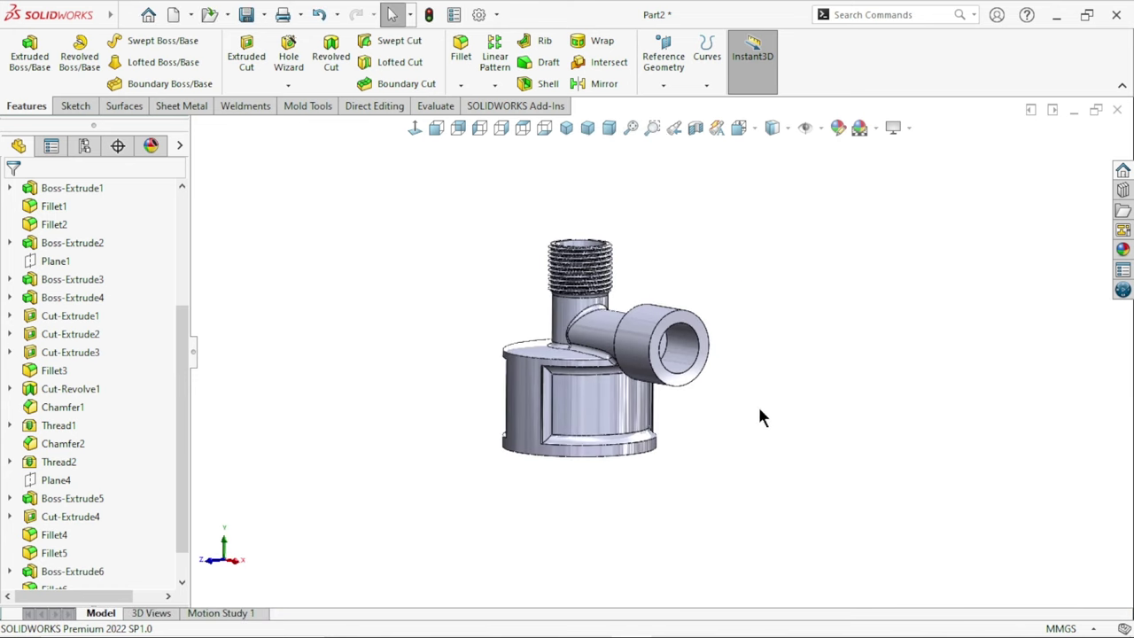
{"action": "left_click", "coordinate": [459, 85]}
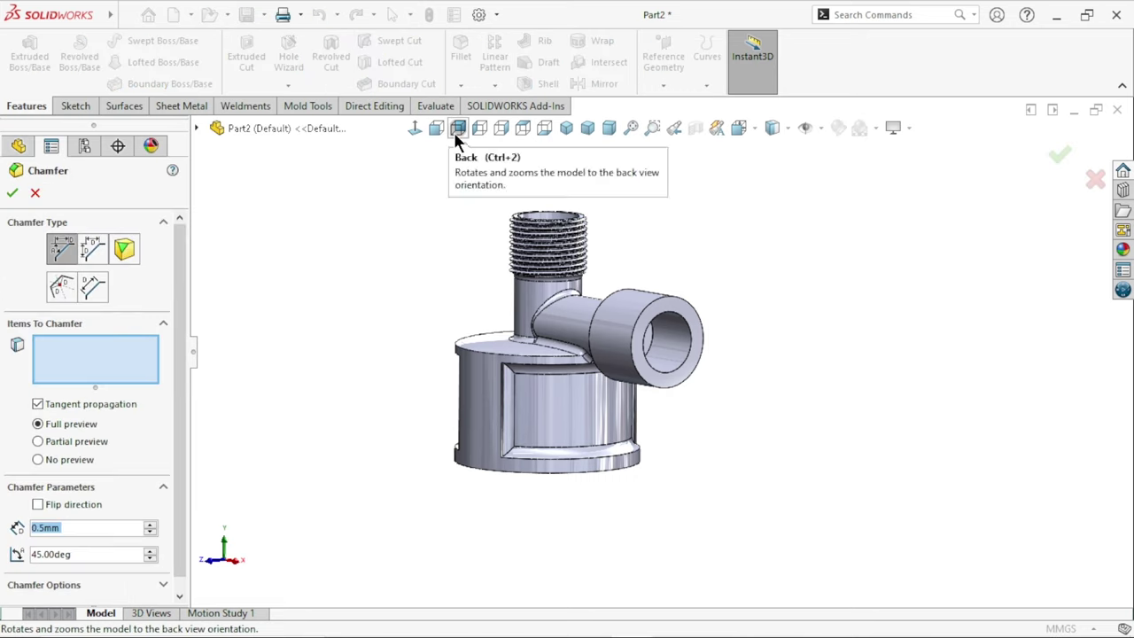
{"action": "type", "text": "1.5"}
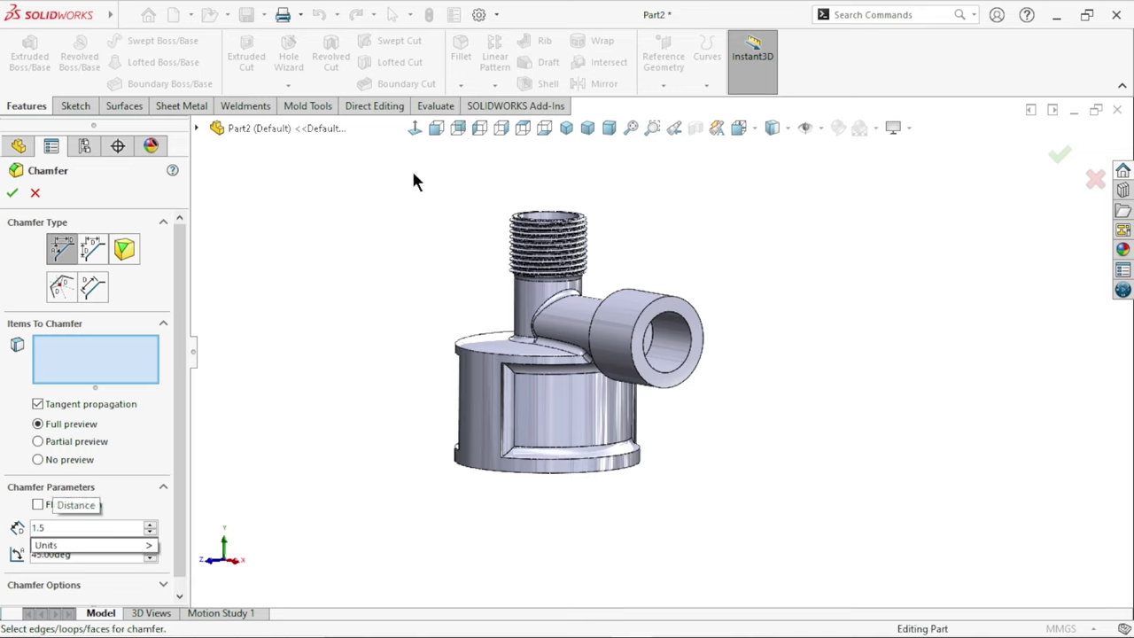
{"action": "left_click", "coordinate": [678, 340]}
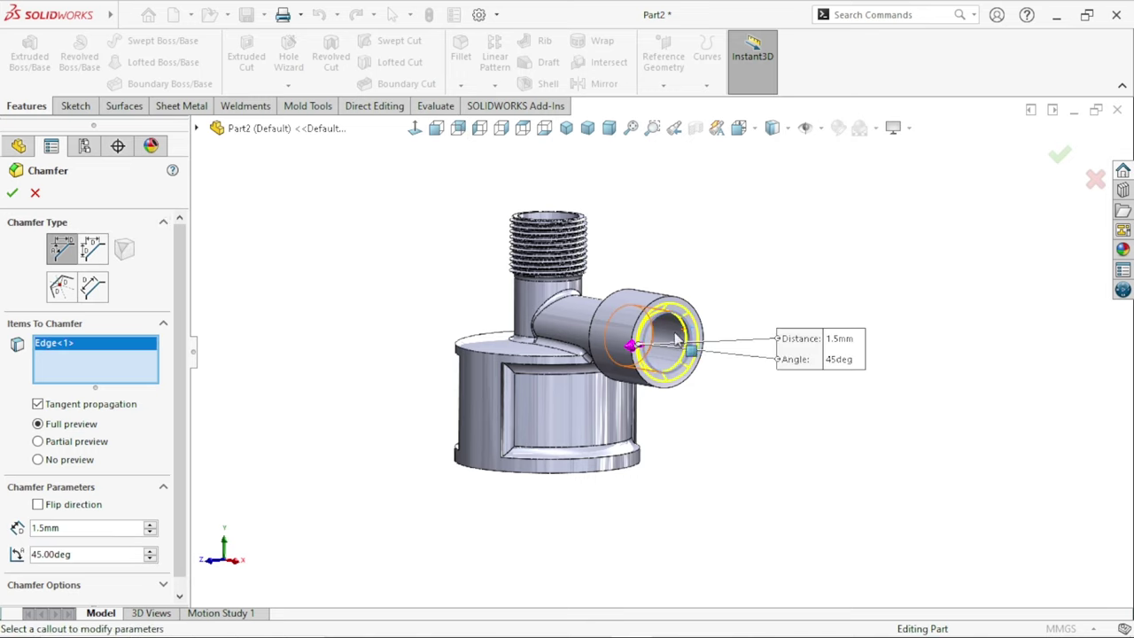
{"action": "left_click", "coordinate": [12, 193]}
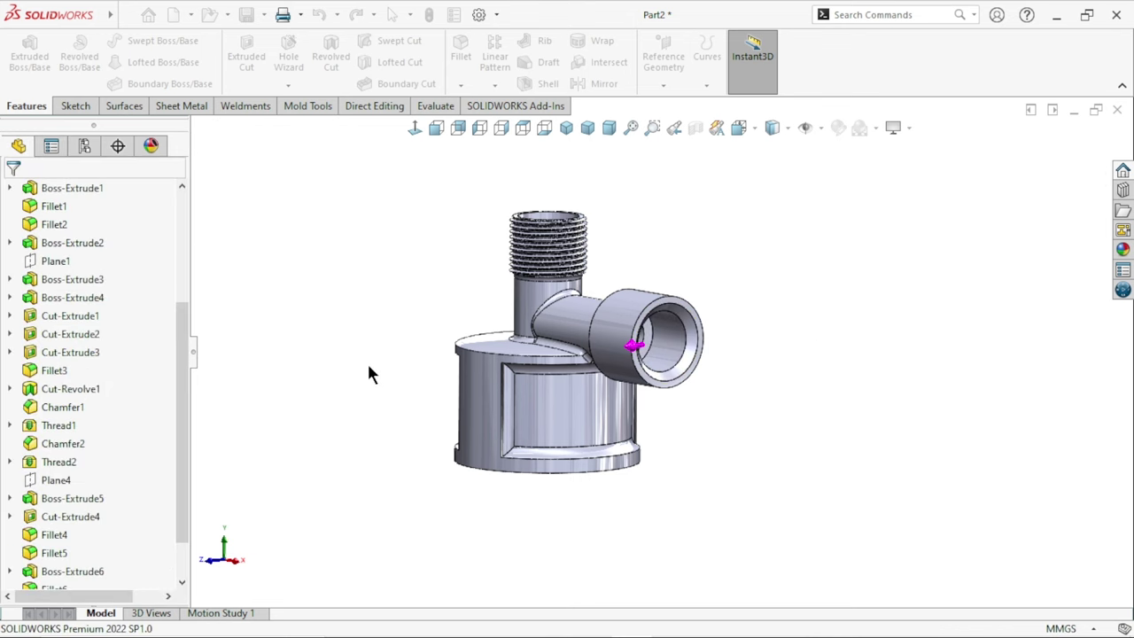
- Chamfer the outlet bore rim at 0.5 mm × 45°
{"action": "scroll", "coordinate": [734, 346], "scroll_direction": "up", "scroll_amount": 3}
{"action": "scroll", "coordinate": [708, 381], "scroll_direction": "down", "scroll_amount": 3}
{"action": "left_click", "coordinate": [462, 84]}
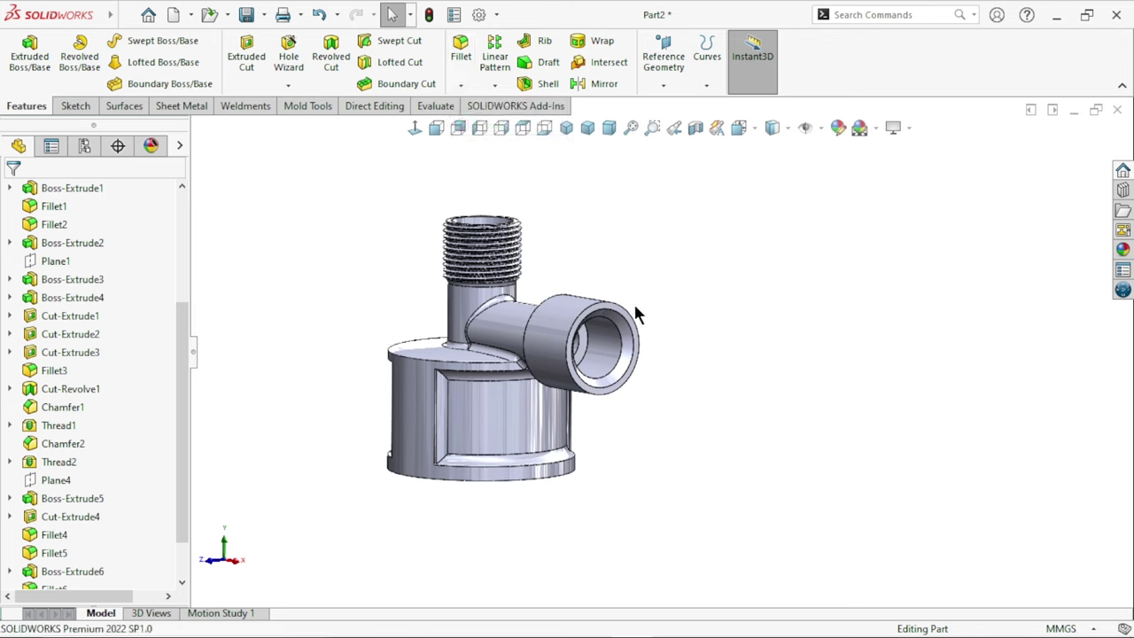
{"action": "type", "text": "0"}
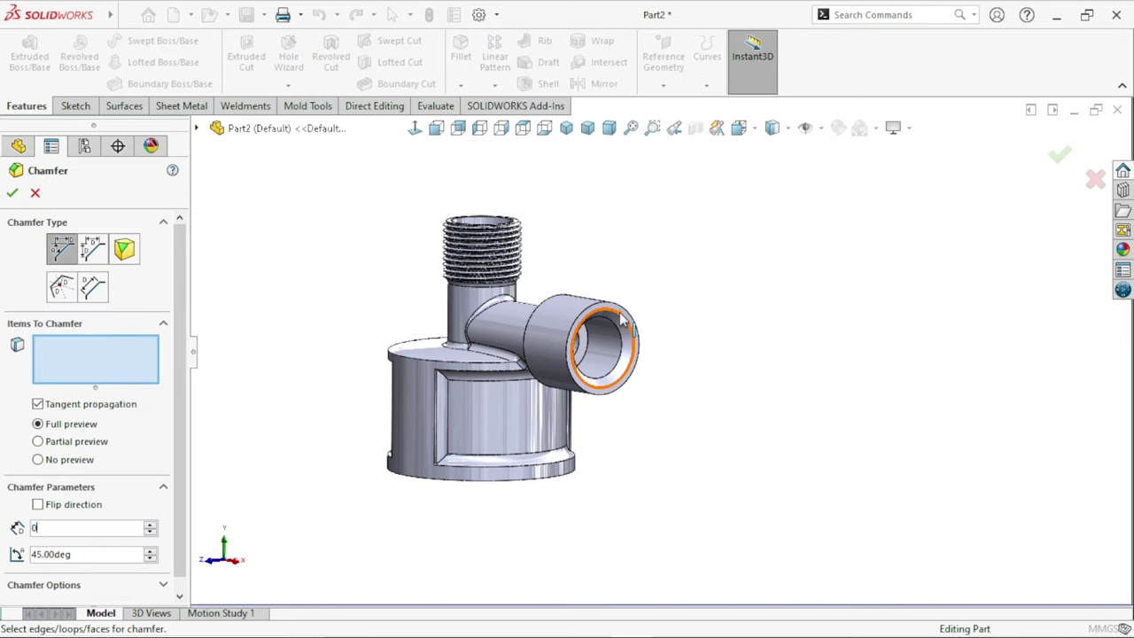
{"action": "type", "text": ".5mm"}
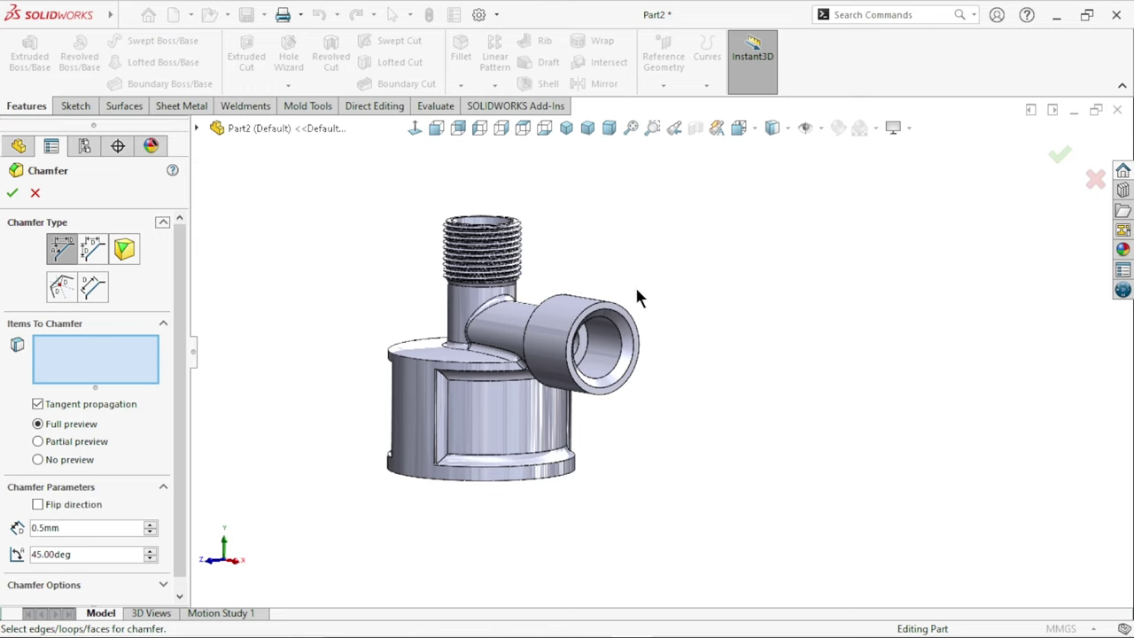
{"action": "left_click", "coordinate": [629, 314]}
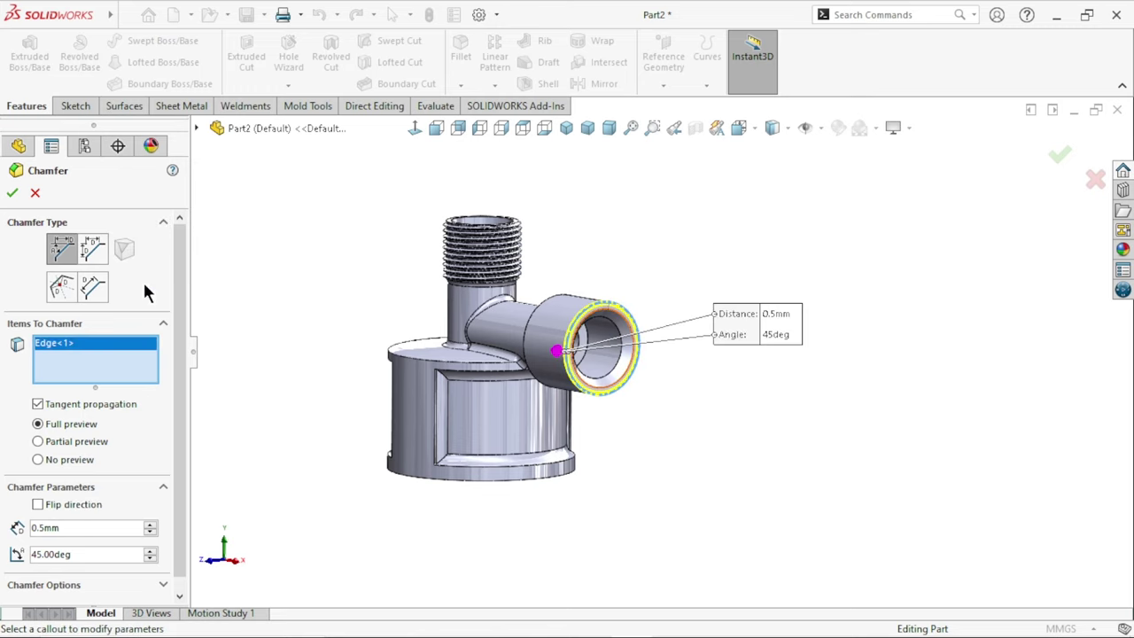
{"action": "key", "text": "Return"}
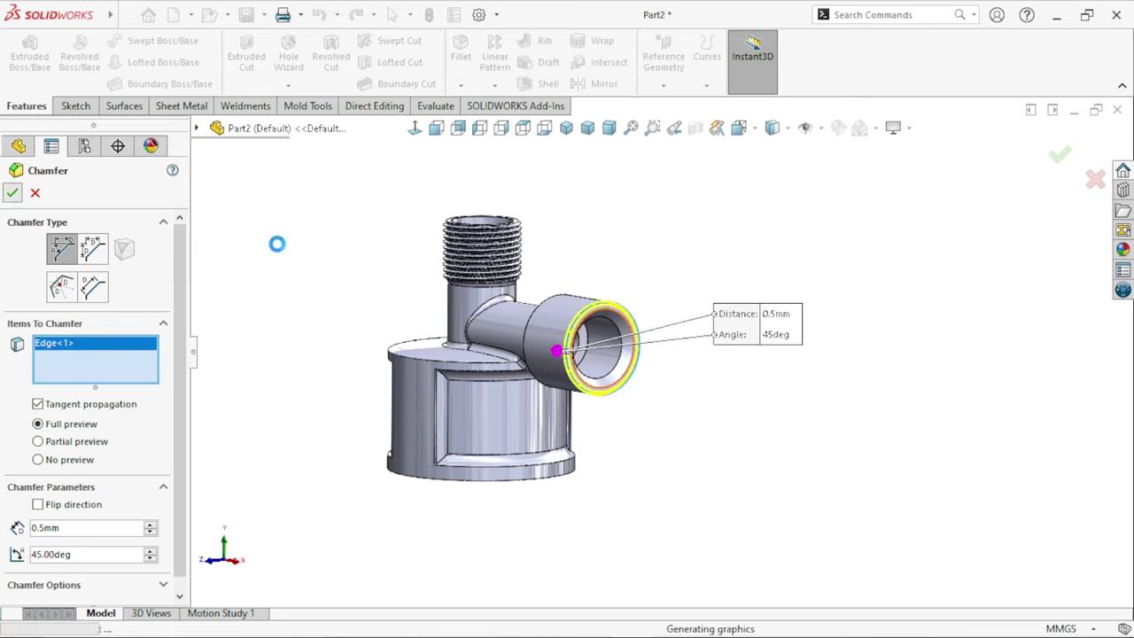
{"action": "middle_click_drag", "start_coordinate": [669, 419], "coordinate": [752, 369]}
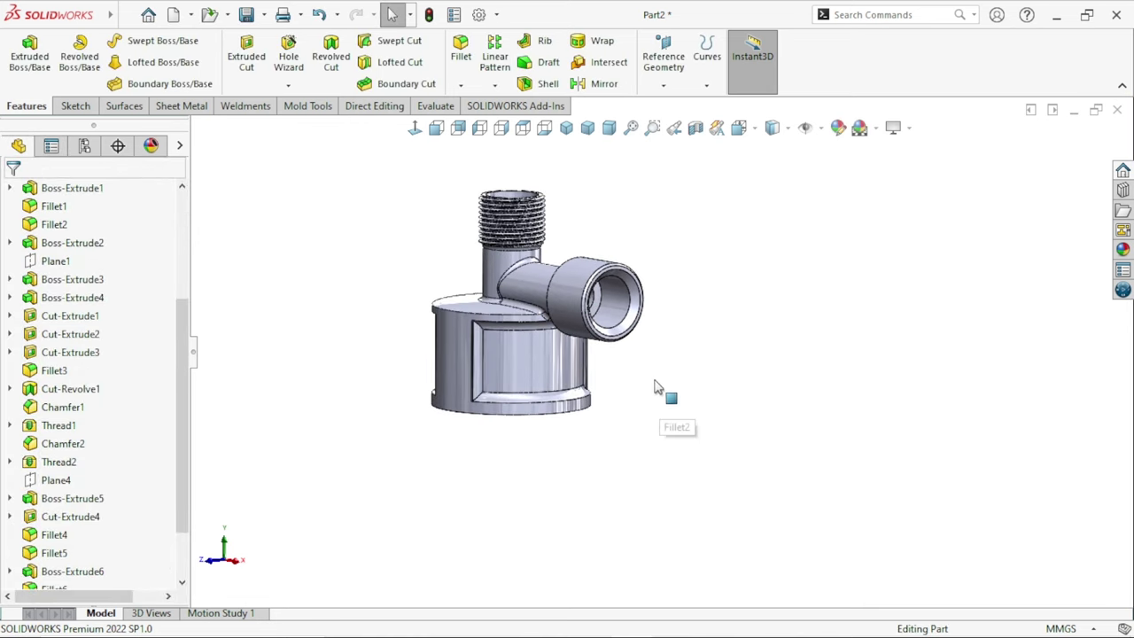
- Start a thread feature using the outlet rim edge and its end face as the start
{"action": "left_click", "coordinate": [288, 86]}
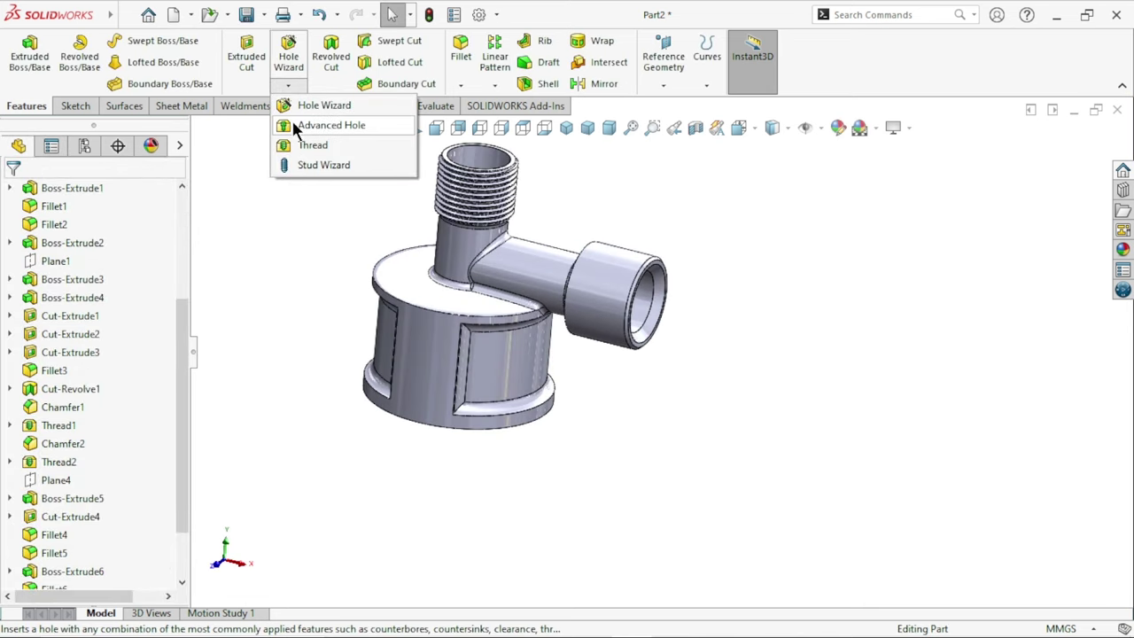
{"action": "left_click", "coordinate": [289, 142]}
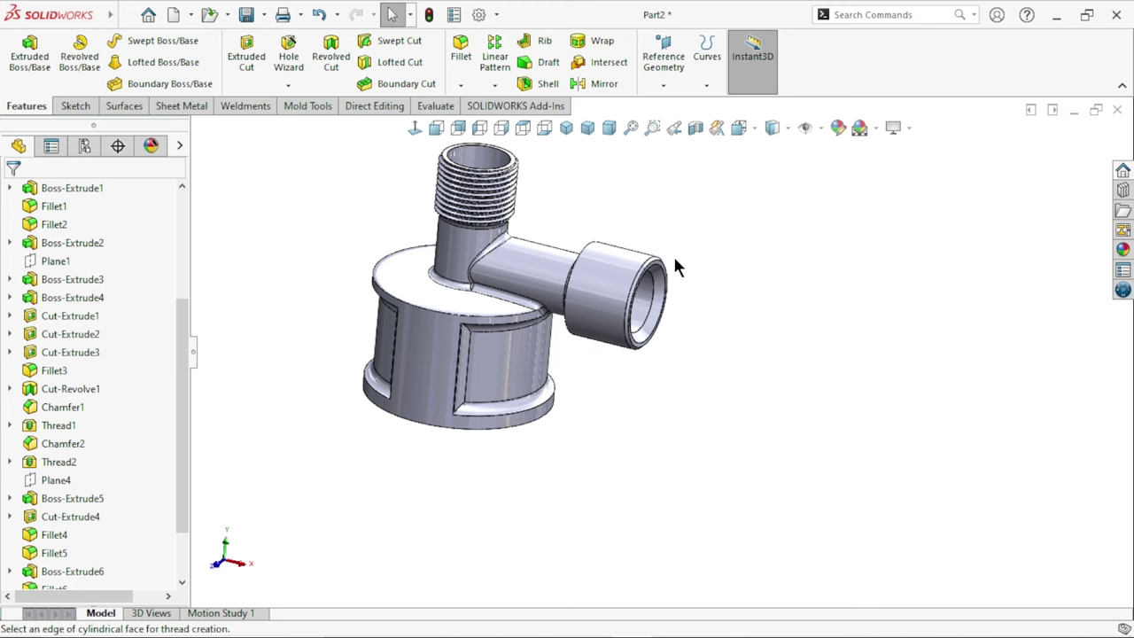
{"action": "scroll", "coordinate": [709, 271], "scroll_direction": "down", "scroll_amount": 4}
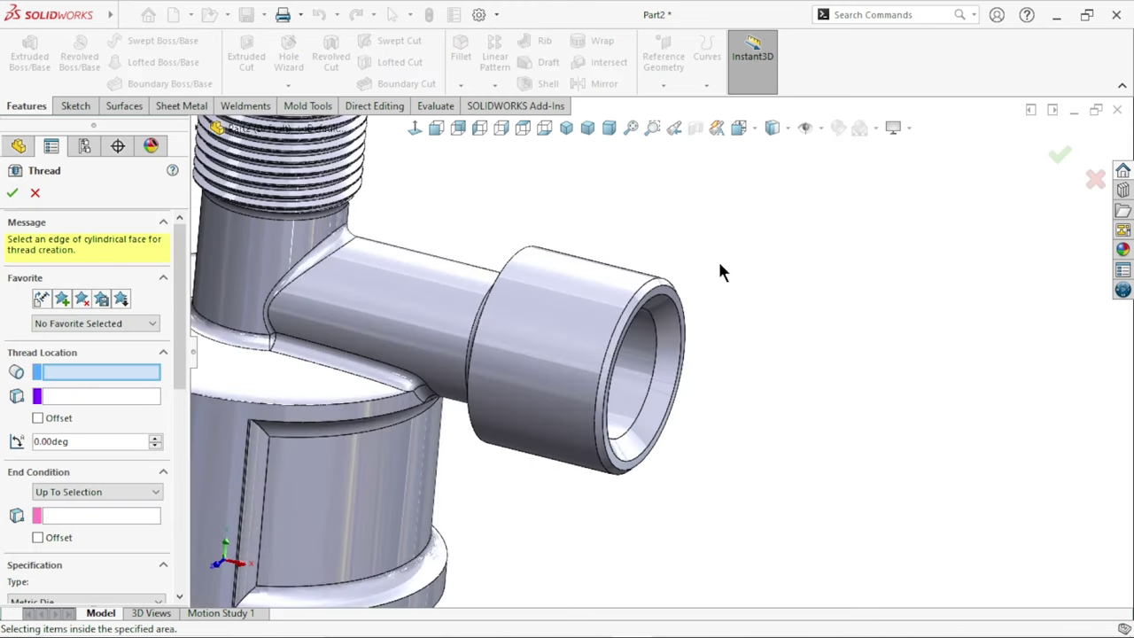
{"action": "left_click", "coordinate": [639, 288]}
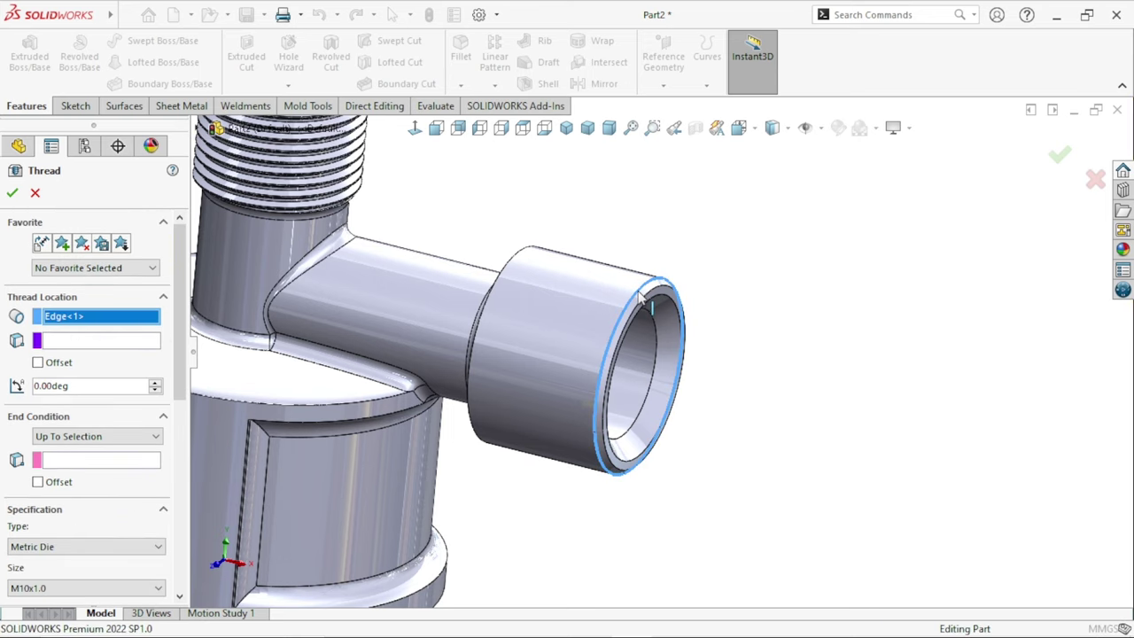
{"action": "key", "text": "Delete"}
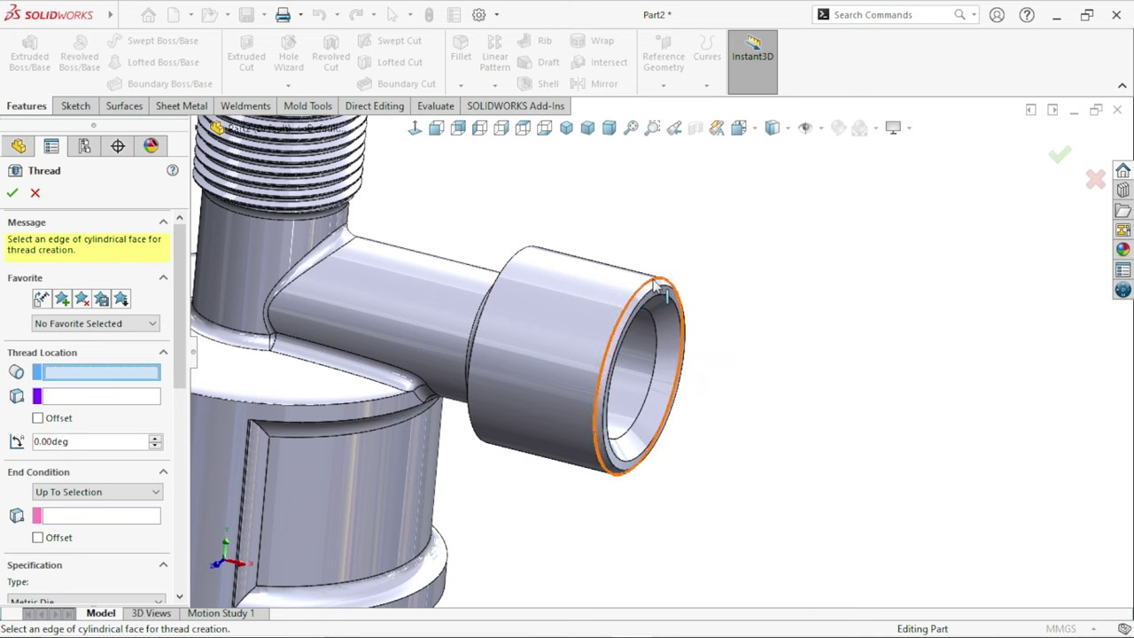
{"action": "left_click", "coordinate": [656, 286]}
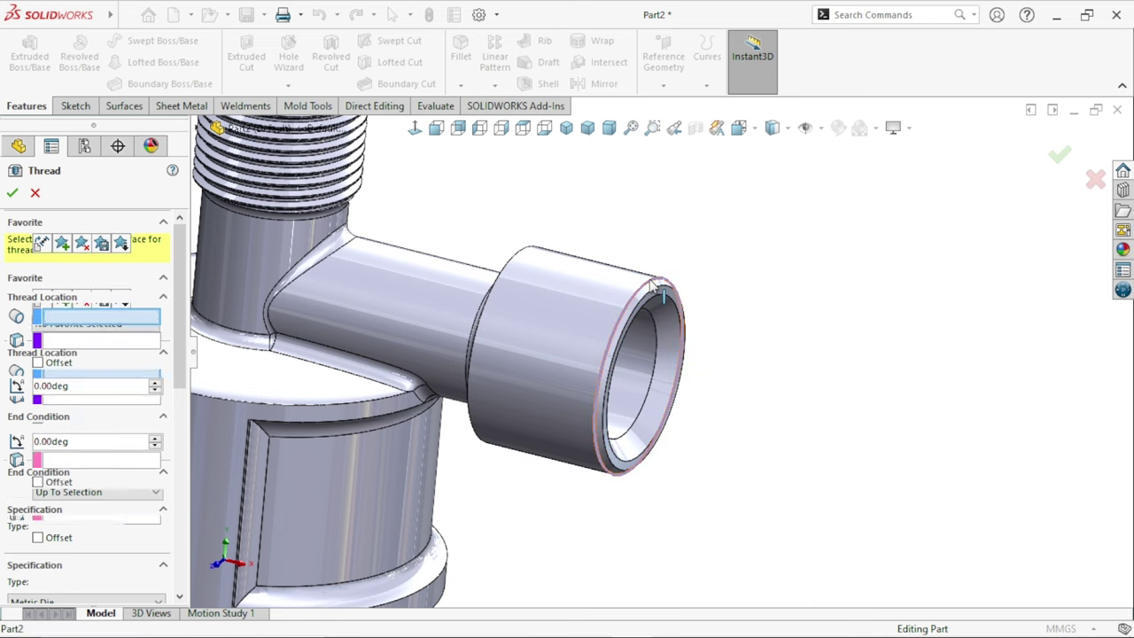
{"action": "left_click", "coordinate": [80, 344]}
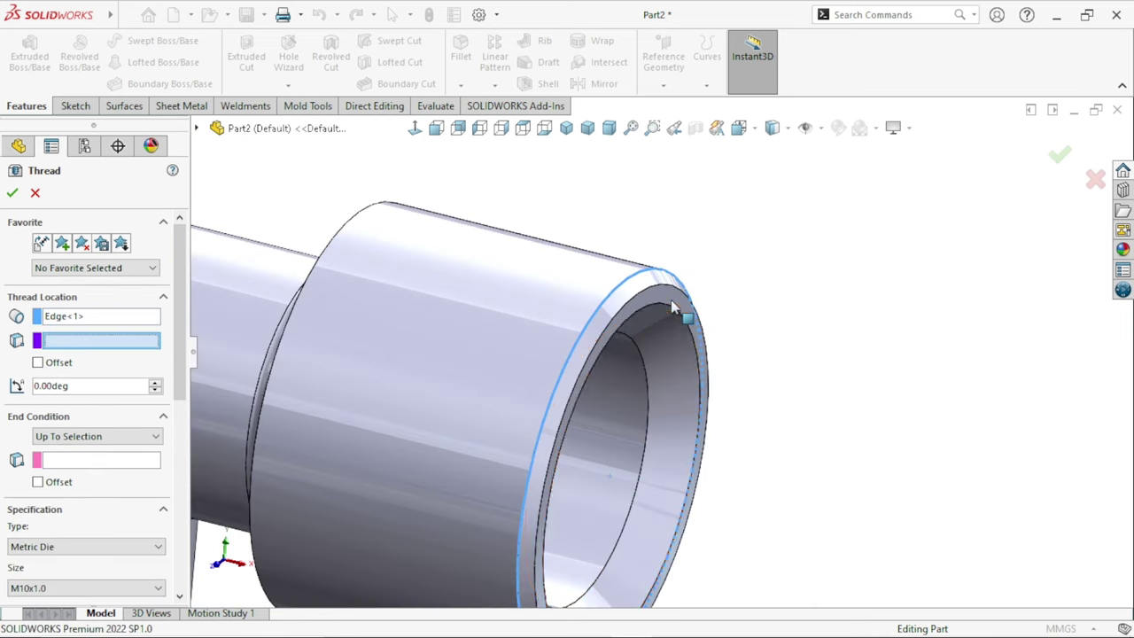
{"action": "scroll", "coordinate": [677, 304], "scroll_direction": "down", "scroll_amount": 3}
{"action": "left_click", "coordinate": [678, 303]}
{"action": "scroll", "coordinate": [640, 405], "scroll_direction": "up", "scroll_amount": 3}
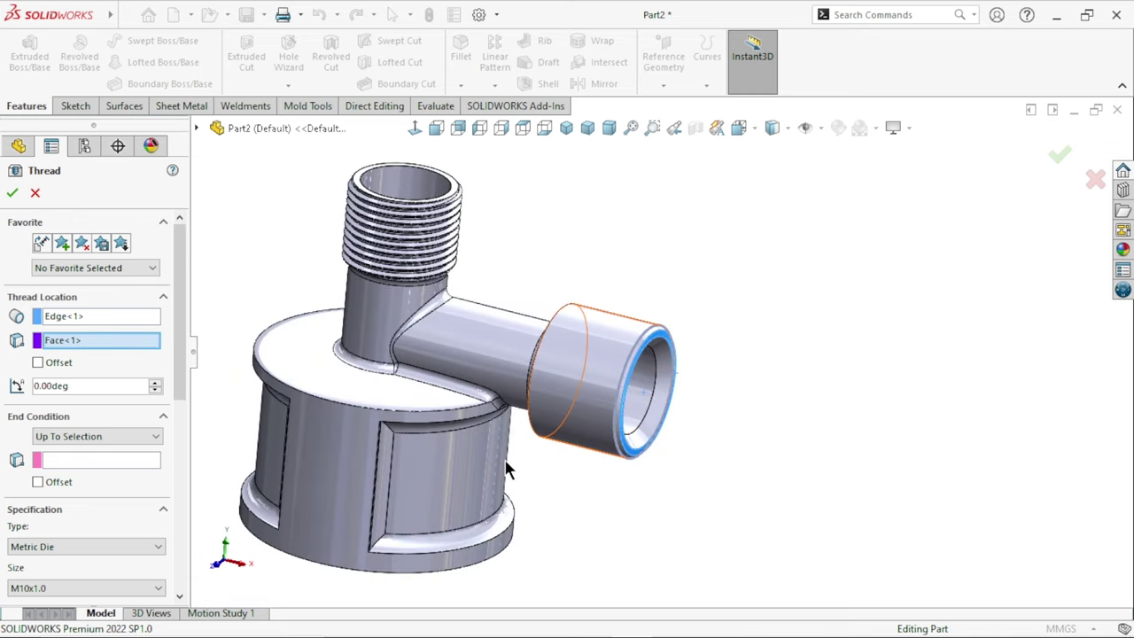
{"action": "middle_click_drag", "start_coordinate": [292, 416], "coordinate": [248, 425]}
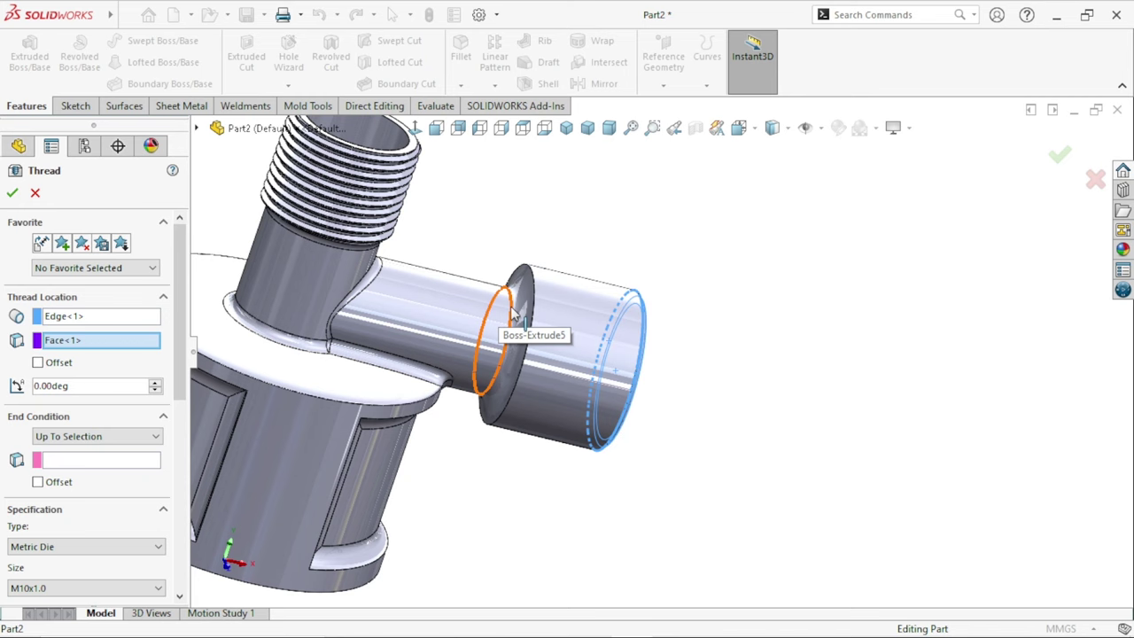
- Set the thread end condition to Blind with a 13 mm length
{"action": "left_click", "coordinate": [66, 459]}
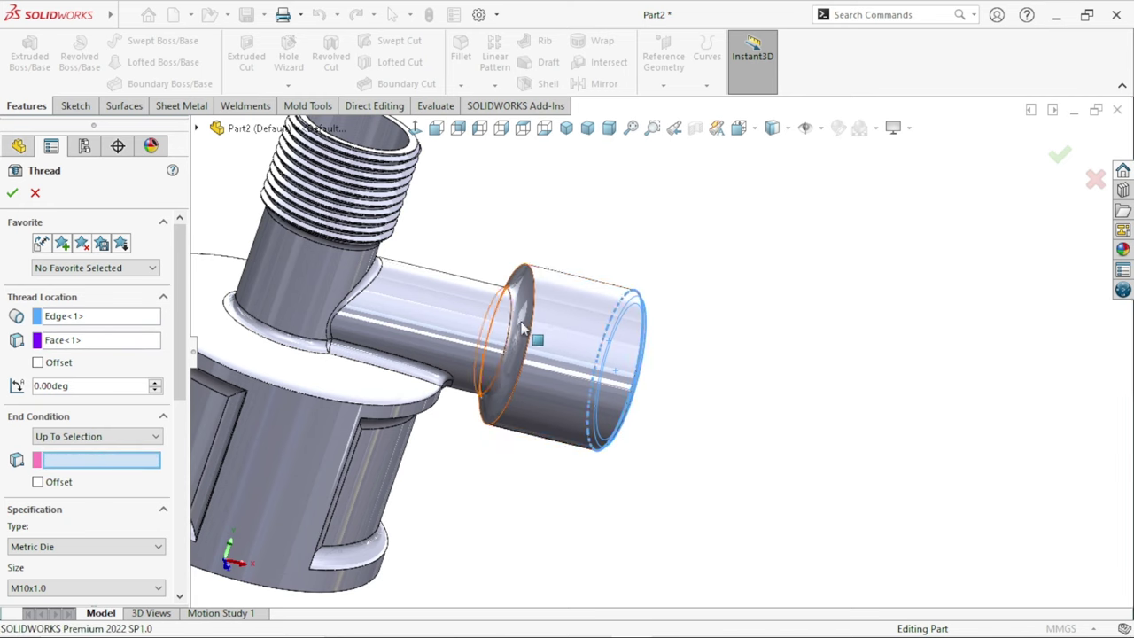
{"action": "left_click", "coordinate": [530, 299]}
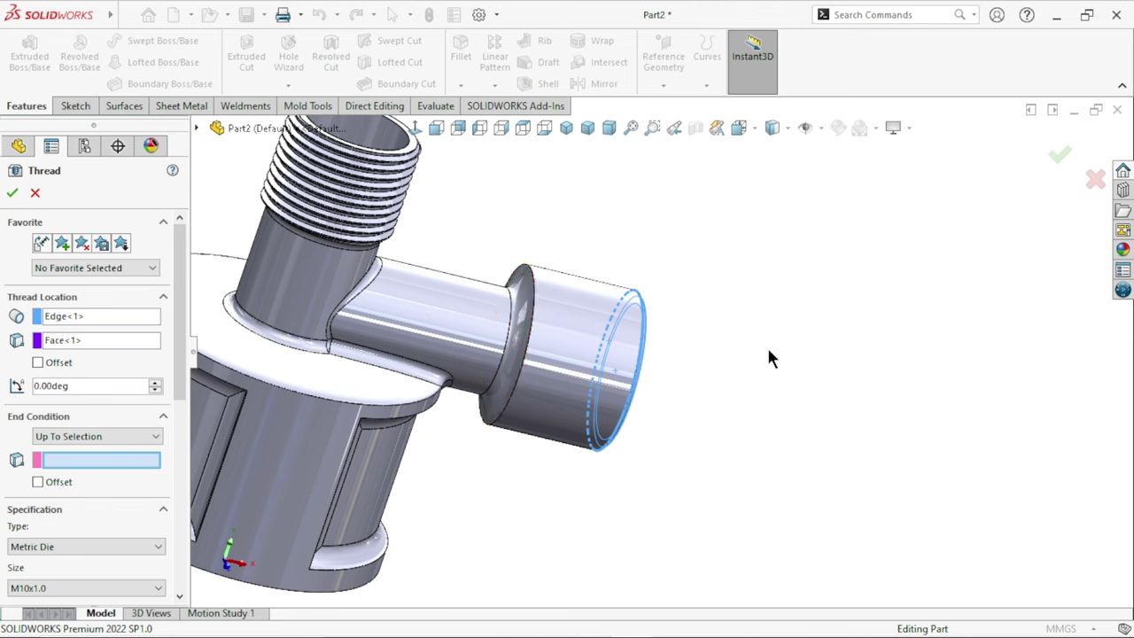
{"action": "scroll", "coordinate": [716, 382], "scroll_direction": "up", "scroll_amount": 3}
{"action": "scroll", "coordinate": [696, 376], "scroll_direction": "down", "scroll_amount": 2}
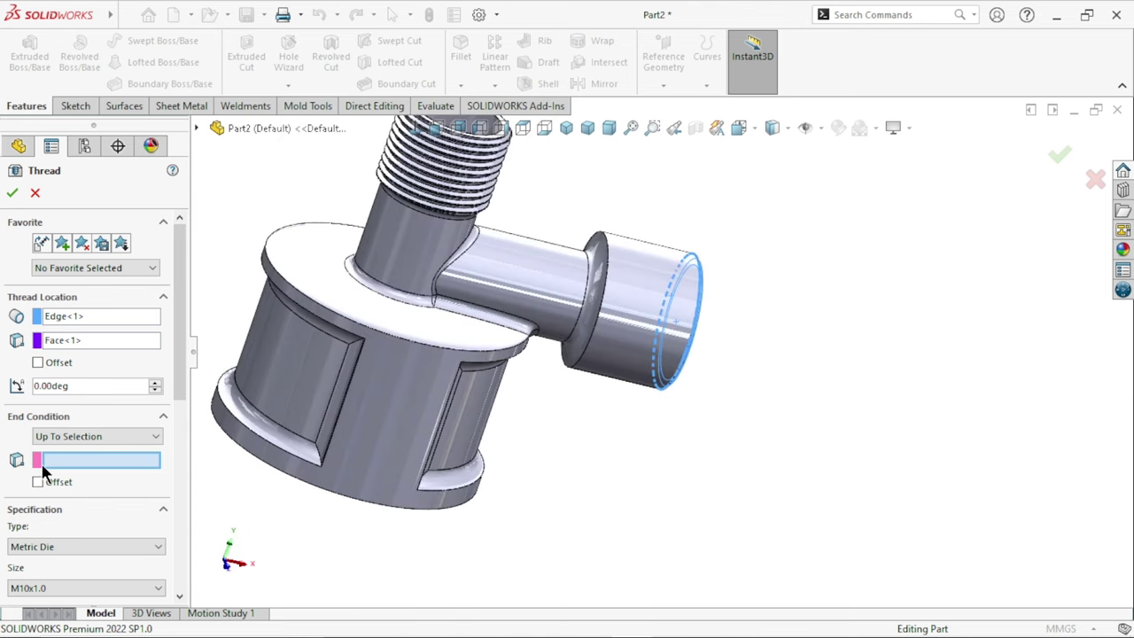
{"action": "left_click", "coordinate": [111, 436]}
{"action": "left_click", "coordinate": [84, 448]}
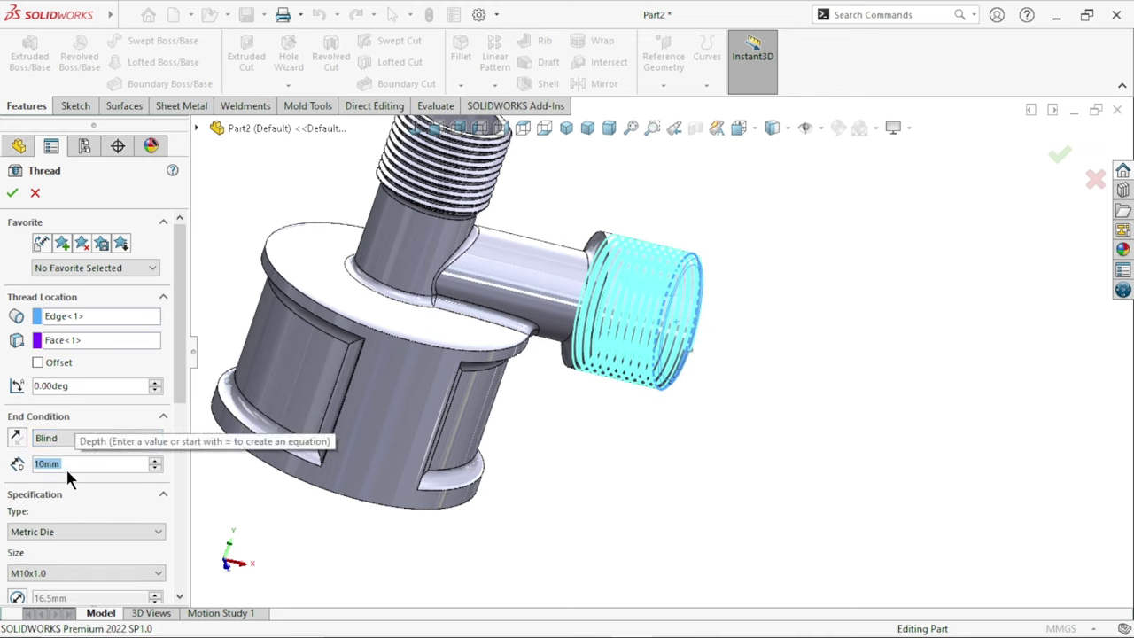
{"action": "type", "text": "1"}
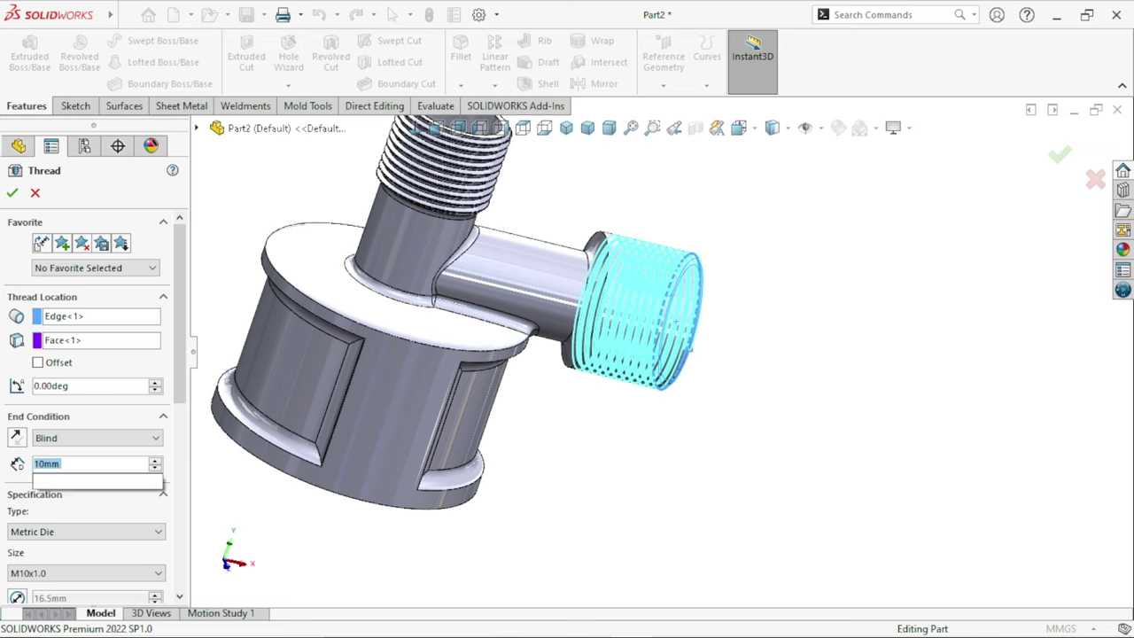
{"action": "type", "text": "3"}
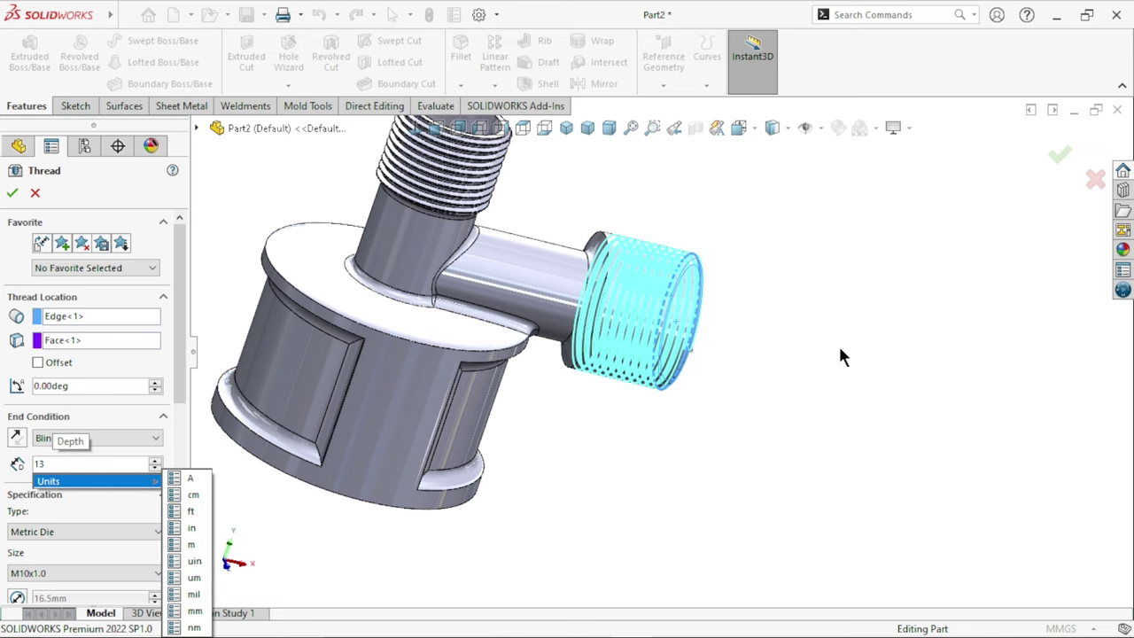
{"action": "left_click", "coordinate": [832, 350]}
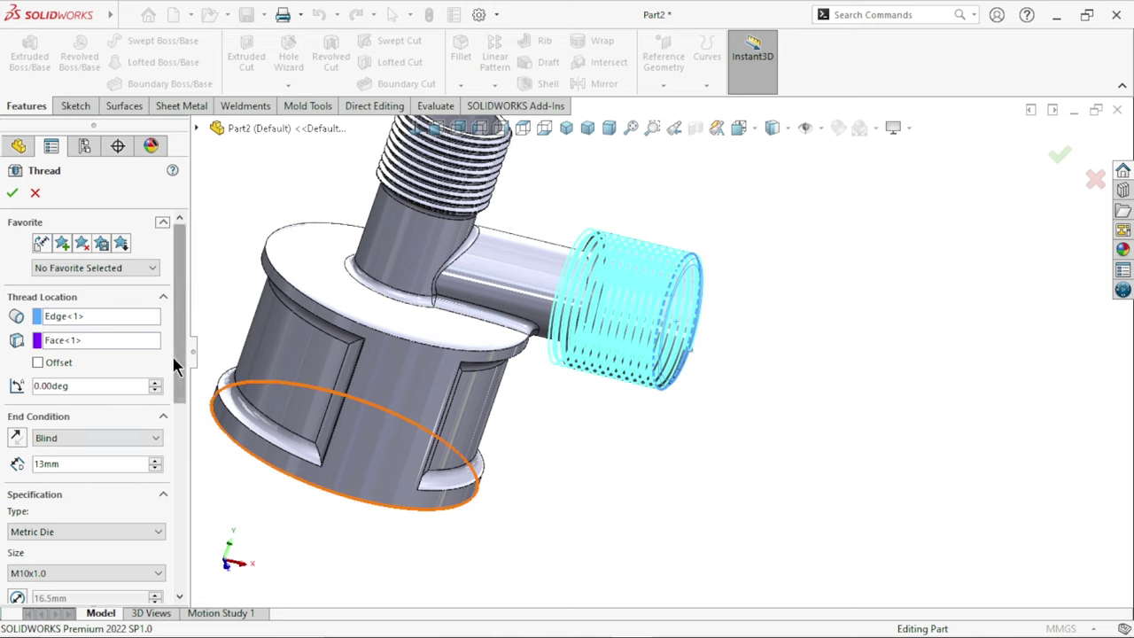
- Choose the M10x1.5 thread size
{"action": "left_click_drag", "start_coordinate": [177, 363], "coordinate": [186, 410]}
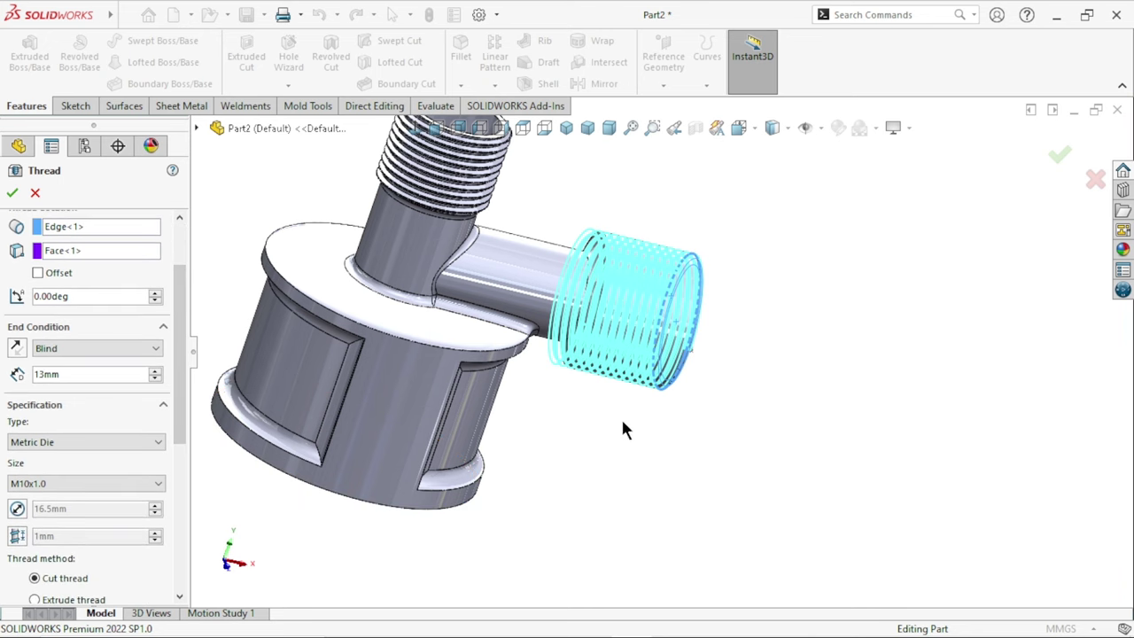
{"action": "scroll", "coordinate": [177, 373], "scroll_direction": "up", "scroll_amount": 3}
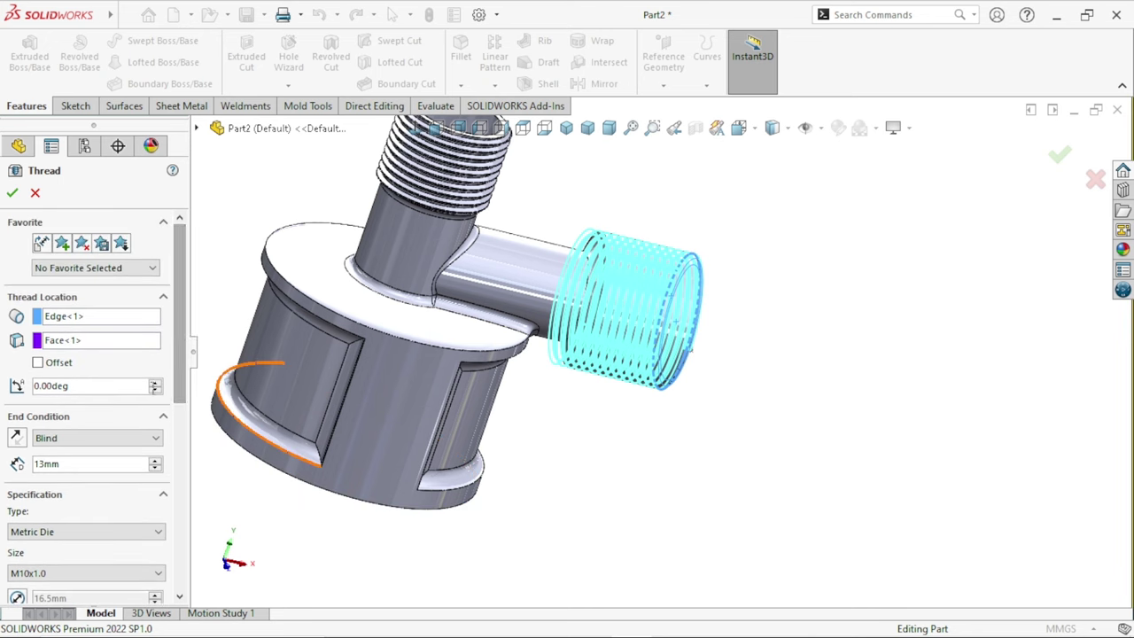
{"action": "left_click_drag", "start_coordinate": [183, 329], "coordinate": [190, 367]}
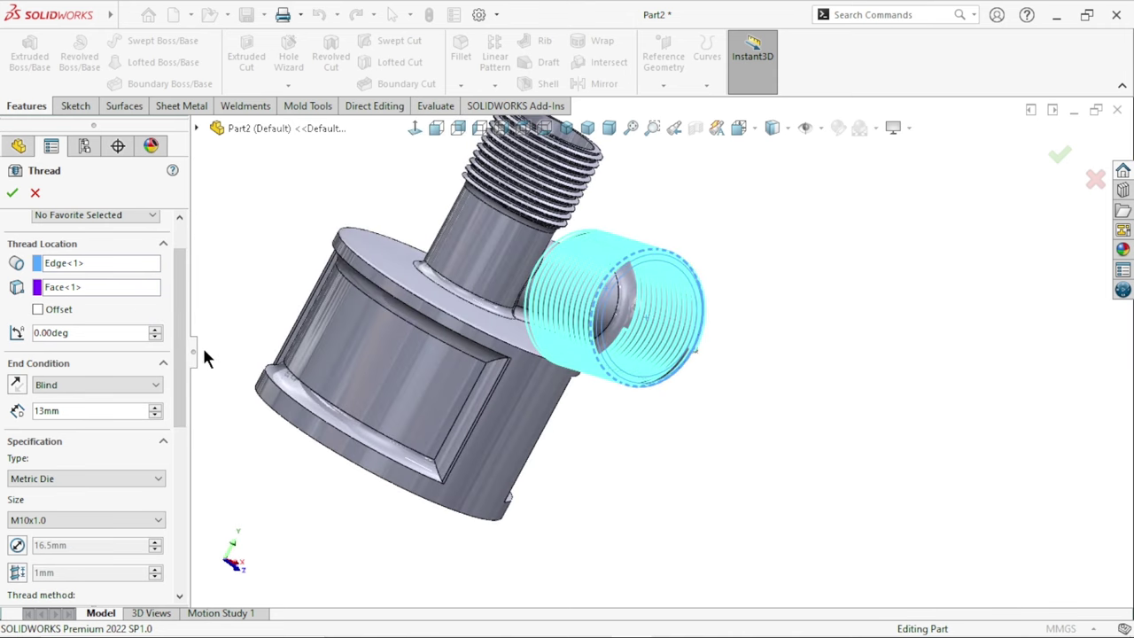
{"action": "scroll", "coordinate": [177, 354], "scroll_direction": "up", "scroll_amount": 2}
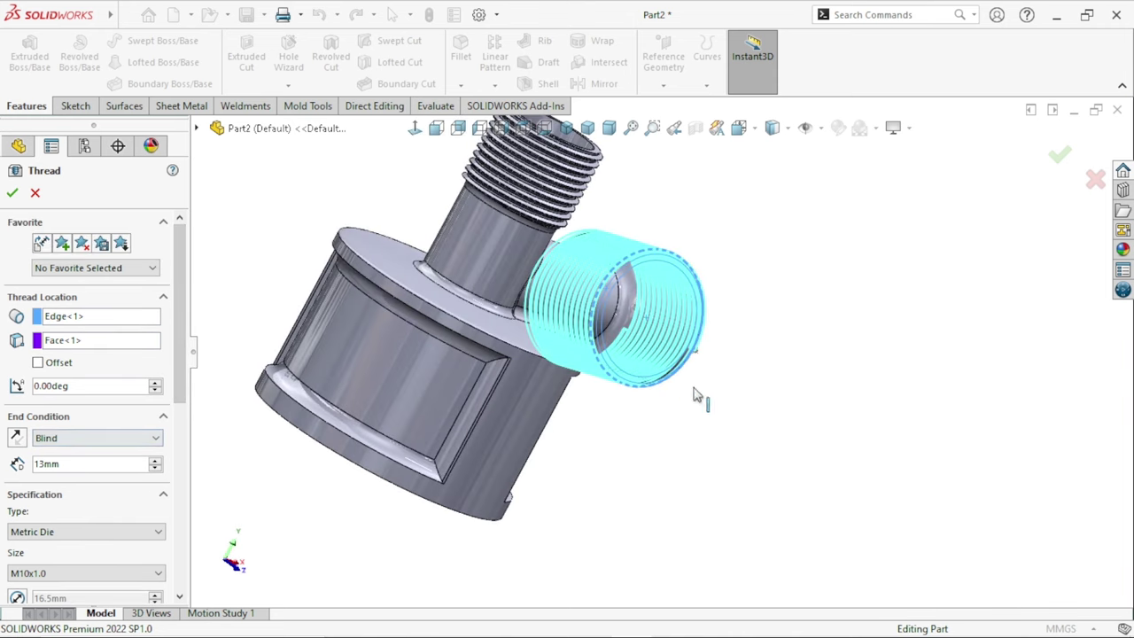
{"action": "scroll", "coordinate": [695, 395], "scroll_direction": "up", "scroll_amount": 2}
{"action": "middle_click_drag", "start_coordinate": [652, 357], "coordinate": [588, 399]}
{"action": "scroll", "coordinate": [657, 321], "scroll_direction": "up", "scroll_amount": 2}
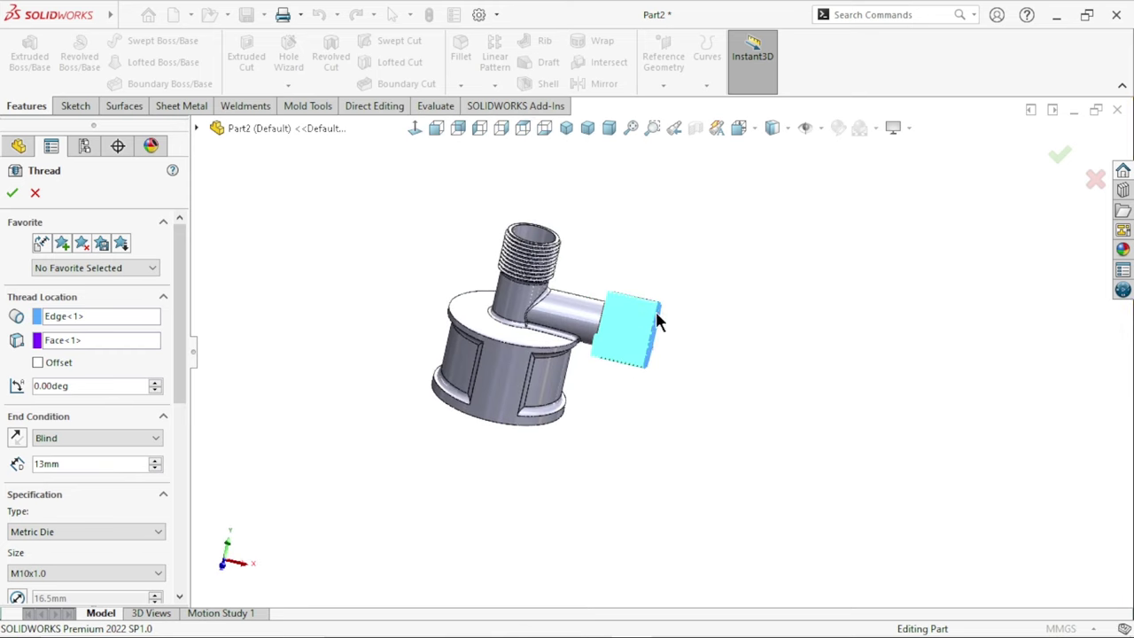
{"action": "scroll", "coordinate": [657, 321], "scroll_direction": "down", "scroll_amount": 3}
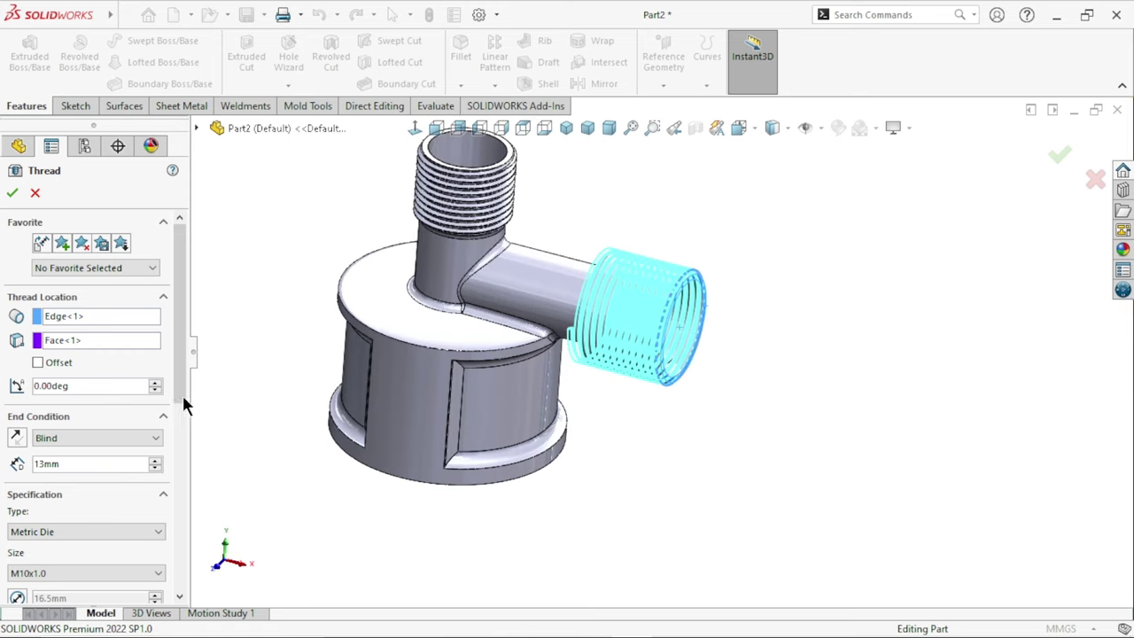
{"action": "left_click_drag", "start_coordinate": [179, 351], "coordinate": [180, 446]}
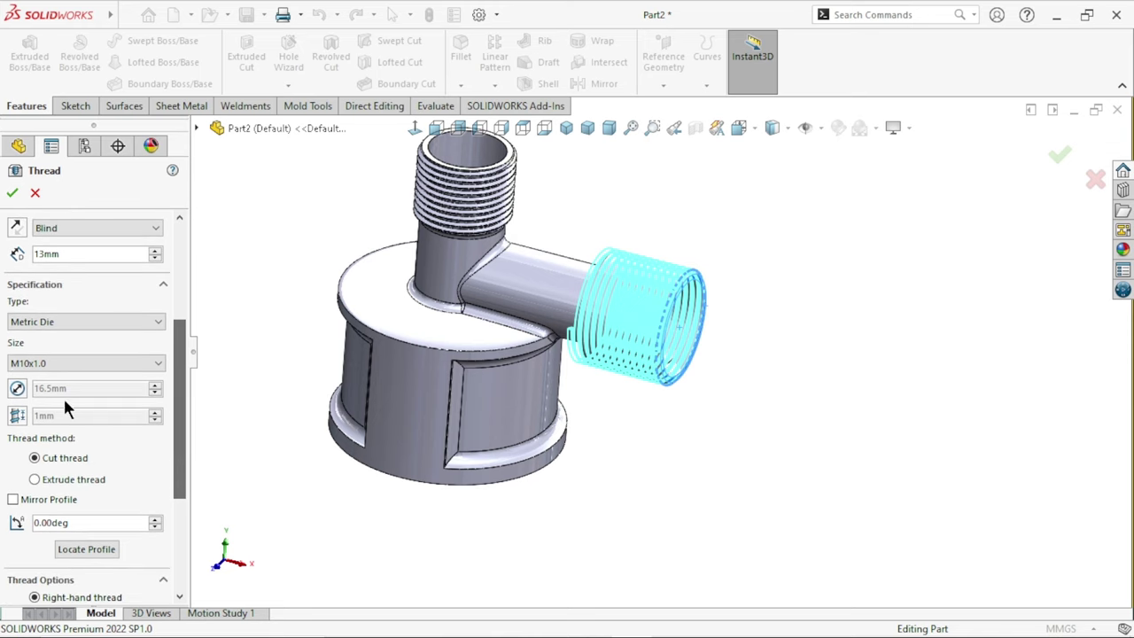
{"action": "left_click", "coordinate": [53, 358]}
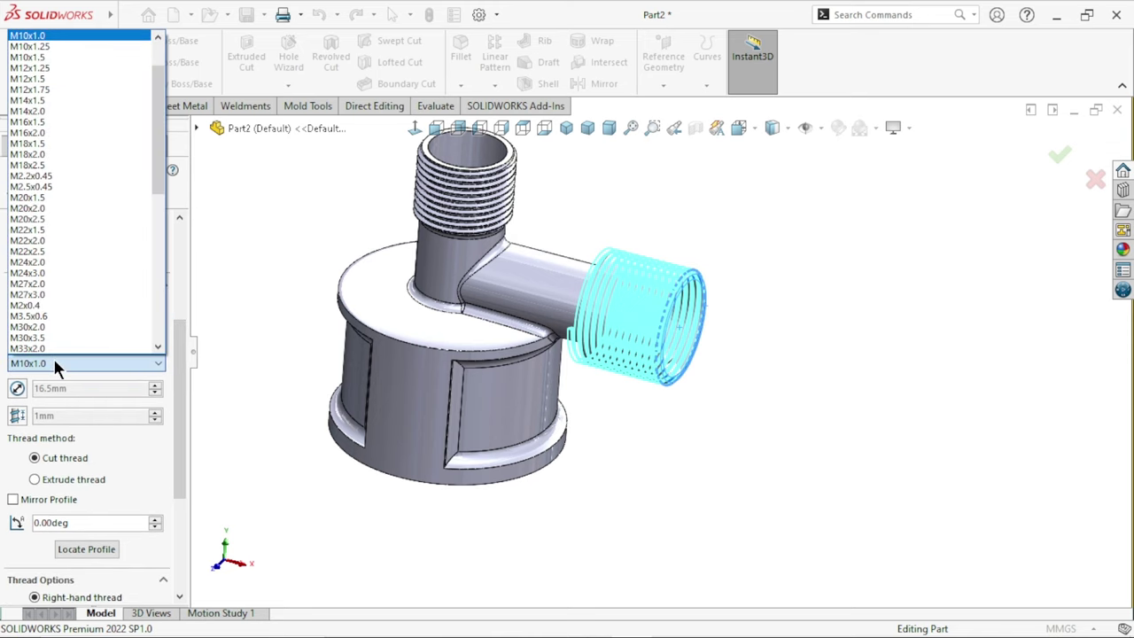
{"action": "left_click", "coordinate": [52, 58]}
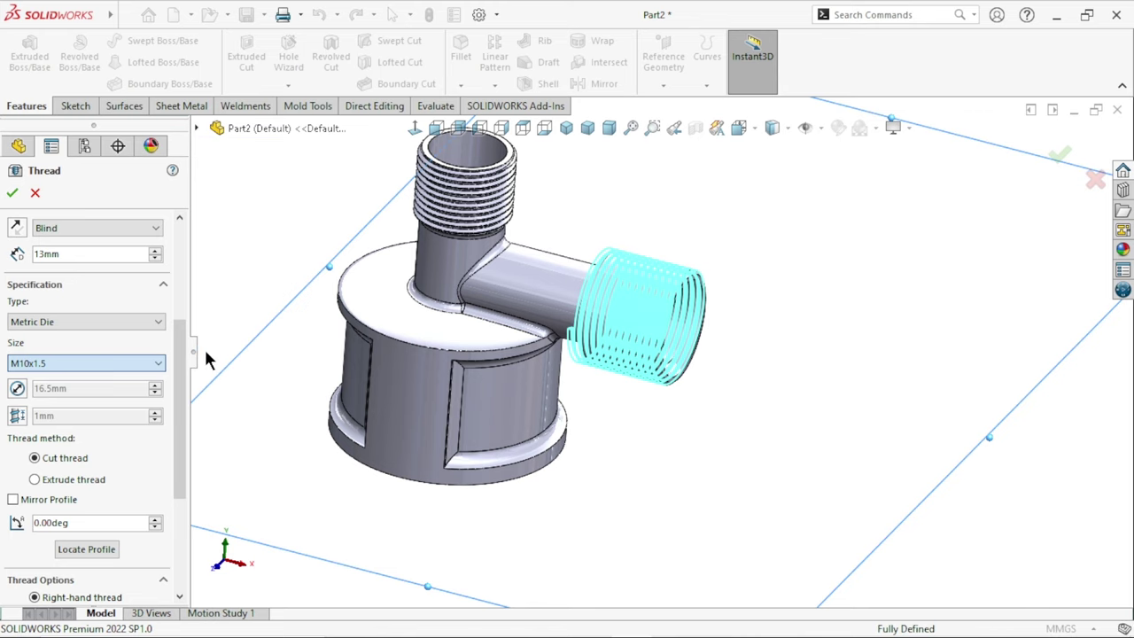
- Offset the thread start 2 mm beyond the pipe end, reversed, maintaining thread length
{"action": "left_click_drag", "start_coordinate": [176, 365], "coordinate": [181, 273]}
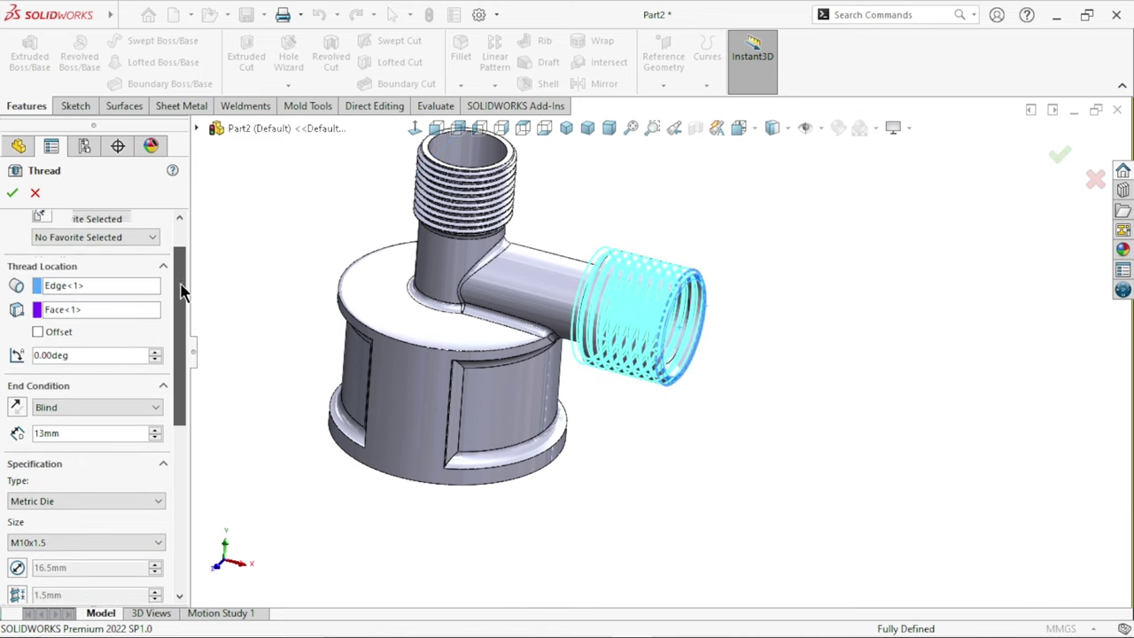
{"action": "left_click", "coordinate": [37, 362]}
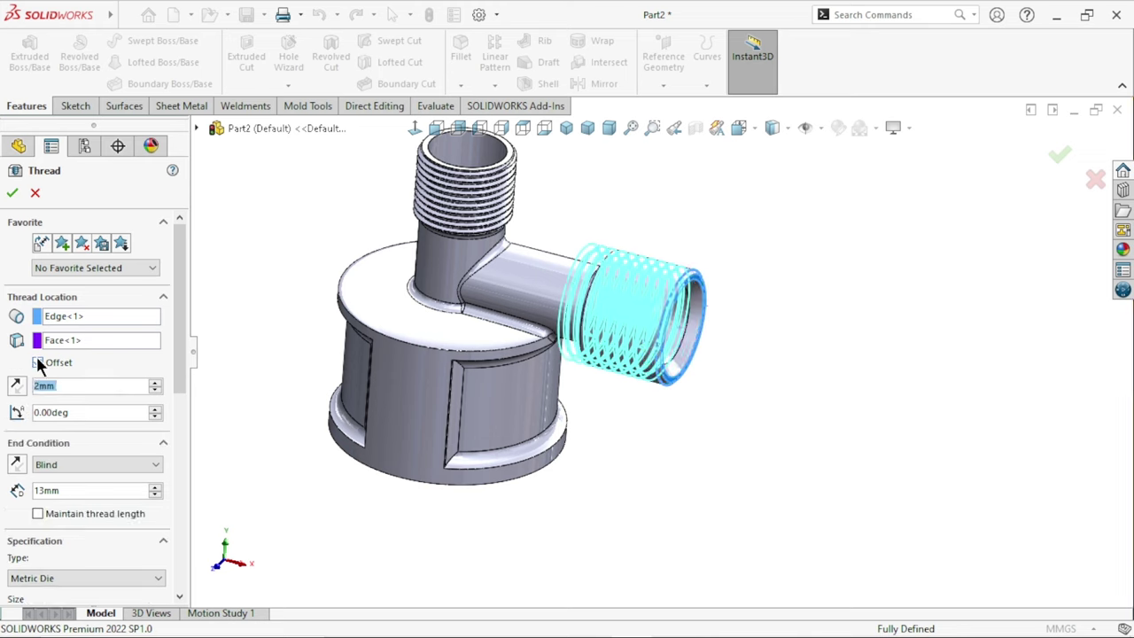
{"action": "left_click", "coordinate": [20, 394]}
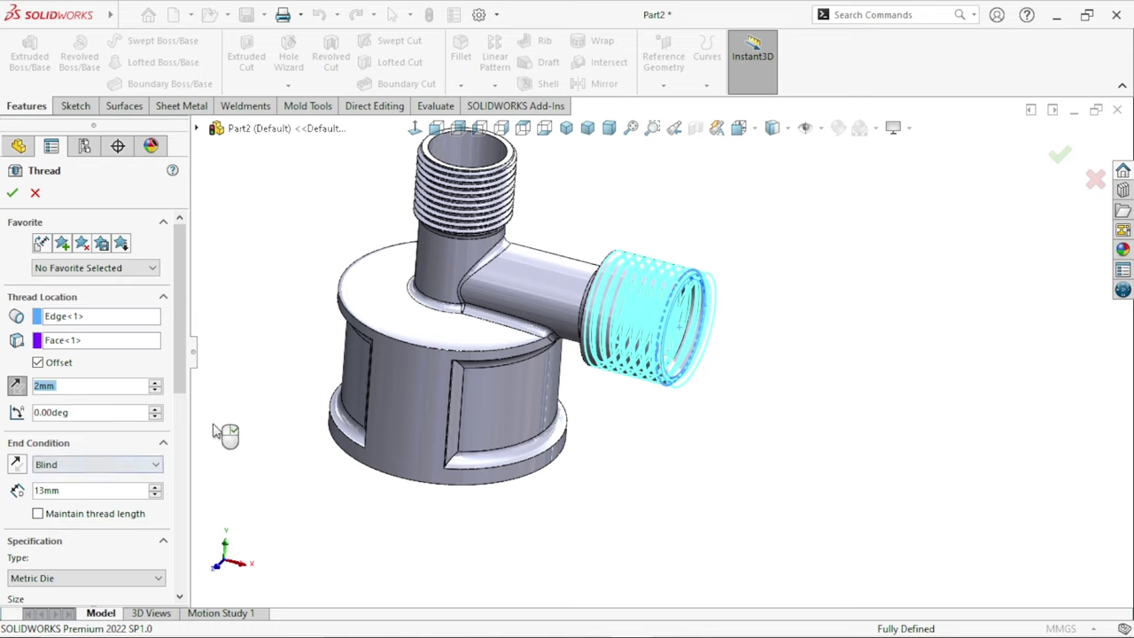
{"action": "scroll", "coordinate": [183, 366], "scroll_direction": "down", "scroll_amount": 3}
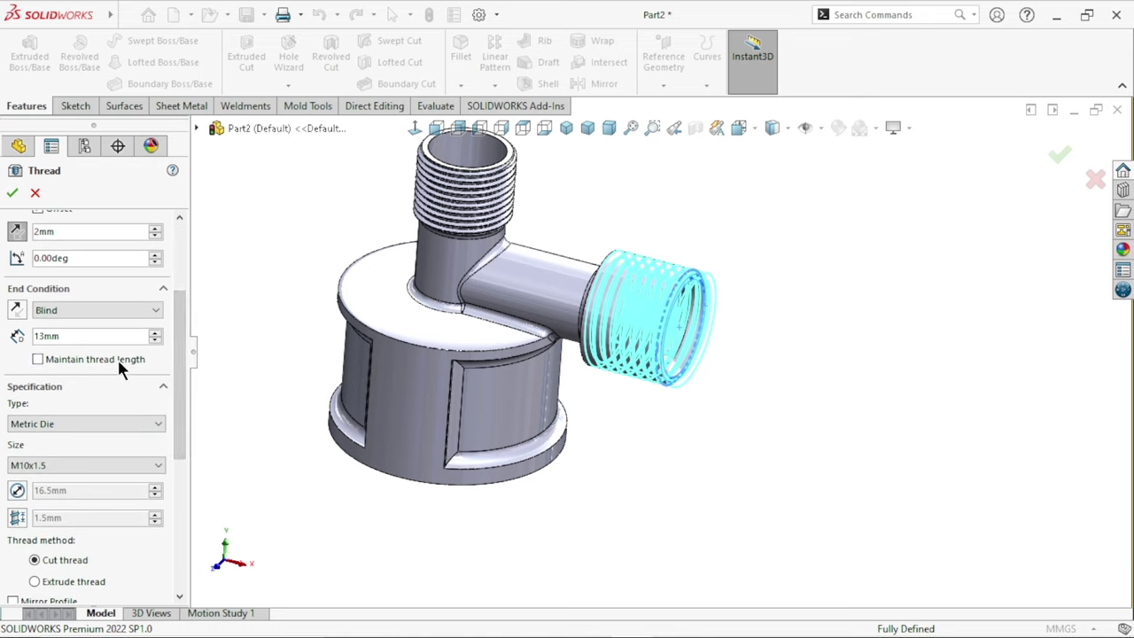
{"action": "left_click", "coordinate": [37, 359]}
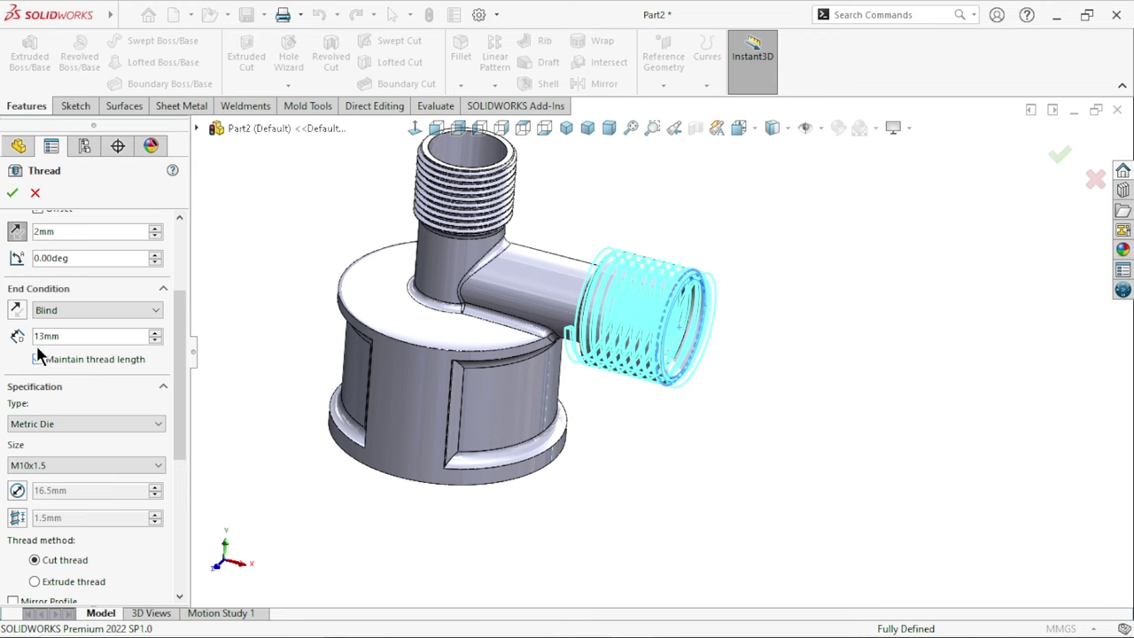
- Accept the M10x1.5 thread on the side collar and orbit to face the bore end
{"action": "key", "text": "Return"}
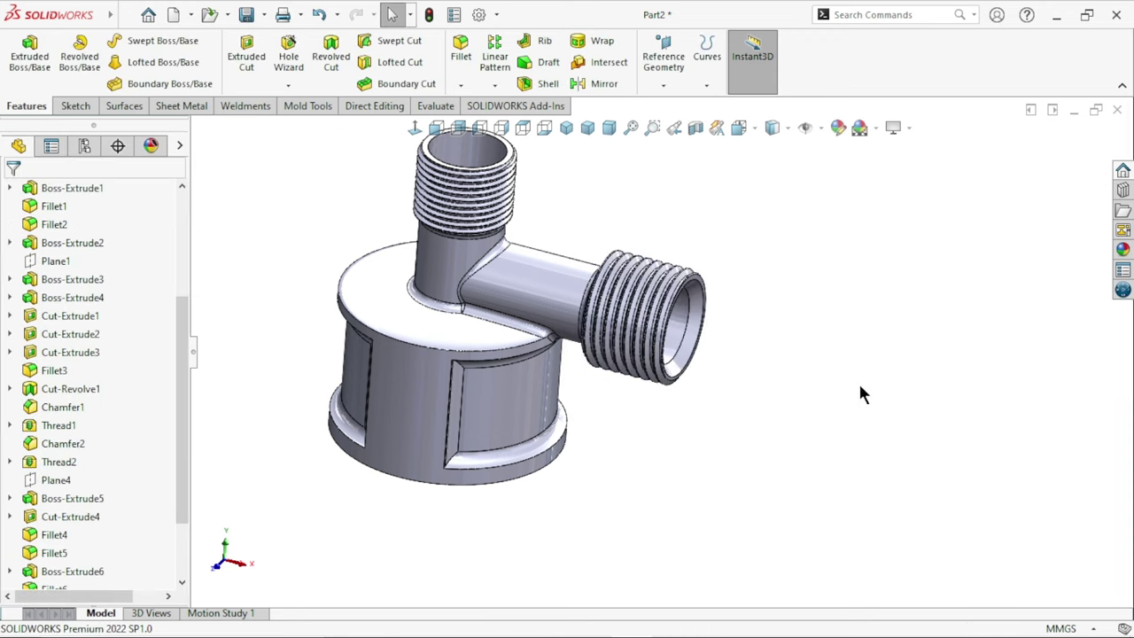
{"action": "scroll", "coordinate": [706, 347], "scroll_direction": "down", "scroll_amount": 3}
{"action": "mouse_move", "coordinate": [707, 346]}
{"action": "middle_mouse_down"}
{"action": "mouse_move", "coordinate": [684, 270]}
{"action": "mouse_move", "coordinate": [716, 308]}
{"action": "middle_mouse_up"}
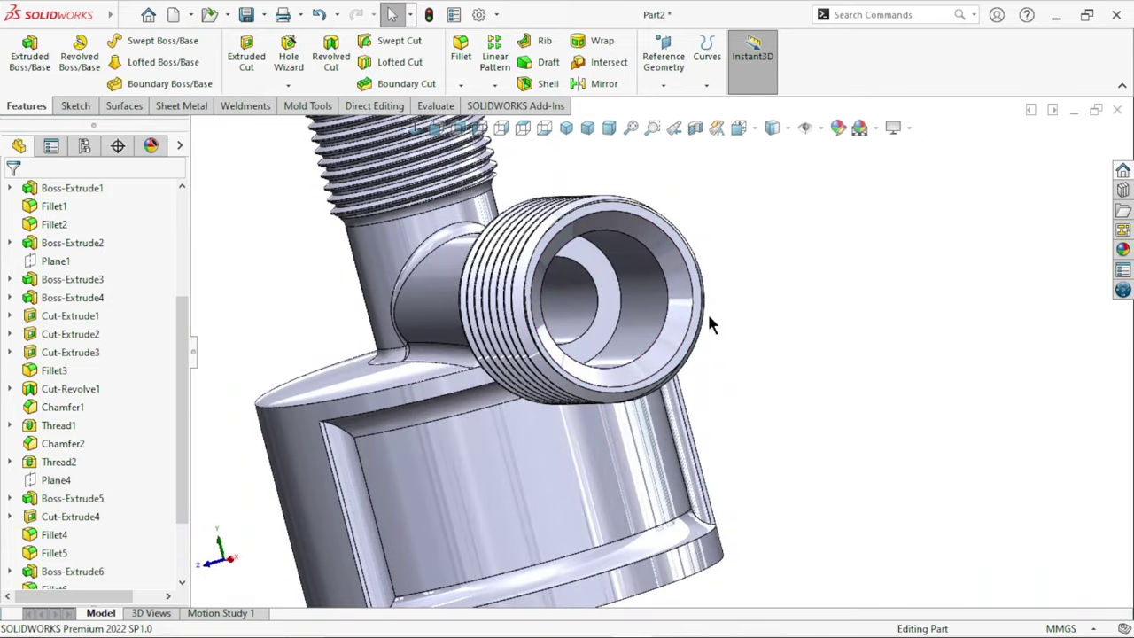
{"action": "scroll", "coordinate": [707, 311], "scroll_direction": "up", "scroll_amount": 3}
{"action": "middle_click_drag", "start_coordinate": [623, 385], "coordinate": [688, 370]}
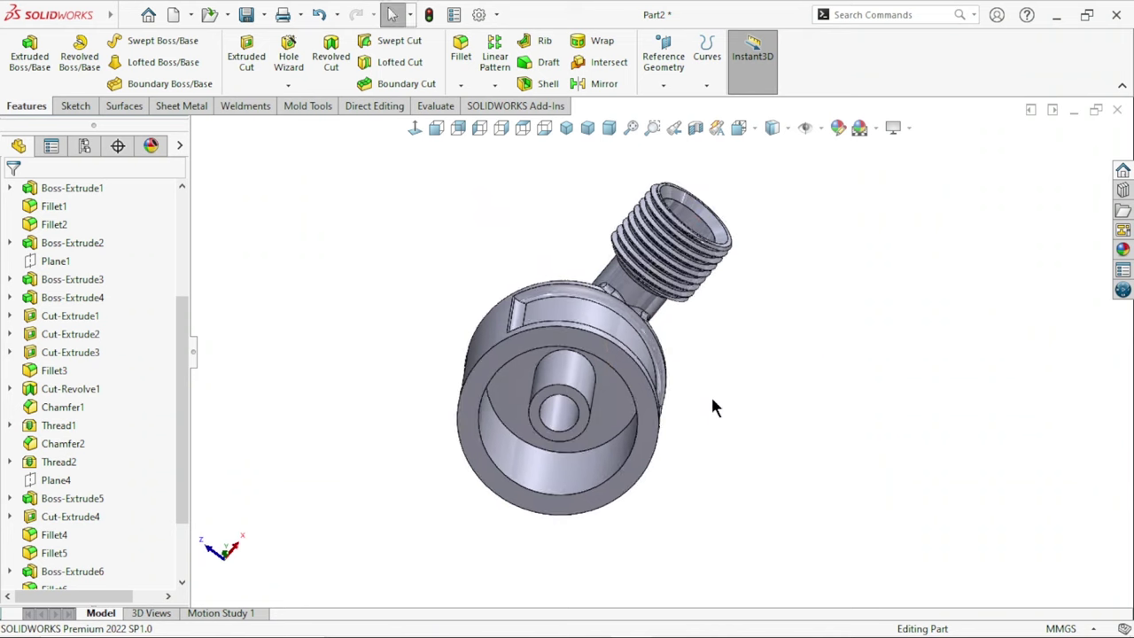
- Chamfer the inner hole edge of the central bore at 1 mm × 60°
{"action": "left_click", "coordinate": [460, 84]}
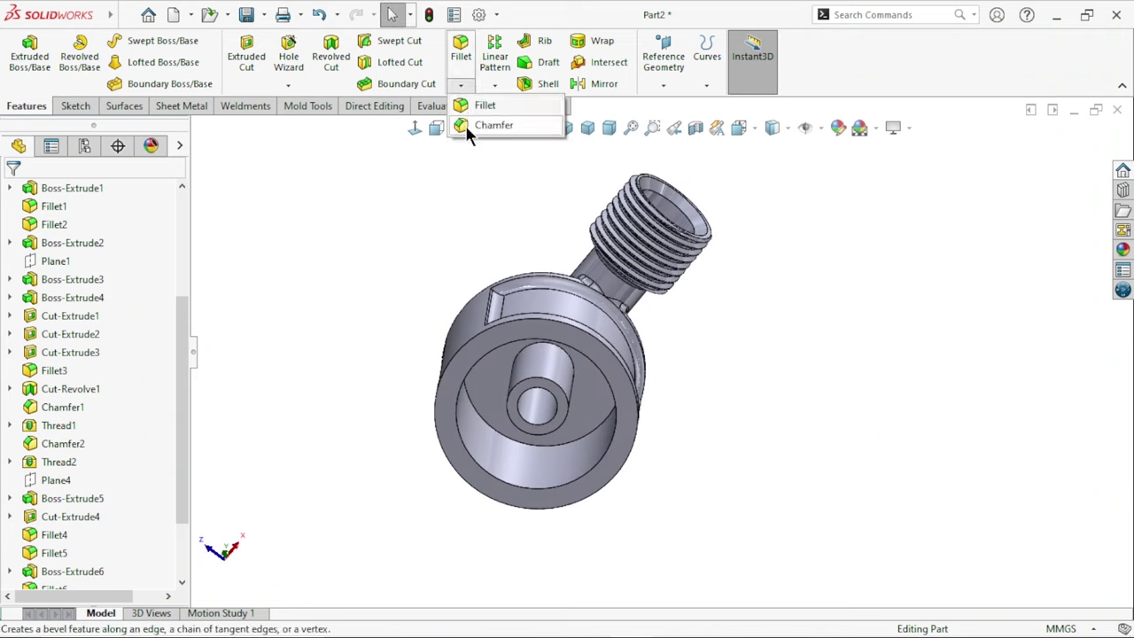
{"action": "left_click", "coordinate": [465, 124]}
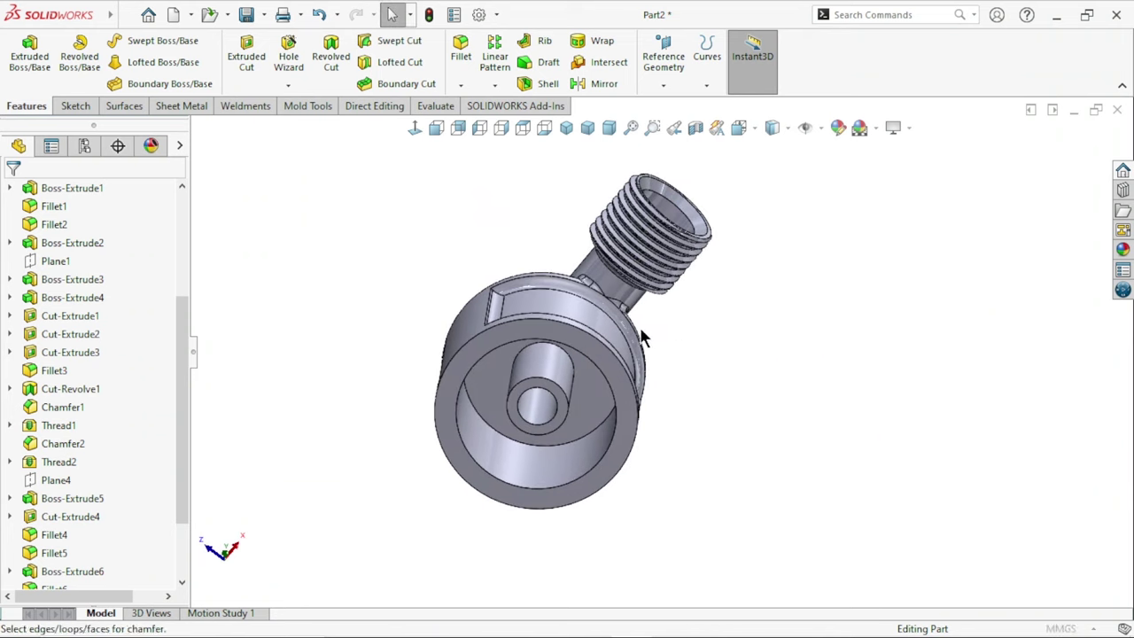
{"action": "left_click", "coordinate": [90, 527]}
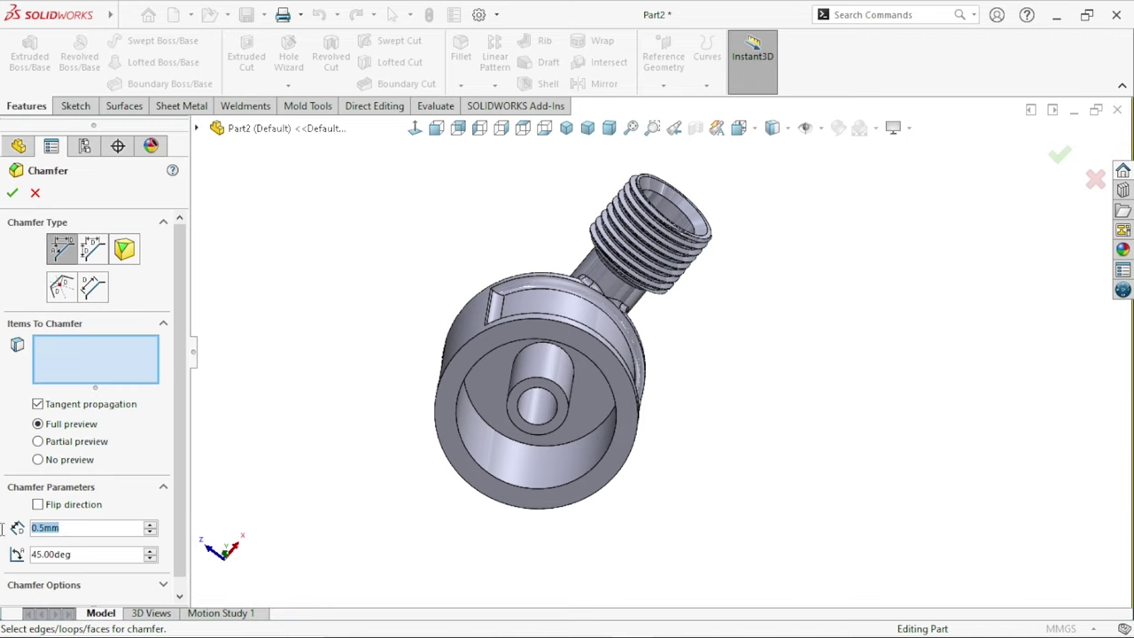
{"action": "type", "text": "1"}
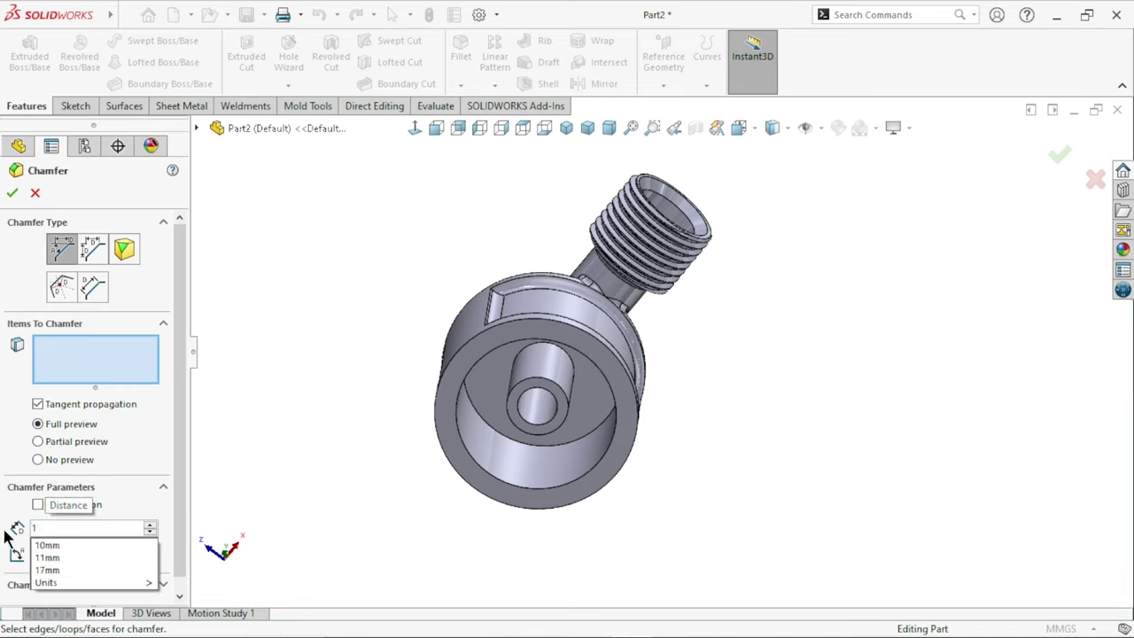
{"action": "left_click", "coordinate": [87, 554]}
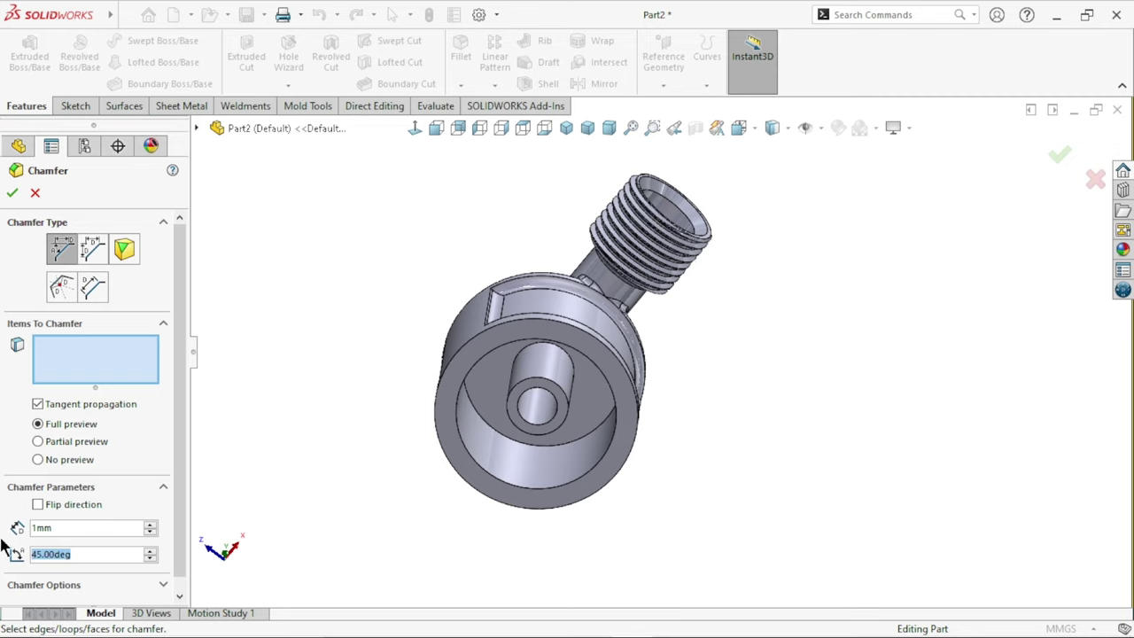
{"action": "type", "text": "60"}
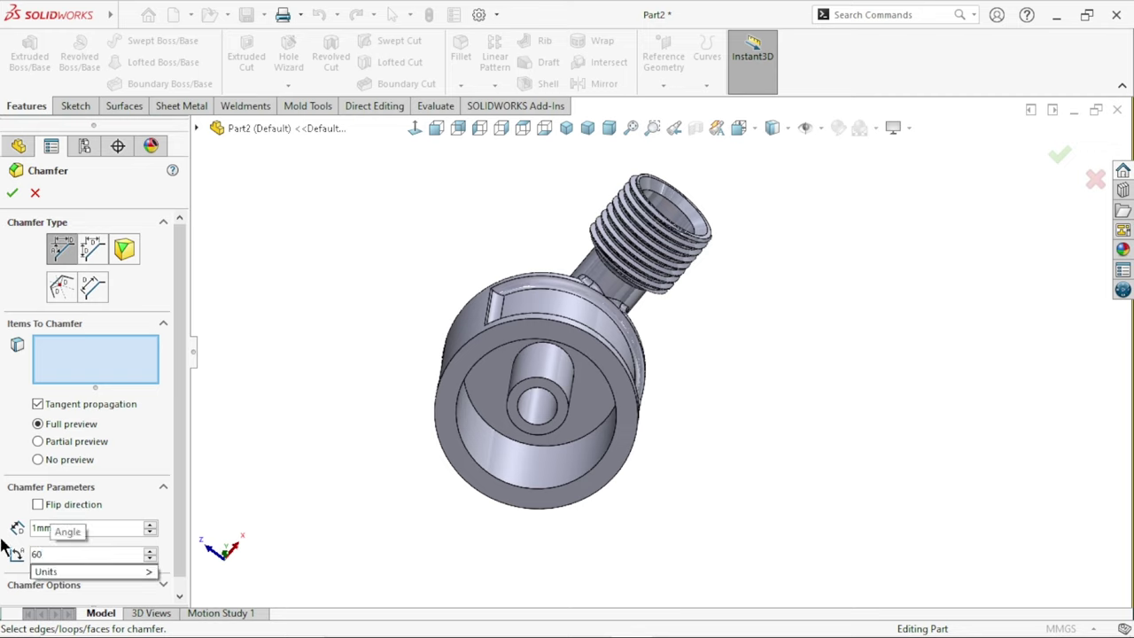
{"action": "key", "text": "Return"}
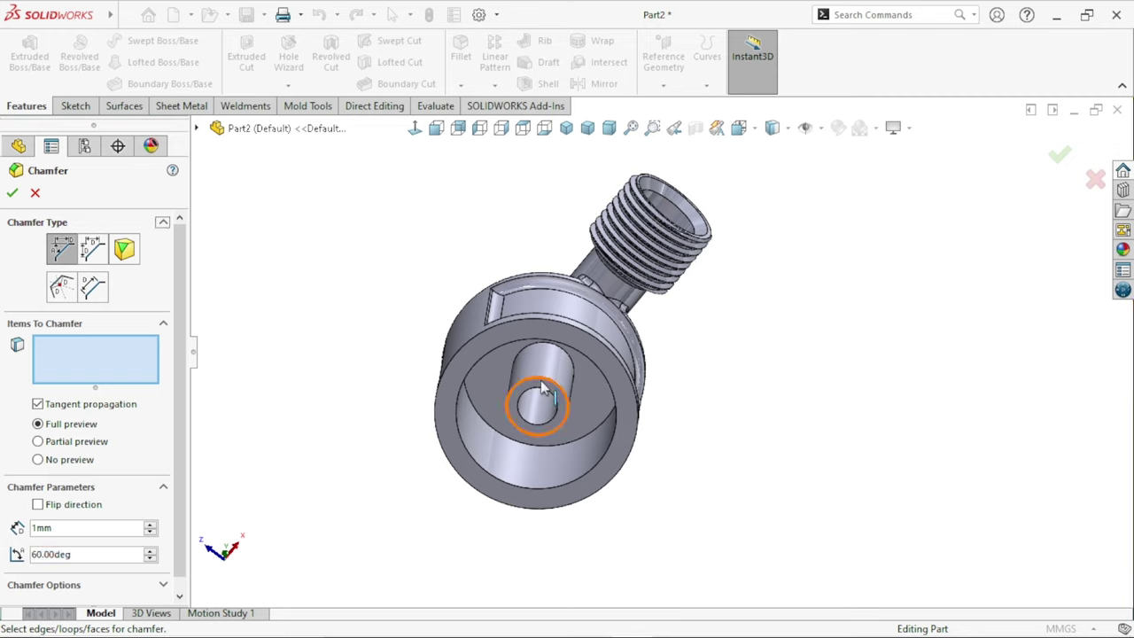
{"action": "left_click", "coordinate": [545, 387]}
{"action": "left_click", "coordinate": [13, 194]}
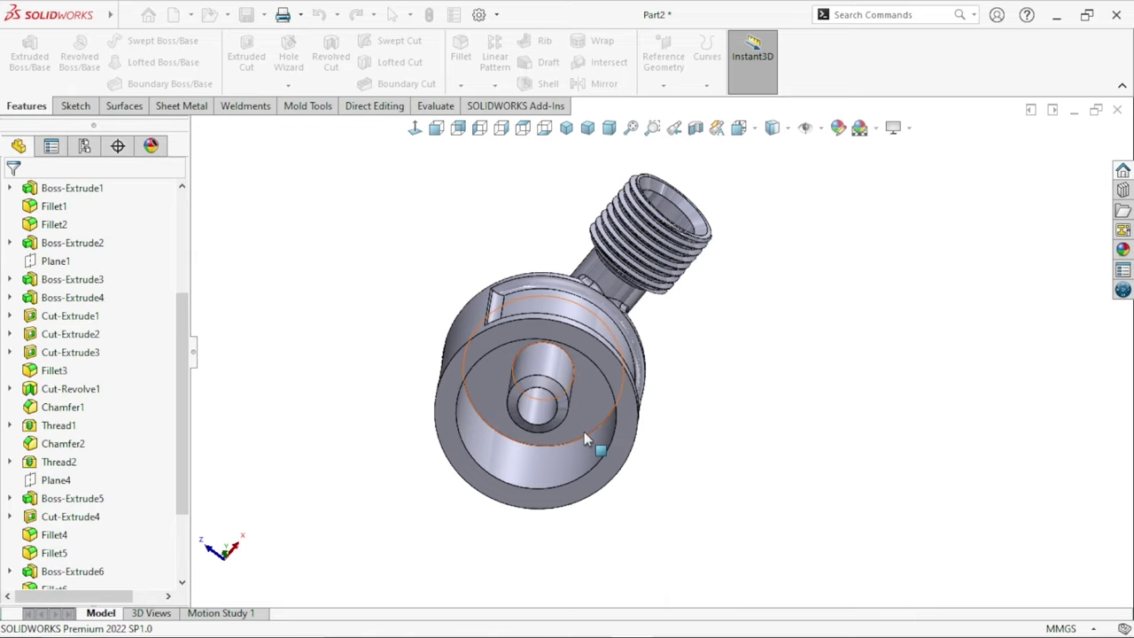
- Orbit to the top and select the Boss-Extrude4 top face of the vertical threaded outlet
{"action": "scroll", "coordinate": [594, 443], "scroll_direction": "down", "scroll_amount": 5}
{"action": "mouse_move", "coordinate": [754, 460]}
{"action": "middle_mouse_down"}
{"action": "mouse_move", "coordinate": [693, 389]}
{"action": "mouse_move", "coordinate": [704, 461]}
{"action": "middle_mouse_up"}
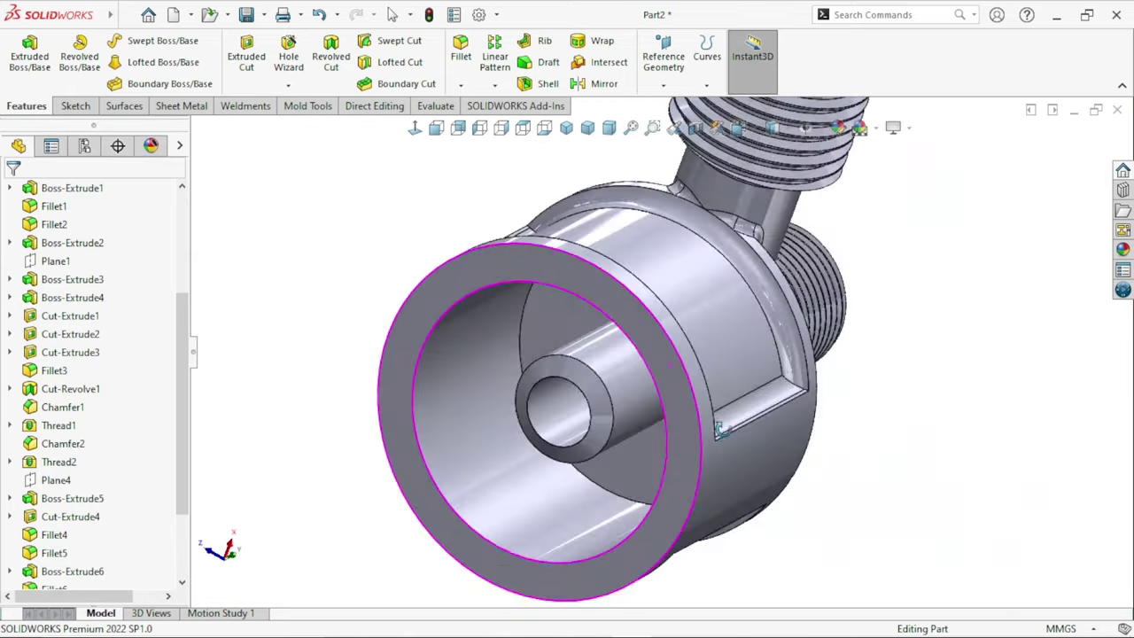
{"action": "scroll", "coordinate": [709, 447], "scroll_direction": "up", "scroll_amount": 5}
{"action": "scroll", "coordinate": [798, 380], "scroll_direction": "down", "scroll_amount": 2}
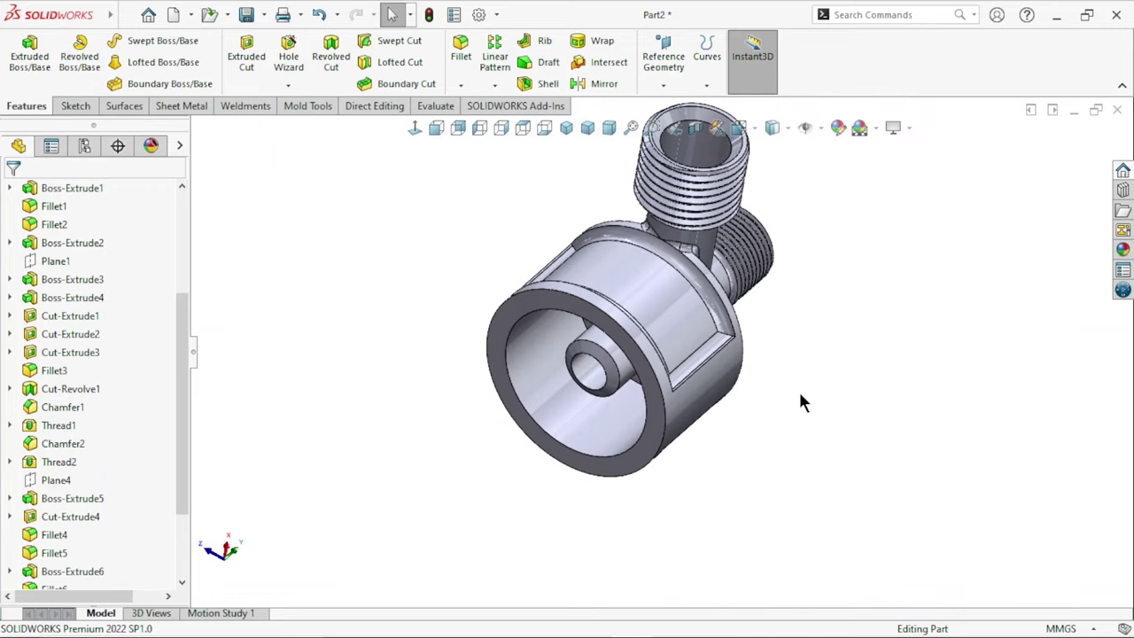
{"action": "scroll", "coordinate": [799, 399], "scroll_direction": "up", "scroll_amount": 3}
{"action": "scroll", "coordinate": [731, 310], "scroll_direction": "down", "scroll_amount": 3}
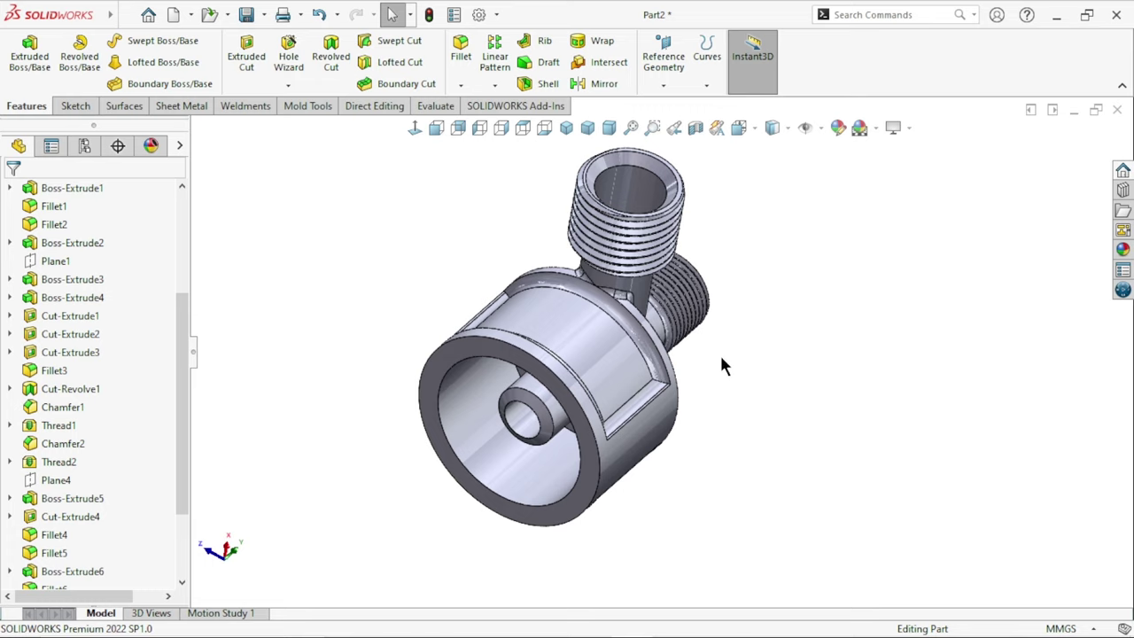
{"action": "scroll", "coordinate": [719, 353], "scroll_direction": "up", "scroll_amount": 3}
{"action": "scroll", "coordinate": [716, 336], "scroll_direction": "down", "scroll_amount": 2}
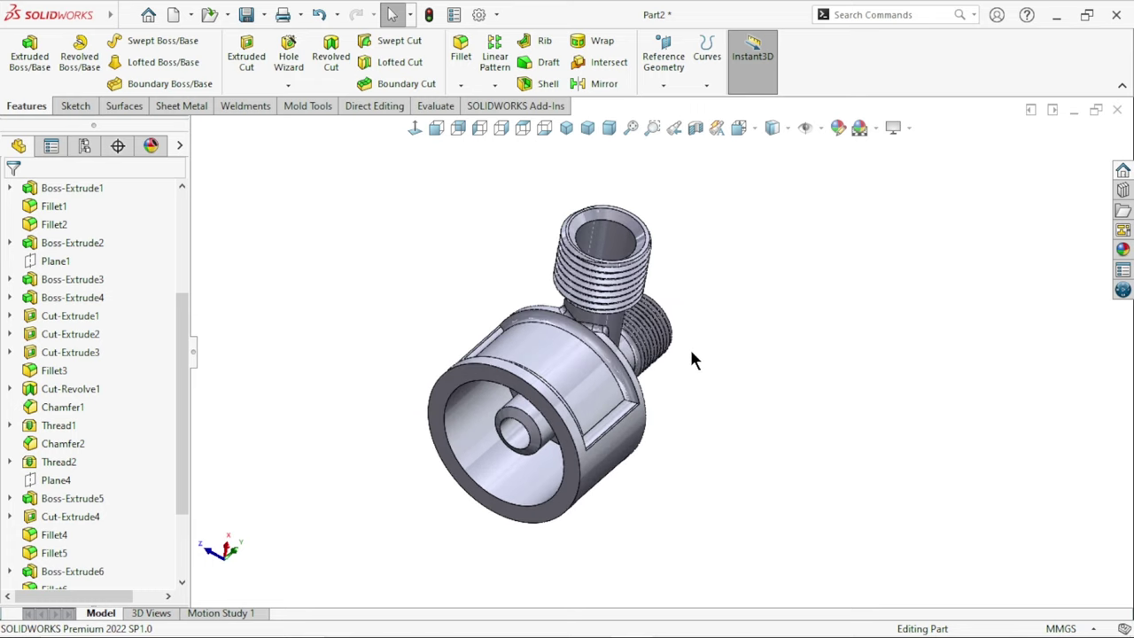
{"action": "scroll", "coordinate": [682, 350], "scroll_direction": "up", "scroll_amount": 2}
{"action": "scroll", "coordinate": [672, 341], "scroll_direction": "down", "scroll_amount": 3}
{"action": "scroll", "coordinate": [632, 363], "scroll_direction": "up", "scroll_amount": 2}
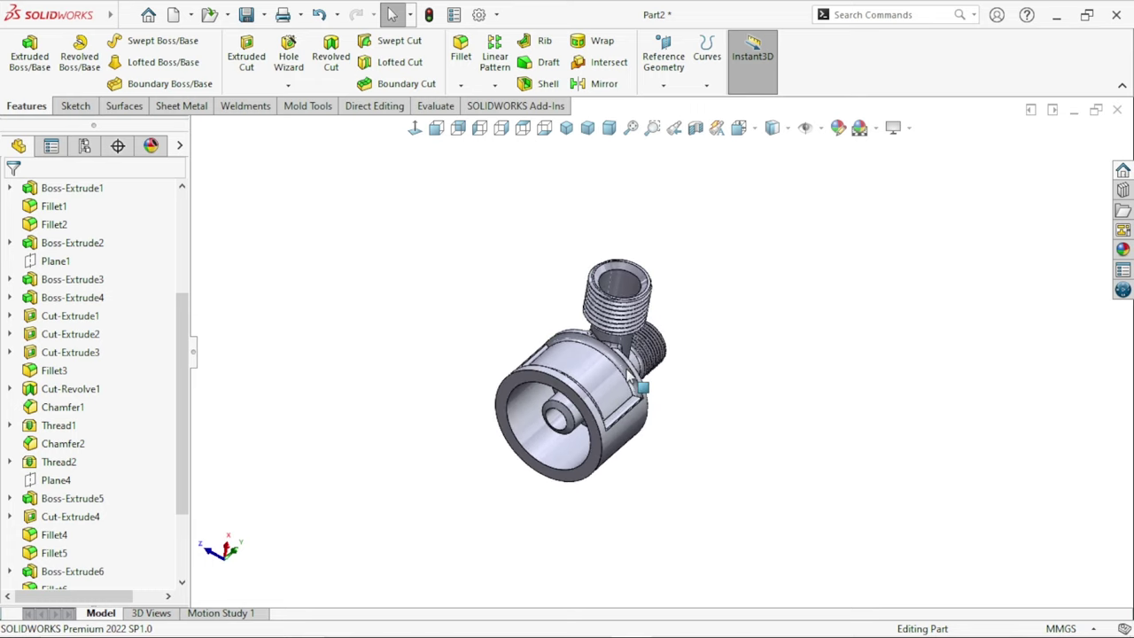
{"action": "scroll", "coordinate": [631, 377], "scroll_direction": "down", "scroll_amount": 2}
{"action": "mouse_move", "coordinate": [749, 367]}
{"action": "middle_mouse_down"}
{"action": "mouse_move", "coordinate": [656, 418]}
{"action": "mouse_move", "coordinate": [812, 506]}
{"action": "middle_mouse_up"}
{"action": "scroll", "coordinate": [617, 345], "scroll_direction": "up", "scroll_amount": 2}
{"action": "scroll", "coordinate": [608, 328], "scroll_direction": "down", "scroll_amount": 3}
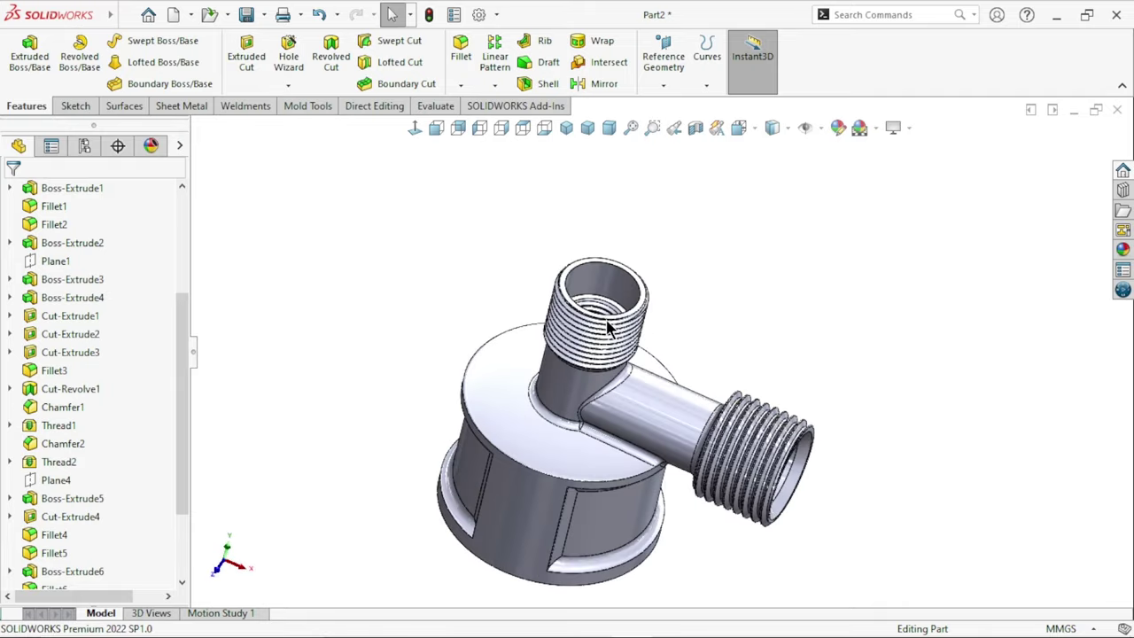
{"action": "scroll", "coordinate": [608, 328], "scroll_direction": "down", "scroll_amount": 3}
{"action": "left_click", "coordinate": [501, 195]}
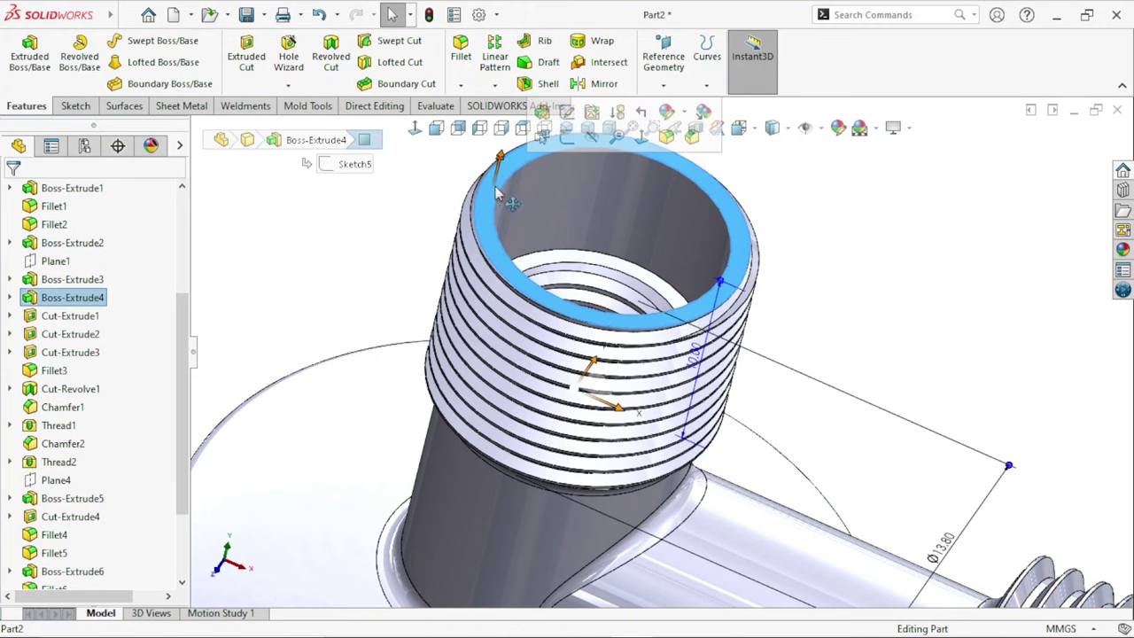
- In a new sketch, draw a roughly 9.92 mm centerpoint arc around the bore, centred at the origin
{"action": "left_click", "coordinate": [564, 142]}
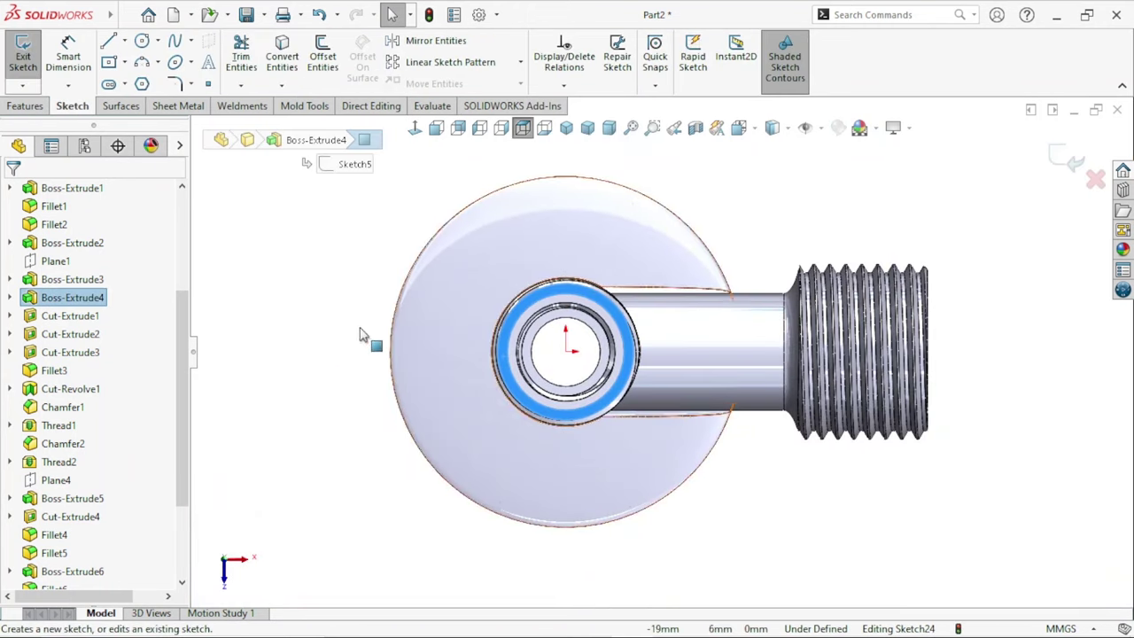
{"action": "scroll", "coordinate": [700, 430], "scroll_direction": "up", "scroll_amount": 2}
{"action": "scroll", "coordinate": [608, 321], "scroll_direction": "down", "scroll_amount": 2}
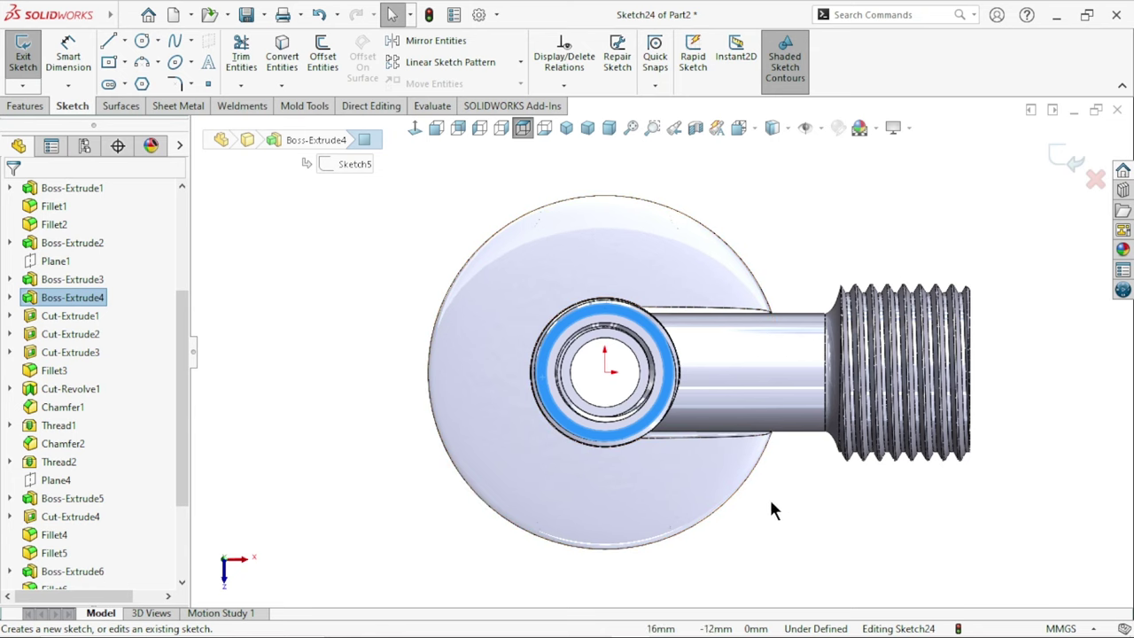
{"action": "left_click", "coordinate": [157, 62]}
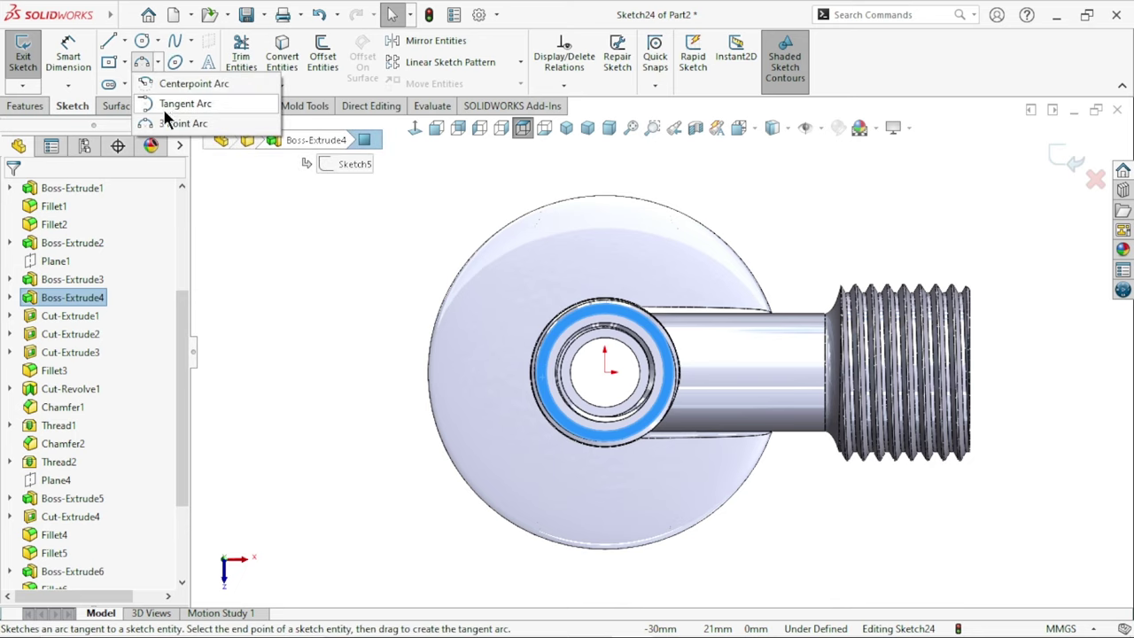
{"action": "left_click", "coordinate": [167, 84]}
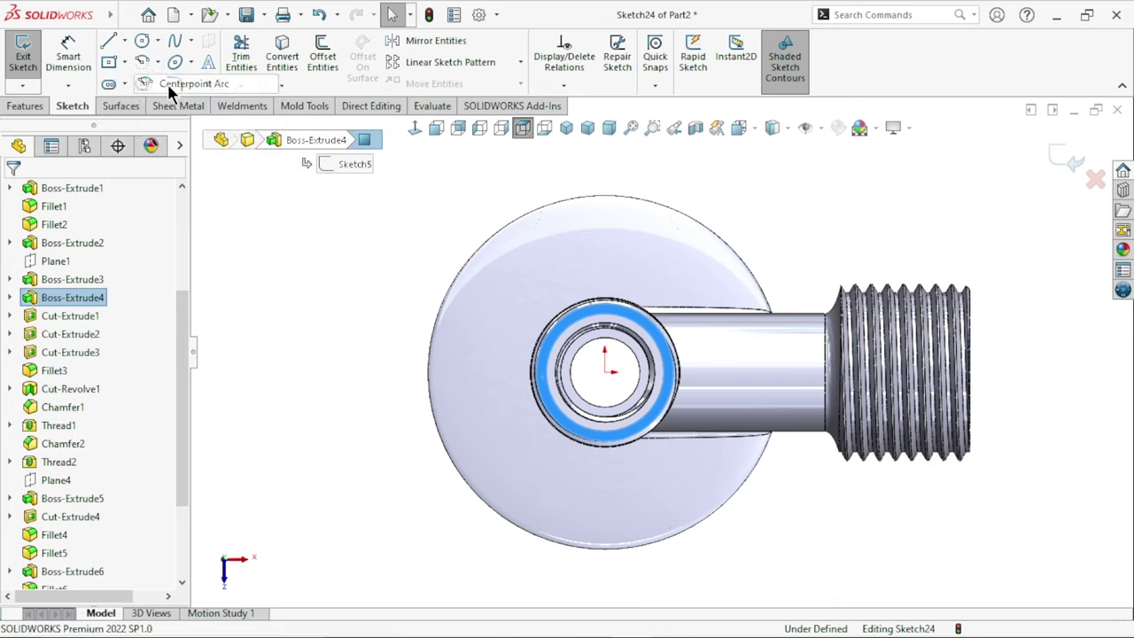
{"action": "left_click", "coordinate": [605, 371]}
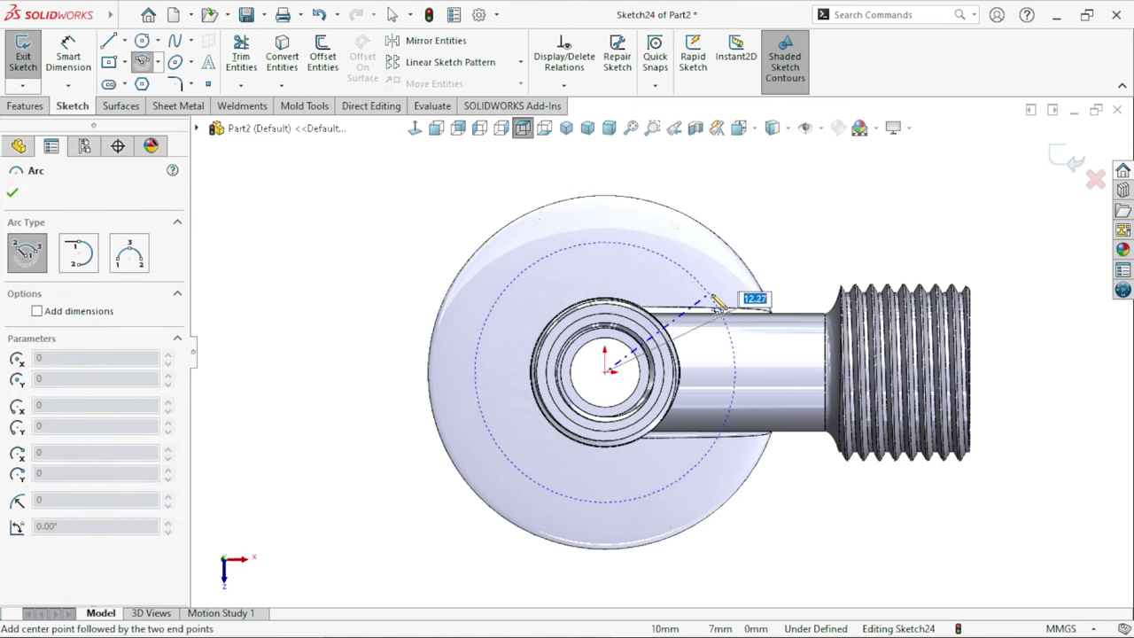
{"action": "left_click", "coordinate": [712, 295]}
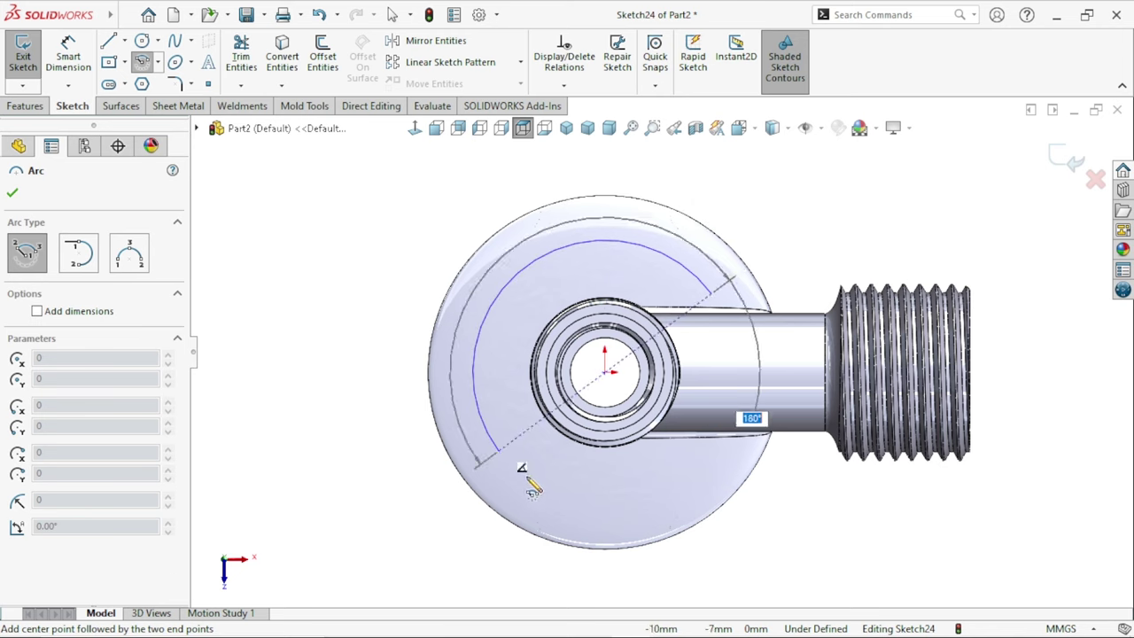
{"action": "left_click", "coordinate": [704, 463]}
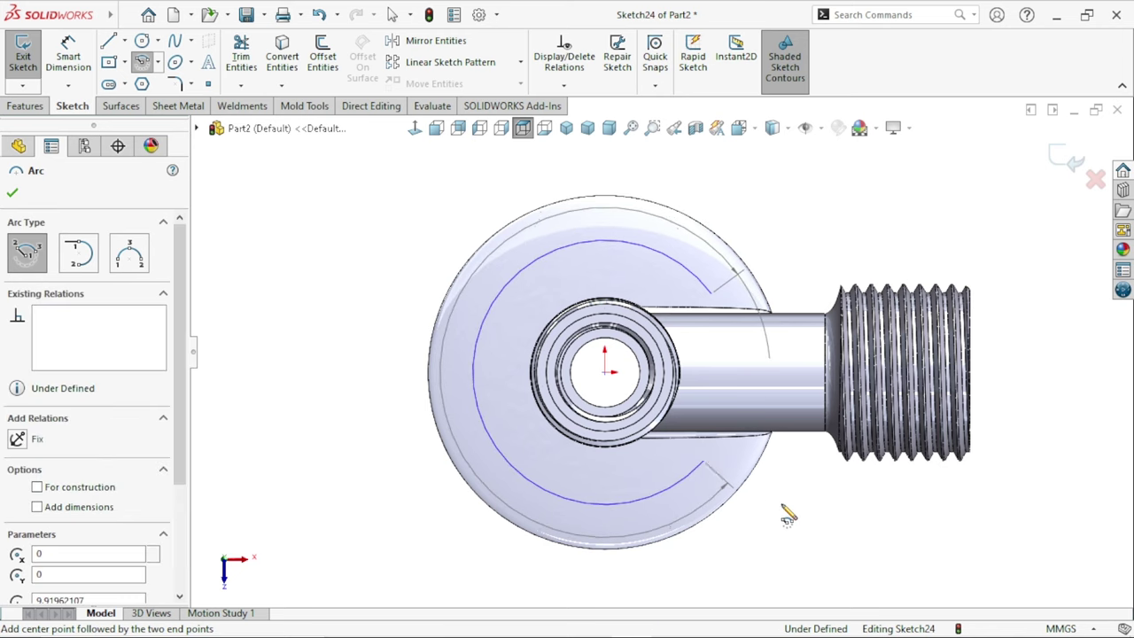
{"action": "right_click", "coordinate": [806, 471]}
{"action": "key", "text": "Escape"}
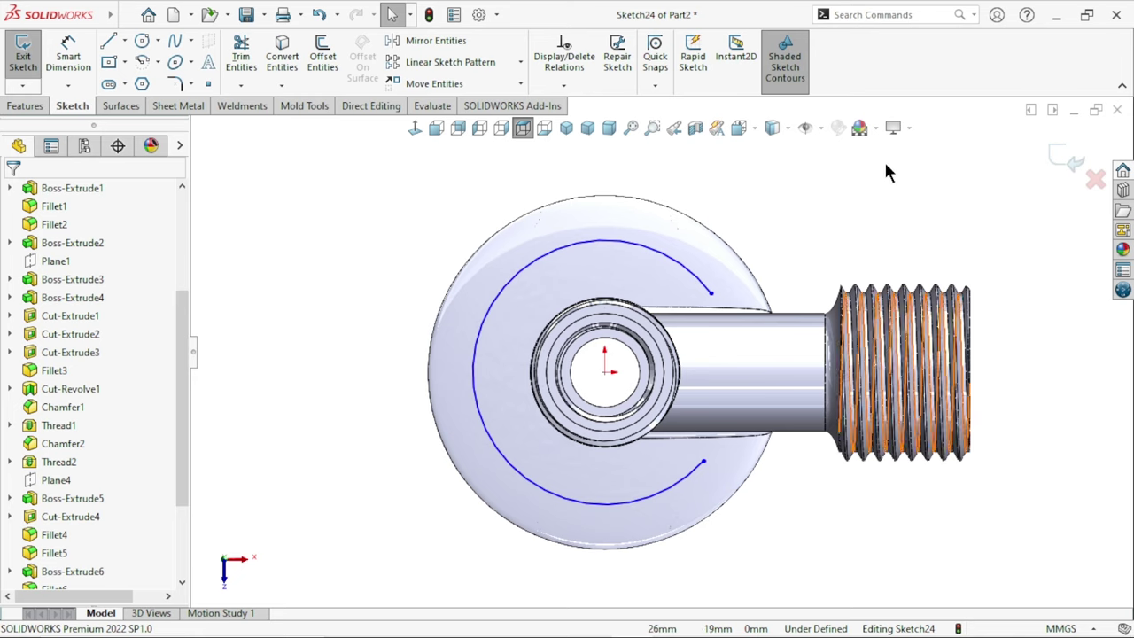
- Offset the C-shaped arc 2 mm bi-directionally to create arcs on both sides
{"action": "left_click", "coordinate": [620, 324]}
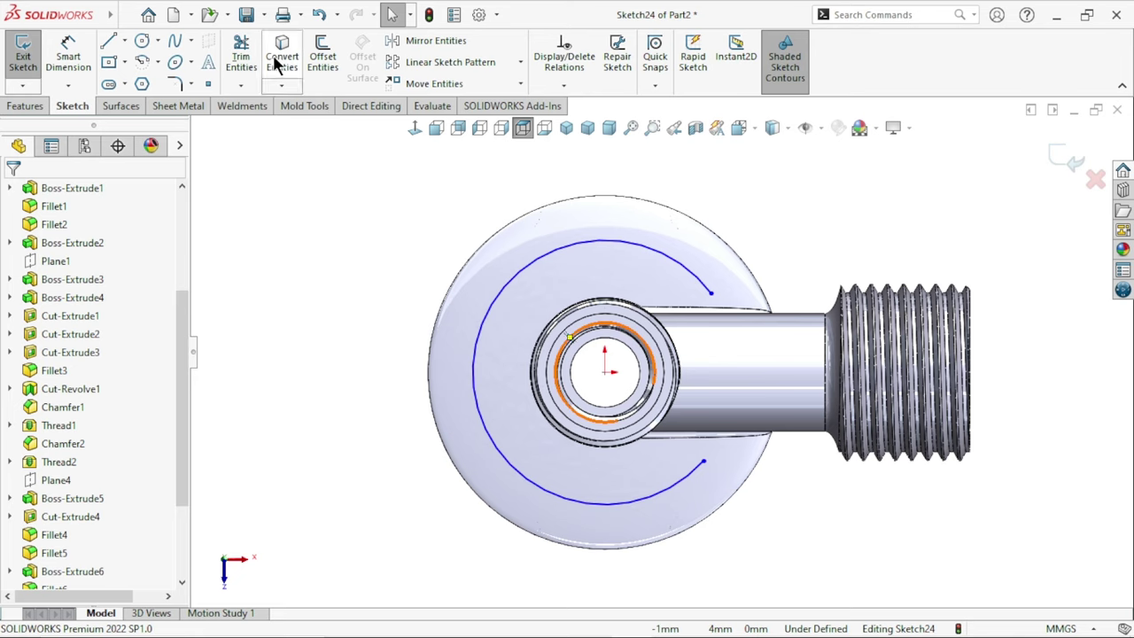
{"action": "left_click", "coordinate": [325, 62]}
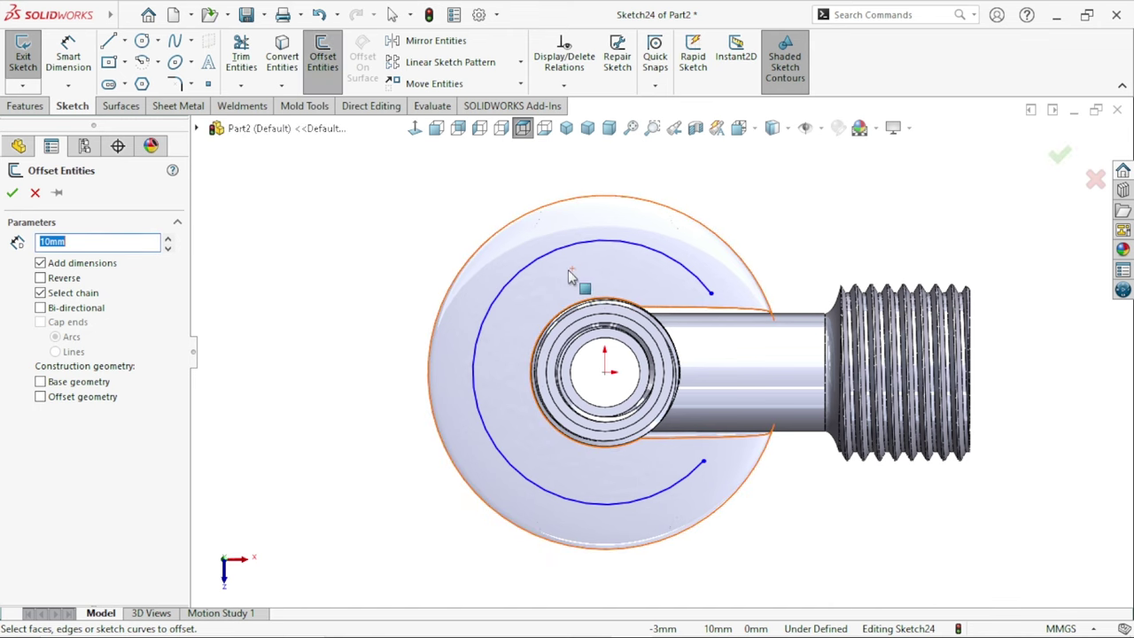
{"action": "left_click", "coordinate": [536, 263]}
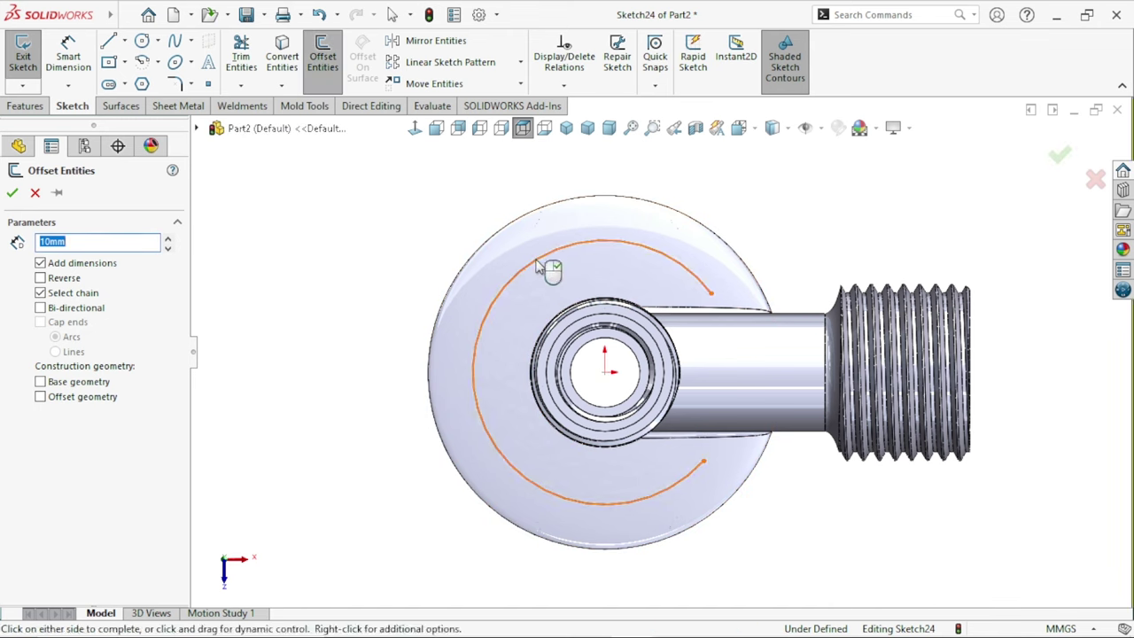
{"action": "left_click", "coordinate": [535, 266]}
{"action": "type", "text": "2.5"}
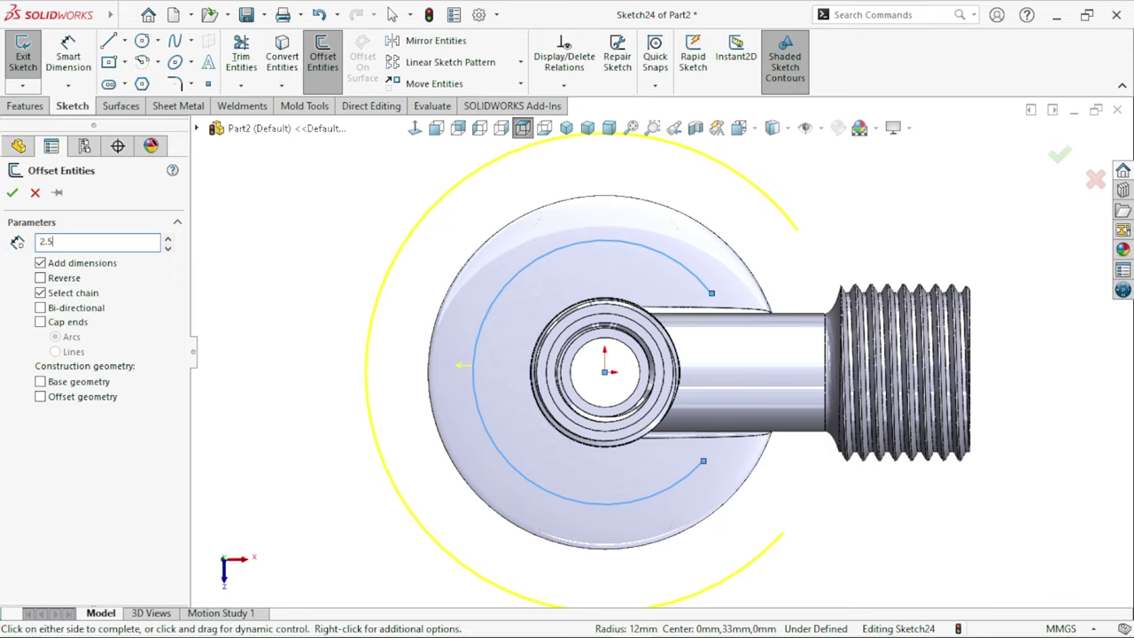
{"action": "key", "text": "Return"}
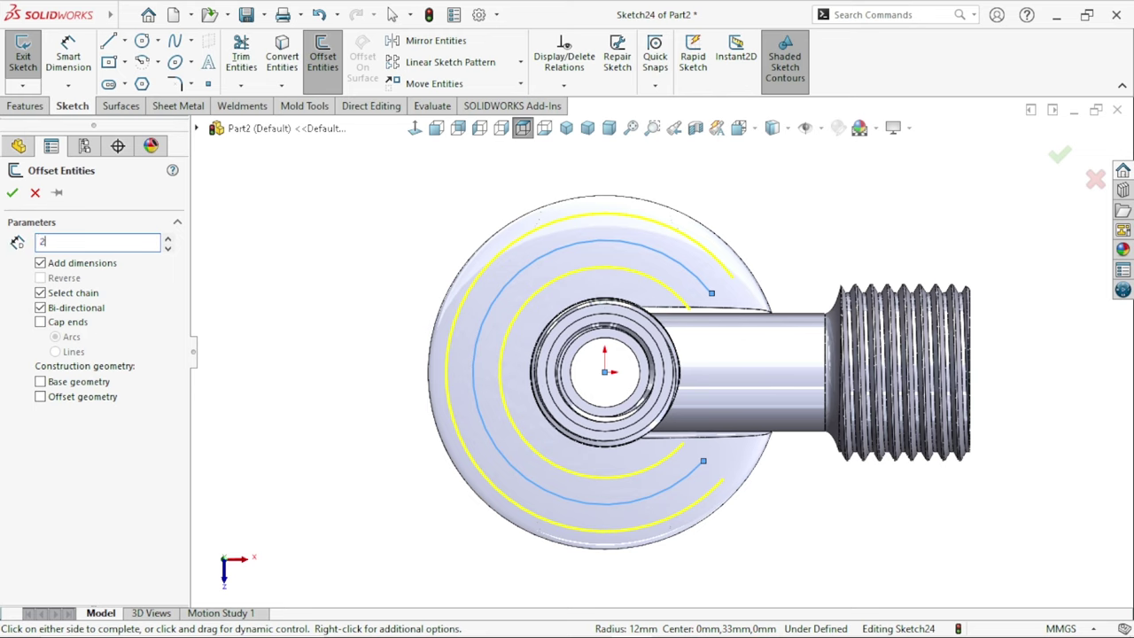
{"action": "key", "text": "Return"}
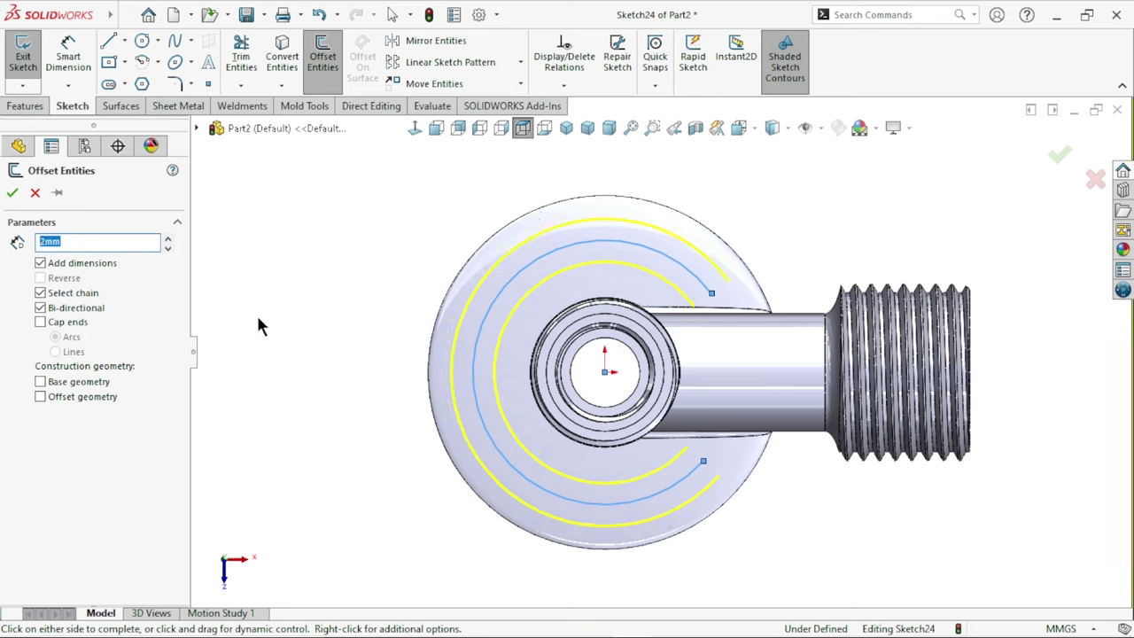
{"action": "left_click", "coordinate": [13, 192]}
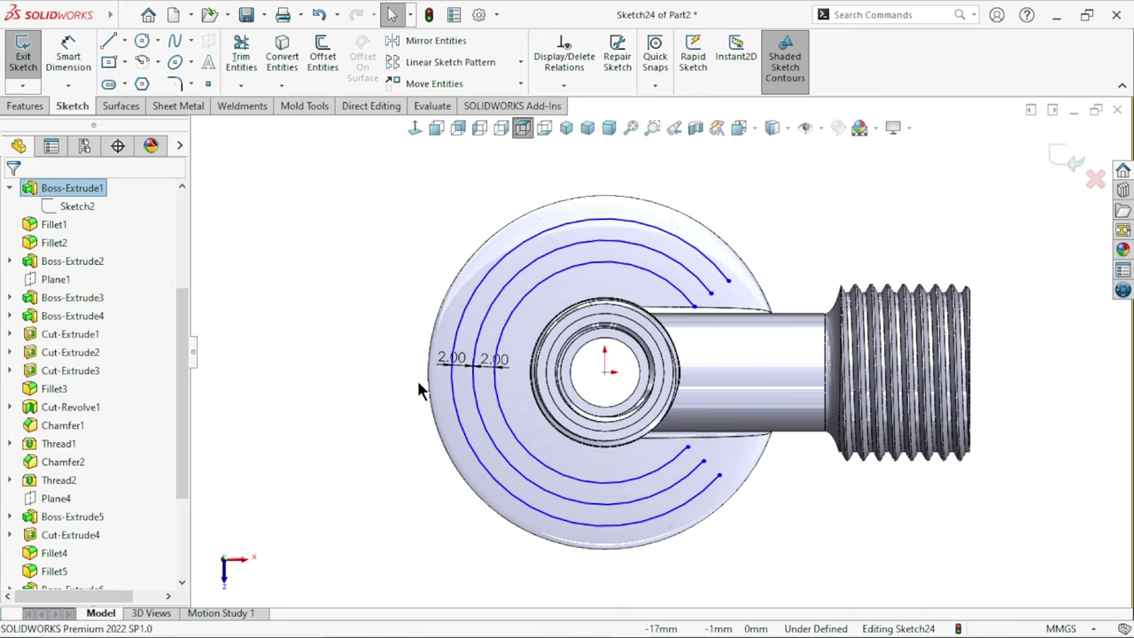
{"action": "key", "text": "z"}
- Convert the middle arc to construction geometry
{"action": "scroll", "coordinate": [617, 376], "scroll_direction": "down", "scroll_amount": 3}
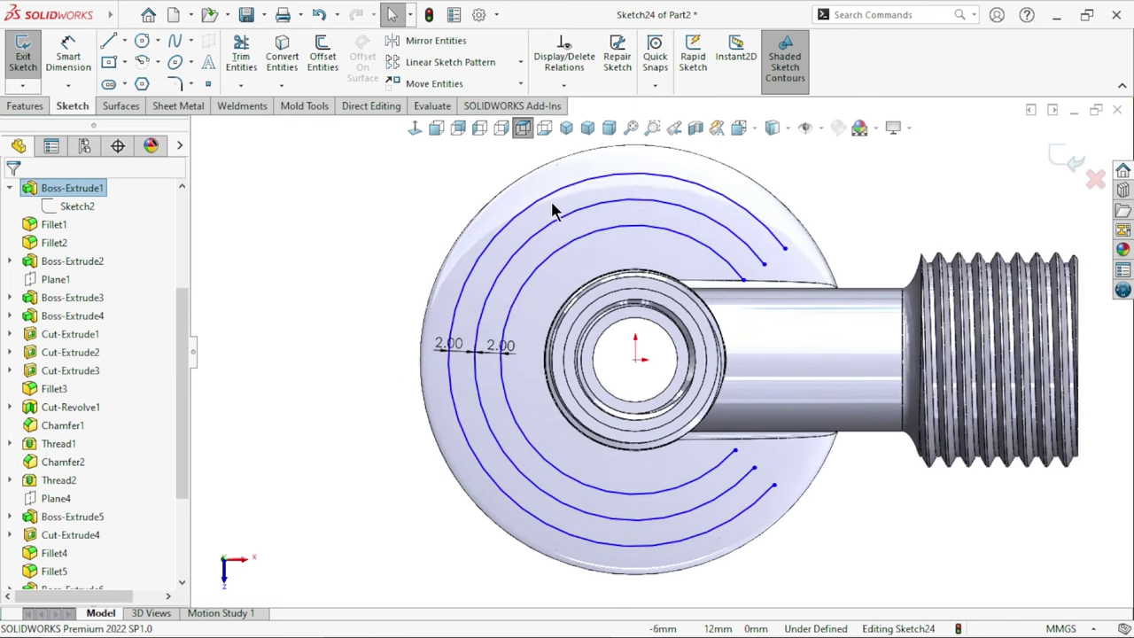
{"action": "left_click", "coordinate": [461, 251]}
{"action": "left_click", "coordinate": [36, 415]}
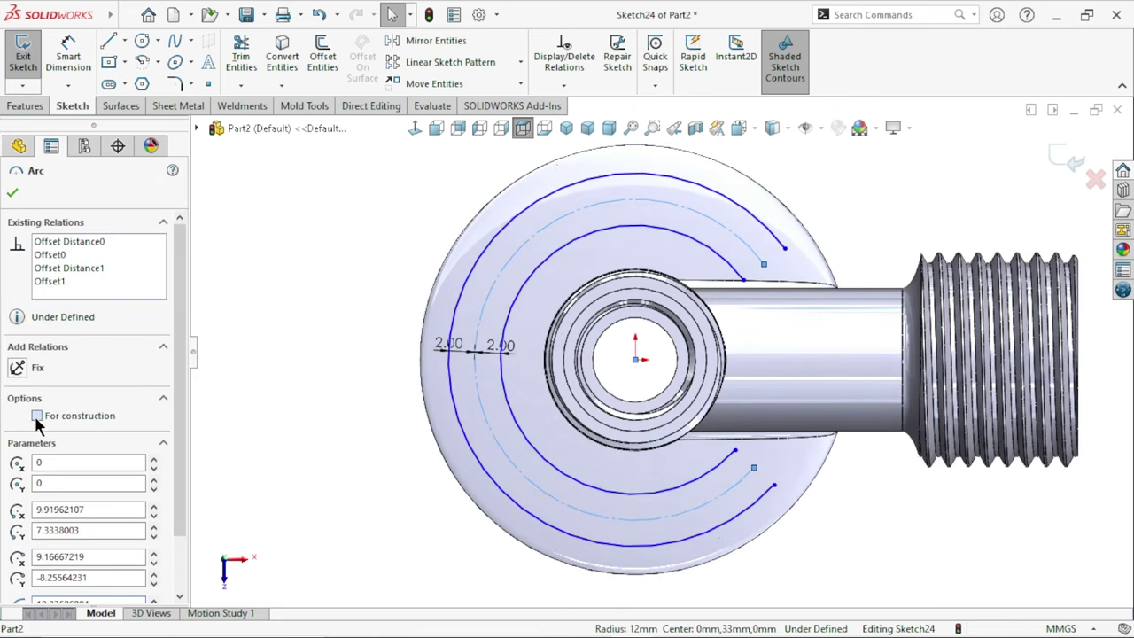
{"action": "left_click", "coordinate": [13, 192]}
{"action": "key", "text": "z"}
- Delete the 2.00 offset dimensions and adjust an arc end point, staying in the sketch
{"action": "scroll", "coordinate": [704, 392], "scroll_direction": "down", "scroll_amount": 2}
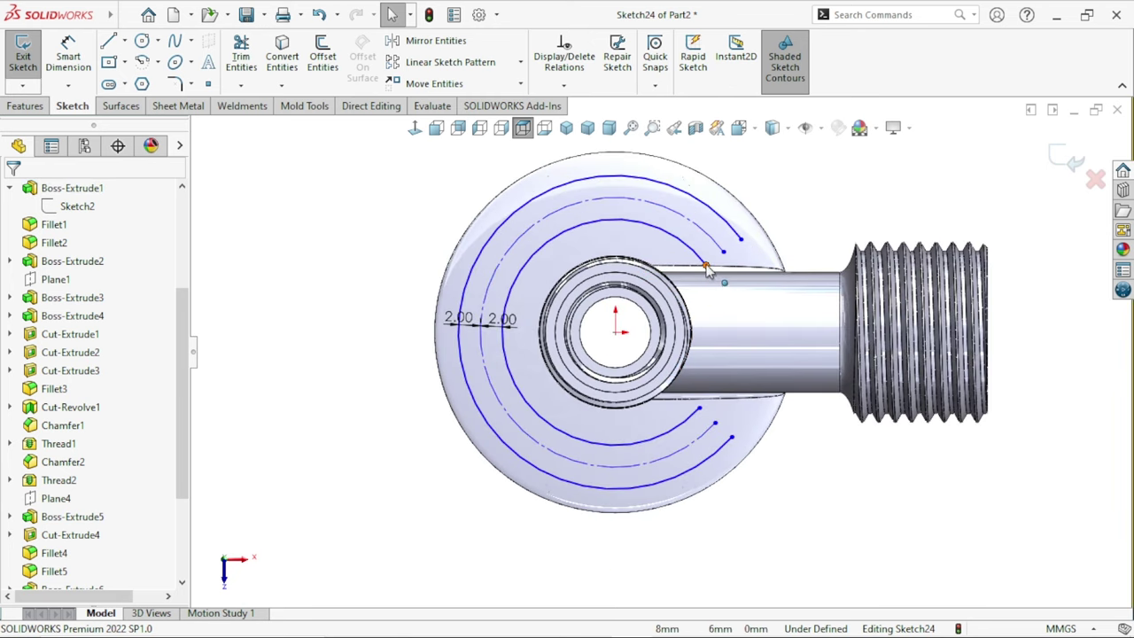
{"action": "left_click_drag", "start_coordinate": [707, 269], "coordinate": [698, 251]}
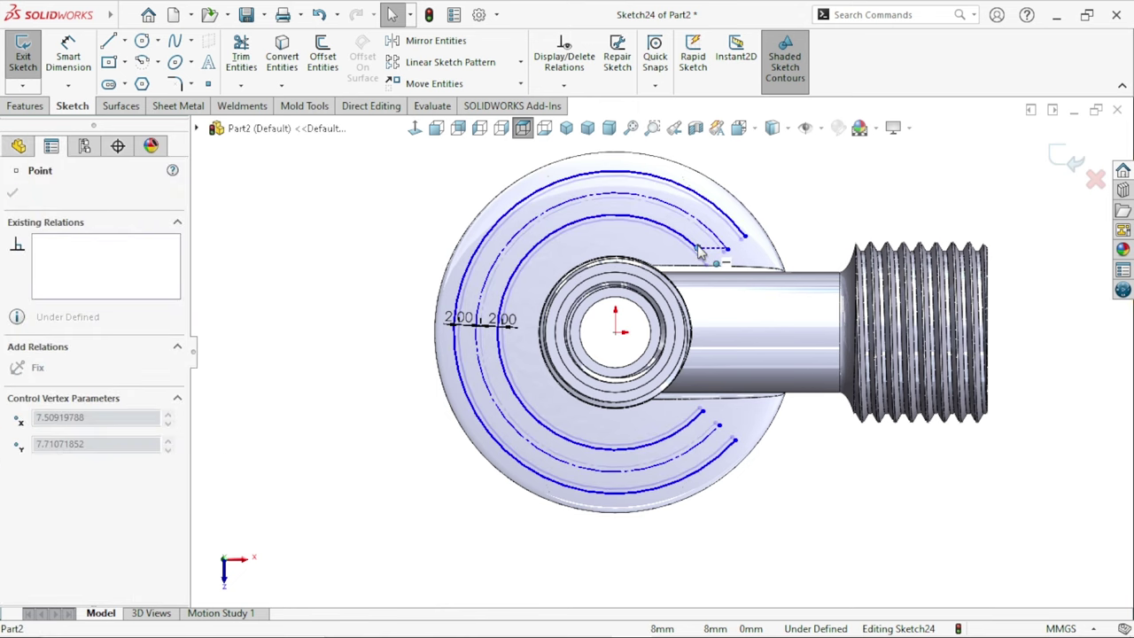
{"action": "left_click", "coordinate": [855, 526]}
{"action": "scroll", "coordinate": [856, 526], "scroll_direction": "up", "scroll_amount": 3}
{"action": "scroll", "coordinate": [475, 341], "scroll_direction": "down", "scroll_amount": 2}
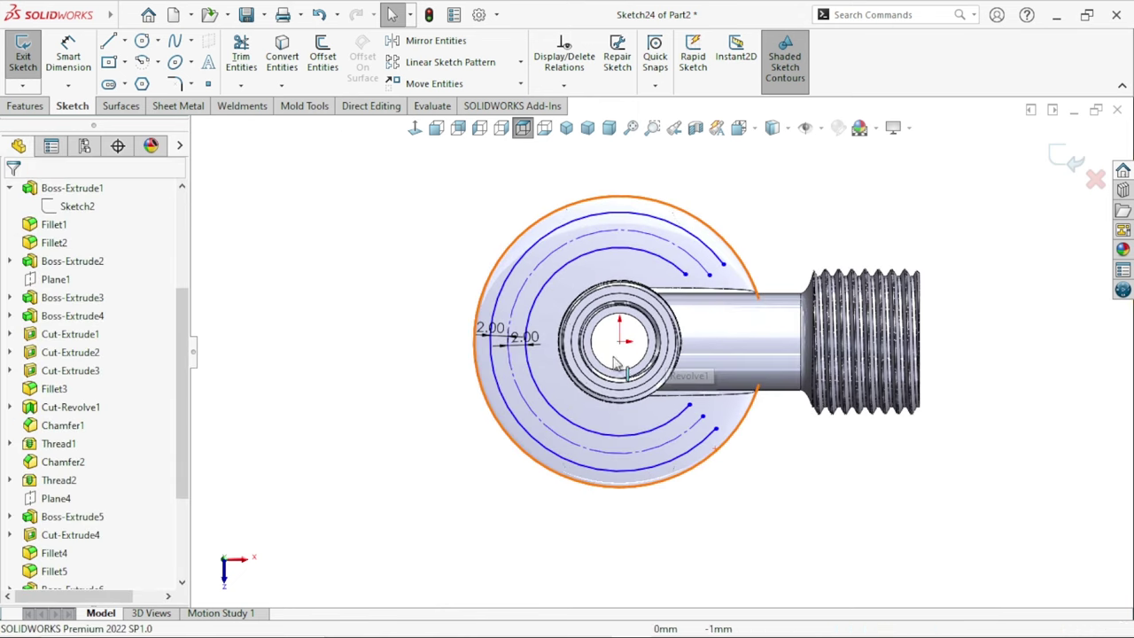
{"action": "left_click", "coordinate": [480, 330]}
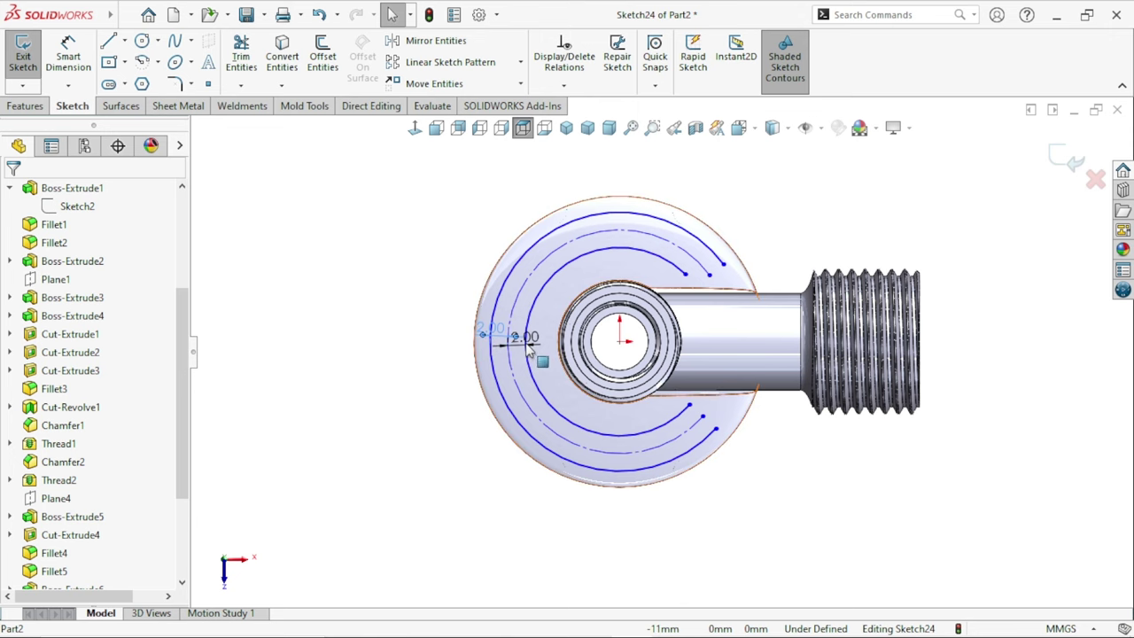
{"action": "key", "text": "Escape"}
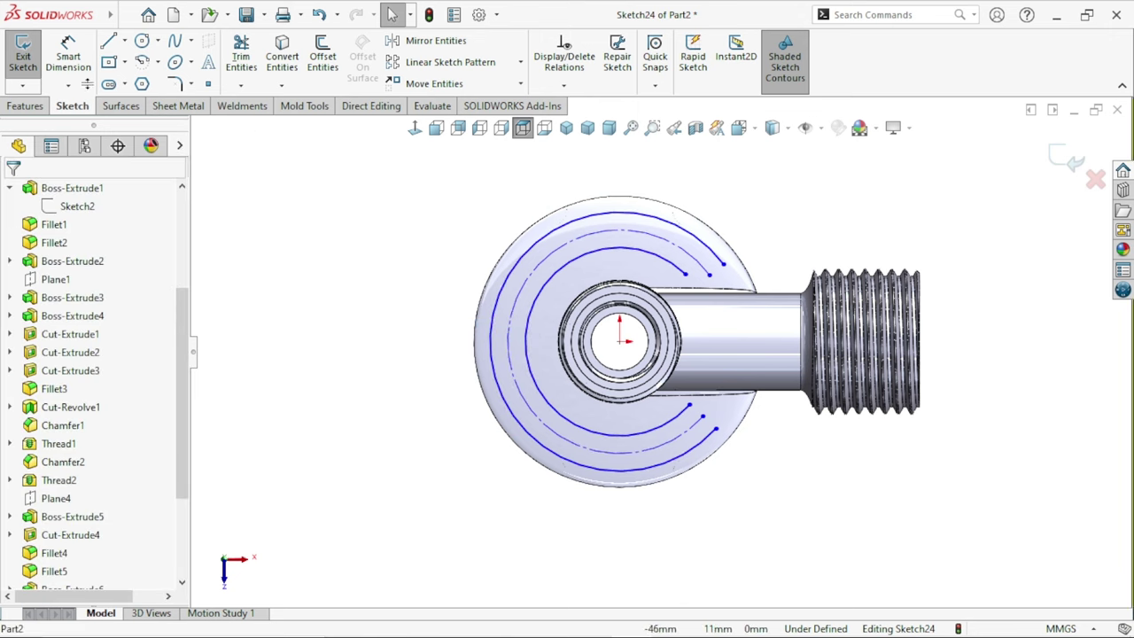
{"action": "left_click", "coordinate": [35, 55]}
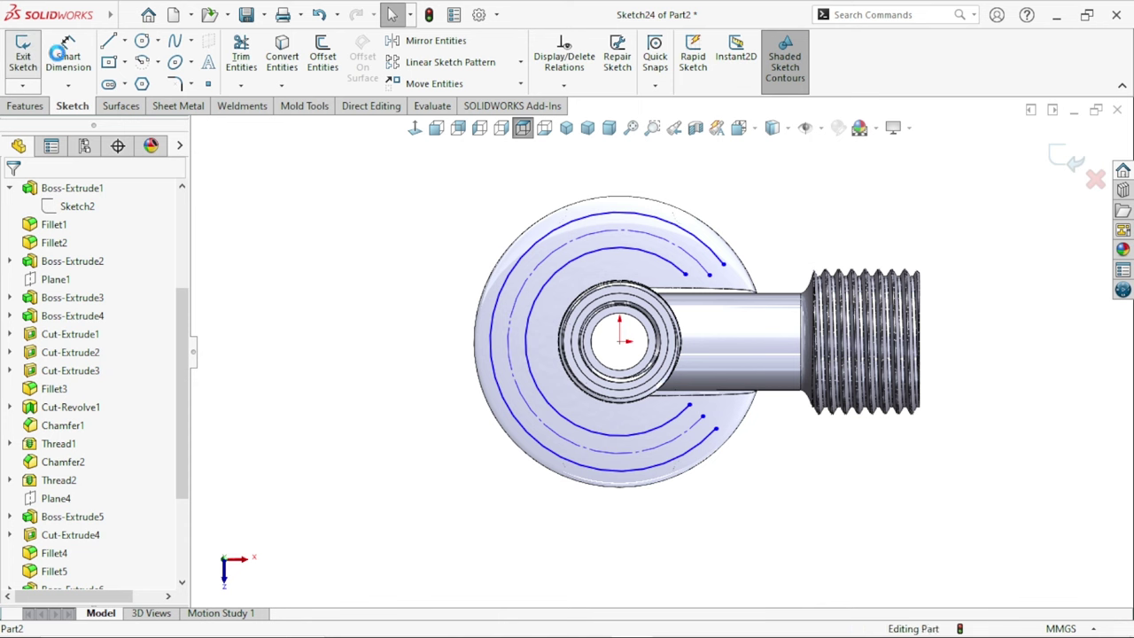
{"action": "left_click", "coordinate": [319, 15]}
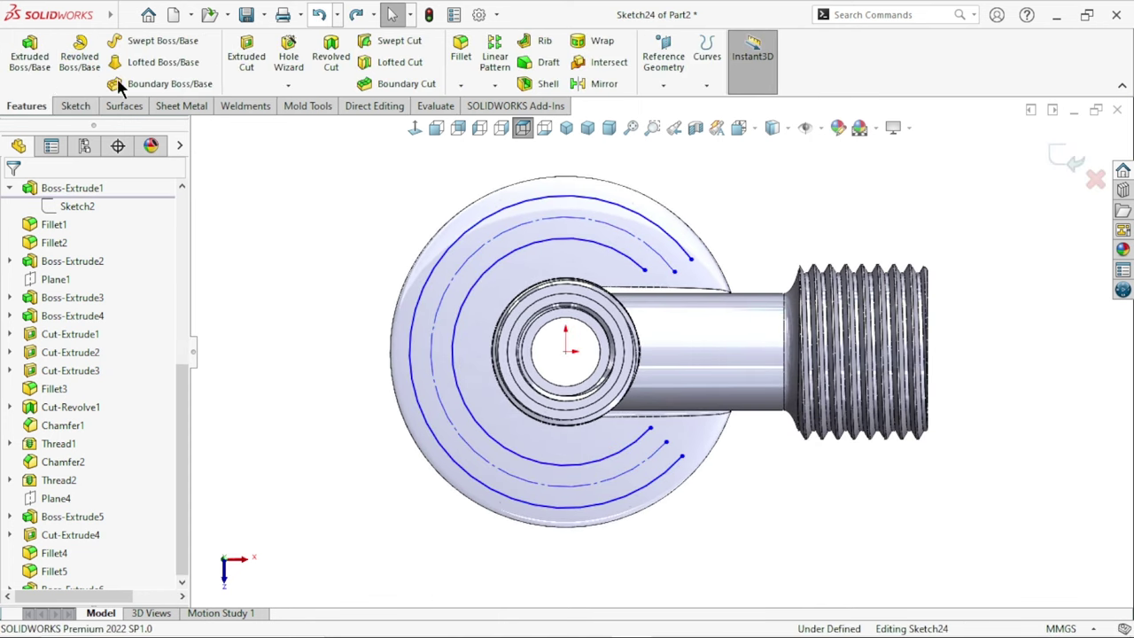
- Add radius dimensions: R14.5 on the outer offset arc and R10.5 on the inner arc
{"action": "left_click", "coordinate": [77, 70]}
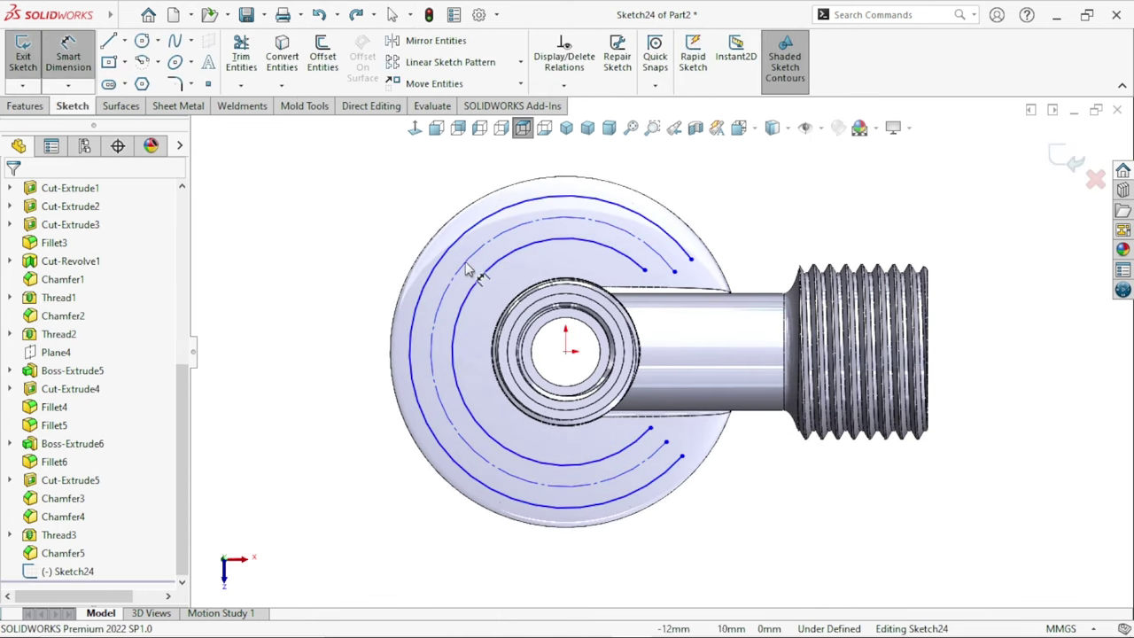
{"action": "left_click", "coordinate": [310, 263]}
{"action": "left_click", "coordinate": [350, 232]}
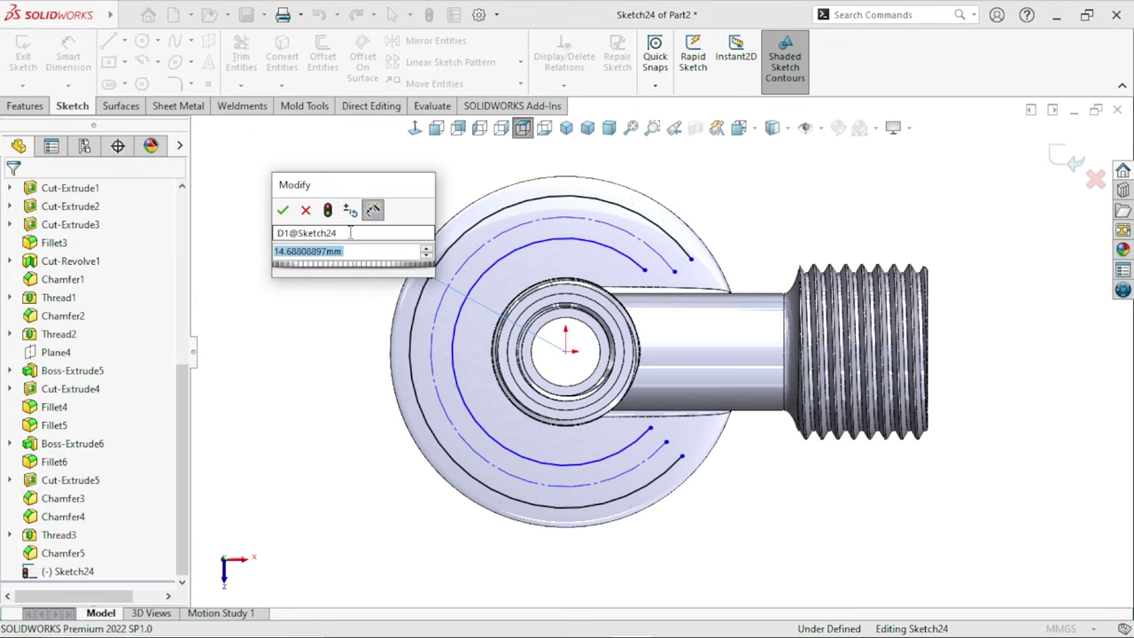
{"action": "type", "text": "14"}
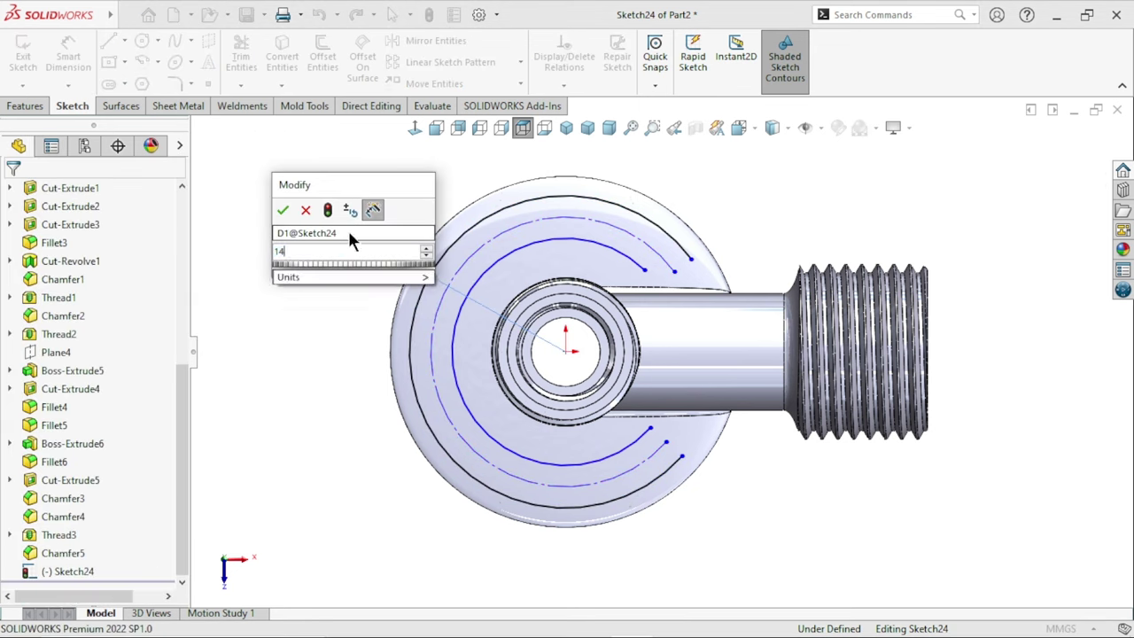
{"action": "type", "text": ".5"}
{"action": "left_click", "coordinate": [278, 210]}
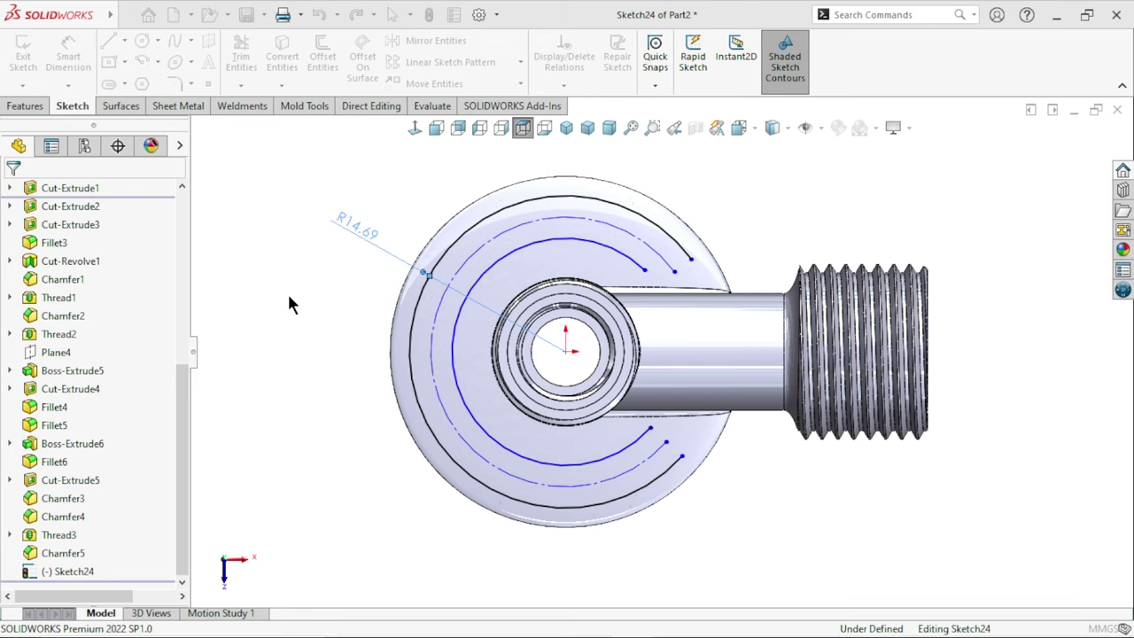
{"action": "left_click", "coordinate": [452, 346]}
{"action": "left_click", "coordinate": [346, 343]}
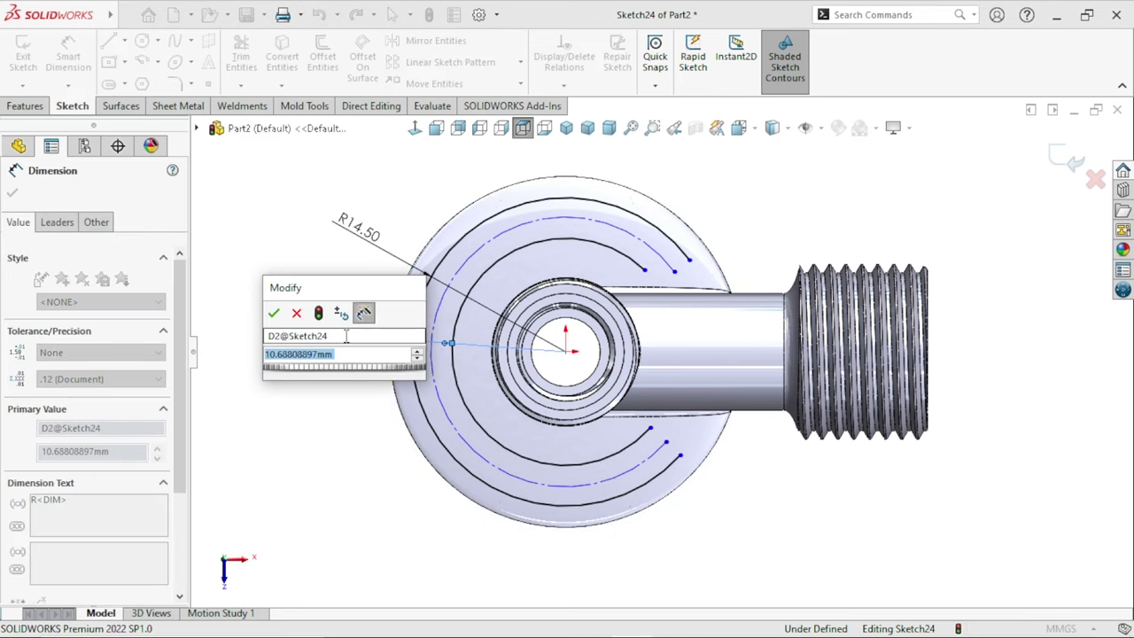
{"action": "type", "text": "10.69"}
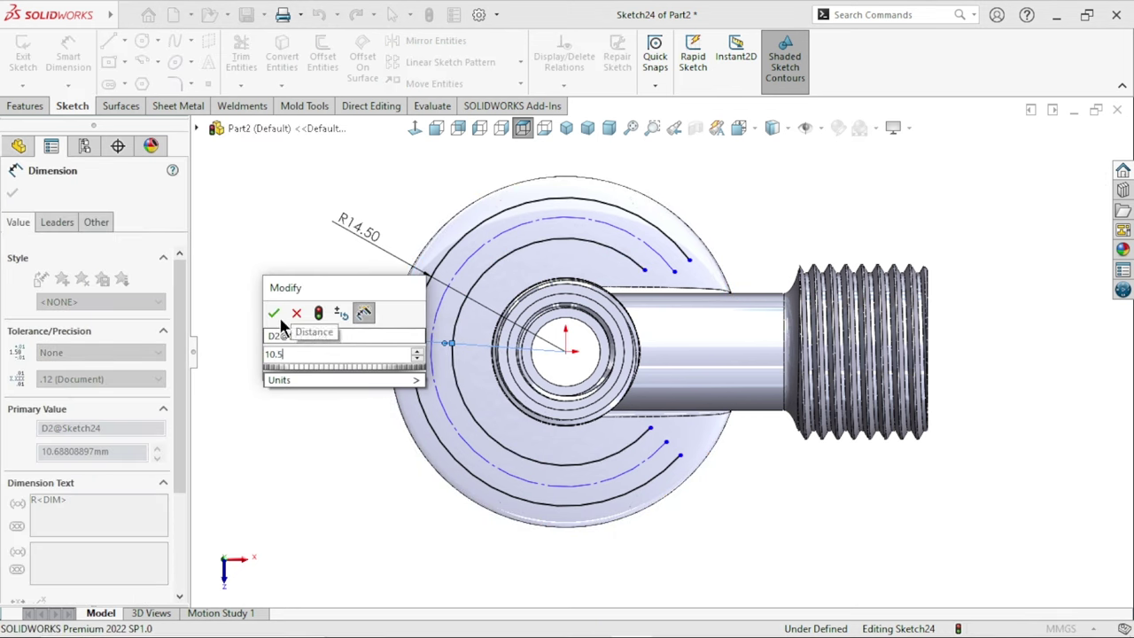
{"action": "left_click", "coordinate": [273, 312]}
{"action": "scroll", "coordinate": [361, 336], "scroll_direction": "up", "scroll_amount": 5}
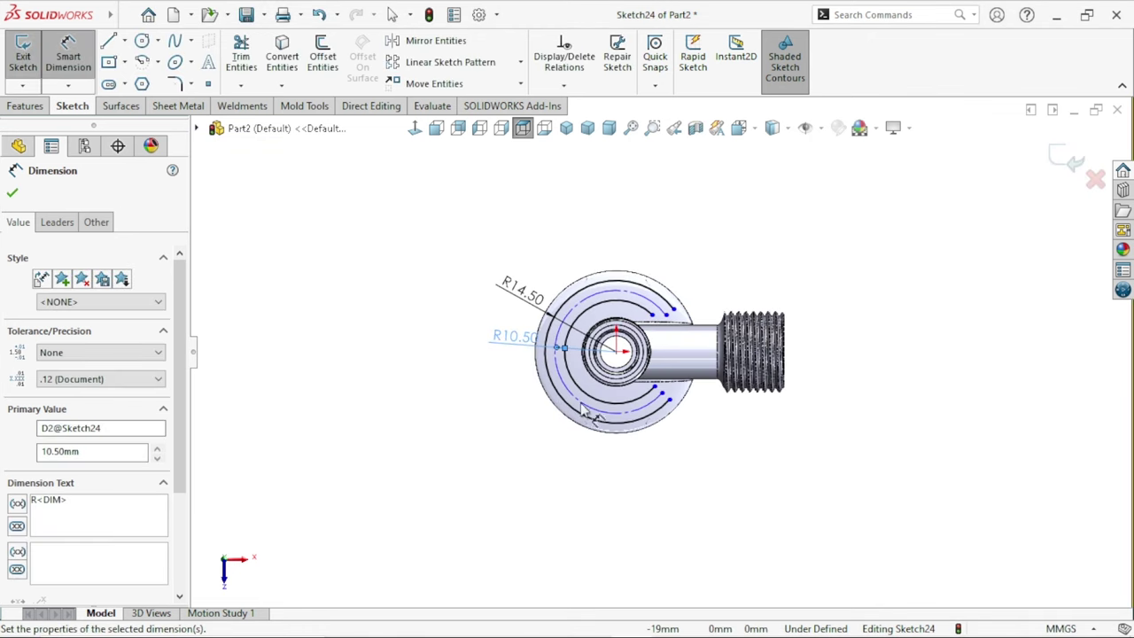
{"action": "scroll", "coordinate": [620, 354], "scroll_direction": "down", "scroll_amount": 3}
{"action": "left_click", "coordinate": [806, 469]}
- Draw a short horizontal line across the outer arc's upper end
{"action": "scroll", "coordinate": [881, 354], "scroll_direction": "down", "scroll_amount": 2}
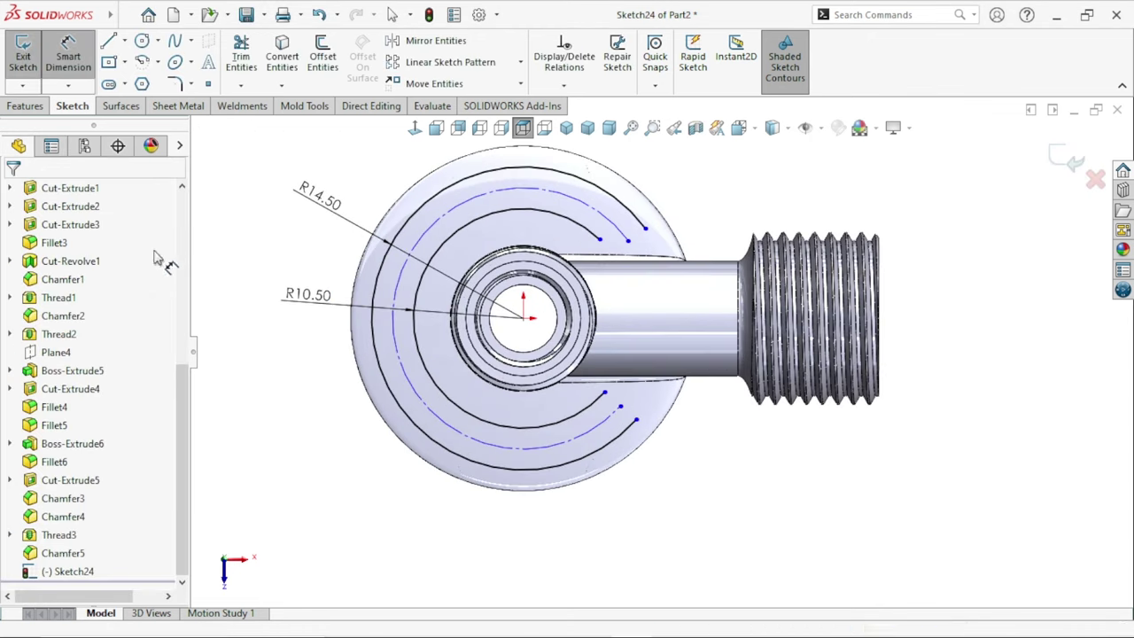
{"action": "left_click", "coordinate": [112, 38]}
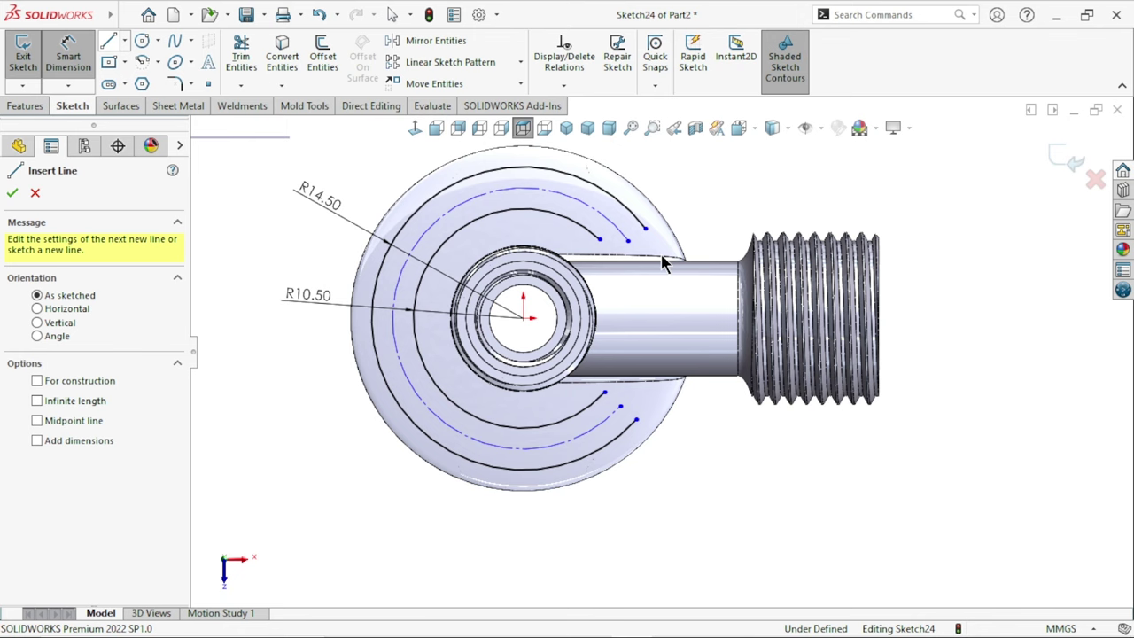
{"action": "left_click", "coordinate": [599, 239]}
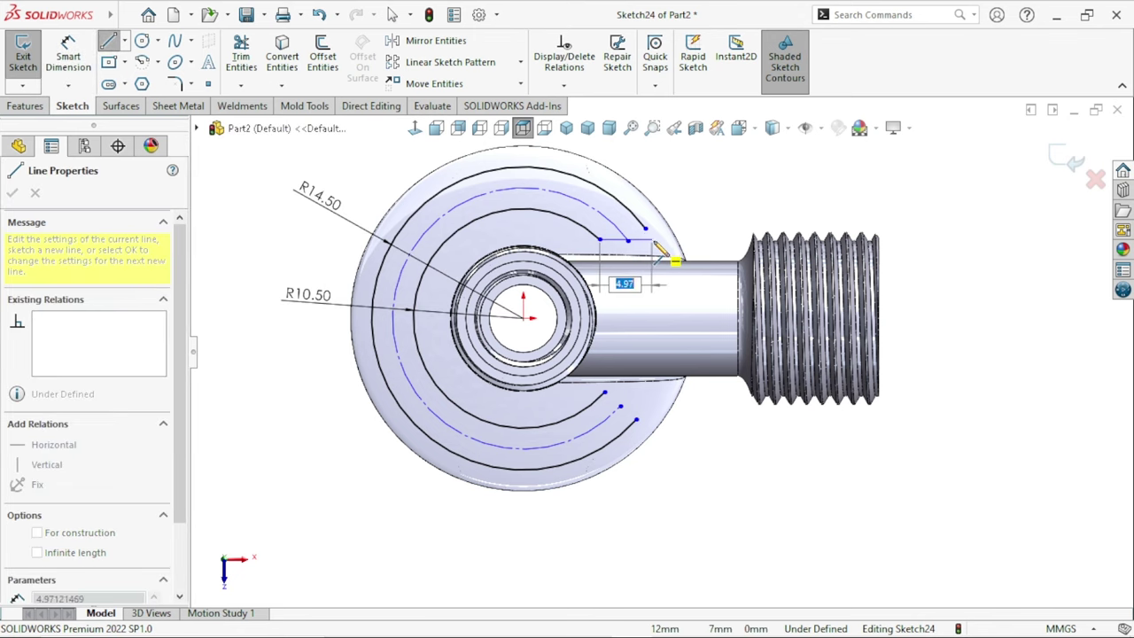
{"action": "left_click", "coordinate": [655, 240]}
{"action": "right_click", "coordinate": [656, 241]}
{"action": "left_click", "coordinate": [749, 212]}
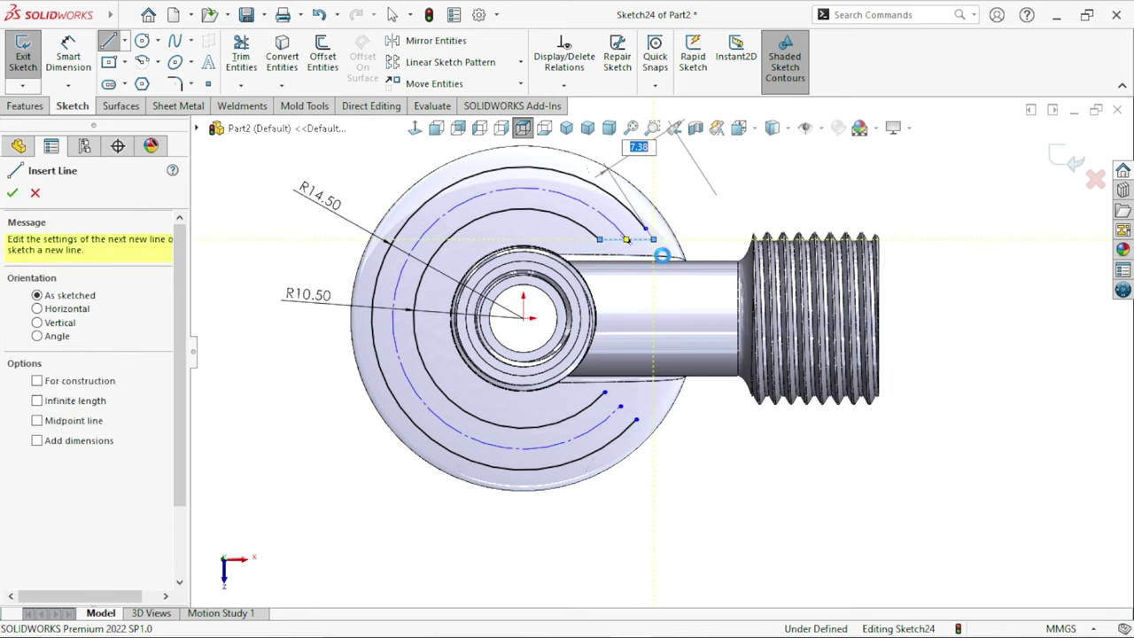
{"action": "scroll", "coordinate": [651, 257], "scroll_direction": "down", "scroll_amount": 3}
- Merge the outer arc's upper endpoint with the right end of the short line
{"action": "left_click", "coordinate": [629, 210]}
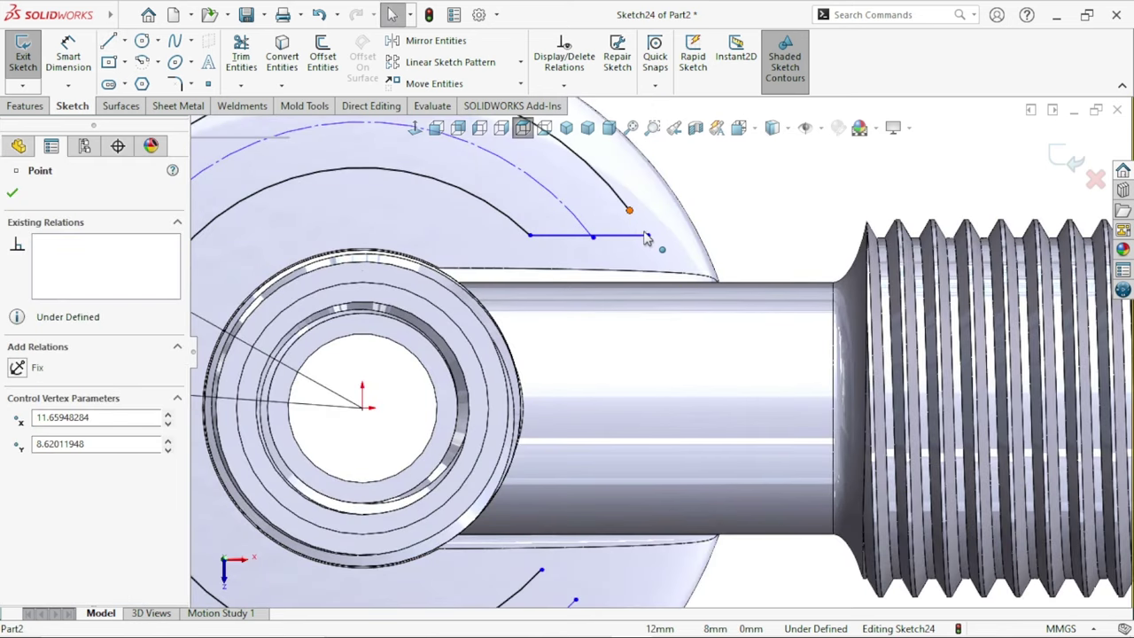
{"action": "left_click_drag", "start_coordinate": [647, 246], "coordinate": [654, 257]}
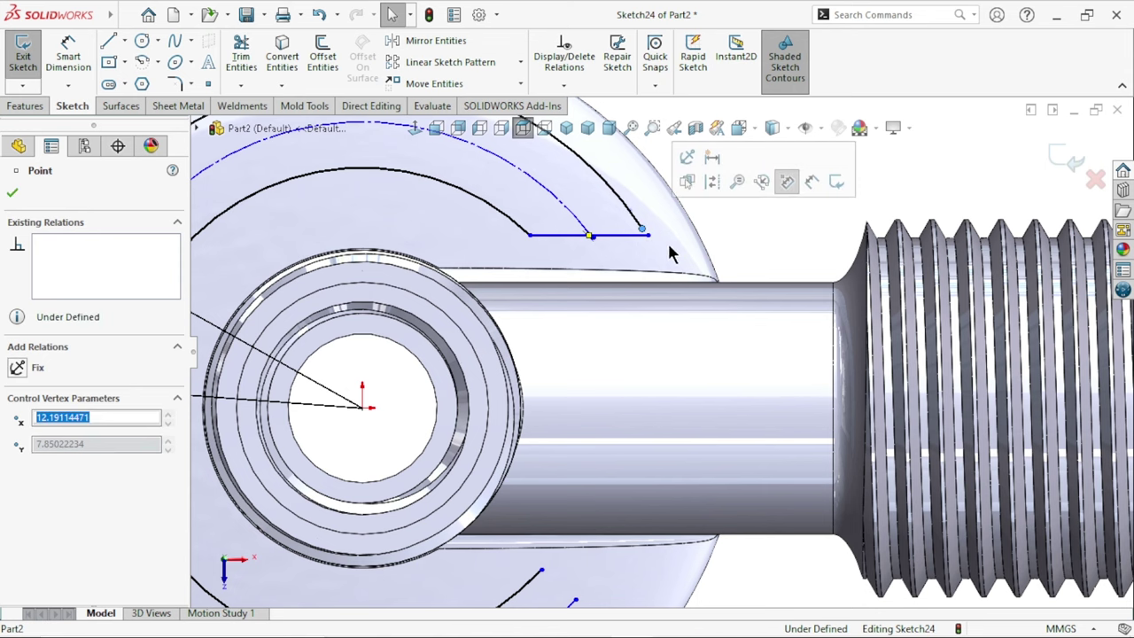
{"action": "key", "text": "Escape"}
{"action": "scroll", "coordinate": [655, 243], "scroll_direction": "down", "scroll_amount": 2}
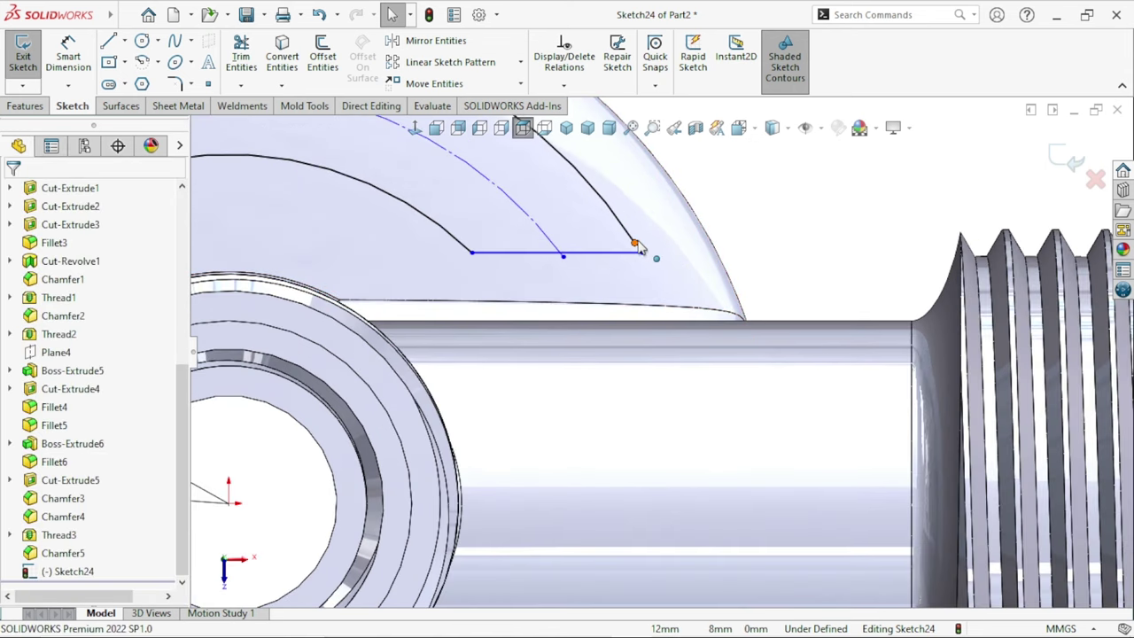
{"action": "left_click", "coordinate": [642, 252]}
{"action": "left_click", "coordinate": [634, 242], "text": "ctrl"}
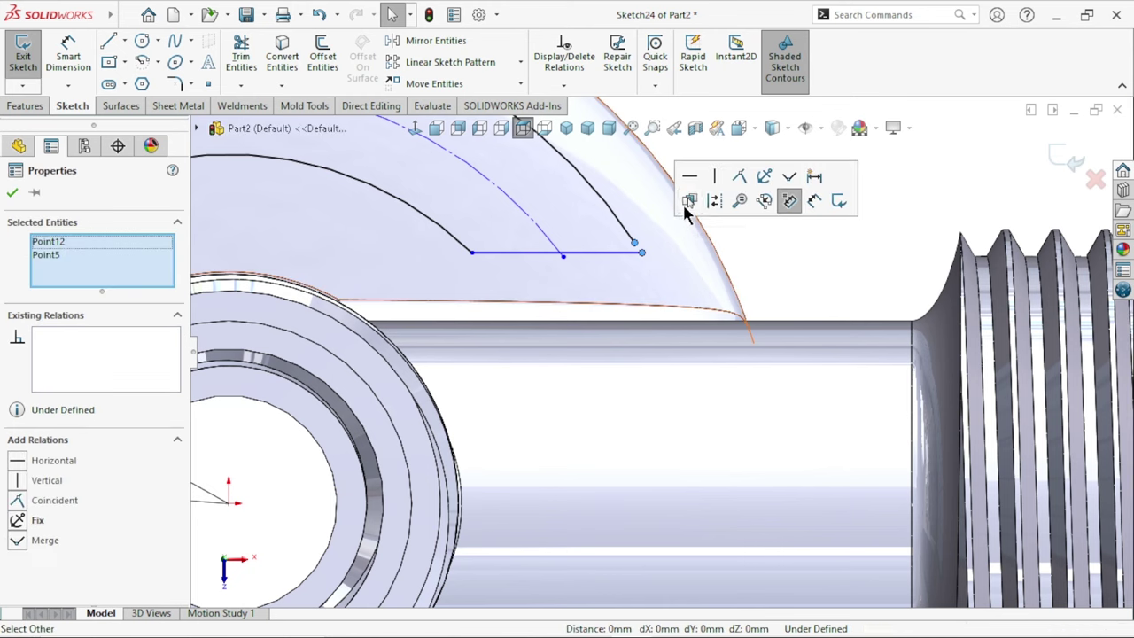
{"action": "left_click", "coordinate": [788, 178]}
- Drag the lower arc endpoint of the C-shaped outline upward into place
{"action": "scroll", "coordinate": [673, 372], "scroll_direction": "up", "scroll_amount": 5}
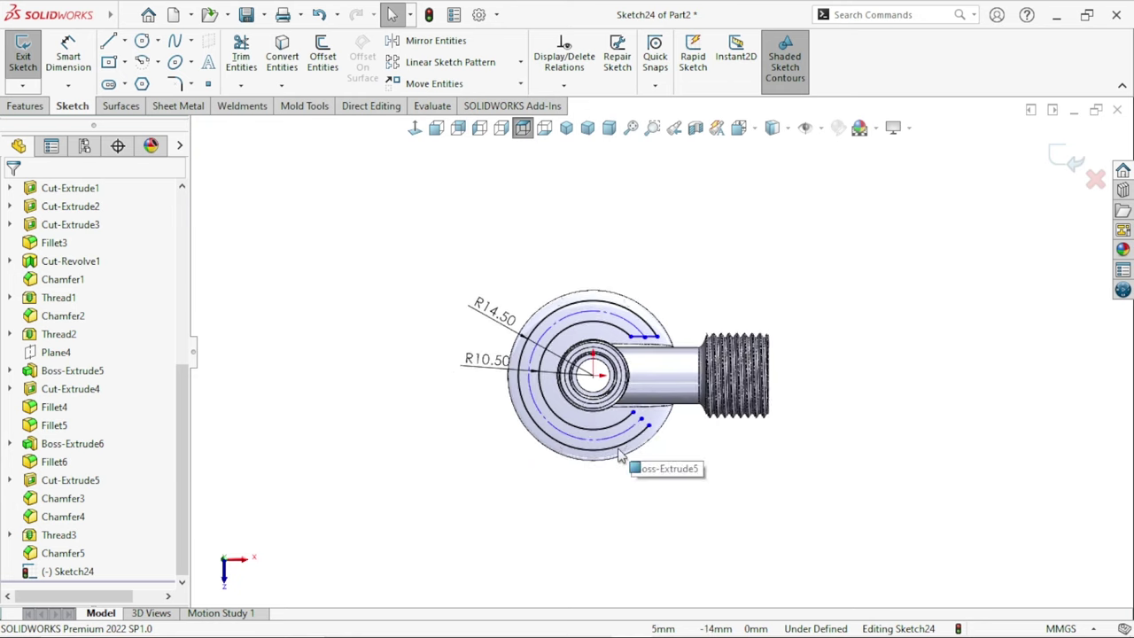
{"action": "scroll", "coordinate": [620, 455], "scroll_direction": "down", "scroll_amount": 4}
{"action": "left_click", "coordinate": [697, 375]}
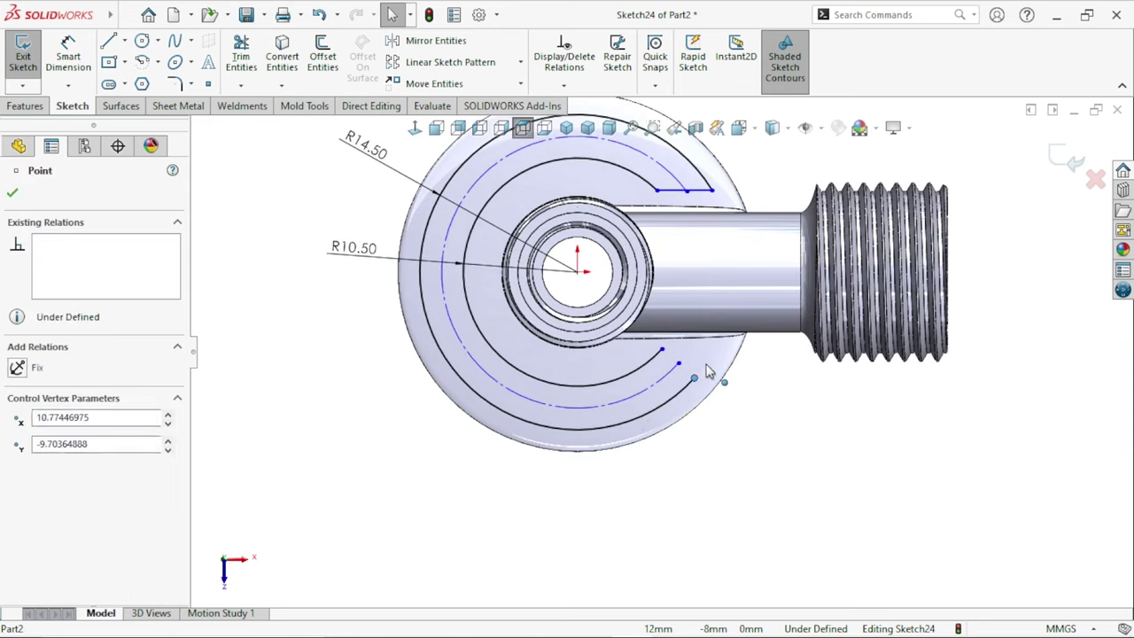
{"action": "left_click_drag", "start_coordinate": [694, 377], "coordinate": [696, 375]}
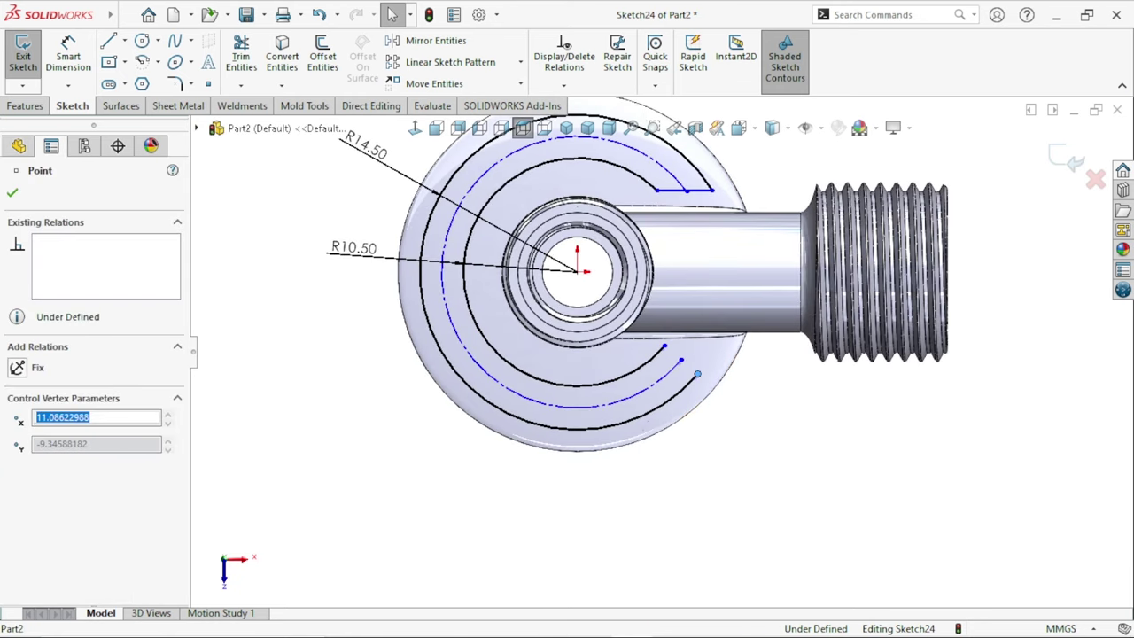
{"action": "left_click", "coordinate": [661, 378]}
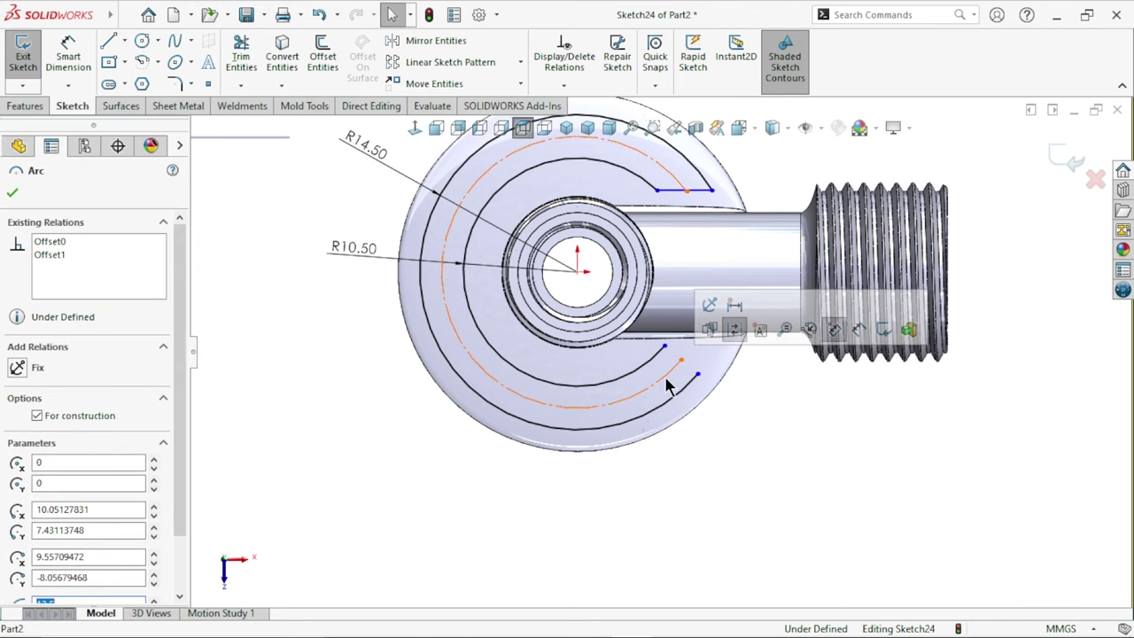
{"action": "left_click", "coordinate": [735, 404]}
{"action": "scroll", "coordinate": [709, 408], "scroll_direction": "up", "scroll_amount": 2}
{"action": "scroll", "coordinate": [706, 410], "scroll_direction": "down", "scroll_amount": 1}
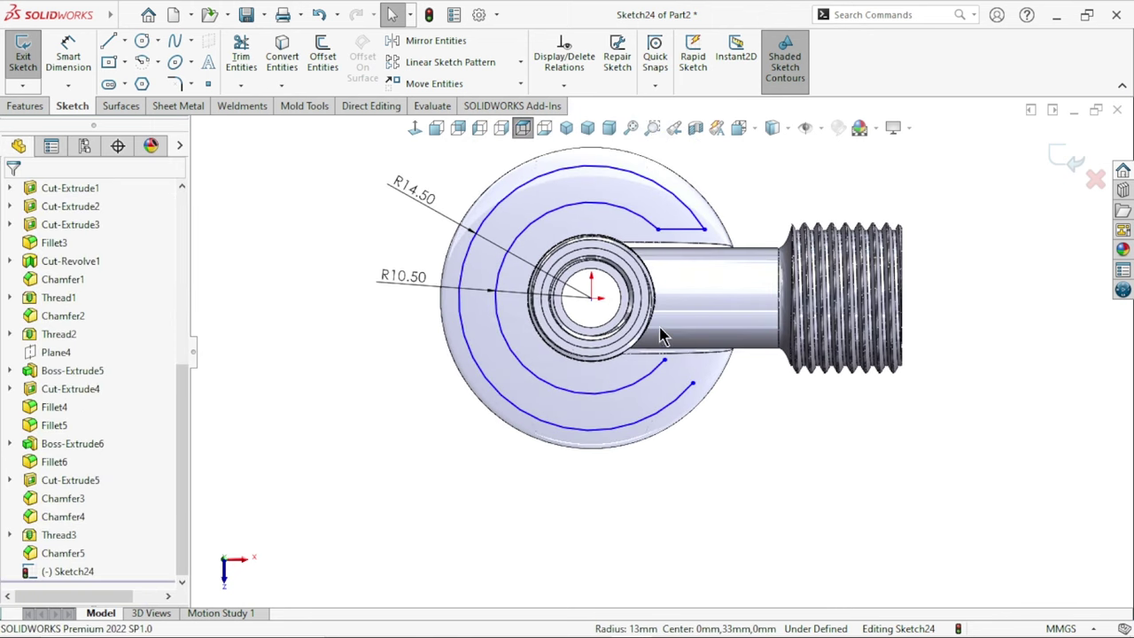
{"action": "left_click_drag", "start_coordinate": [693, 386], "coordinate": [706, 372]}
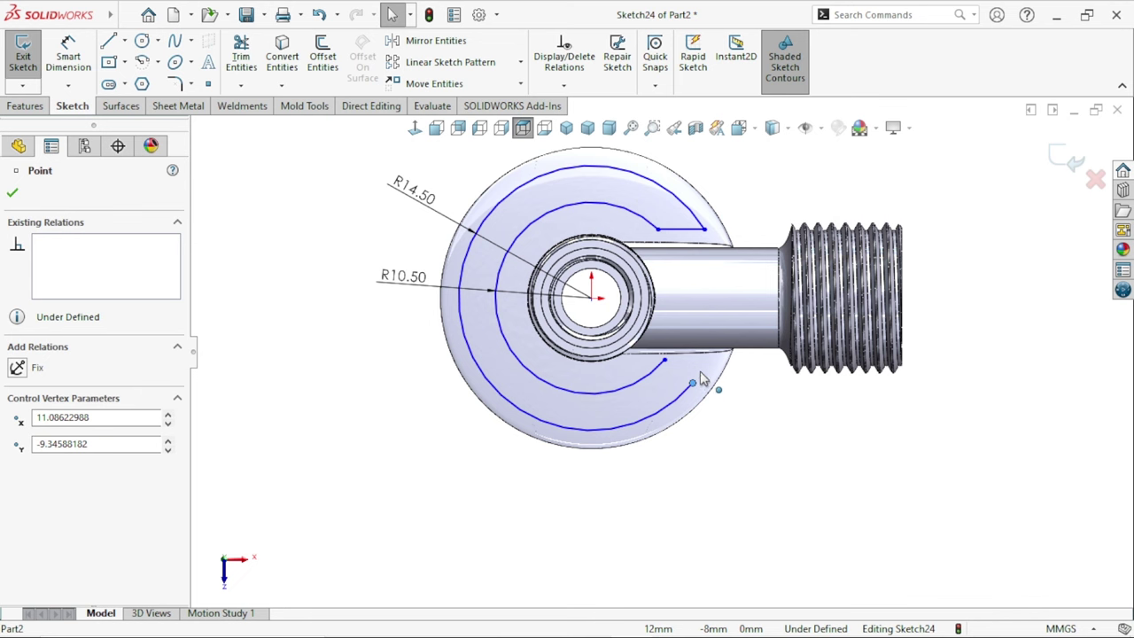
{"action": "left_click", "coordinate": [777, 430]}
{"action": "scroll", "coordinate": [715, 329], "scroll_direction": "down", "scroll_amount": 1}
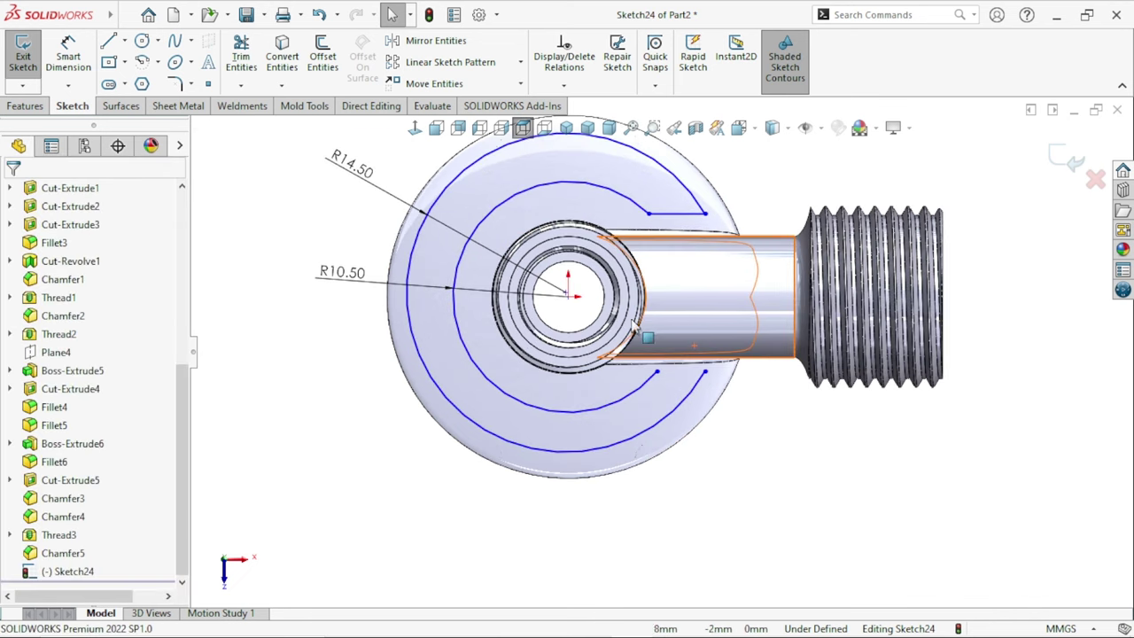
- Draw a horizontal centerline from the circle centre along the threaded shaft
{"action": "left_click", "coordinate": [125, 41]}
{"action": "left_click", "coordinate": [124, 78]}
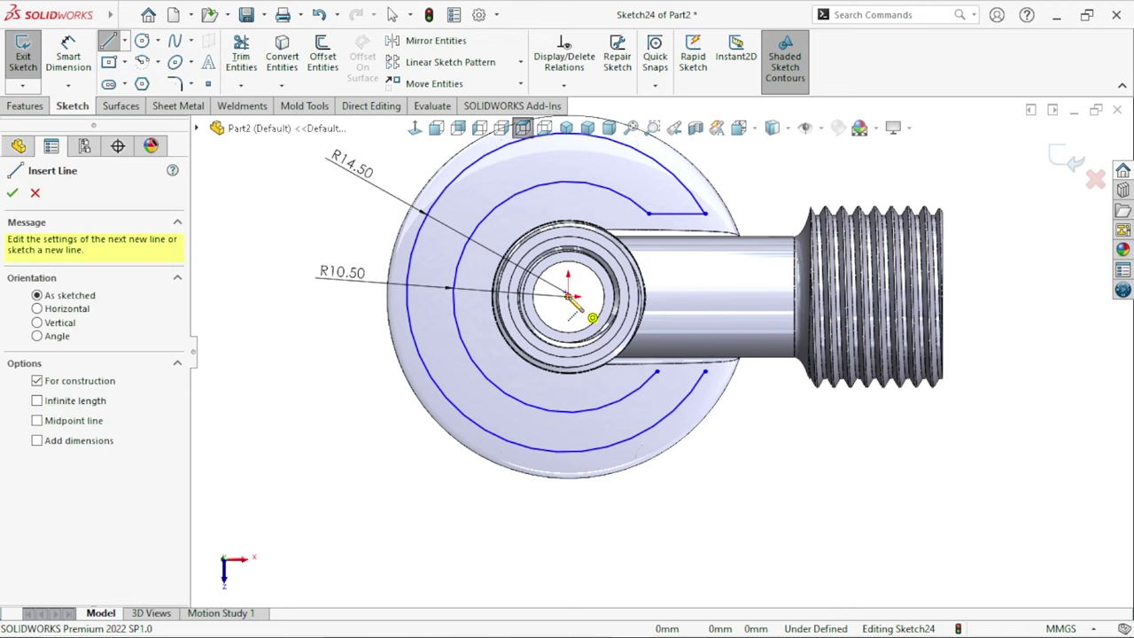
{"action": "left_click", "coordinate": [568, 295]}
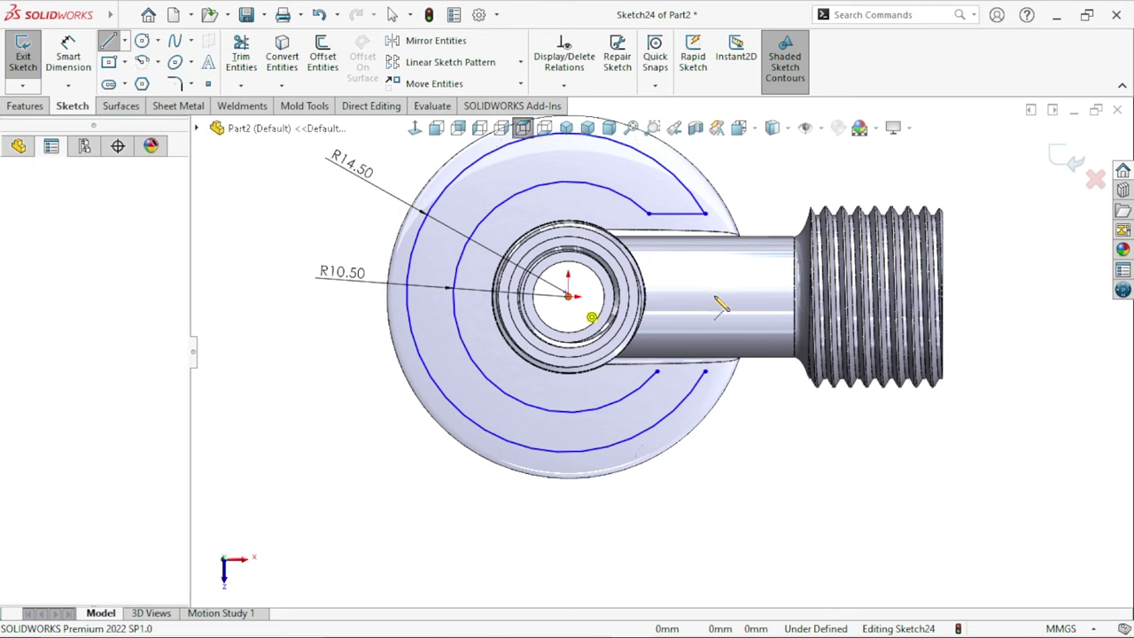
{"action": "left_click", "coordinate": [796, 300]}
{"action": "right_click", "coordinate": [785, 213]}
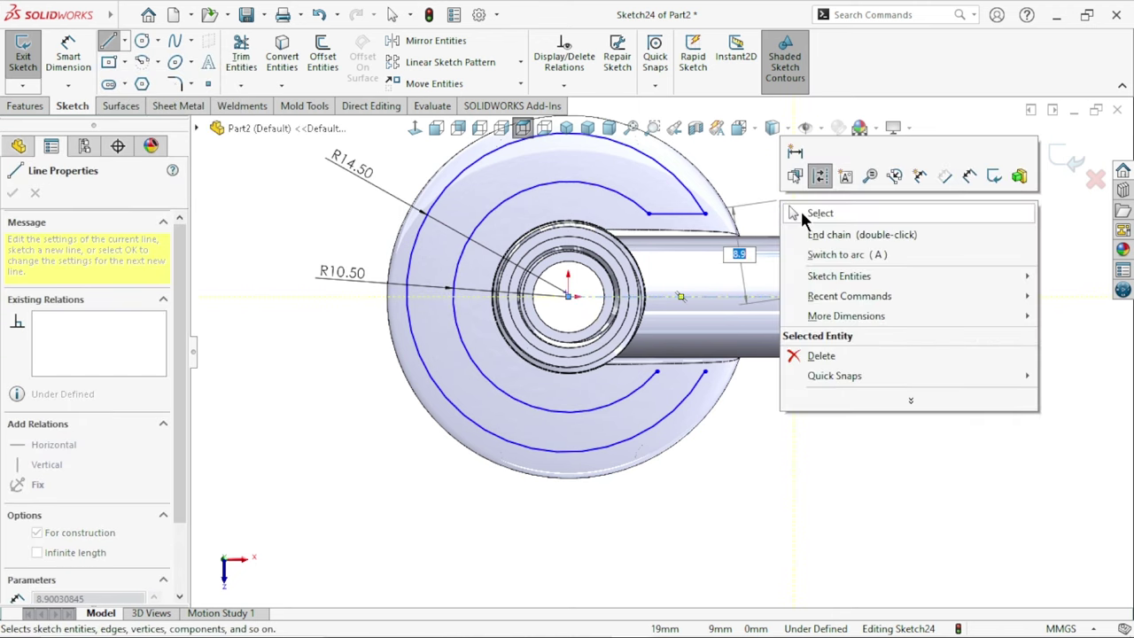
{"action": "left_click", "coordinate": [802, 210]}
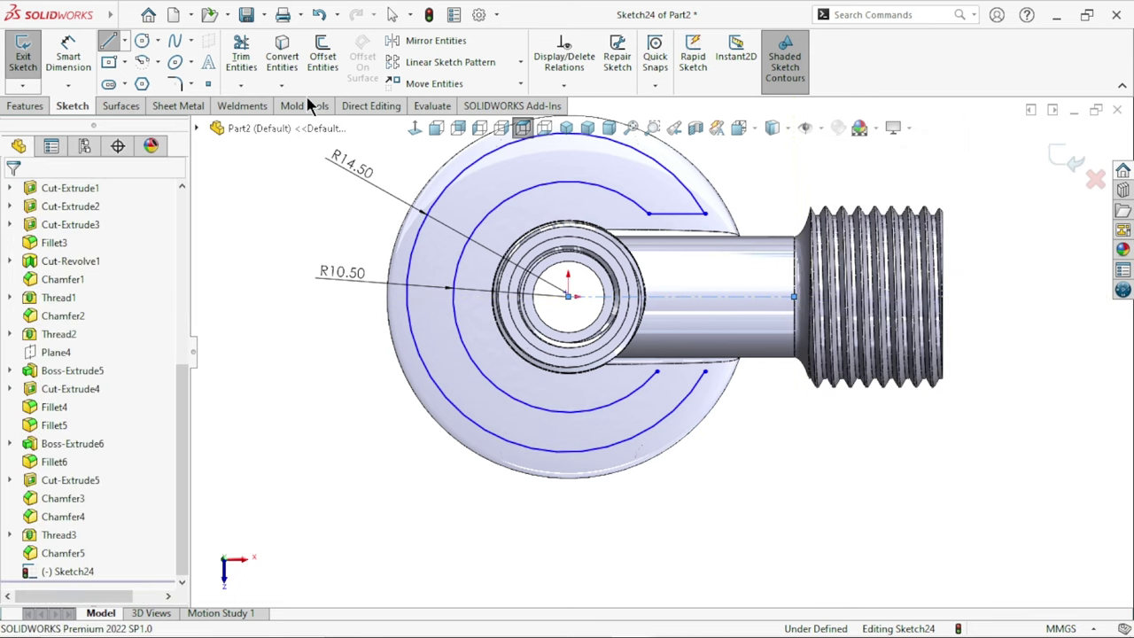
{"action": "left_click", "coordinate": [690, 213]}
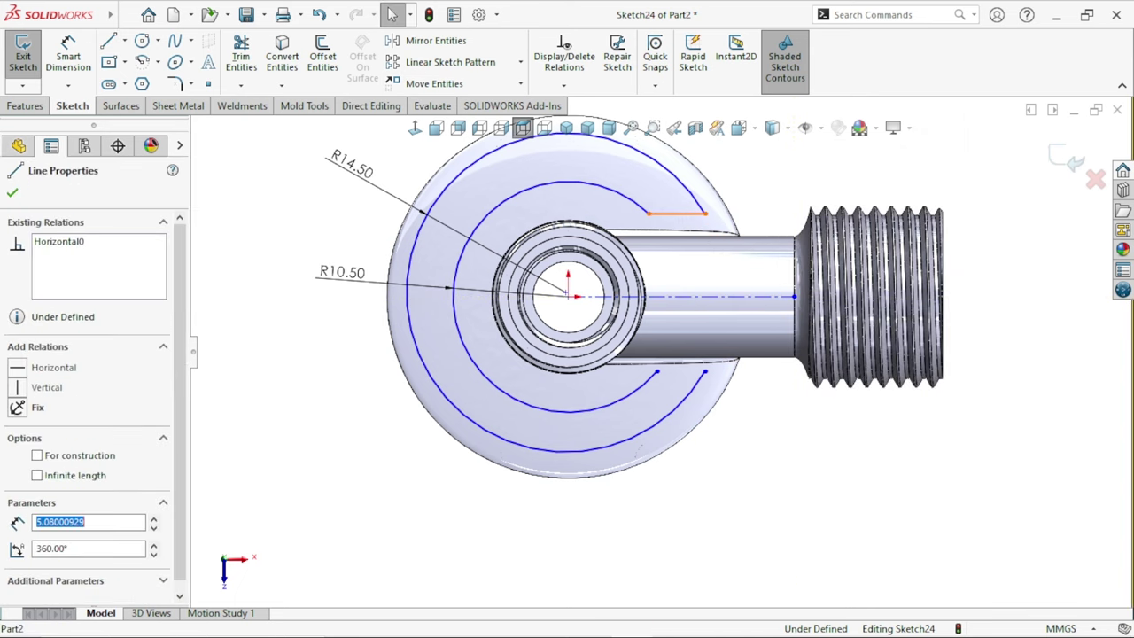
{"action": "left_click", "coordinate": [298, 403]}
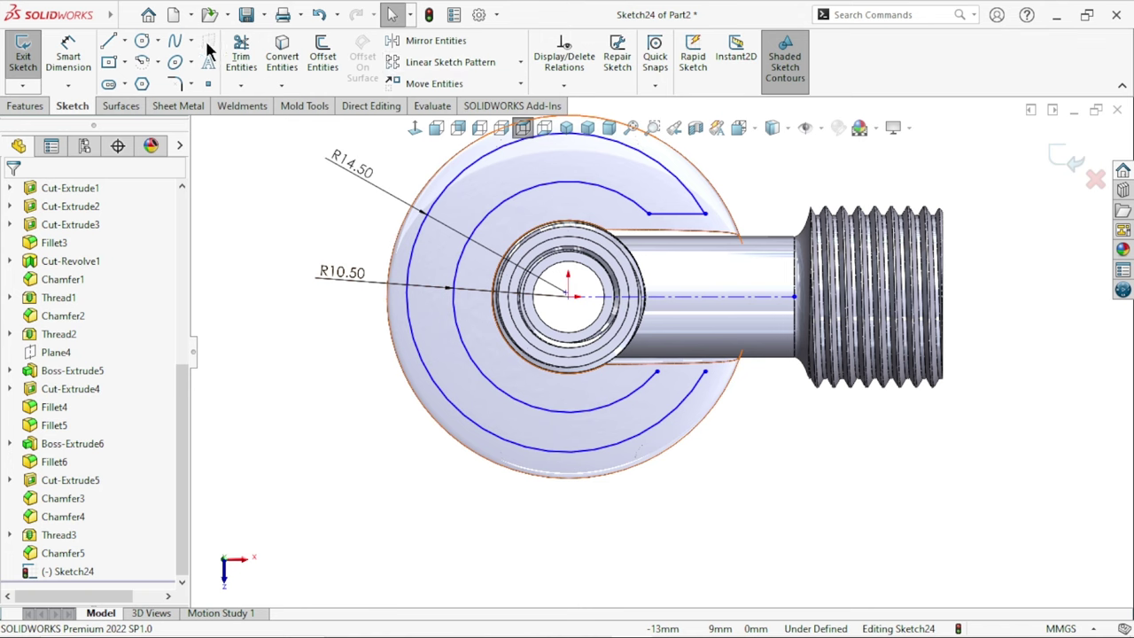
- Close the lower arc ends with a short horizontal line
{"action": "left_click", "coordinate": [108, 41]}
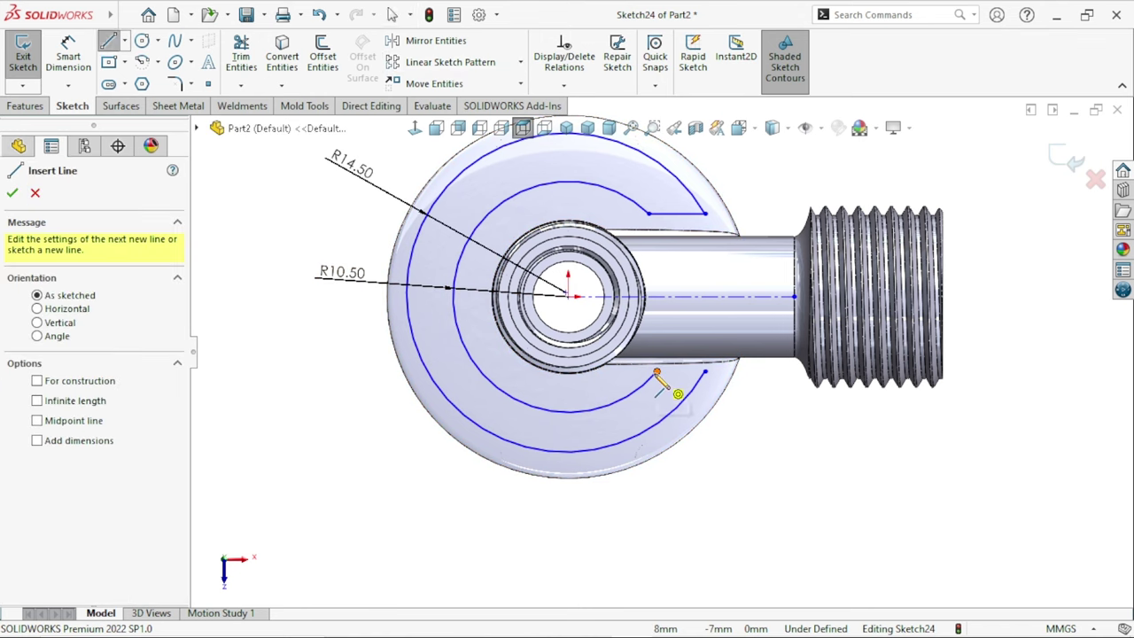
{"action": "left_click", "coordinate": [656, 371]}
{"action": "left_click", "coordinate": [704, 371]}
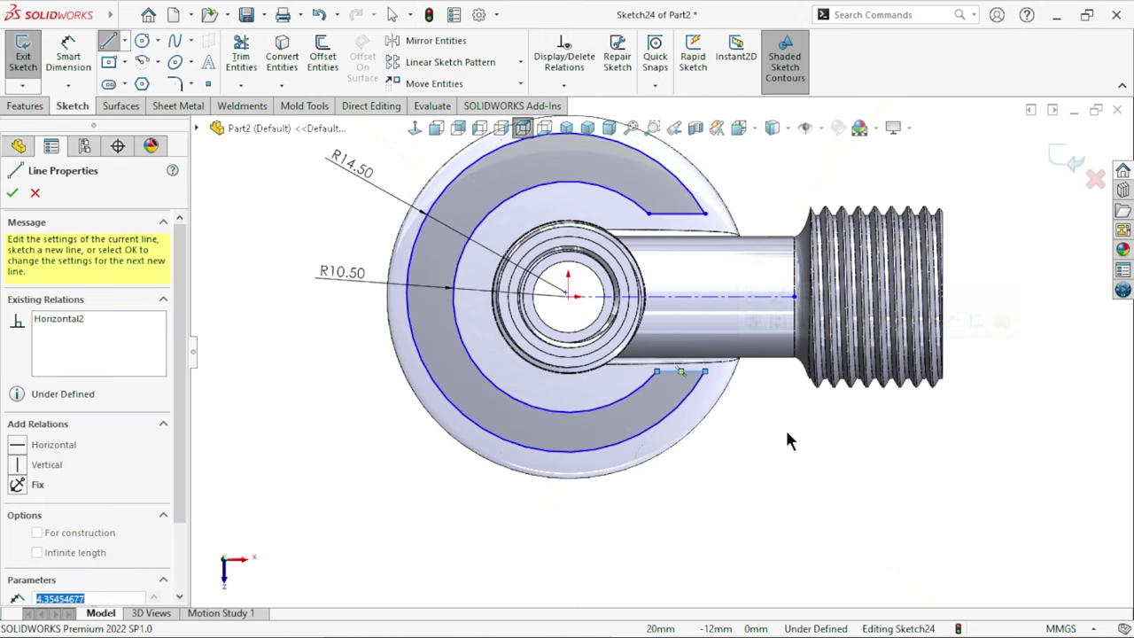
{"action": "right_click", "coordinate": [810, 440]}
{"action": "left_click", "coordinate": [813, 445]}
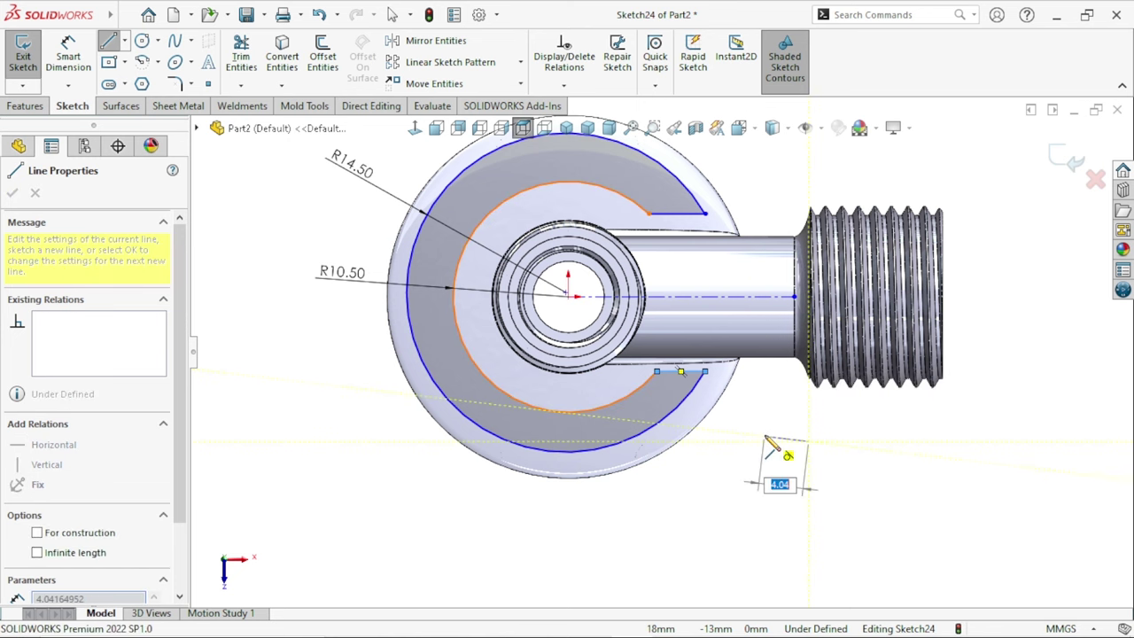
{"action": "right_click", "coordinate": [791, 430]}
{"action": "left_click", "coordinate": [810, 460]}
{"action": "key", "text": "Escape"}
{"action": "scroll", "coordinate": [740, 464], "scroll_direction": "up", "scroll_amount": 2}
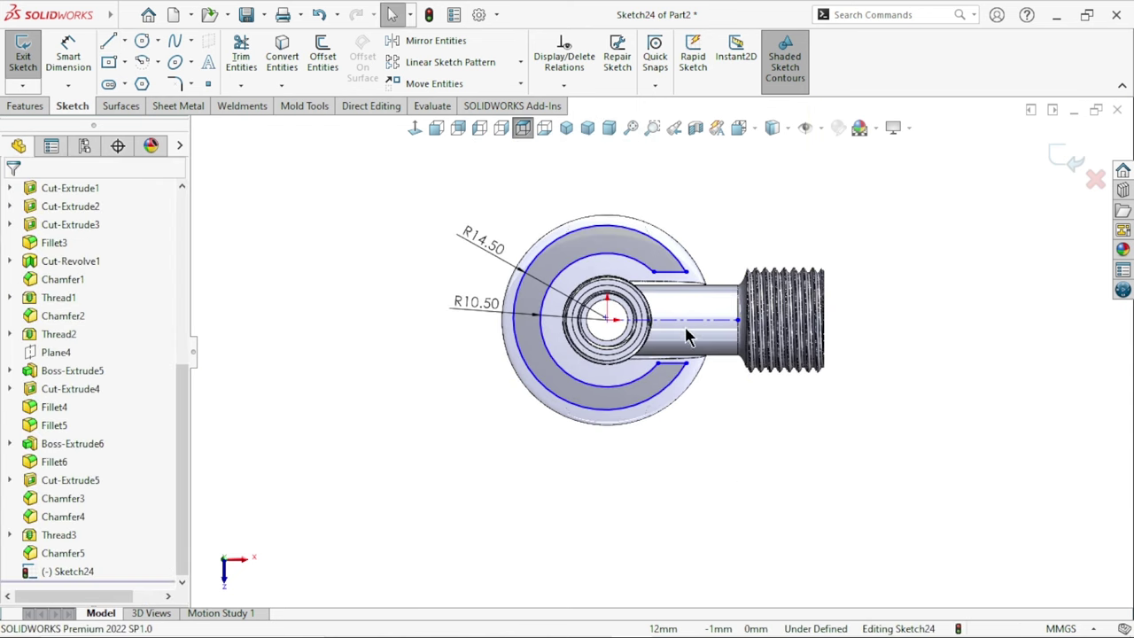
{"action": "scroll", "coordinate": [770, 456], "scroll_direction": "down", "scroll_amount": 2}
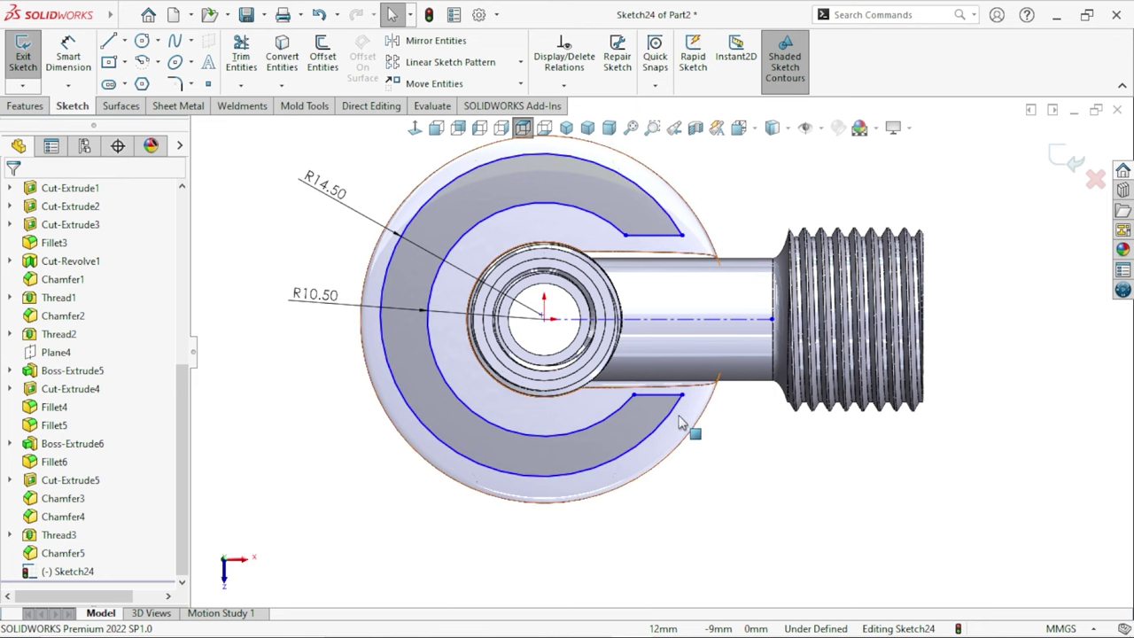
- Make the two short horizontal lines symmetric about the centerline
{"action": "left_click", "coordinate": [673, 236], "text": "ctrl"}
{"action": "left_click", "coordinate": [671, 322]}
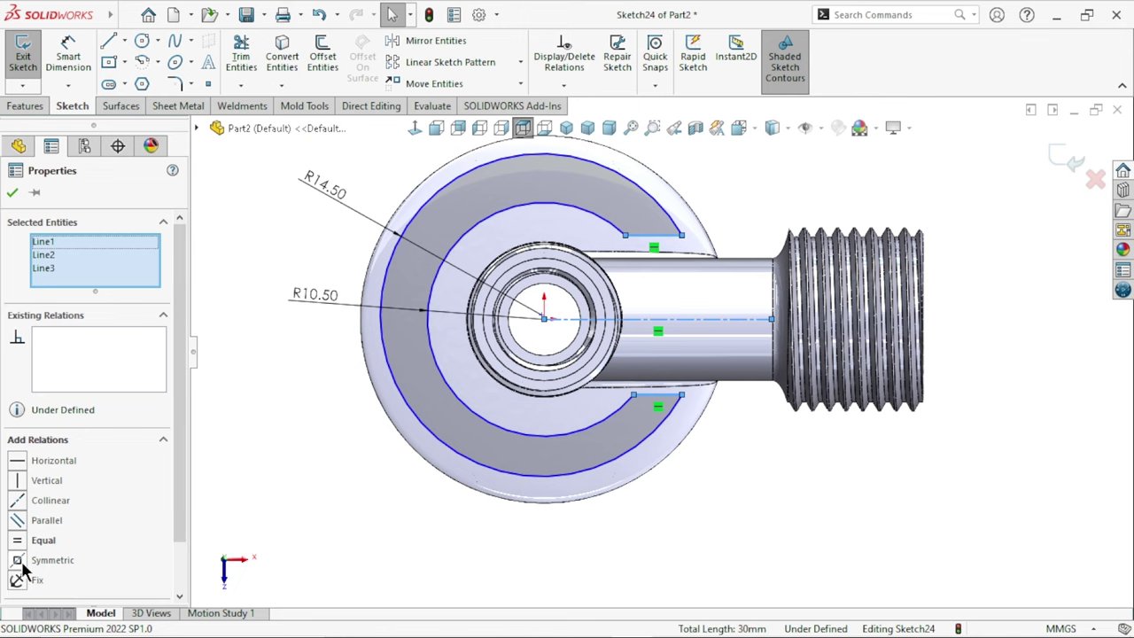
{"action": "left_click", "coordinate": [26, 563]}
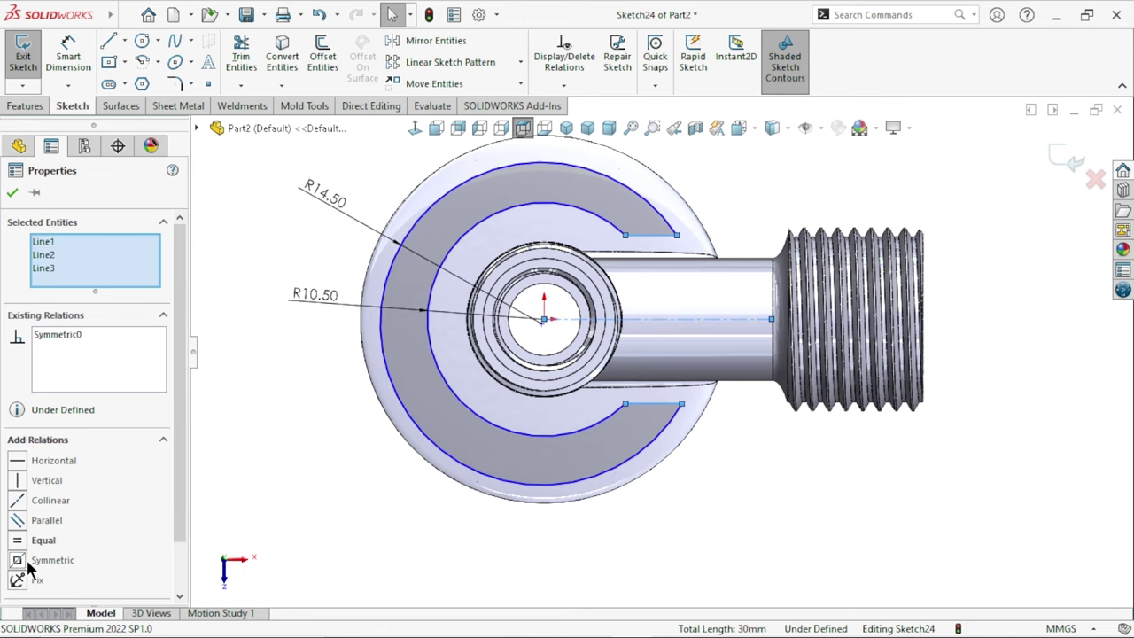
{"action": "left_click", "coordinate": [721, 506]}
{"action": "scroll", "coordinate": [700, 483], "scroll_direction": "up", "scroll_amount": 2}
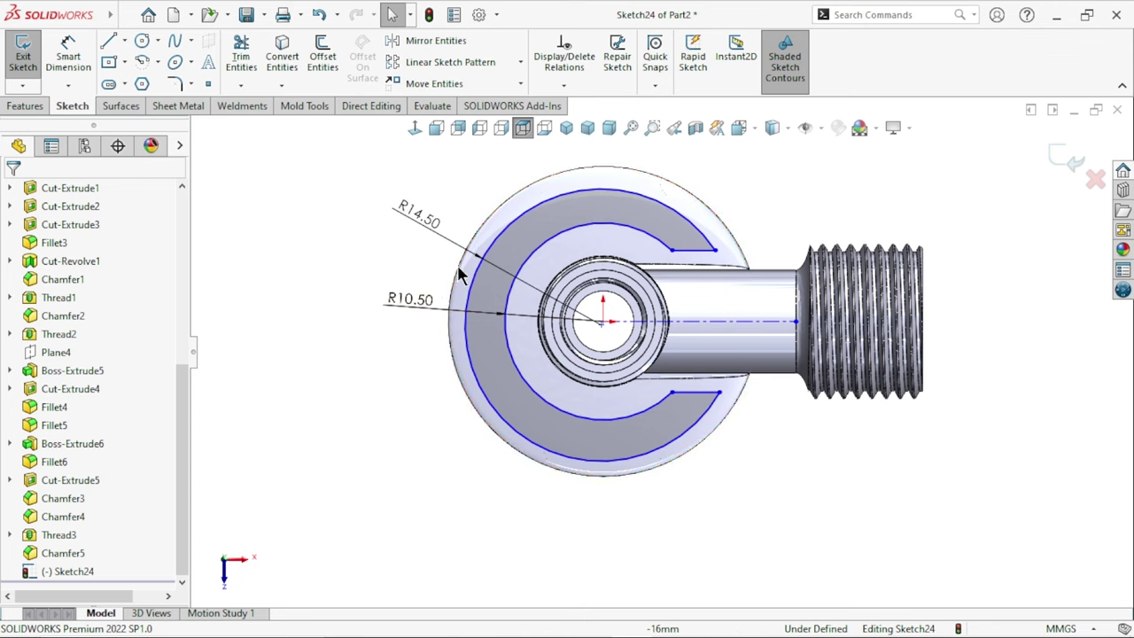
- Make the outer arc concentric with the disc edge and the inner arc concentric with the outer arc
{"action": "left_click", "coordinate": [496, 241]}
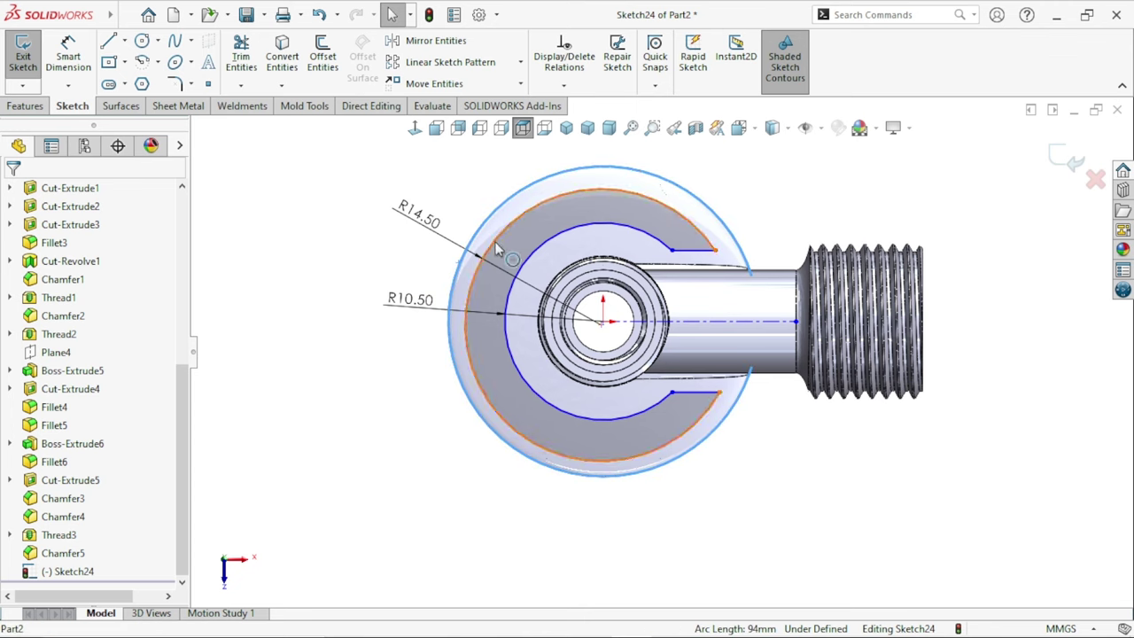
{"action": "left_click", "coordinate": [497, 242], "text": "ctrl"}
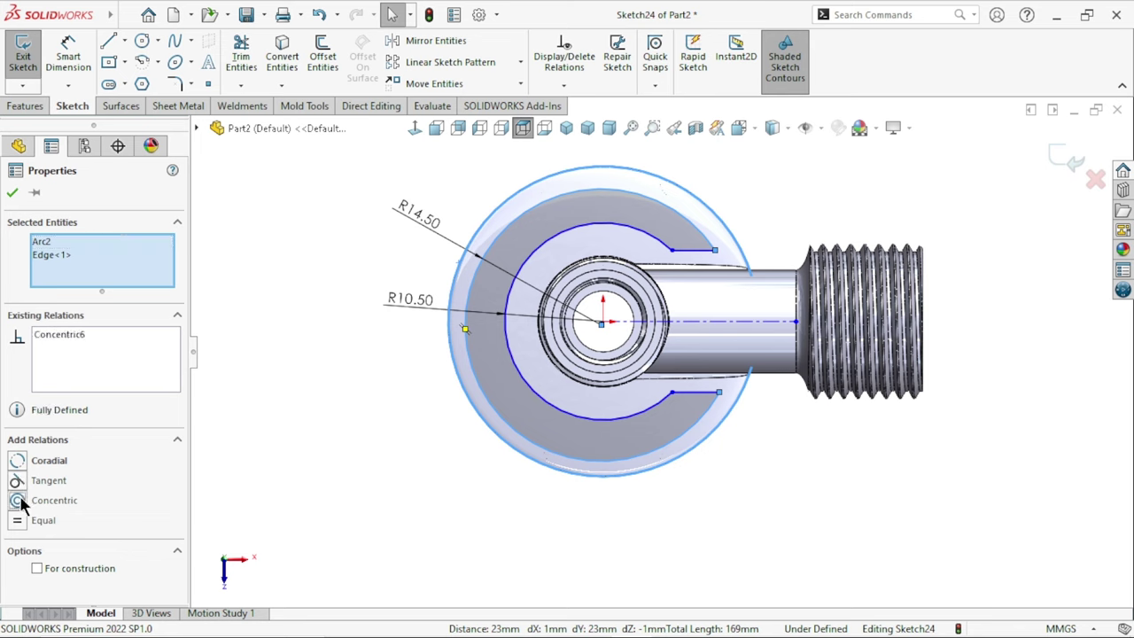
{"action": "left_click", "coordinate": [293, 444]}
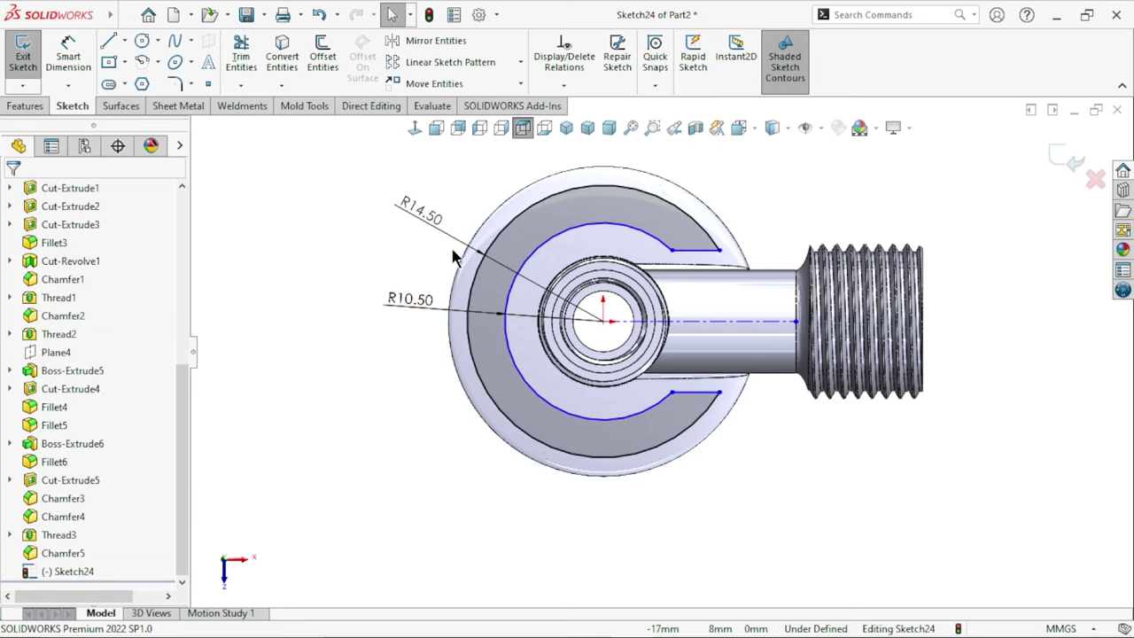
{"action": "left_click", "coordinate": [507, 228]}
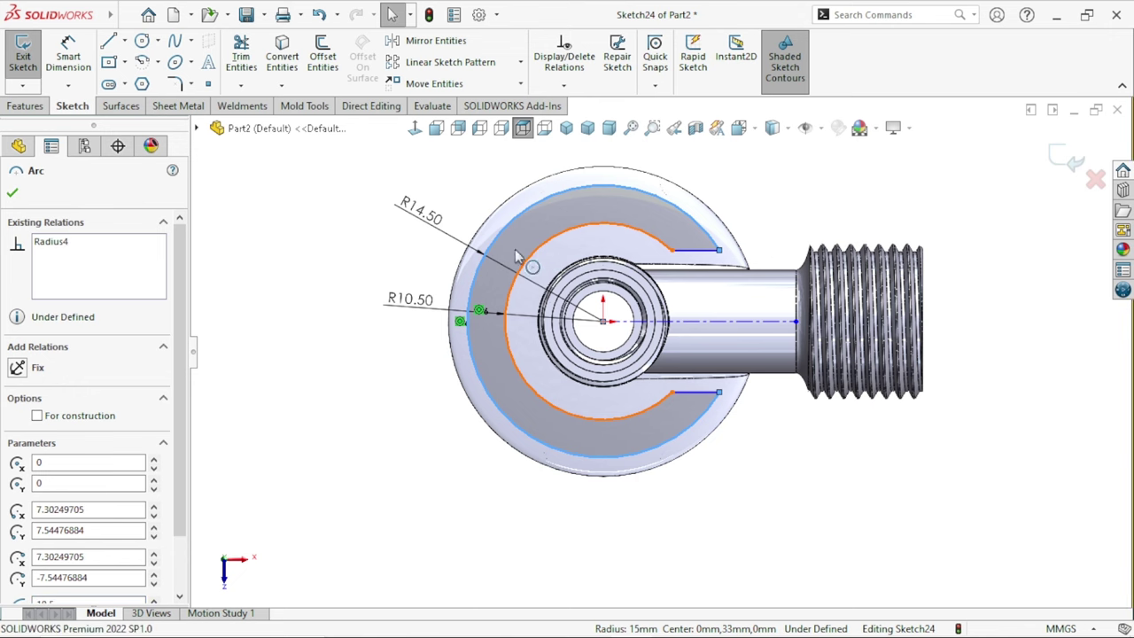
{"action": "left_click", "coordinate": [518, 256], "text": "ctrl"}
{"action": "left_click", "coordinate": [18, 500]}
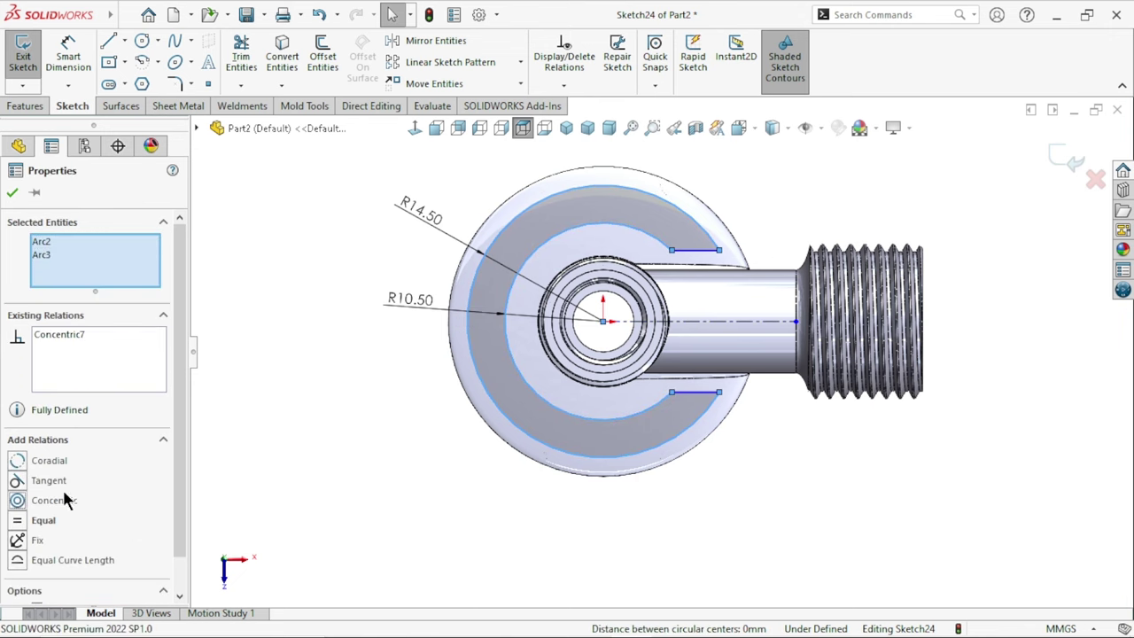
{"action": "left_click", "coordinate": [297, 436]}
- Make the top and bottom slot lines equal in length
{"action": "scroll", "coordinate": [649, 339], "scroll_direction": "up", "scroll_amount": 2}
{"action": "scroll", "coordinate": [649, 339], "scroll_direction": "down", "scroll_amount": 2}
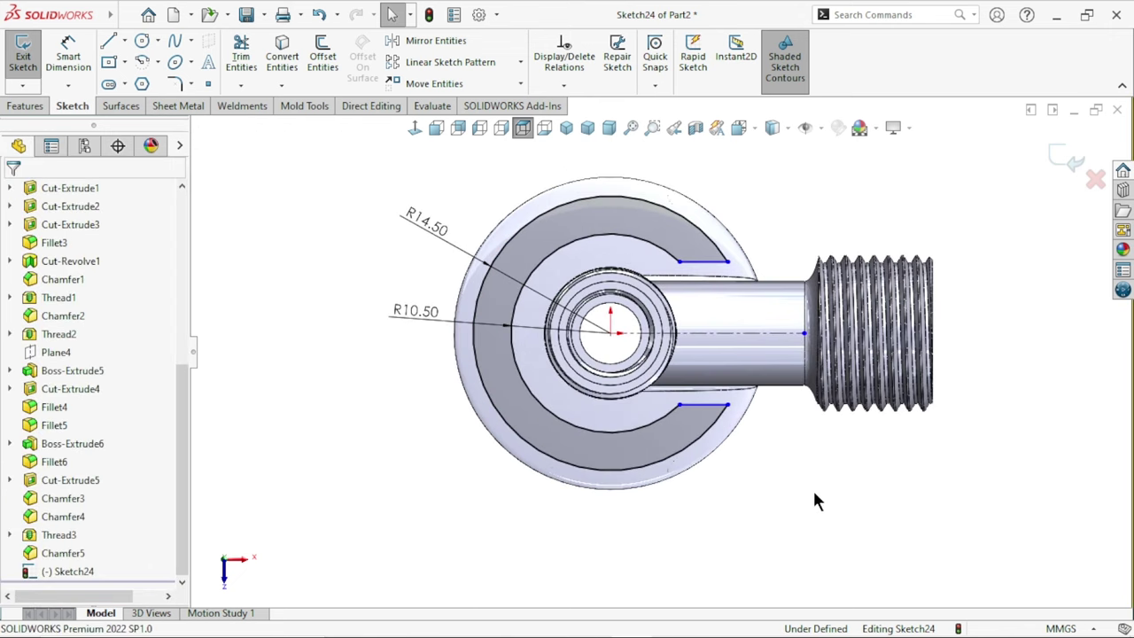
{"action": "left_click", "coordinate": [707, 262]}
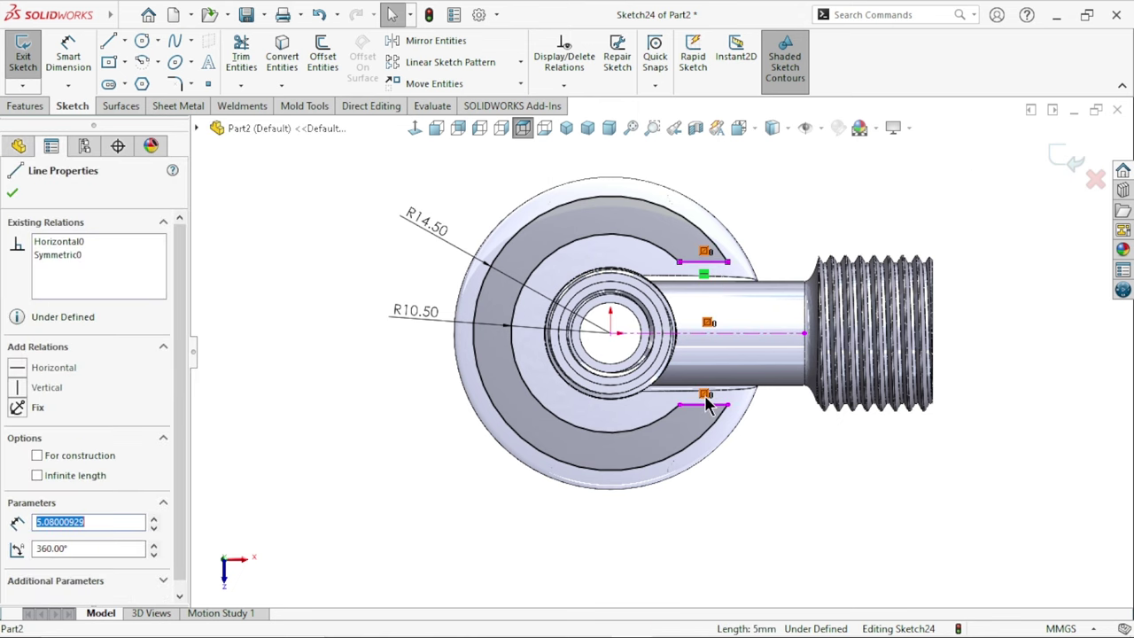
{"action": "left_click", "coordinate": [706, 261], "text": "ctrl"}
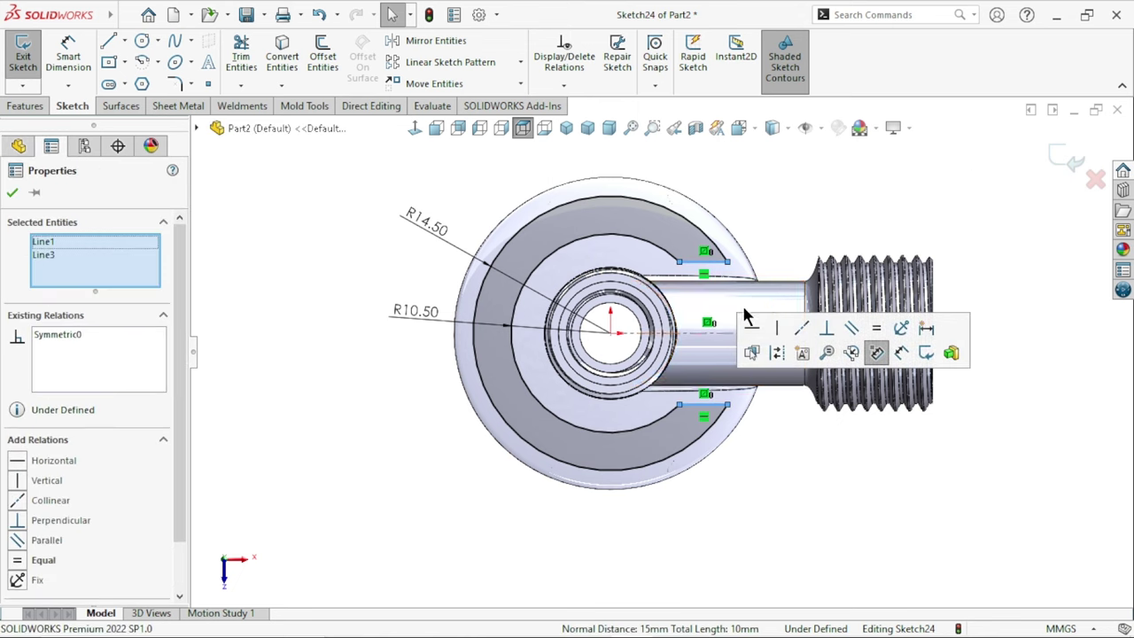
{"action": "left_click", "coordinate": [876, 327]}
{"action": "left_click", "coordinate": [781, 187]}
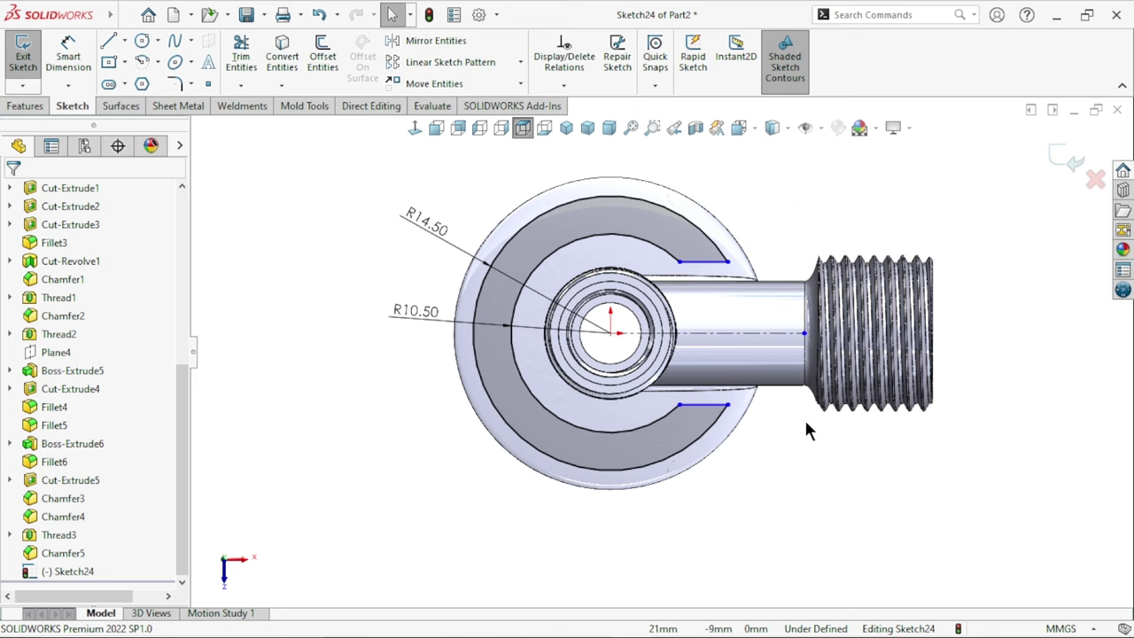
{"action": "key", "text": "ctrl+Left"}
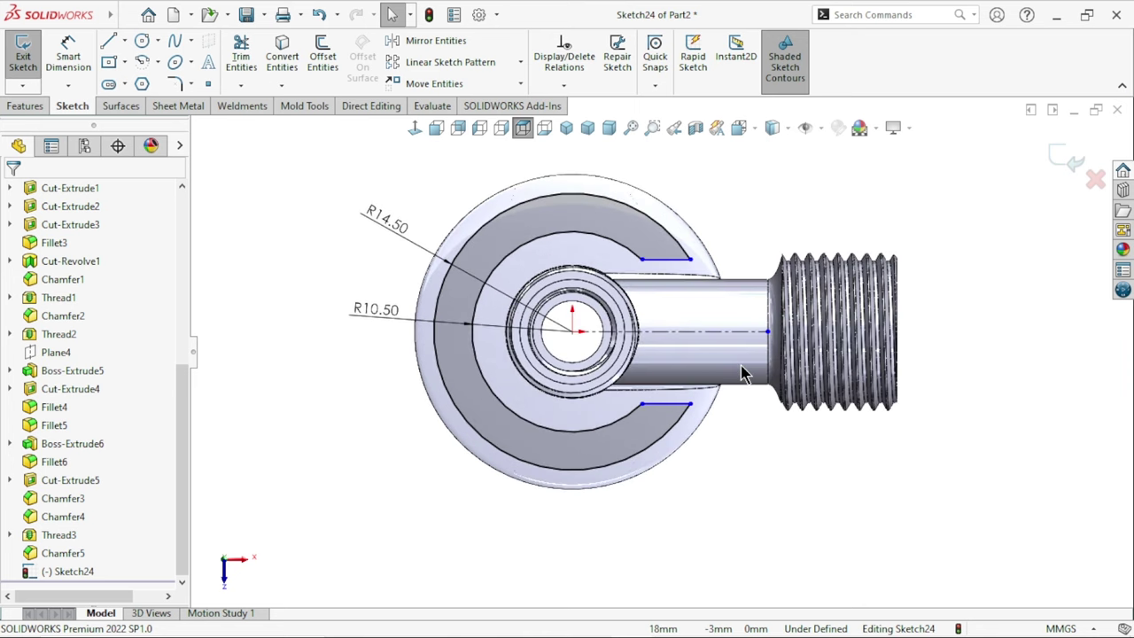
- Dimension the top slot line to 5 mm
{"action": "left_click", "coordinate": [68, 55]}
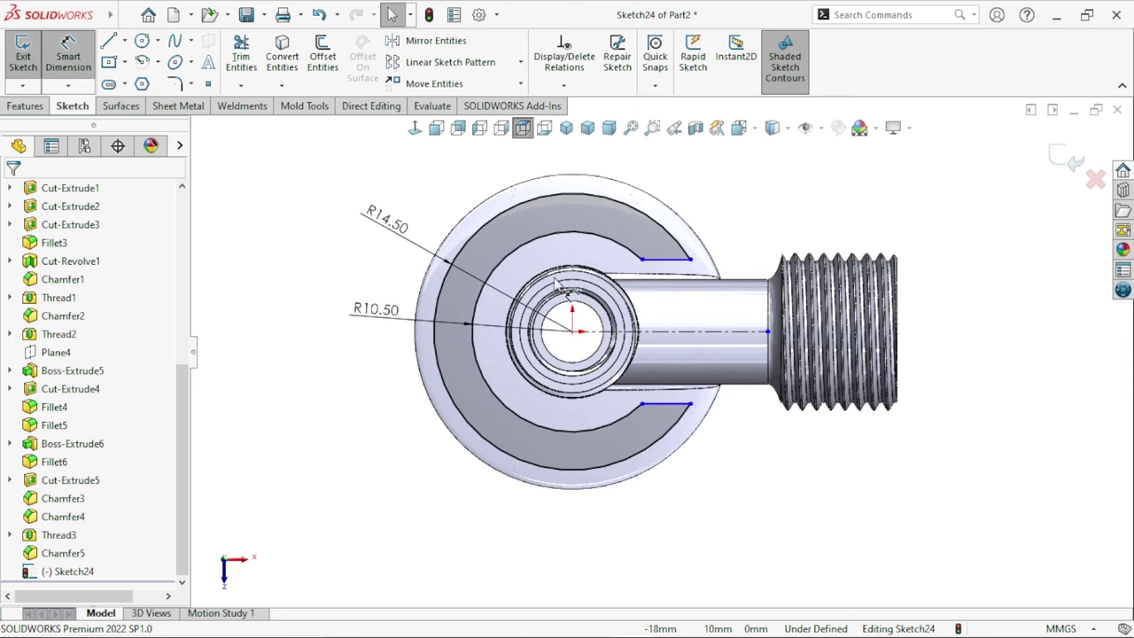
{"action": "left_click", "coordinate": [669, 262]}
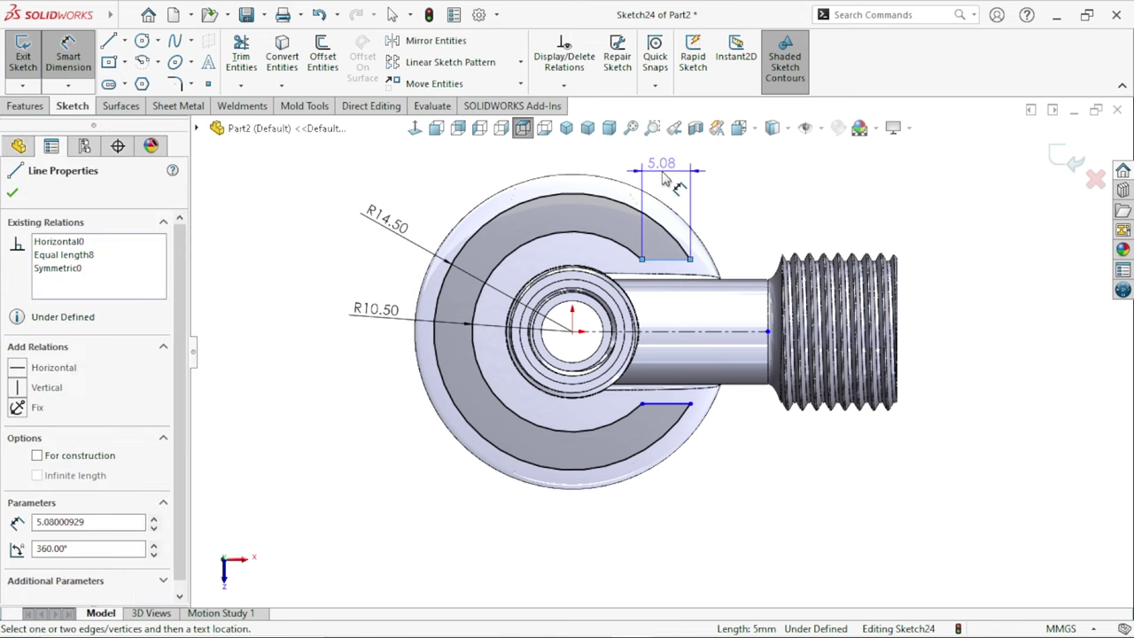
{"action": "left_click", "coordinate": [662, 181]}
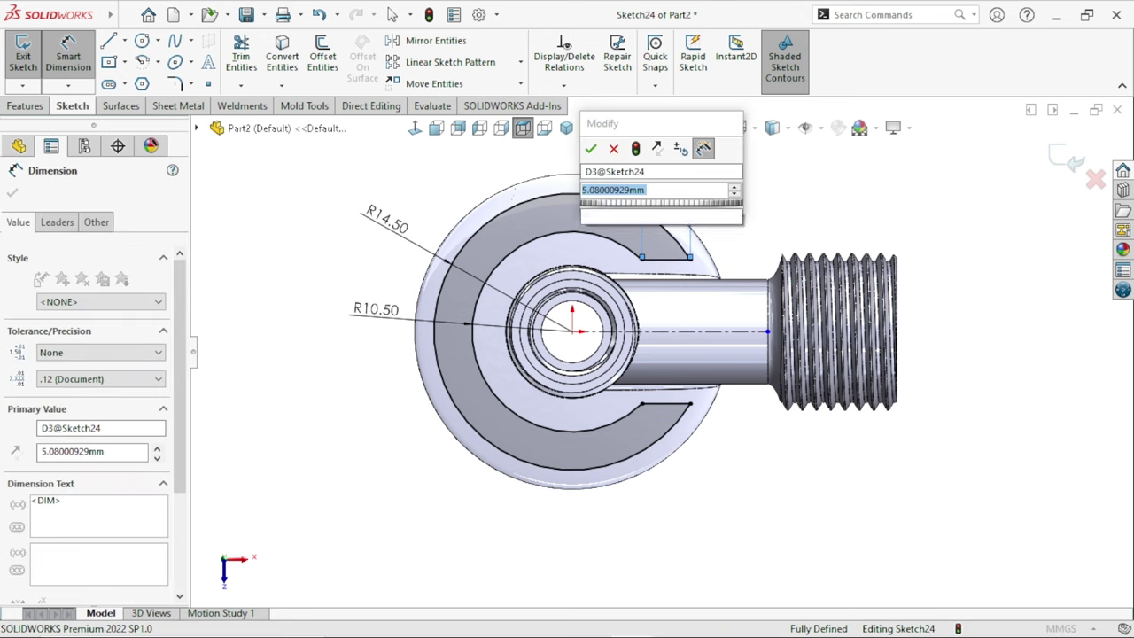
{"action": "key", "text": "Return"}
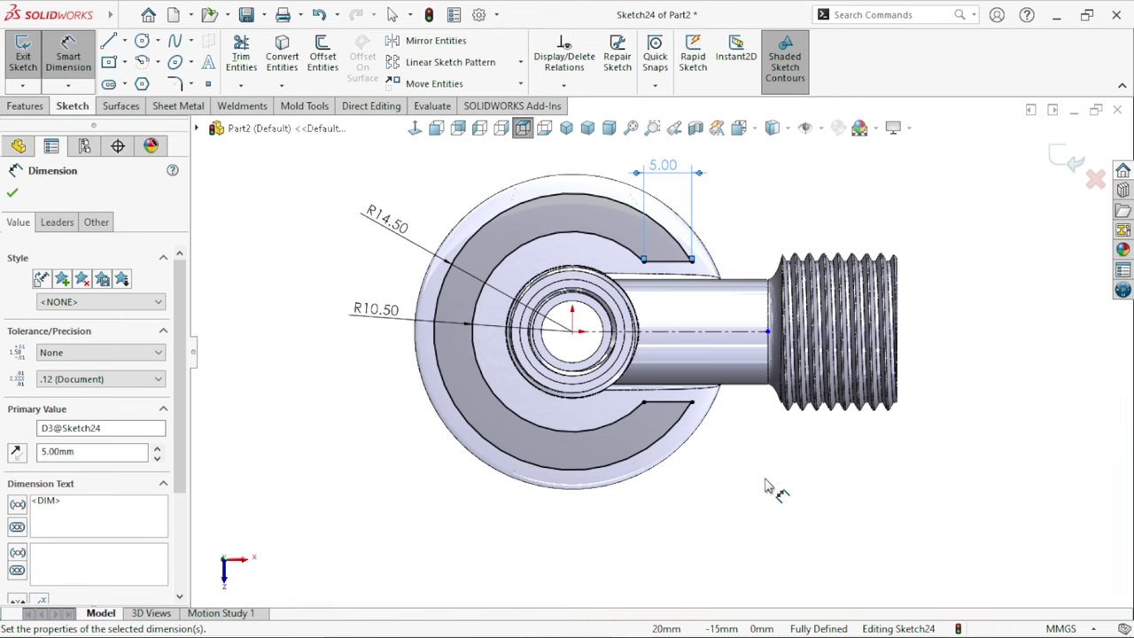
{"action": "scroll", "coordinate": [720, 469], "scroll_direction": "down", "scroll_amount": 2}
{"action": "scroll", "coordinate": [602, 363], "scroll_direction": "up", "scroll_amount": 2}
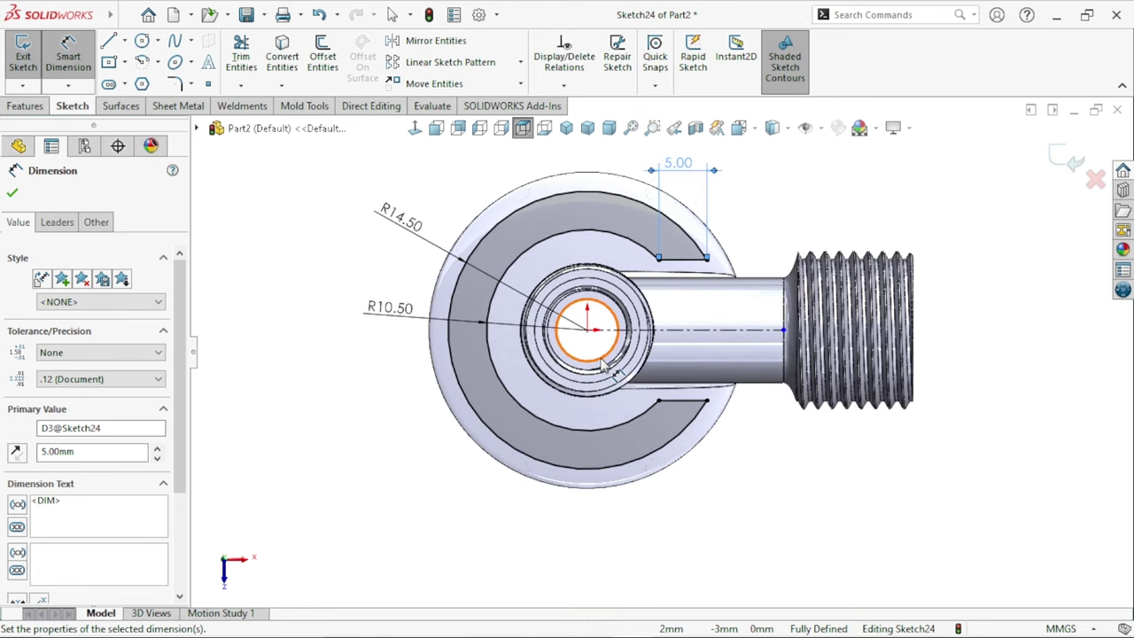
{"action": "scroll", "coordinate": [602, 363], "scroll_direction": "up", "scroll_amount": 1}
{"action": "scroll", "coordinate": [810, 481], "scroll_direction": "down", "scroll_amount": 1}
{"action": "left_click", "coordinate": [810, 481]}
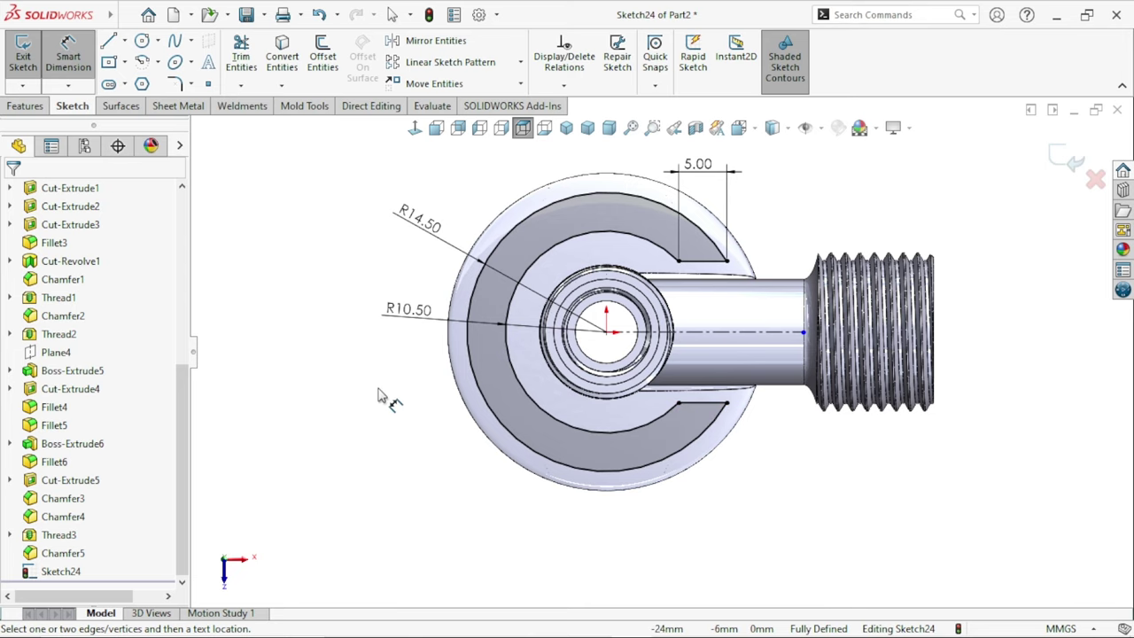
- Exit Sketch24 and switch to the isometric view
{"action": "scroll", "coordinate": [632, 324], "scroll_direction": "up", "scroll_amount": 3}
{"action": "scroll", "coordinate": [633, 324], "scroll_direction": "down", "scroll_amount": 2}
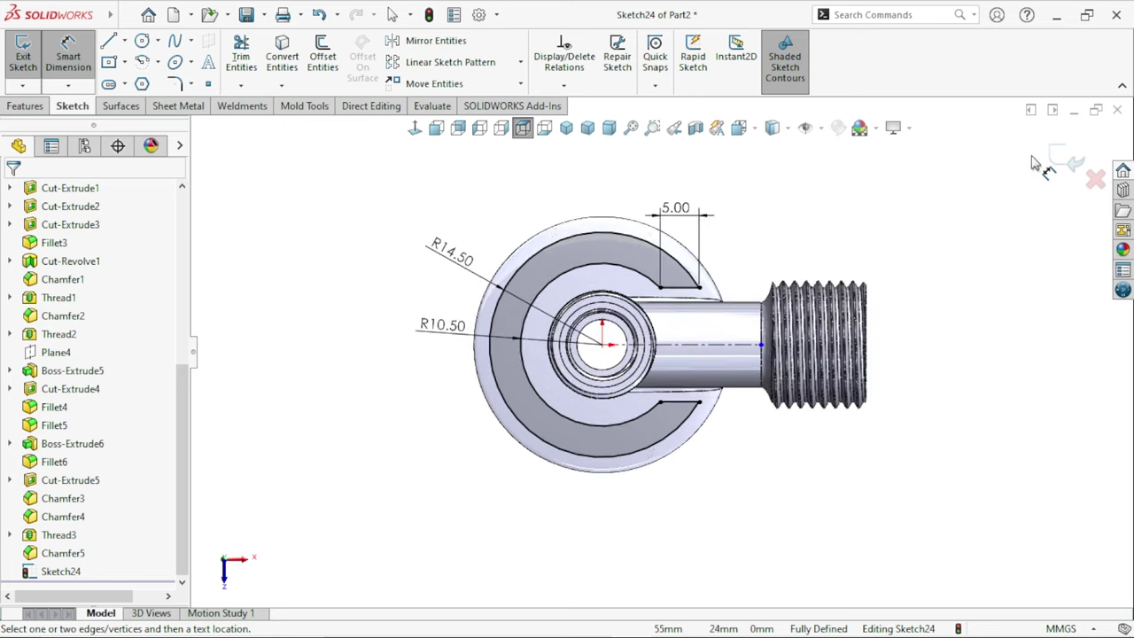
{"action": "left_click", "coordinate": [1058, 162]}
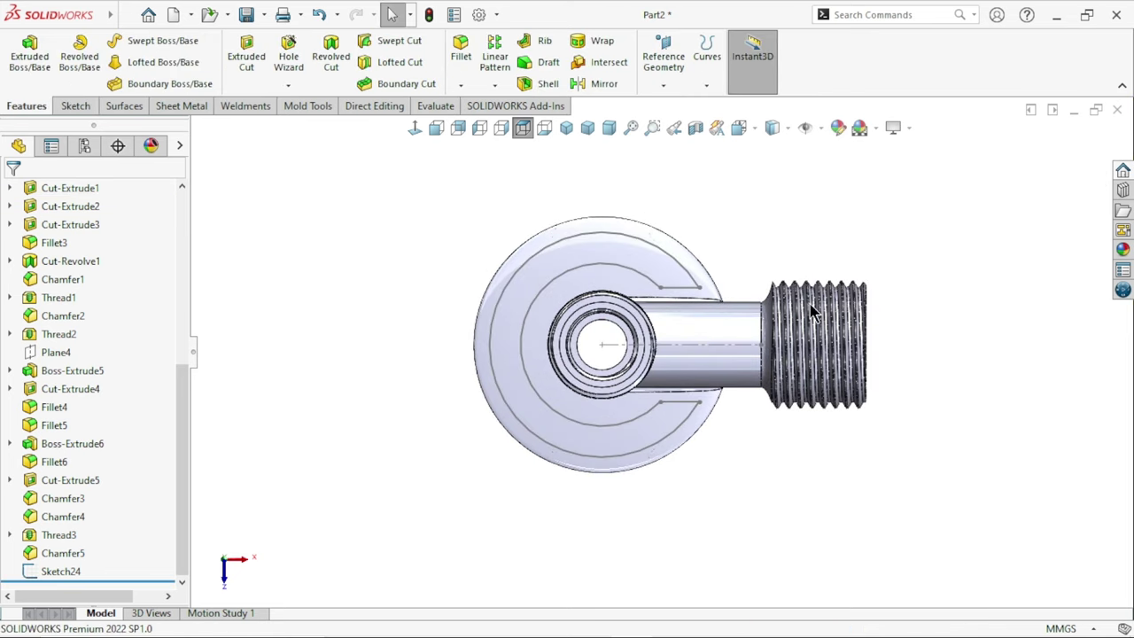
{"action": "middle_click_drag", "start_coordinate": [717, 434], "coordinate": [714, 453]}
{"action": "key", "text": "ctrl+7"}
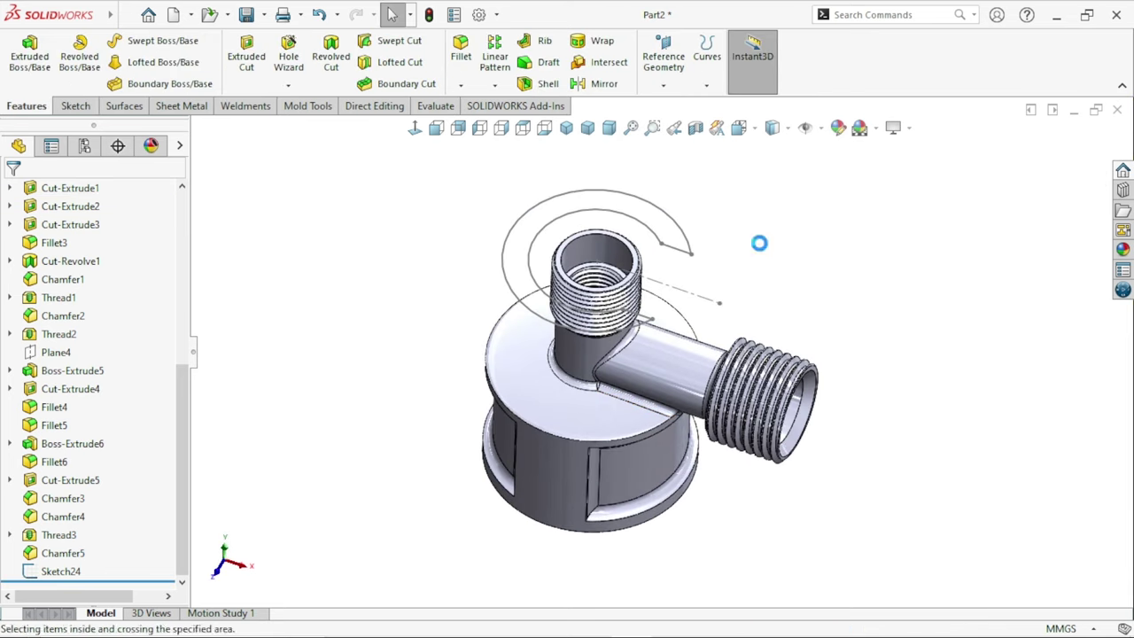
- Create a Split Line projecting Sketch24 onto the top disc face
{"action": "left_click", "coordinate": [708, 86]}
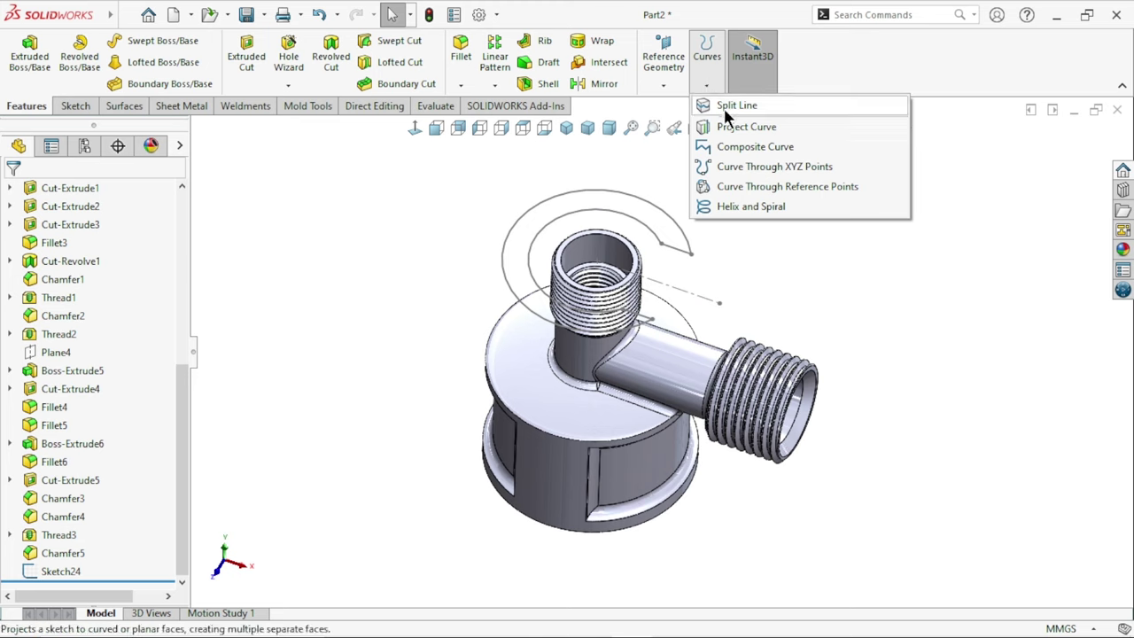
{"action": "left_click", "coordinate": [724, 105]}
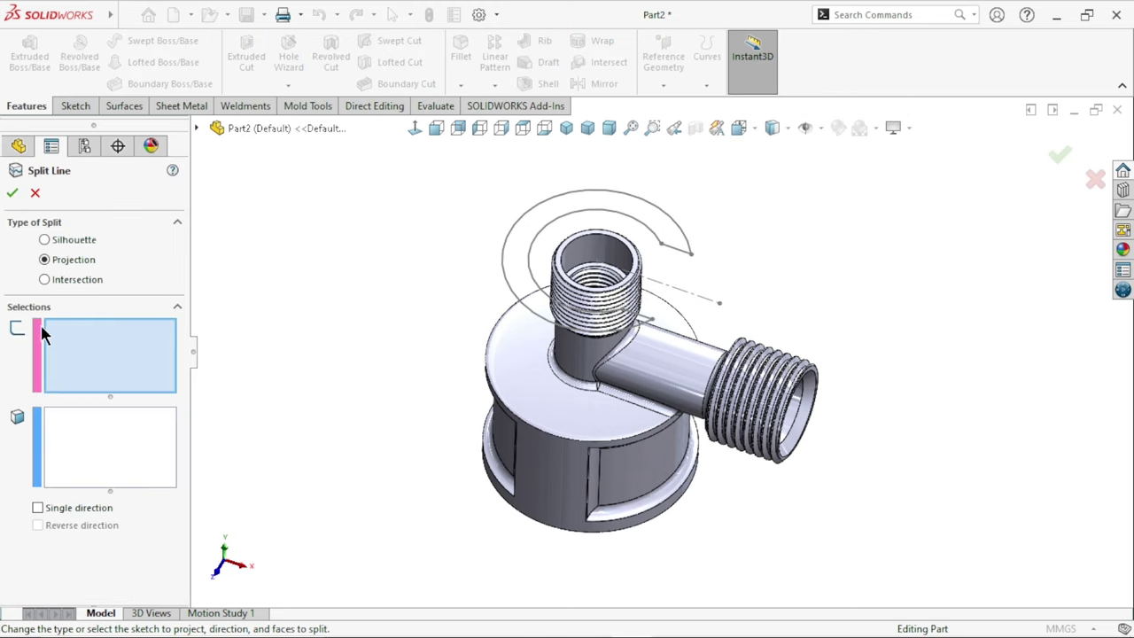
{"action": "left_click", "coordinate": [531, 205]}
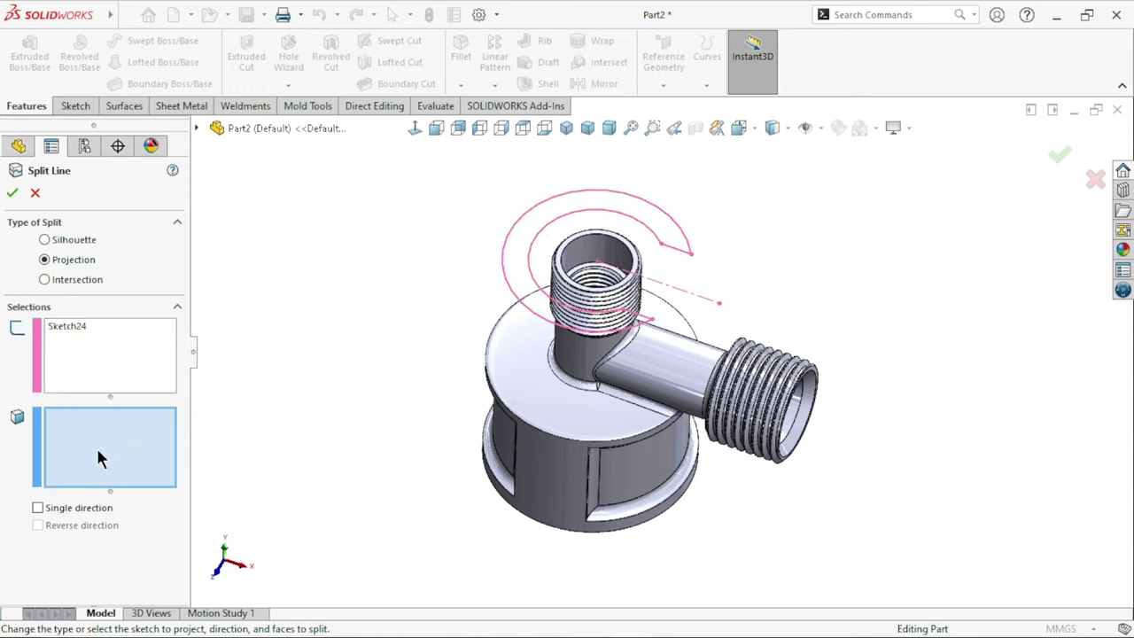
{"action": "left_click", "coordinate": [536, 377]}
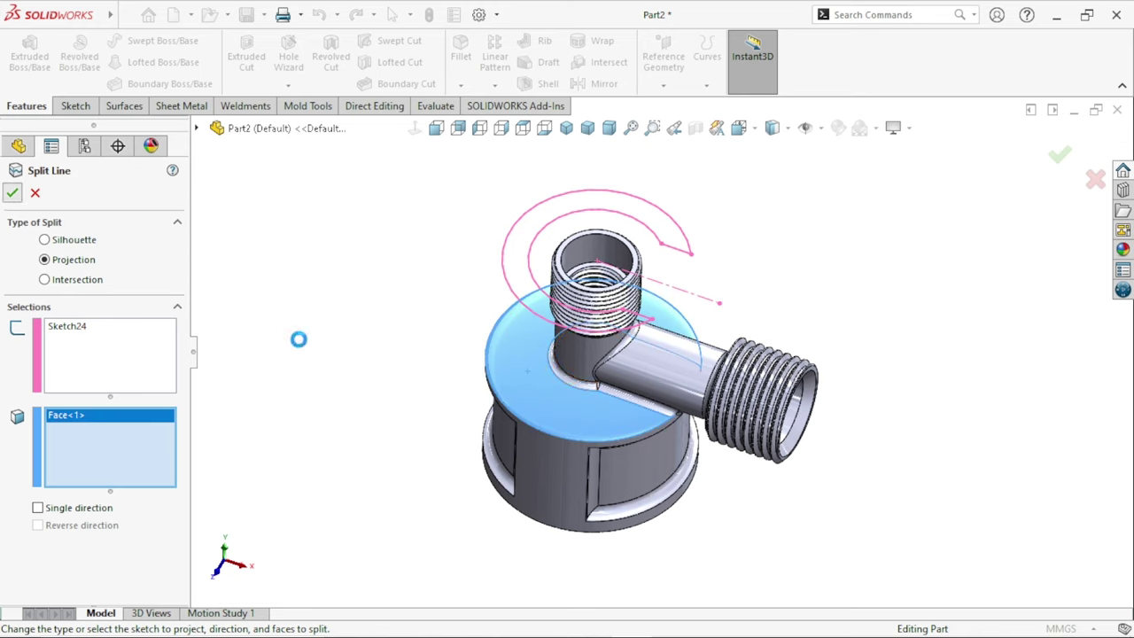
{"action": "key", "text": "Return"}
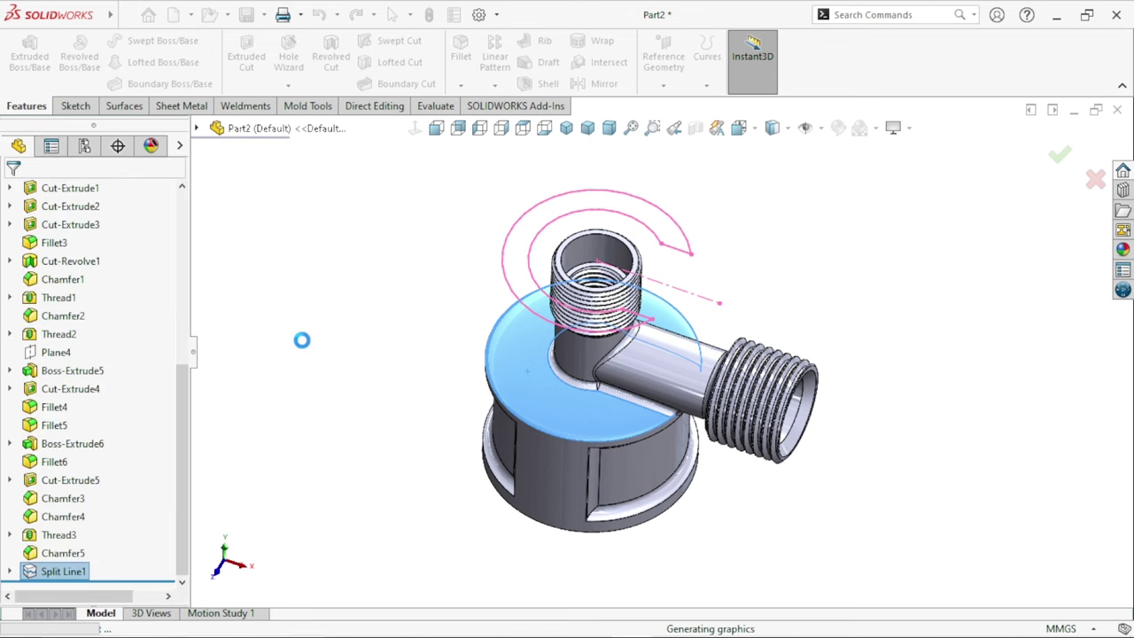
{"action": "left_click", "coordinate": [317, 346]}
- Fit the model in isometric view and select the split-off C-shaped band face
{"action": "key", "text": "f"}
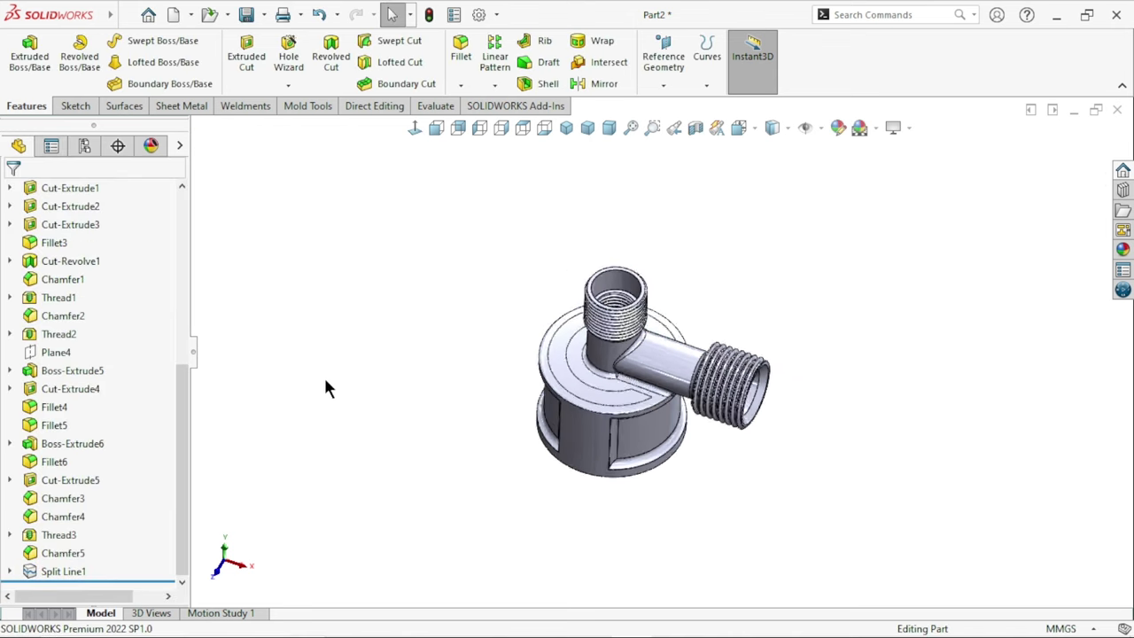
{"action": "scroll", "coordinate": [643, 404], "scroll_direction": "down", "scroll_amount": 2}
{"action": "mouse_move", "coordinate": [620, 375]}
{"action": "middle_mouse_down"}
{"action": "mouse_move", "coordinate": [602, 303]}
{"action": "mouse_move", "coordinate": [595, 450]}
{"action": "middle_mouse_up"}
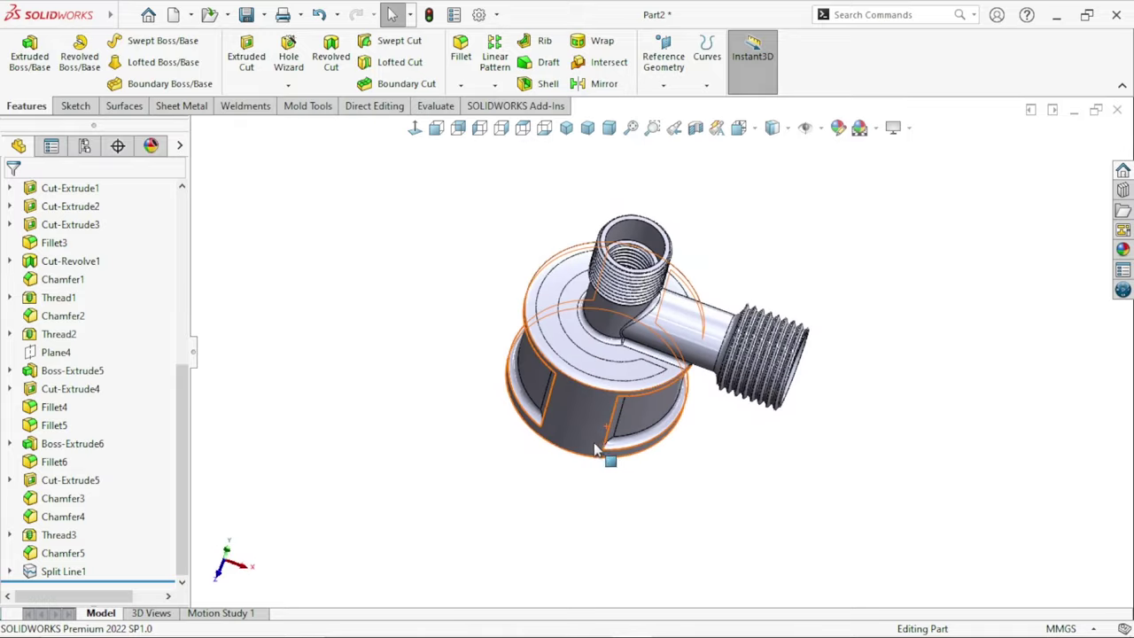
{"action": "key", "text": "ctrl+7"}
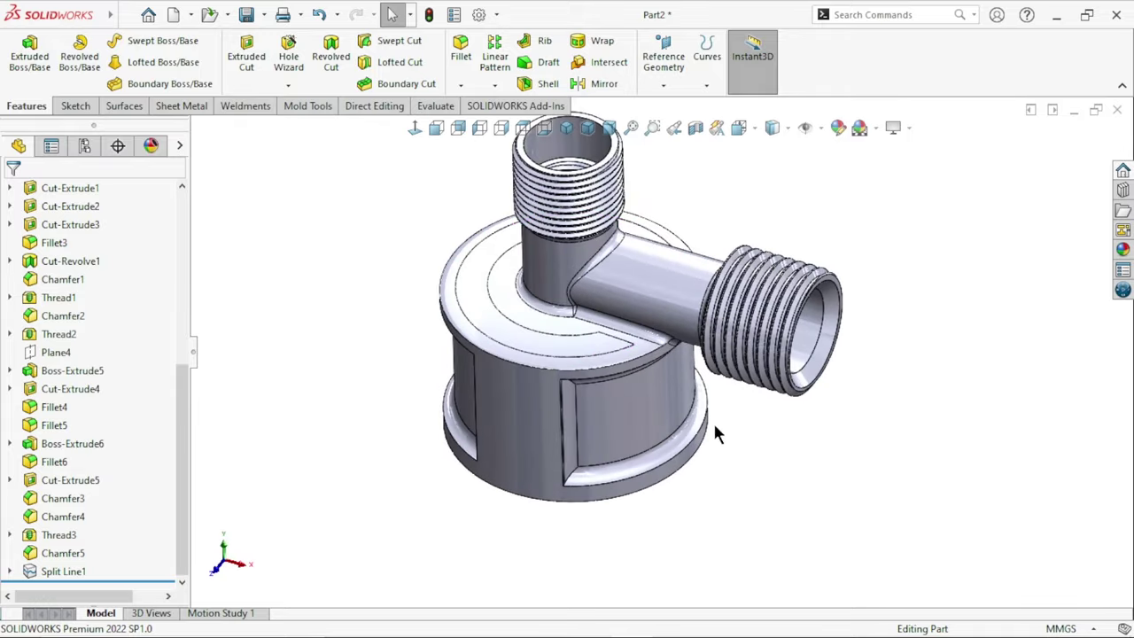
{"action": "scroll", "coordinate": [609, 371], "scroll_direction": "up", "scroll_amount": 3}
{"action": "scroll", "coordinate": [585, 345], "scroll_direction": "down", "scroll_amount": 4}
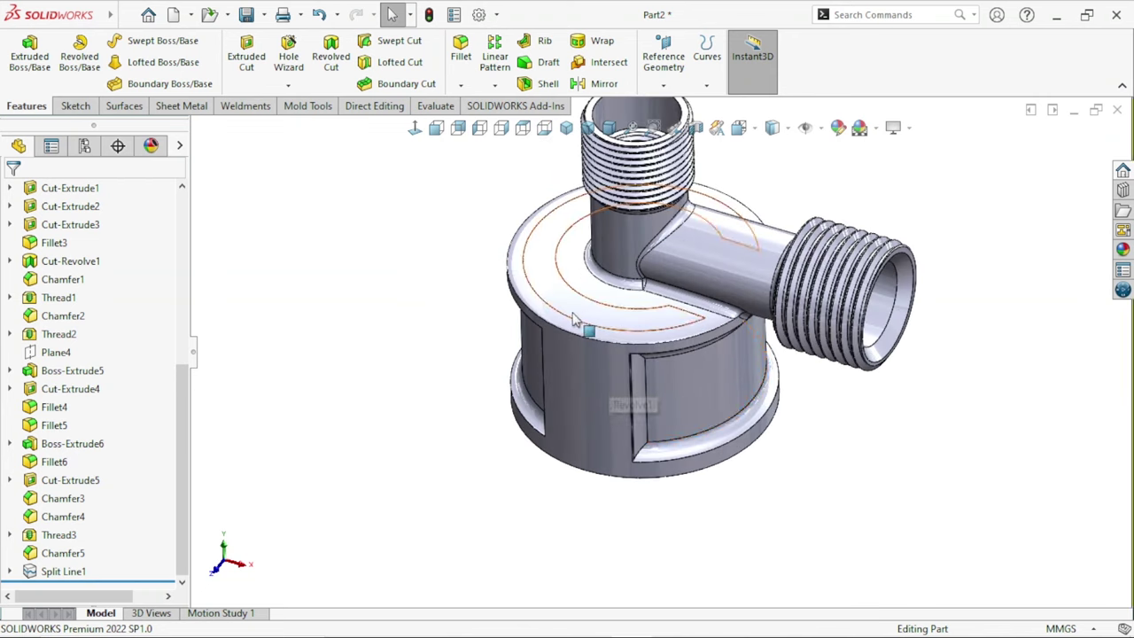
{"action": "left_click", "coordinate": [63, 572]}
{"action": "left_click", "coordinate": [124, 105]}
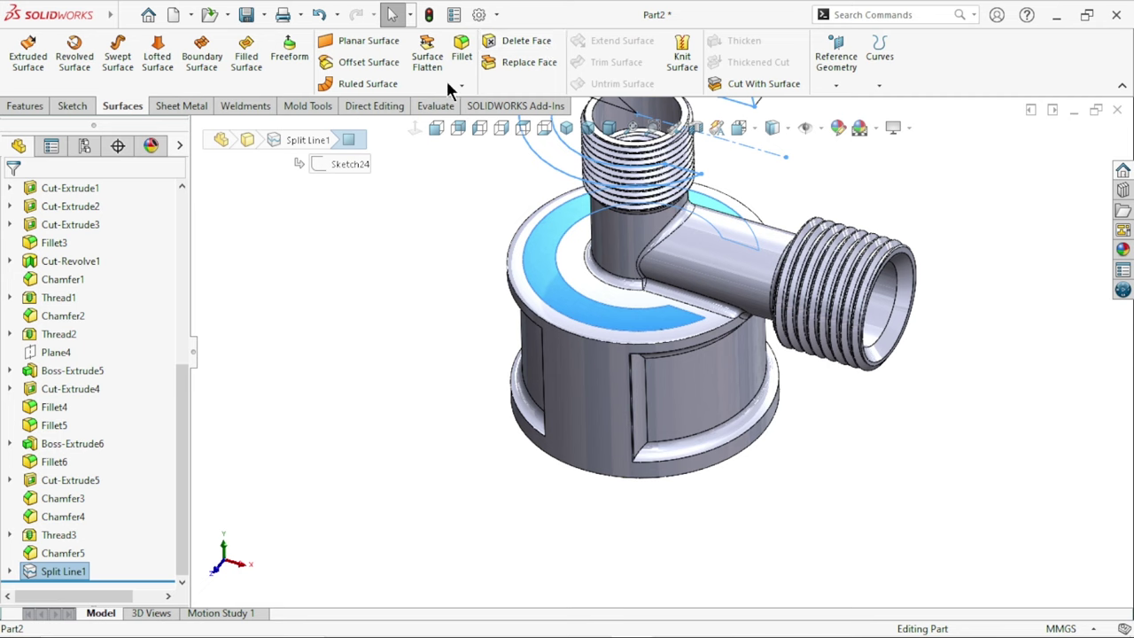
- Create an Offset Surface of the split C-shaped face at 0 mm distance
{"action": "left_click", "coordinate": [371, 62]}
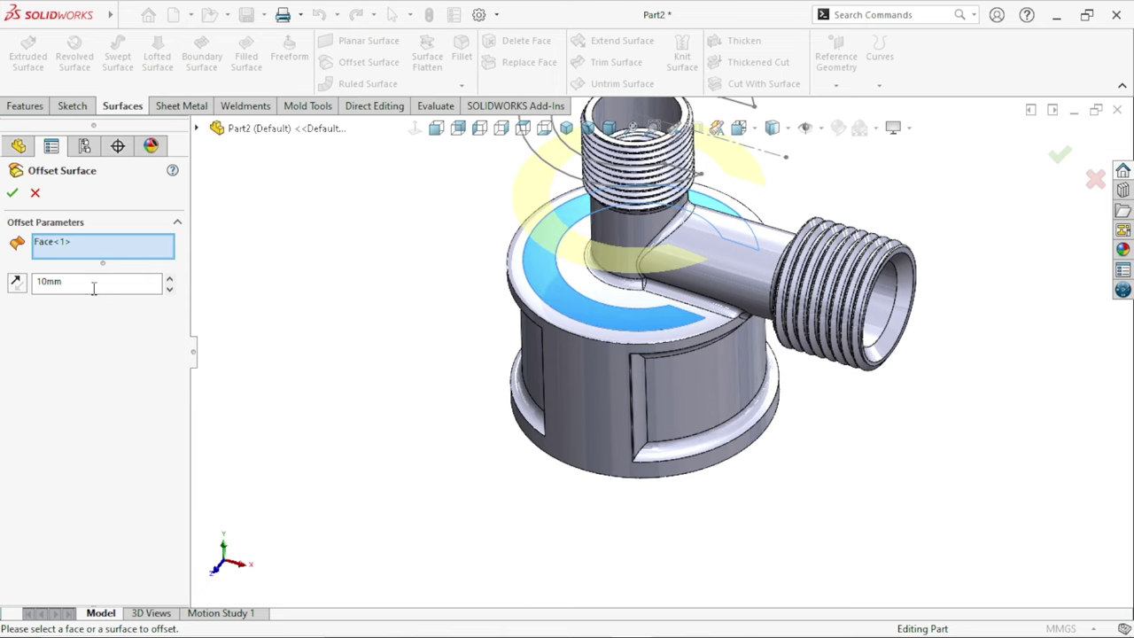
{"action": "left_click_drag", "start_coordinate": [94, 282], "coordinate": [27, 283]}
{"action": "type", "text": "0"}
{"action": "key", "text": "Return"}
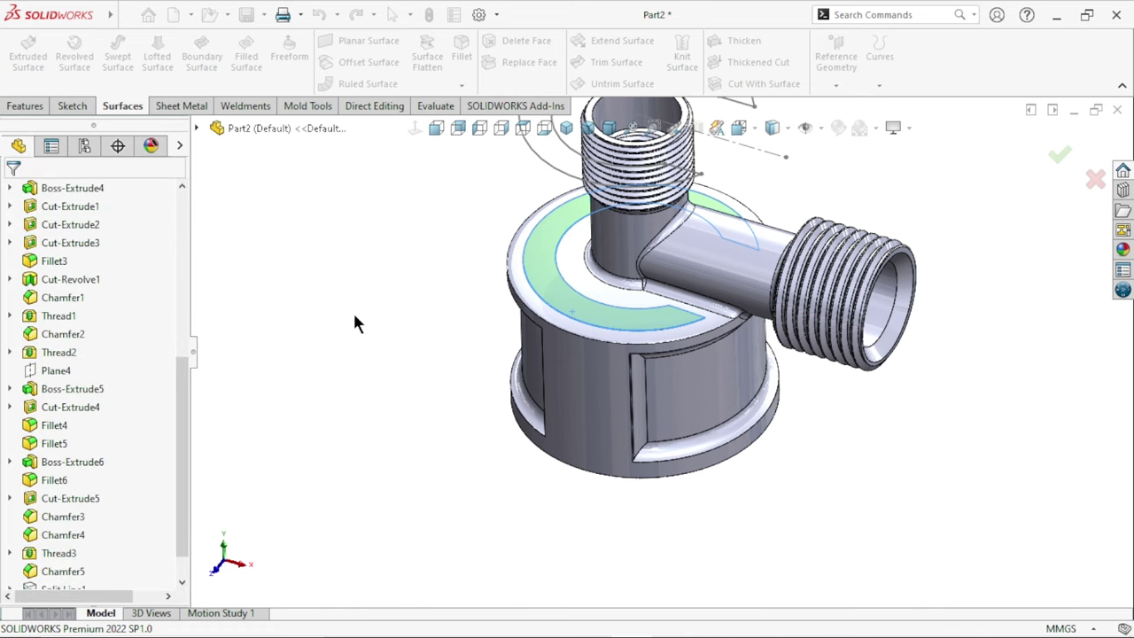
{"action": "key", "text": "f"}
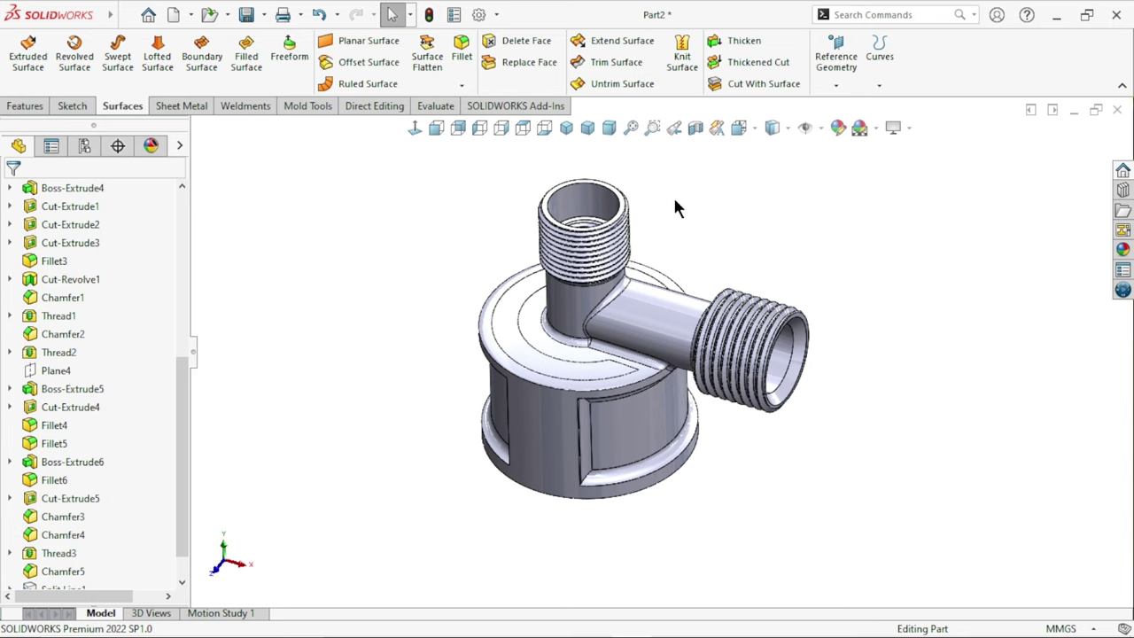
- Thicken the copied surface by 0.1 mm on Side 1, merged into the body
{"action": "left_click", "coordinate": [743, 41]}
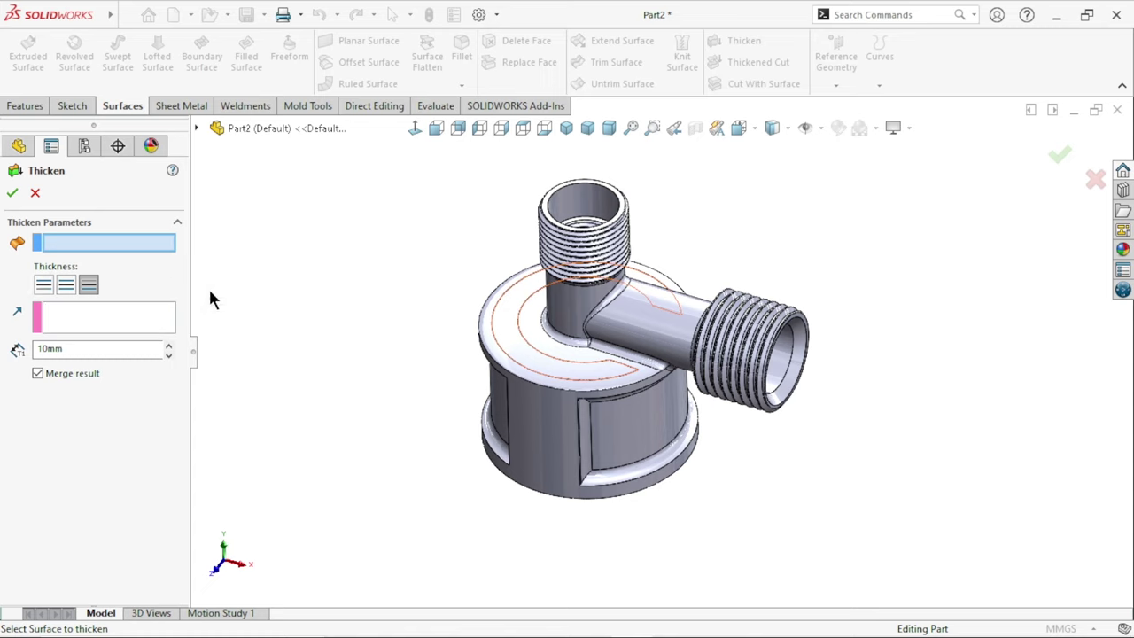
{"action": "left_click", "coordinate": [501, 326]}
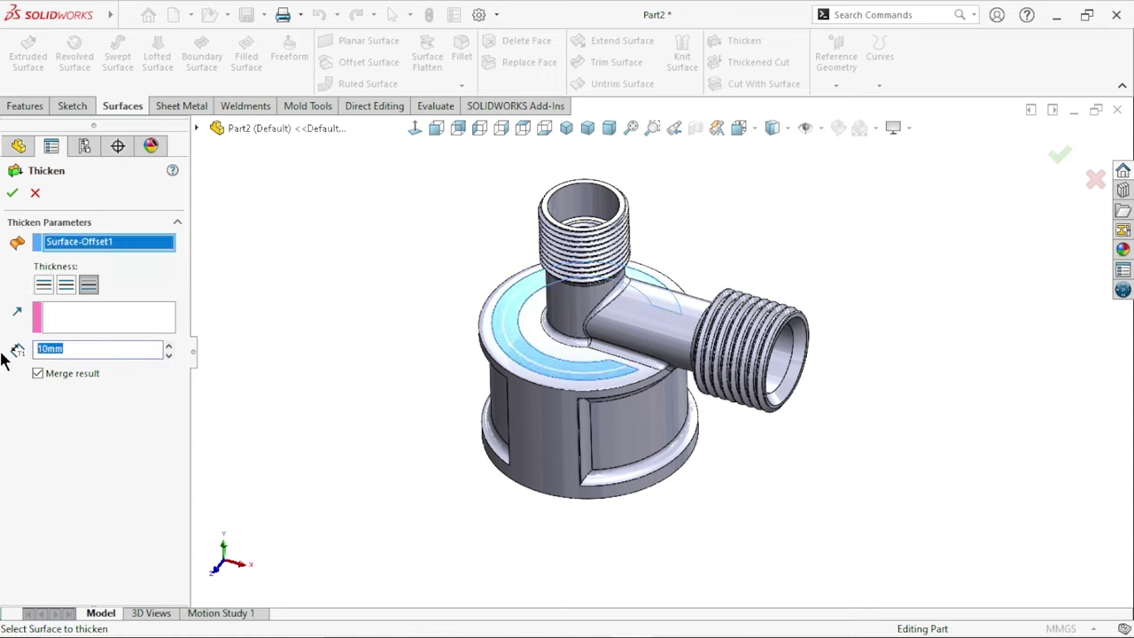
{"action": "type", "text": "0.1"}
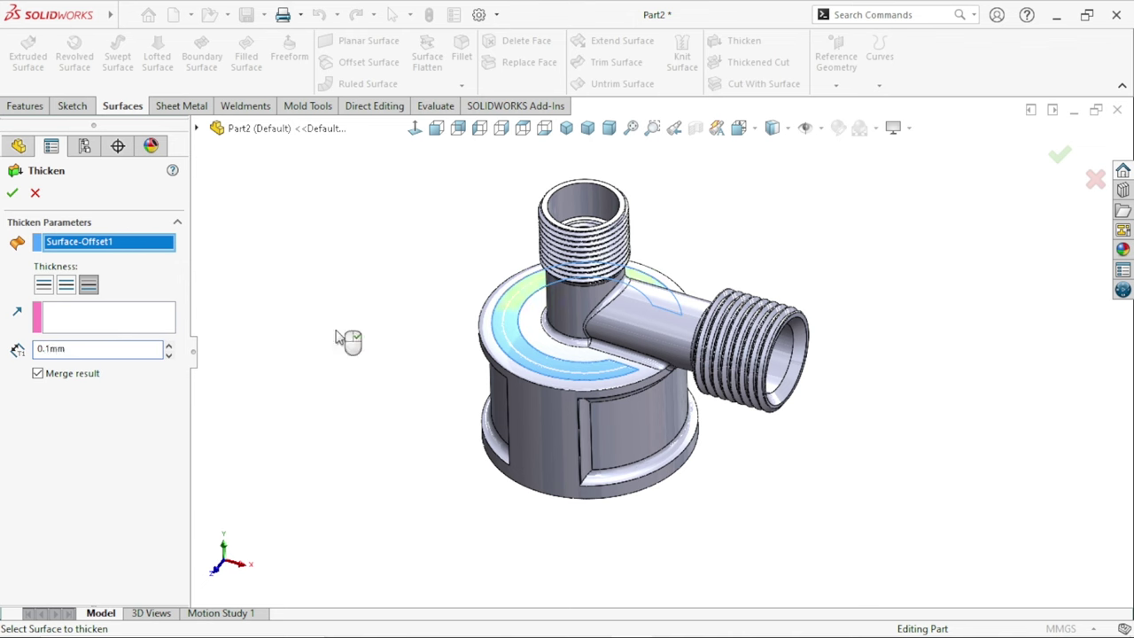
{"action": "scroll", "coordinate": [587, 369], "scroll_direction": "down", "scroll_amount": 3}
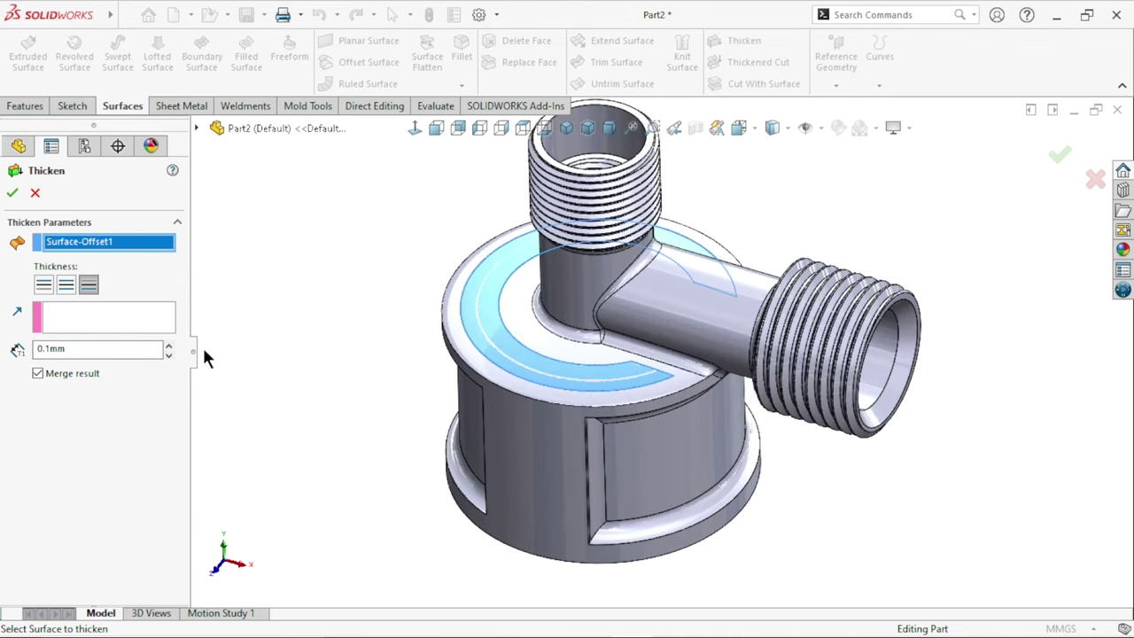
{"action": "left_click", "coordinate": [92, 283]}
{"action": "scroll", "coordinate": [512, 317], "scroll_direction": "down", "scroll_amount": 3}
{"action": "middle_click_drag", "start_coordinate": [467, 435], "coordinate": [425, 395]}
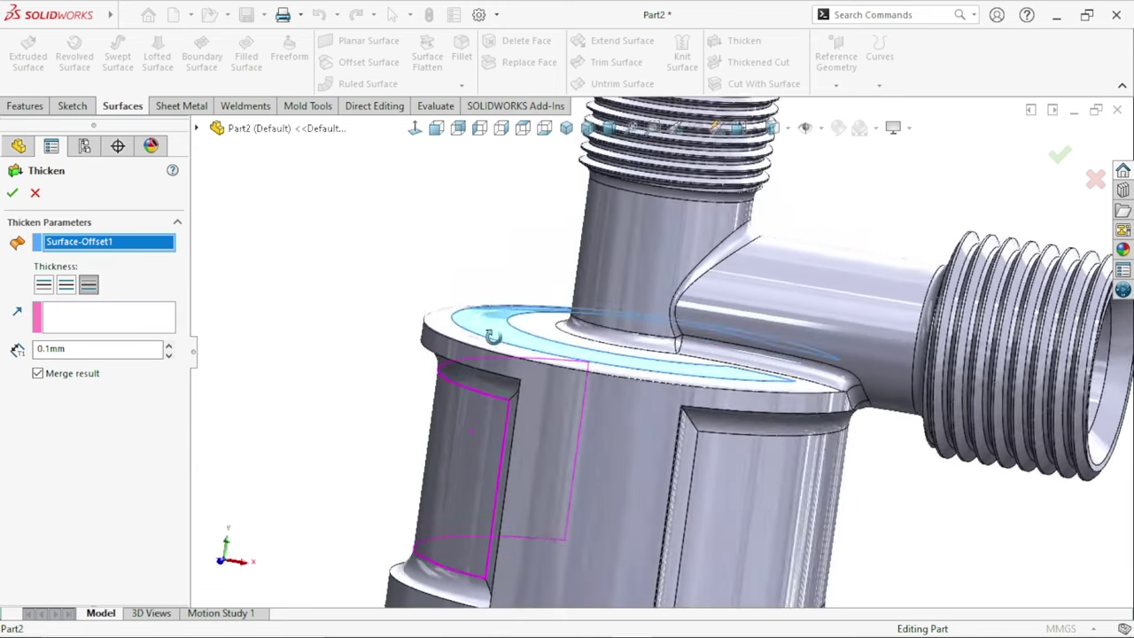
{"action": "left_click", "coordinate": [42, 285]}
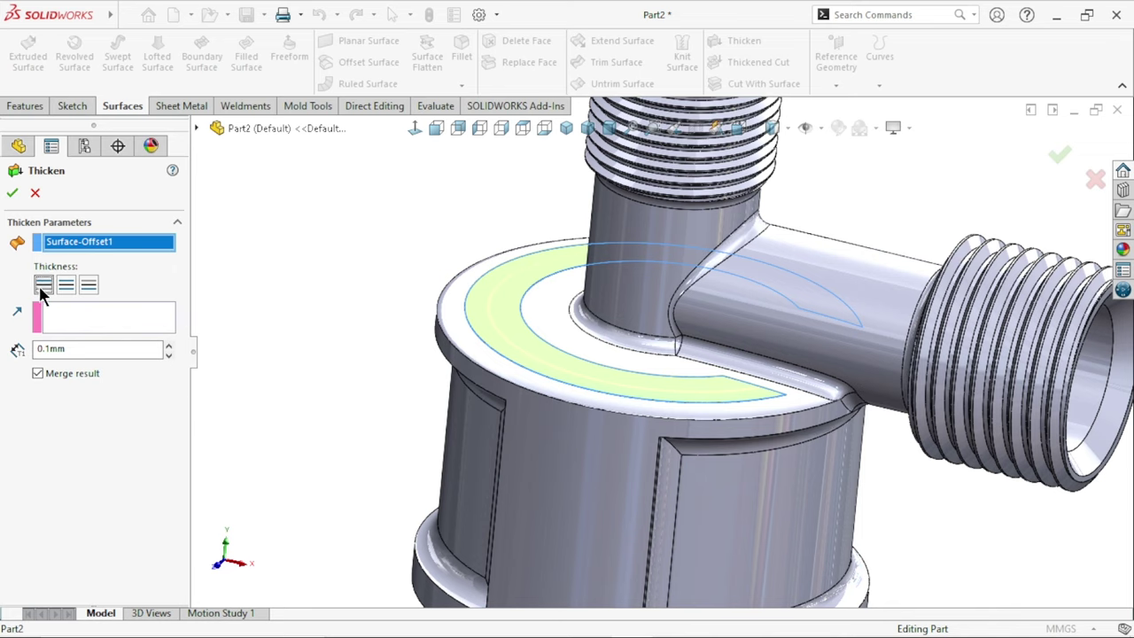
{"action": "left_click", "coordinate": [13, 192]}
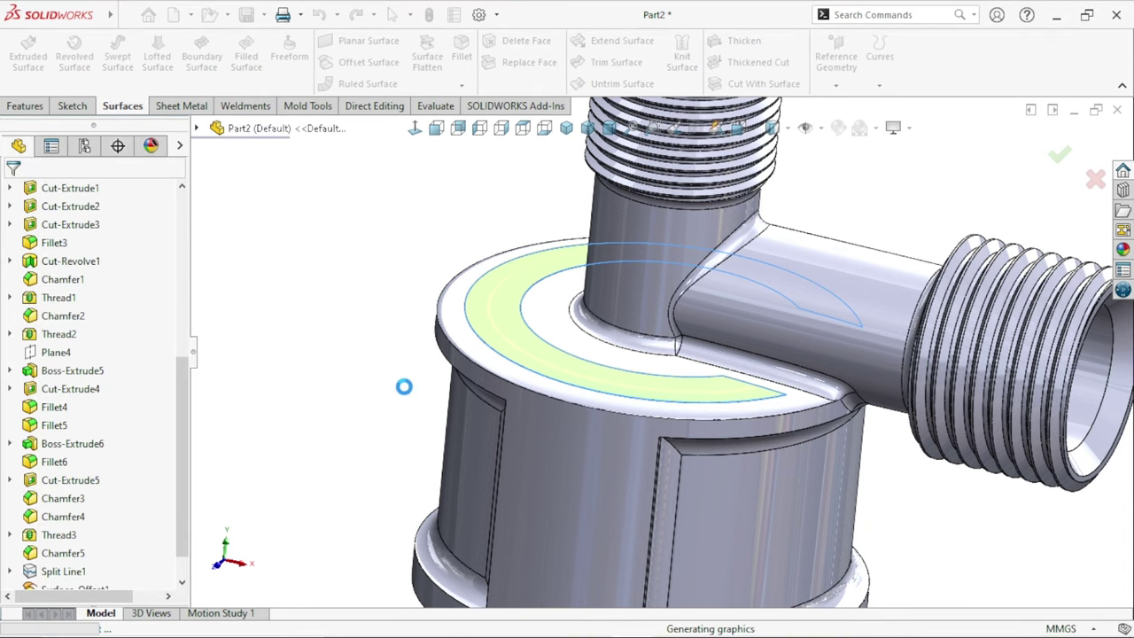
- Tilt the view down onto the part and select the upper pipe's top rim face
{"action": "scroll", "coordinate": [419, 381], "scroll_direction": "up", "scroll_amount": 5}
{"action": "scroll", "coordinate": [693, 402], "scroll_direction": "up", "scroll_amount": 3}
{"action": "scroll", "coordinate": [693, 401], "scroll_direction": "down", "scroll_amount": 2}
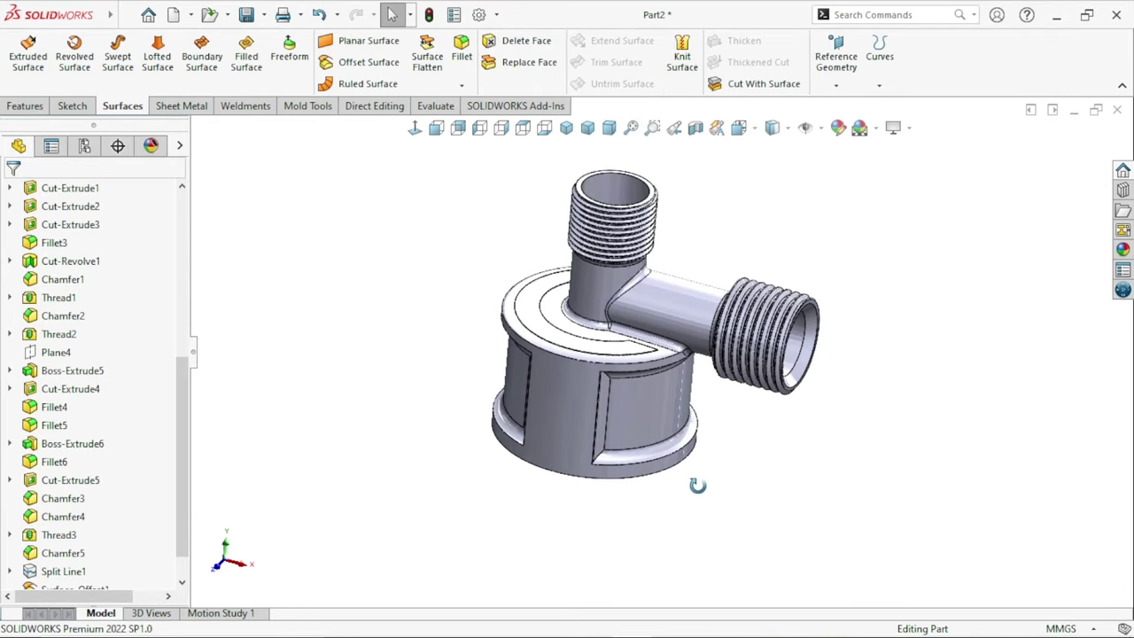
{"action": "mouse_move", "coordinate": [693, 401]}
{"action": "middle_mouse_down"}
{"action": "mouse_move", "coordinate": [648, 383]}
{"action": "mouse_move", "coordinate": [652, 326]}
{"action": "middle_mouse_up"}
{"action": "scroll", "coordinate": [660, 280], "scroll_direction": "down", "scroll_amount": 2}
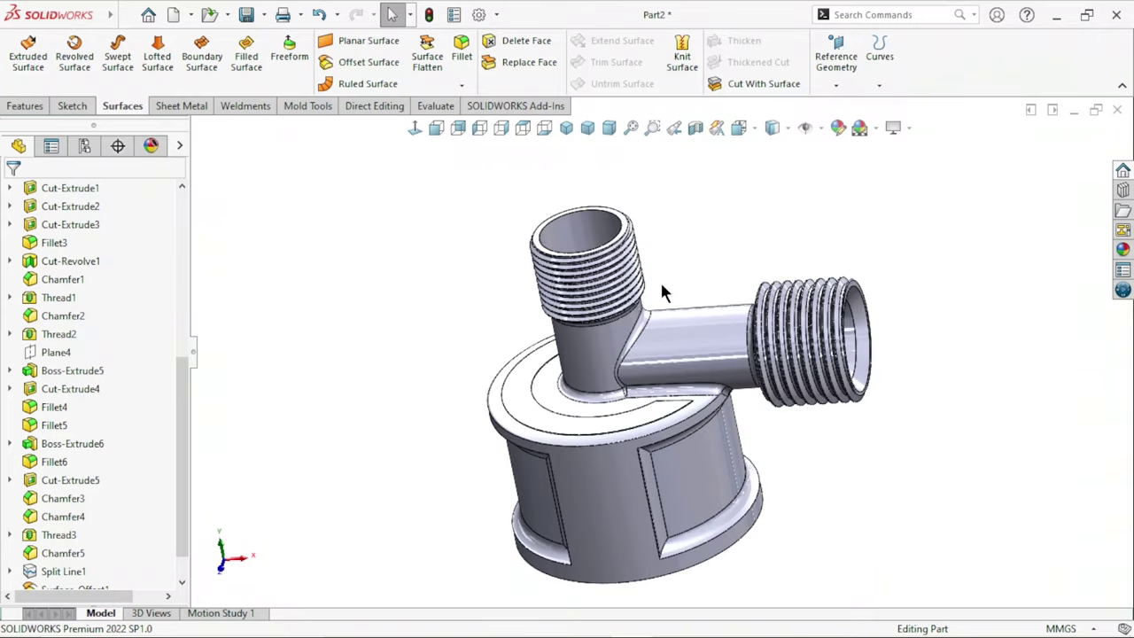
{"action": "scroll", "coordinate": [568, 247], "scroll_direction": "down", "scroll_amount": 3}
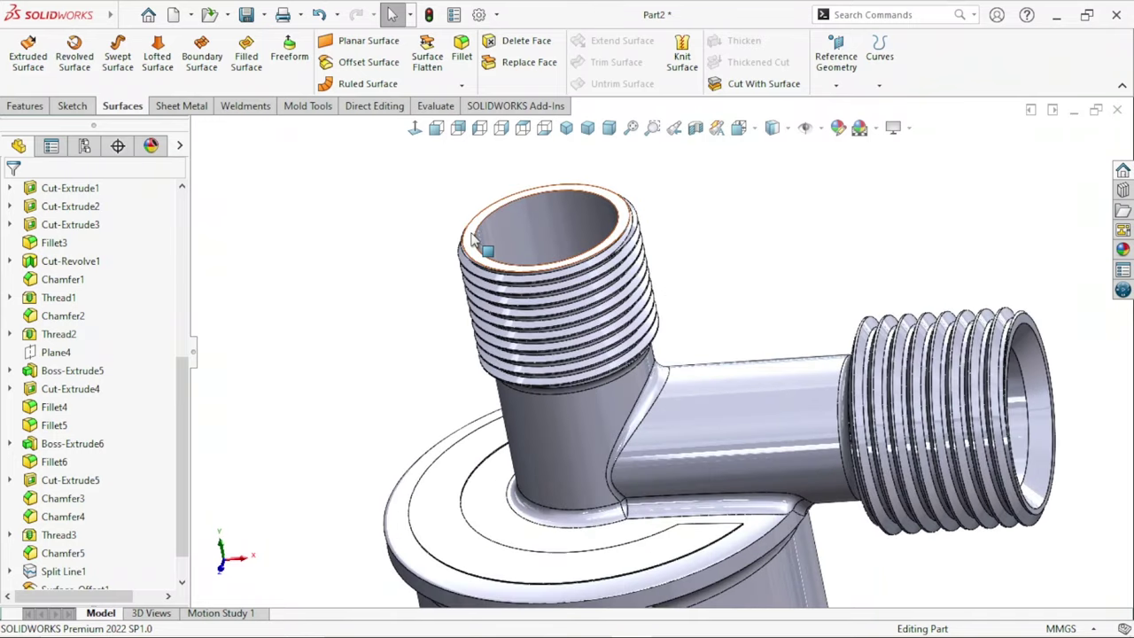
{"action": "left_click", "coordinate": [575, 262]}
- Start a sketch on the rim face and draw a circle centred on the origin
{"action": "left_click", "coordinate": [546, 186]}
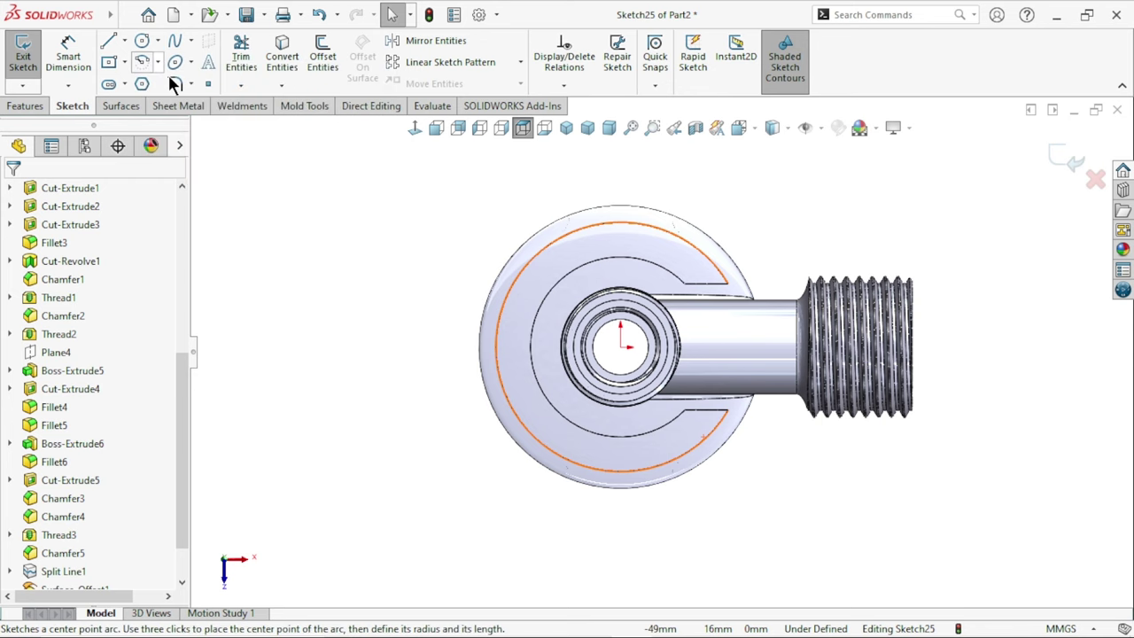
{"action": "left_click", "coordinate": [142, 47]}
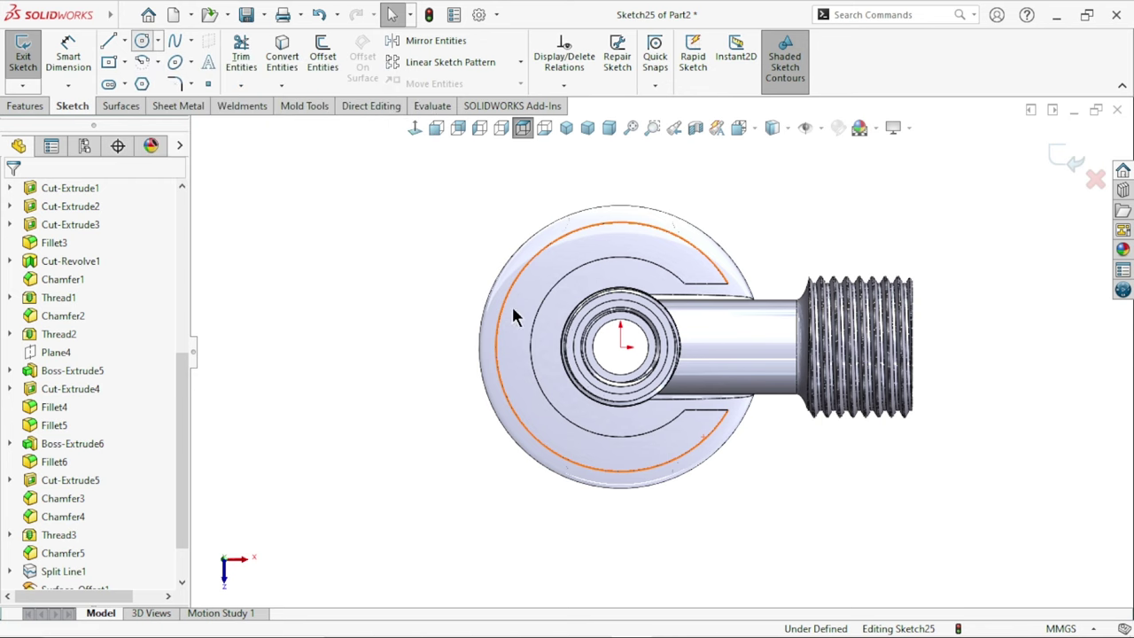
{"action": "left_click", "coordinate": [620, 346]}
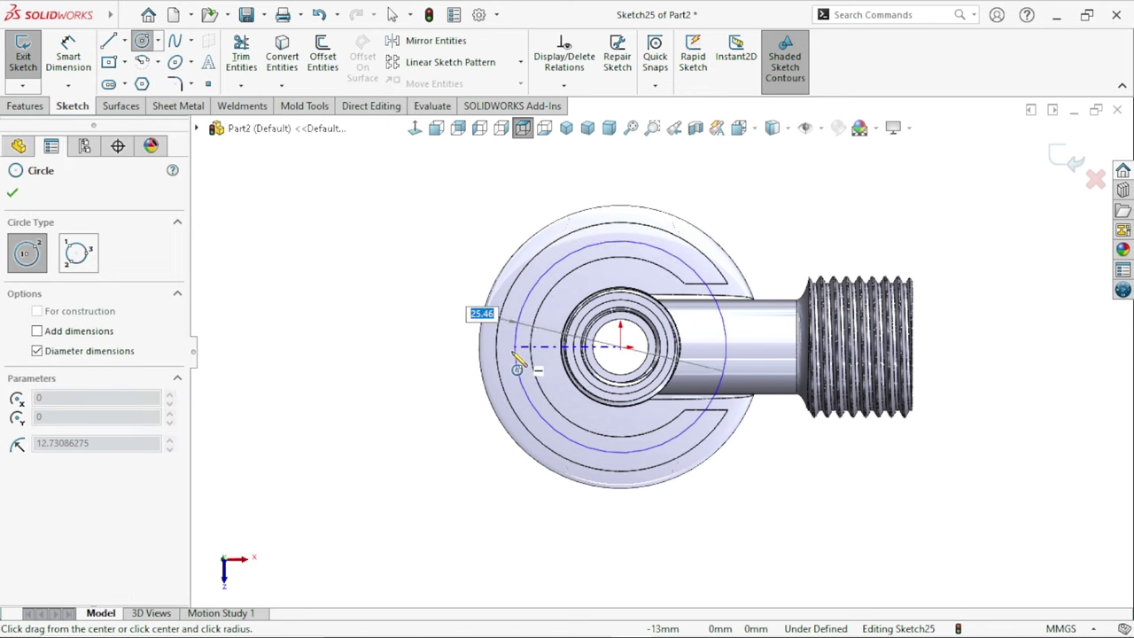
{"action": "left_click", "coordinate": [513, 353]}
- Dimension the circle's diameter to 23 mm
{"action": "left_click", "coordinate": [64, 60]}
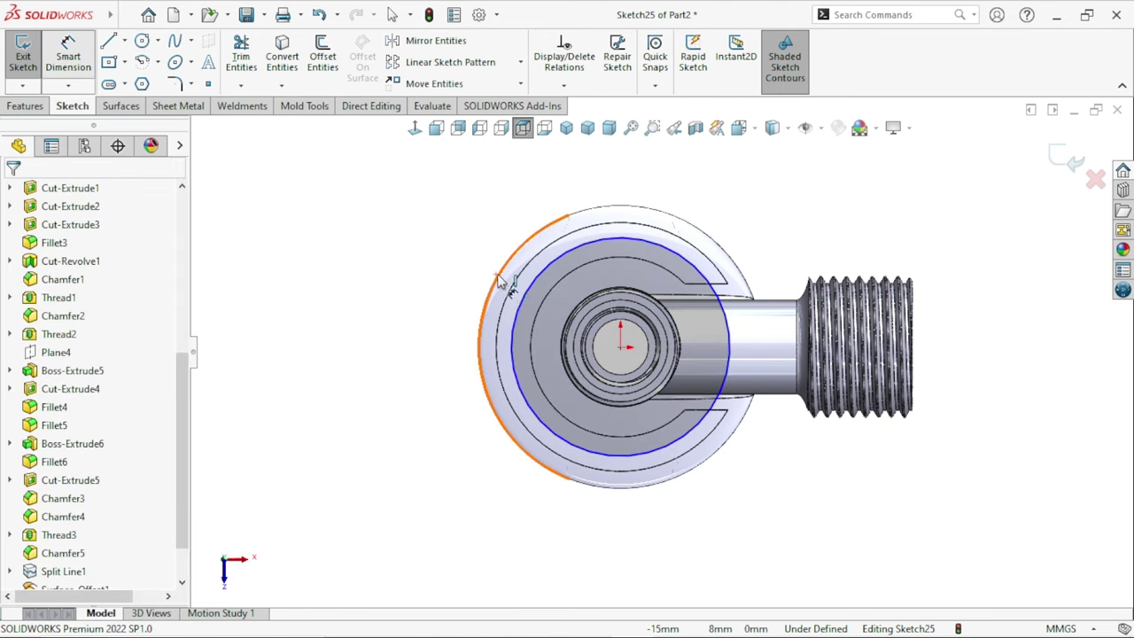
{"action": "left_click", "coordinate": [517, 312]}
{"action": "left_click", "coordinate": [423, 282]}
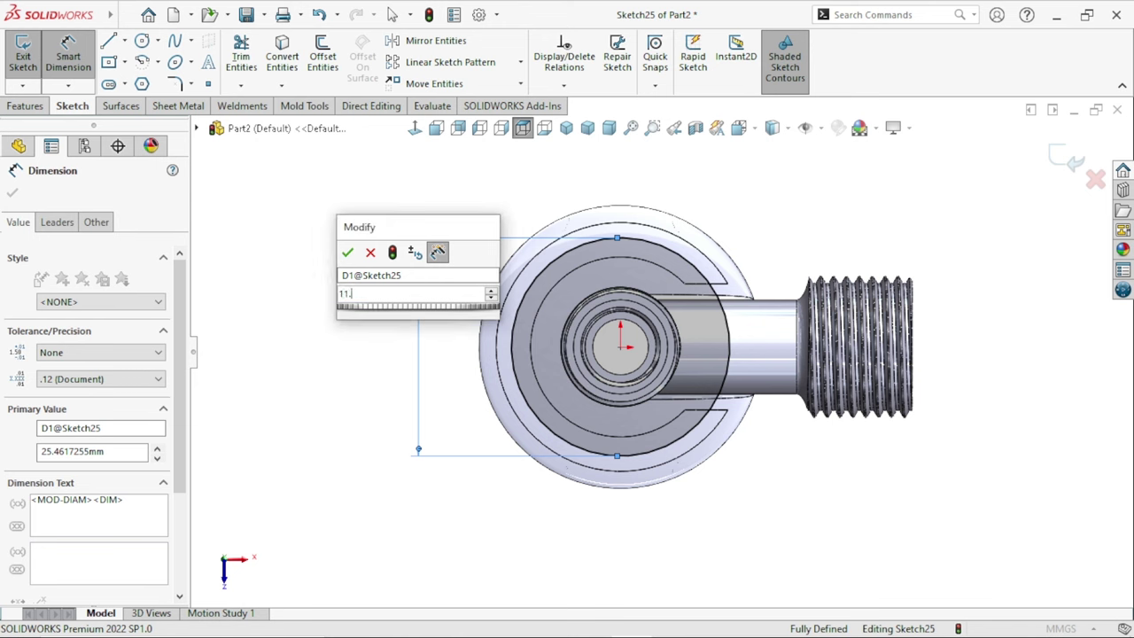
{"action": "left_click", "coordinate": [348, 253]}
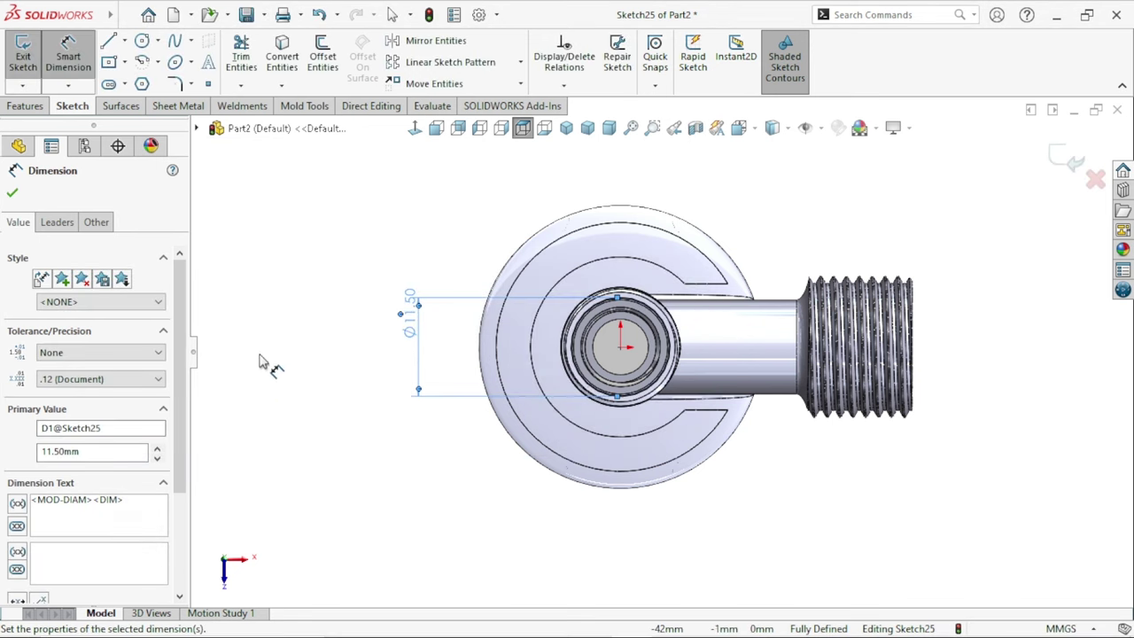
{"action": "key", "text": "ctrl+z"}
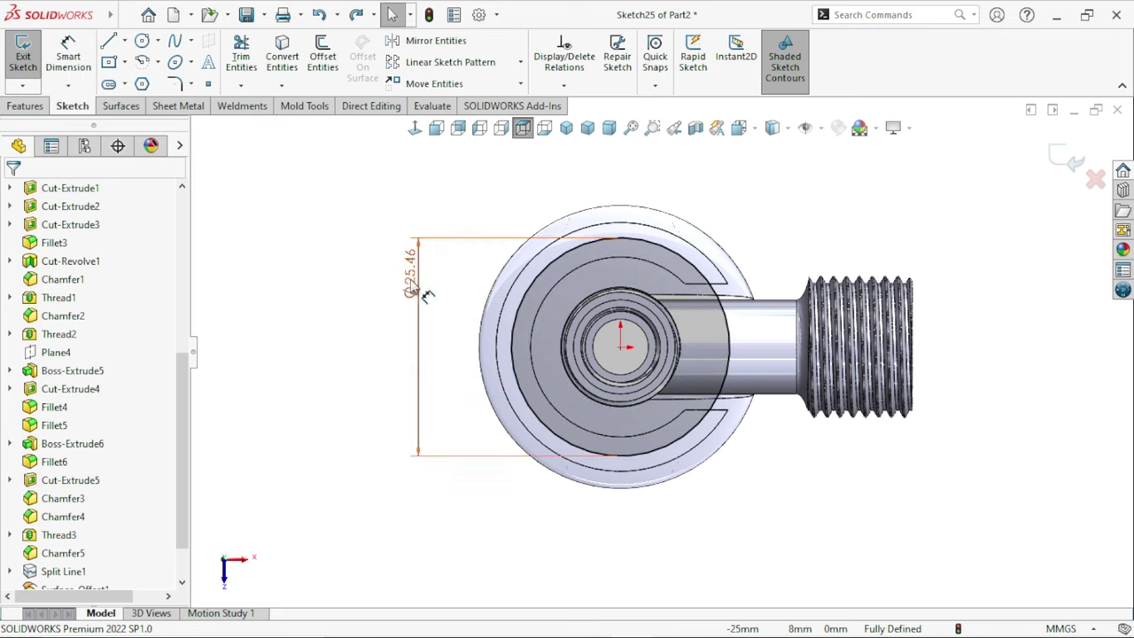
{"action": "left_click", "coordinate": [411, 286]}
{"action": "double_click", "coordinate": [408, 277]}
{"action": "type", "text": "23"}
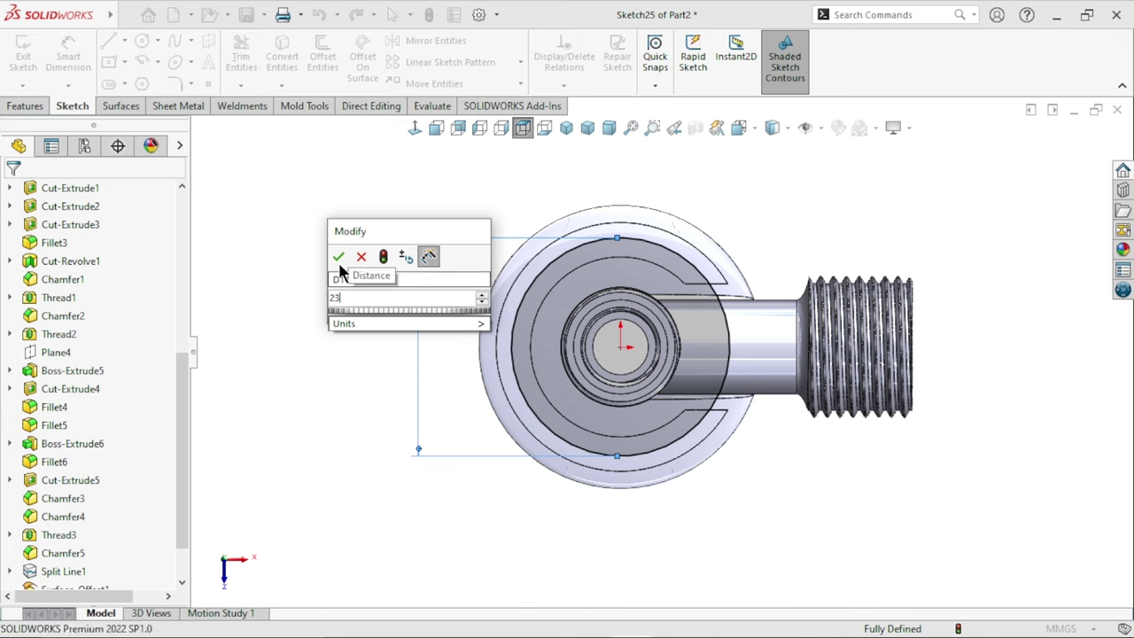
{"action": "left_click", "coordinate": [338, 256]}
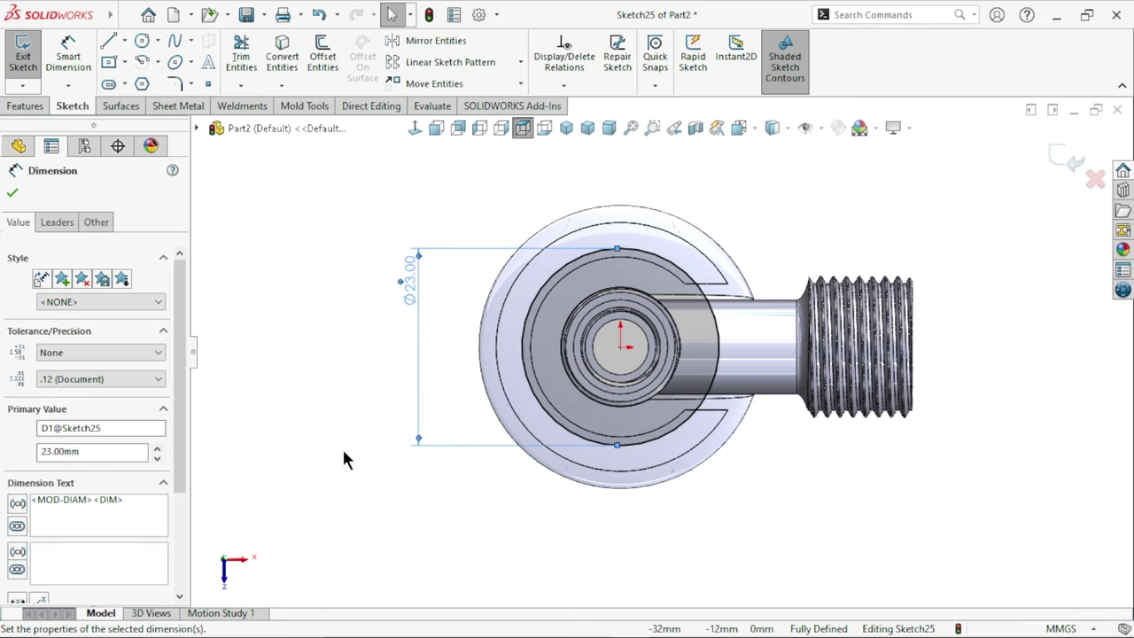
{"action": "left_click", "coordinate": [309, 378]}
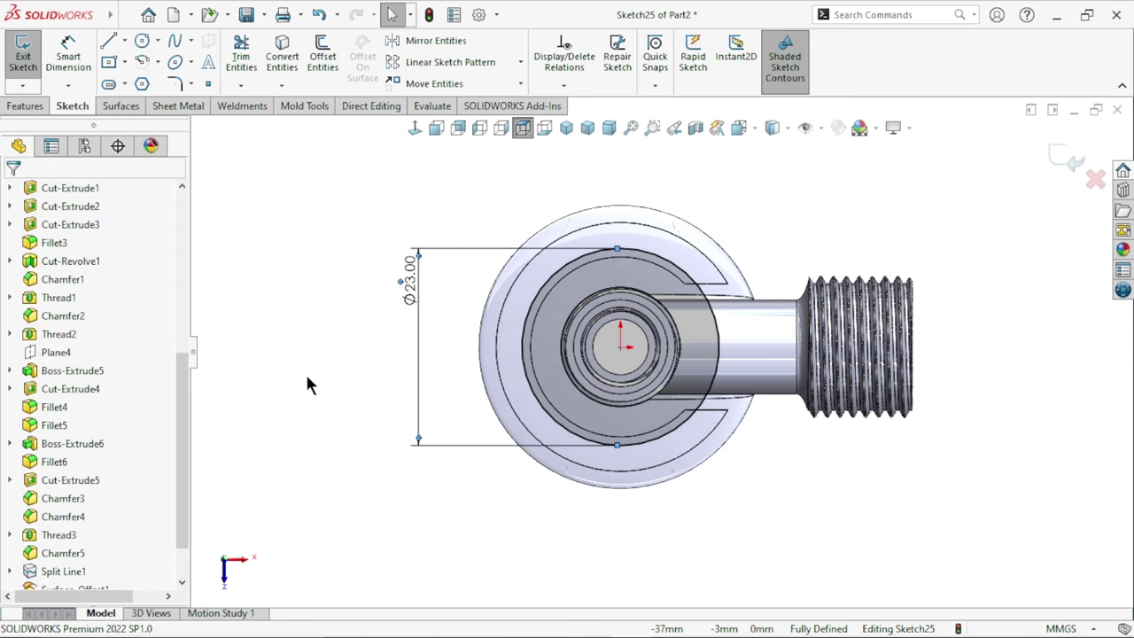
- Convert the Ø23 circle to construction geometry
{"action": "left_click", "coordinate": [551, 274]}
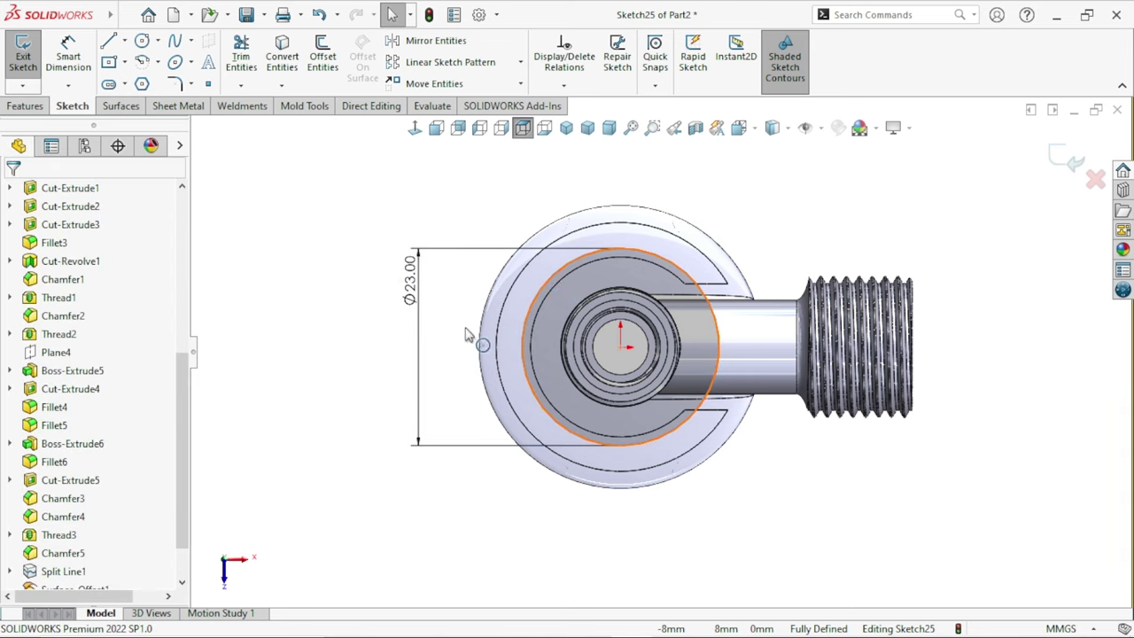
{"action": "left_click", "coordinate": [45, 413]}
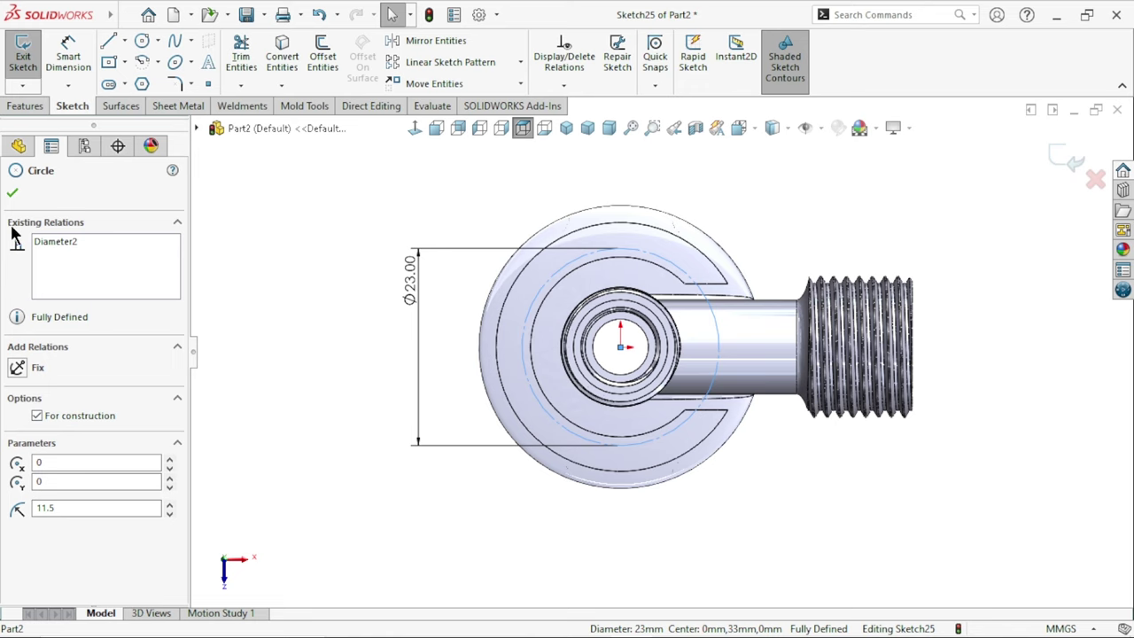
{"action": "left_click", "coordinate": [12, 192]}
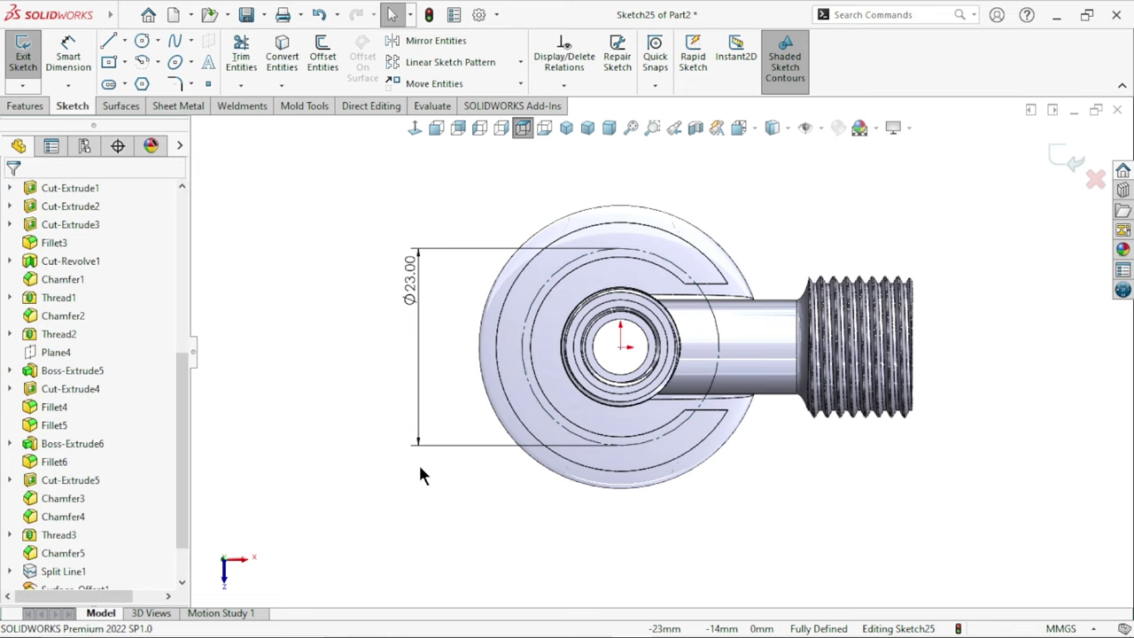
{"action": "middle_click_drag", "start_coordinate": [419, 473], "coordinate": [375, 449]}
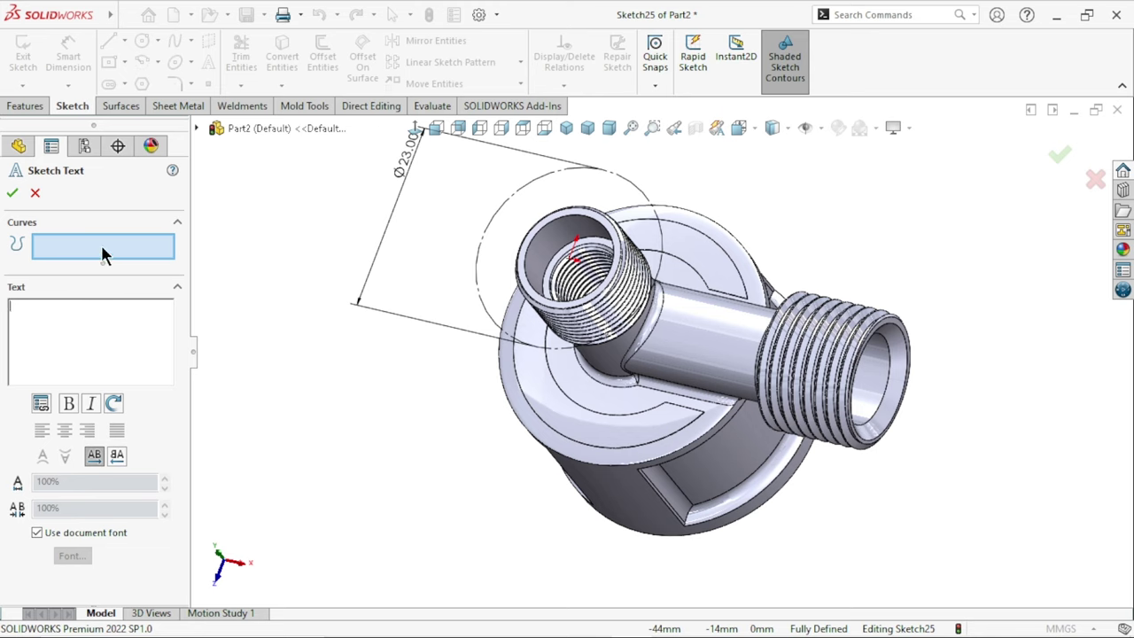
- Wrap the sketch text along the construction circle to read 'REGULATOR * [channel handle] * L . P . G'
{"action": "left_click", "coordinate": [541, 174]}
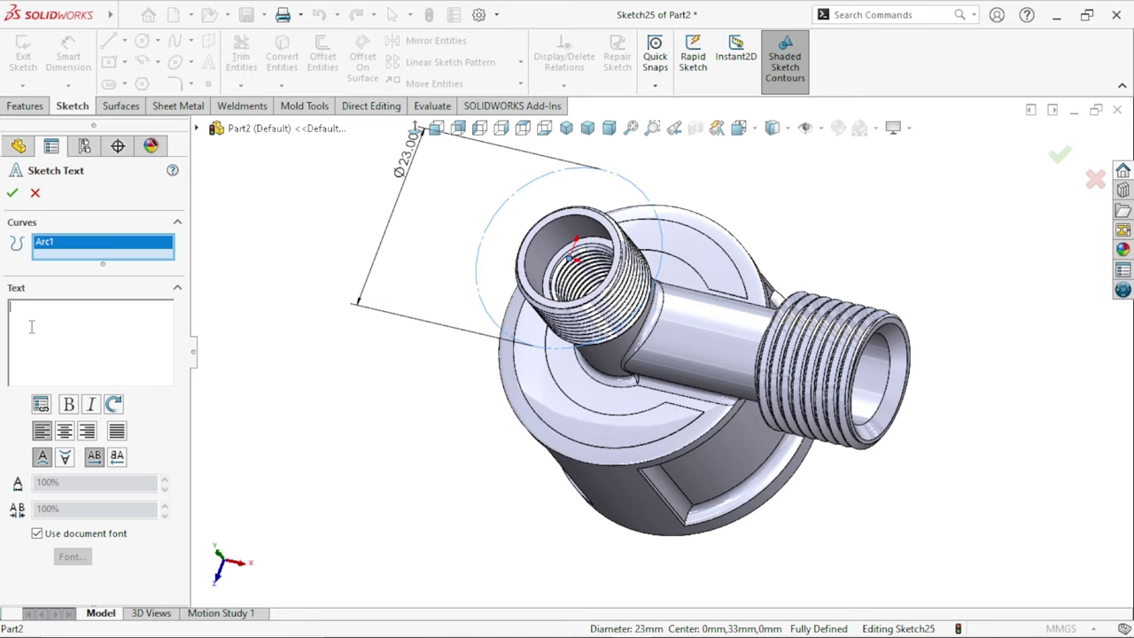
{"action": "type", "text": "Re"}
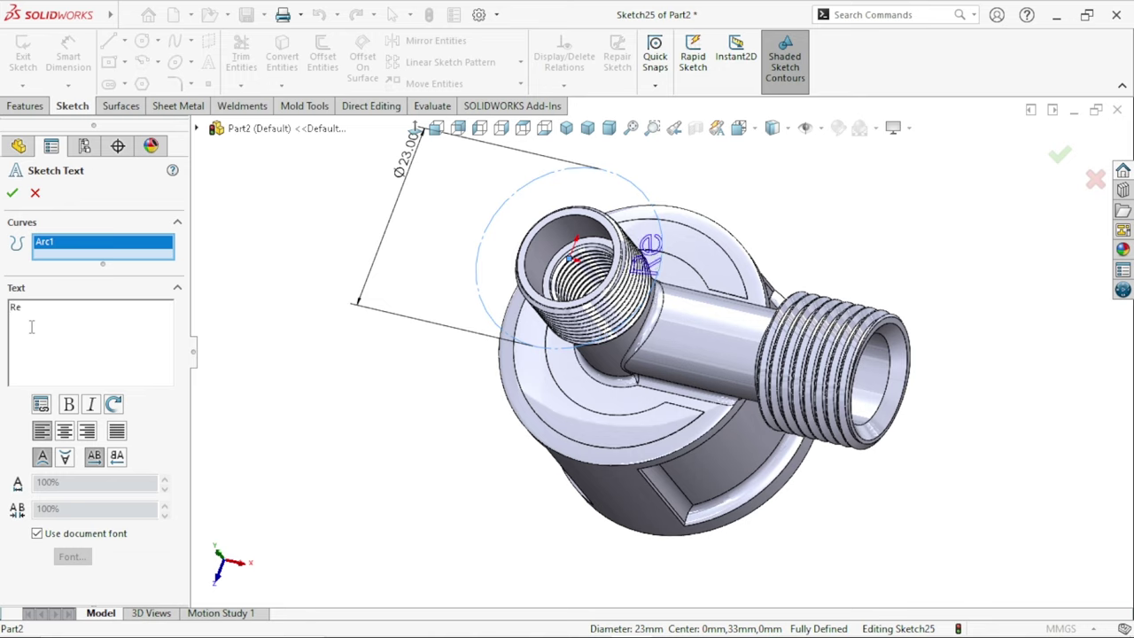
{"action": "type", "text": "R"}
{"action": "type", "text": "EG"}
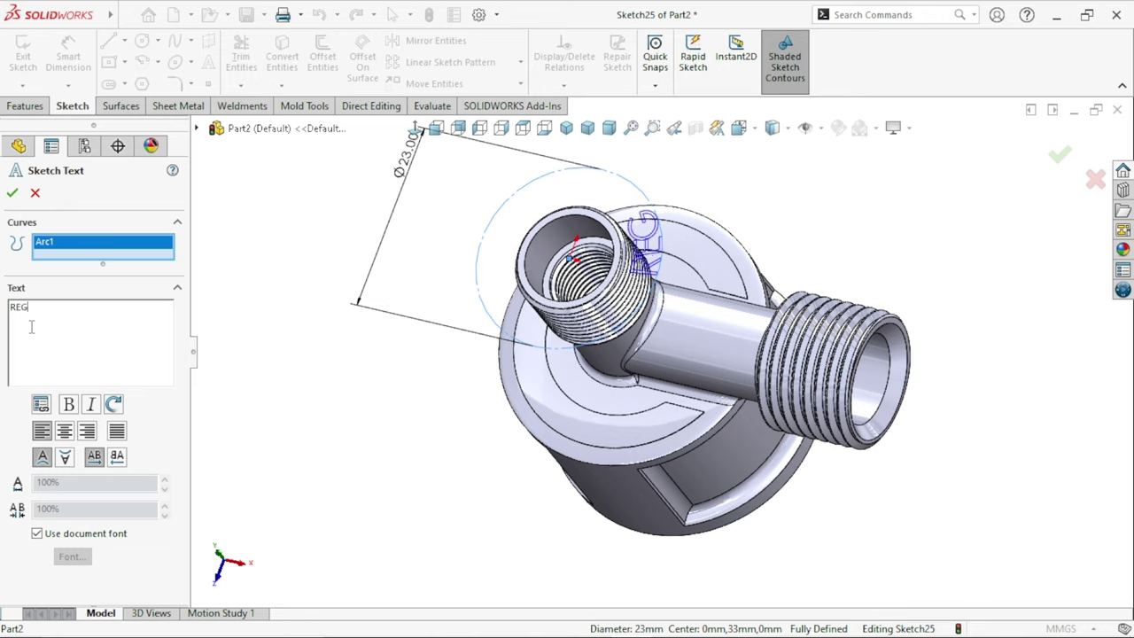
{"action": "type", "text": "ULAT"}
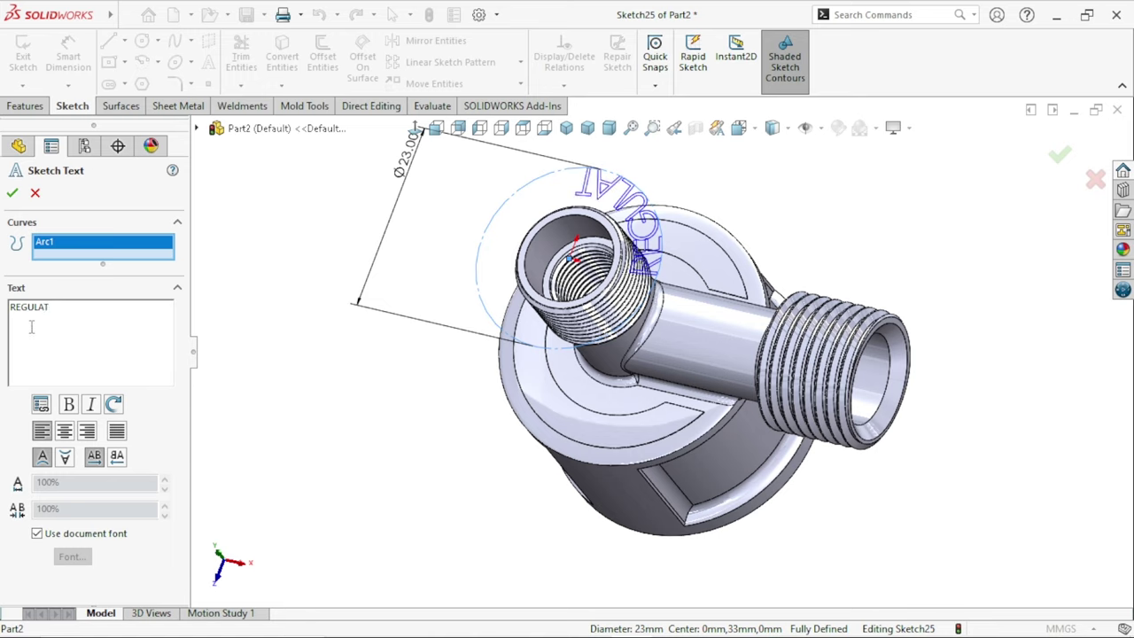
{"action": "type", "text": "OR"}
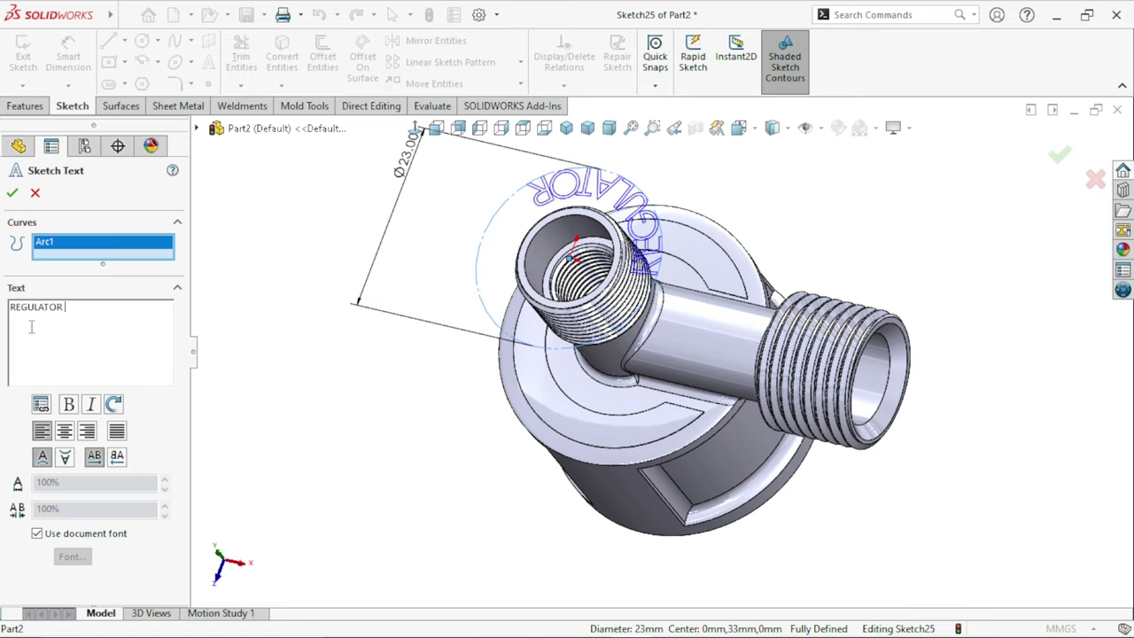
{"action": "type", "text": "*"}
{"action": "type", "text": "@"}
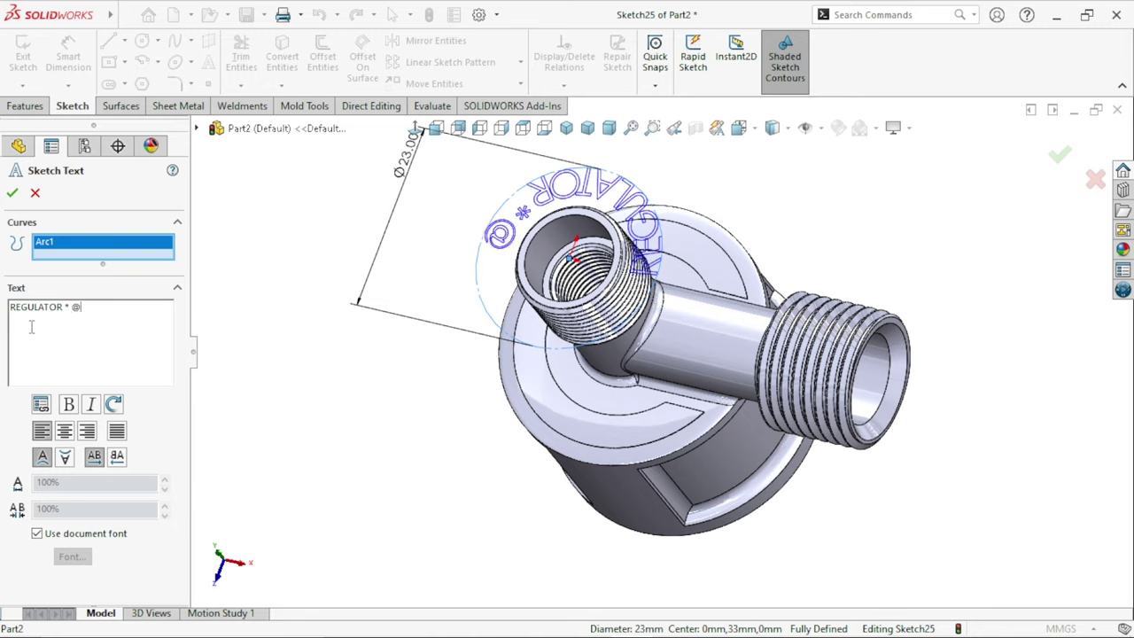
{"action": "type", "text": "MALV"}
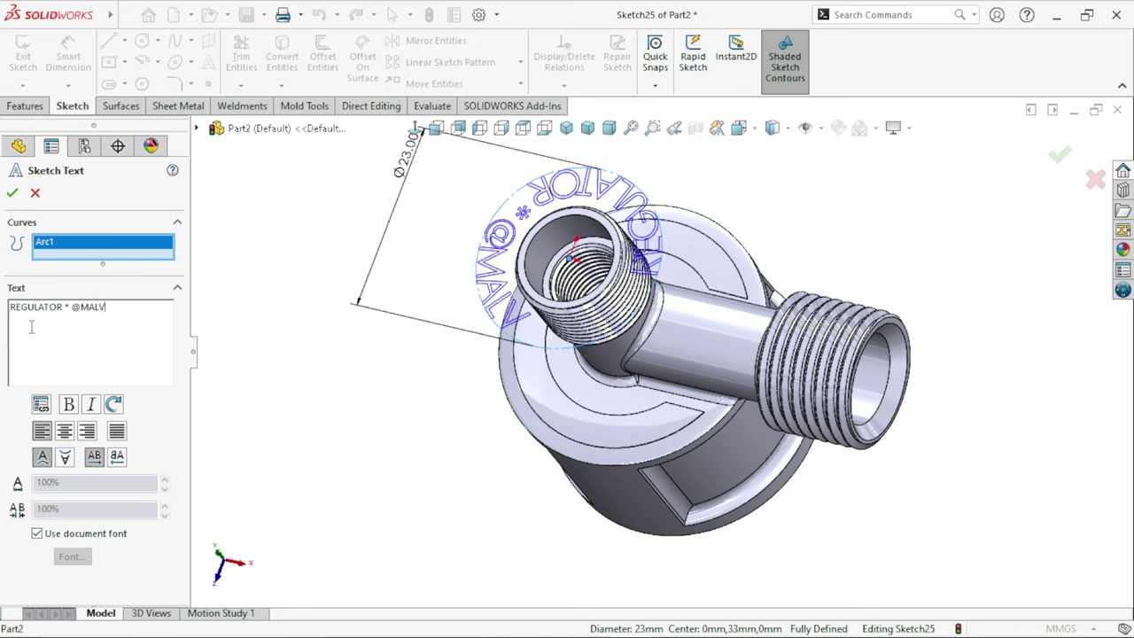
{"action": "type", "text": "IYACAD * L . P ."}
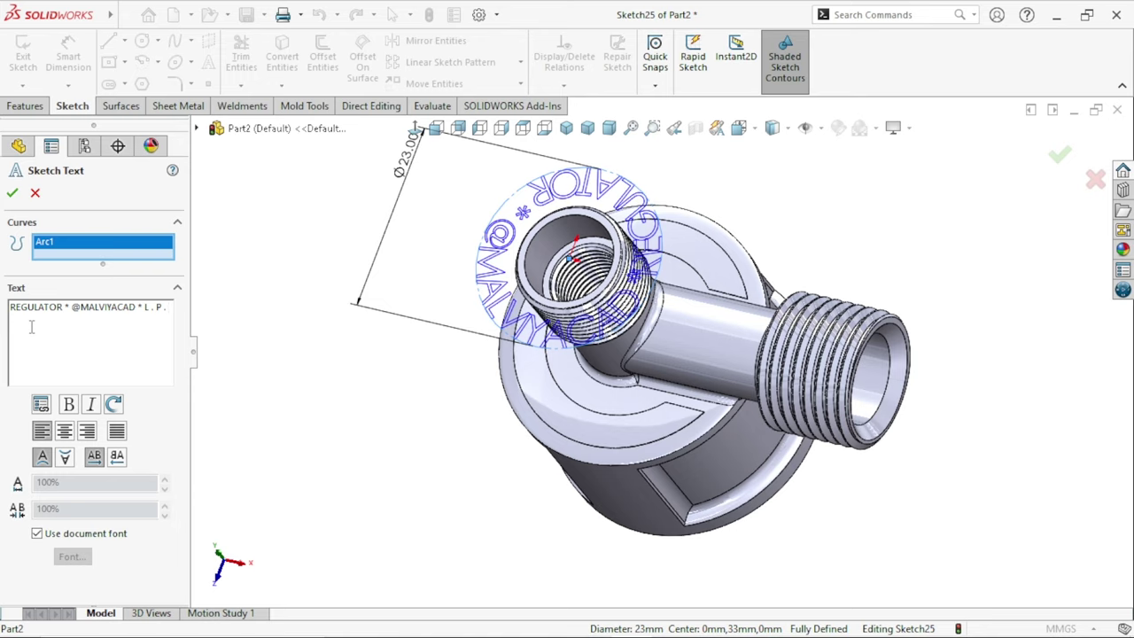
{"action": "type", "text": "G"}
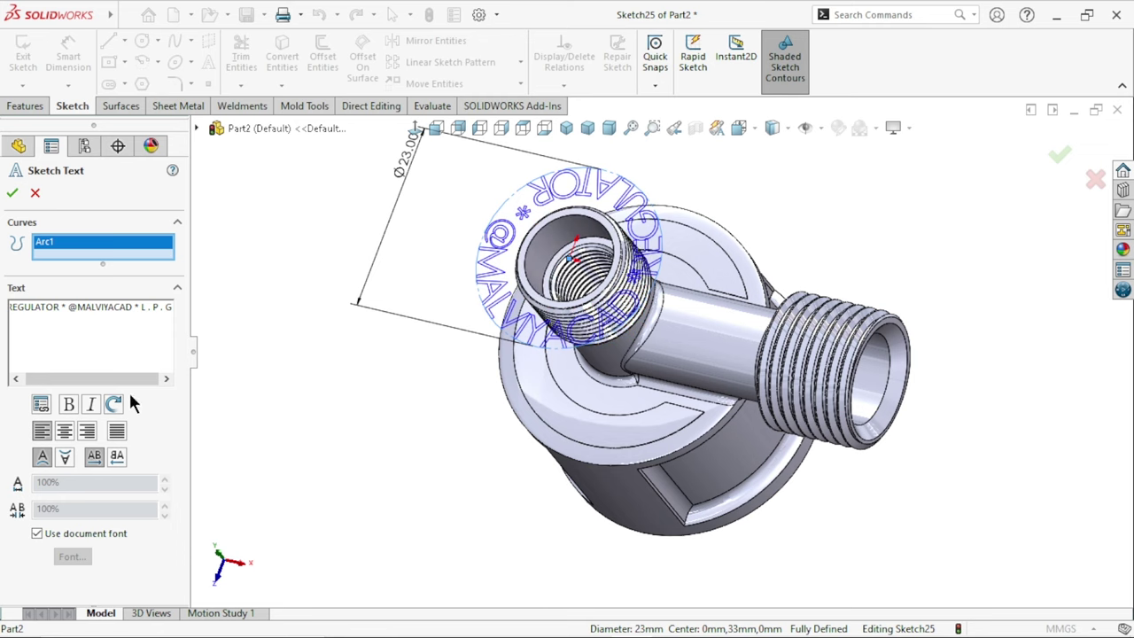
- Flip the text outside the arc, reverse its direction, and set it to 8-point Century Gothic
{"action": "left_click", "coordinate": [65, 456]}
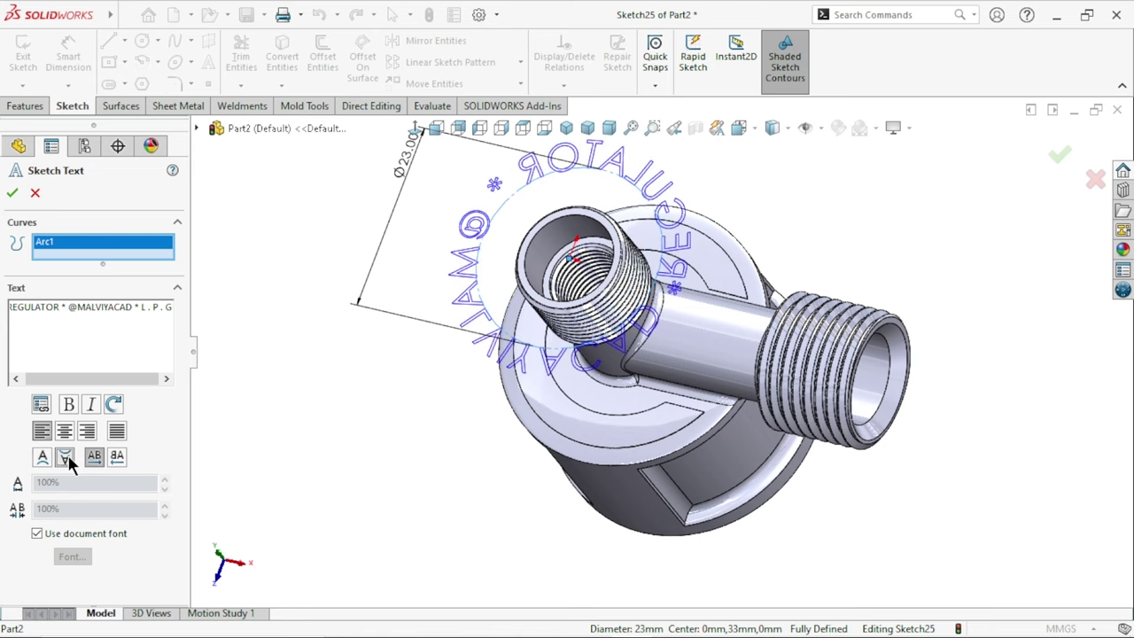
{"action": "left_click", "coordinate": [116, 457]}
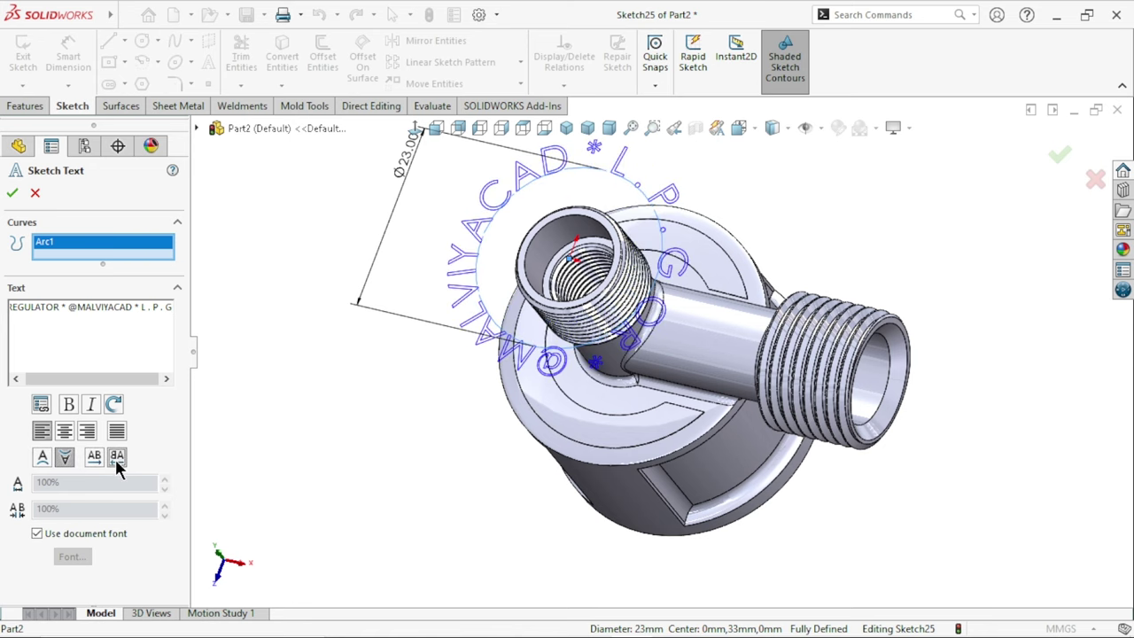
{"action": "left_click", "coordinate": [35, 533]}
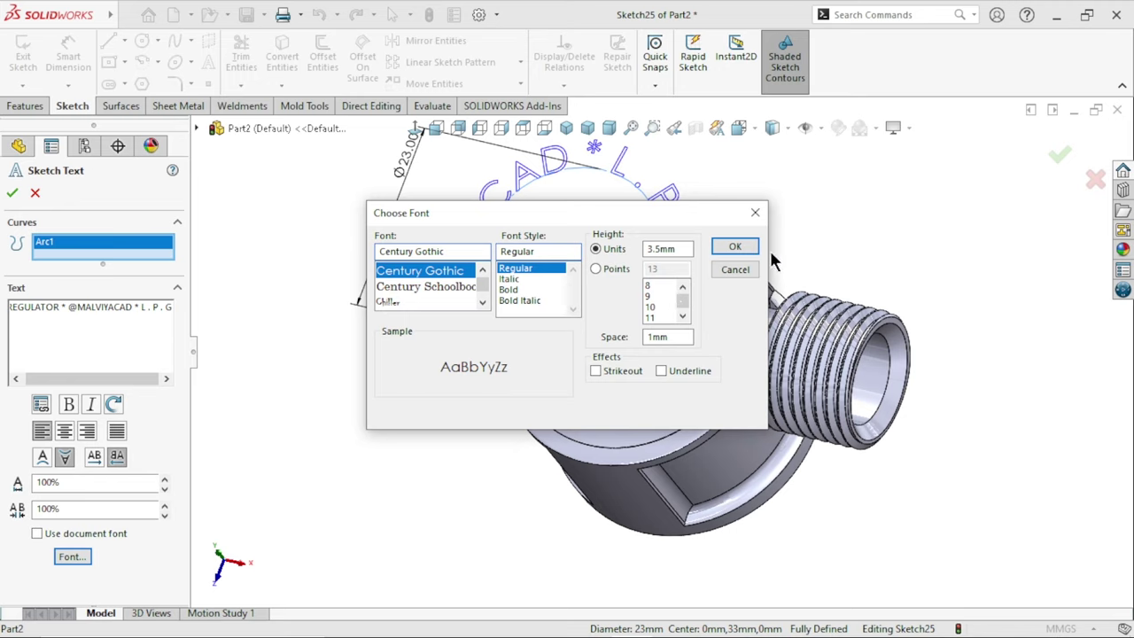
{"action": "left_click", "coordinate": [596, 269]}
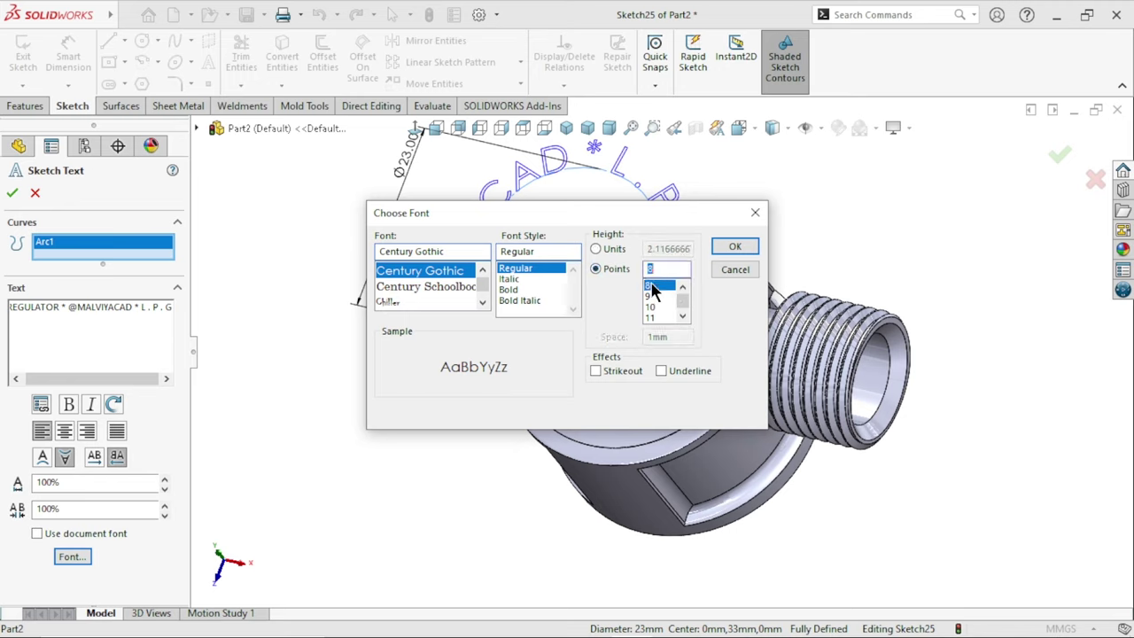
{"action": "left_click", "coordinate": [734, 245]}
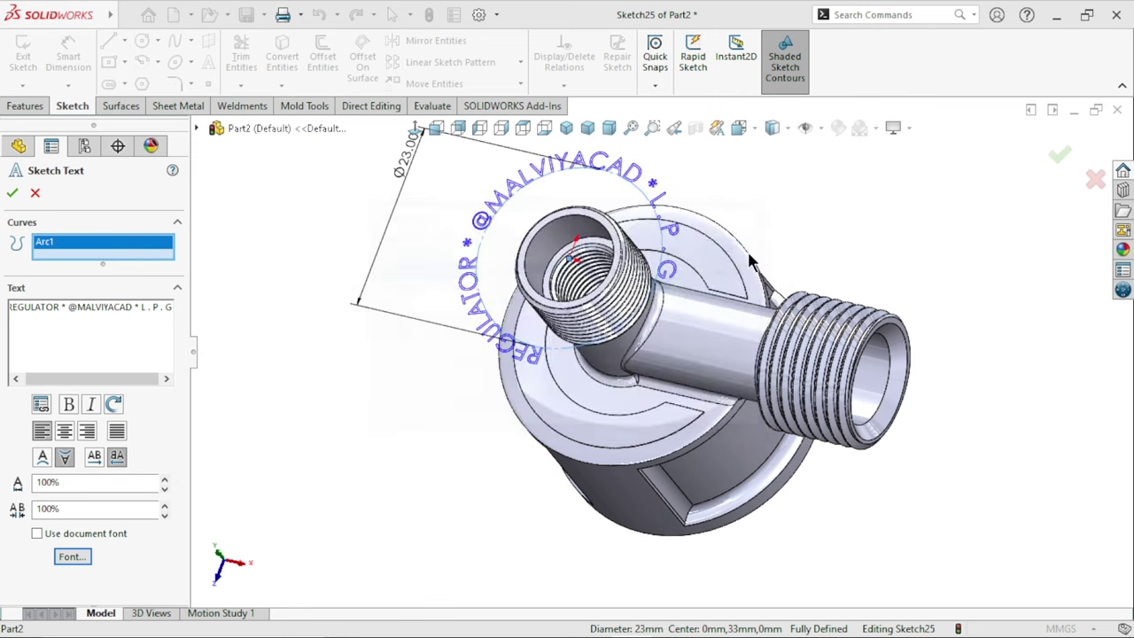
{"action": "left_click", "coordinate": [12, 195]}
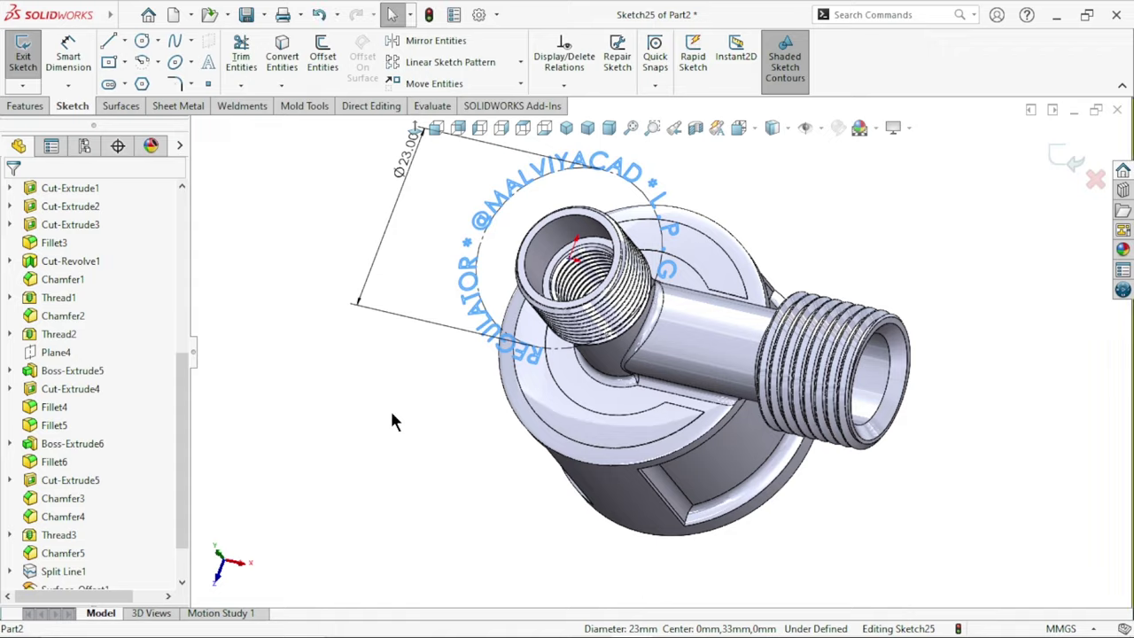
- Rotate the view toward the top face and exit the text sketch
{"action": "mouse_move", "coordinate": [437, 310]}
{"action": "middle_mouse_down"}
{"action": "mouse_move", "coordinate": [475, 372]}
{"action": "mouse_move", "coordinate": [399, 362]}
{"action": "mouse_move", "coordinate": [420, 513]}
{"action": "mouse_move", "coordinate": [417, 466]}
{"action": "mouse_move", "coordinate": [435, 468]}
{"action": "mouse_move", "coordinate": [435, 488]}
{"action": "mouse_move", "coordinate": [415, 470]}
{"action": "mouse_move", "coordinate": [426, 471]}
{"action": "mouse_move", "coordinate": [422, 496]}
{"action": "mouse_move", "coordinate": [603, 385]}
{"action": "mouse_move", "coordinate": [574, 449]}
{"action": "mouse_move", "coordinate": [577, 431]}
{"action": "middle_mouse_up"}
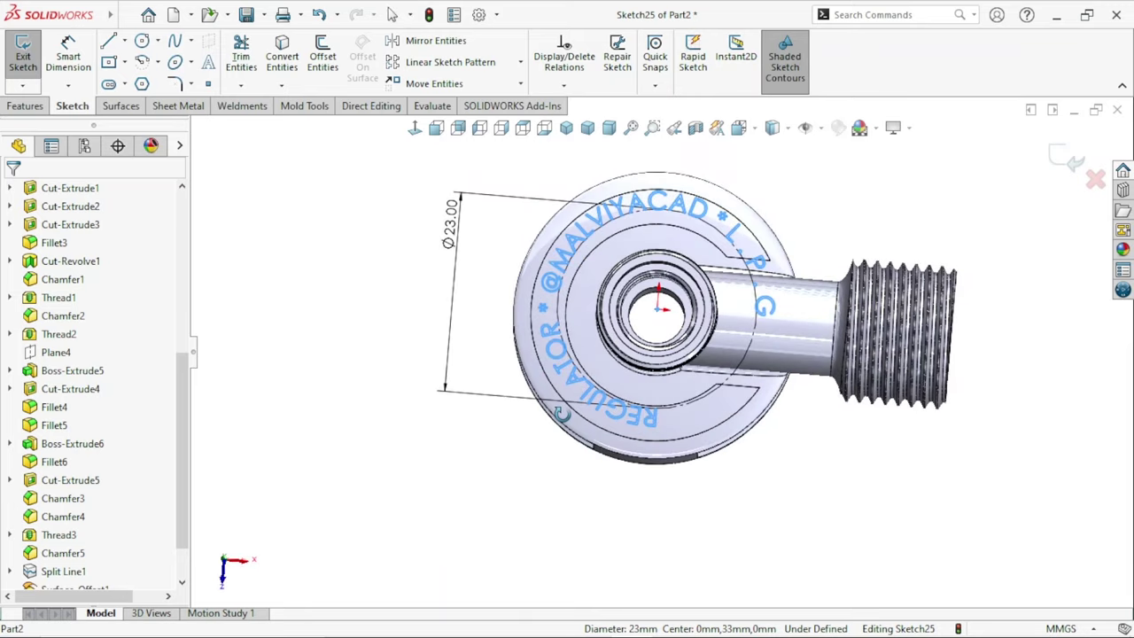
{"action": "scroll", "coordinate": [577, 430], "scroll_direction": "up", "scroll_amount": 3}
{"action": "scroll", "coordinate": [697, 354], "scroll_direction": "down", "scroll_amount": 3}
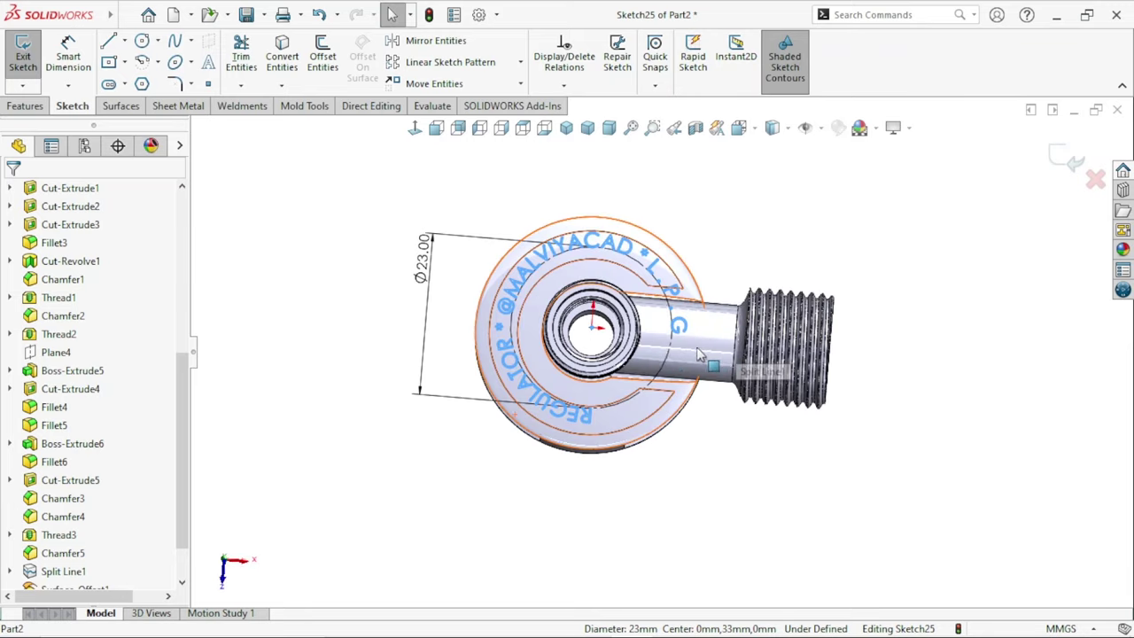
{"action": "left_click", "coordinate": [1055, 155]}
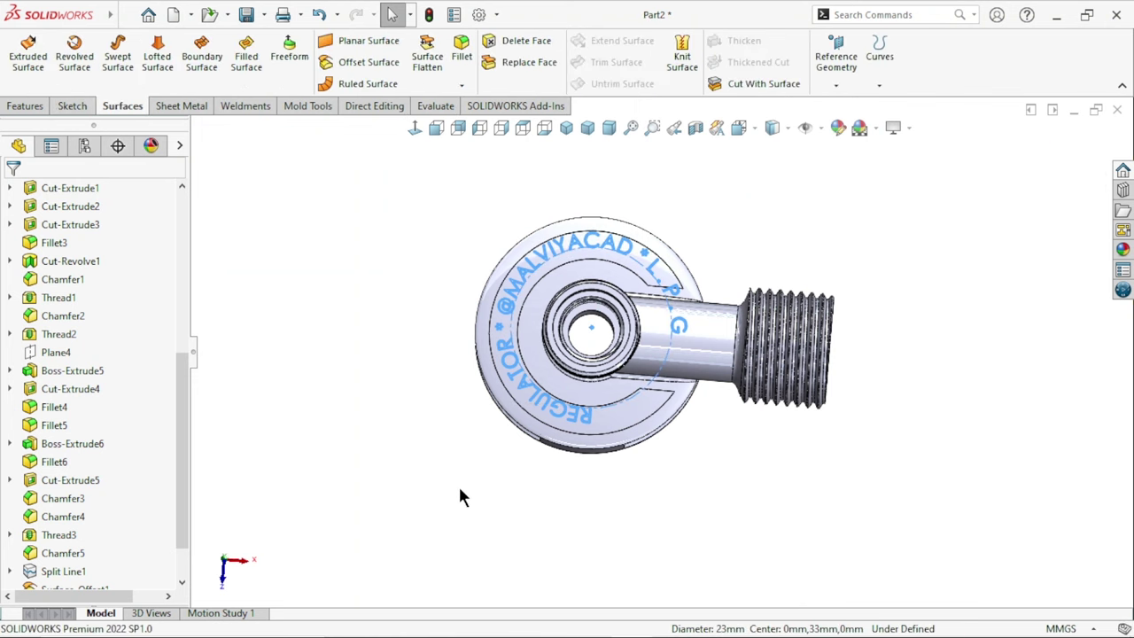
- Orbit to an angled view and bring up the Features Curves list
{"action": "middle_click_drag", "start_coordinate": [458, 484], "coordinate": [401, 444]}
{"action": "scroll", "coordinate": [401, 445], "scroll_direction": "up", "scroll_amount": 2}
{"action": "scroll", "coordinate": [744, 275], "scroll_direction": "down", "scroll_amount": 2}
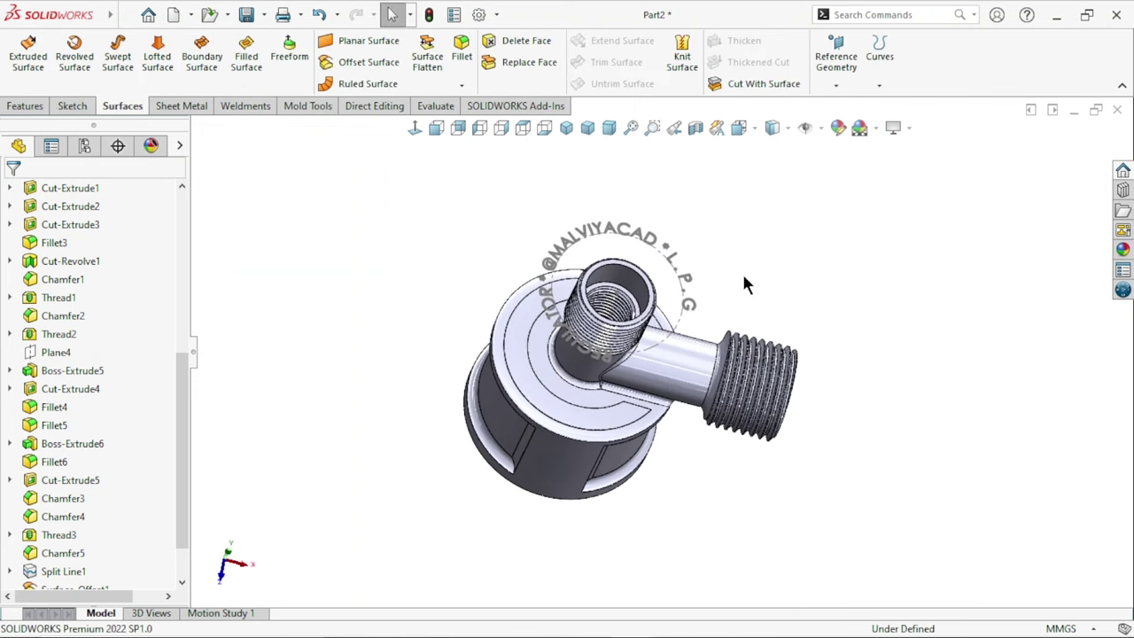
{"action": "left_click", "coordinate": [31, 111]}
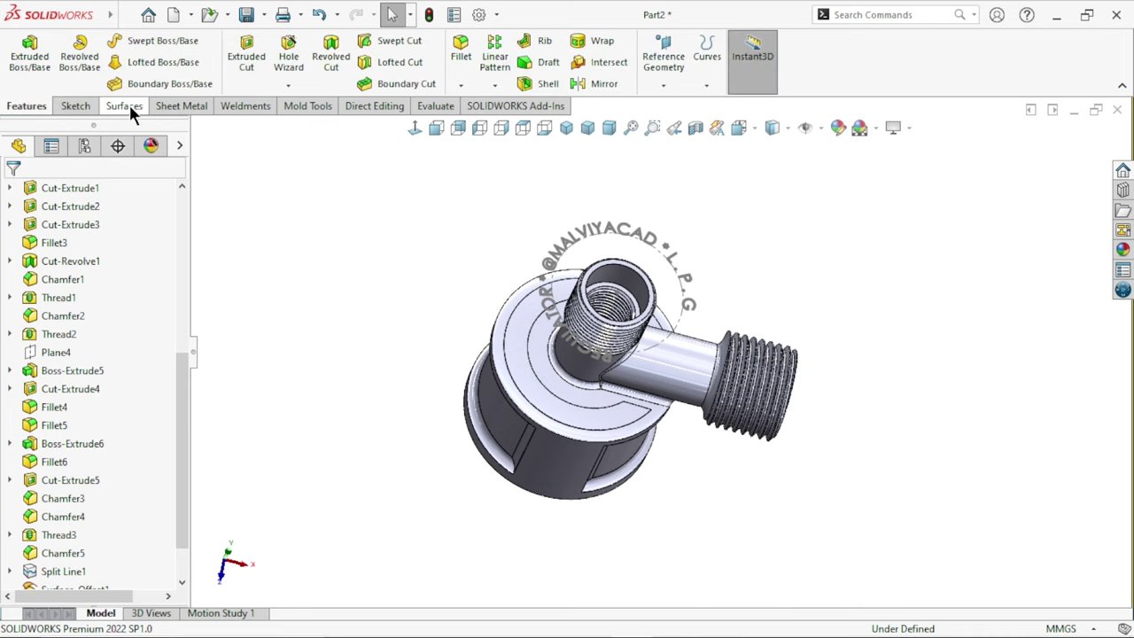
{"action": "left_click", "coordinate": [706, 85]}
- Project Sketch25's curved text onto the top ring face as a Split Line
{"action": "left_click", "coordinate": [730, 101]}
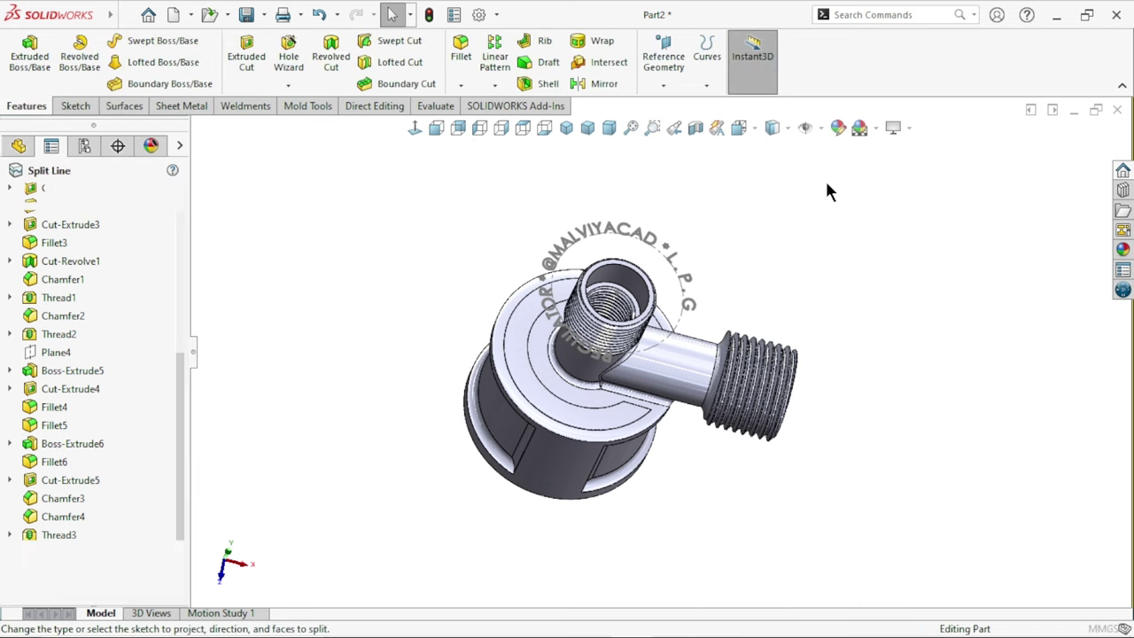
{"action": "left_click", "coordinate": [574, 249]}
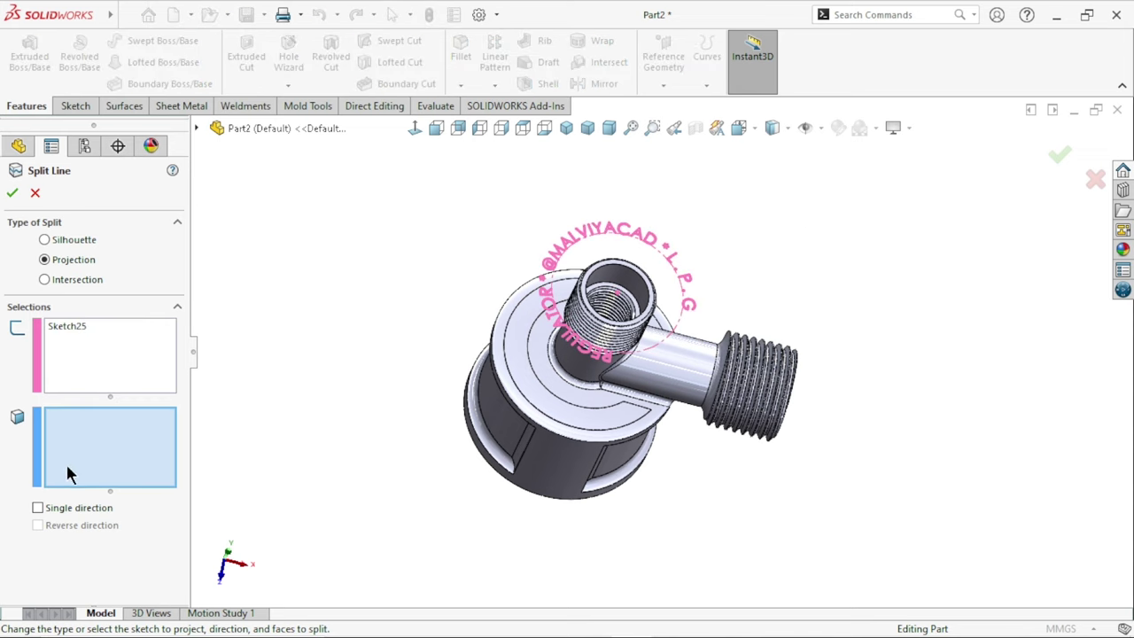
{"action": "left_click", "coordinate": [524, 339]}
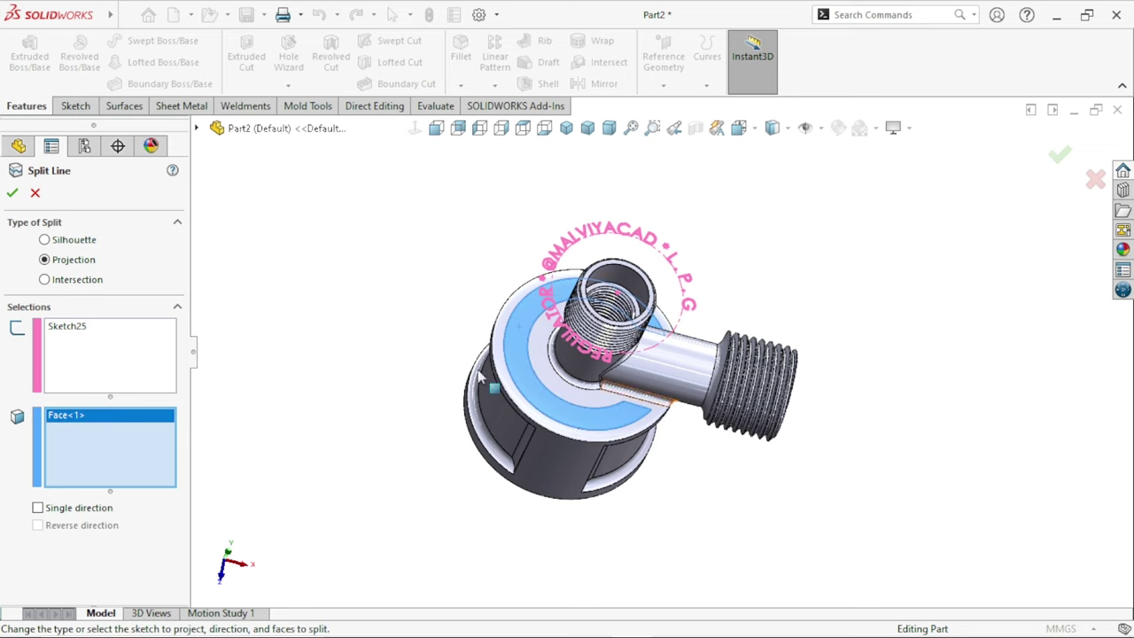
{"action": "left_click", "coordinate": [13, 194]}
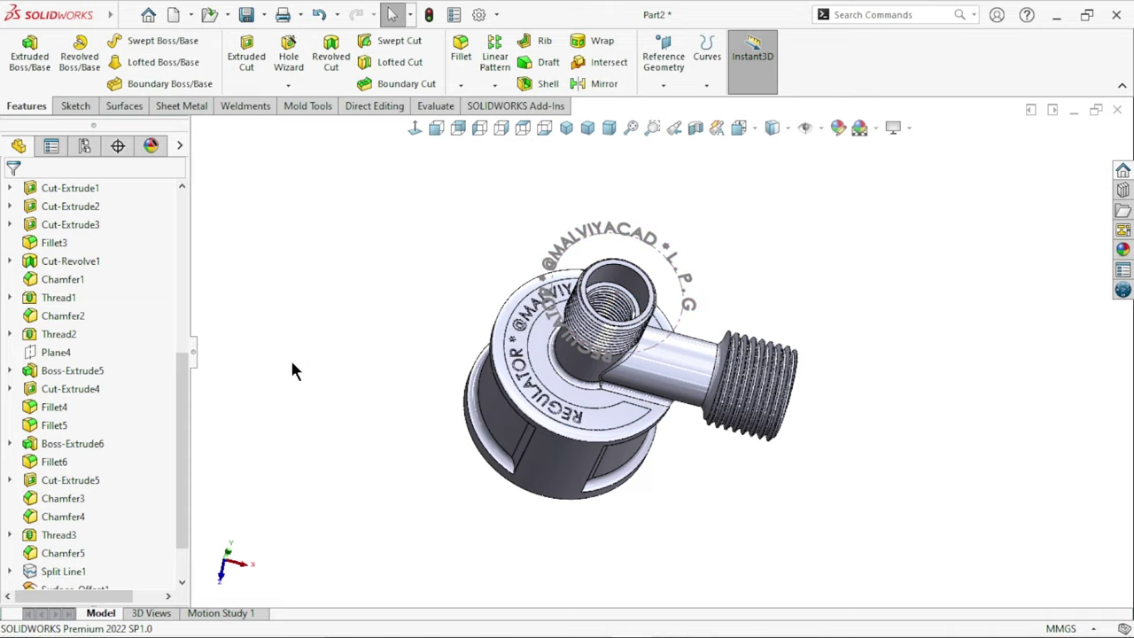
{"action": "mouse_move", "coordinate": [321, 355]}
{"action": "middle_mouse_down"}
{"action": "mouse_move", "coordinate": [526, 446]}
{"action": "mouse_move", "coordinate": [551, 443]}
{"action": "mouse_move", "coordinate": [496, 469]}
{"action": "middle_mouse_up"}
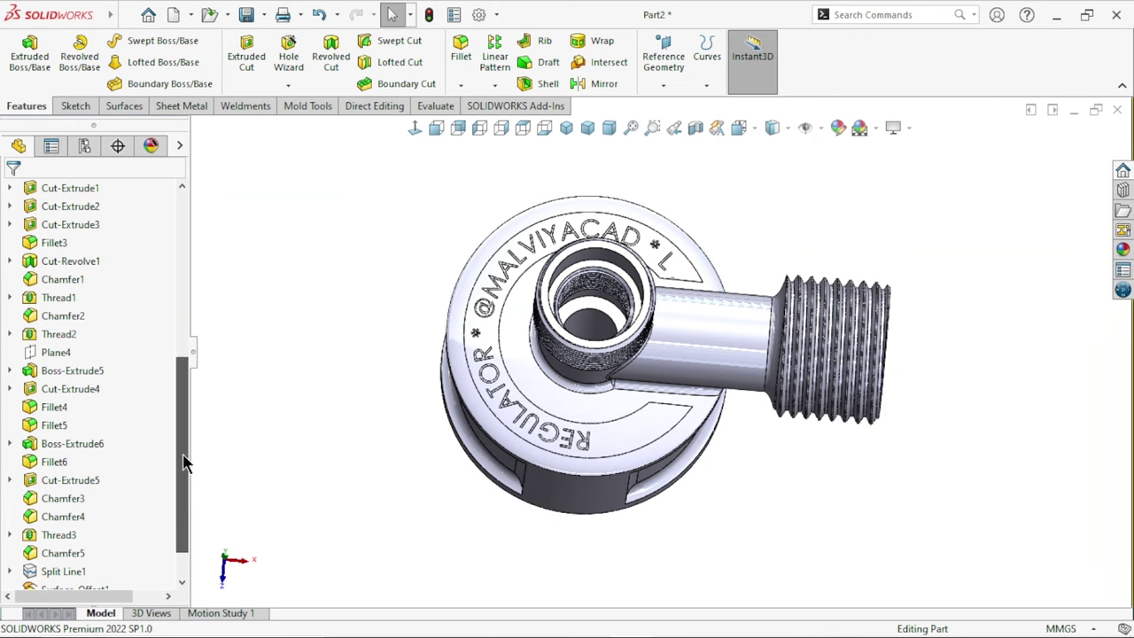
- Expand Split Line2 in the FeatureManager tree and select its Sketch25 for editing
{"action": "scroll", "coordinate": [178, 496], "scroll_direction": "down", "scroll_amount": 1}
{"action": "left_click", "coordinate": [10, 571]}
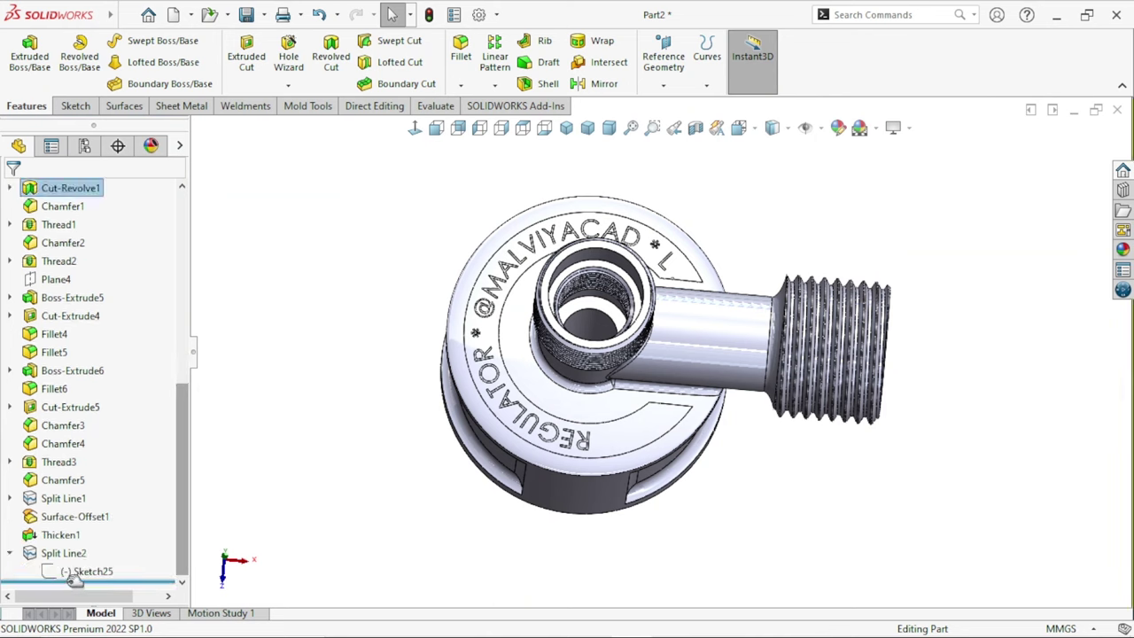
{"action": "left_click", "coordinate": [78, 571]}
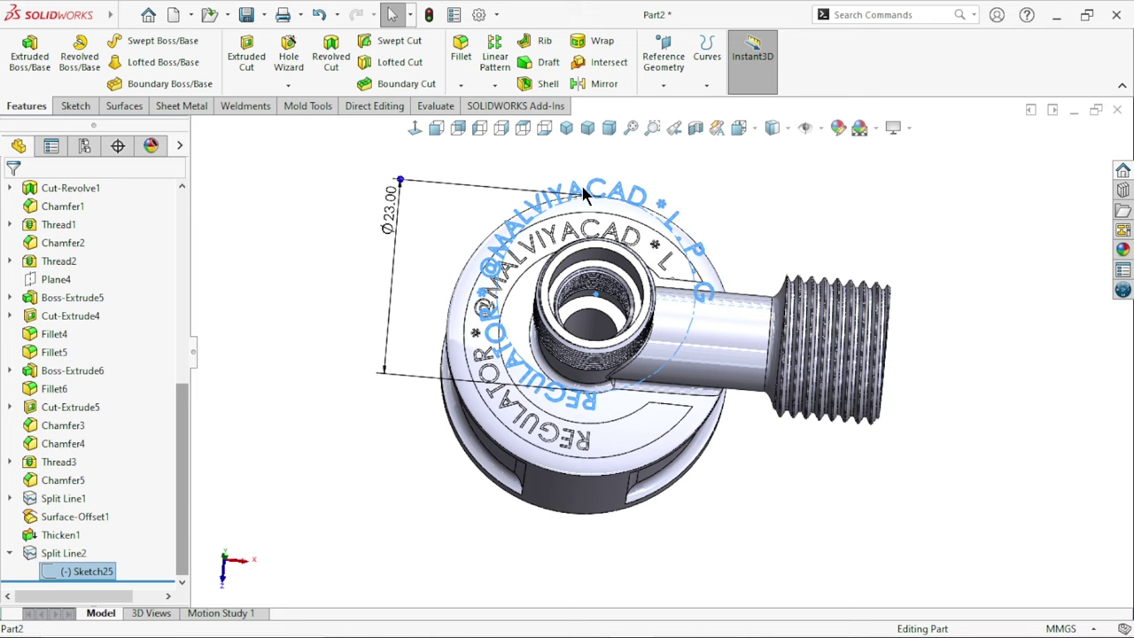
{"action": "left_click", "coordinate": [199, 500]}
{"action": "left_click", "coordinate": [93, 571]}
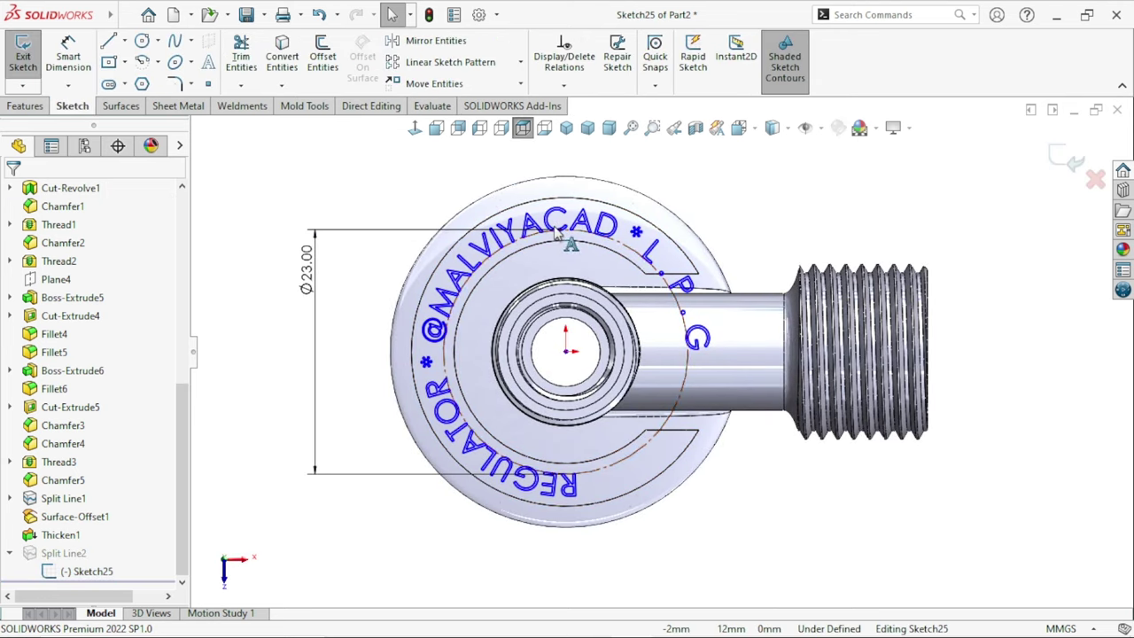
- Edit the curved text, removing the space before the handle and the dot between P and G
{"action": "left_click", "coordinate": [464, 262]}
{"action": "double_click", "coordinate": [464, 261]}
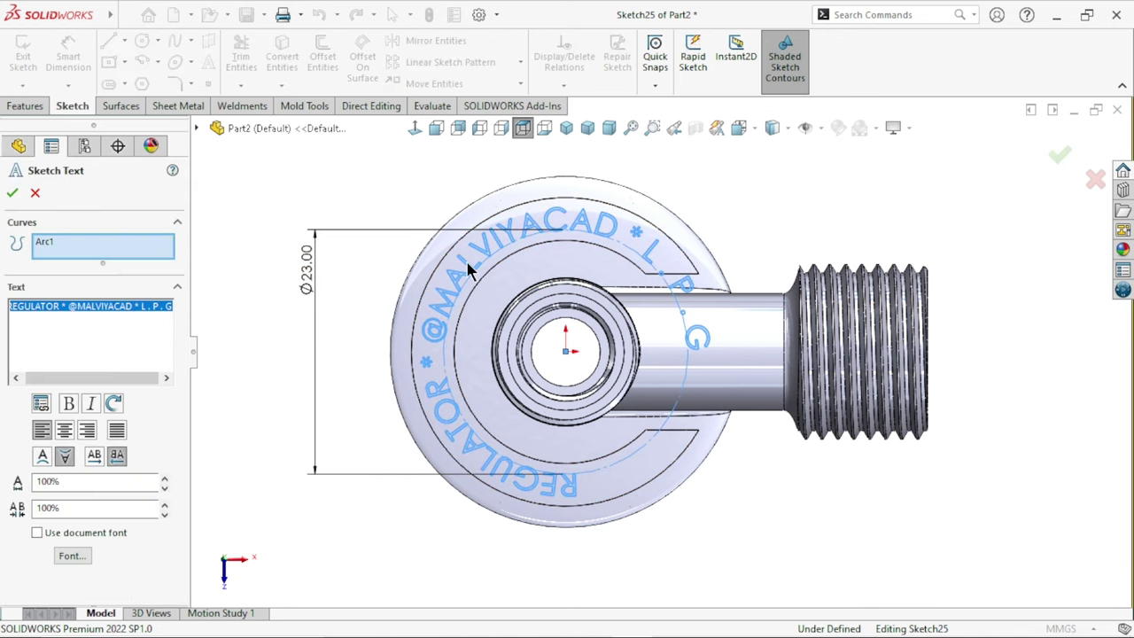
{"action": "left_click", "coordinate": [69, 310]}
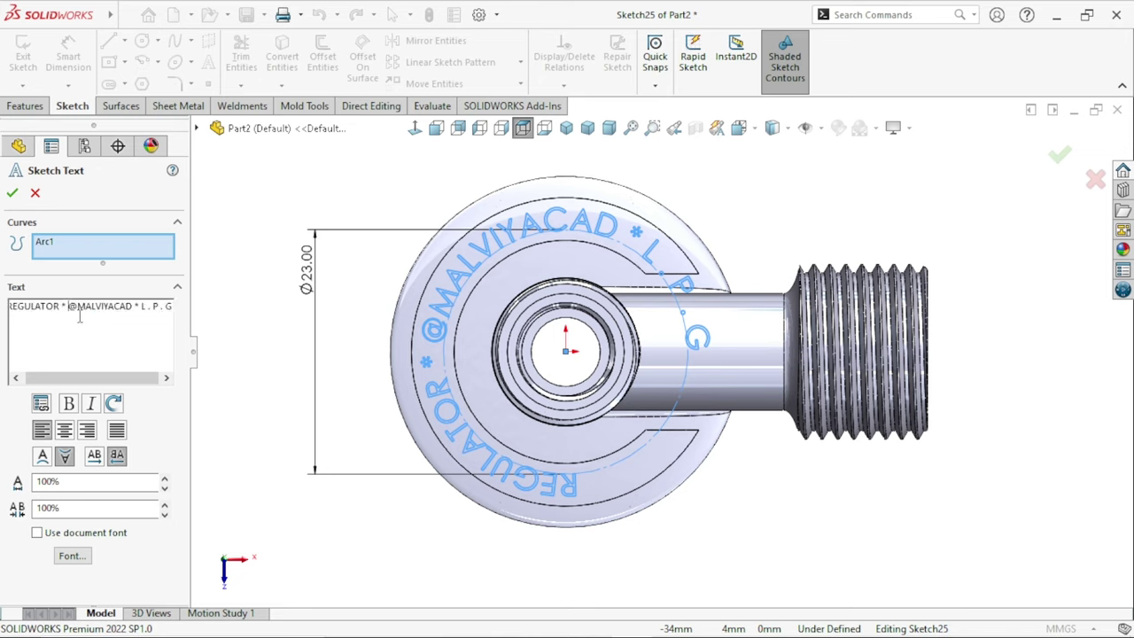
{"action": "key", "text": "BackSpace"}
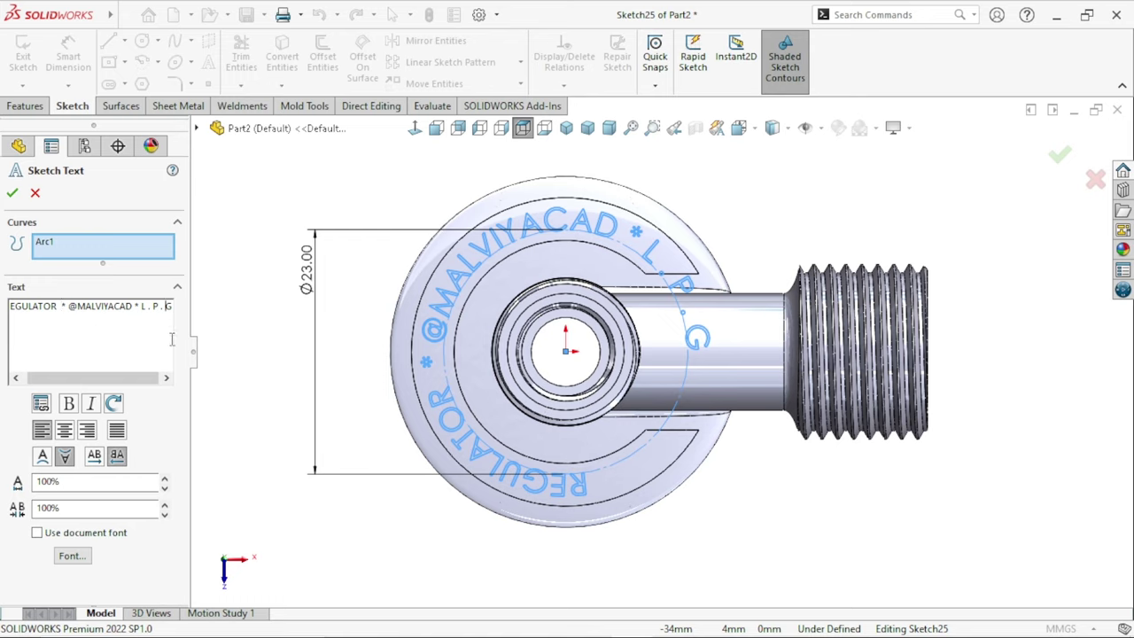
{"action": "key", "text": "BackSpace"}
{"action": "key", "text": "BackSpace"}
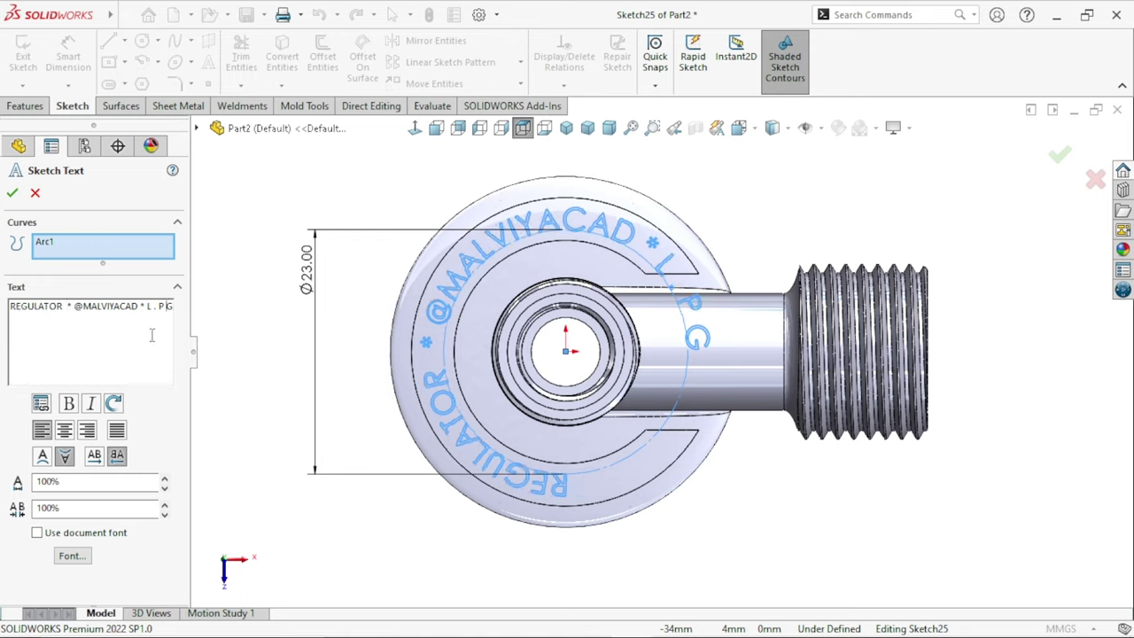
- Toggle the flip options, centre-align the text on the arc, and accept the edit
{"action": "left_click", "coordinate": [95, 457]}
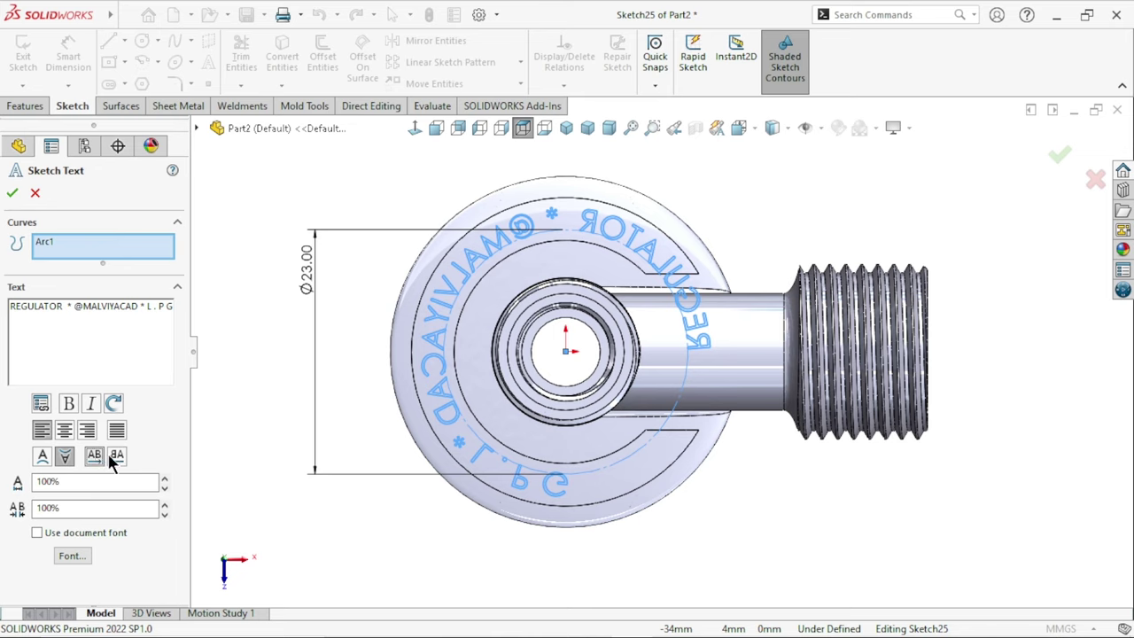
{"action": "left_click", "coordinate": [117, 455]}
{"action": "left_click", "coordinate": [64, 431]}
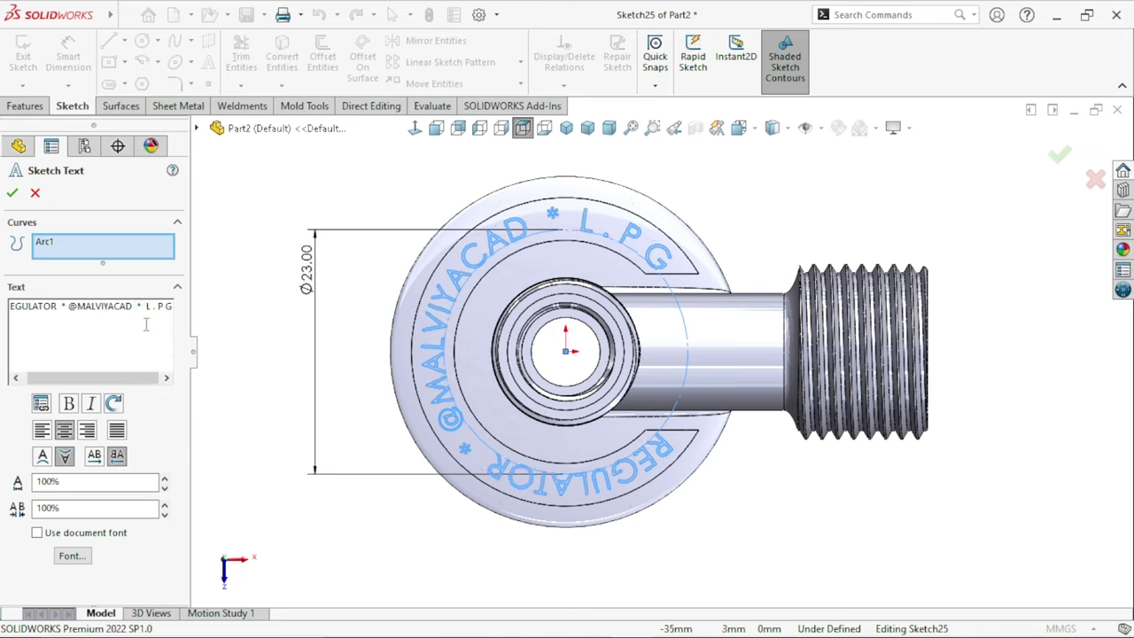
{"action": "left_click", "coordinate": [12, 192]}
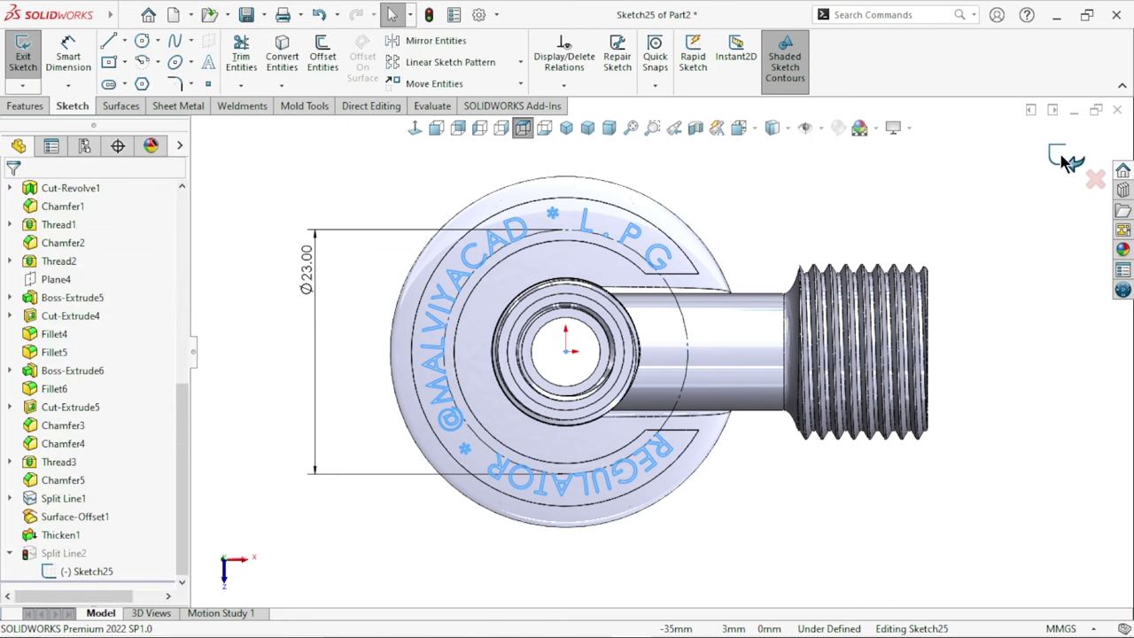
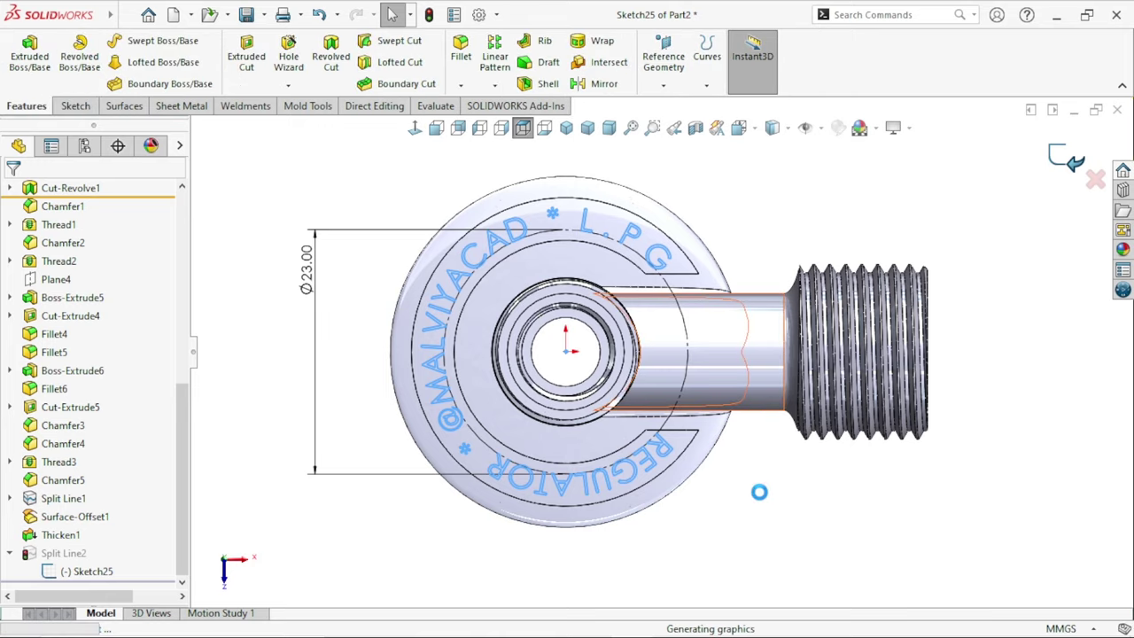
- Orbit and zoom out of the flat front view to a tilted view showing the text band and both ports
{"action": "mouse_move", "coordinate": [729, 509]}
{"action": "middle_mouse_down"}
{"action": "mouse_move", "coordinate": [558, 322]}
{"action": "mouse_move", "coordinate": [552, 441]}
{"action": "middle_mouse_up"}
{"action": "scroll", "coordinate": [689, 390], "scroll_direction": "up", "scroll_amount": 3}
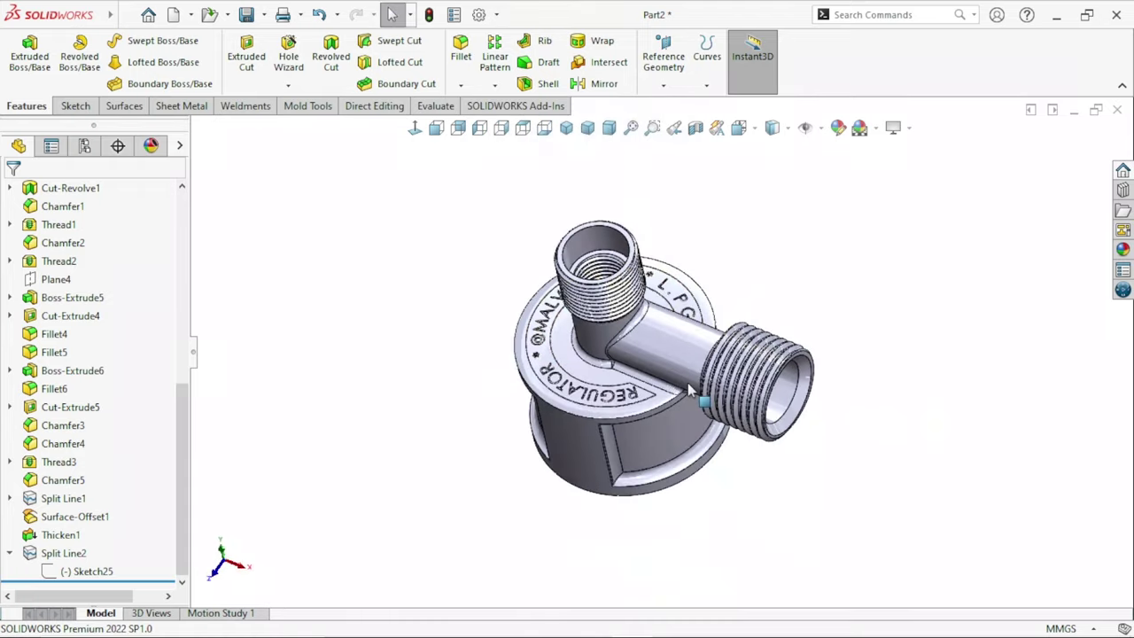
{"action": "scroll", "coordinate": [689, 389], "scroll_direction": "down", "scroll_amount": 2}
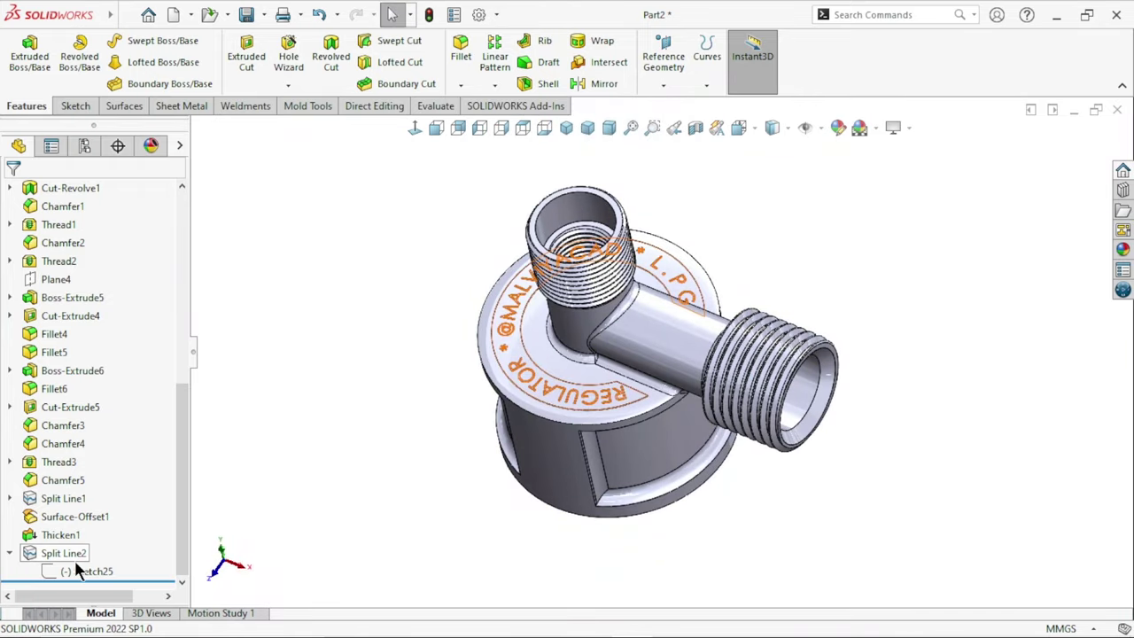
{"action": "middle_click_drag", "start_coordinate": [444, 440], "coordinate": [476, 407]}
{"action": "scroll", "coordinate": [476, 407], "scroll_direction": "up", "scroll_amount": 2}
{"action": "scroll", "coordinate": [674, 362], "scroll_direction": "down", "scroll_amount": 3}
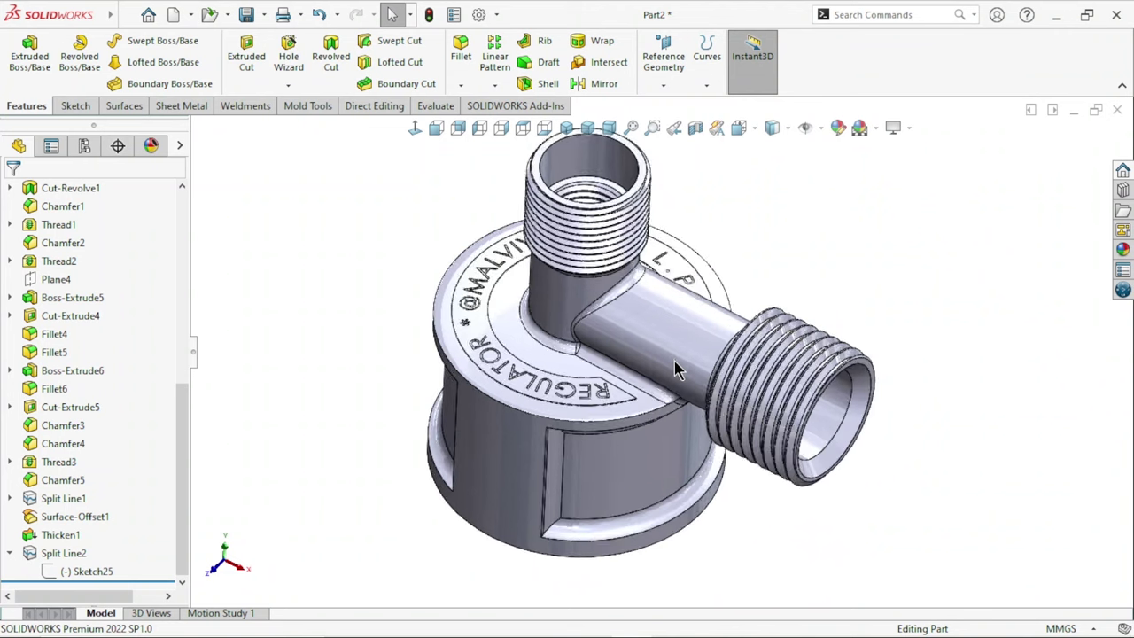
{"action": "middle_click_drag", "start_coordinate": [674, 370], "coordinate": [718, 372]}
{"action": "scroll", "coordinate": [718, 372], "scroll_direction": "up", "scroll_amount": 2}
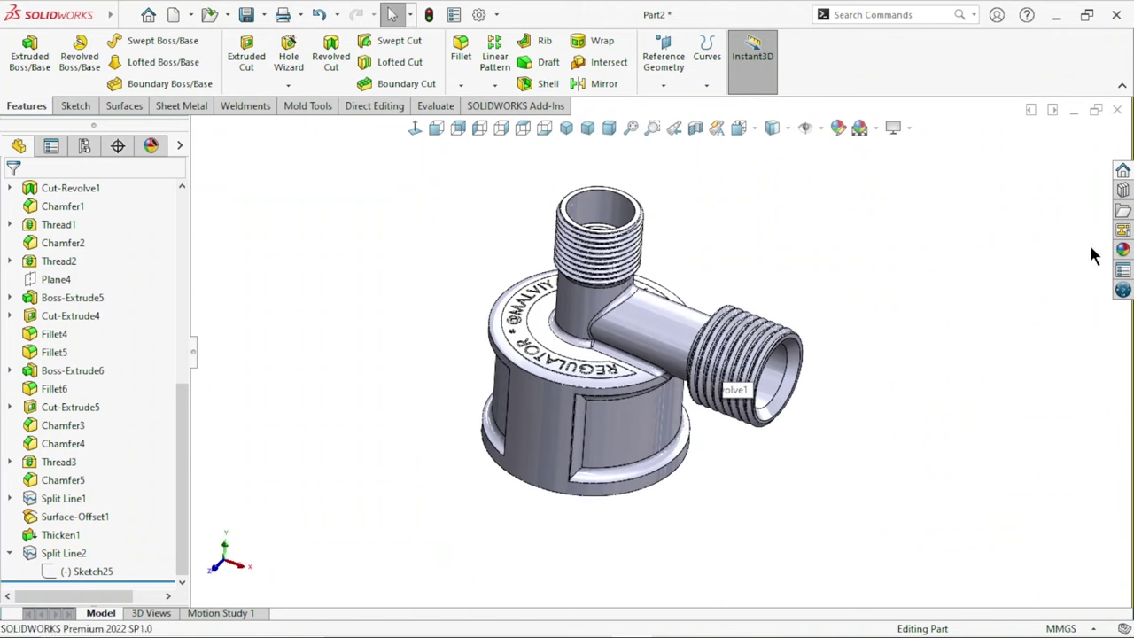
- Apply the Metal > Brass 'cast brass' appearance to the entire regulator body
{"action": "left_click", "coordinate": [1121, 249]}
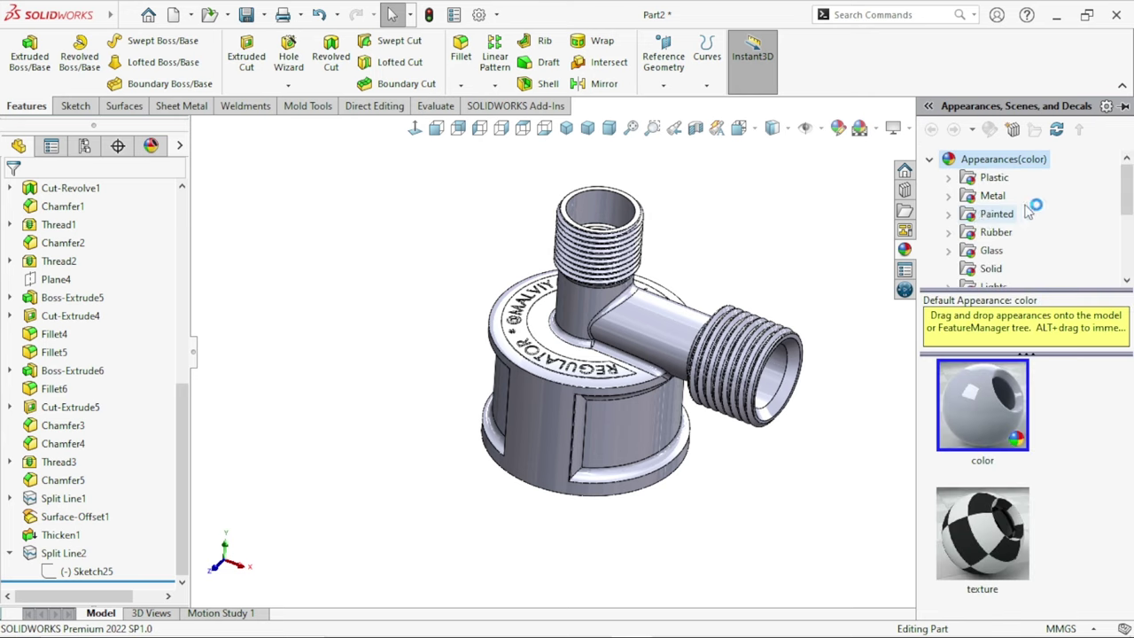
{"action": "left_click", "coordinate": [978, 200]}
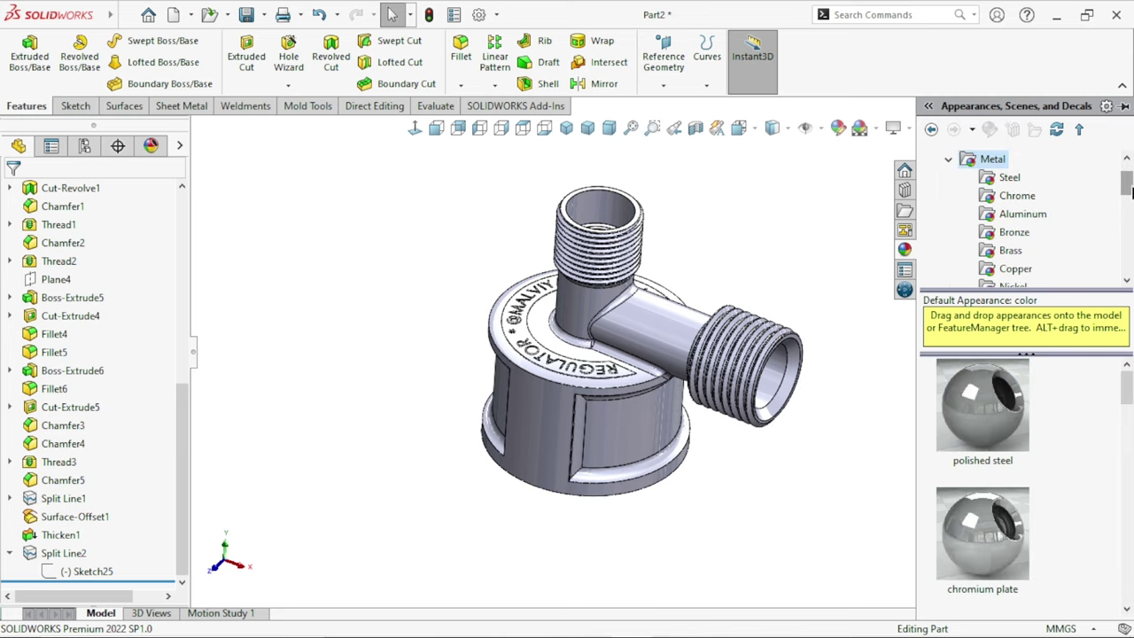
{"action": "left_click", "coordinate": [1011, 252]}
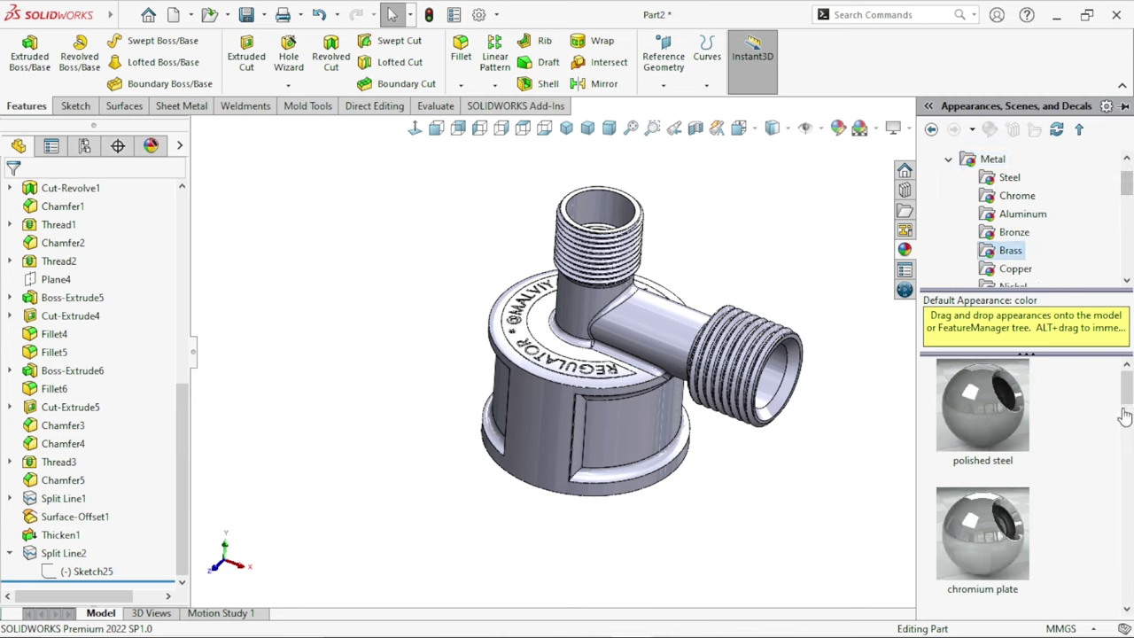
{"action": "left_click_drag", "start_coordinate": [1126, 390], "coordinate": [1130, 564]}
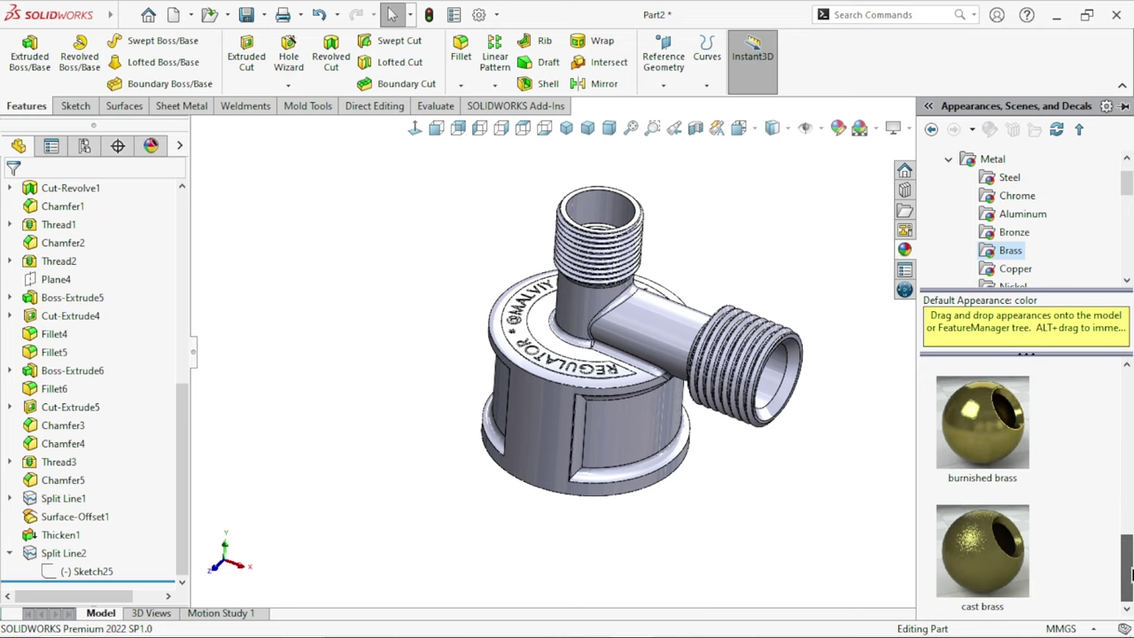
{"action": "double_click", "coordinate": [967, 585]}
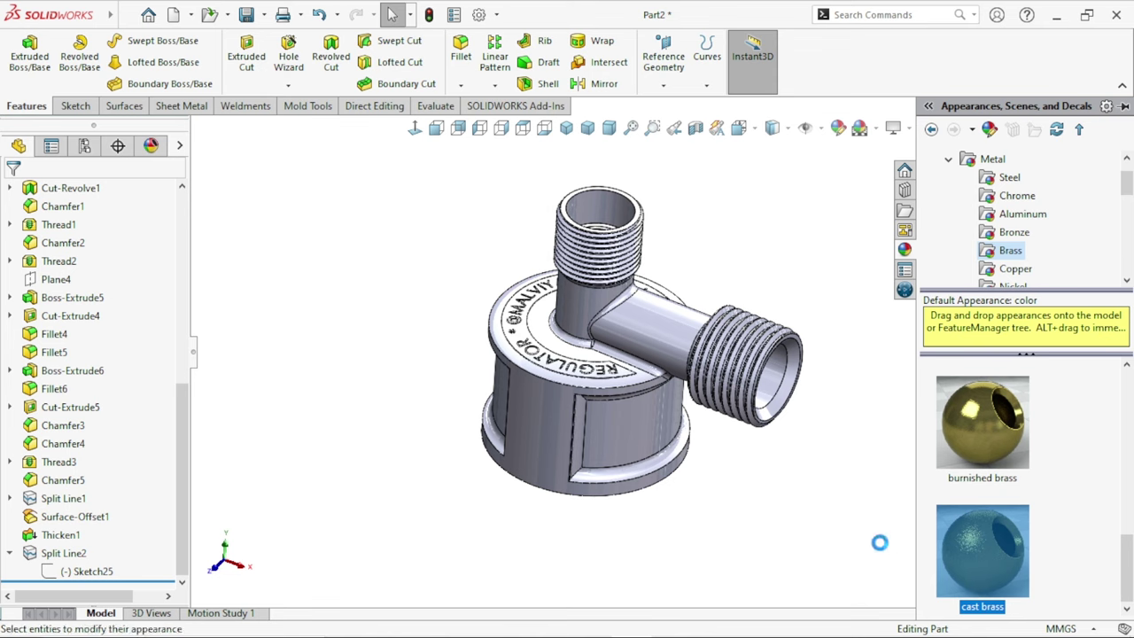
{"action": "left_click", "coordinate": [771, 515]}
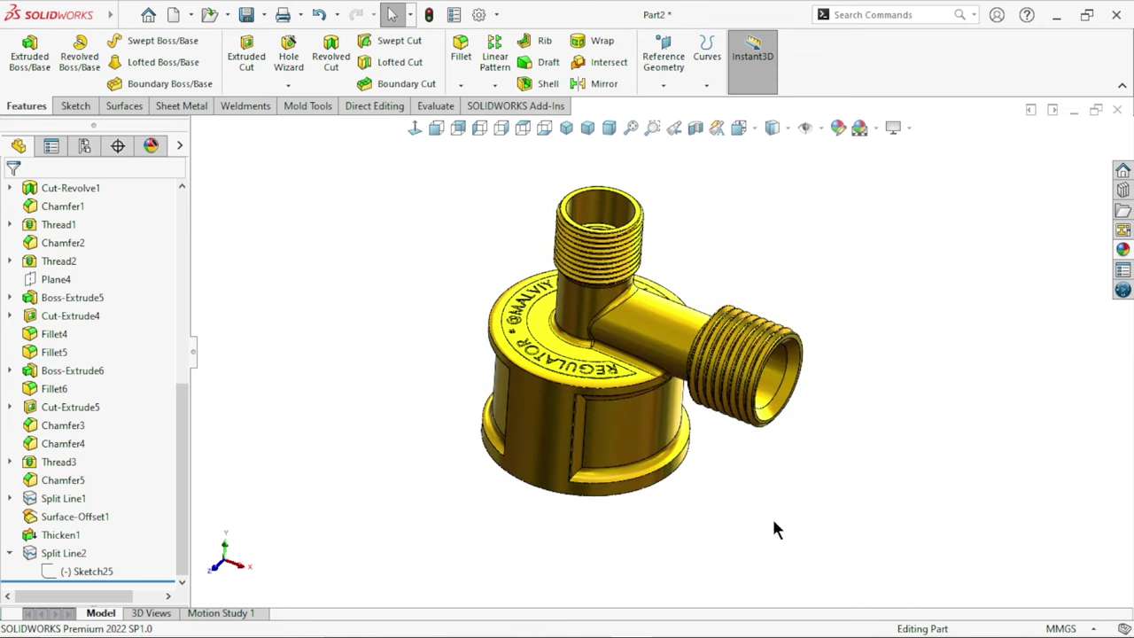
- Select Cut-Extrude1–5, Cut-Revolve1 and Thread1–3 together in the FeatureManager tree
{"action": "key", "text": "f"}
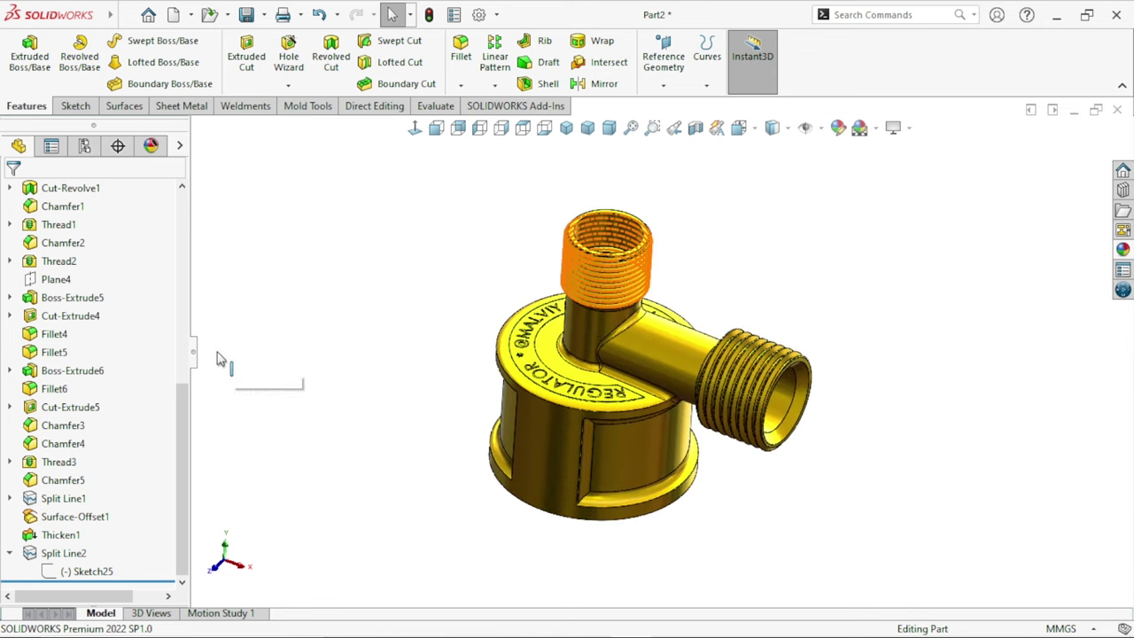
{"action": "left_click_drag", "start_coordinate": [176, 394], "coordinate": [203, 270]}
{"action": "left_click", "coordinate": [9, 225]}
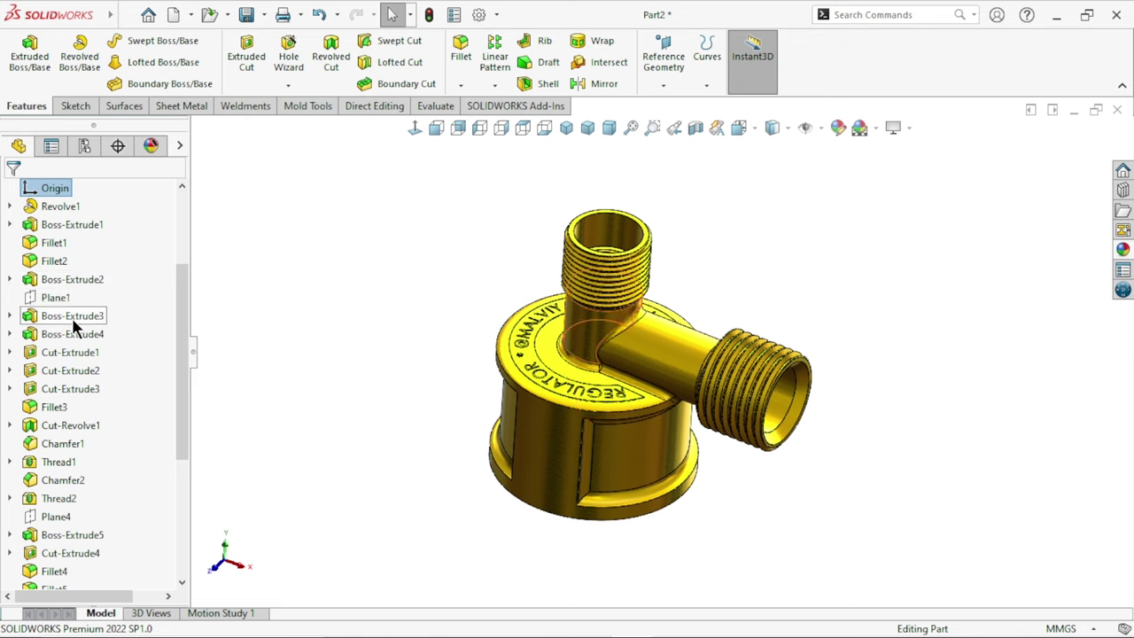
{"action": "left_click", "coordinate": [66, 350]}
{"action": "left_click", "coordinate": [60, 372], "text": "ctrl"}
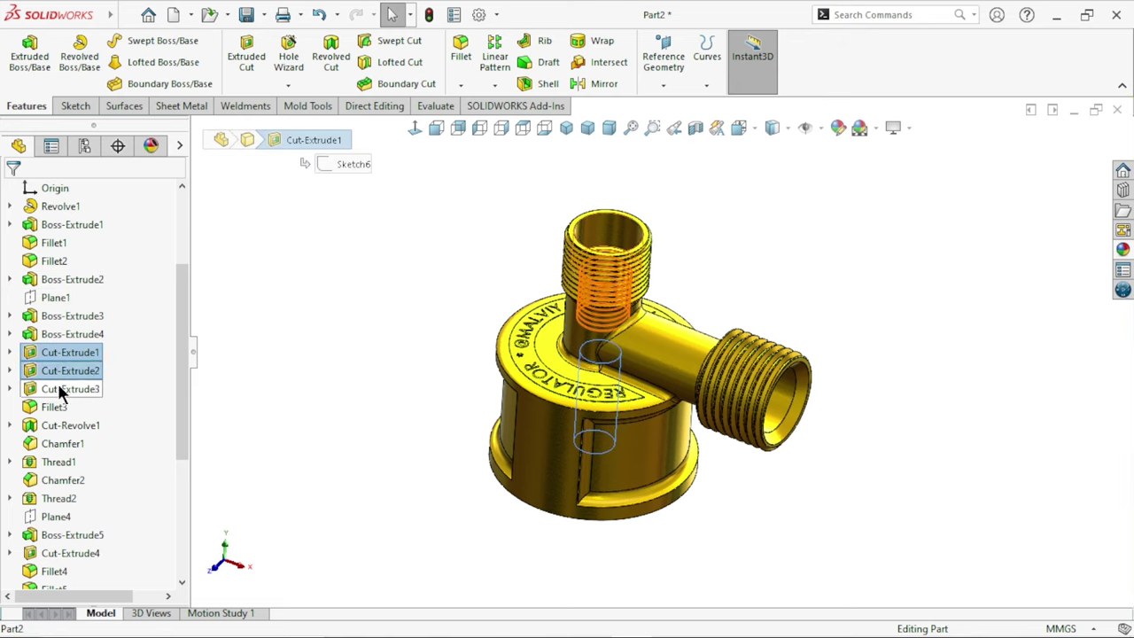
{"action": "left_click", "coordinate": [57, 387], "text": "ctrl"}
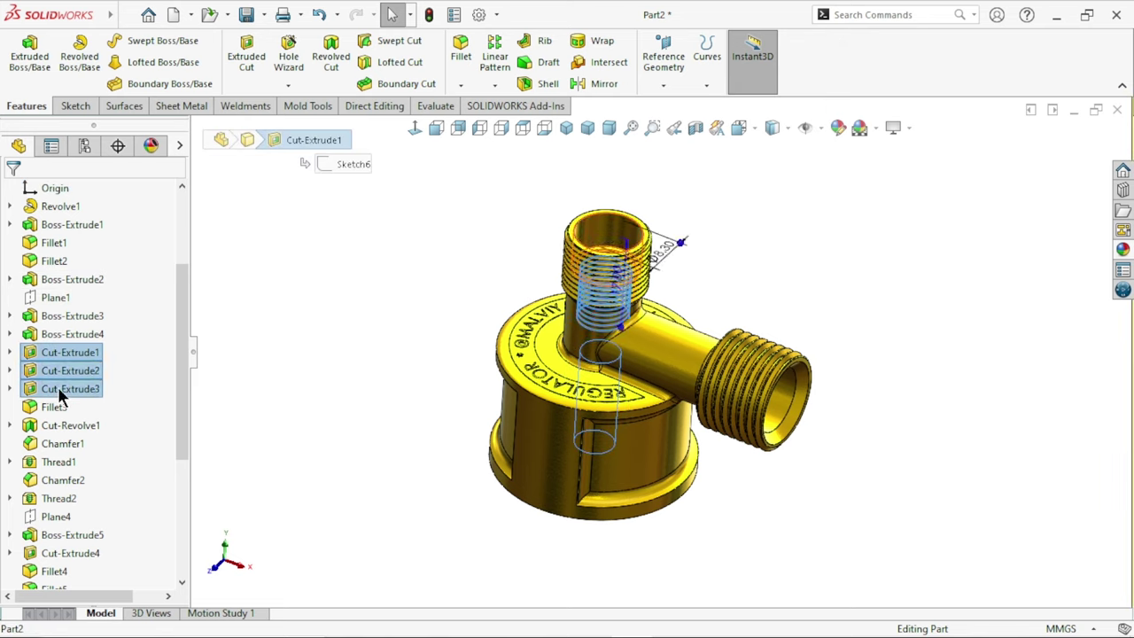
{"action": "left_click", "coordinate": [92, 424], "text": "ctrl"}
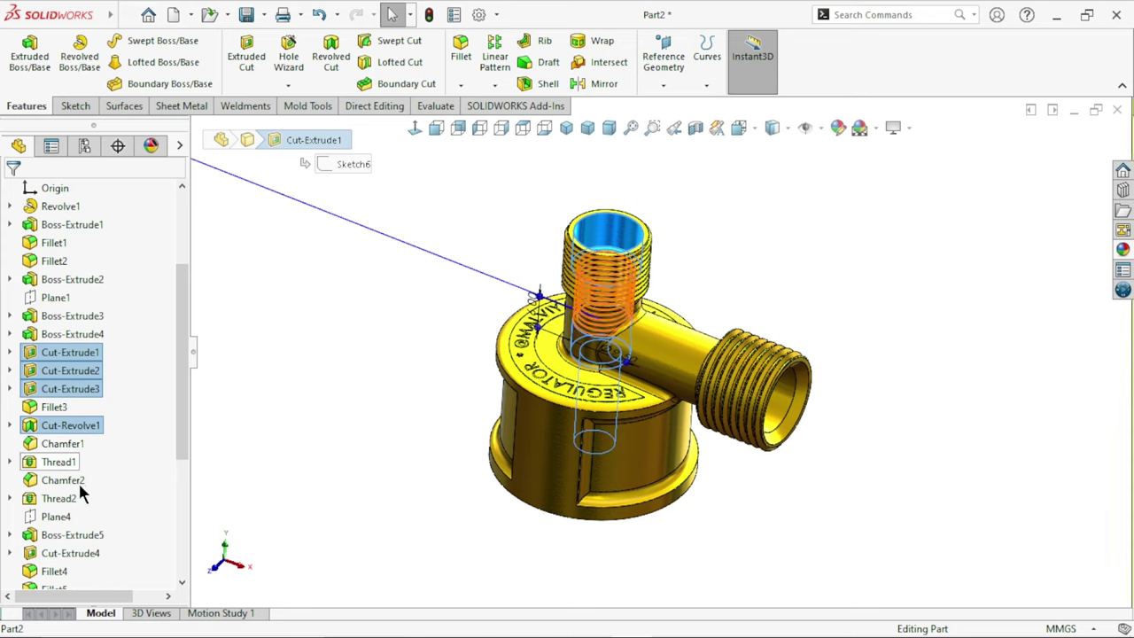
{"action": "left_click", "coordinate": [66, 498], "text": "ctrl"}
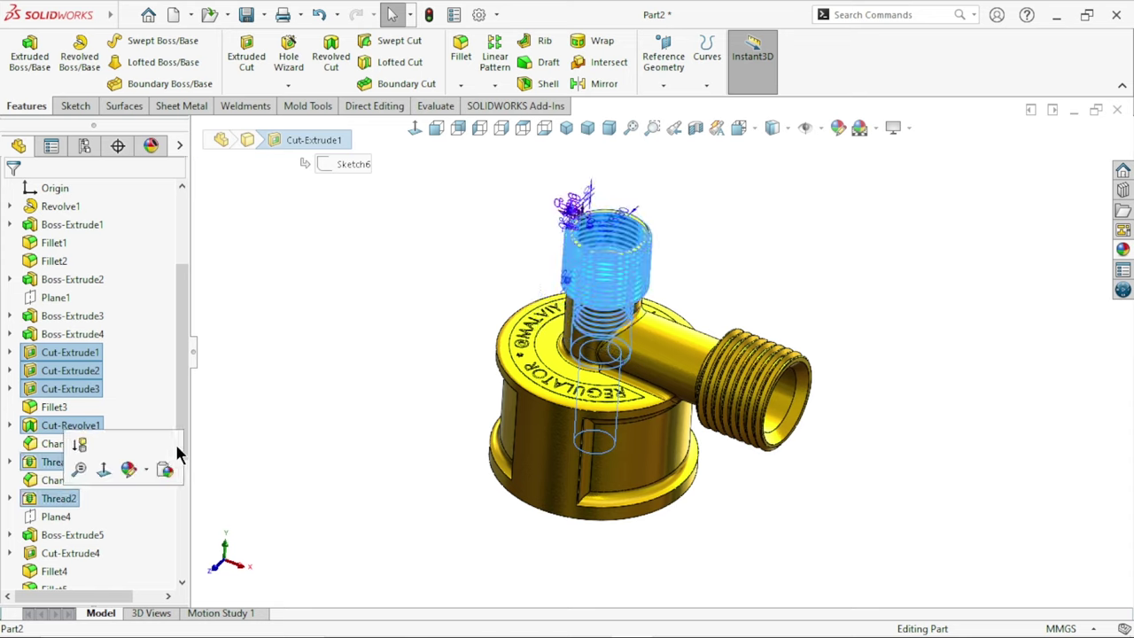
{"action": "left_click_drag", "start_coordinate": [184, 368], "coordinate": [178, 447]}
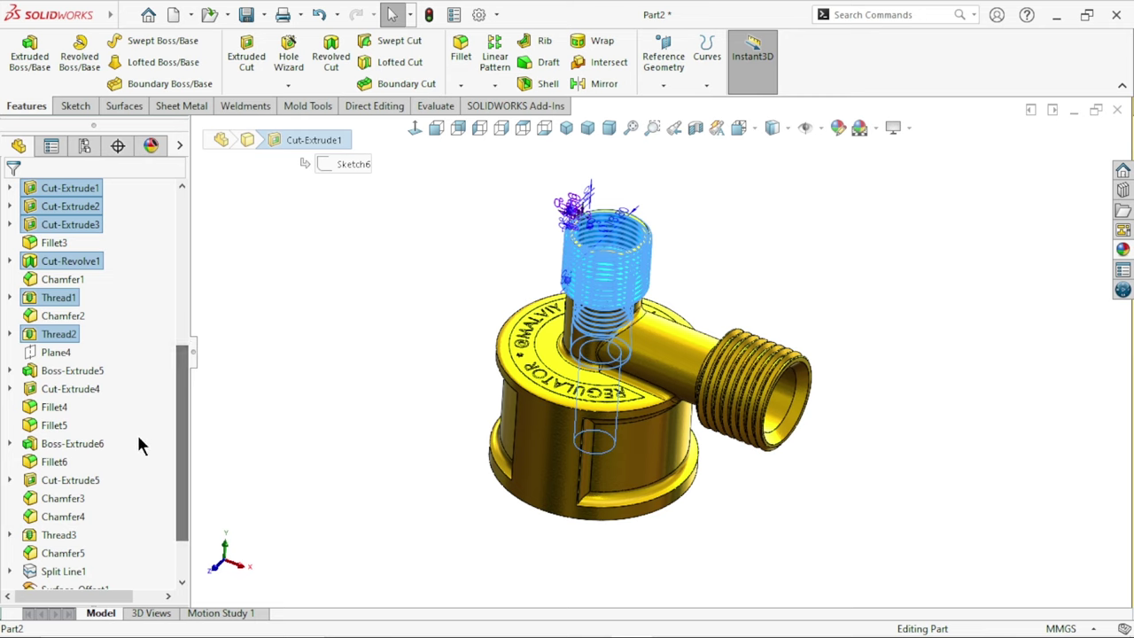
{"action": "left_click", "coordinate": [67, 390], "text": "ctrl"}
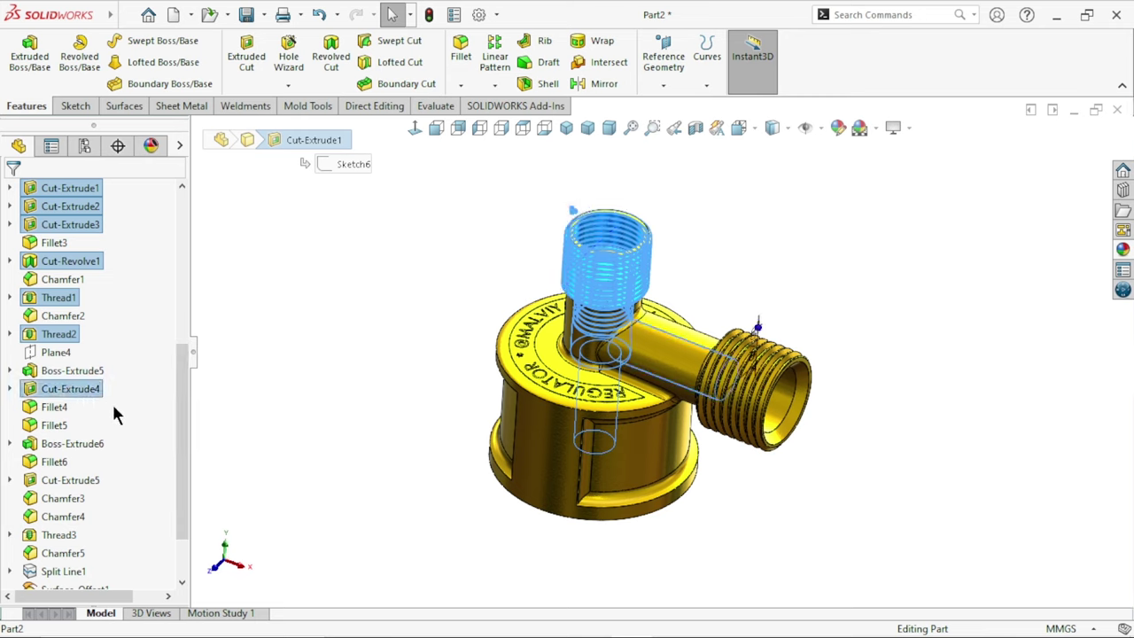
{"action": "left_click", "coordinate": [86, 480], "text": "ctrl"}
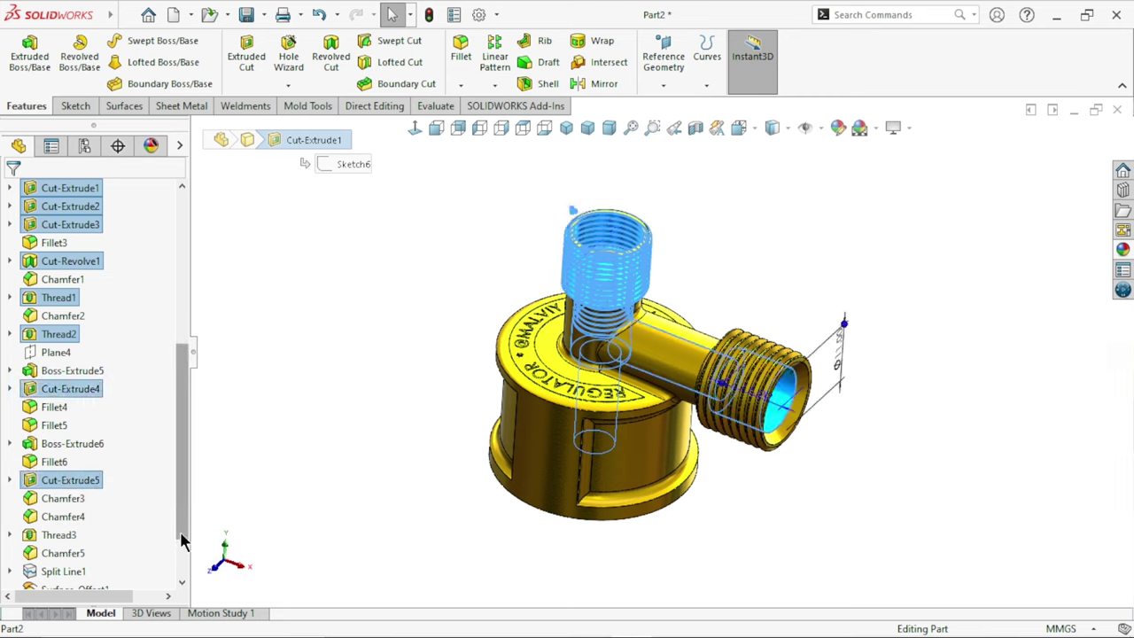
{"action": "left_click", "coordinate": [51, 534], "text": "ctrl"}
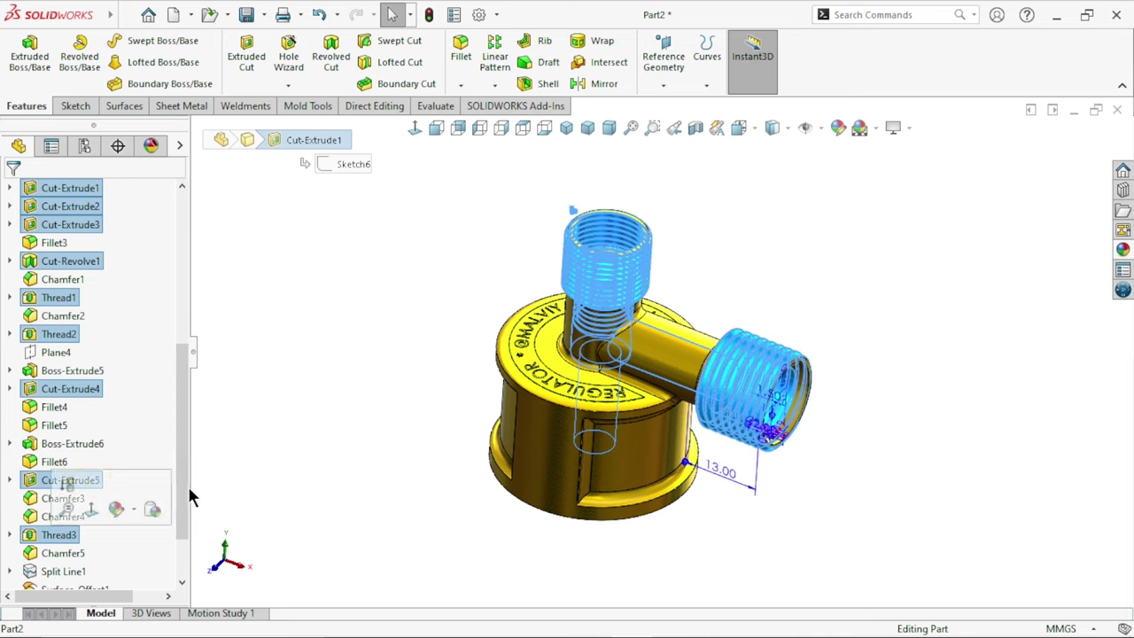
{"action": "scroll", "coordinate": [183, 545], "scroll_direction": "down", "scroll_amount": 2}
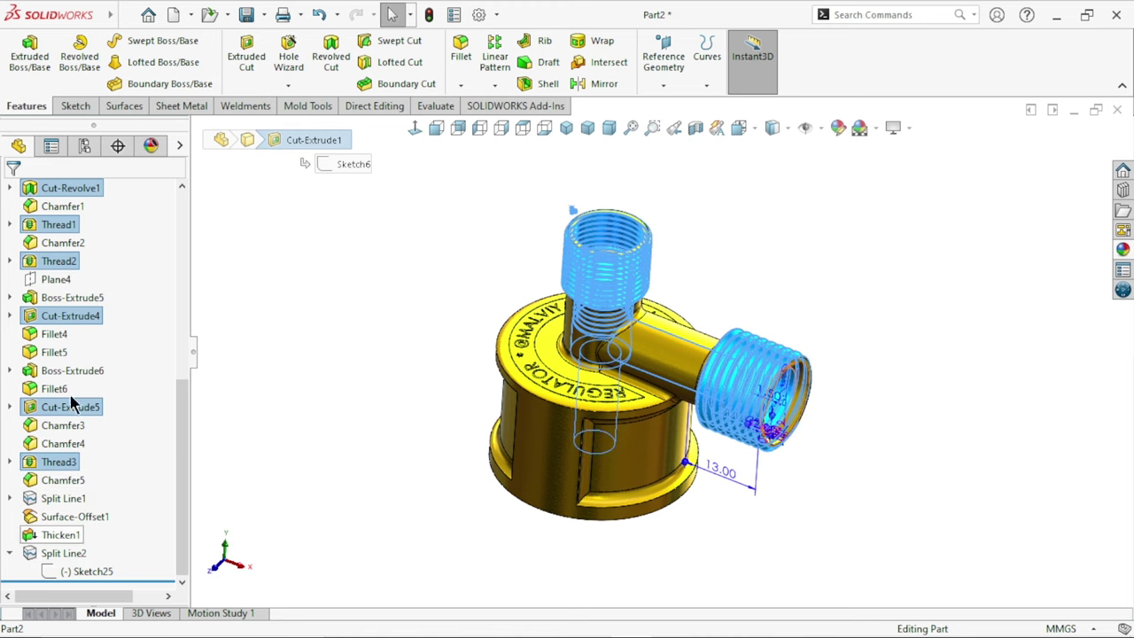
- Give the selected cut, revolve and thread features a polished brass appearance
{"action": "left_click", "coordinate": [1118, 251]}
{"action": "left_click_drag", "start_coordinate": [1117, 544], "coordinate": [1118, 380]}
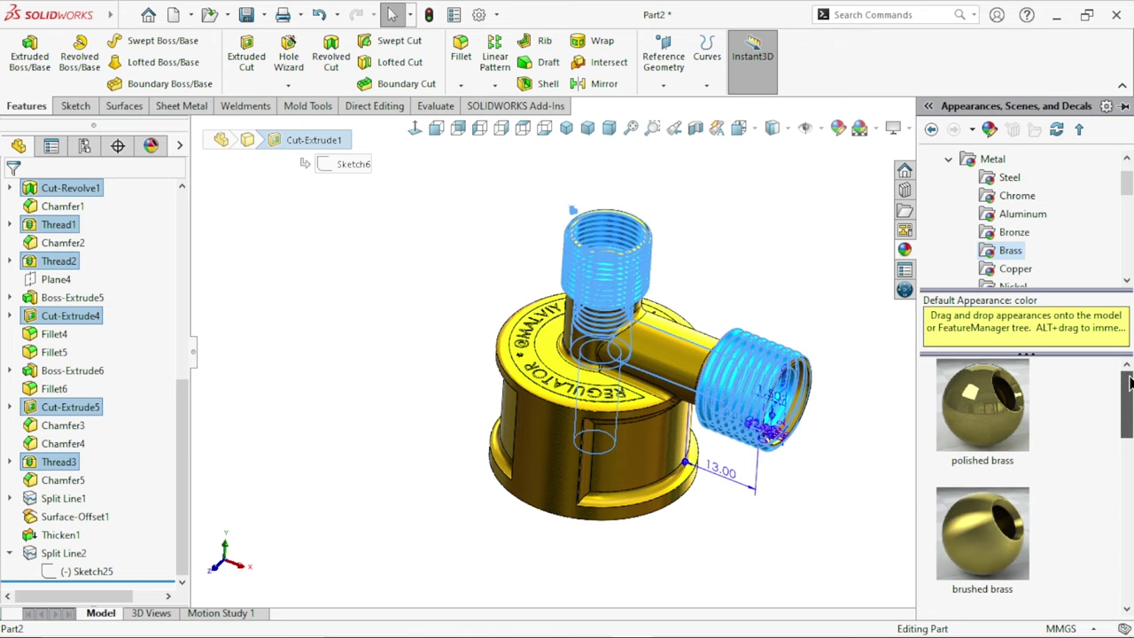
{"action": "scroll", "coordinate": [1042, 491], "scroll_direction": "down", "scroll_amount": 1}
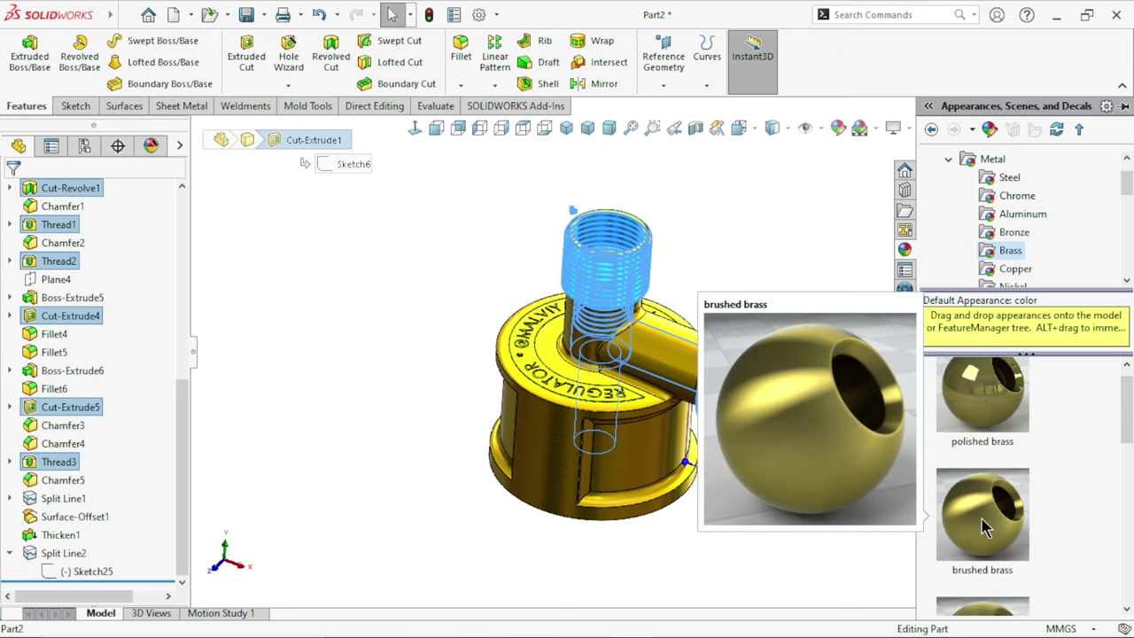
{"action": "left_click", "coordinate": [999, 418]}
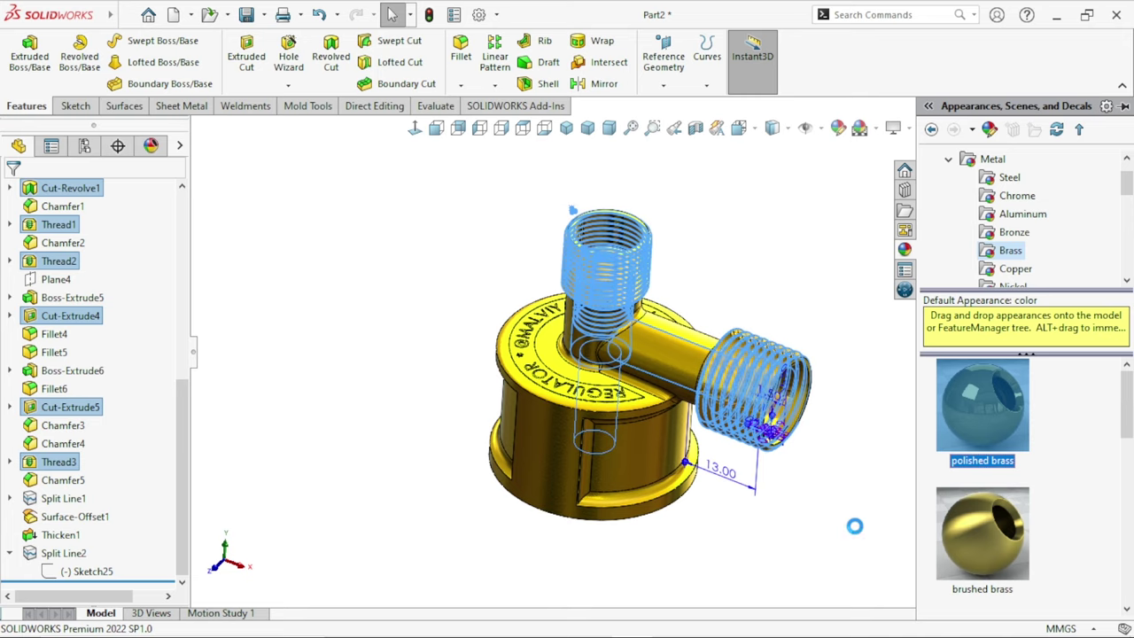
{"action": "left_click", "coordinate": [797, 516]}
{"action": "middle_click_drag", "start_coordinate": [768, 509], "coordinate": [830, 220]}
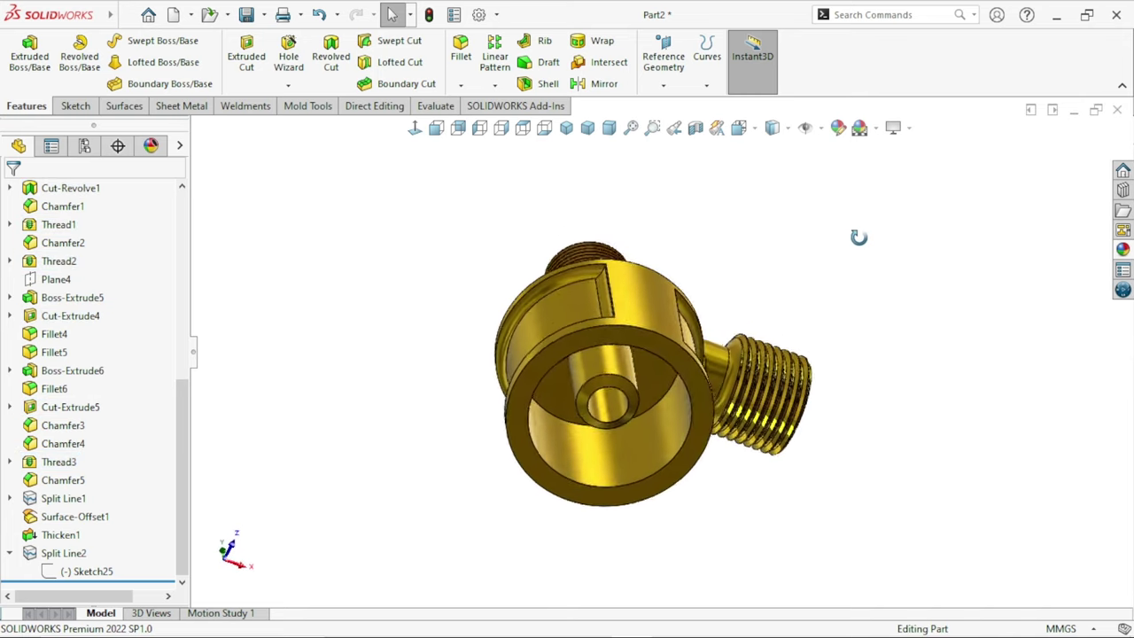
- Select the inner bore face and apply polished brass to it
{"action": "scroll", "coordinate": [620, 422], "scroll_direction": "down", "scroll_amount": 3}
{"action": "scroll", "coordinate": [606, 392], "scroll_direction": "down", "scroll_amount": 2}
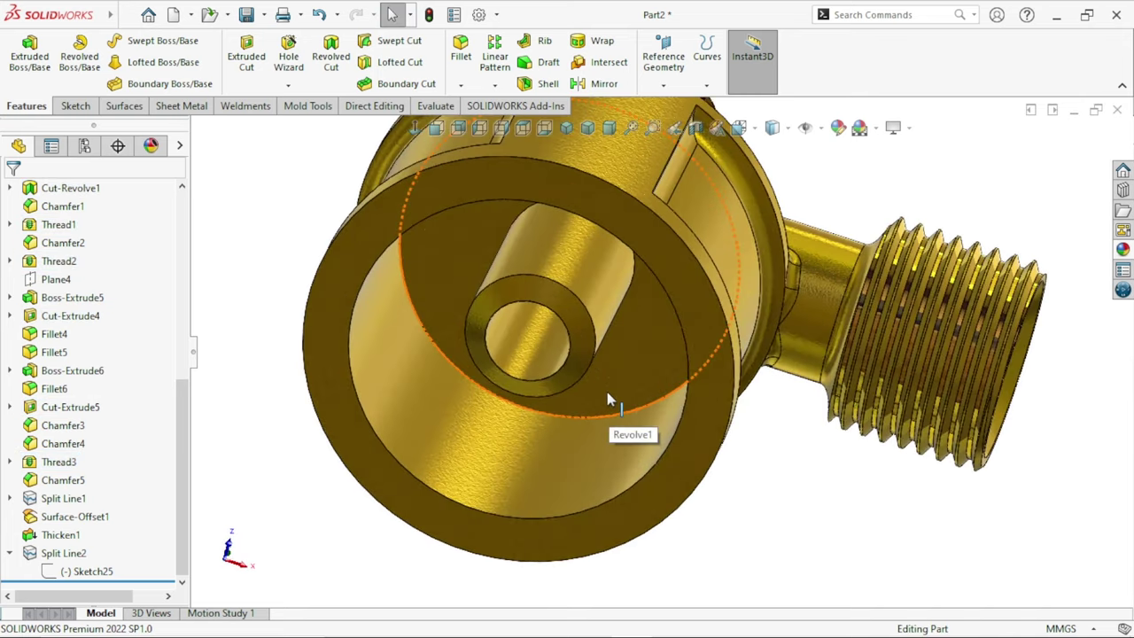
{"action": "mouse_move", "coordinate": [607, 391]}
{"action": "middle_mouse_down"}
{"action": "mouse_move", "coordinate": [607, 346]}
{"action": "mouse_move", "coordinate": [585, 385]}
{"action": "mouse_move", "coordinate": [520, 345]}
{"action": "middle_mouse_up"}
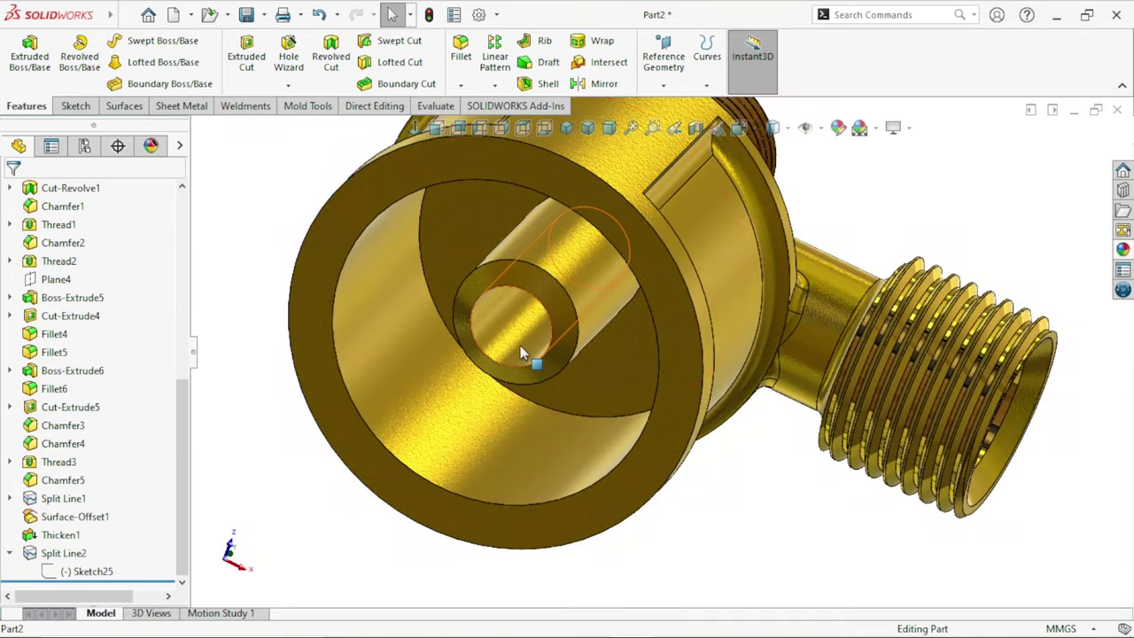
{"action": "left_click", "coordinate": [520, 345]}
{"action": "left_click", "coordinate": [1122, 230]}
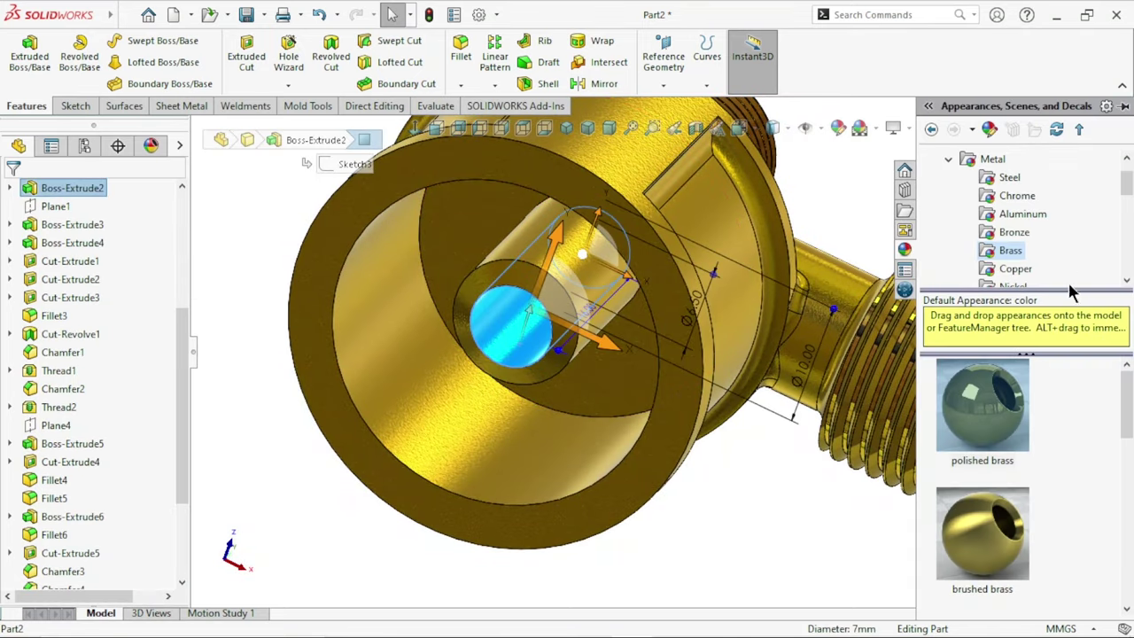
{"action": "double_click", "coordinate": [981, 407]}
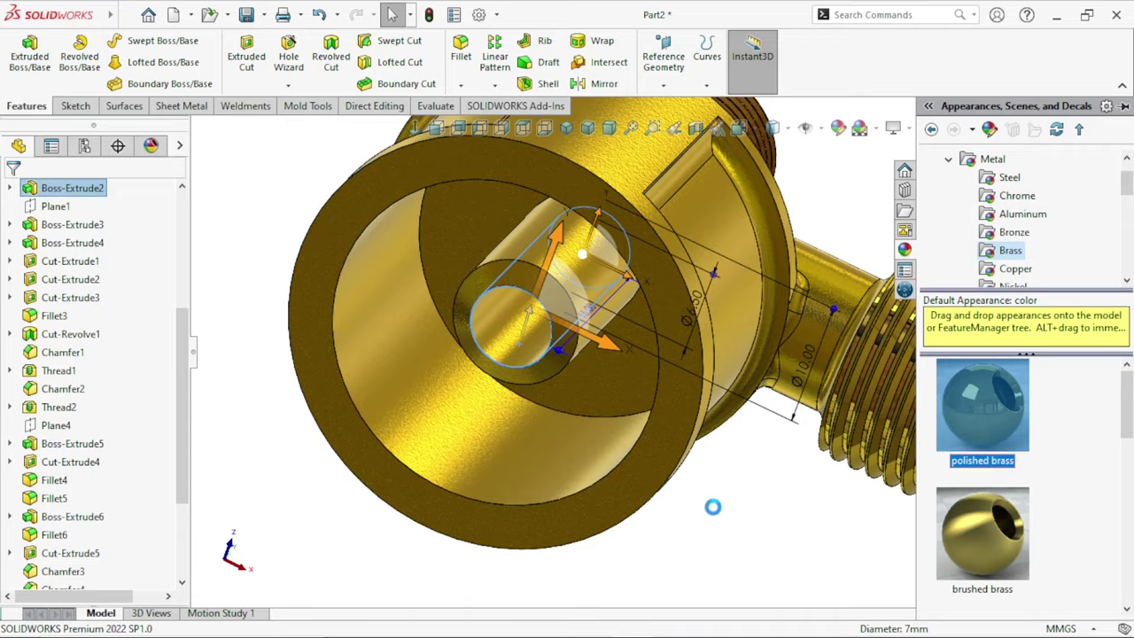
- Turn the model to show the labelled flange face and select the Surface-Offset1 feature
{"action": "mouse_move", "coordinate": [743, 520]}
{"action": "middle_mouse_down"}
{"action": "mouse_move", "coordinate": [690, 506]}
{"action": "mouse_move", "coordinate": [678, 529]}
{"action": "middle_mouse_up"}
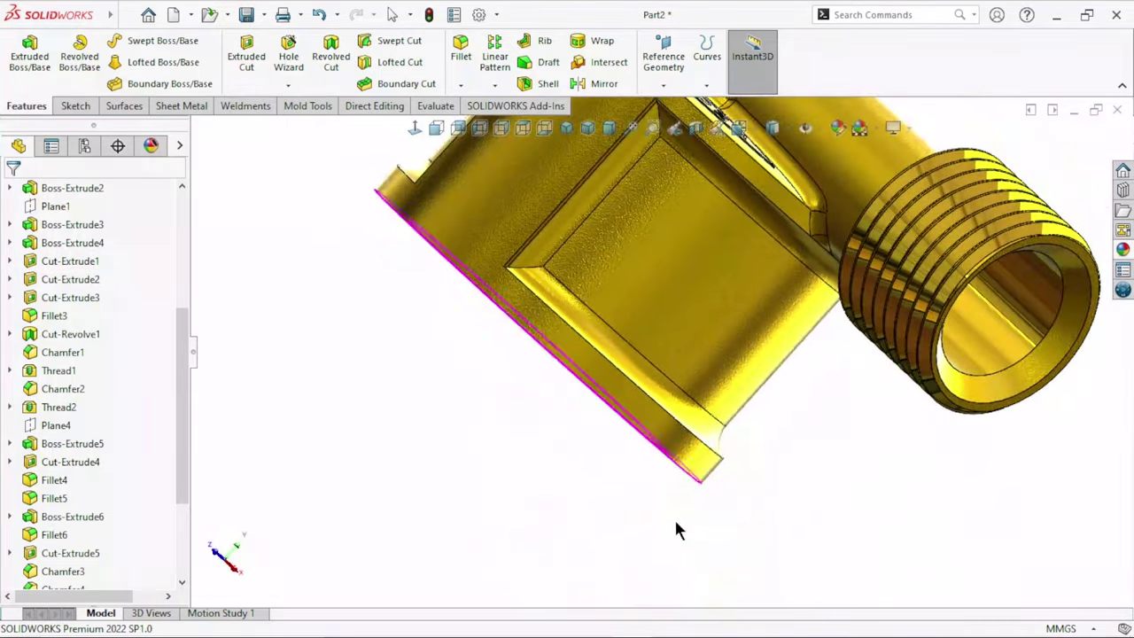
{"action": "scroll", "coordinate": [819, 302], "scroll_direction": "up", "scroll_amount": 5}
{"action": "scroll", "coordinate": [819, 301], "scroll_direction": "down", "scroll_amount": 4}
{"action": "mouse_move", "coordinate": [850, 331]}
{"action": "middle_mouse_down"}
{"action": "mouse_move", "coordinate": [737, 239]}
{"action": "mouse_move", "coordinate": [805, 237]}
{"action": "mouse_move", "coordinate": [826, 425]}
{"action": "mouse_move", "coordinate": [576, 376]}
{"action": "mouse_move", "coordinate": [529, 387]}
{"action": "mouse_move", "coordinate": [615, 499]}
{"action": "mouse_move", "coordinate": [666, 355]}
{"action": "mouse_move", "coordinate": [608, 463]}
{"action": "middle_mouse_up"}
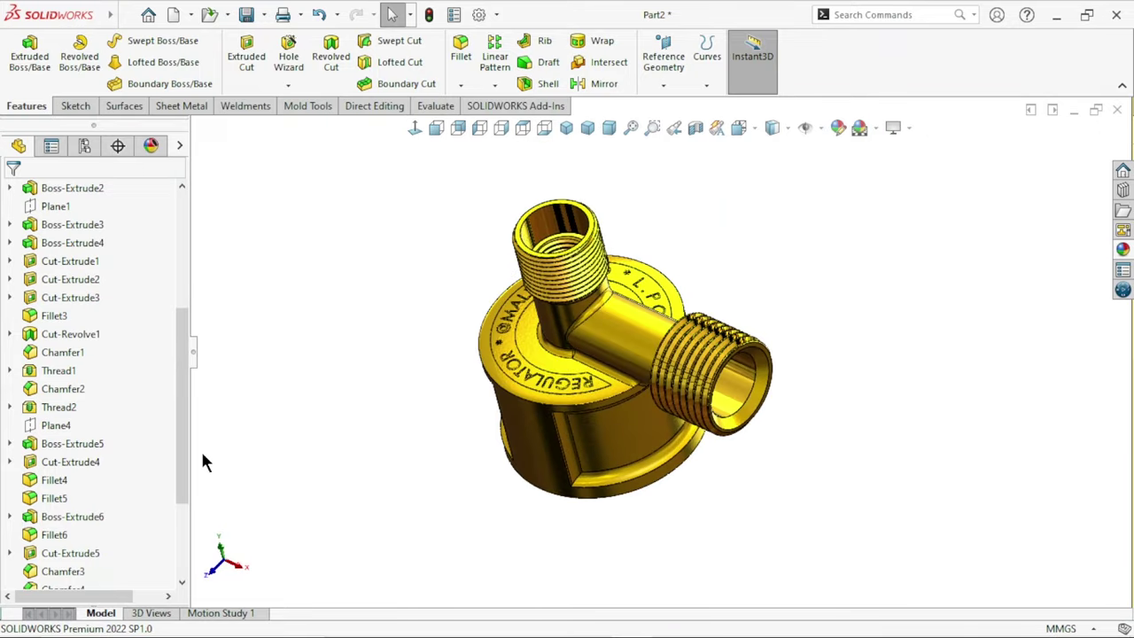
{"action": "left_click_drag", "start_coordinate": [183, 466], "coordinate": [161, 537]}
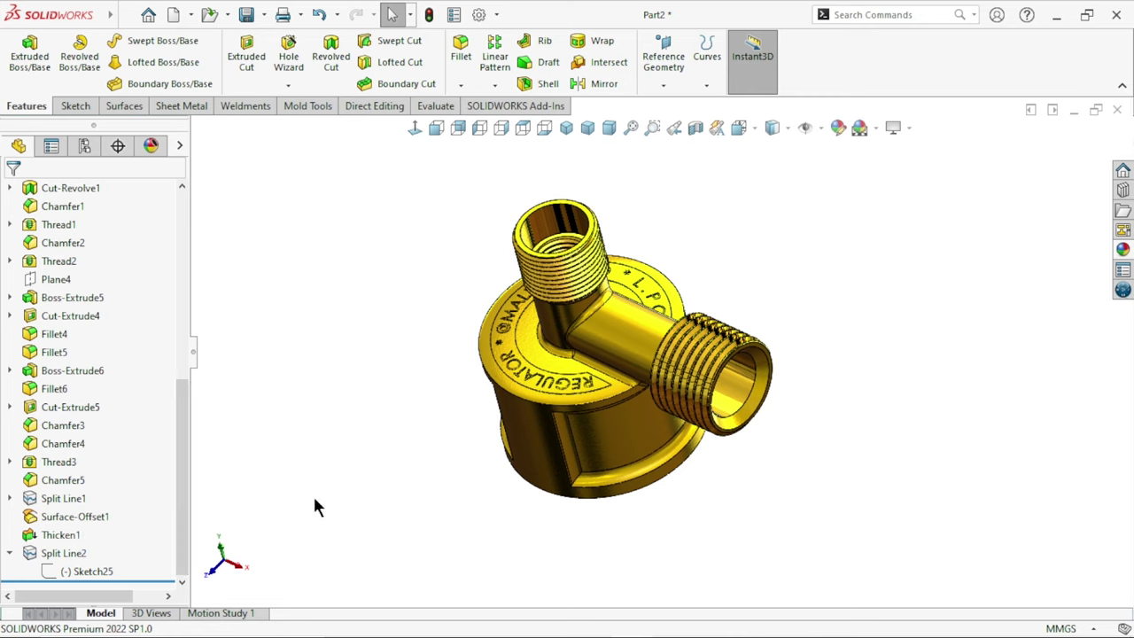
{"action": "left_click", "coordinate": [73, 517]}
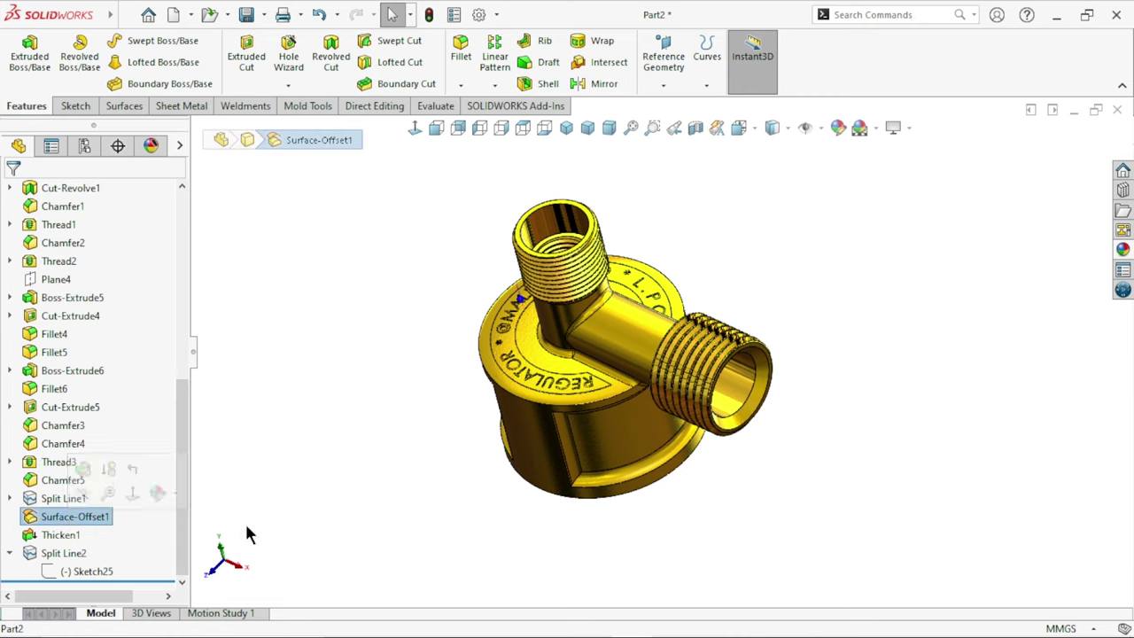
{"action": "left_click", "coordinate": [59, 534]}
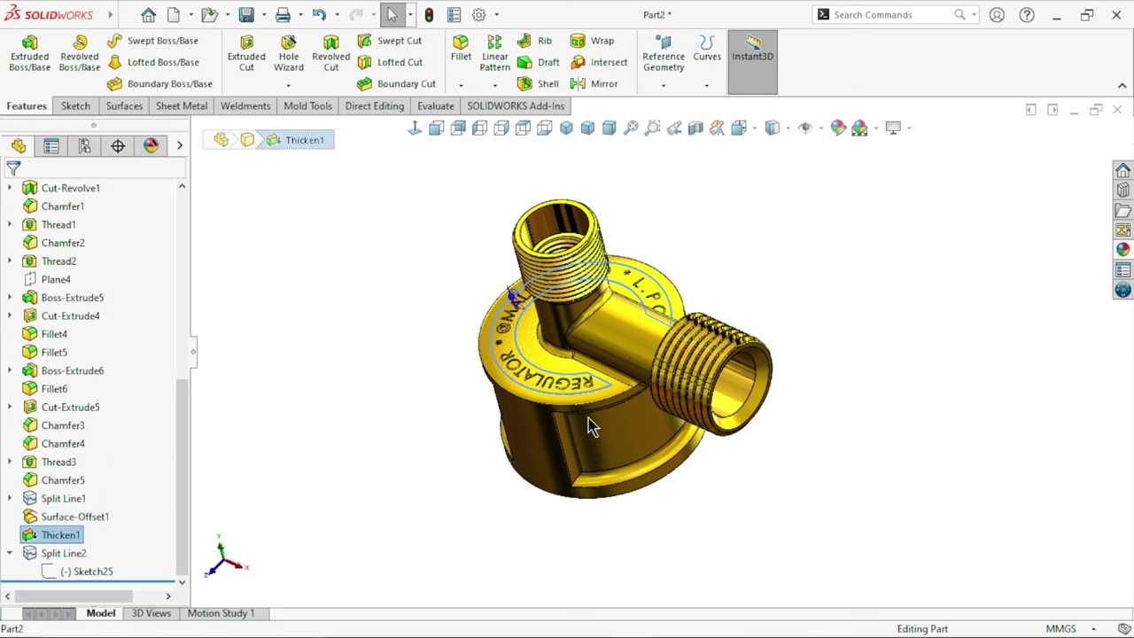
{"action": "left_click", "coordinate": [836, 226]}
{"action": "scroll", "coordinate": [619, 325], "scroll_direction": "down", "scroll_amount": 3}
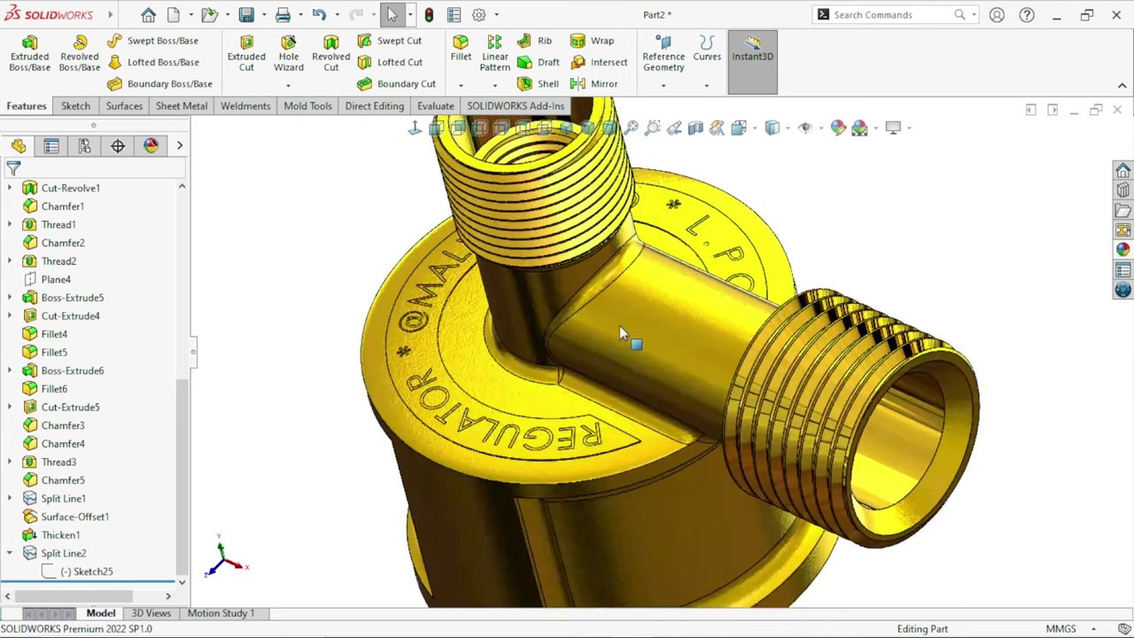
{"action": "left_click", "coordinate": [417, 379]}
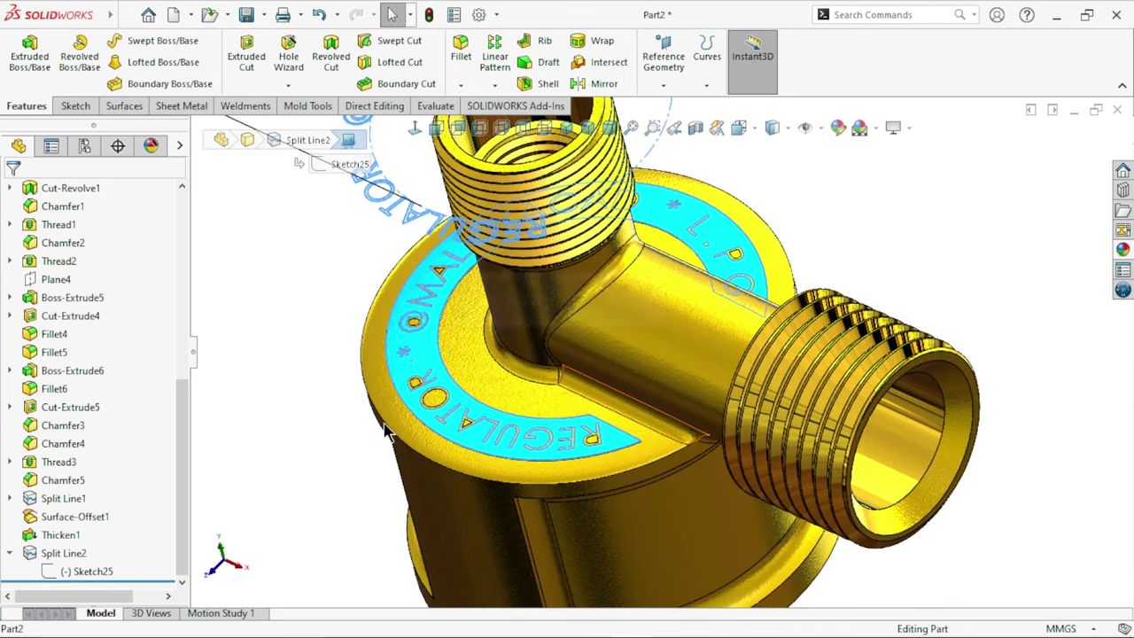
{"action": "left_click", "coordinate": [256, 436]}
{"action": "left_click", "coordinate": [75, 534]}
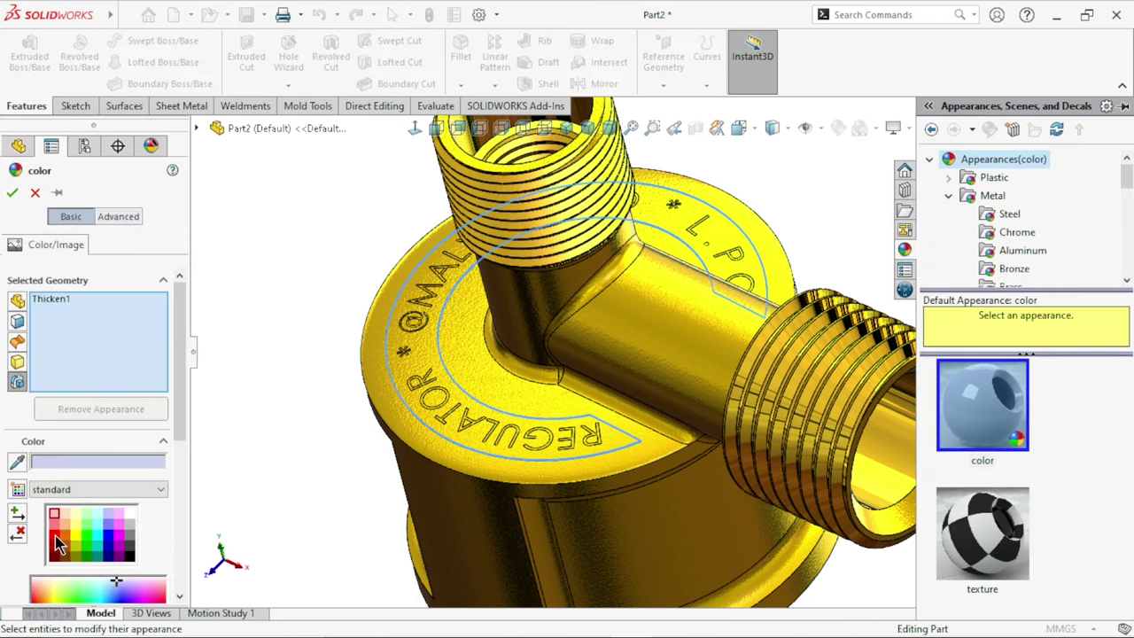
{"action": "left_click", "coordinate": [54, 544]}
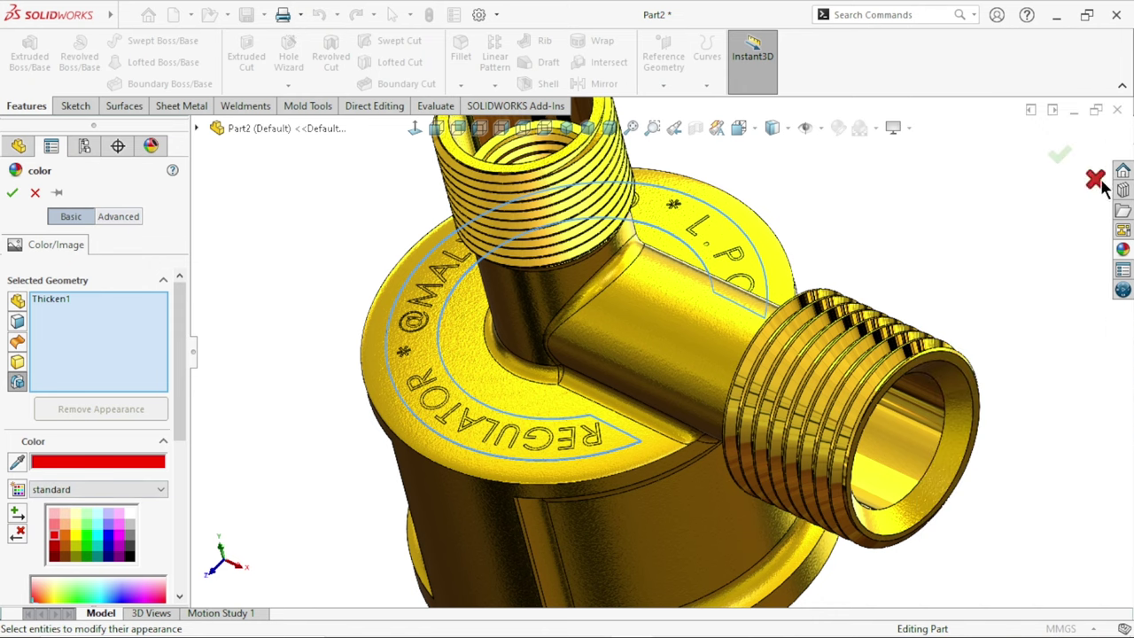
{"action": "left_click", "coordinate": [1095, 180]}
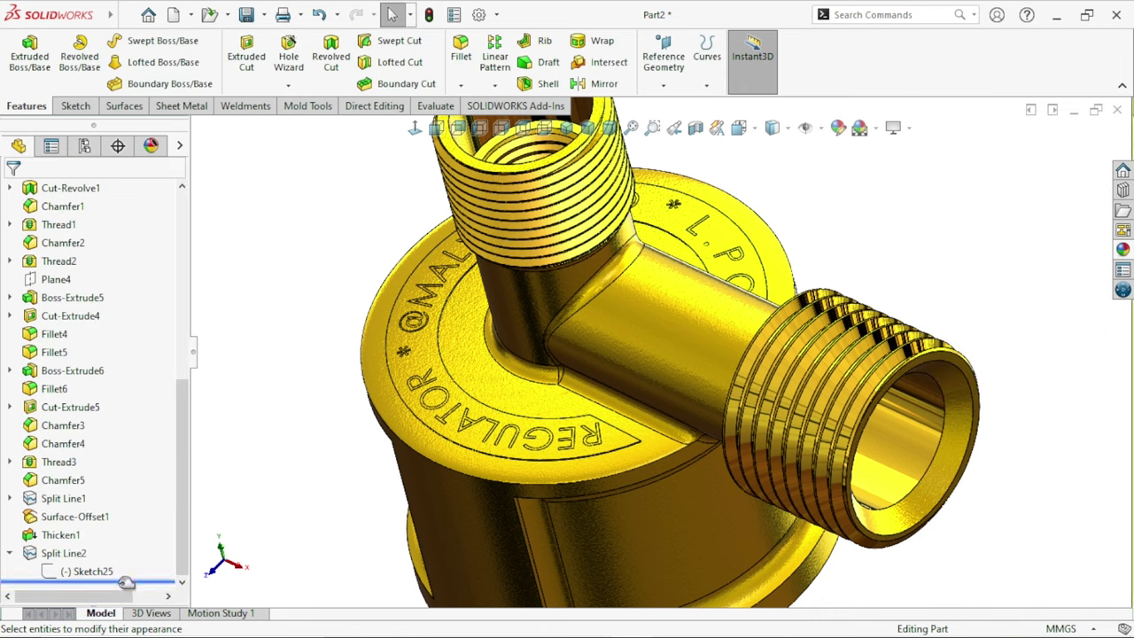
- Roll back before Split Line2, colour the flange ring face red, then roll forward past Sketch25
{"action": "left_click_drag", "start_coordinate": [126, 582], "coordinate": [131, 544]}
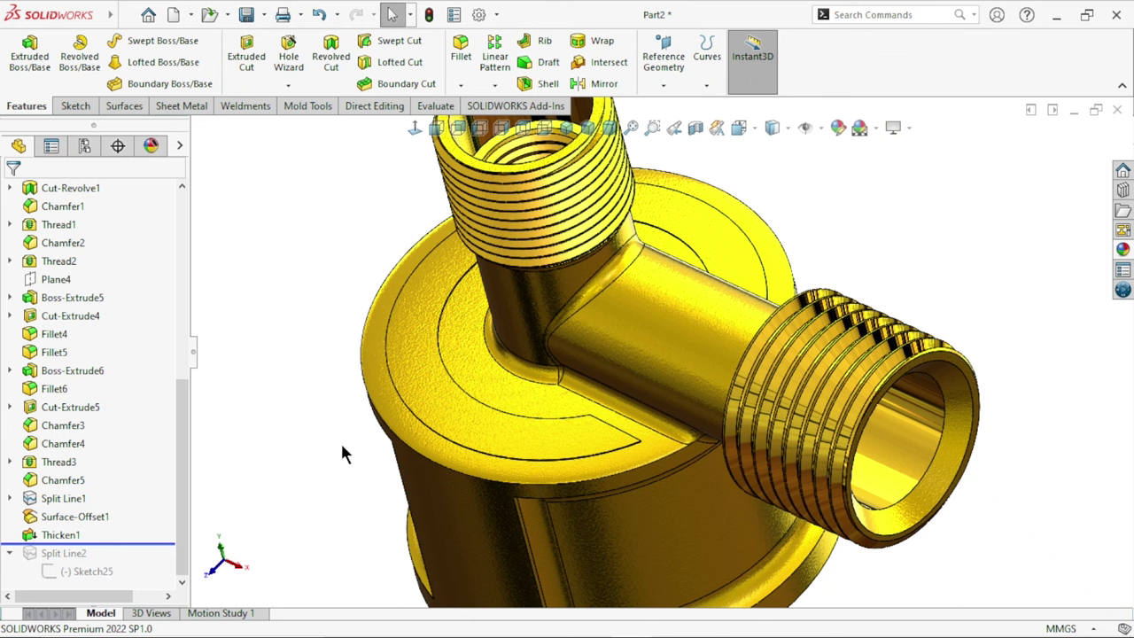
{"action": "left_click", "coordinate": [403, 387]}
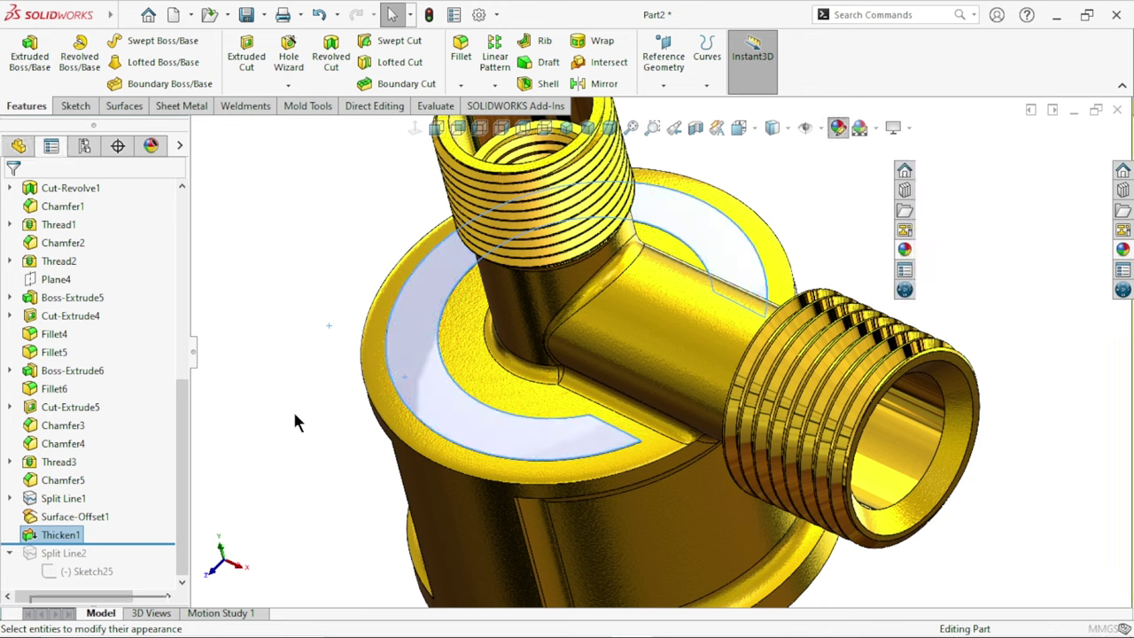
{"action": "left_click", "coordinate": [56, 537]}
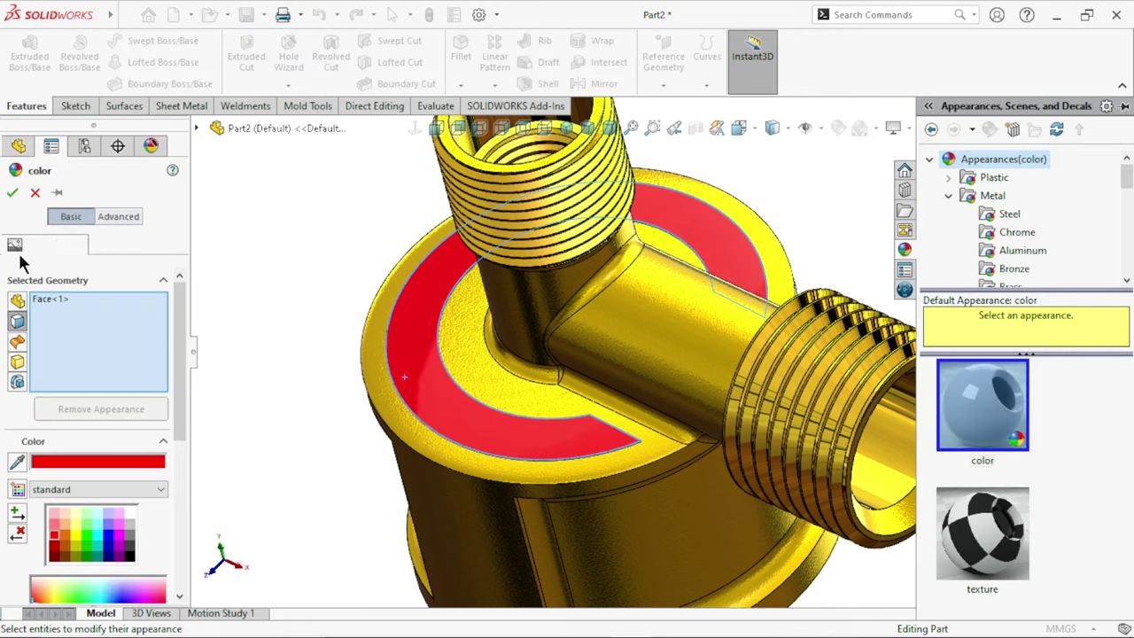
{"action": "left_click", "coordinate": [11, 194]}
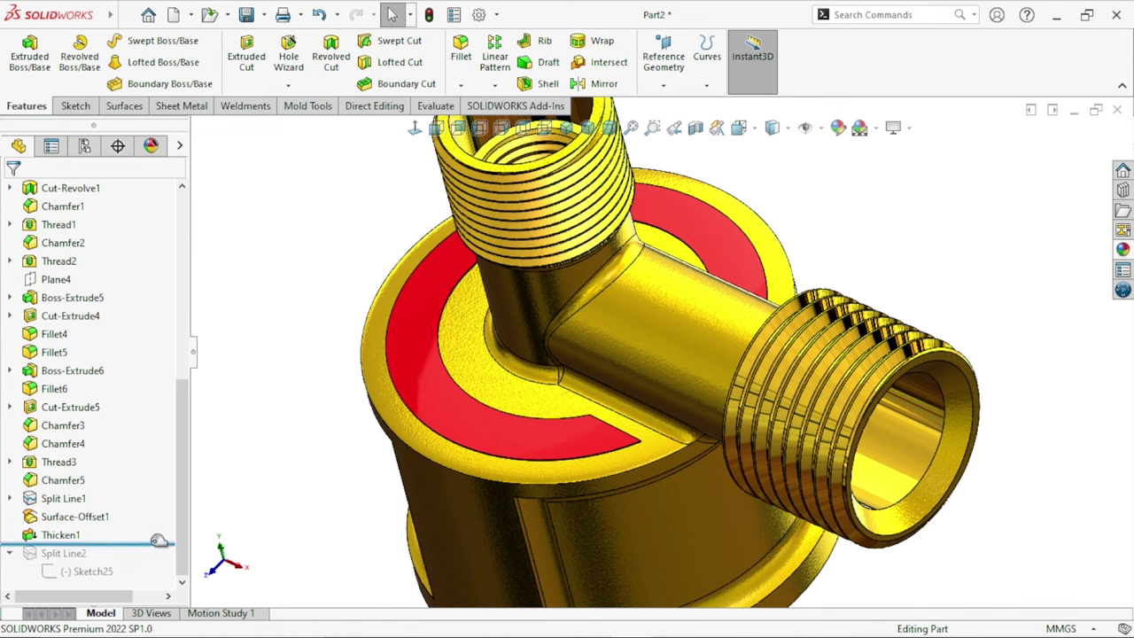
{"action": "left_click_drag", "start_coordinate": [157, 540], "coordinate": [155, 577]}
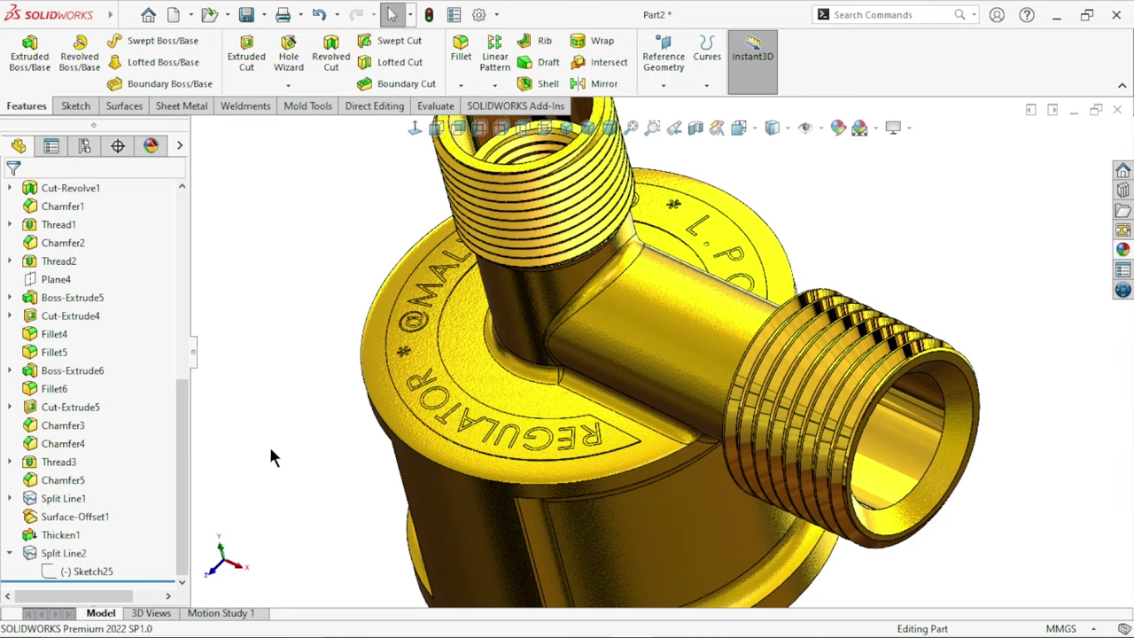
- Select the Split Line2 text band and give it a red appearance
{"action": "key", "text": "f"}
{"action": "middle_click_drag", "start_coordinate": [591, 422], "coordinate": [331, 495]}
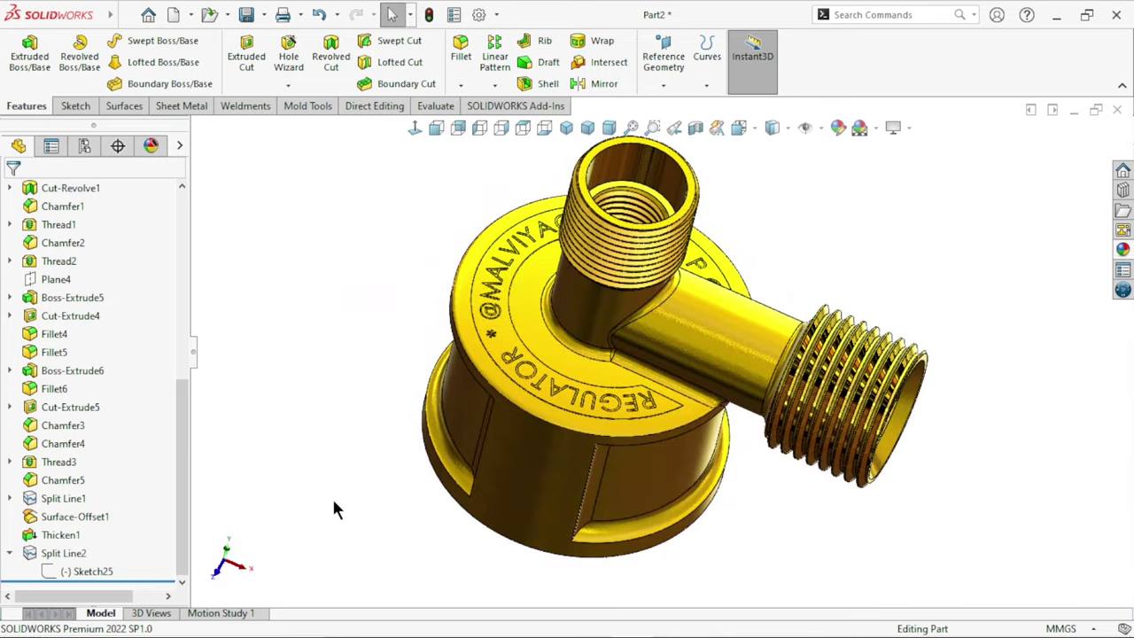
{"action": "scroll", "coordinate": [372, 483], "scroll_direction": "down", "scroll_amount": 5}
{"action": "middle_click_drag", "start_coordinate": [372, 482], "coordinate": [285, 488]}
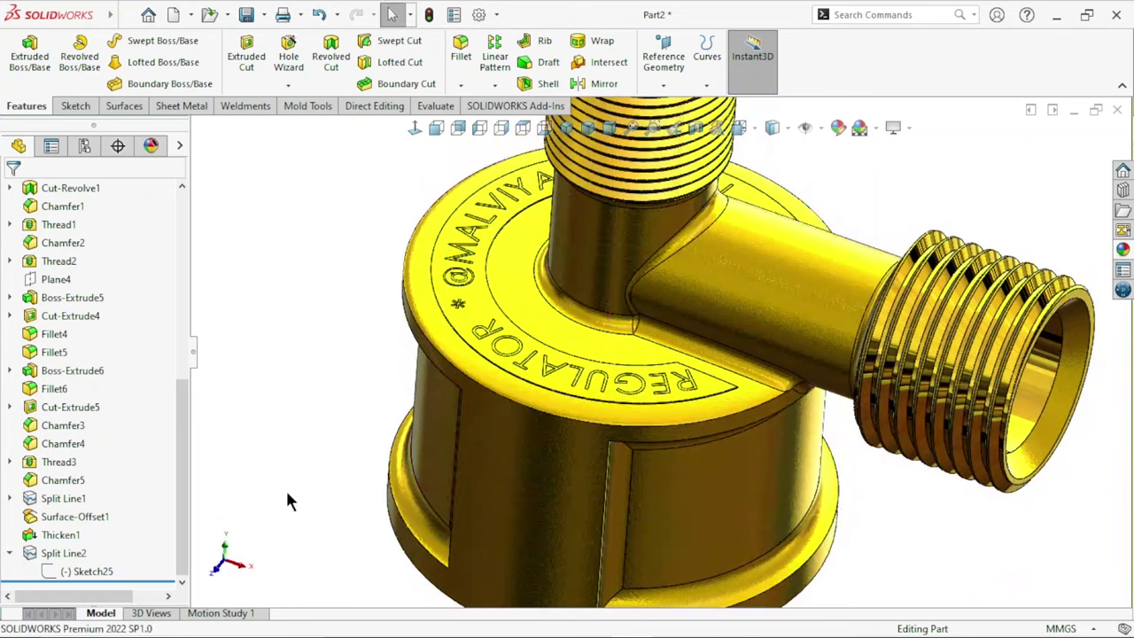
{"action": "left_click", "coordinate": [71, 553]}
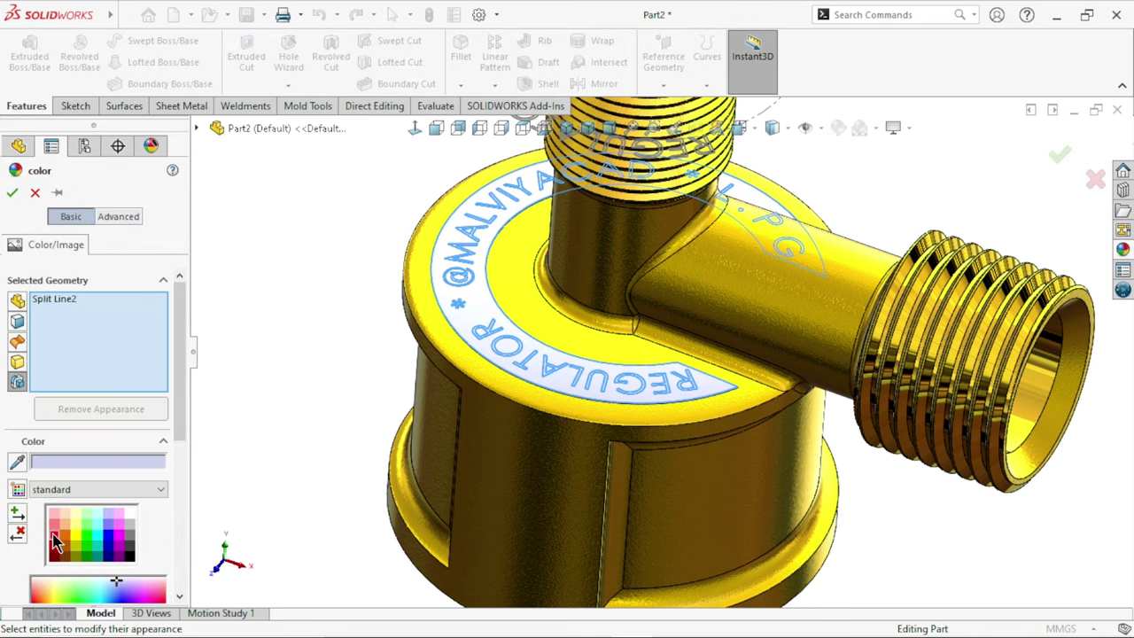
{"action": "left_click", "coordinate": [53, 536]}
{"action": "left_click", "coordinate": [13, 193]}
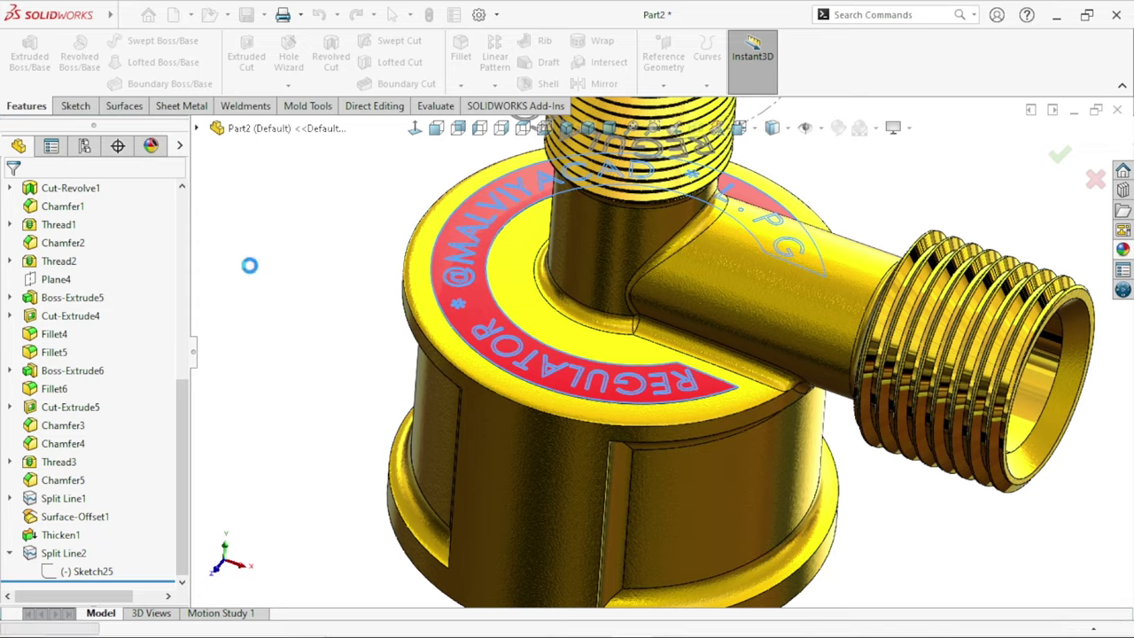
{"action": "key", "text": "f"}
{"action": "scroll", "coordinate": [651, 416], "scroll_direction": "down", "scroll_amount": 3}
{"action": "mouse_move", "coordinate": [651, 417]}
{"action": "middle_mouse_down"}
{"action": "mouse_move", "coordinate": [663, 534]}
{"action": "mouse_move", "coordinate": [653, 425]}
{"action": "mouse_move", "coordinate": [610, 526]}
{"action": "mouse_move", "coordinate": [632, 467]}
{"action": "mouse_move", "coordinate": [729, 385]}
{"action": "mouse_move", "coordinate": [678, 446]}
{"action": "mouse_move", "coordinate": [647, 438]}
{"action": "mouse_move", "coordinate": [705, 345]}
{"action": "middle_mouse_up"}
- Start a Hole Wizard tapped hole set to ANSI Metric M8x1.25, Up To Next, dismissing the thread-data warning
{"action": "scroll", "coordinate": [756, 382], "scroll_direction": "up", "scroll_amount": 2}
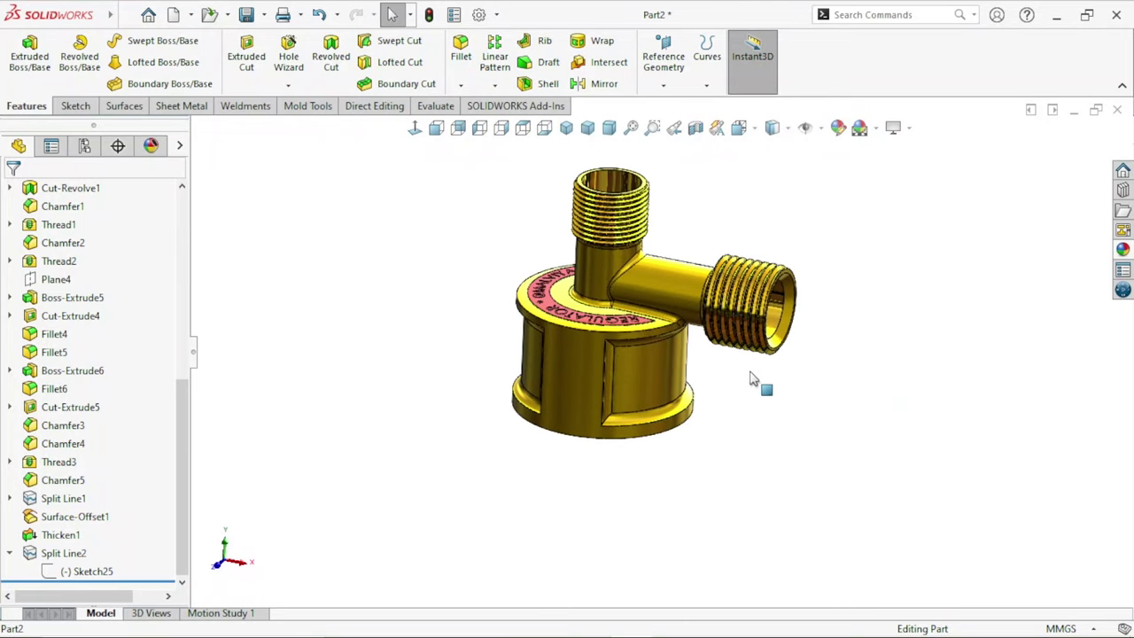
{"action": "scroll", "coordinate": [727, 299], "scroll_direction": "down", "scroll_amount": 2}
{"action": "scroll", "coordinate": [711, 283], "scroll_direction": "up", "scroll_amount": 1}
{"action": "middle_click_drag", "start_coordinate": [711, 284], "coordinate": [500, 479]}
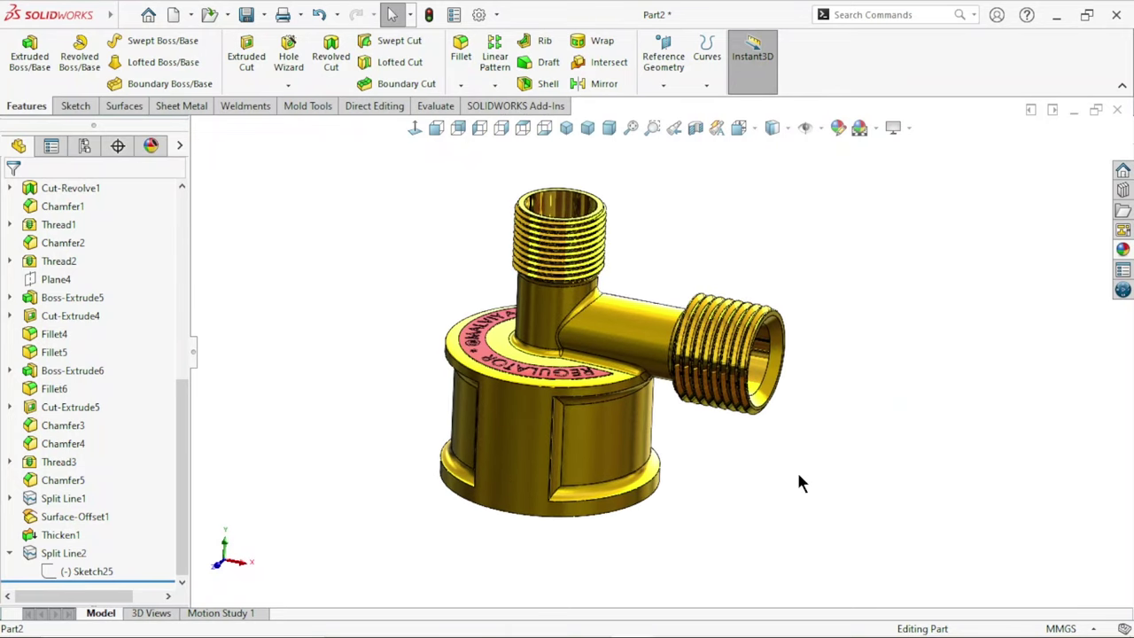
{"action": "left_click", "coordinate": [289, 84]}
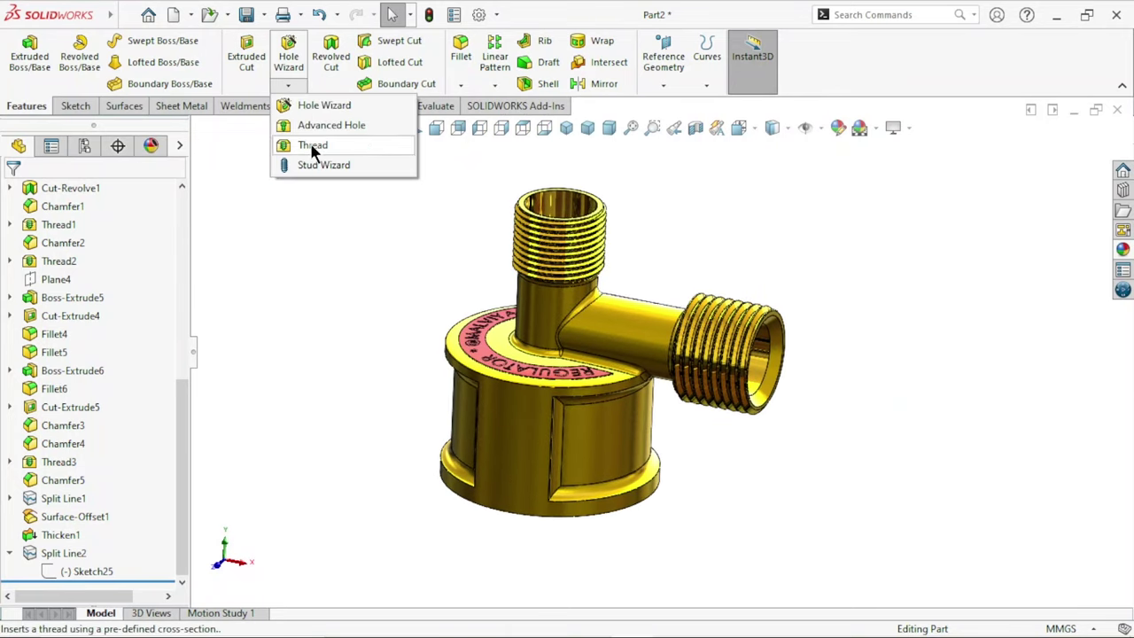
{"action": "left_click", "coordinate": [304, 109]}
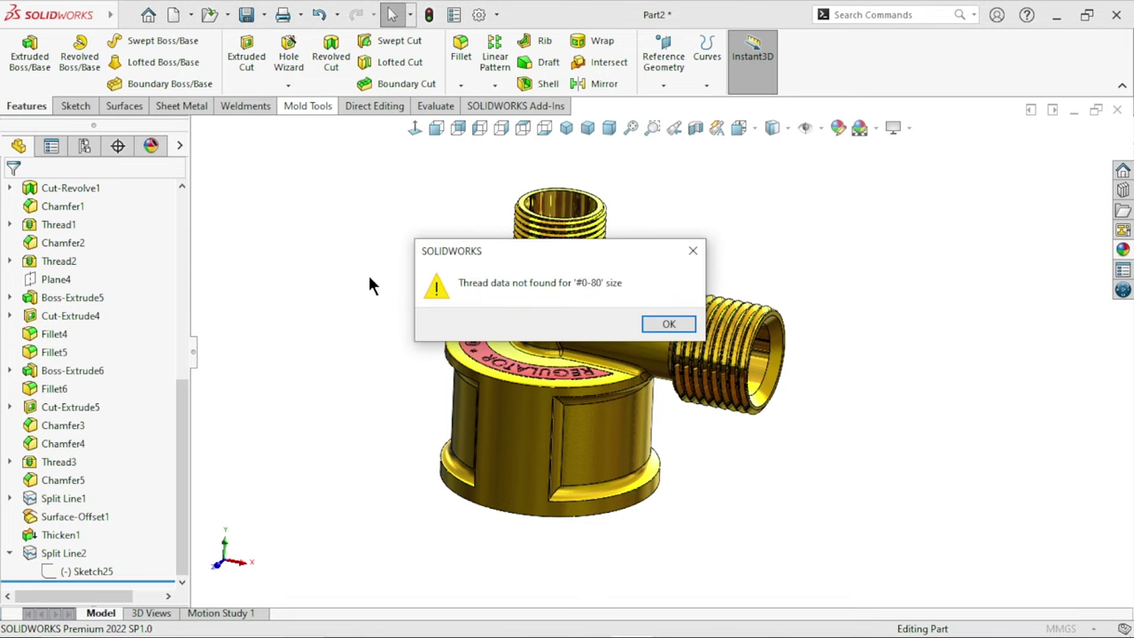
{"action": "left_click", "coordinate": [666, 324]}
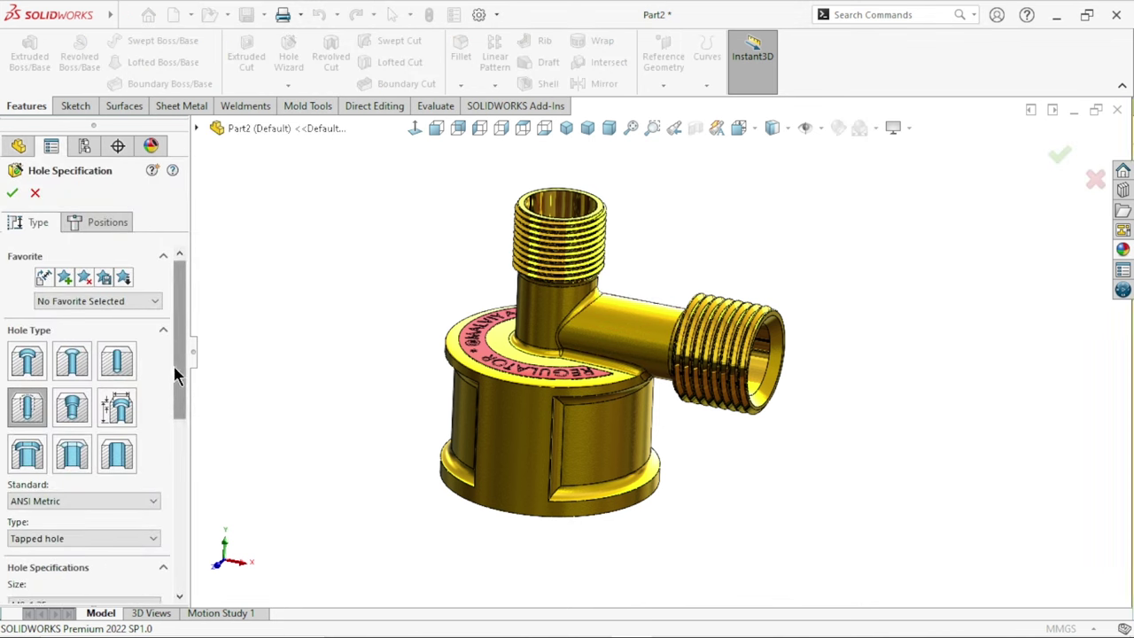
{"action": "scroll", "coordinate": [175, 375], "scroll_direction": "down", "scroll_amount": 2}
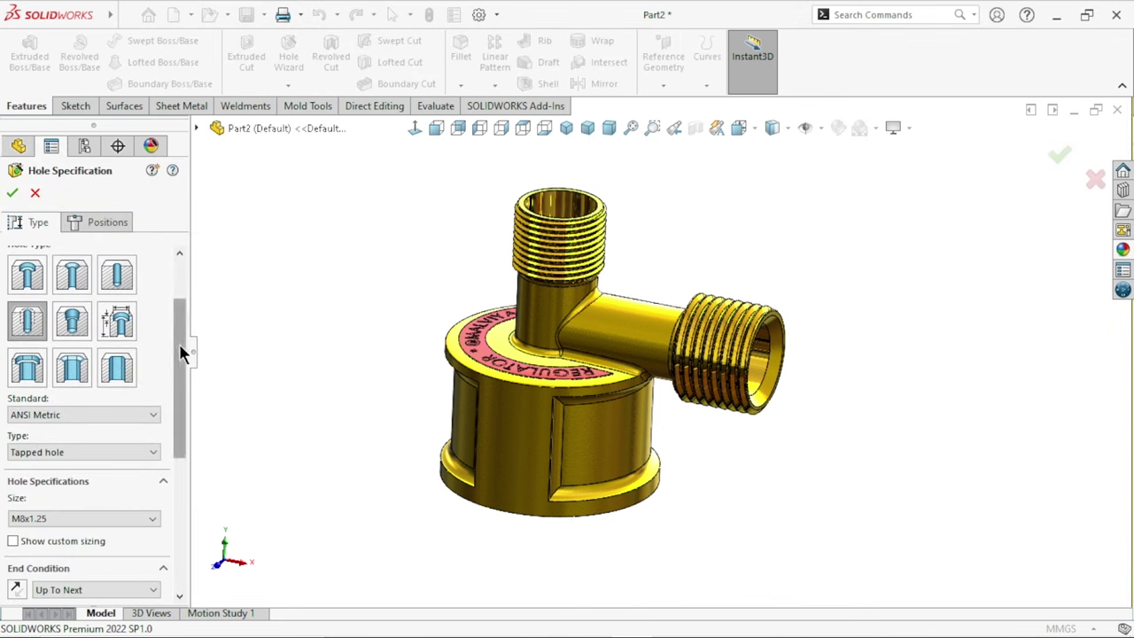
{"action": "scroll", "coordinate": [180, 345], "scroll_direction": "down", "scroll_amount": 1}
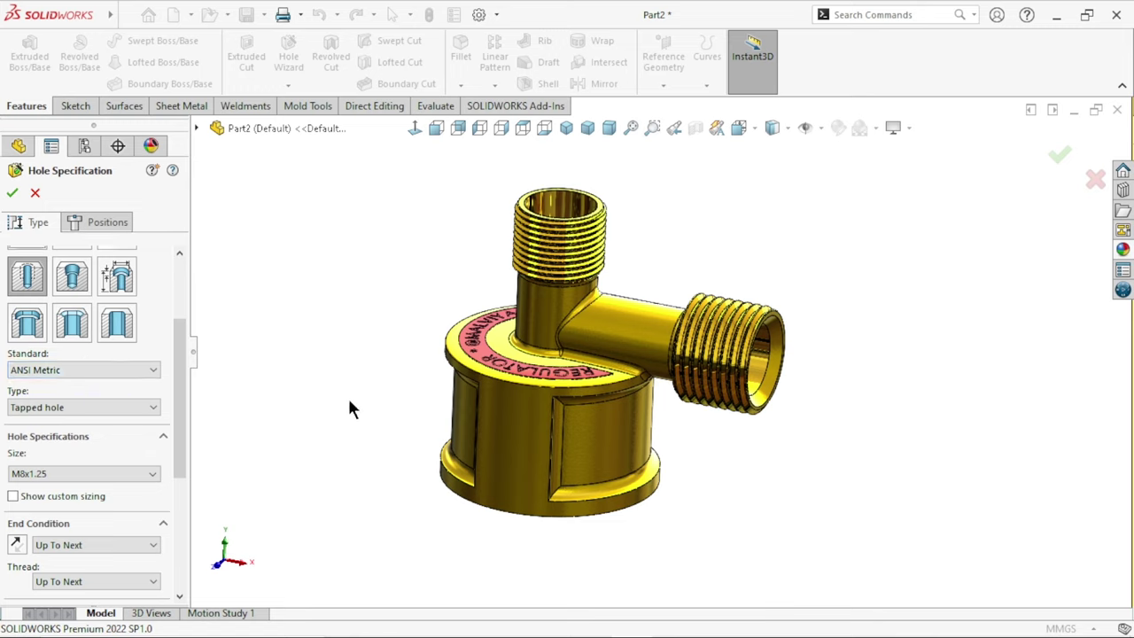
{"action": "left_click", "coordinate": [96, 222]}
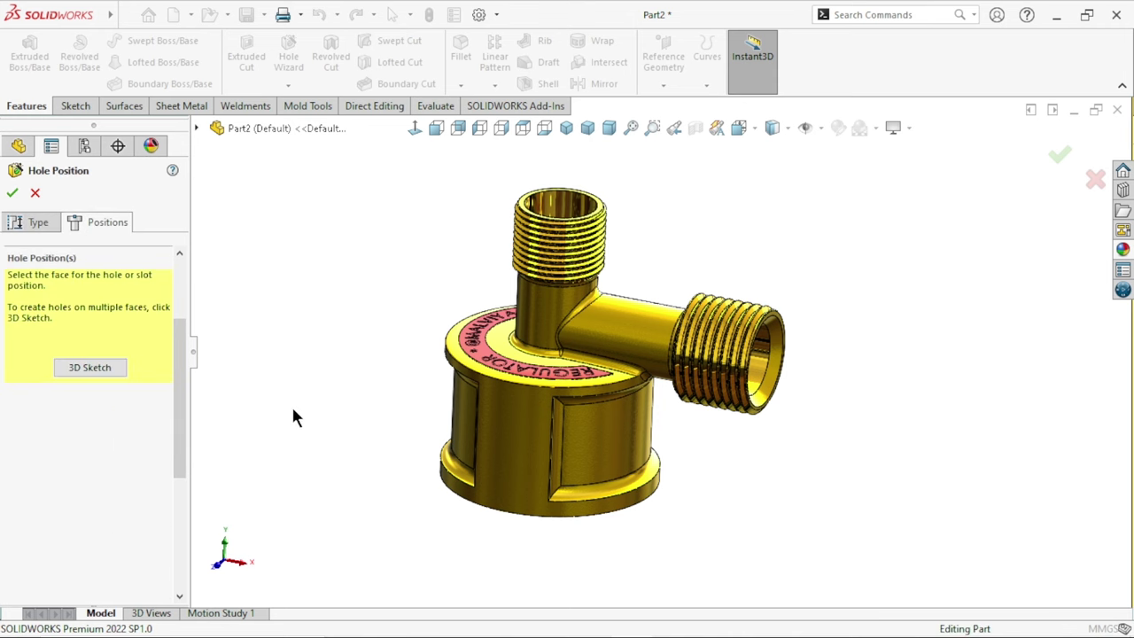
- Place the tapped hole's centre point on the body's side wall
{"action": "mouse_move", "coordinate": [293, 409]}
{"action": "middle_mouse_down"}
{"action": "mouse_move", "coordinate": [376, 452]}
{"action": "mouse_move", "coordinate": [627, 530]}
{"action": "middle_mouse_up"}
{"action": "left_click", "coordinate": [597, 488]}
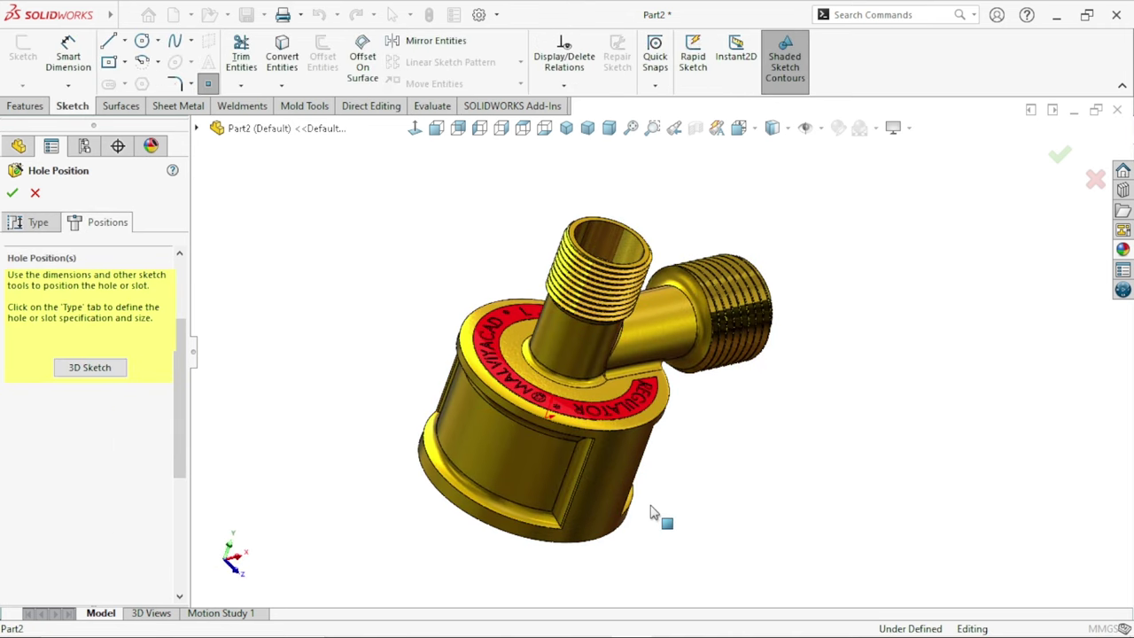
{"action": "scroll", "coordinate": [646, 521], "scroll_direction": "down", "scroll_amount": 2}
{"action": "scroll", "coordinate": [631, 492], "scroll_direction": "down", "scroll_amount": 3}
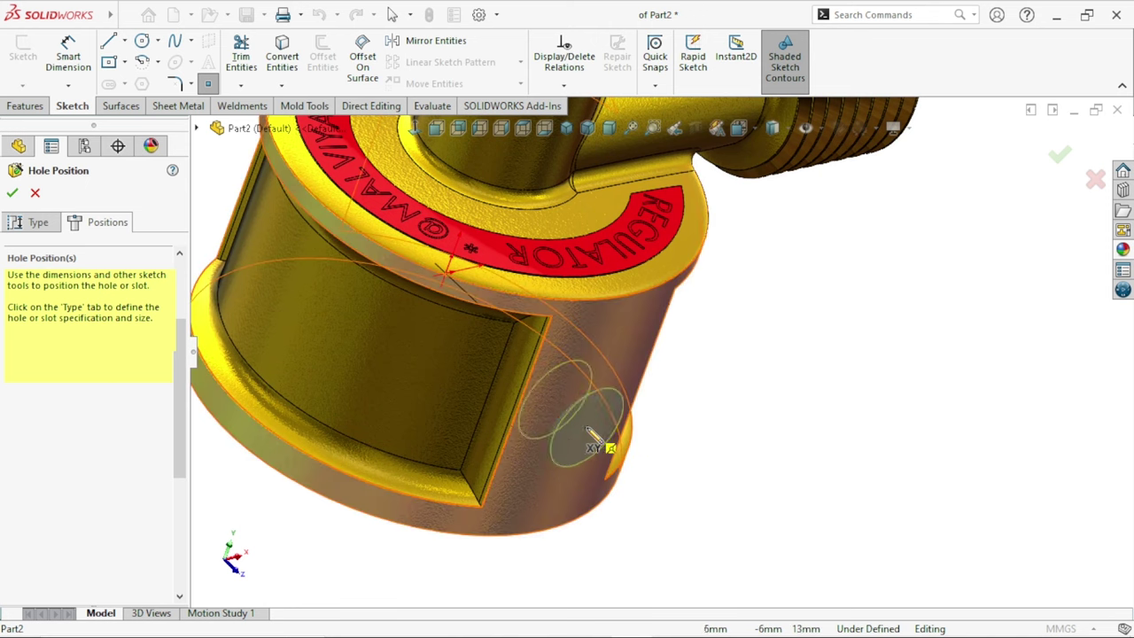
{"action": "left_click", "coordinate": [586, 427]}
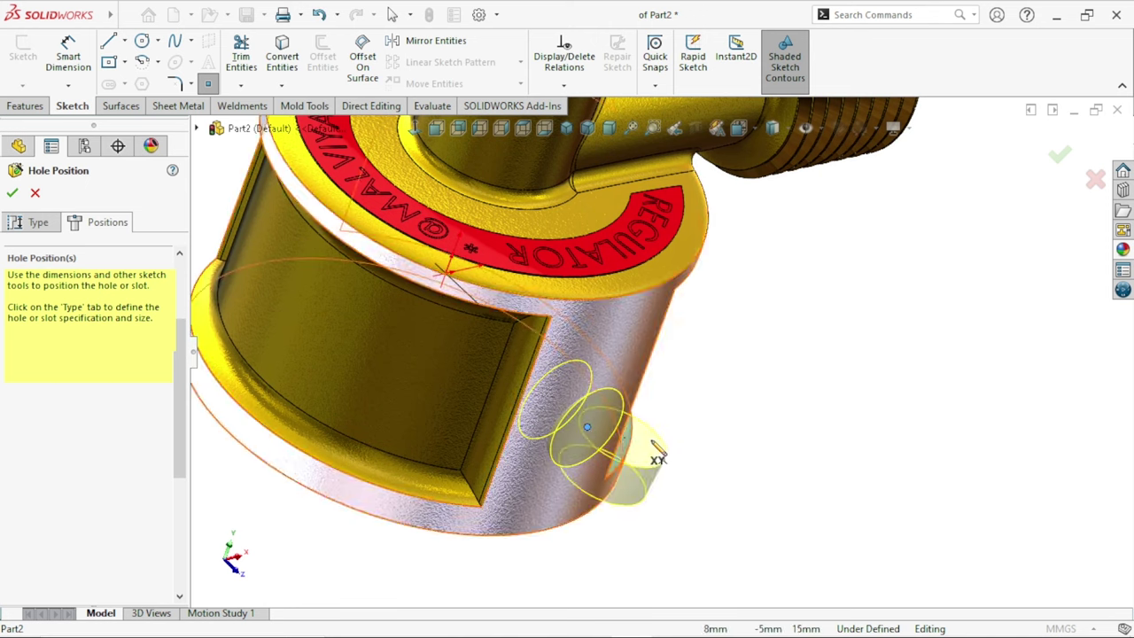
{"action": "scroll", "coordinate": [680, 476], "scroll_direction": "up", "scroll_amount": 3}
{"action": "mouse_move", "coordinate": [680, 476]}
{"action": "middle_mouse_down"}
{"action": "mouse_move", "coordinate": [694, 409]}
{"action": "mouse_move", "coordinate": [673, 399]}
{"action": "middle_mouse_up"}
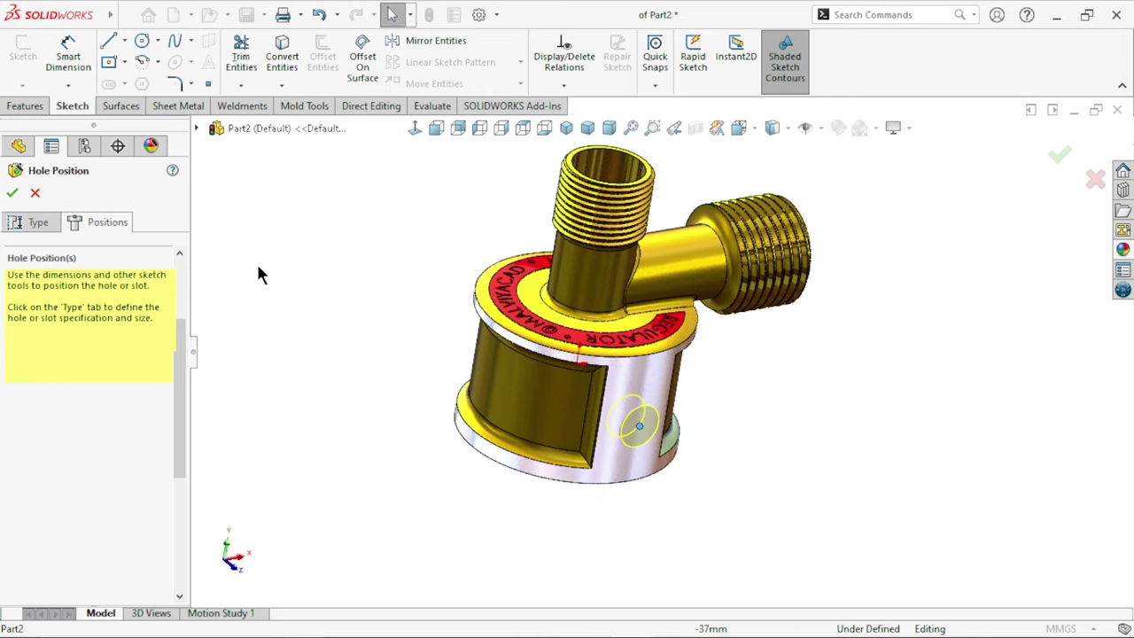
- Add an On Plane relation between the hole point and the Right Plane
{"action": "left_click", "coordinate": [197, 128]}
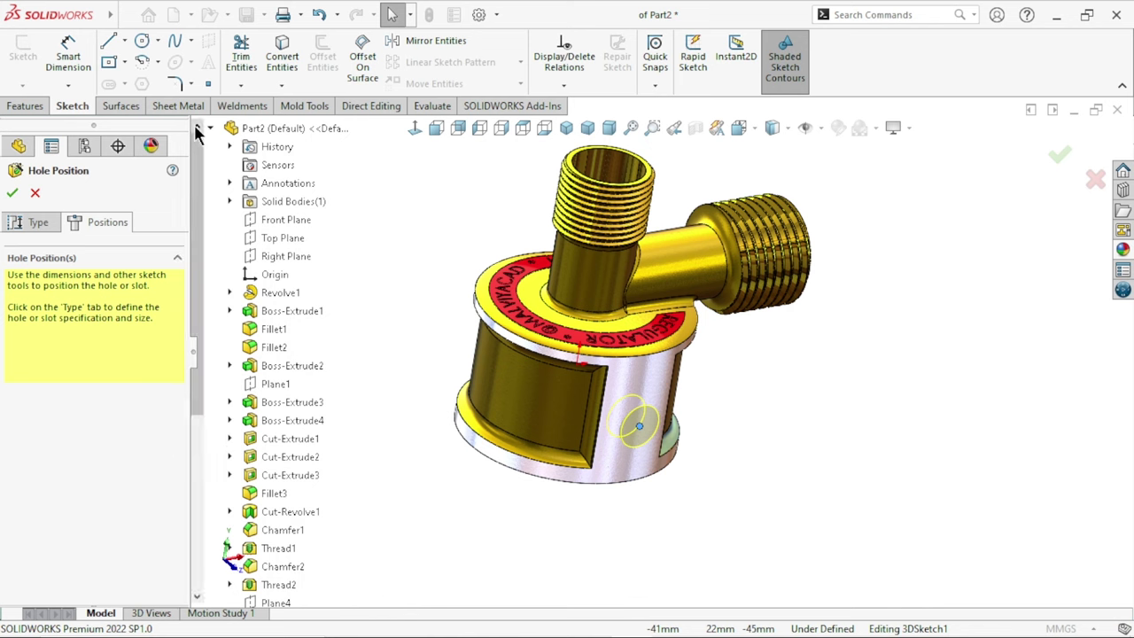
{"action": "left_click", "coordinate": [277, 258]}
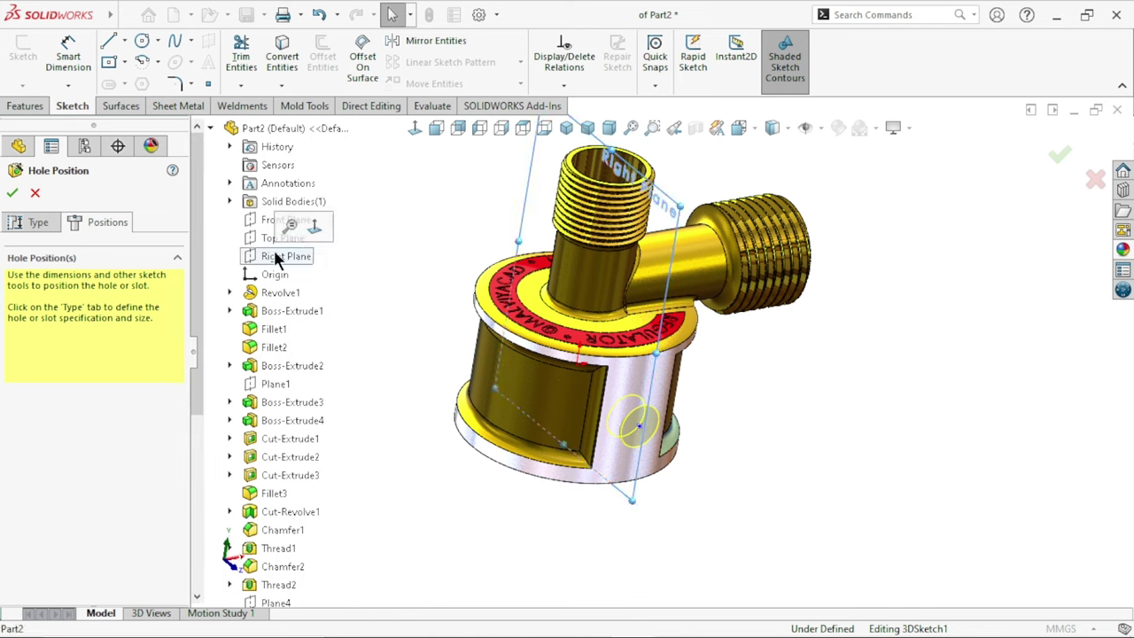
{"action": "left_click", "coordinate": [642, 430], "text": "ctrl"}
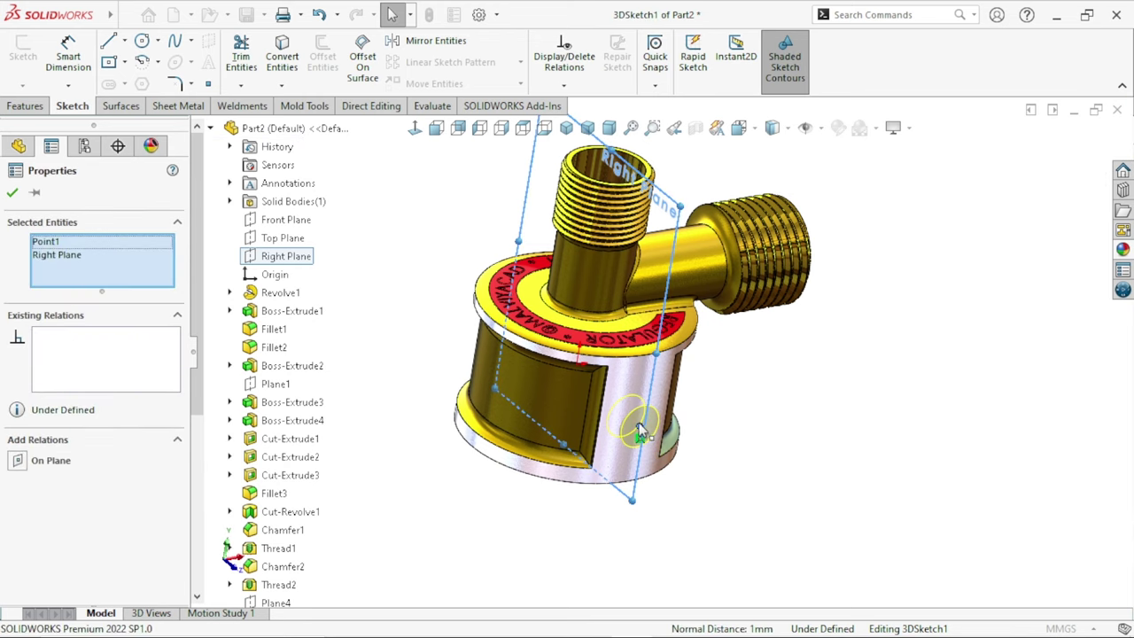
{"action": "mouse_move", "coordinate": [669, 377]}
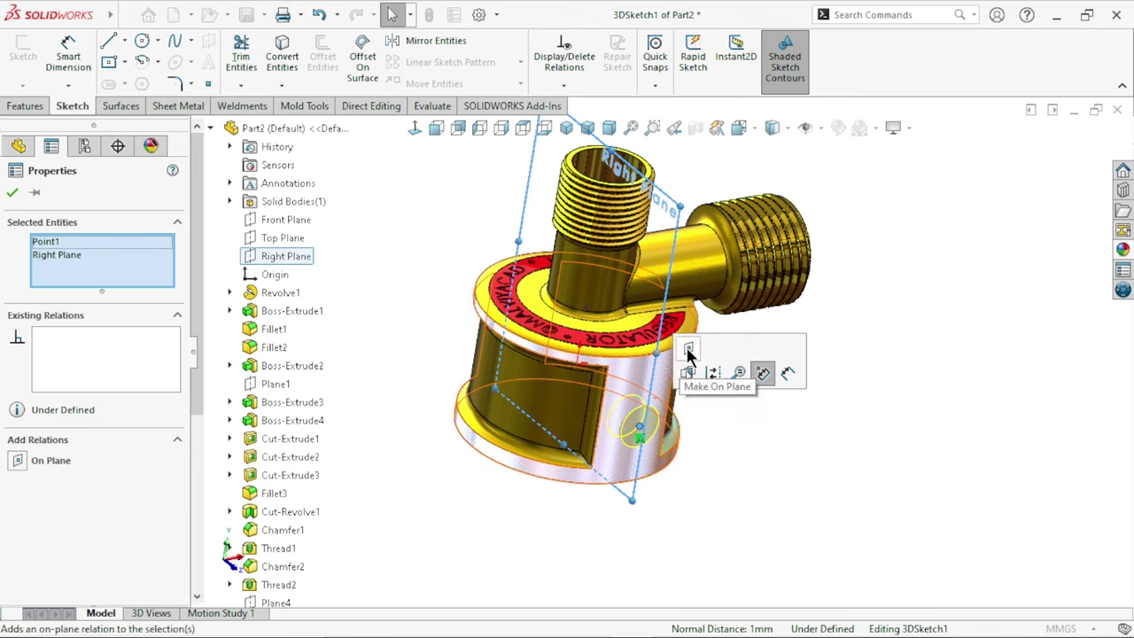
{"action": "left_click", "coordinate": [689, 351]}
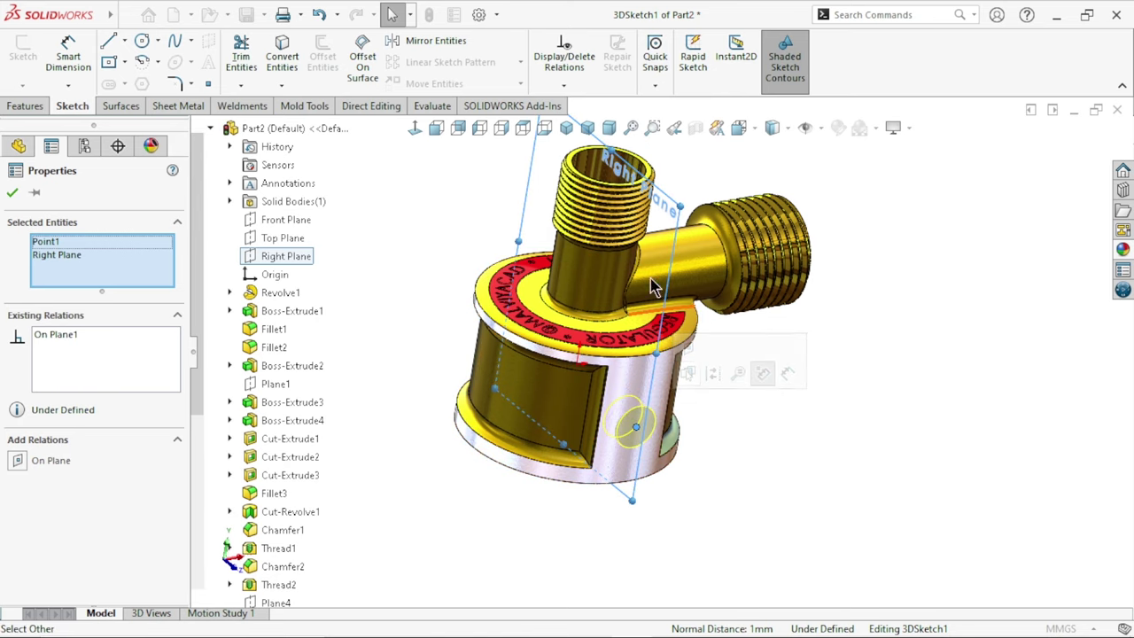
{"action": "left_click", "coordinate": [740, 494]}
- Dimension the hole point 7 mm from the bottom rim and finish the hole
{"action": "mouse_move", "coordinate": [729, 493]}
{"action": "middle_mouse_down"}
{"action": "mouse_move", "coordinate": [661, 326]}
{"action": "mouse_move", "coordinate": [656, 337]}
{"action": "middle_mouse_up"}
{"action": "left_click", "coordinate": [69, 54]}
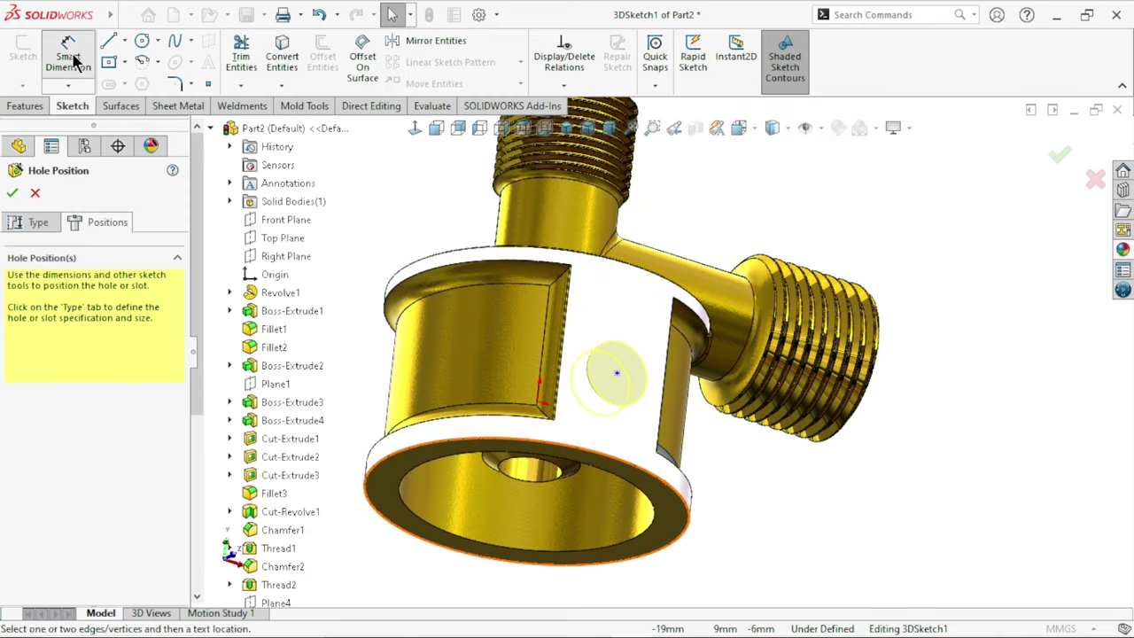
{"action": "left_click", "coordinate": [639, 483]}
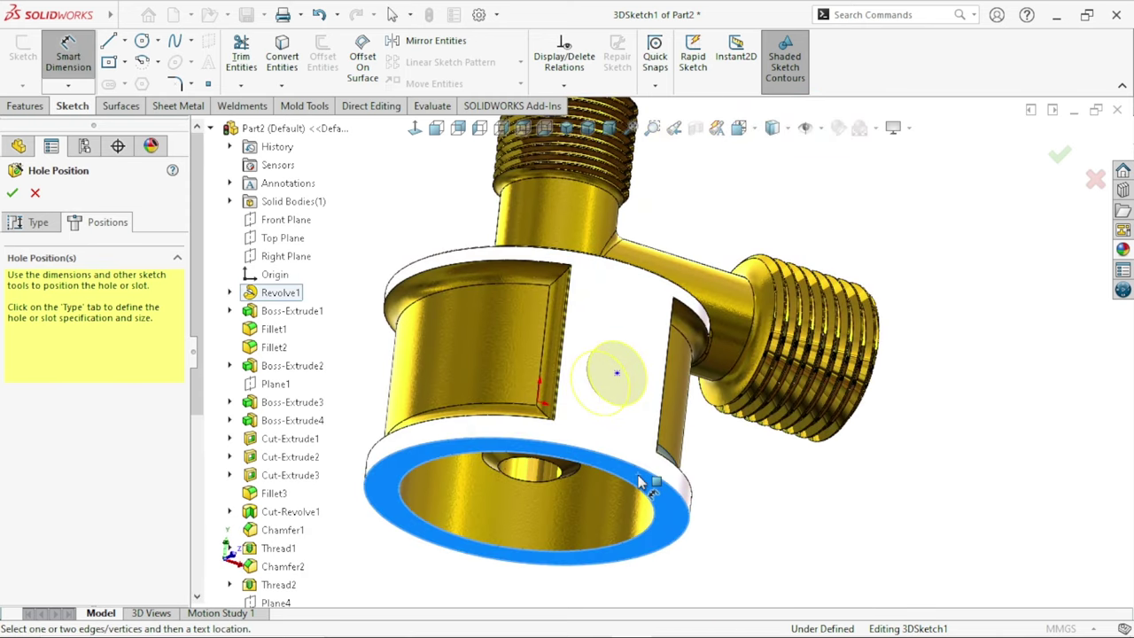
{"action": "left_click", "coordinate": [617, 375]}
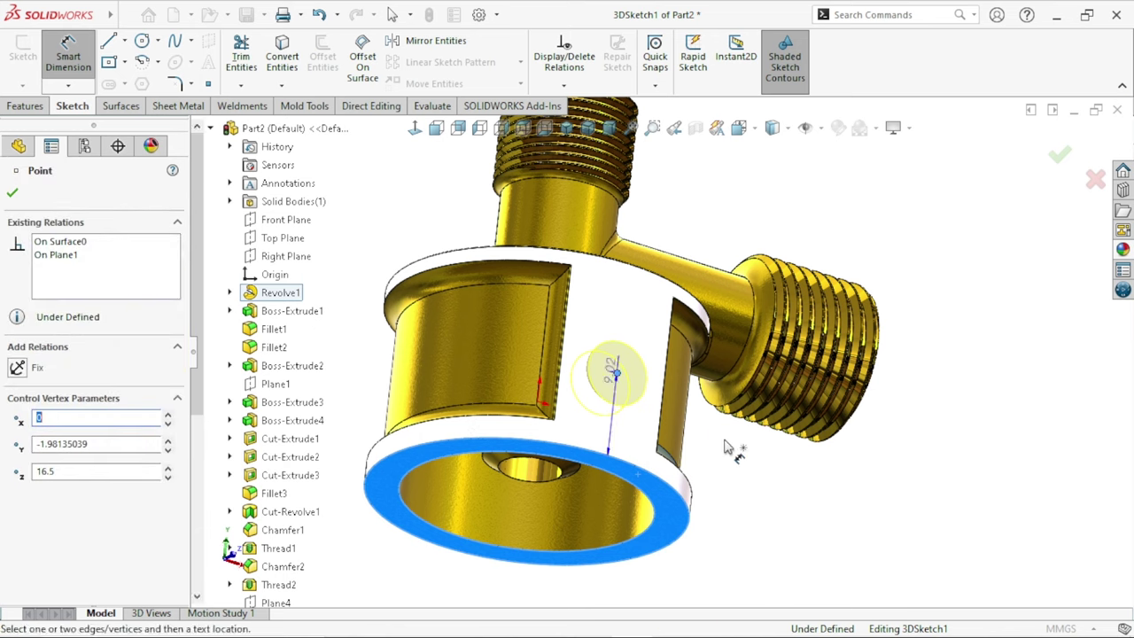
{"action": "left_click", "coordinate": [730, 450]}
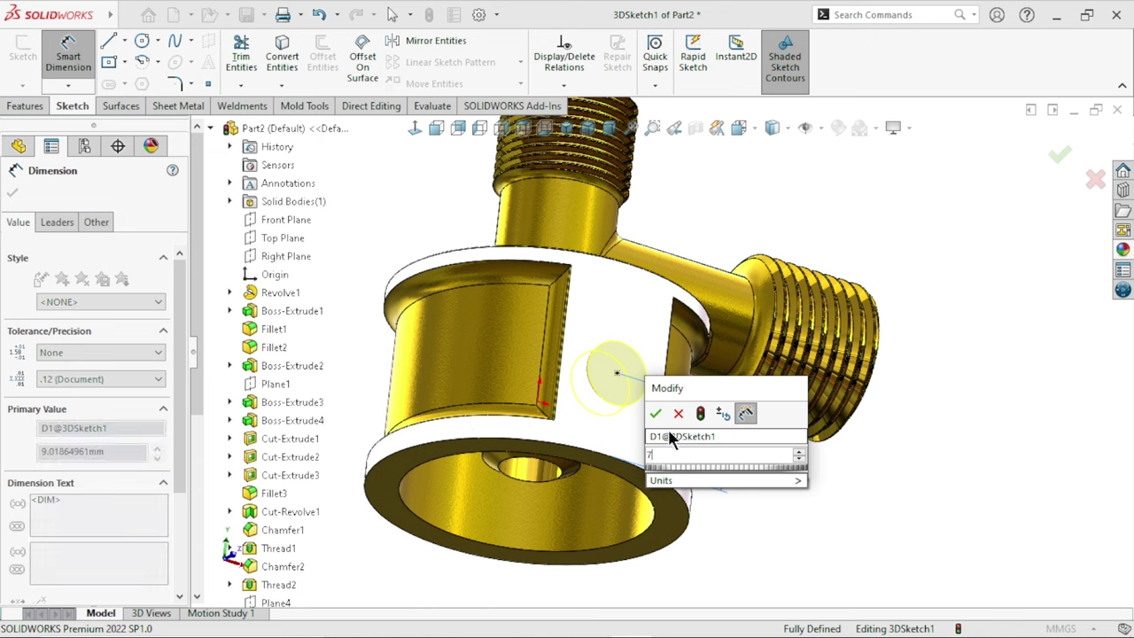
{"action": "type", "text": "7"}
{"action": "left_click", "coordinate": [657, 413]}
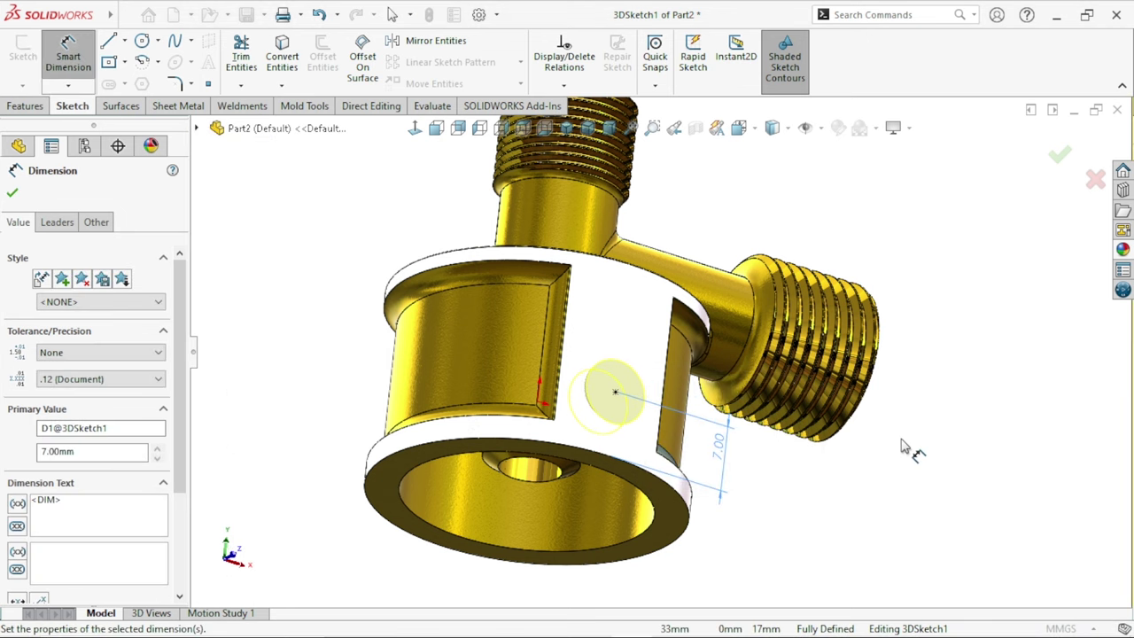
{"action": "left_click", "coordinate": [1064, 156]}
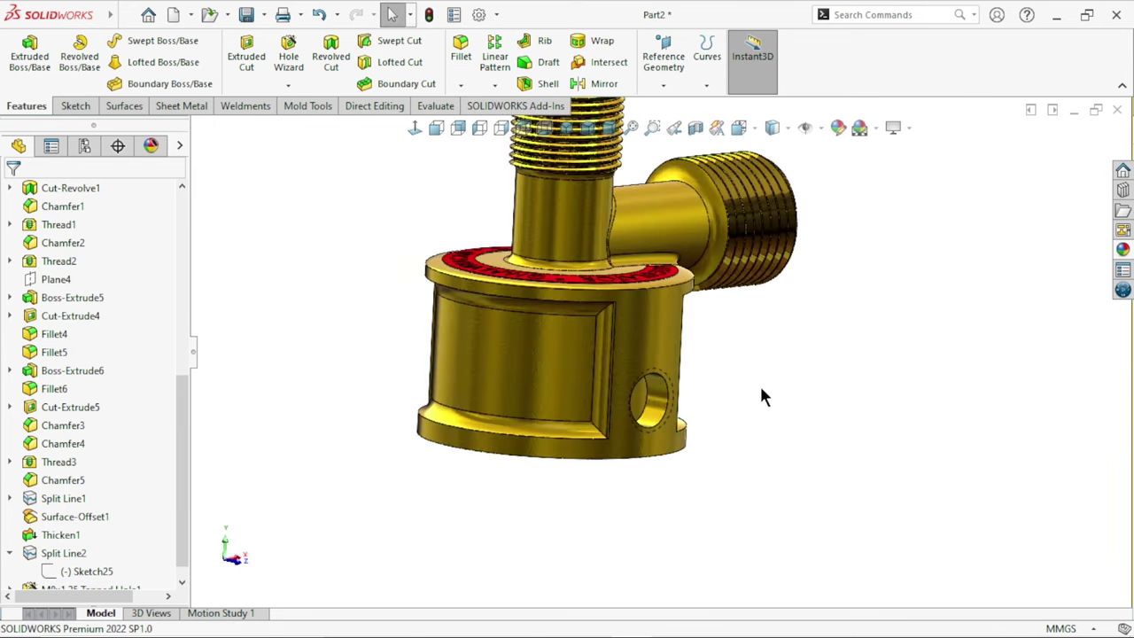
- Turn on shaded cosmetic threads in the Document Properties Detailing settings
{"action": "mouse_move", "coordinate": [759, 383]}
{"action": "middle_mouse_down"}
{"action": "mouse_move", "coordinate": [633, 395]}
{"action": "mouse_move", "coordinate": [731, 443]}
{"action": "middle_mouse_up"}
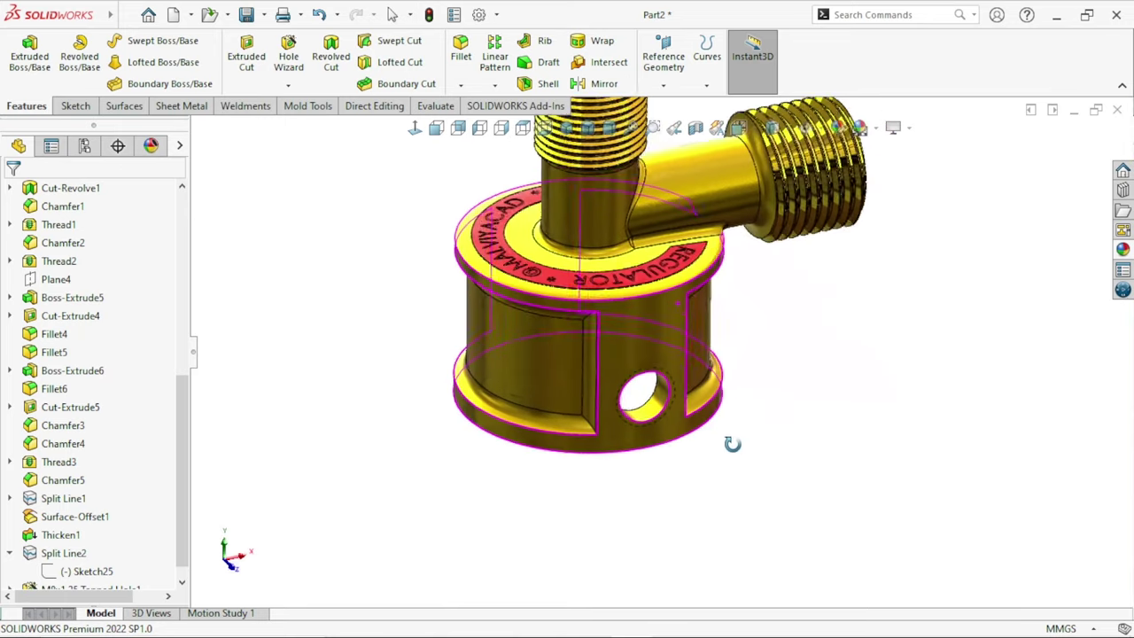
{"action": "left_click", "coordinate": [483, 18]}
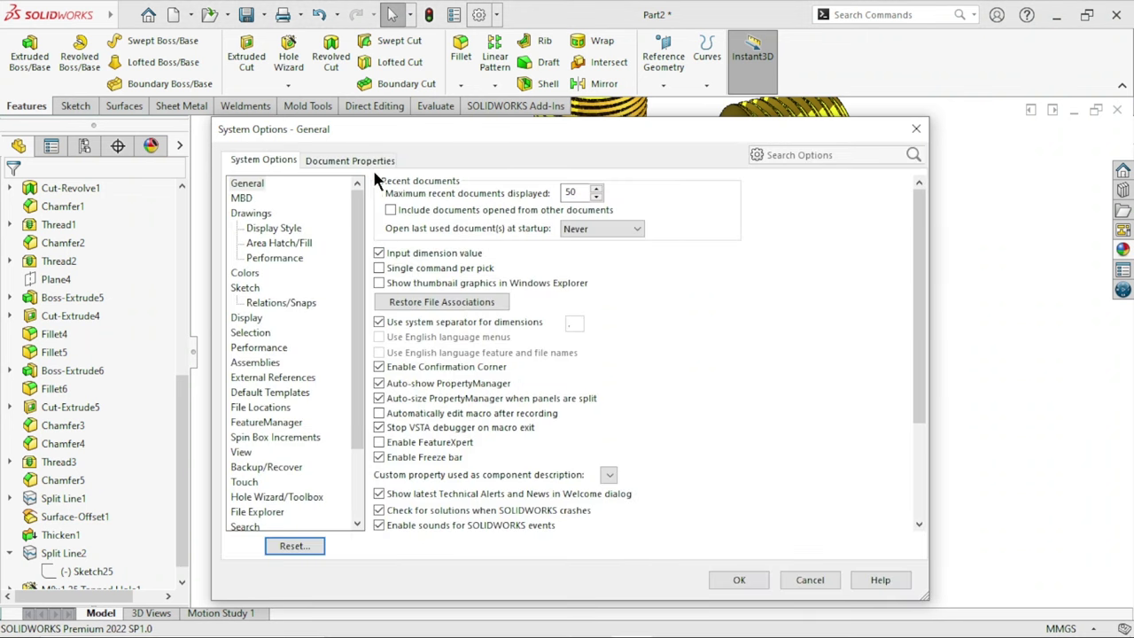
{"action": "left_click", "coordinate": [347, 159]}
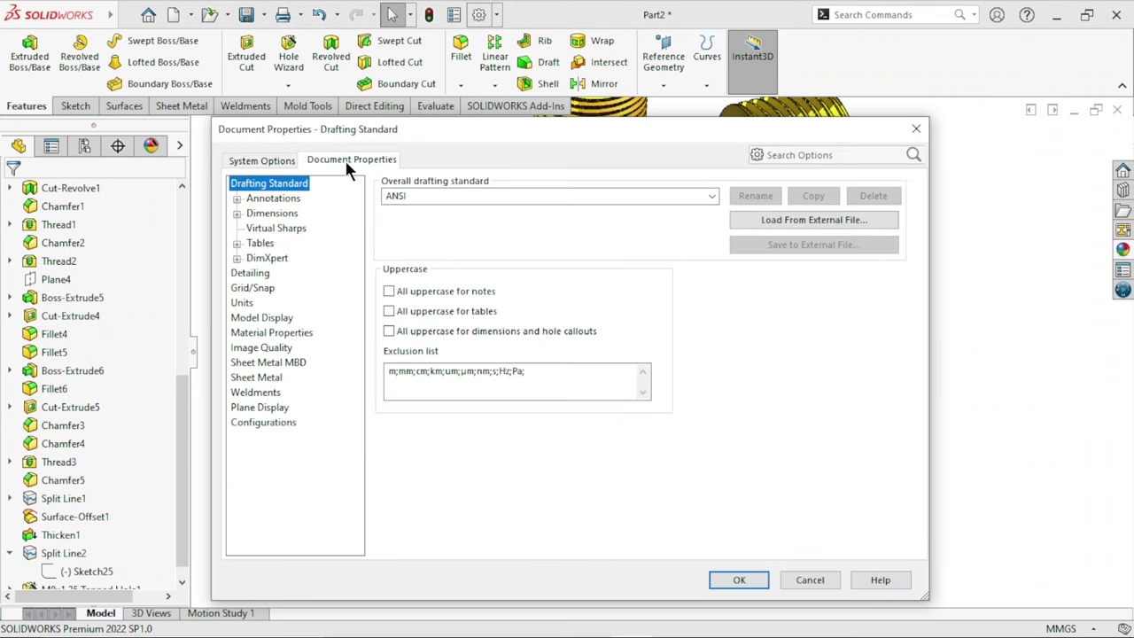
{"action": "left_click", "coordinate": [251, 276]}
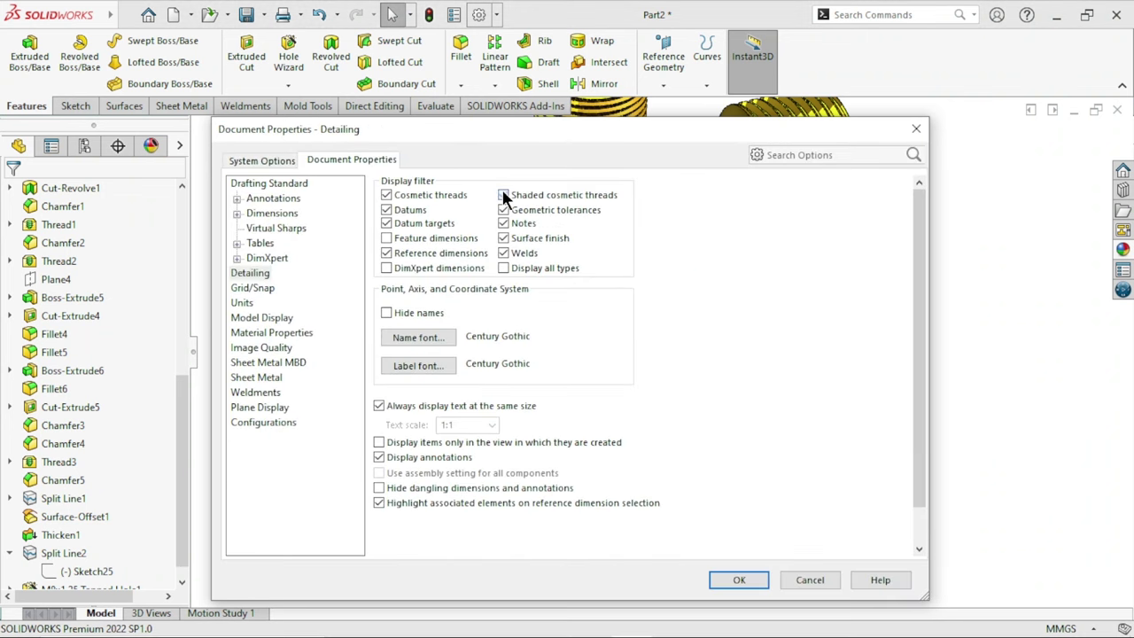
{"action": "left_click", "coordinate": [722, 580]}
- Mirror M8x1.25 Tapped Hole1 across the Front Plane onto the opposite side wall
{"action": "key", "text": "f"}
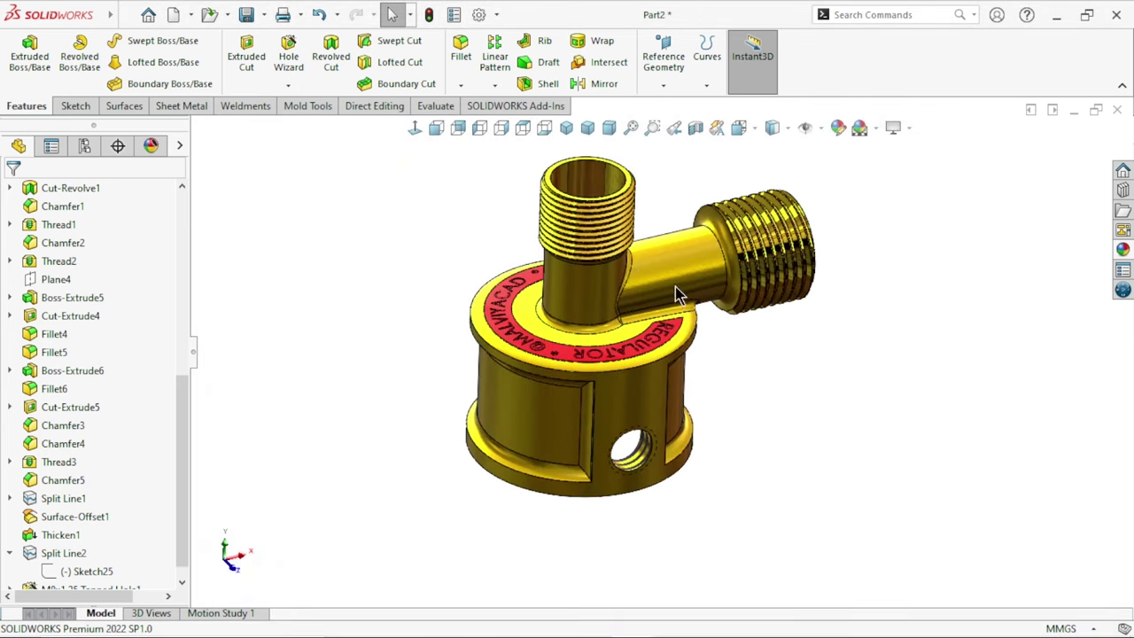
{"action": "left_click", "coordinate": [604, 83]}
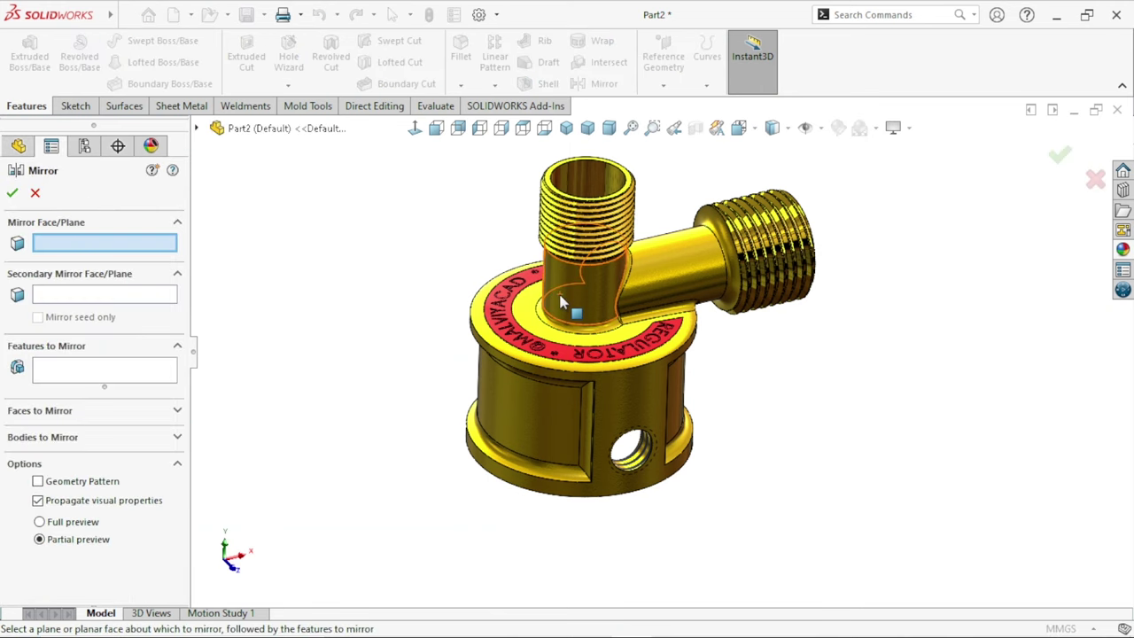
{"action": "left_click", "coordinate": [195, 129]}
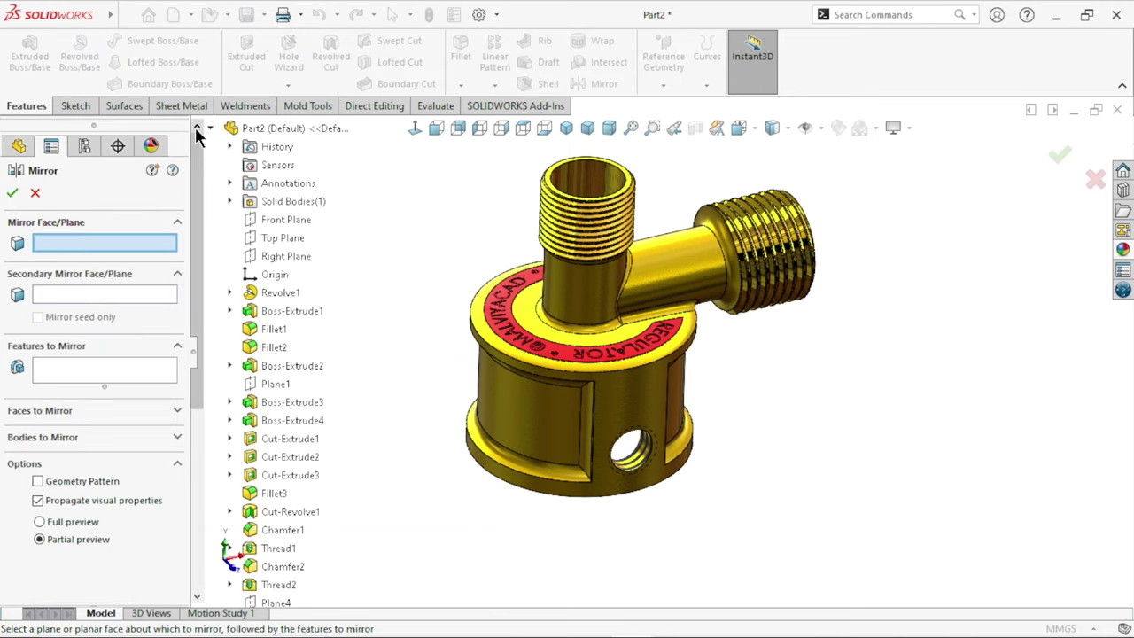
{"action": "left_click", "coordinate": [266, 219]}
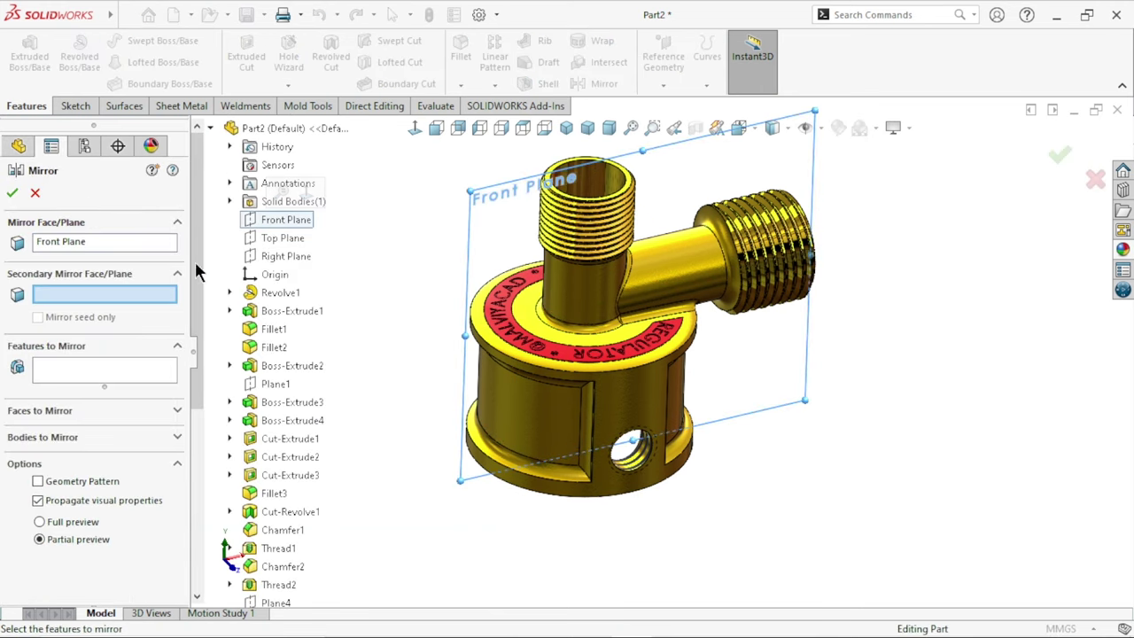
{"action": "left_click", "coordinate": [77, 376]}
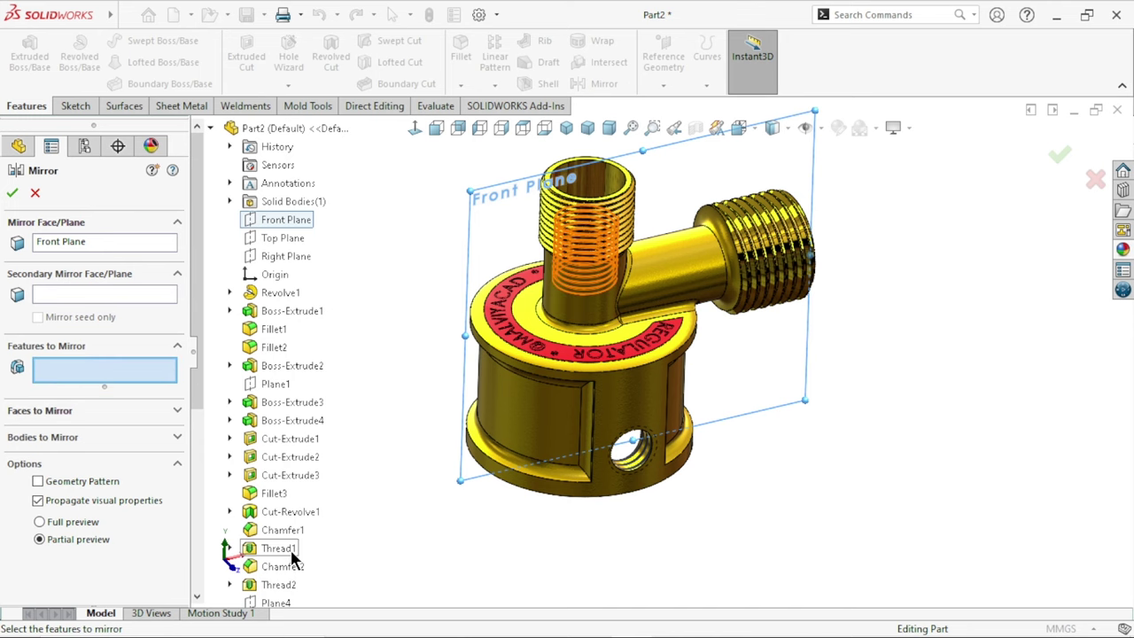
{"action": "scroll", "coordinate": [291, 550], "scroll_direction": "down", "scroll_amount": 5}
{"action": "left_click", "coordinate": [297, 584]}
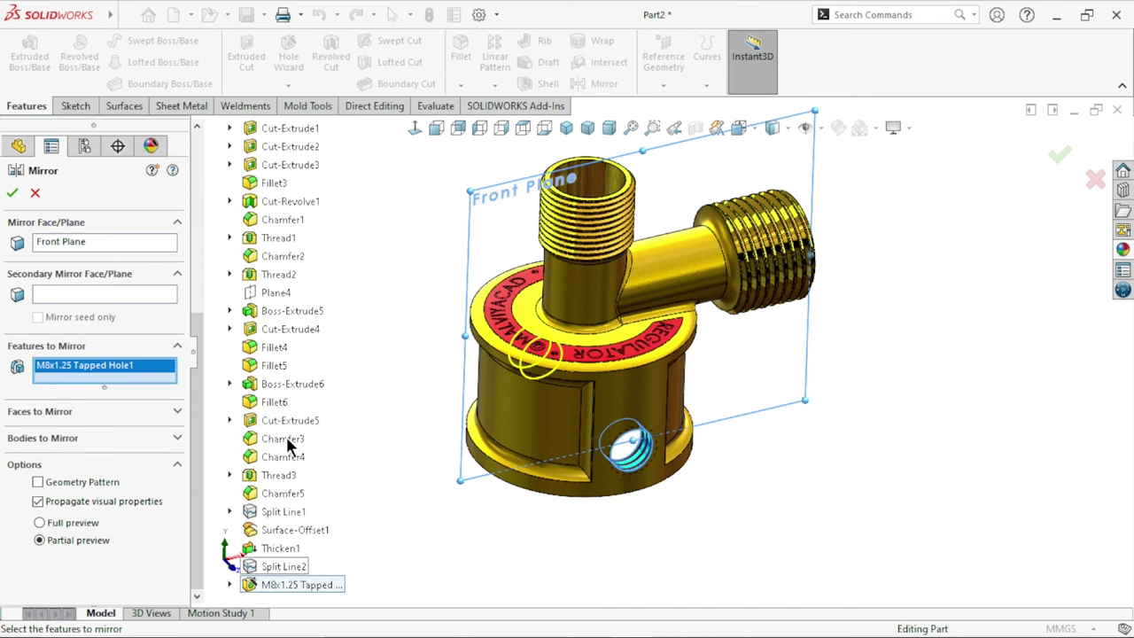
{"action": "key", "text": "Return"}
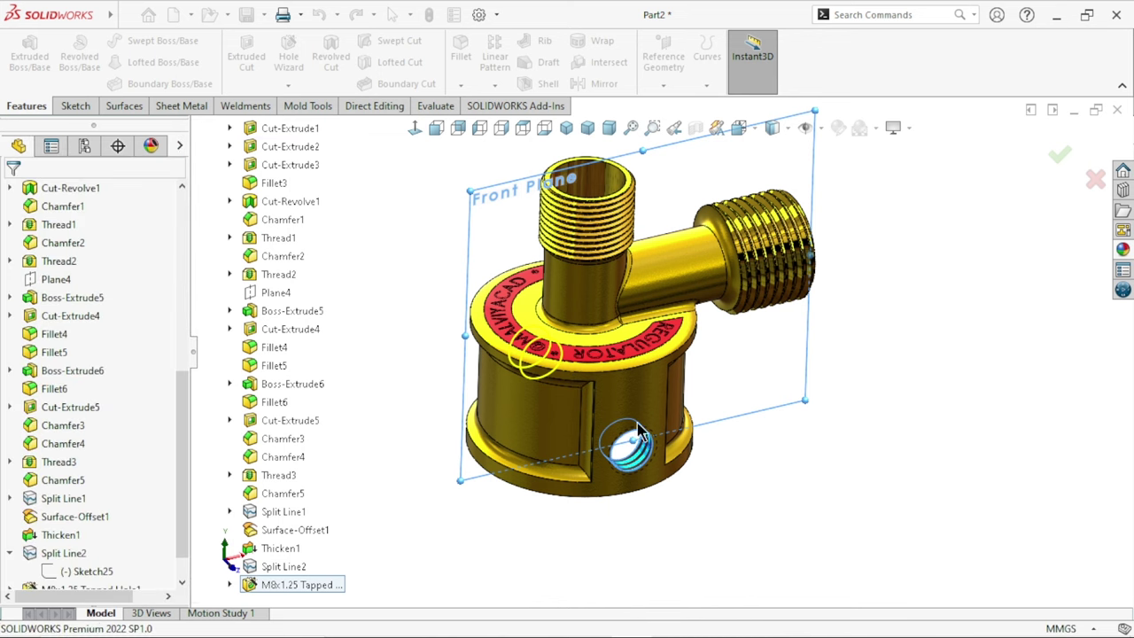
{"action": "mouse_move", "coordinate": [776, 458]}
{"action": "middle_mouse_down"}
{"action": "mouse_move", "coordinate": [651, 390]}
{"action": "mouse_move", "coordinate": [505, 258]}
{"action": "mouse_move", "coordinate": [372, 473]}
{"action": "mouse_move", "coordinate": [652, 350]}
{"action": "middle_mouse_up"}
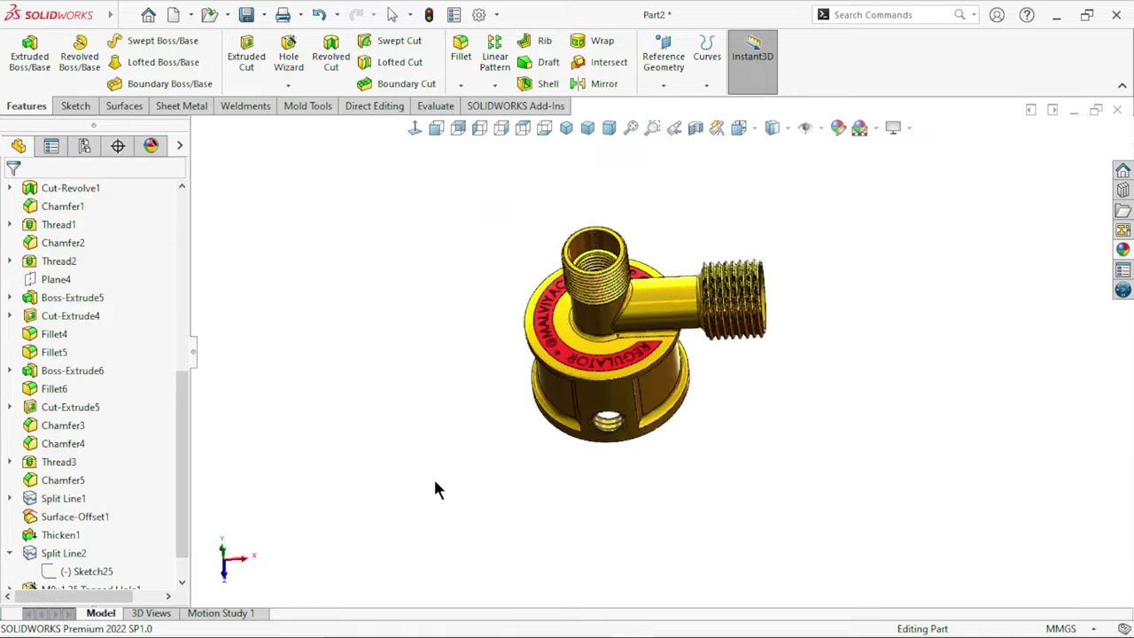
{"action": "scroll", "coordinate": [686, 299], "scroll_direction": "up", "scroll_amount": 2}
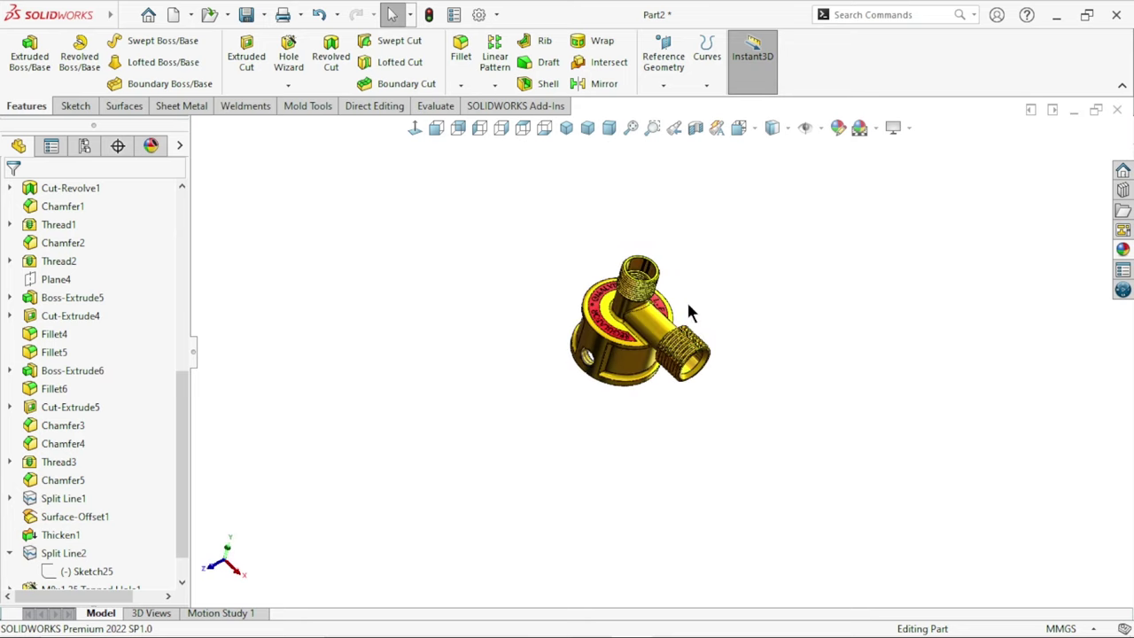
{"action": "scroll", "coordinate": [701, 322], "scroll_direction": "down", "scroll_amount": 4}
{"action": "scroll", "coordinate": [576, 415], "scroll_direction": "down", "scroll_amount": 2}
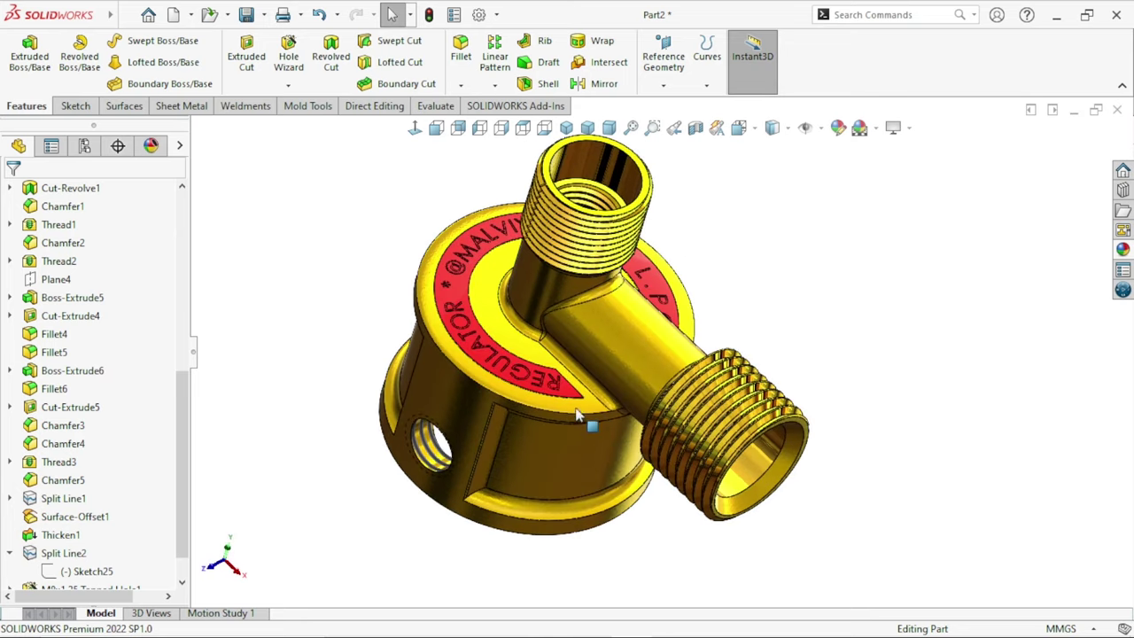
{"action": "left_click", "coordinate": [695, 128]}
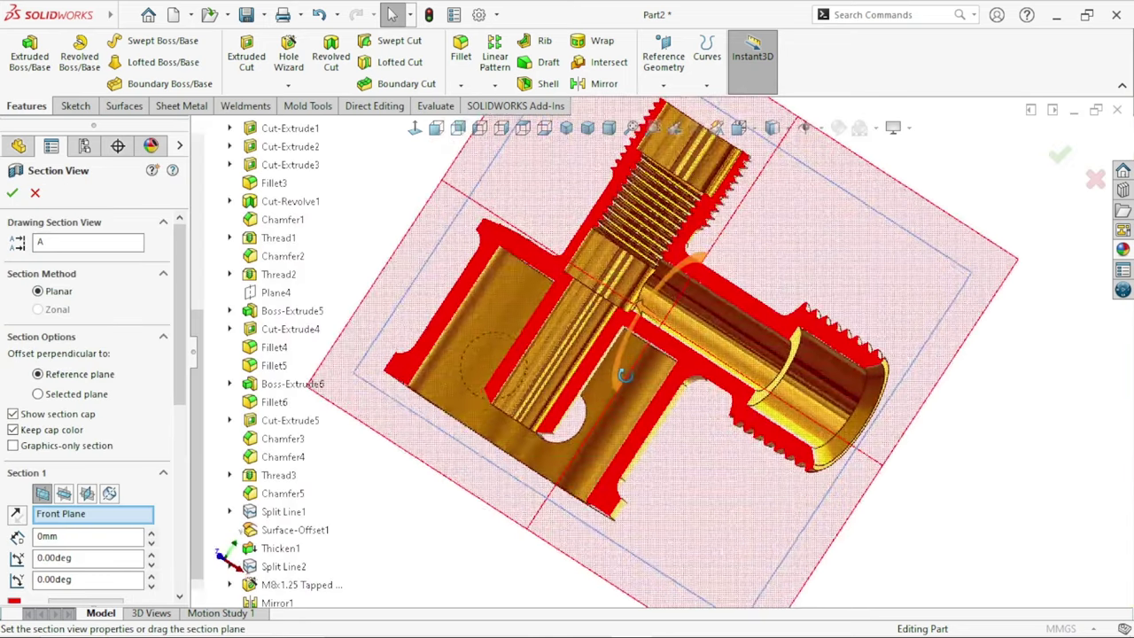
{"action": "left_click", "coordinate": [13, 192]}
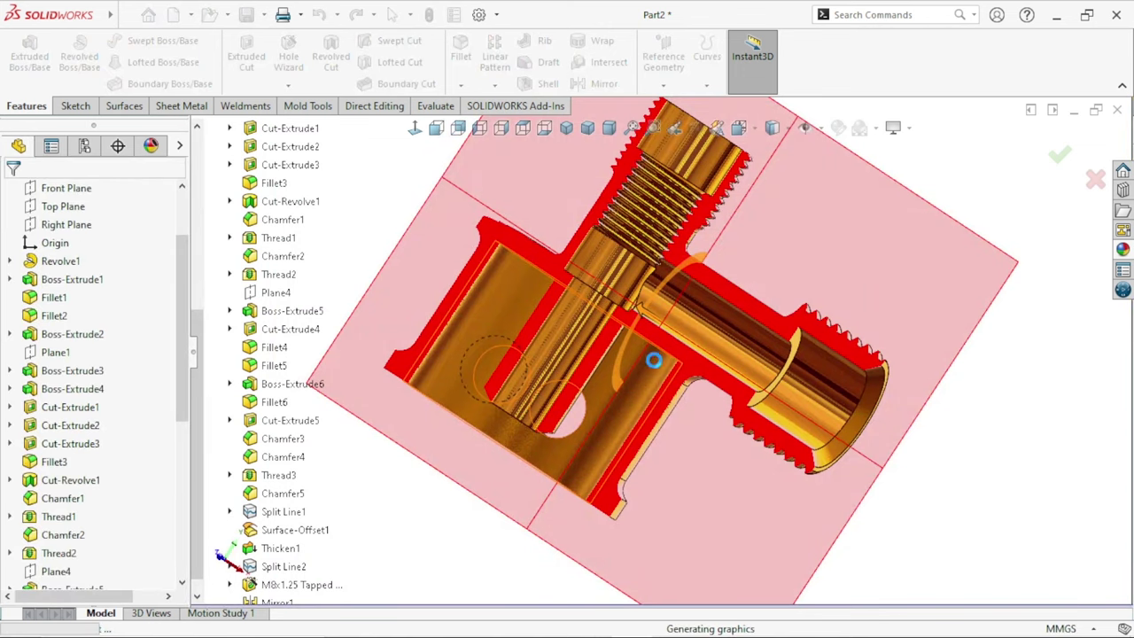
{"action": "scroll", "coordinate": [673, 354], "scroll_direction": "up", "scroll_amount": 3}
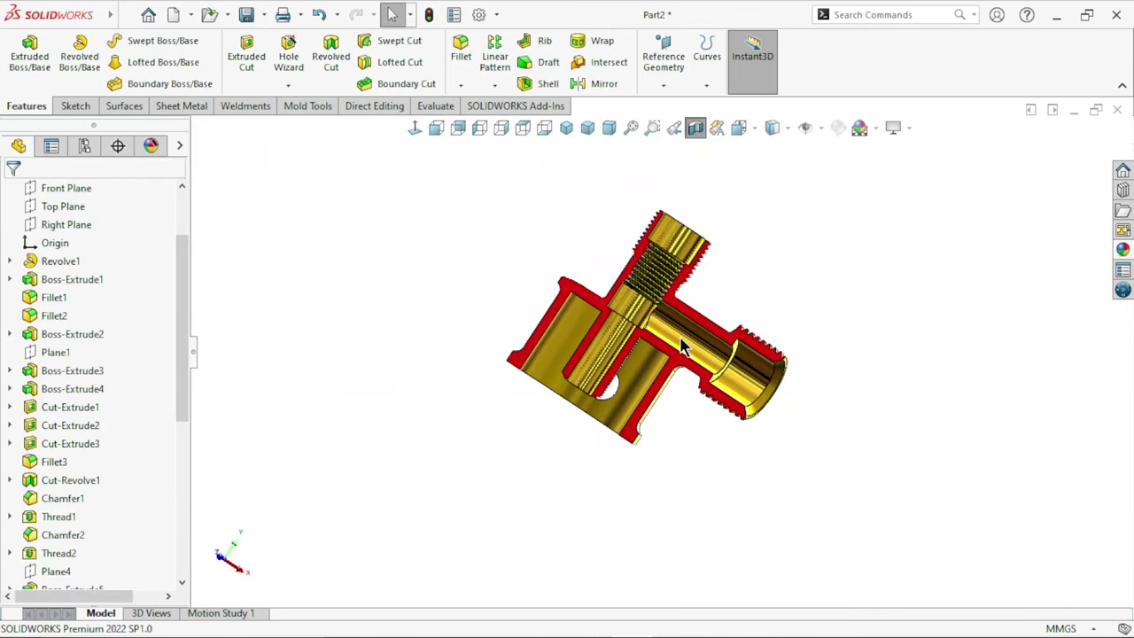
{"action": "scroll", "coordinate": [680, 347], "scroll_direction": "down", "scroll_amount": 2}
{"action": "mouse_move", "coordinate": [856, 328]}
{"action": "middle_mouse_down"}
{"action": "mouse_move", "coordinate": [618, 511]}
{"action": "mouse_move", "coordinate": [757, 438]}
{"action": "middle_mouse_up"}
{"action": "scroll", "coordinate": [676, 345], "scroll_direction": "up", "scroll_amount": 1}
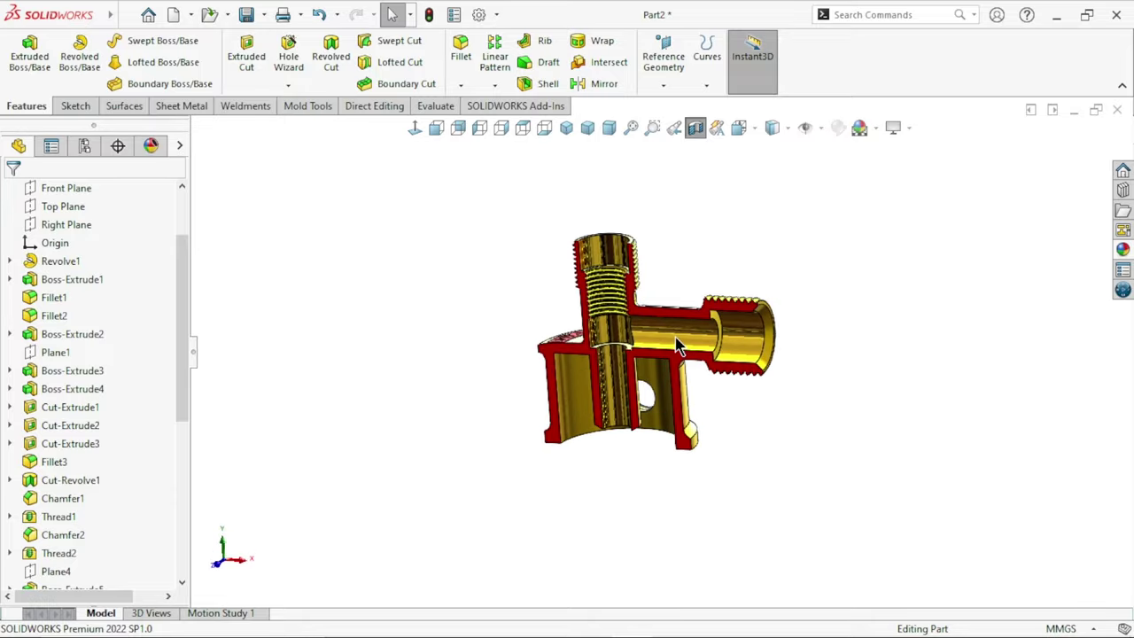
{"action": "mouse_move", "coordinate": [675, 345]}
{"action": "middle_mouse_down"}
{"action": "mouse_move", "coordinate": [471, 472]}
{"action": "mouse_move", "coordinate": [691, 381]}
{"action": "middle_mouse_up"}
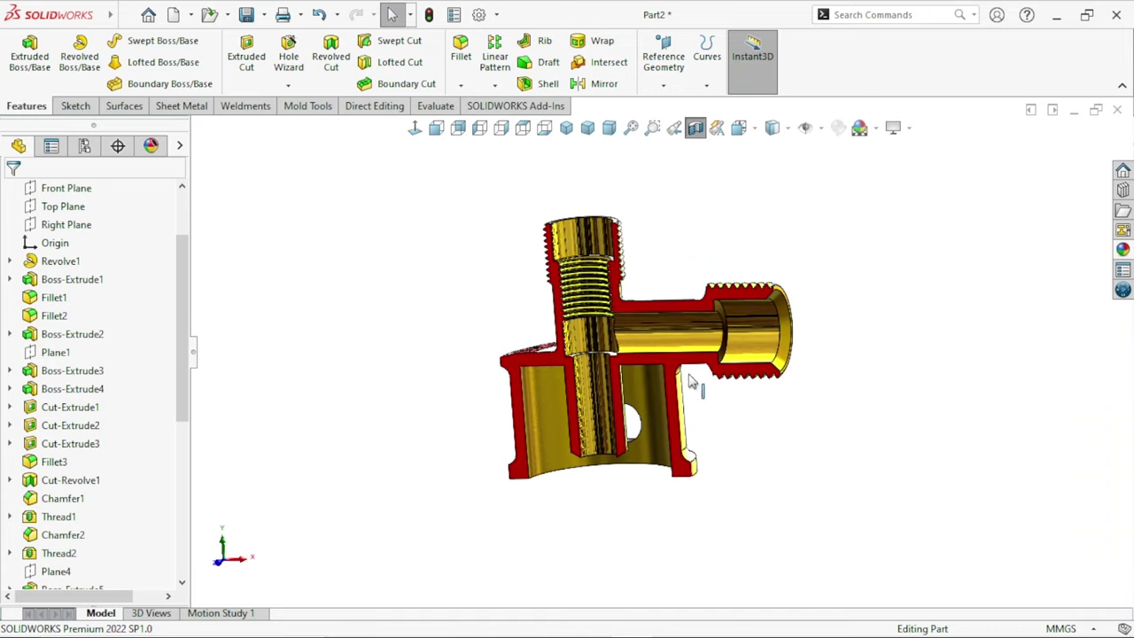
{"action": "scroll", "coordinate": [678, 410], "scroll_direction": "up", "scroll_amount": 3}
{"action": "scroll", "coordinate": [671, 367], "scroll_direction": "down", "scroll_amount": 5}
{"action": "scroll", "coordinate": [779, 475], "scroll_direction": "up", "scroll_amount": 3}
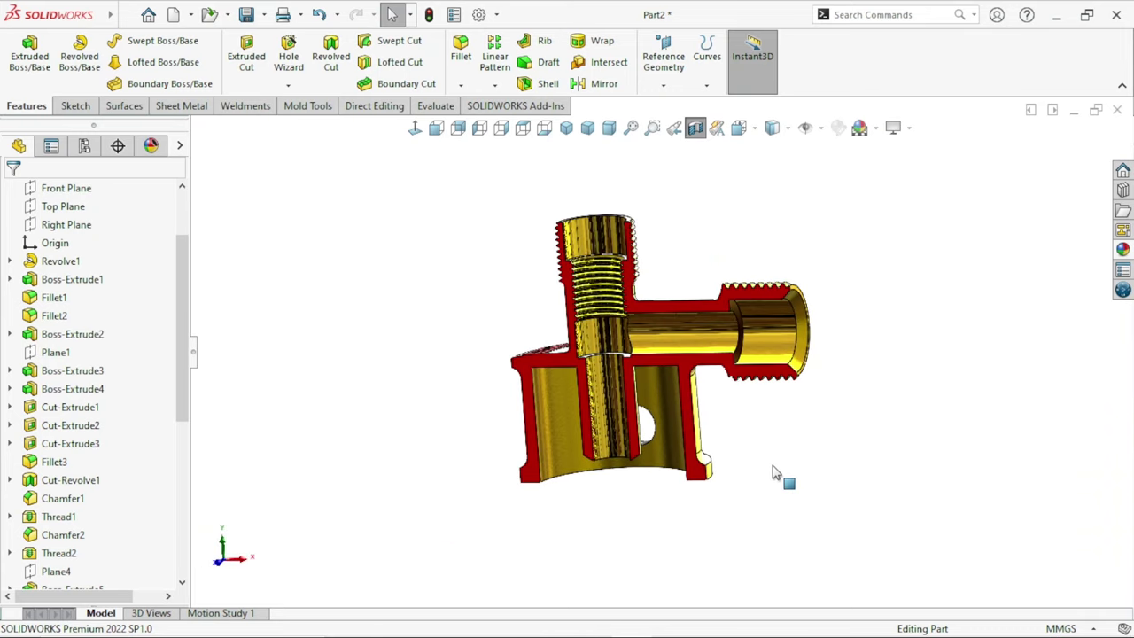
{"action": "middle_click_drag", "start_coordinate": [722, 324], "coordinate": [686, 463]}
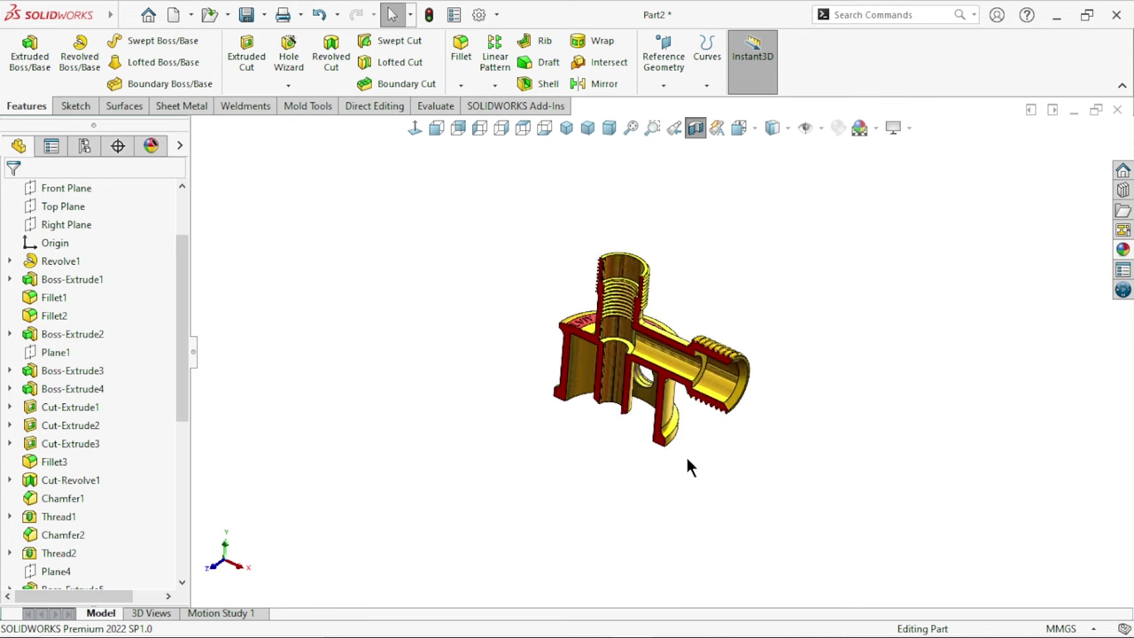
{"action": "scroll", "coordinate": [642, 341], "scroll_direction": "down", "scroll_amount": 2}
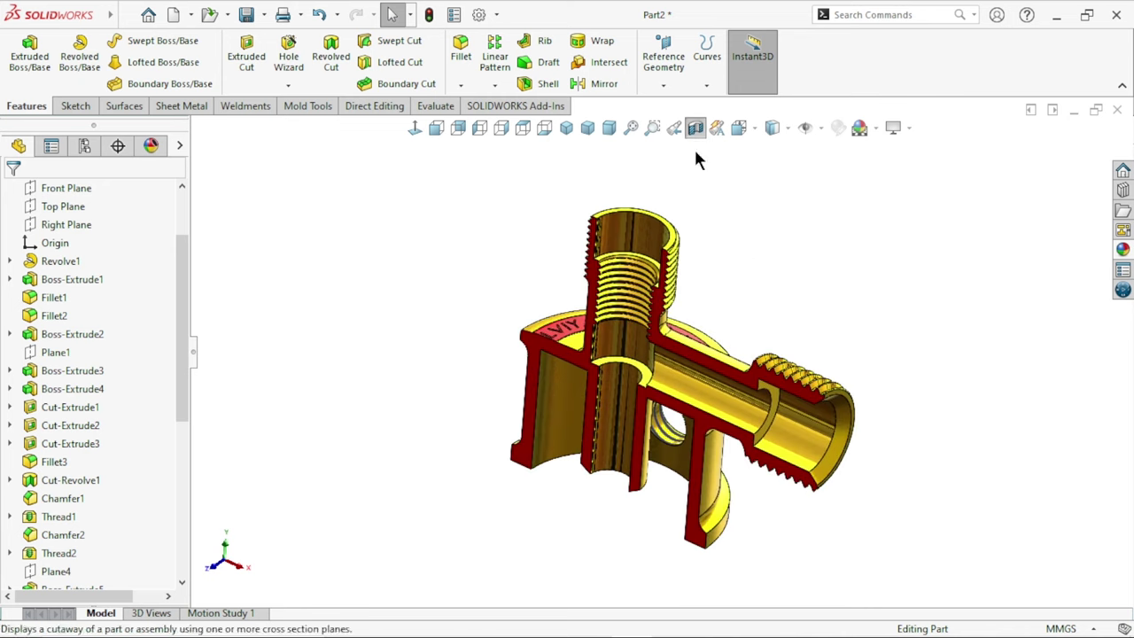
{"action": "left_click", "coordinate": [695, 127]}
{"action": "scroll", "coordinate": [708, 426], "scroll_direction": "up", "scroll_amount": 3}
{"action": "scroll", "coordinate": [689, 379], "scroll_direction": "down", "scroll_amount": 2}
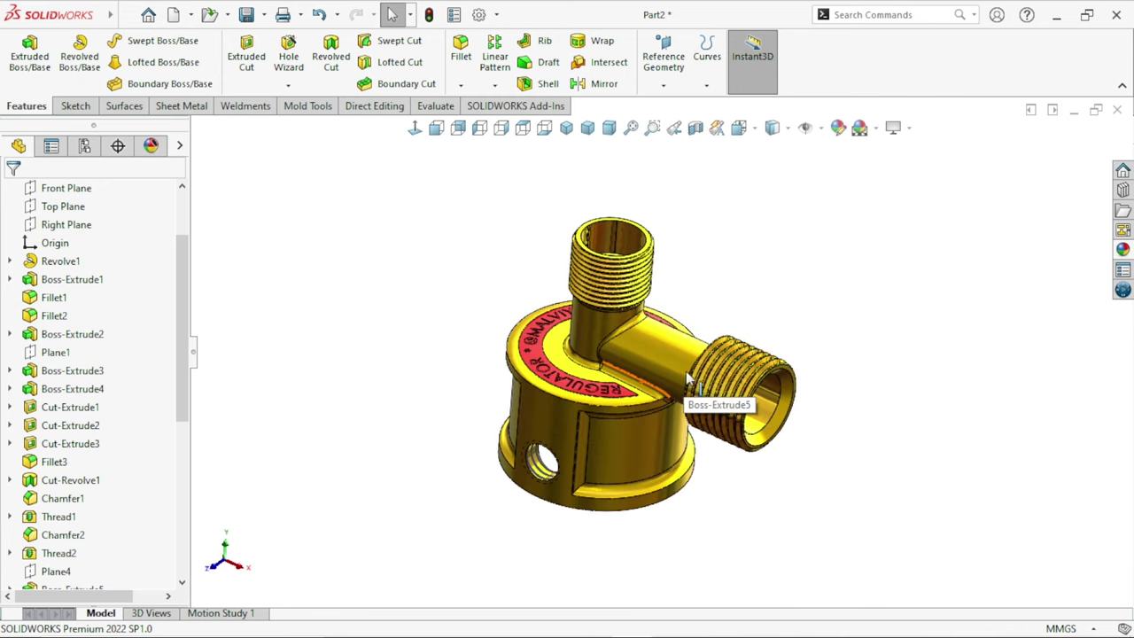
{"action": "scroll", "coordinate": [719, 383], "scroll_direction": "down", "scroll_amount": 1}
{"action": "mouse_move", "coordinate": [866, 397]}
{"action": "middle_mouse_down"}
{"action": "mouse_move", "coordinate": [822, 482]}
{"action": "mouse_move", "coordinate": [783, 431]}
{"action": "middle_mouse_up"}
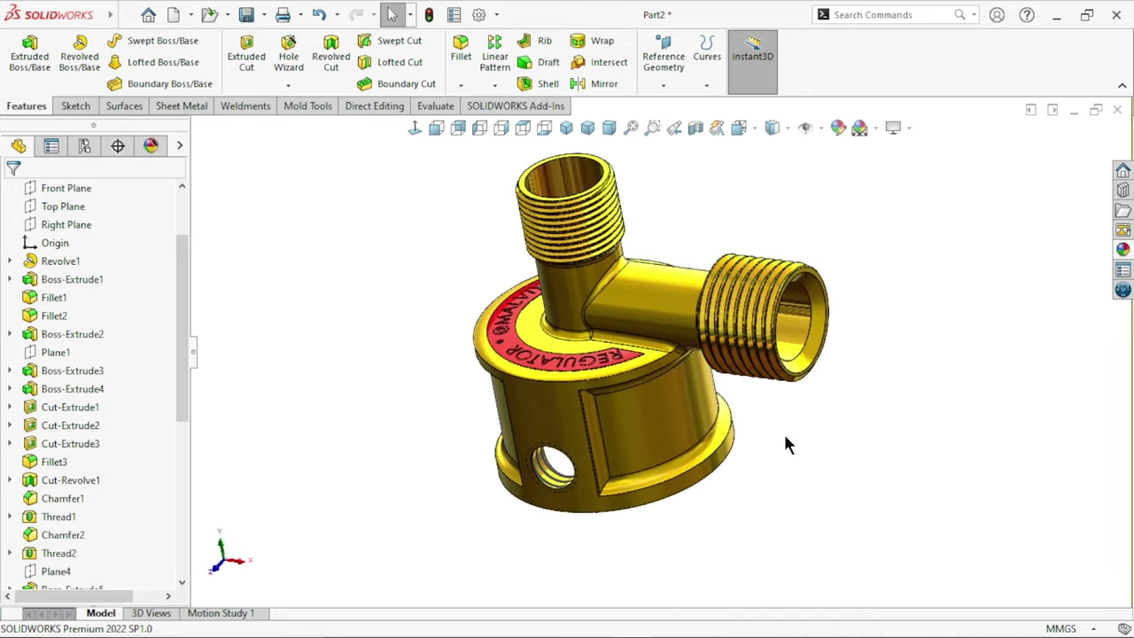
{"action": "scroll", "coordinate": [757, 459], "scroll_direction": "up", "scroll_amount": 2}
{"action": "scroll", "coordinate": [709, 390], "scroll_direction": "down", "scroll_amount": 2}
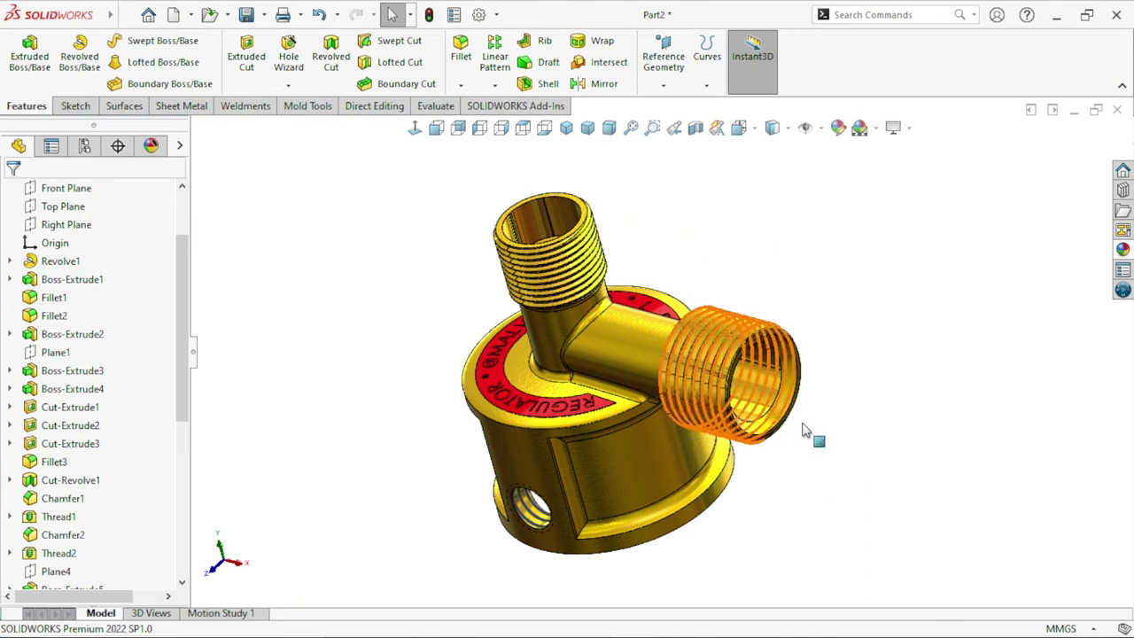
{"action": "mouse_move", "coordinate": [810, 435]}
{"action": "middle_mouse_down"}
{"action": "mouse_move", "coordinate": [847, 476]}
{"action": "mouse_move", "coordinate": [853, 412]}
{"action": "mouse_move", "coordinate": [846, 476]}
{"action": "middle_mouse_up"}
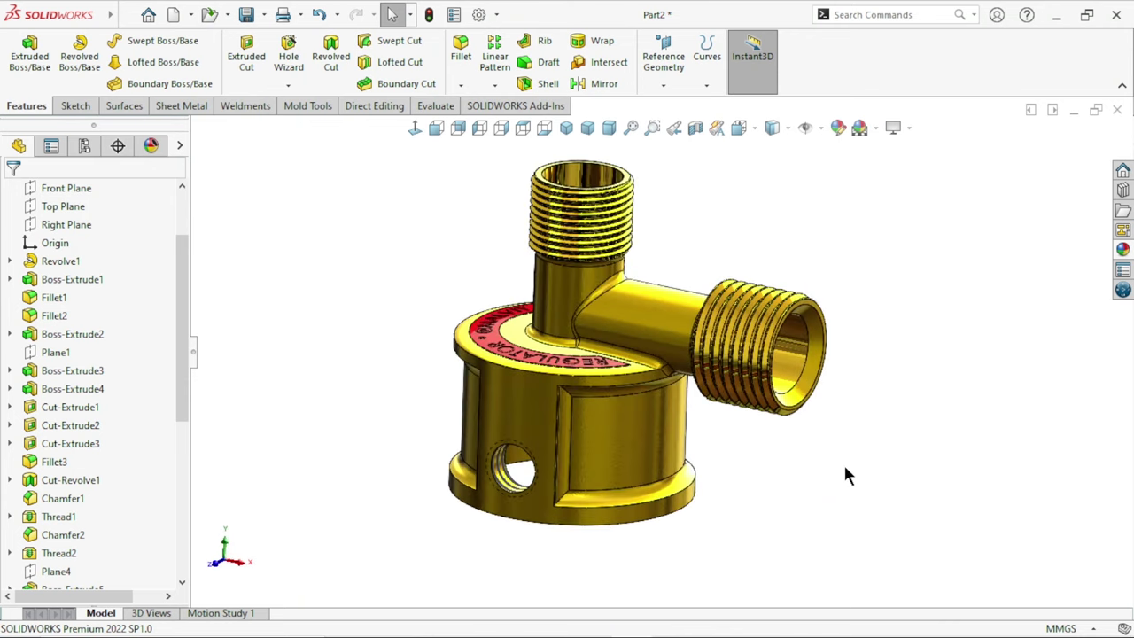